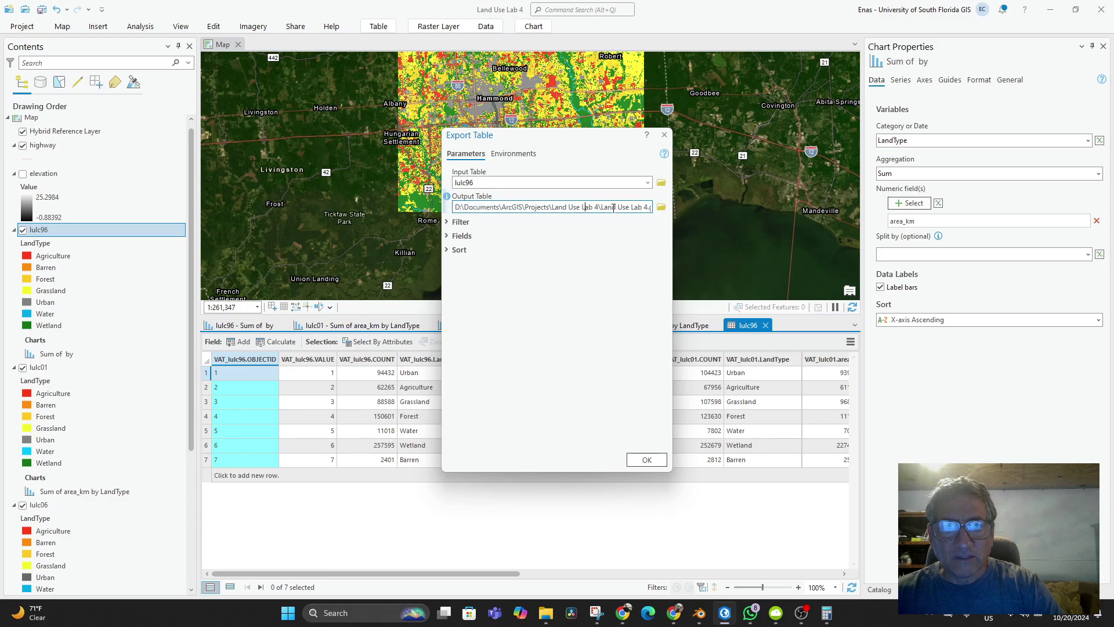
Try to export the lulc96 table as joined_lulc.csv inside the Land Use Lab 4 geodatabase
drag(609, 209, 655, 212)
click(621, 207)
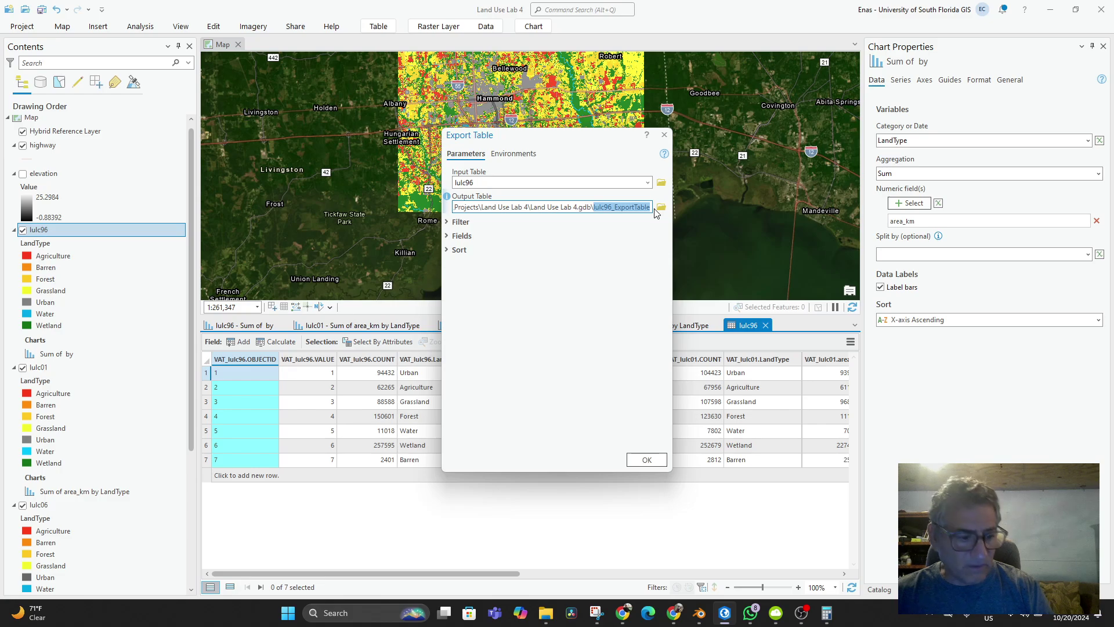
text(joined_lulc.csv)
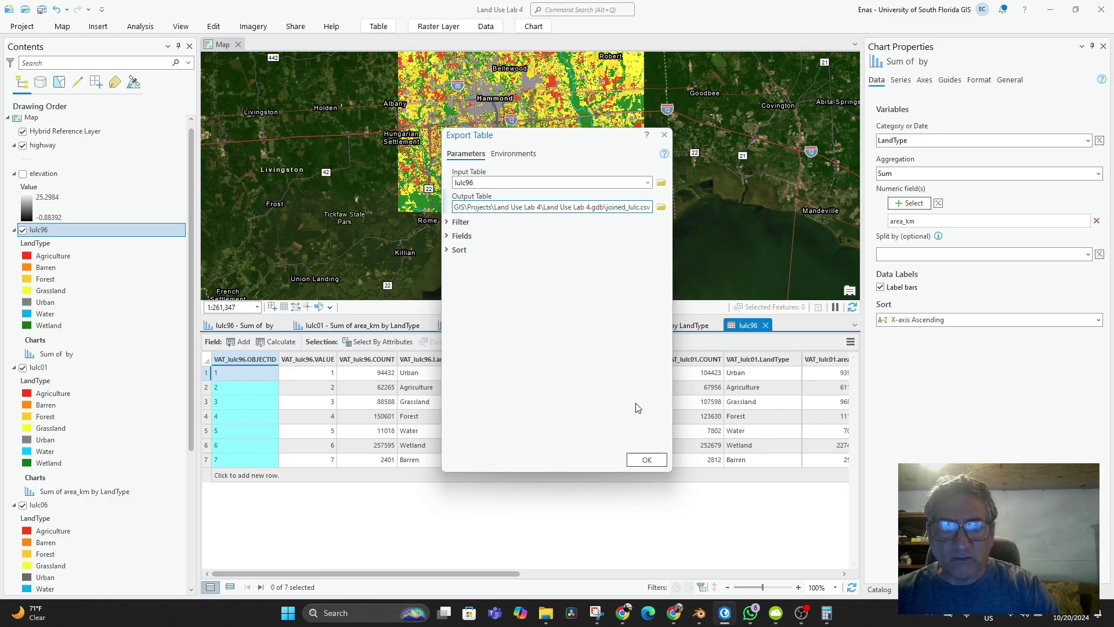
click(646, 461)
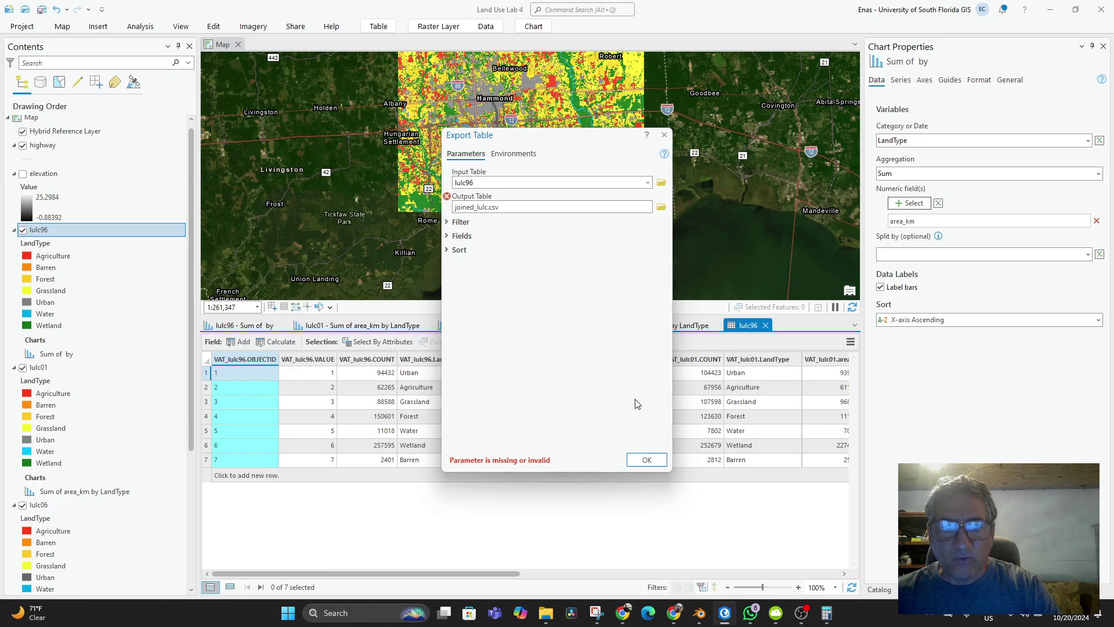
click(556, 209)
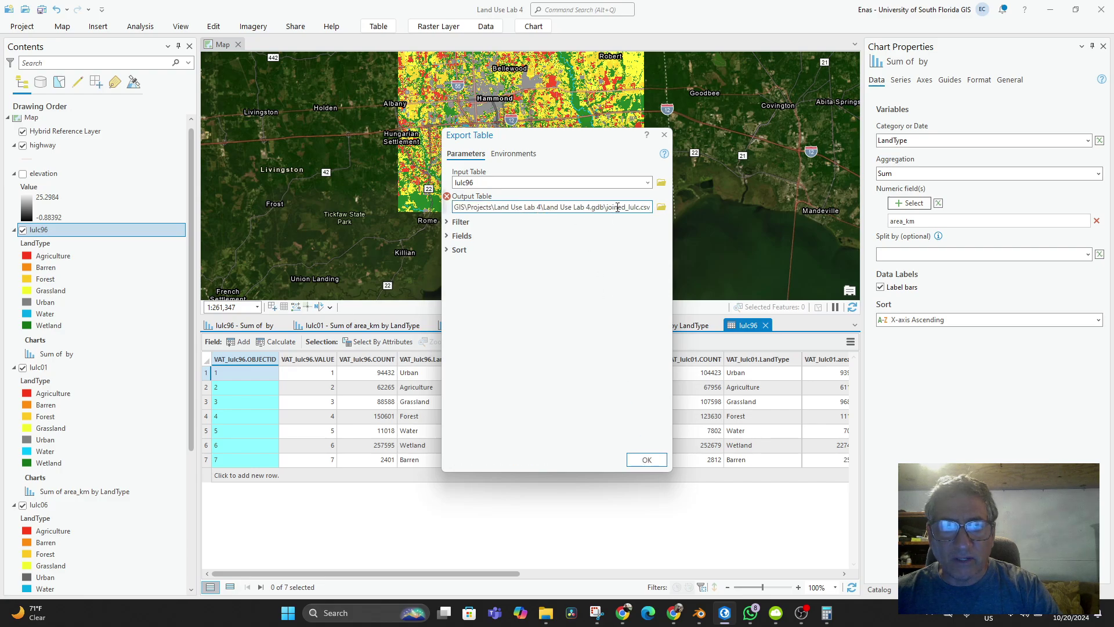
drag(649, 207, 651, 208)
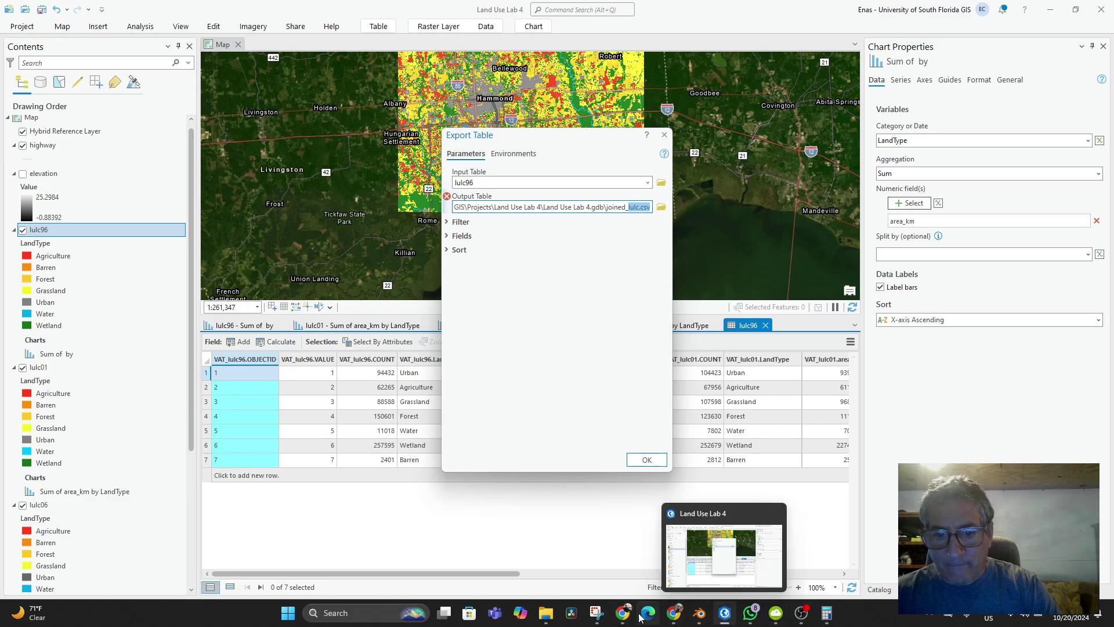
Switch to the lab PDF in Chrome and examine its instructions for the table export's location and file name
click(620, 617)
click(565, 546)
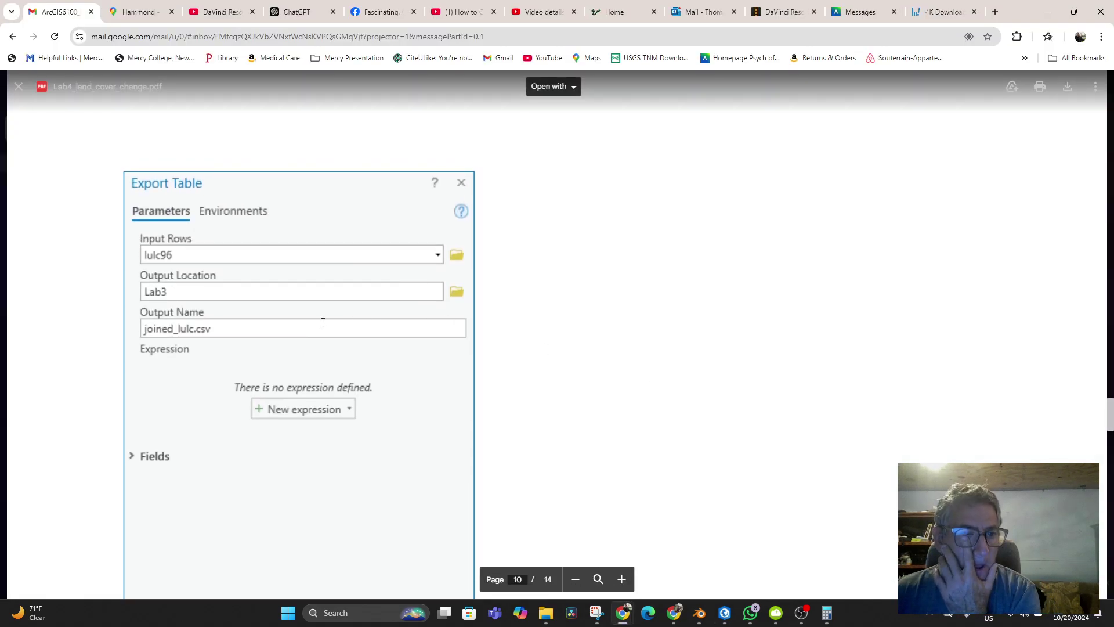
scroll(366, 367, up, 7)
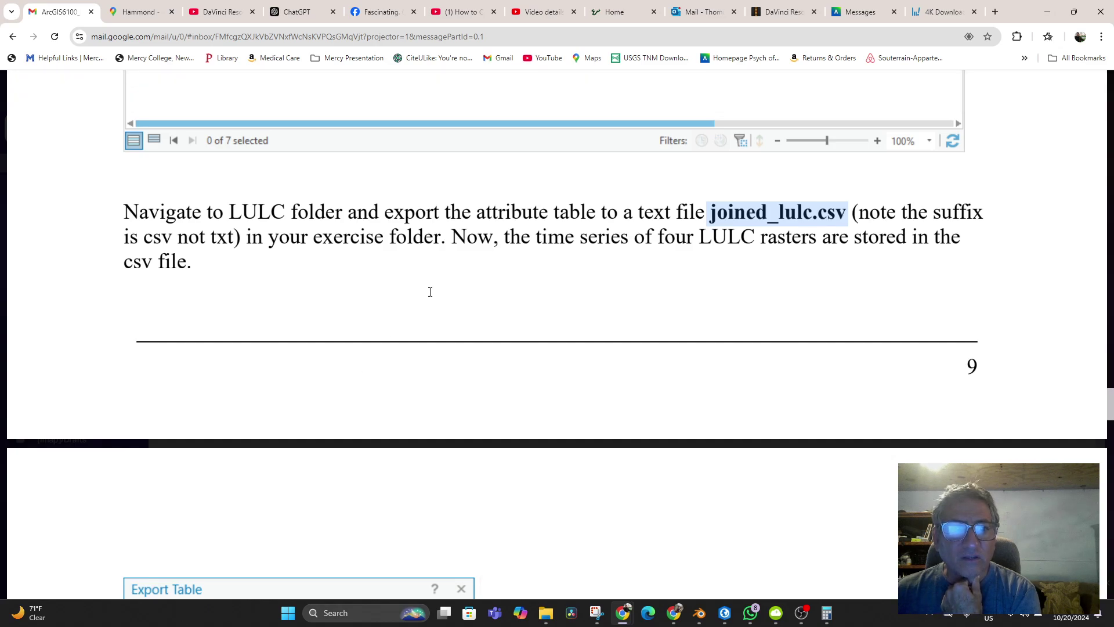
scroll(435, 313, up, 3)
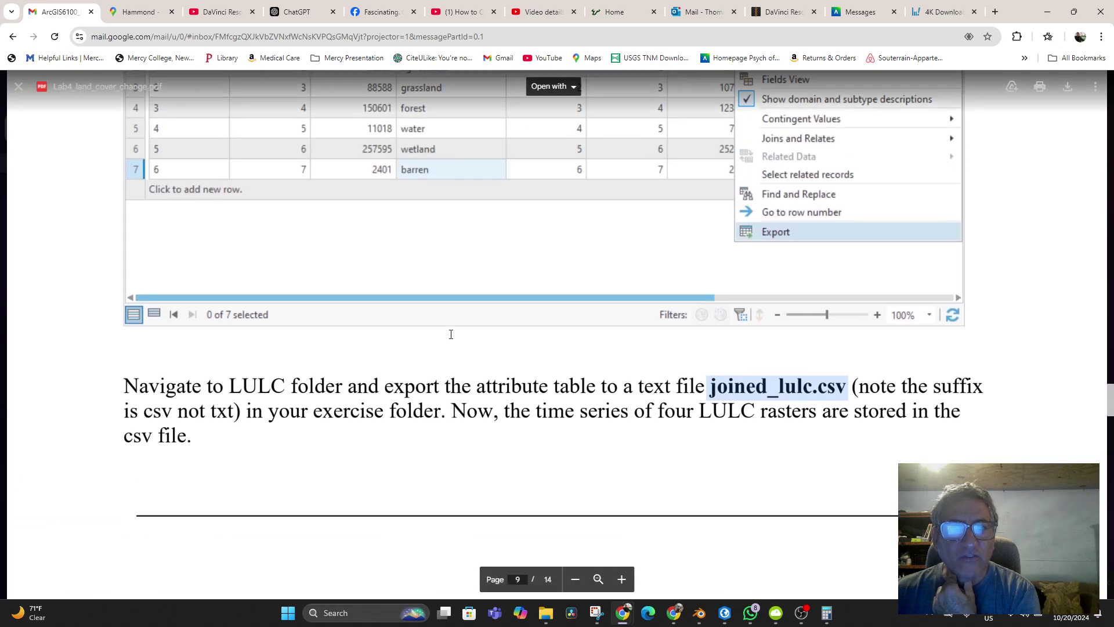
scroll(450, 334, down, 5)
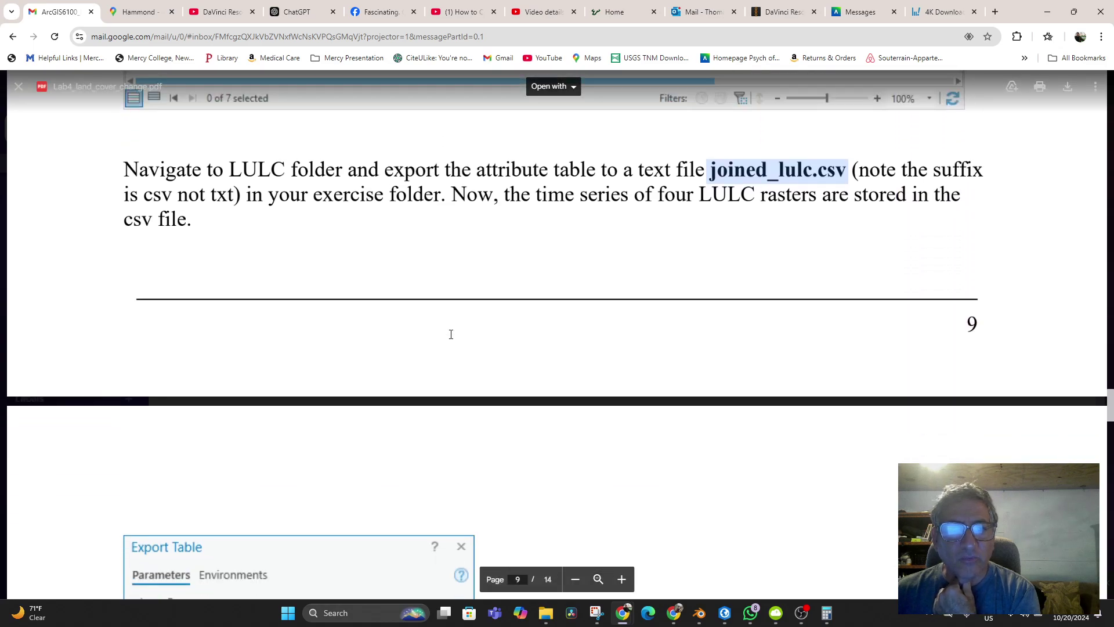
scroll(451, 334, down, 6)
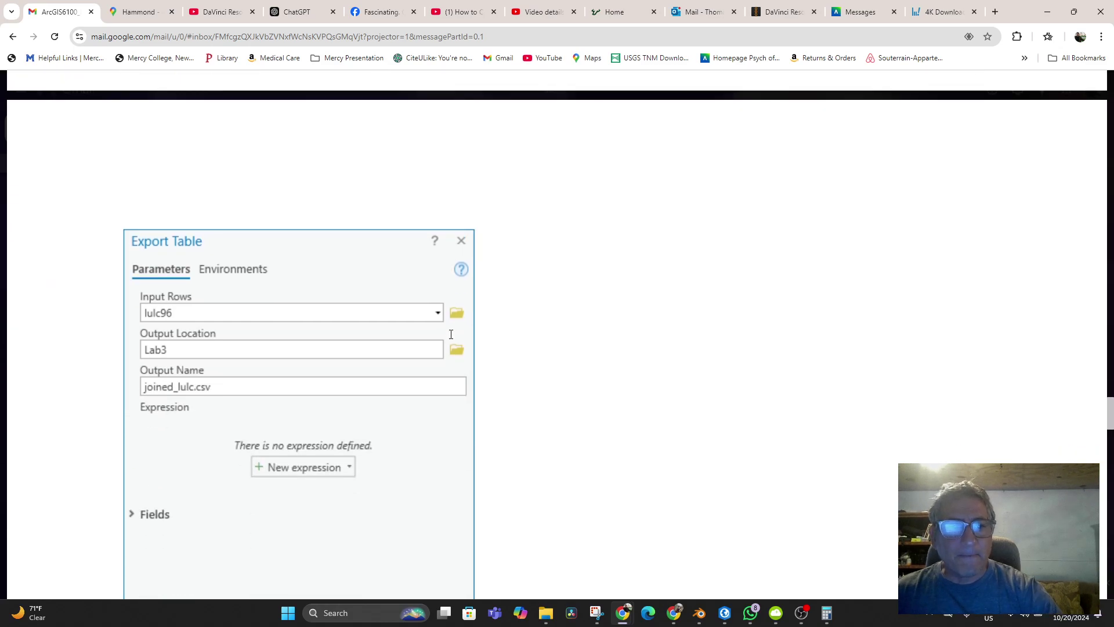
scroll(548, 358, down, 2)
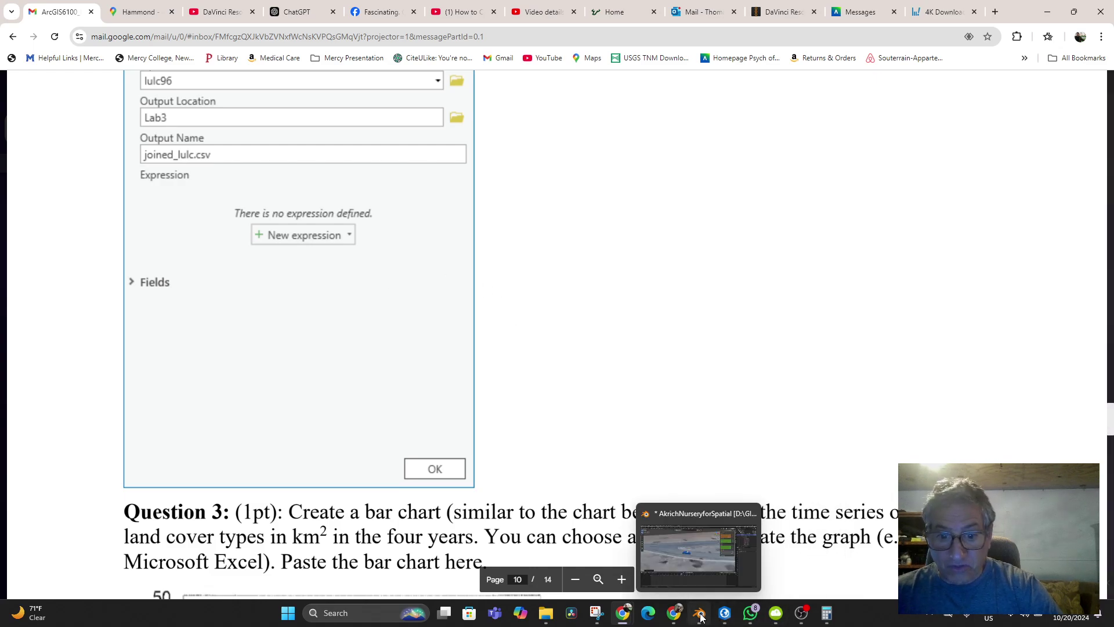
Back in ArcGIS Pro, export the lulc96 table as joined_lulc.csv into the inner Lab4 folder of GIS Labs Data
click(722, 619)
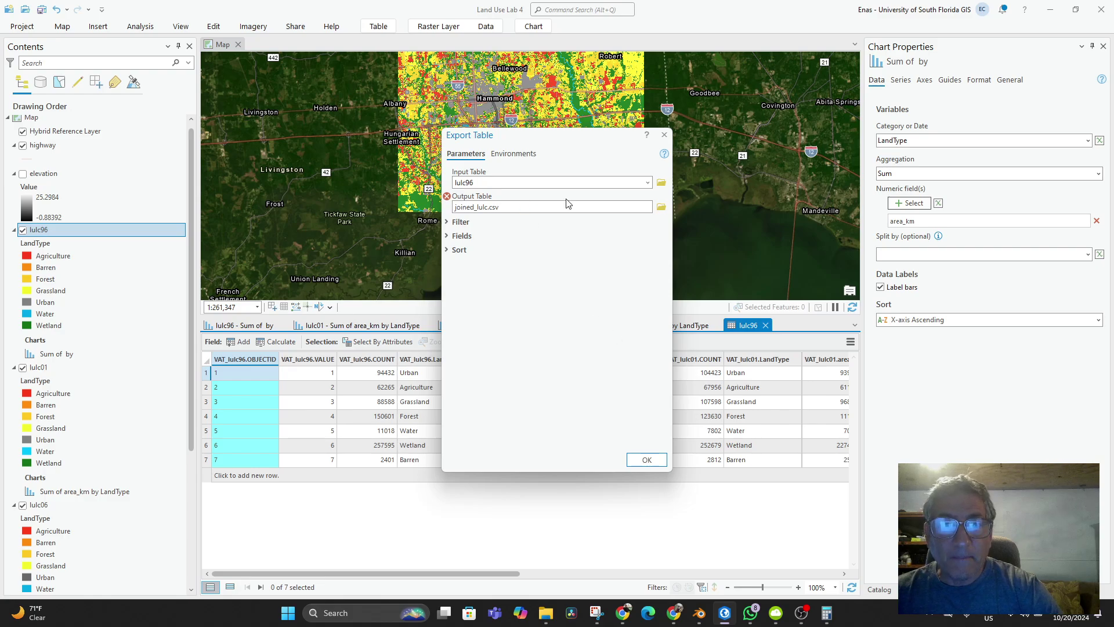
click(448, 226)
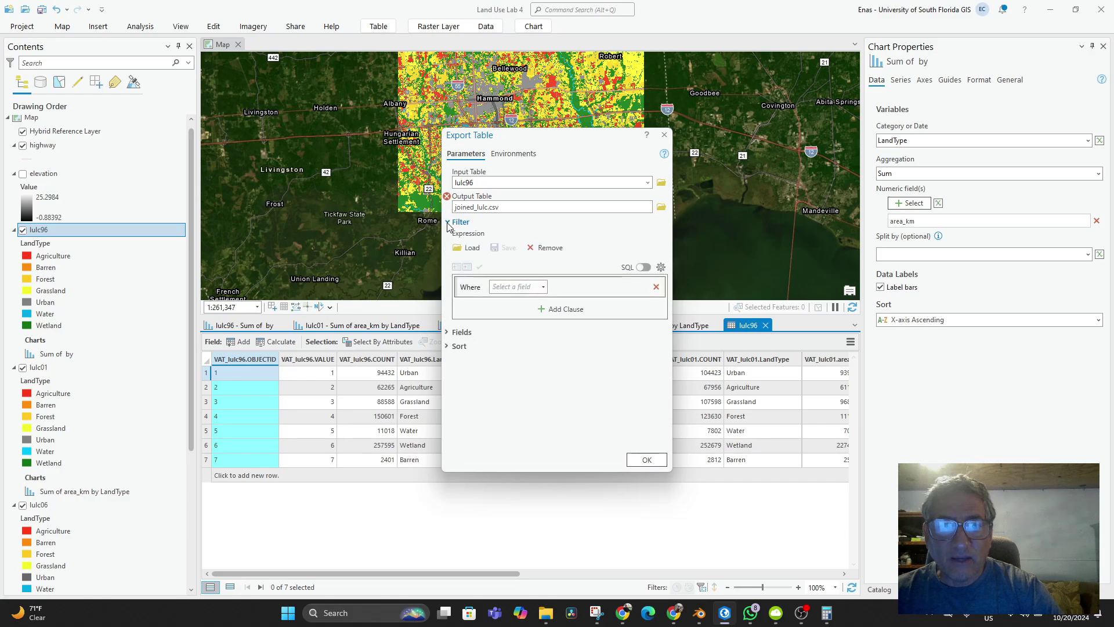
click(448, 225)
click(661, 207)
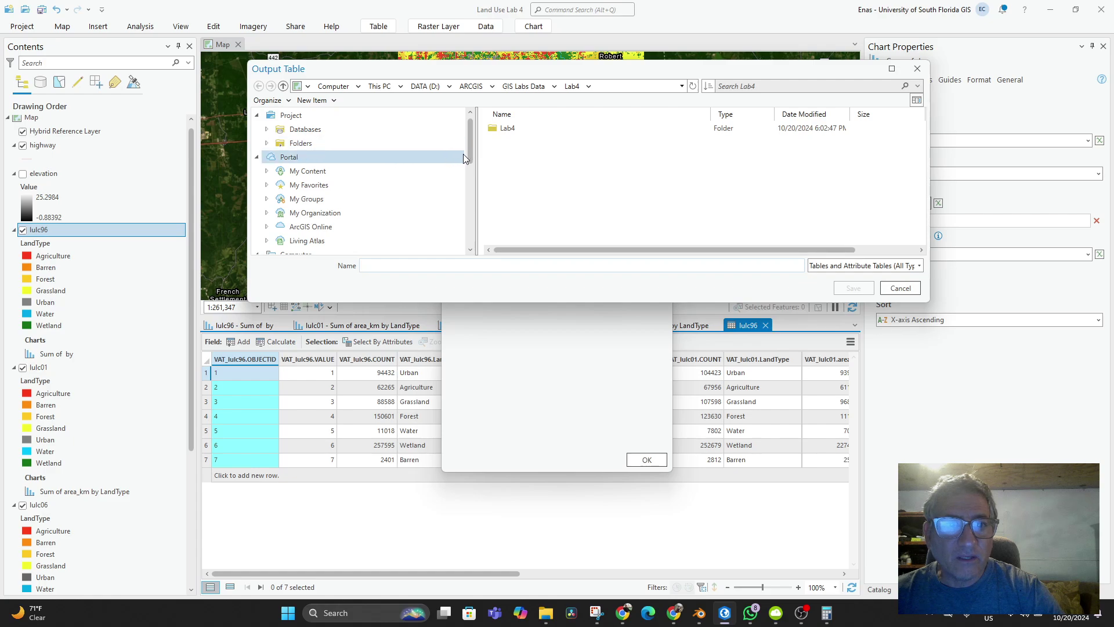
double_click(504, 129)
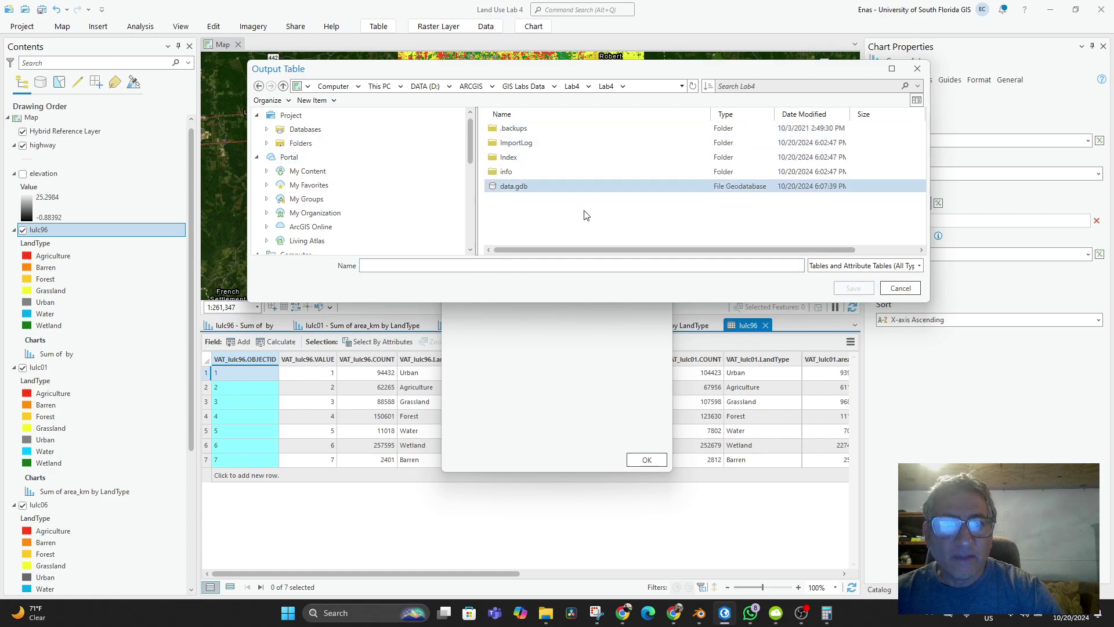
click(466, 265)
text(joined_lulc.csv)
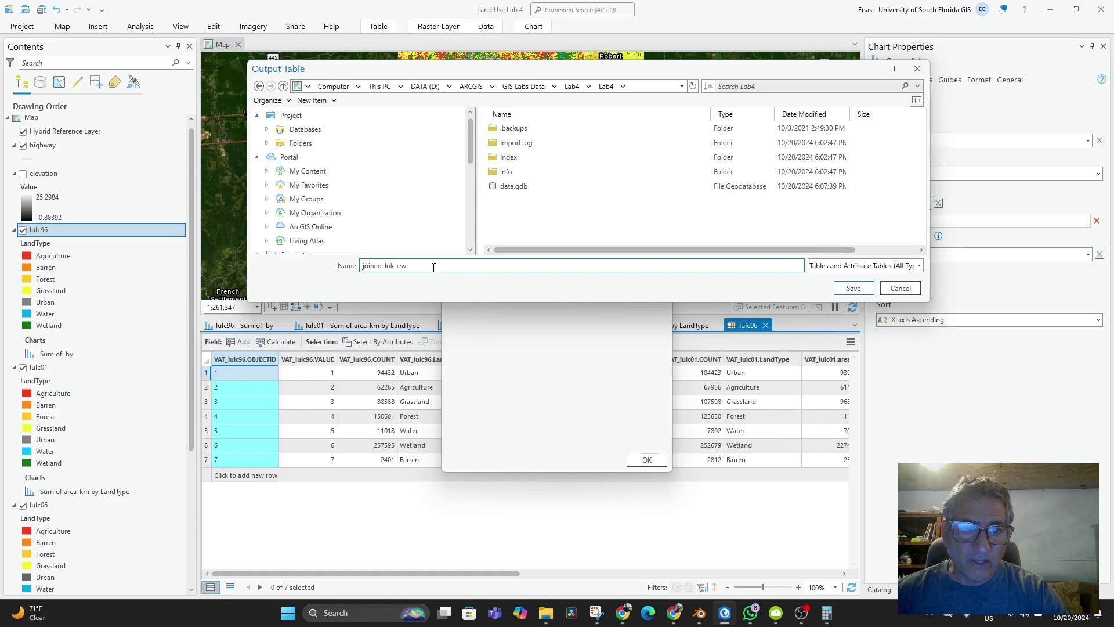
click(854, 288)
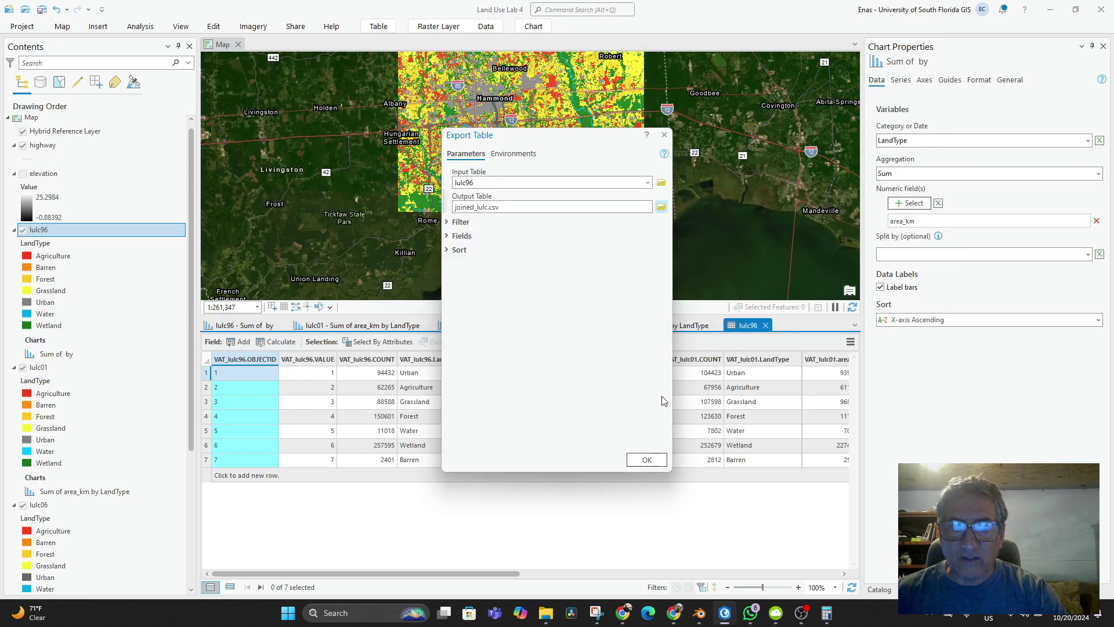
click(647, 460)
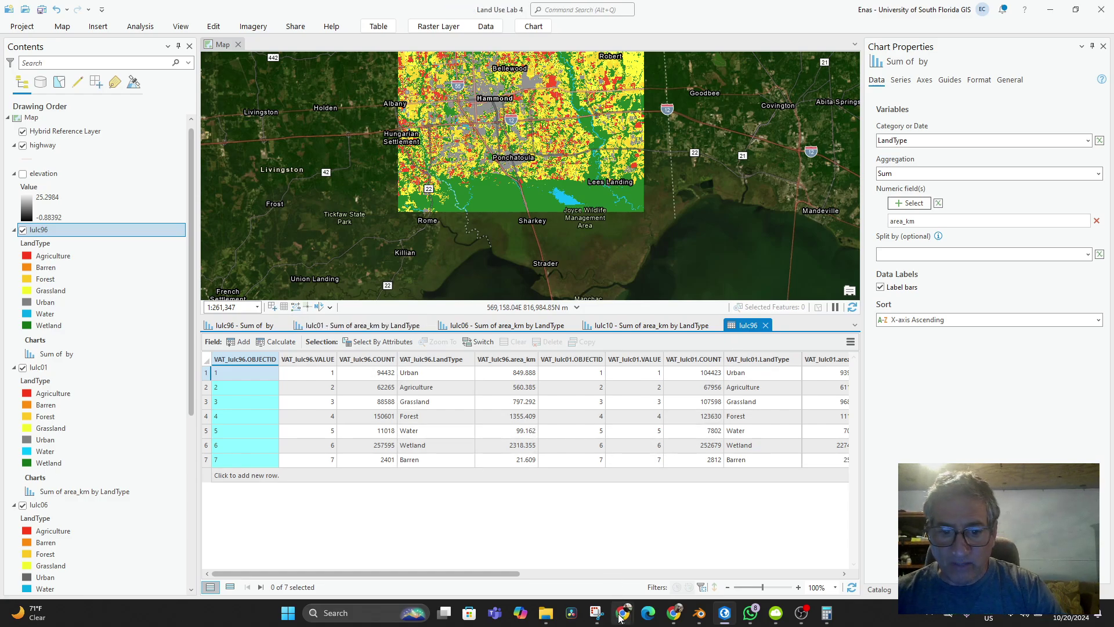
Switch to the lab PDF in Chrome and examine the bar chart and growth rate tasks in Questions 3 and 4
mouse_move(620, 618)
click(435, 476)
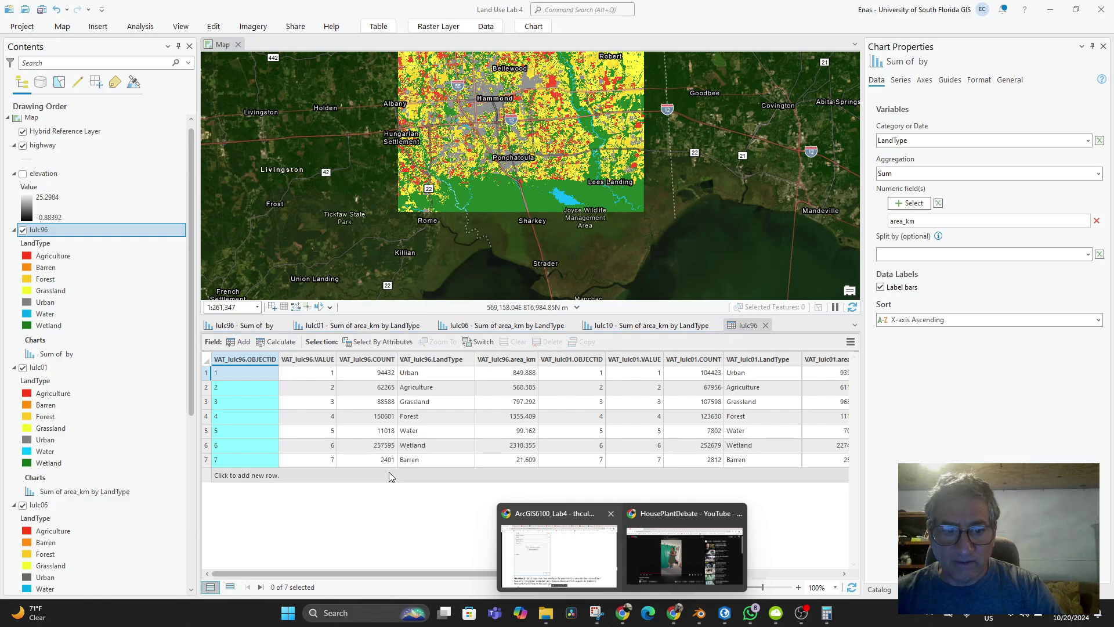
mouse_move(631, 618)
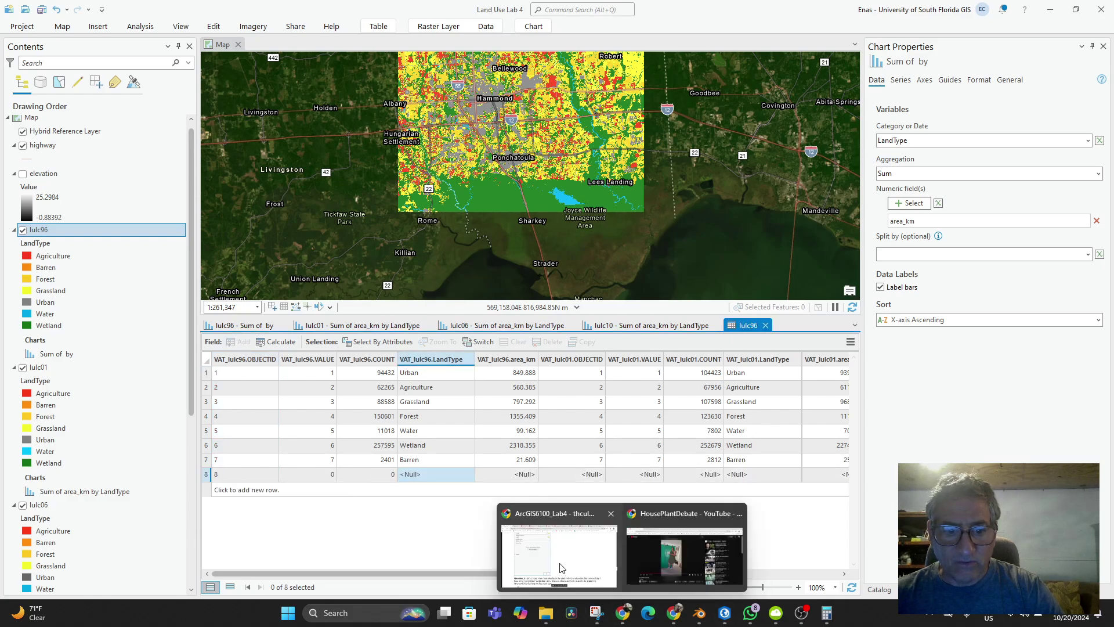
click(527, 525)
scroll(522, 477, down, 3)
scroll(521, 477, up, 10)
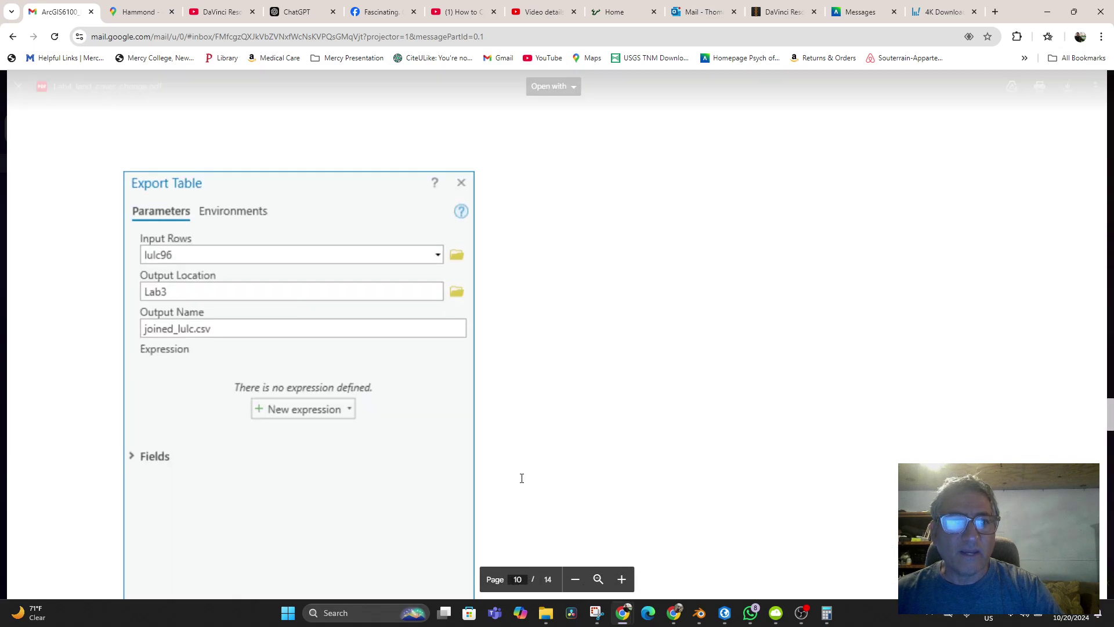
scroll(522, 477, down, 5)
scroll(522, 478, down, 2)
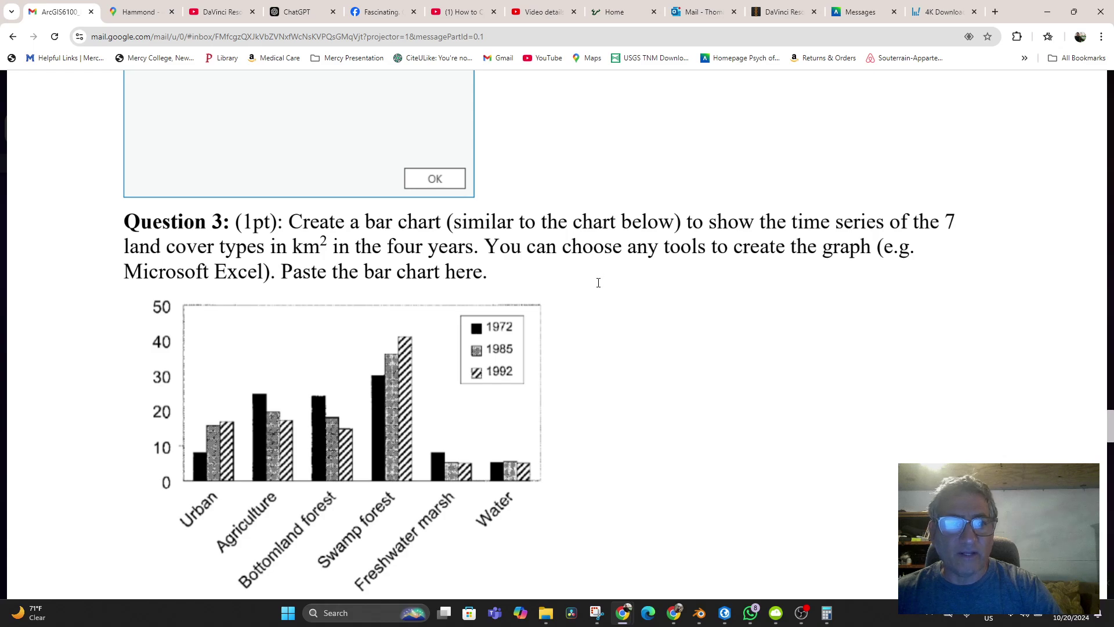
scroll(606, 397, down, 3)
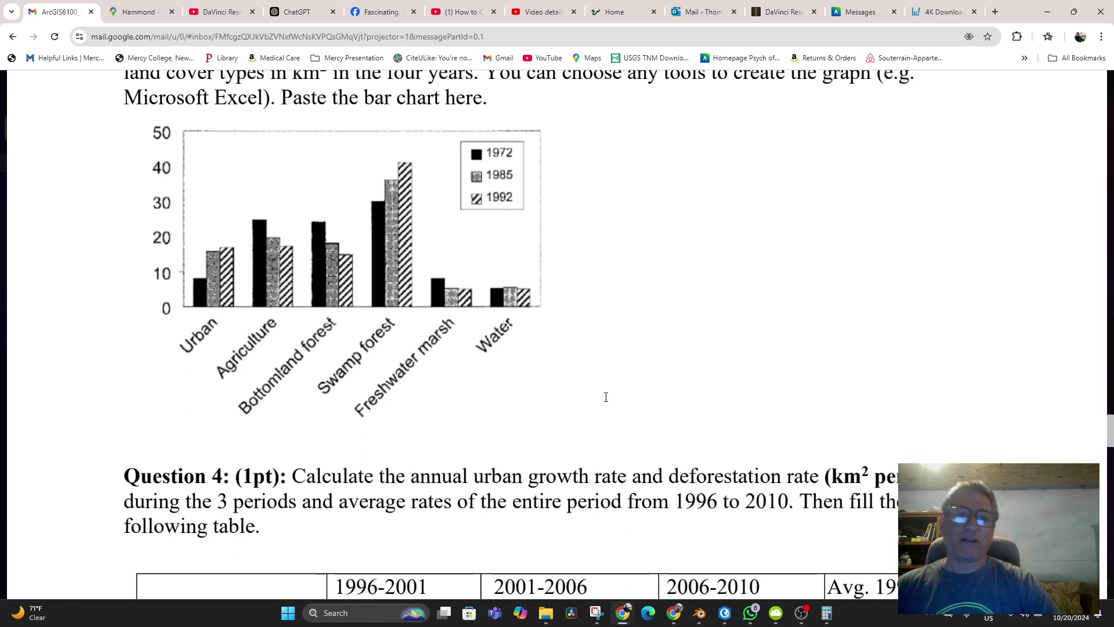
scroll(605, 397, down, 3)
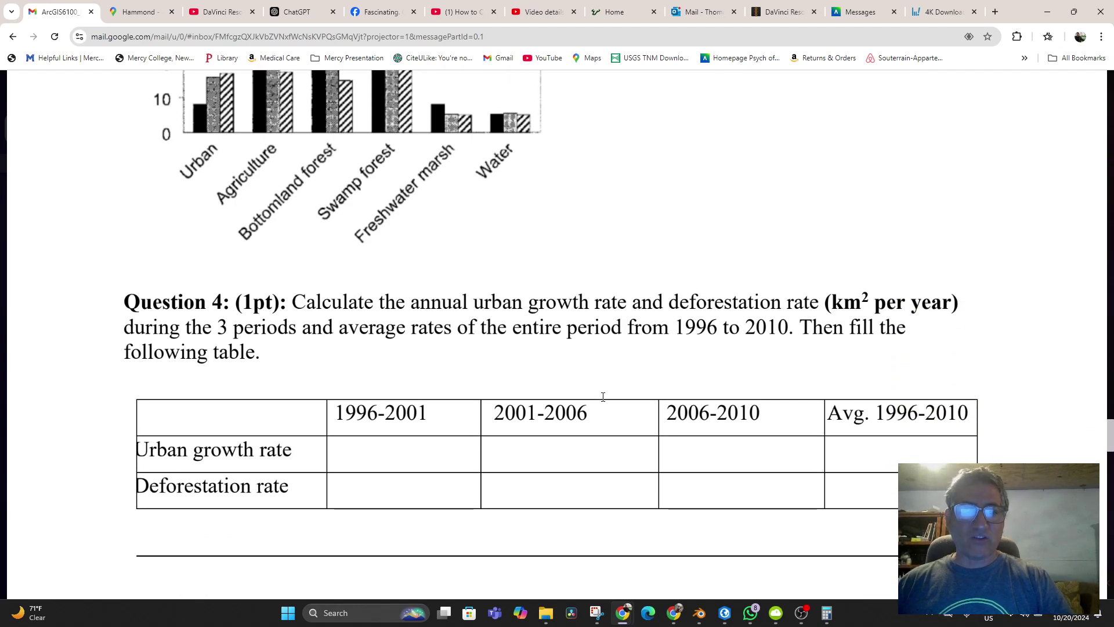
scroll(602, 396, down, 10)
scroll(602, 397, up, 12)
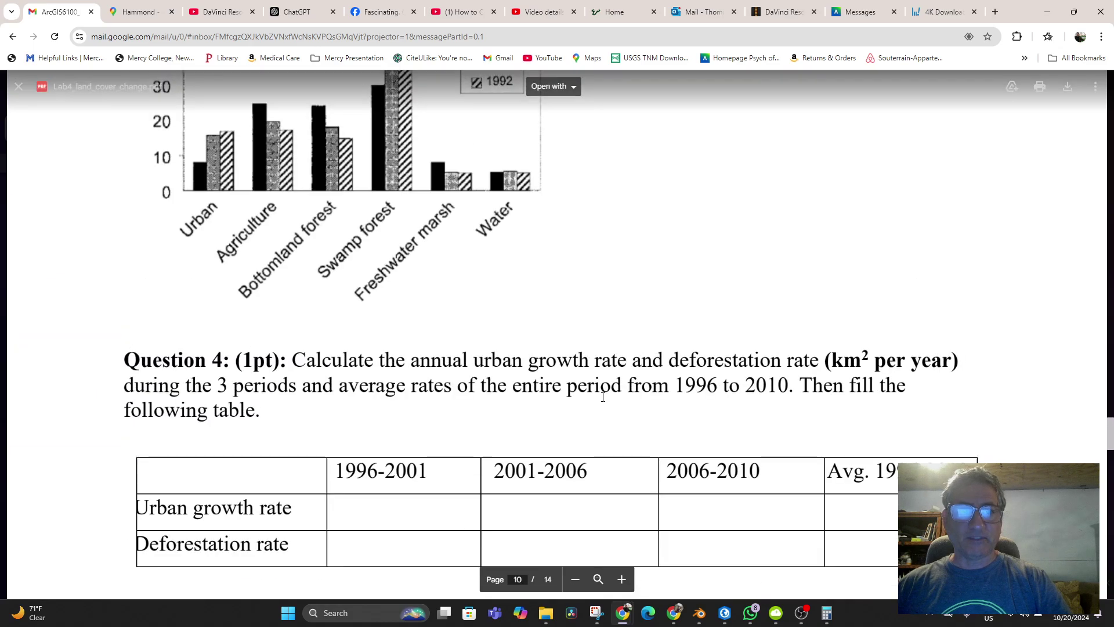
scroll(603, 397, up, 2)
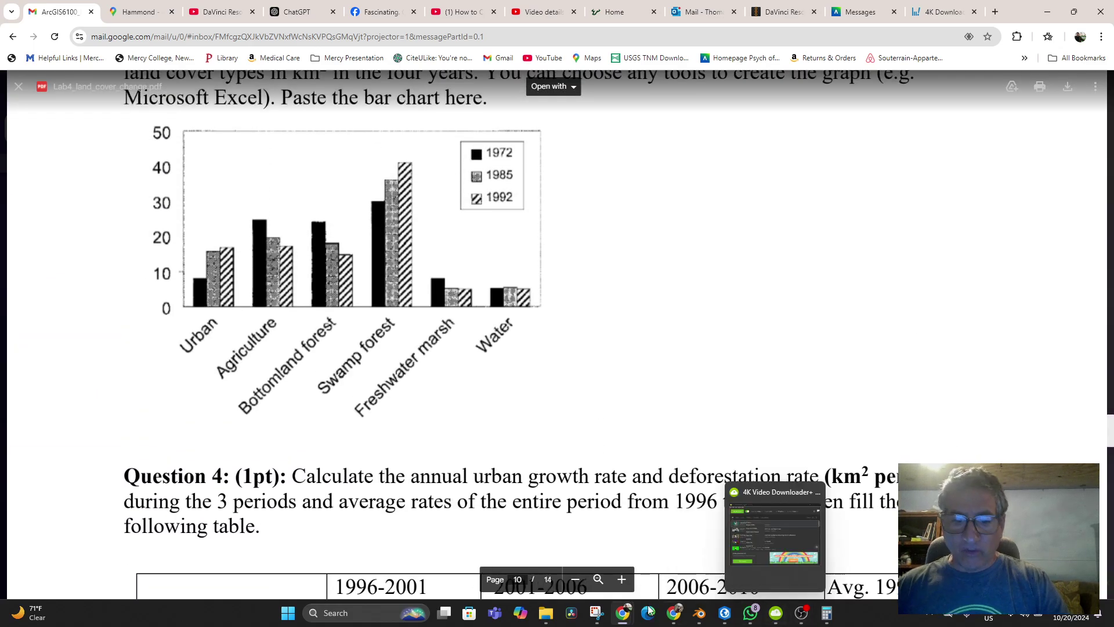
In File Explorer, go to D:\ARCGIS\GIS Labs Data\Lab4\Lab4 and select the exported joined_lulc spreadsheet
mouse_move(546, 613)
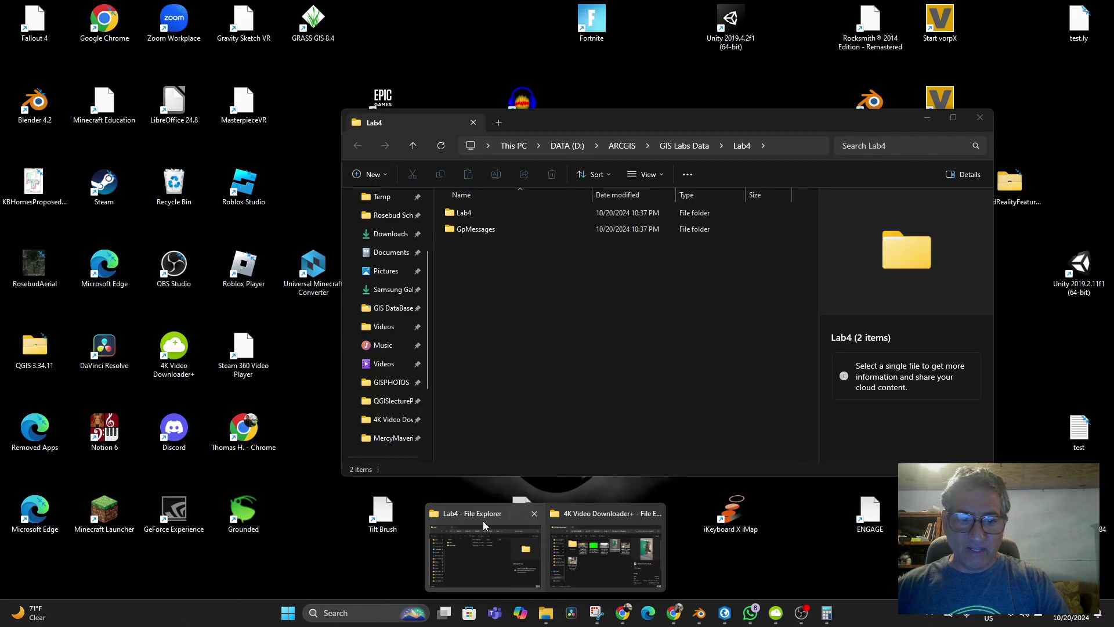
click(483, 520)
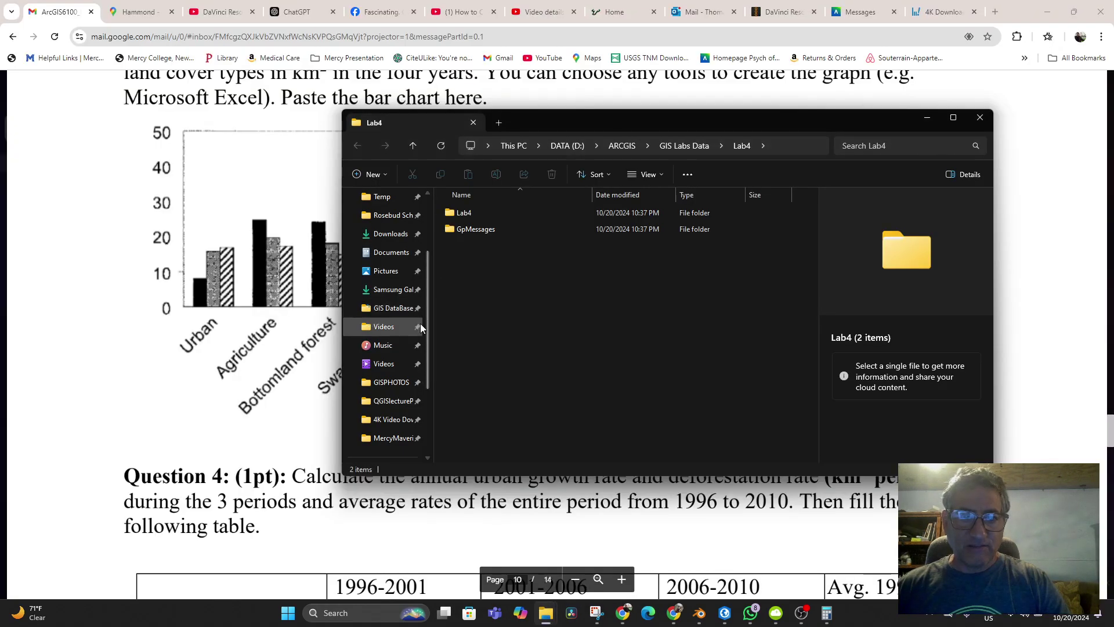
scroll(376, 325, up, 1)
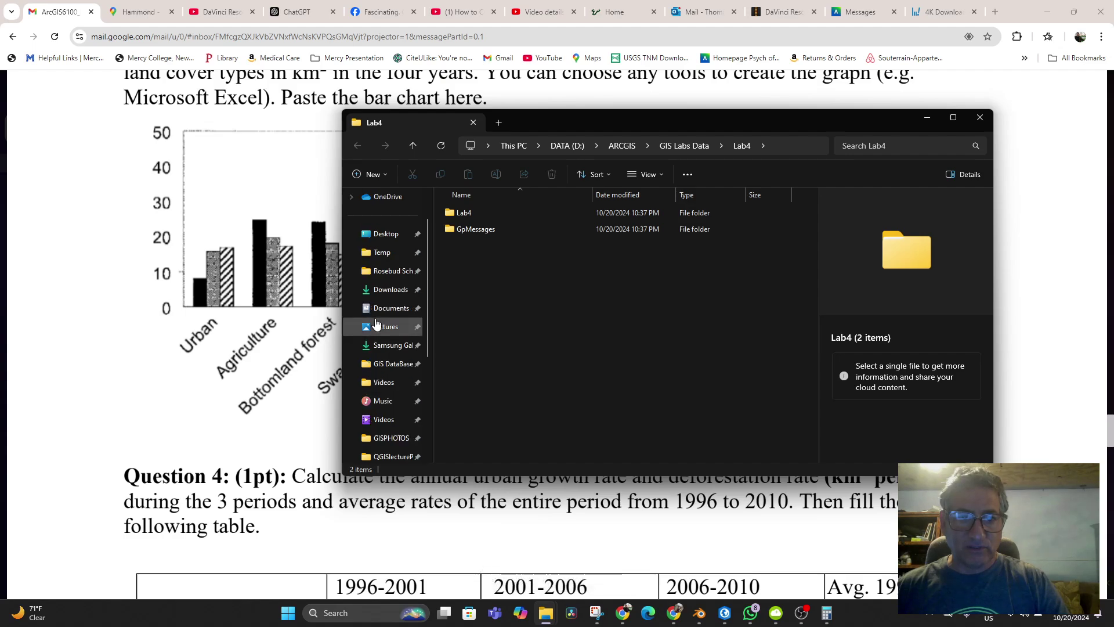
scroll(374, 348, down, 3)
click(406, 402)
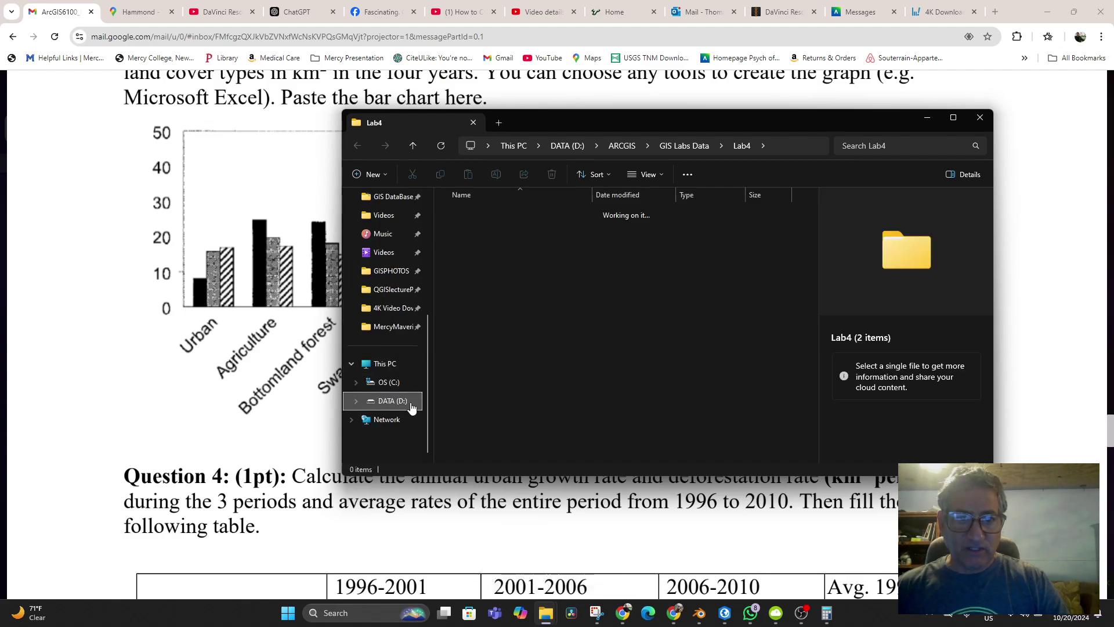
click(470, 263)
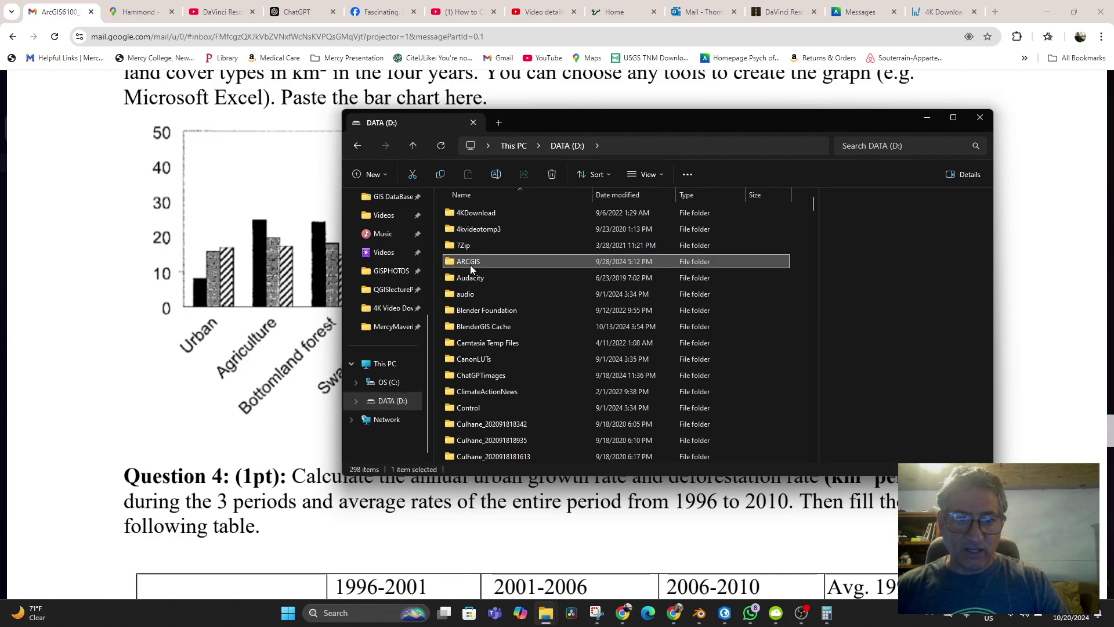
double_click(470, 263)
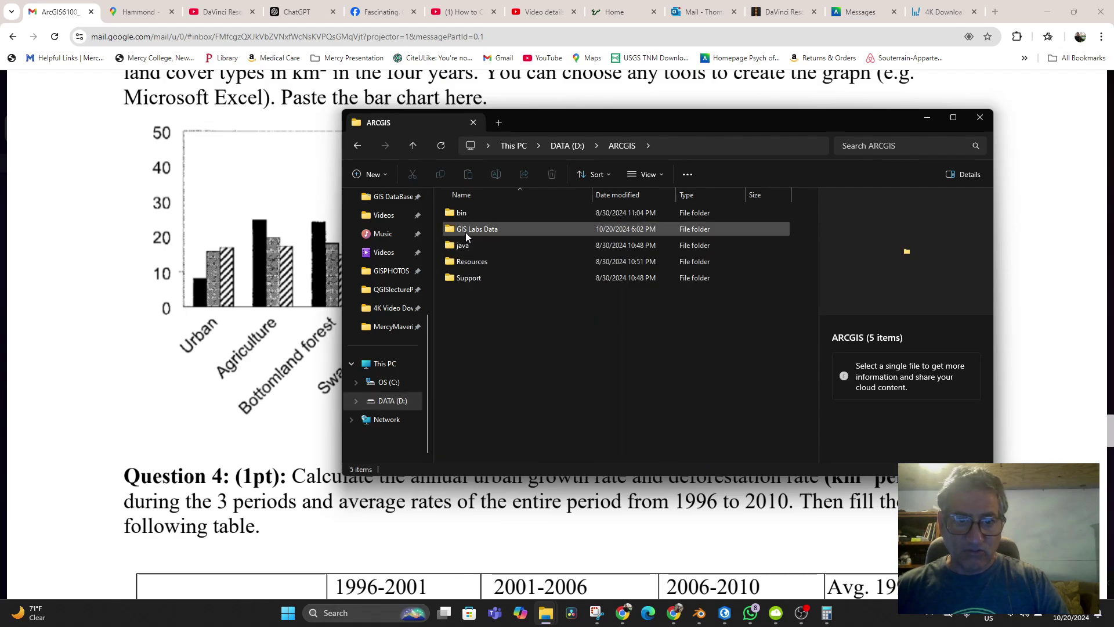
double_click(466, 230)
click(464, 230)
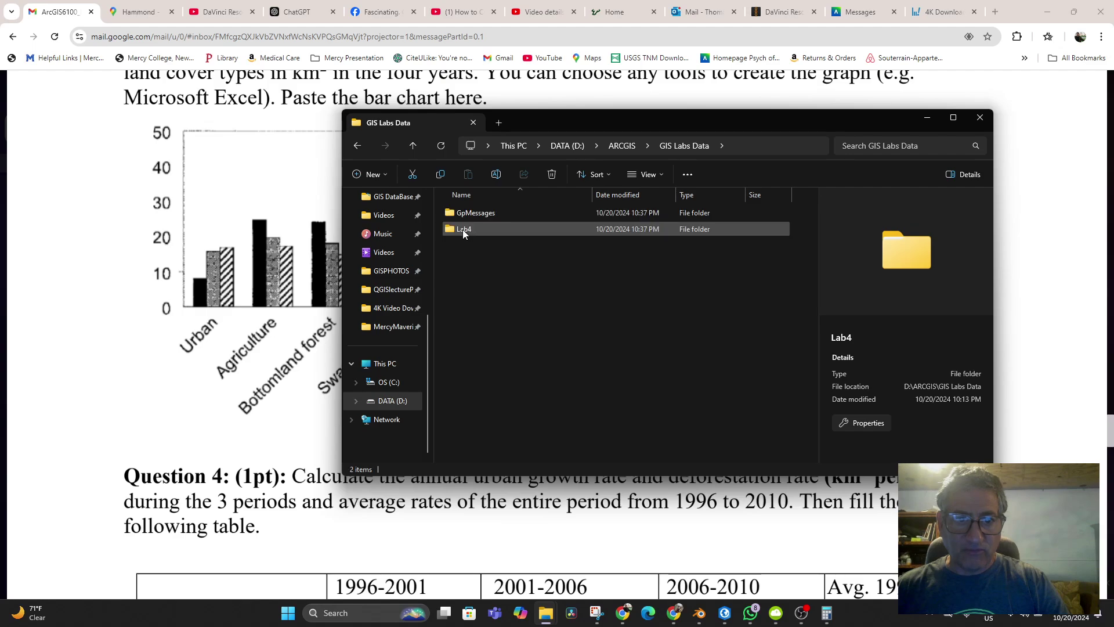
double_click(466, 230)
double_click(468, 230)
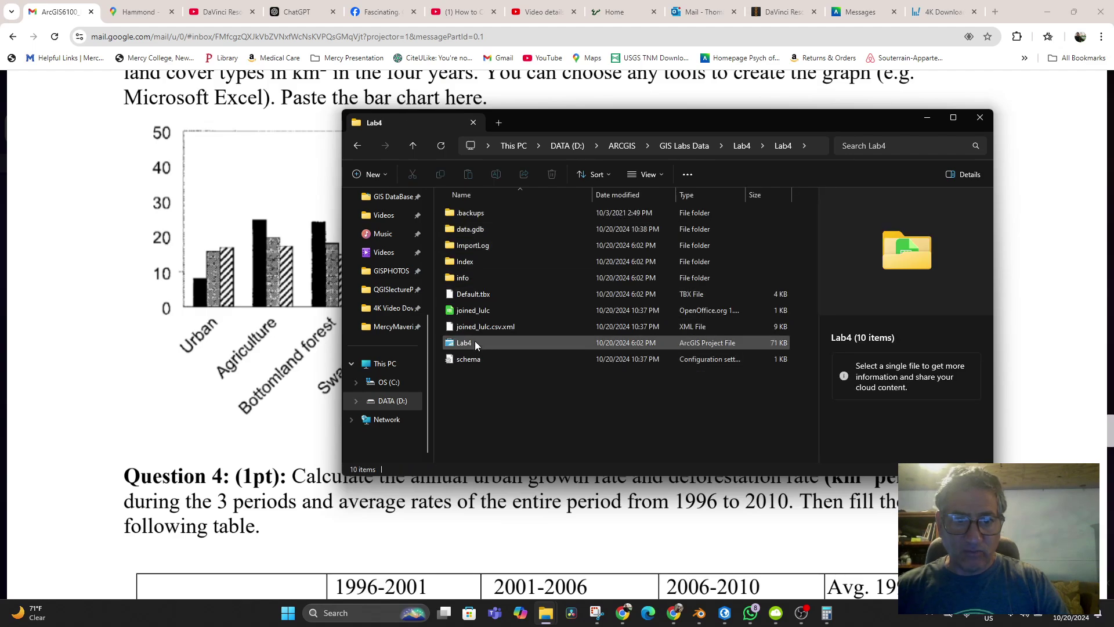
click(474, 311)
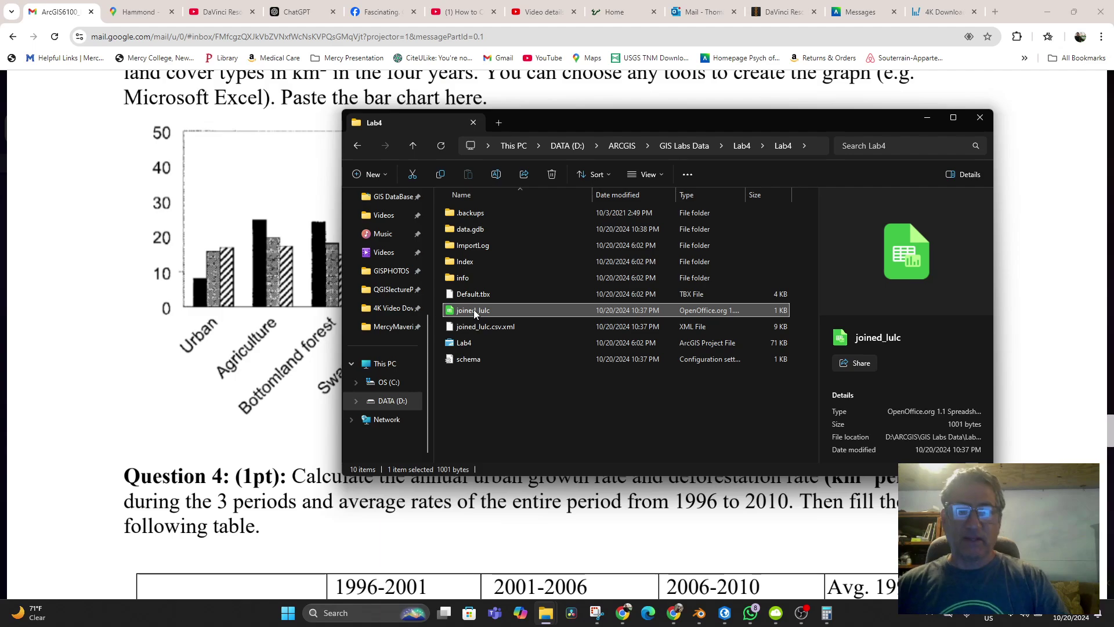
Open joined_lulc.csv in LibreOffice Calc with comma-separated UTF-8 import, and dismiss the file format registration notice
double_click(473, 309)
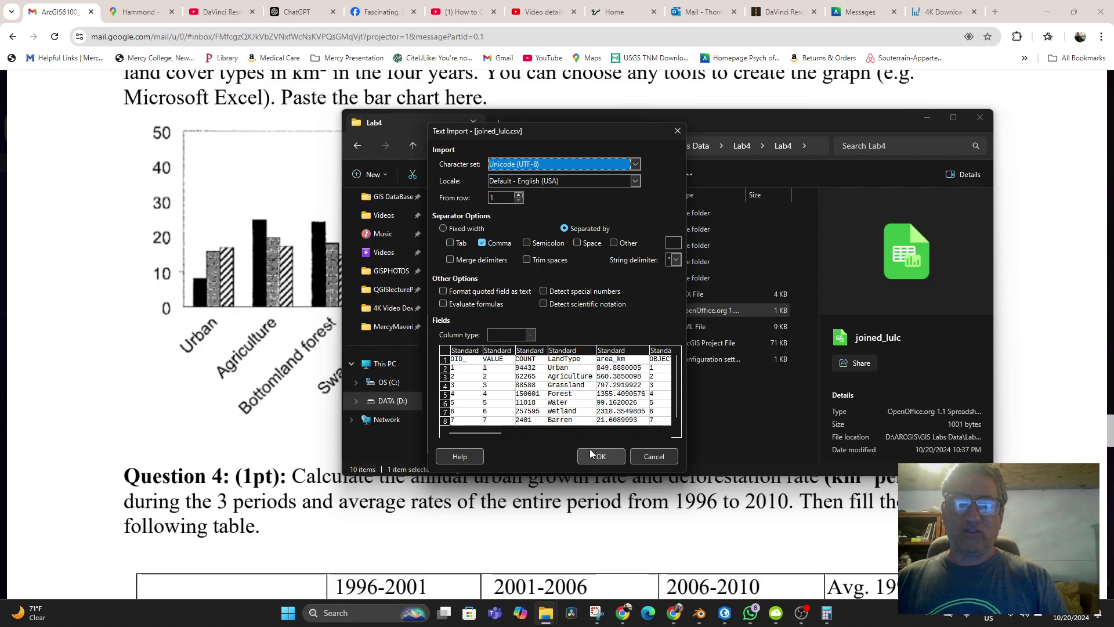
click(593, 454)
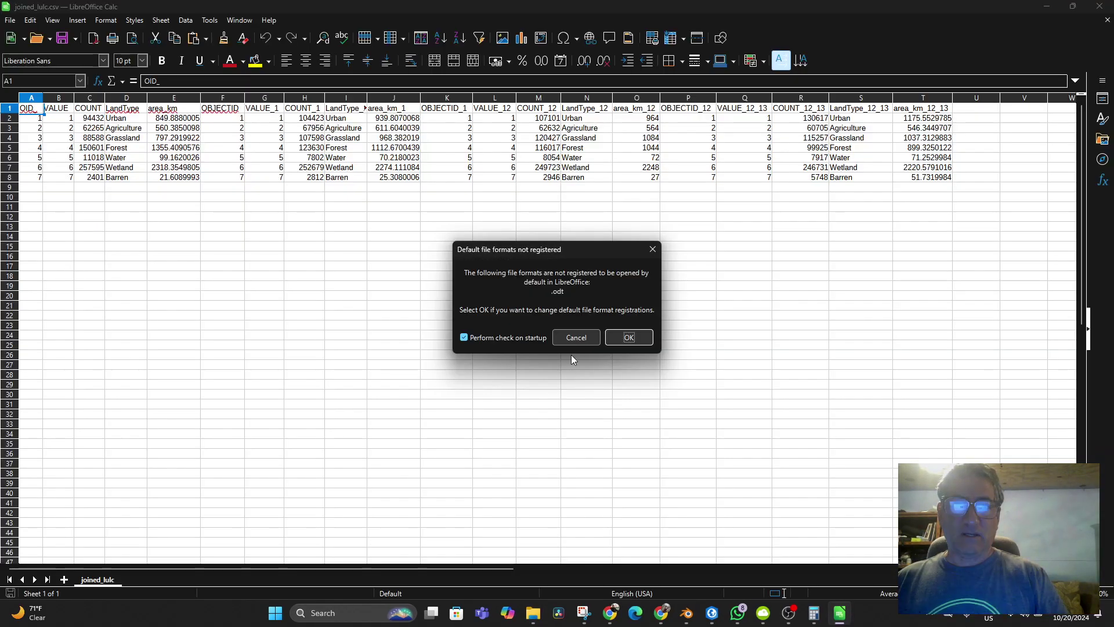
click(588, 336)
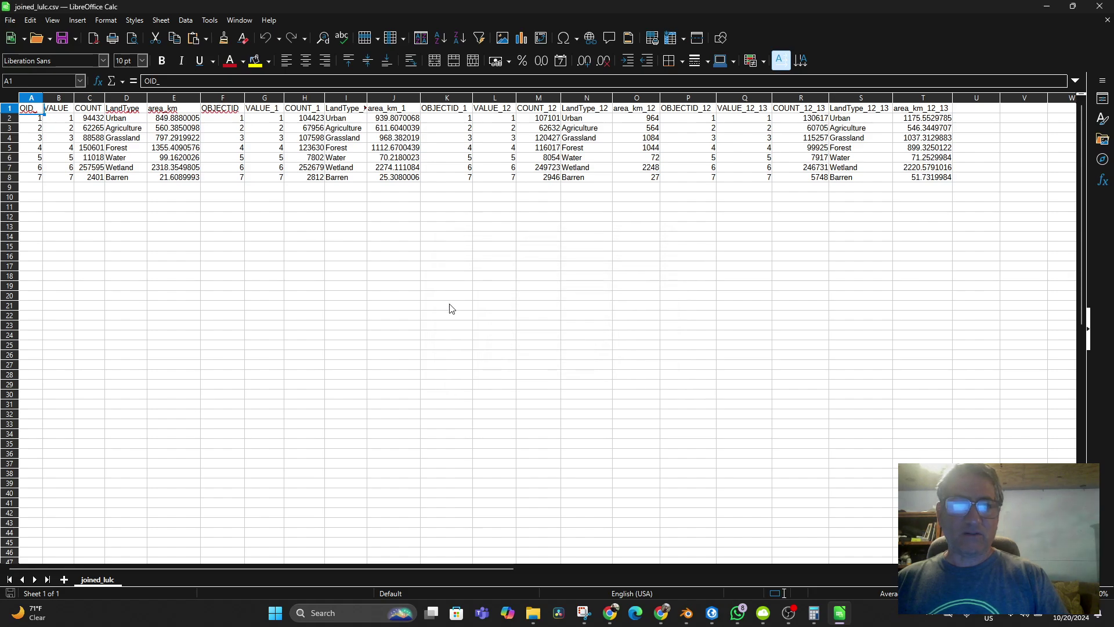
scroll(470, 374, down, 2)
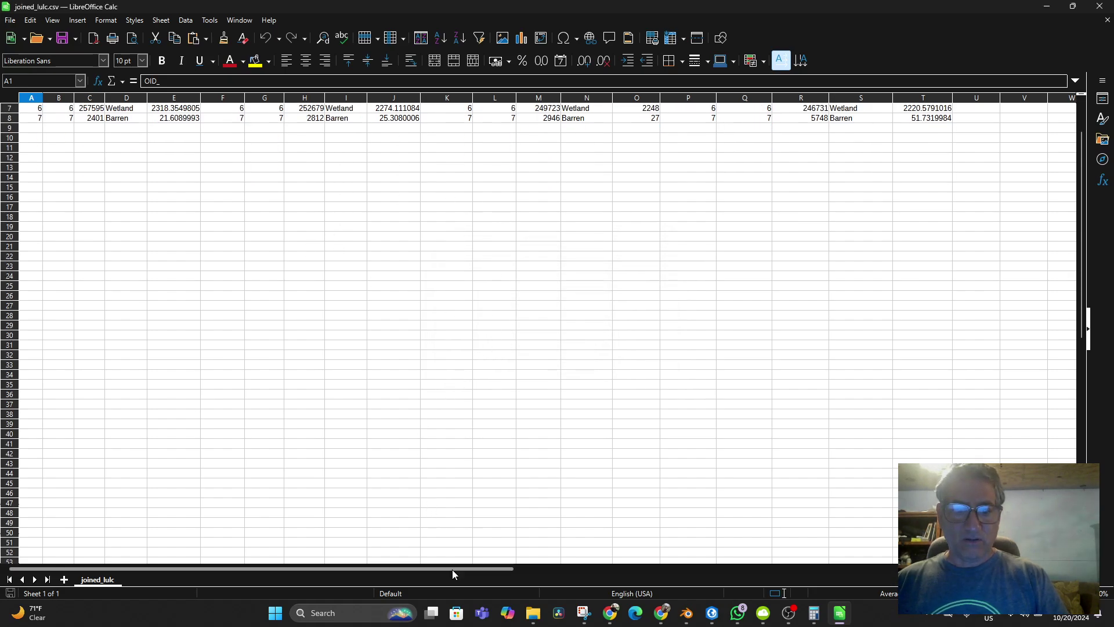
drag(453, 569, 351, 558)
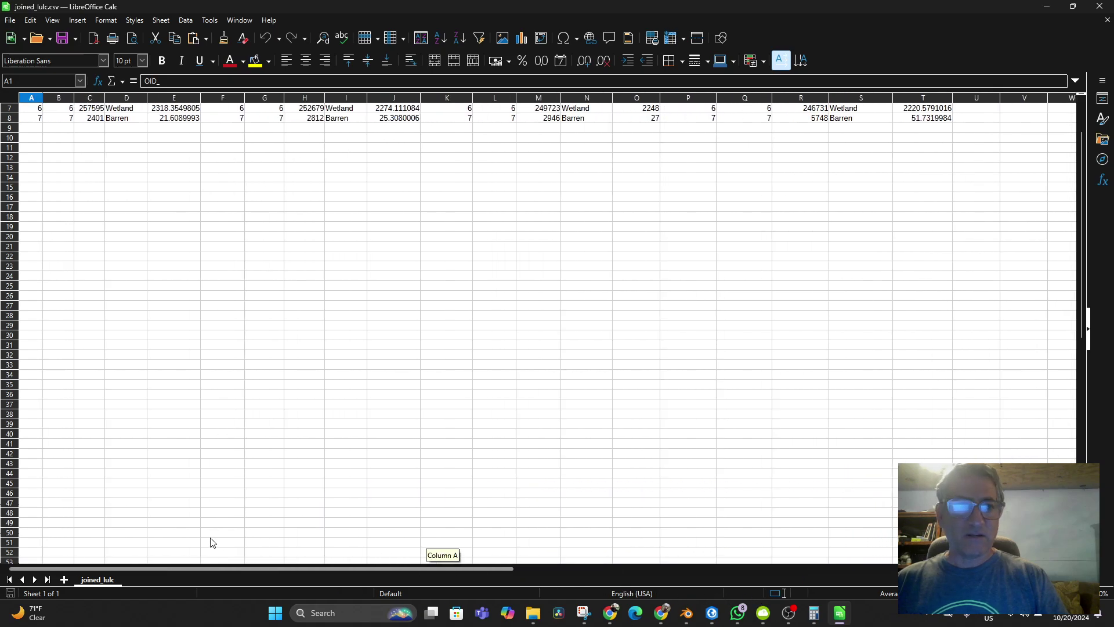
scroll(312, 389, up, 2)
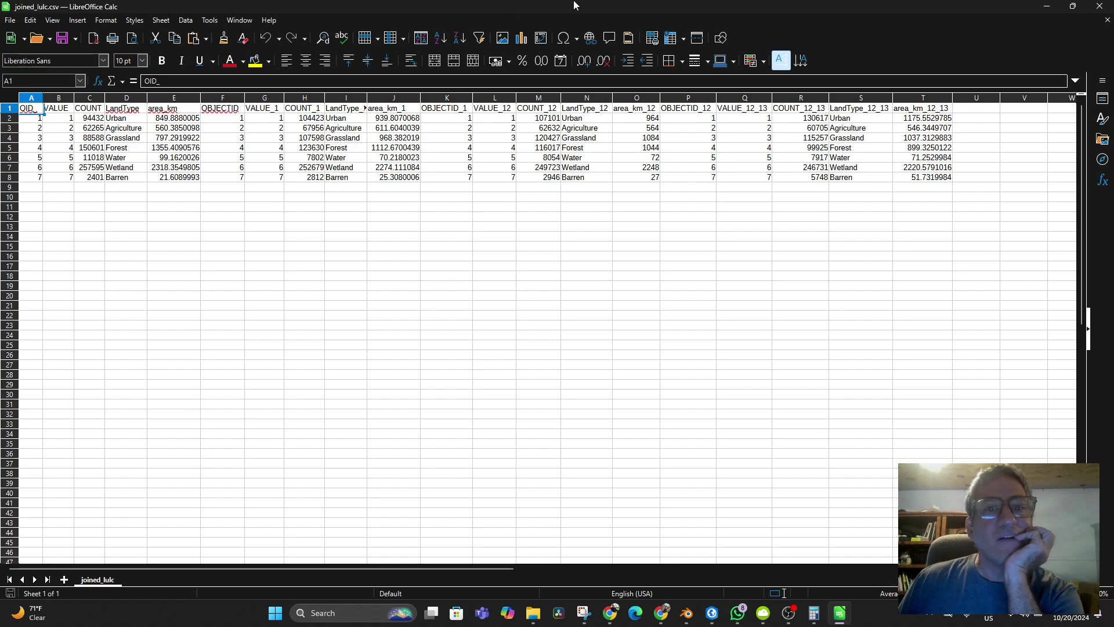
Start a chart of the whole table as a normal column type with the Simple 3D look
click(527, 42)
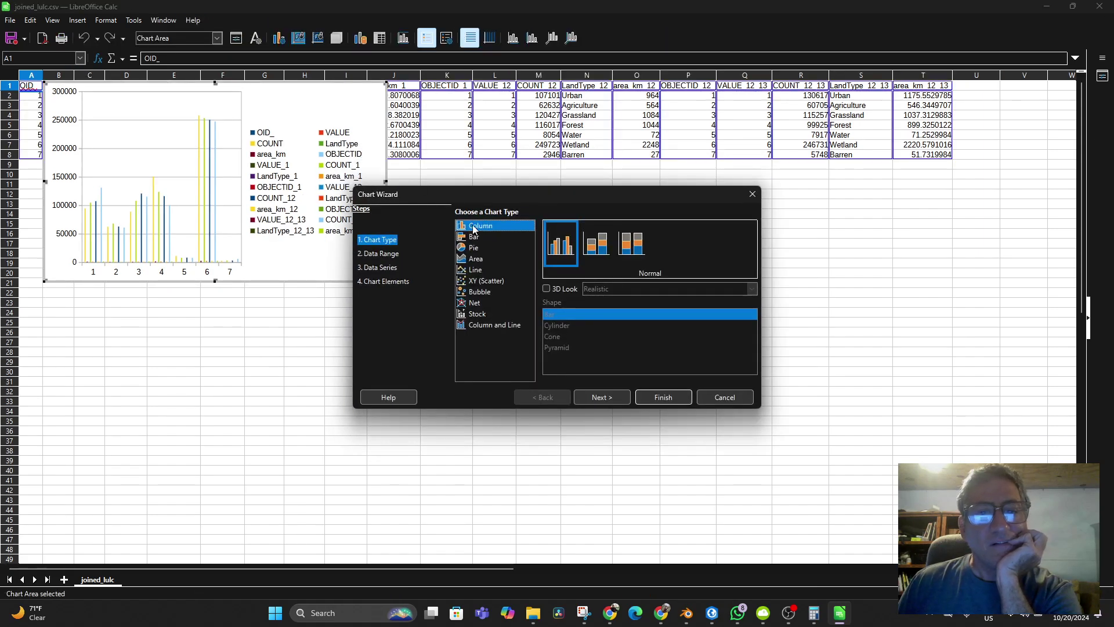
click(596, 247)
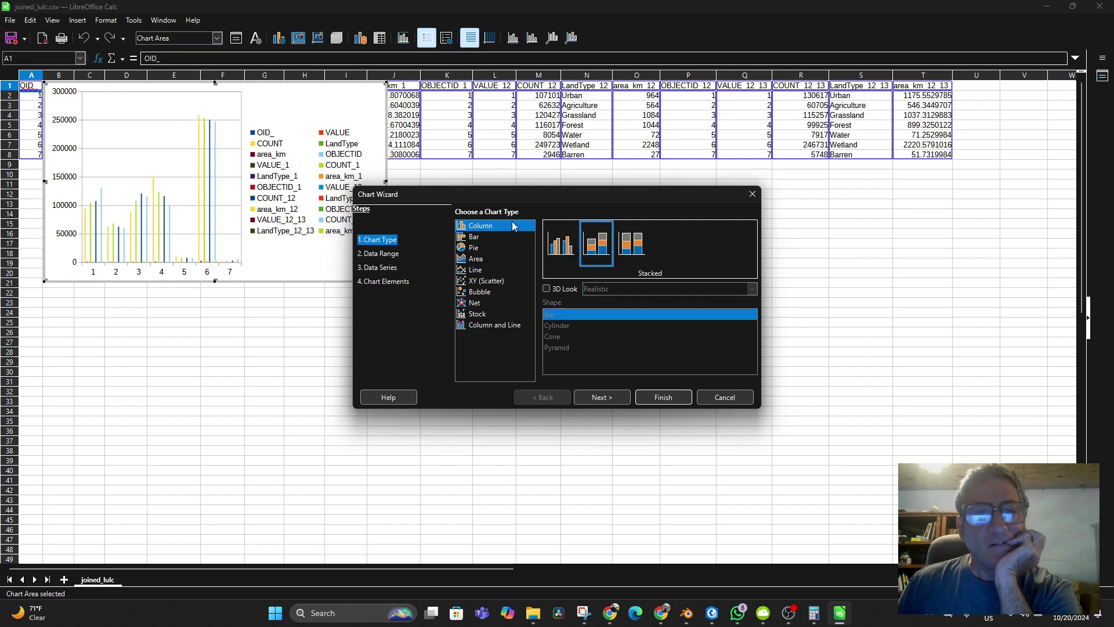
click(560, 247)
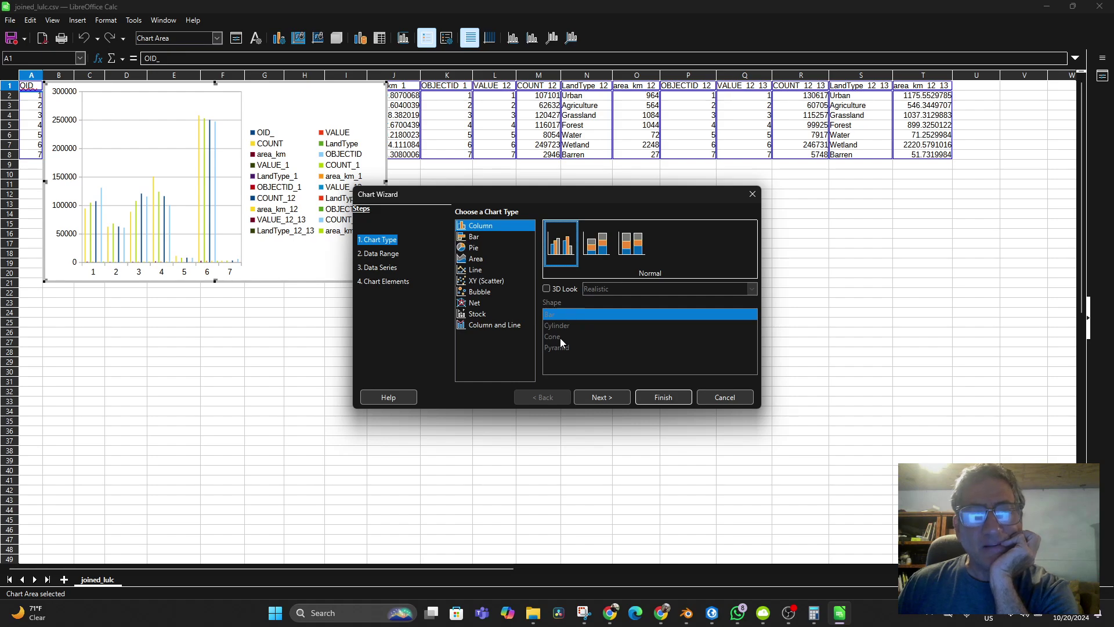
click(547, 289)
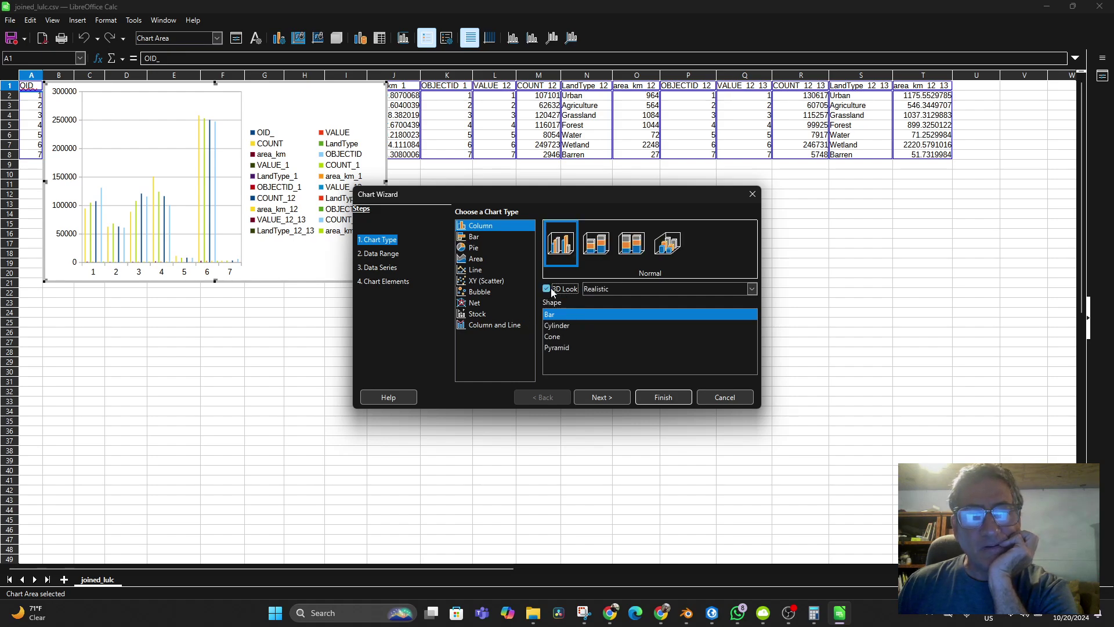
click(751, 289)
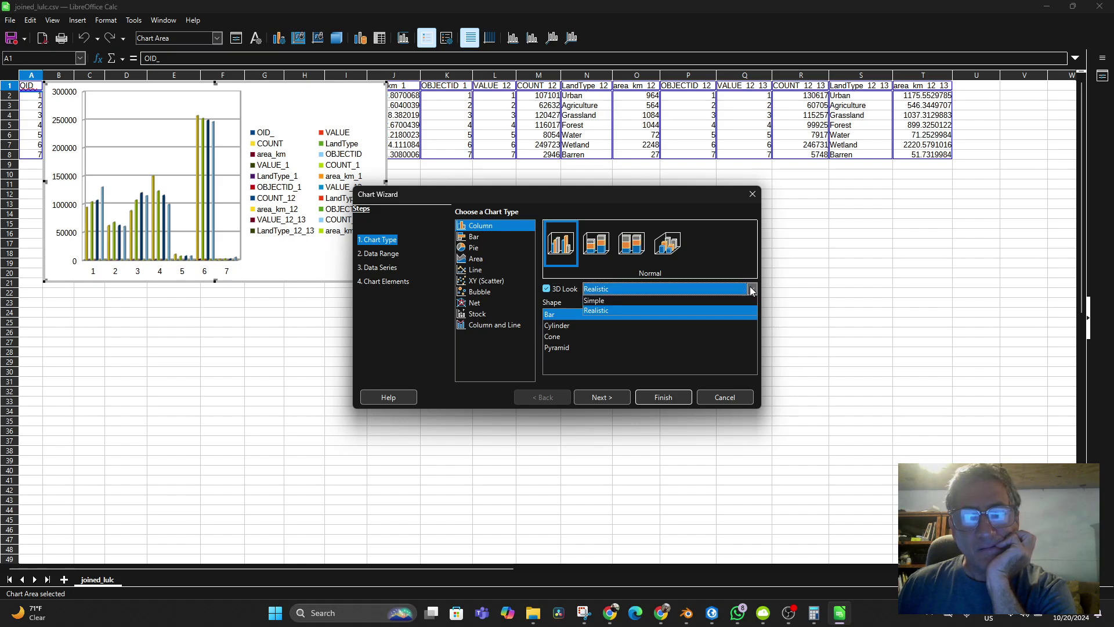
click(708, 302)
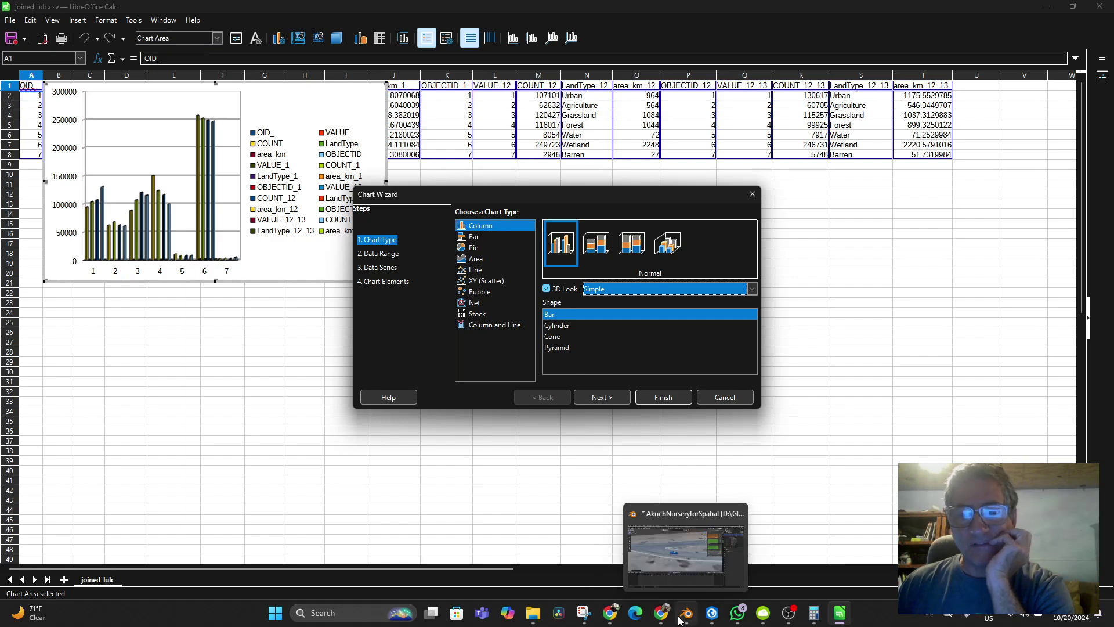
Switch to the lab PDF in Chrome, examine the example land cover bar chart, and return to LibreOffice Calc
mouse_move(609, 617)
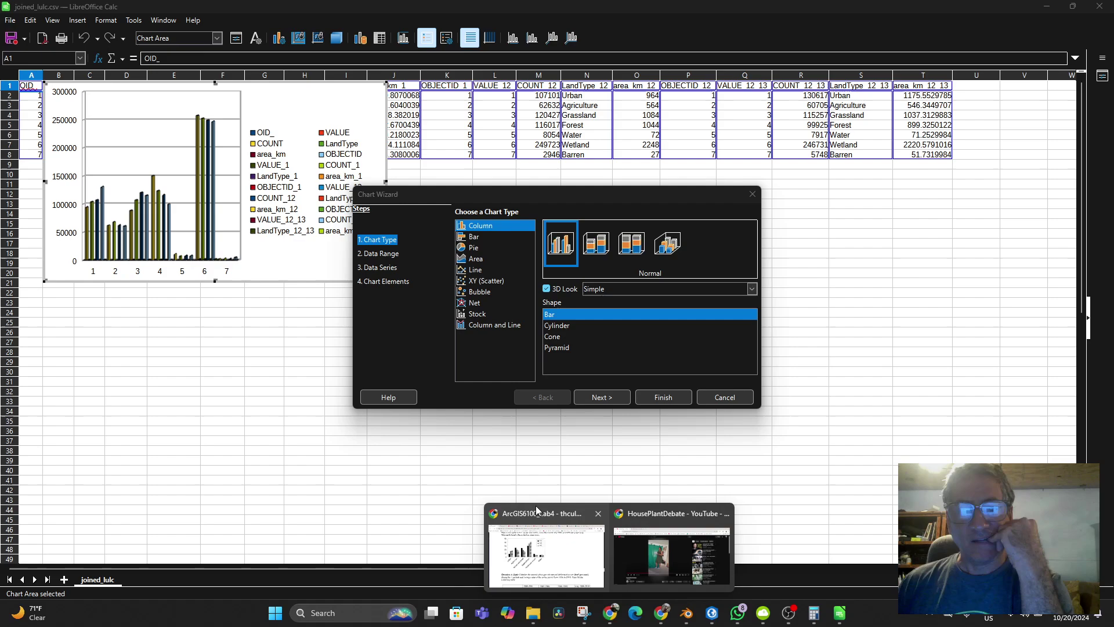
click(533, 551)
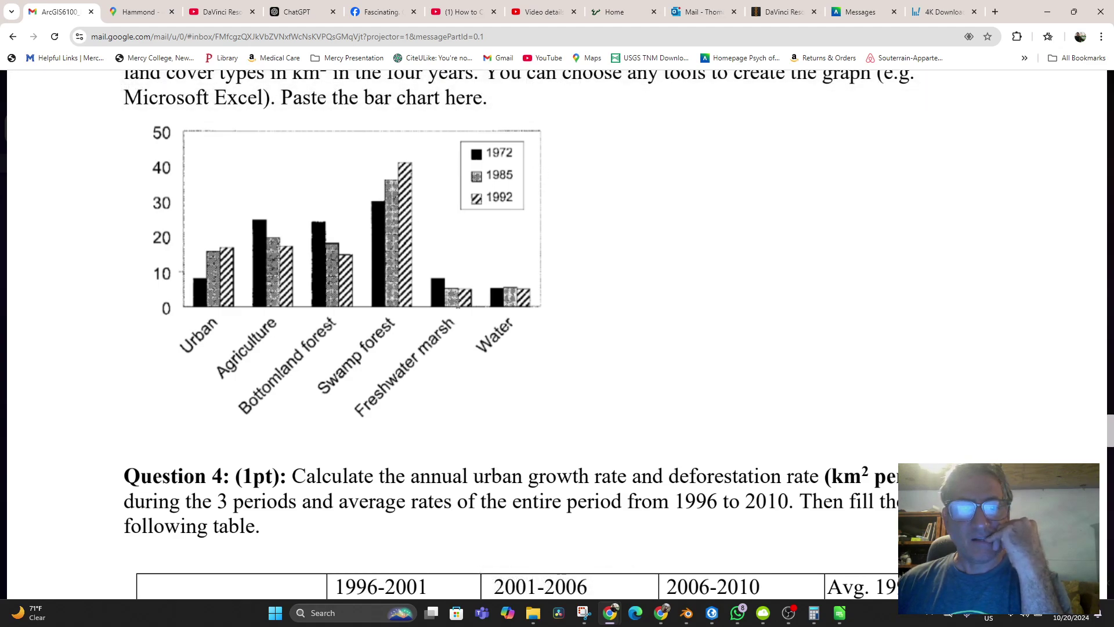
click(839, 613)
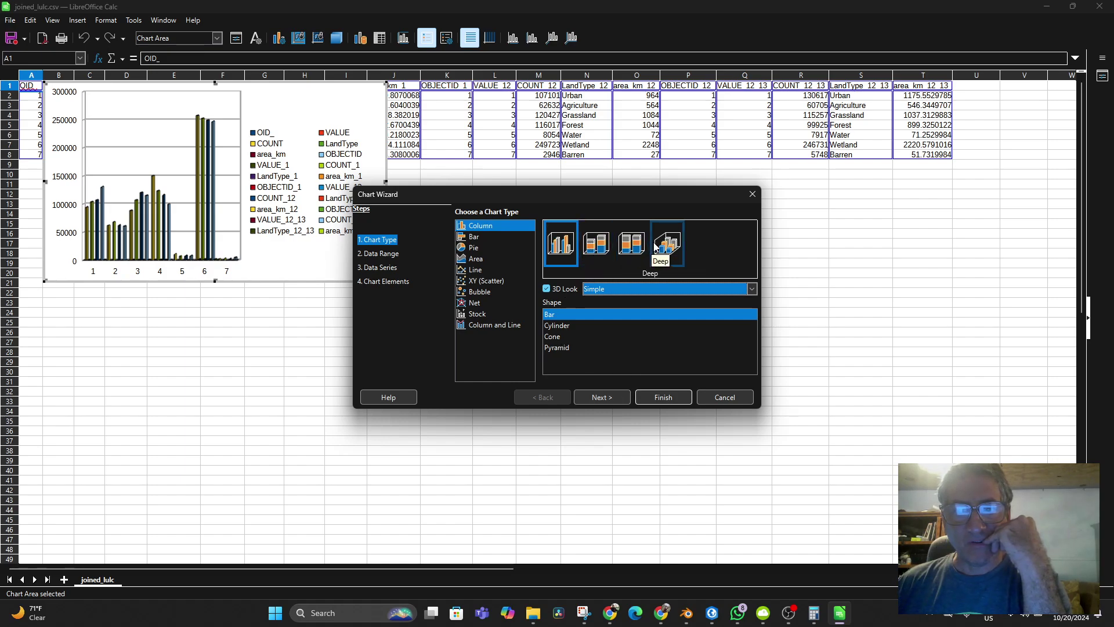
Set the chart's data series in columns, turn off the first row and first column labels, and finish the chart
click(382, 255)
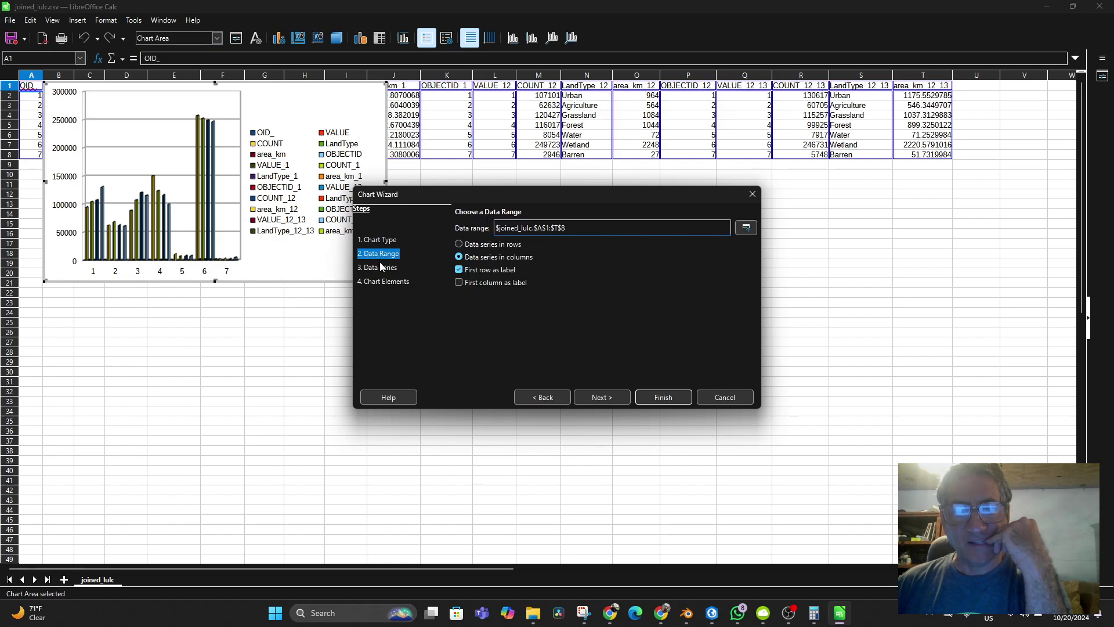
click(460, 245)
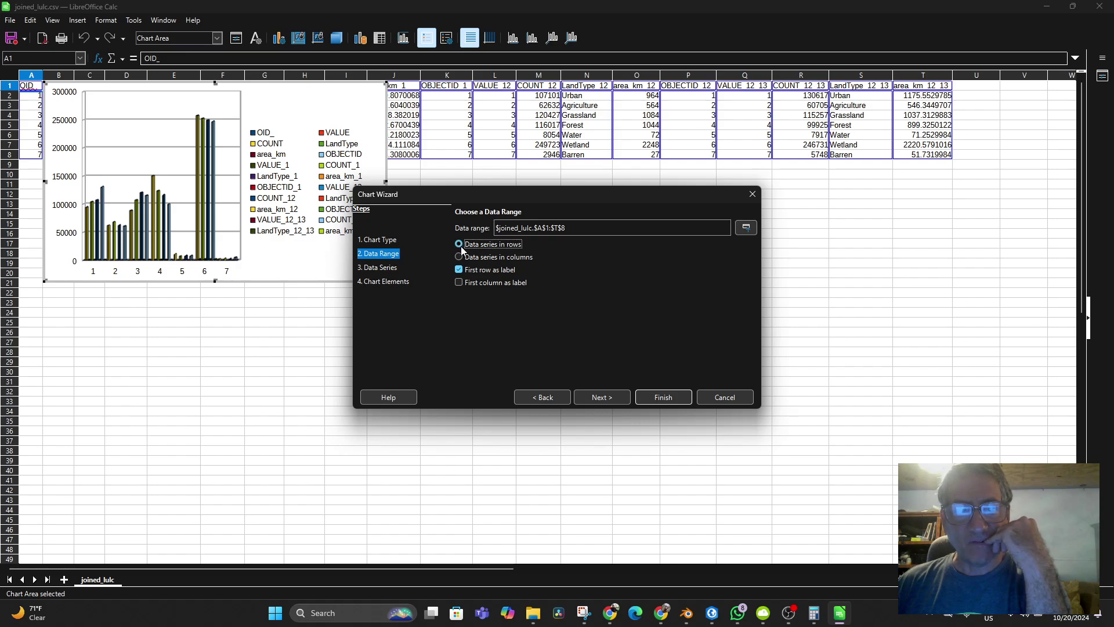
click(459, 258)
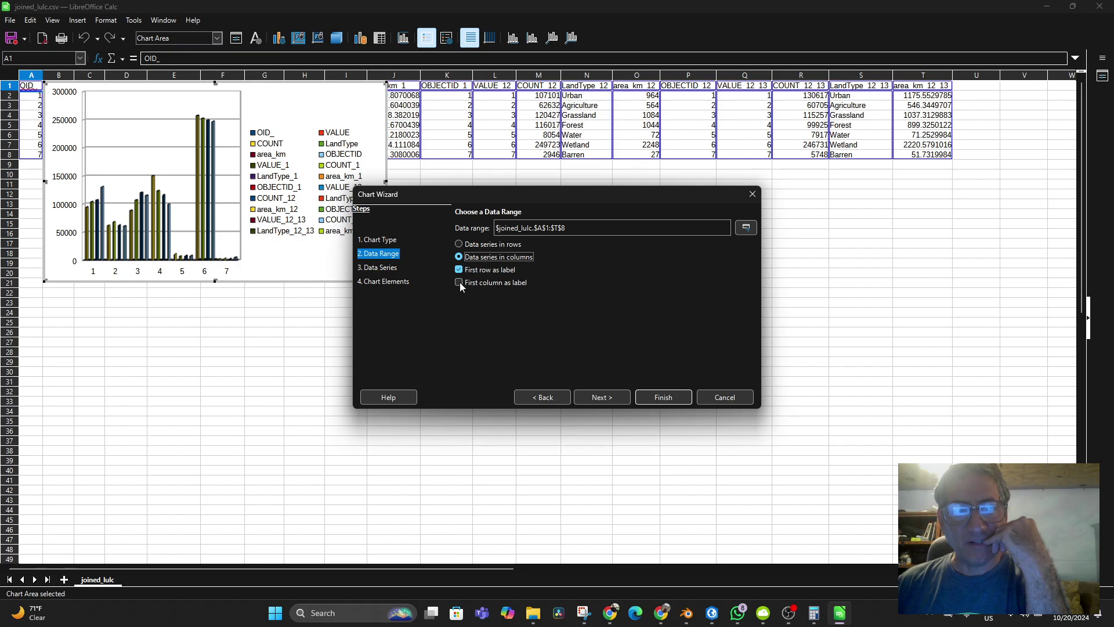
click(460, 282)
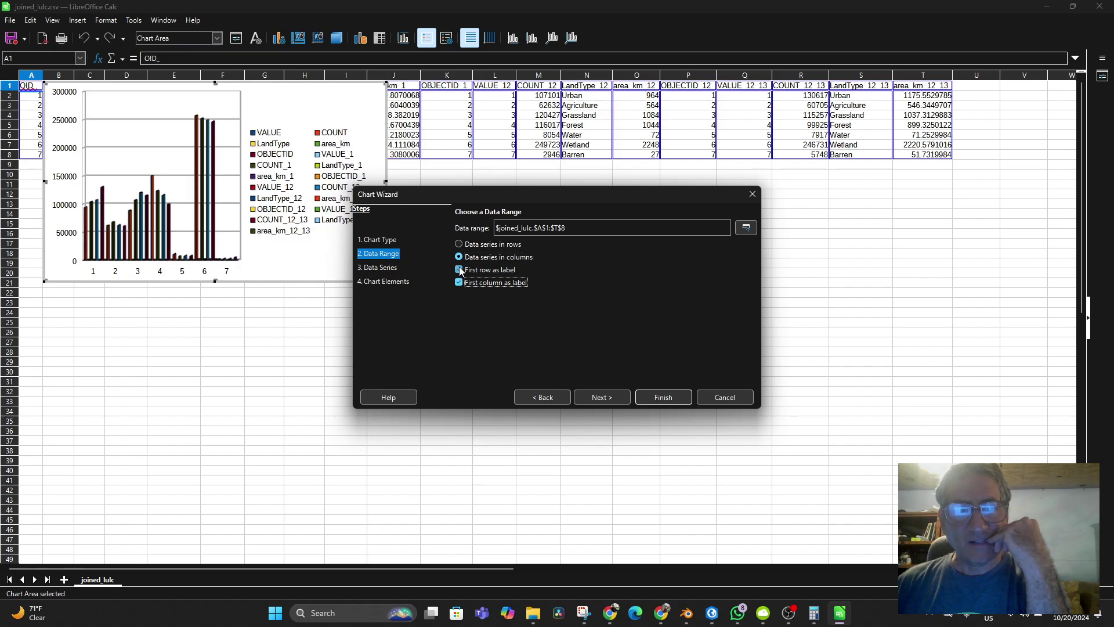
click(459, 270)
click(459, 282)
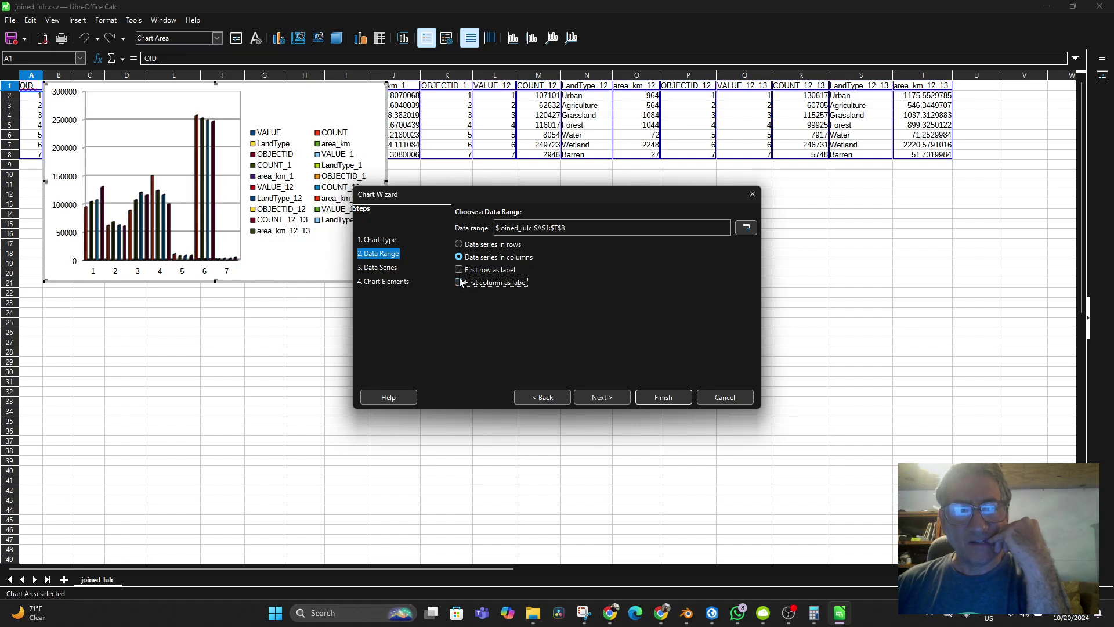
click(381, 268)
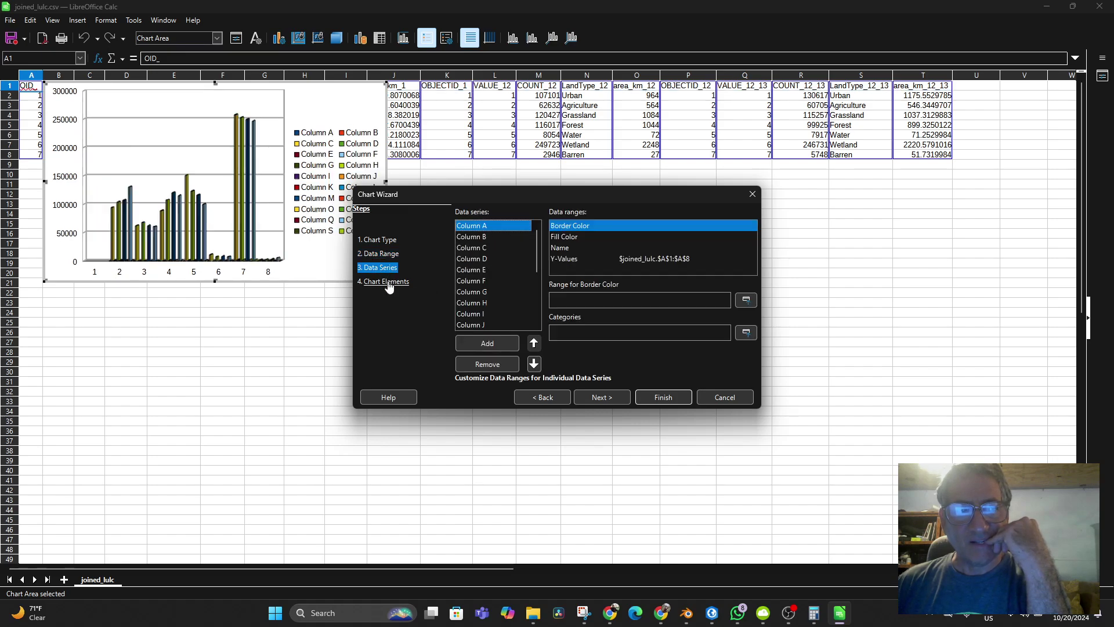
click(387, 283)
click(663, 398)
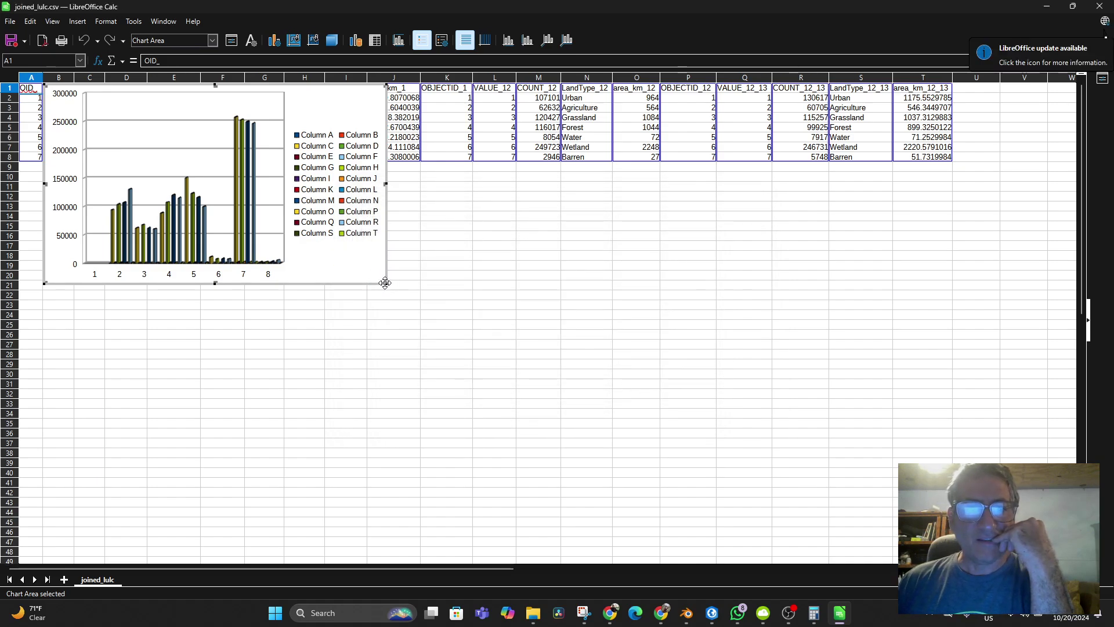
Move the whole-table chart away from the first columns and delete it from the sheet
drag(384, 282, 637, 336)
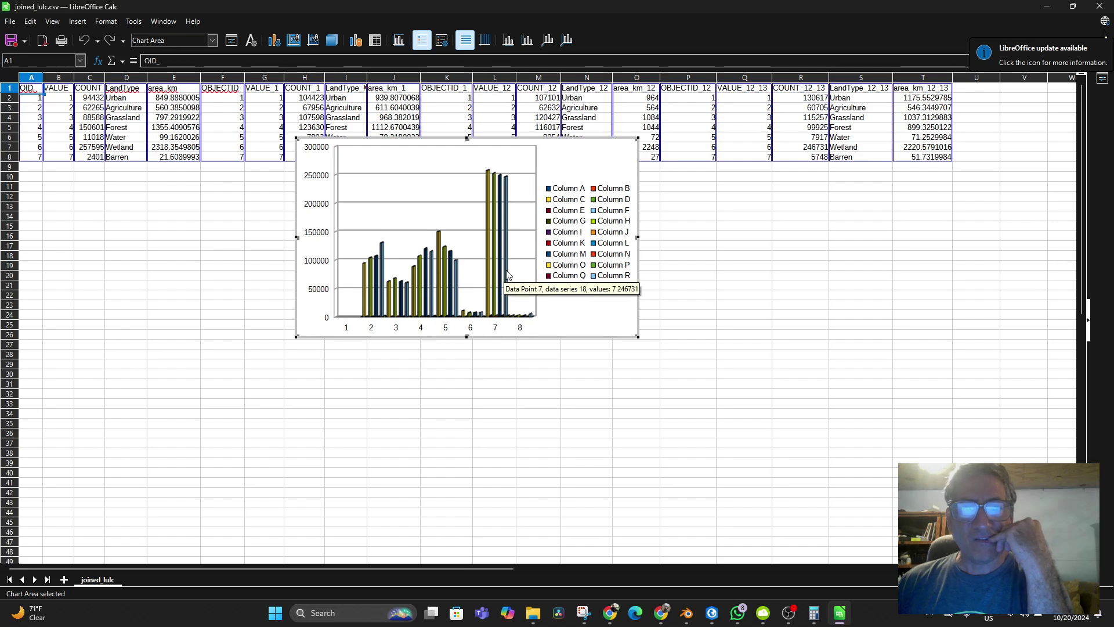
click(523, 238)
key(Delete)
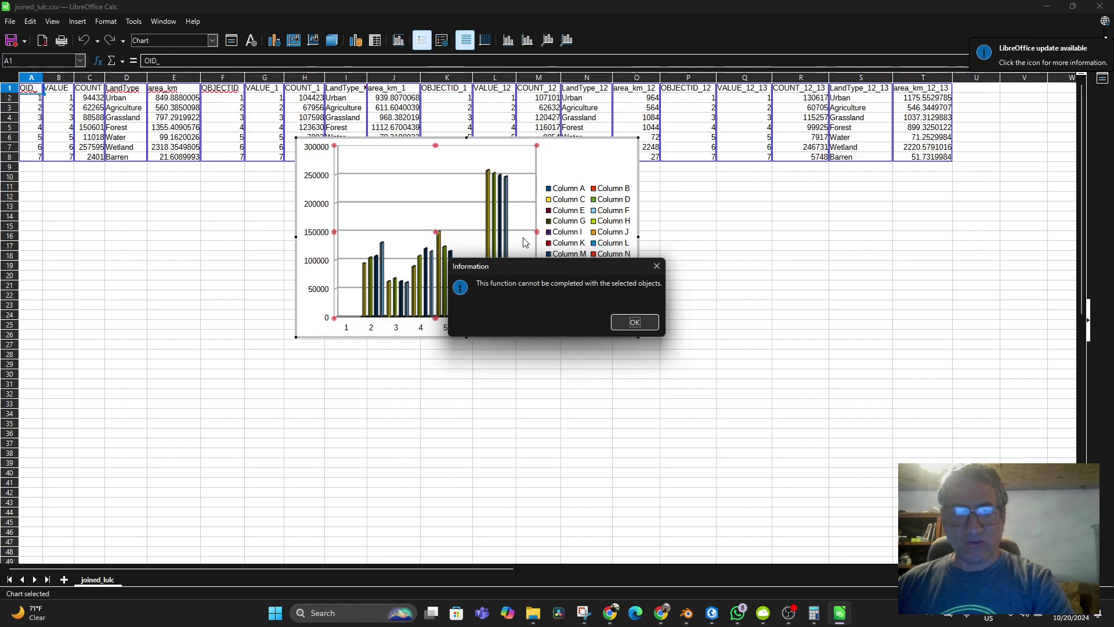
click(634, 324)
click(557, 263)
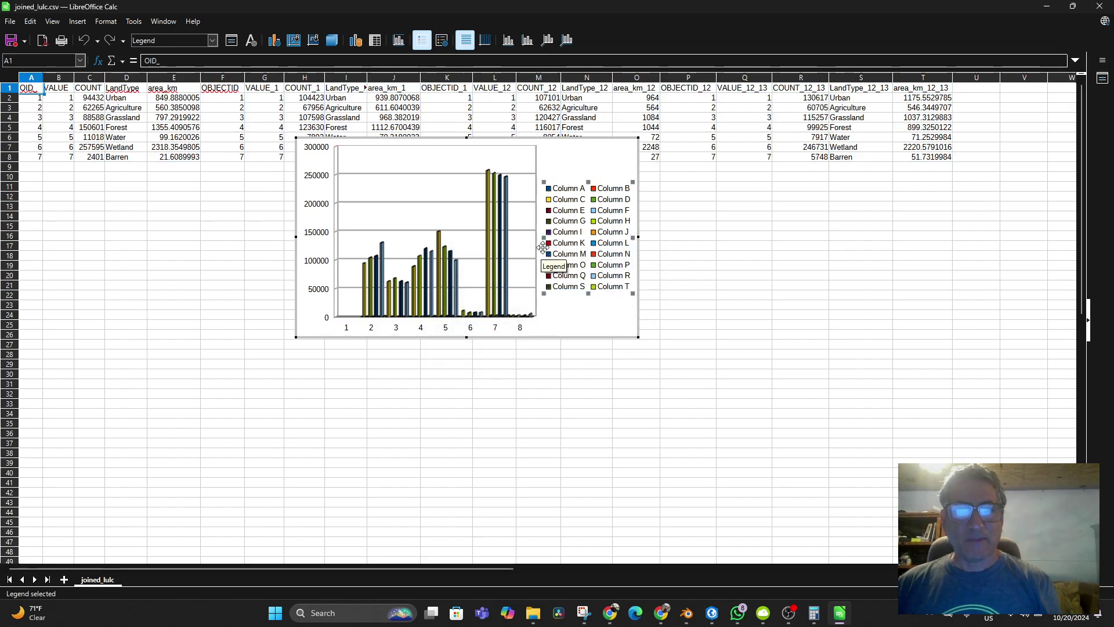
click(30, 21)
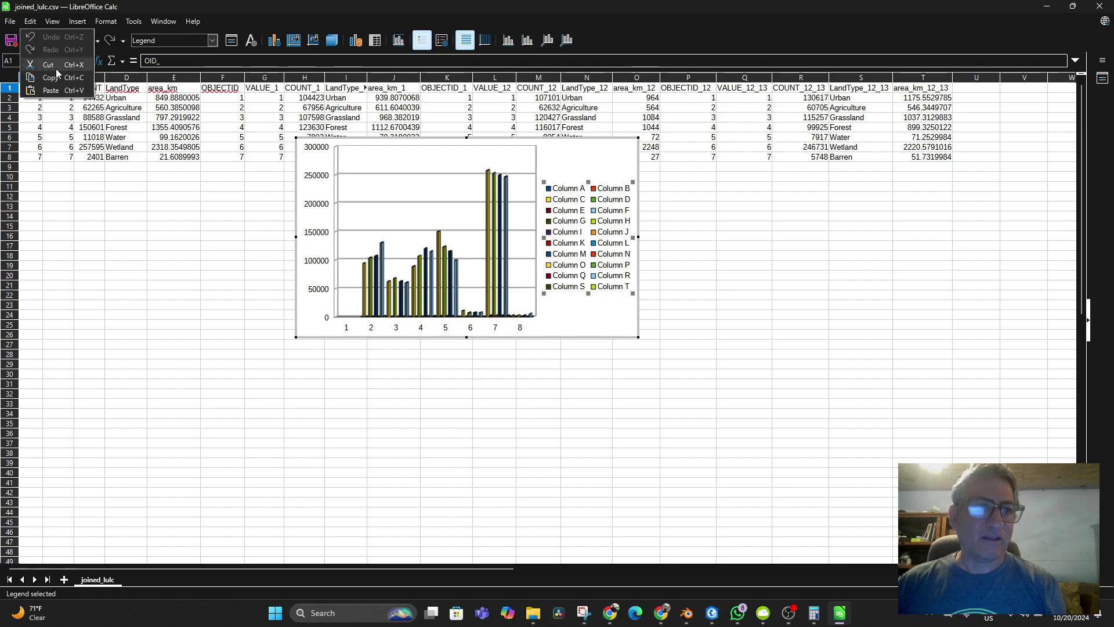
click(279, 212)
click(288, 198)
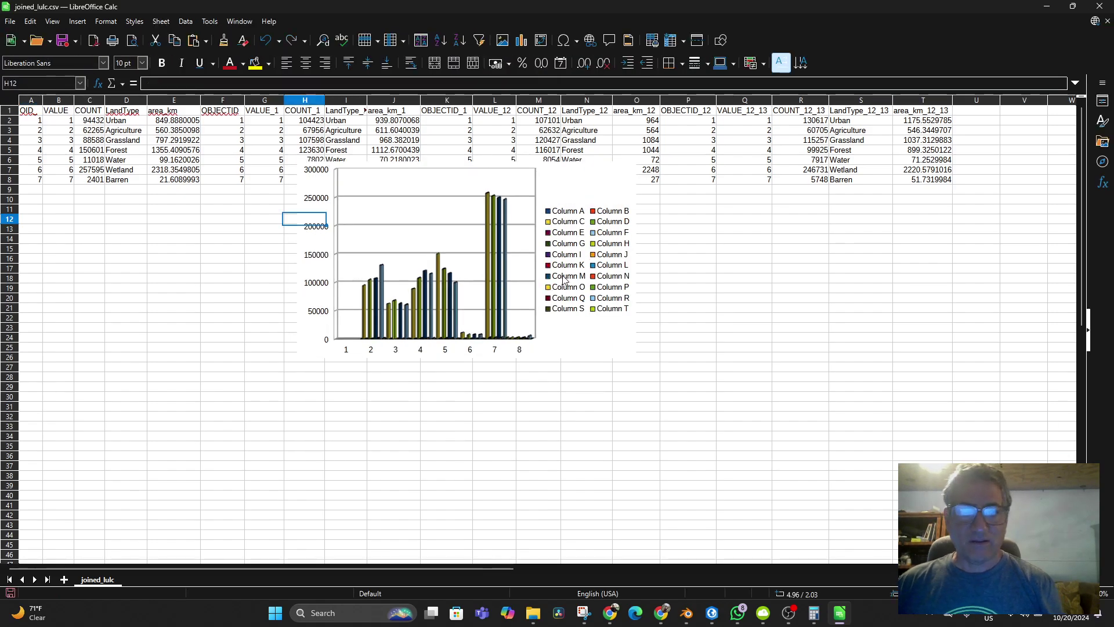
key(Delete)
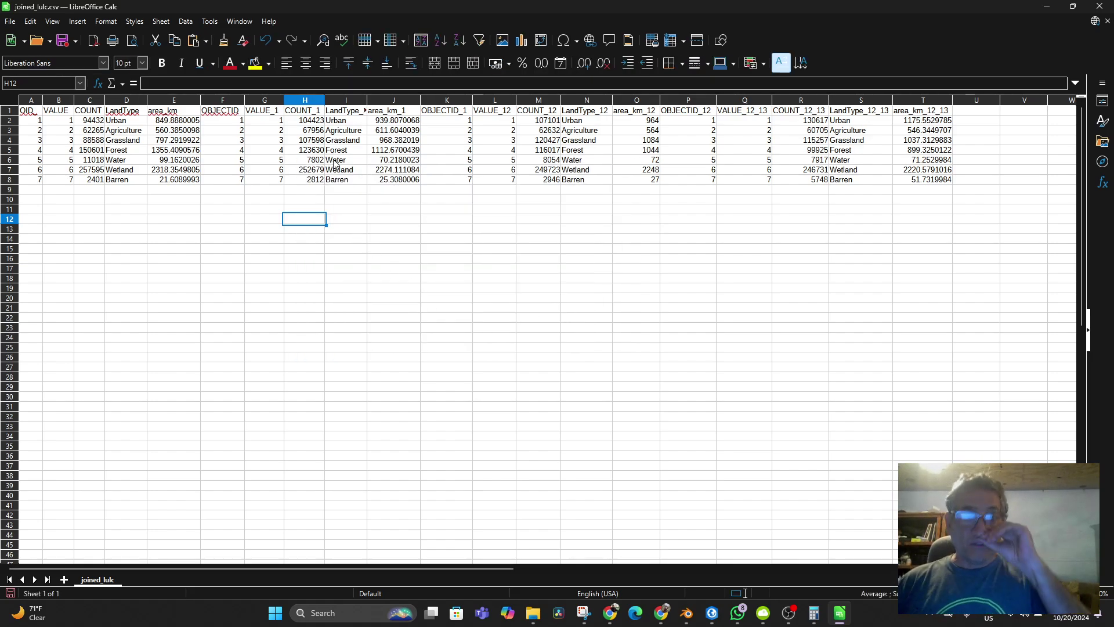
Insert a normal column chart from the four LandType and area_km column pairs: D–E, I–J, N–O and S–T
click(118, 100)
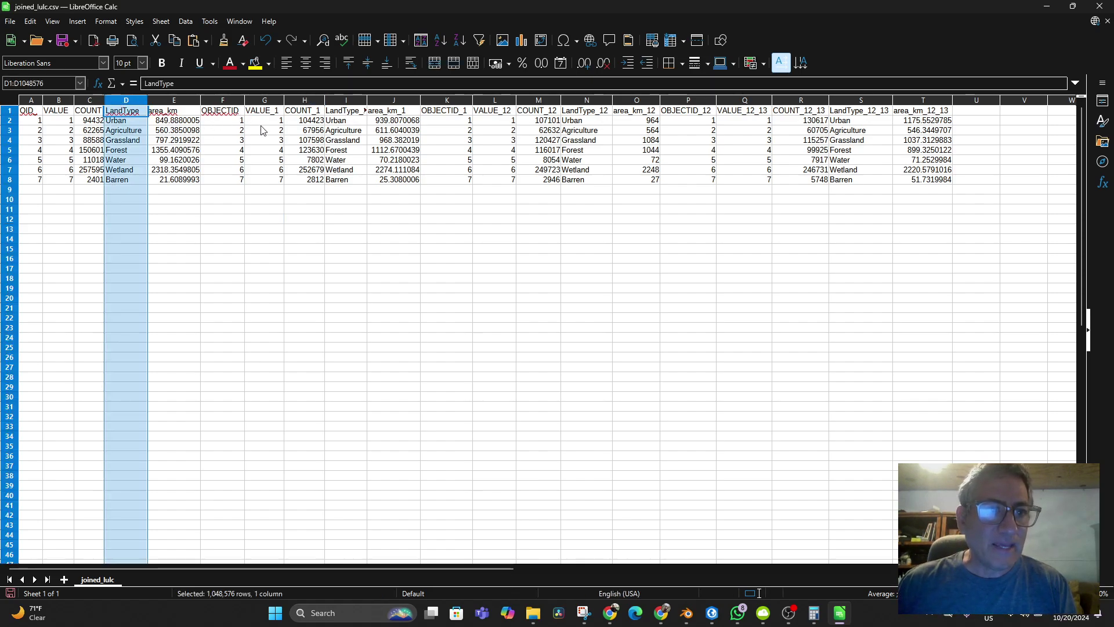
shift+click(167, 101)
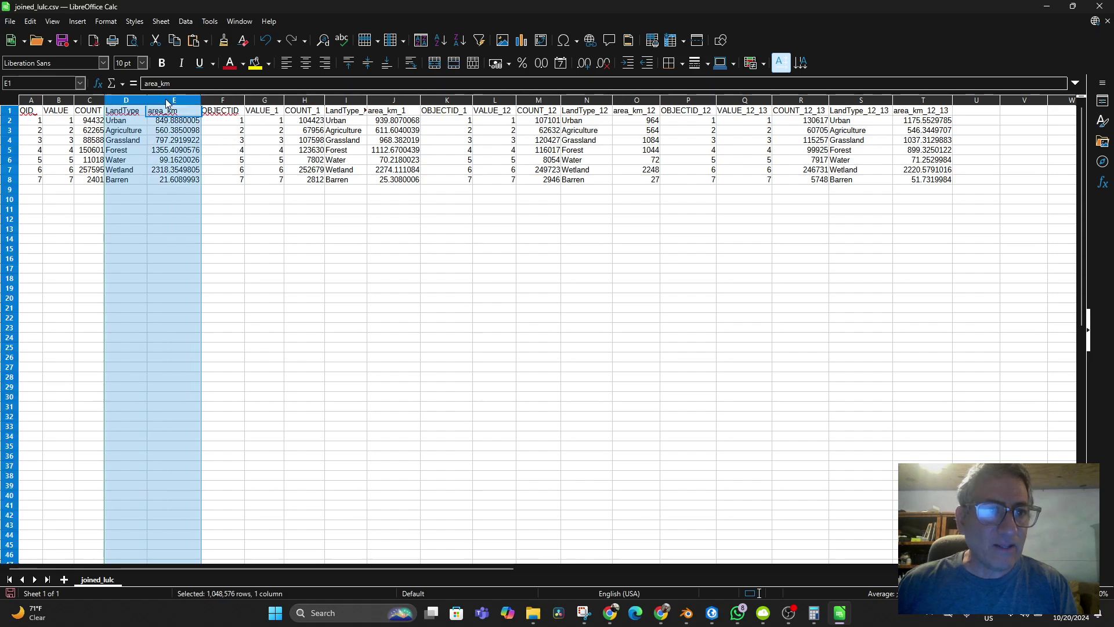
ctrl+click(346, 101)
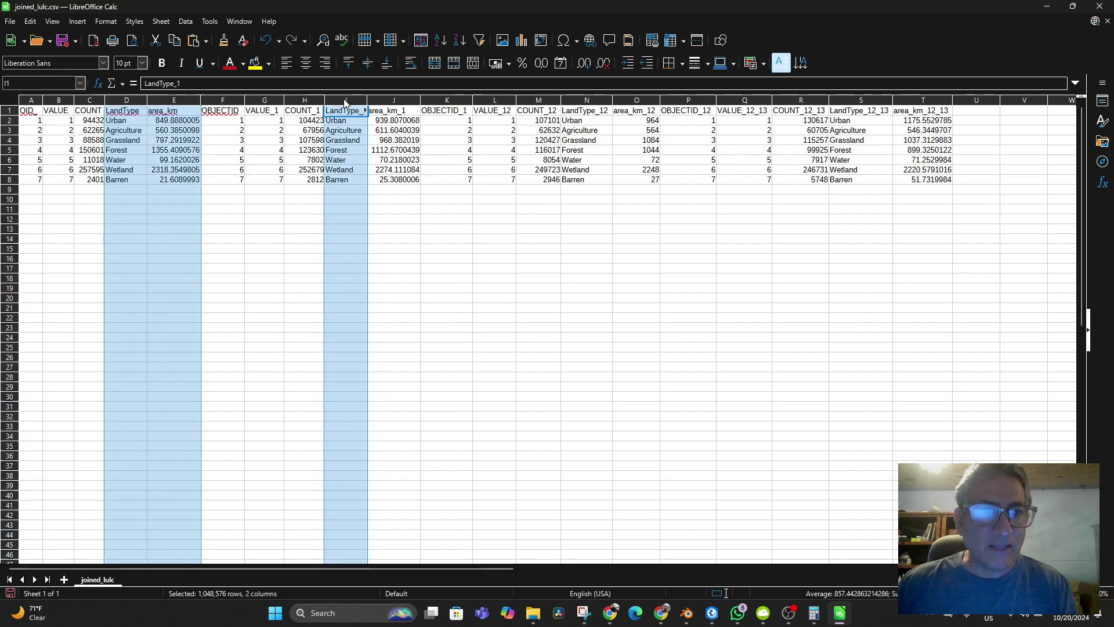
ctrl+click(397, 103)
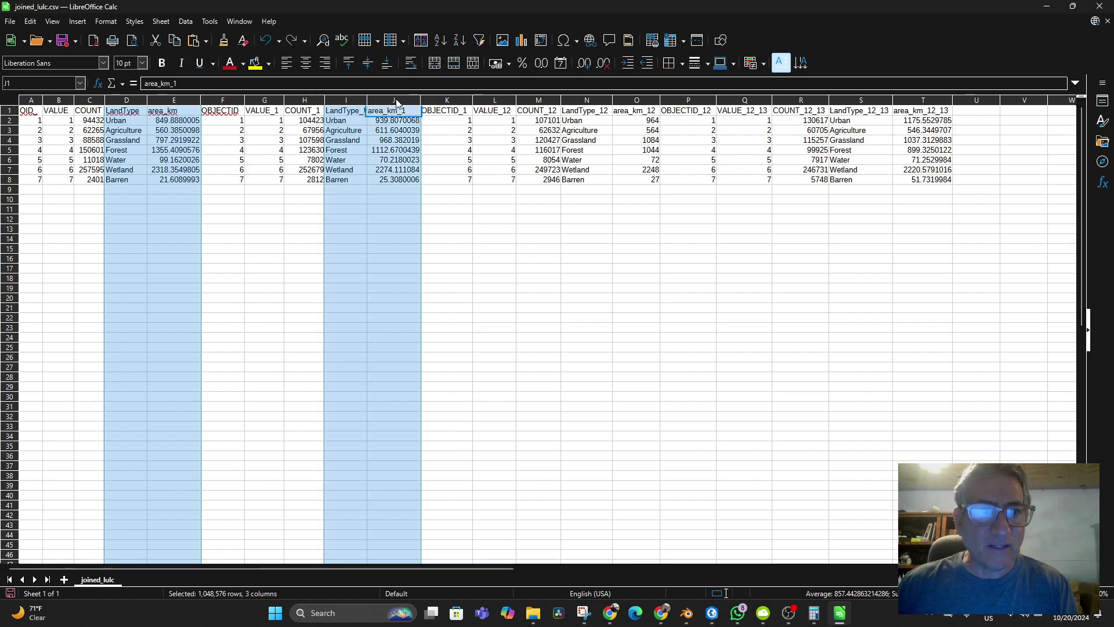
ctrl+click(578, 104)
ctrl+click(637, 103)
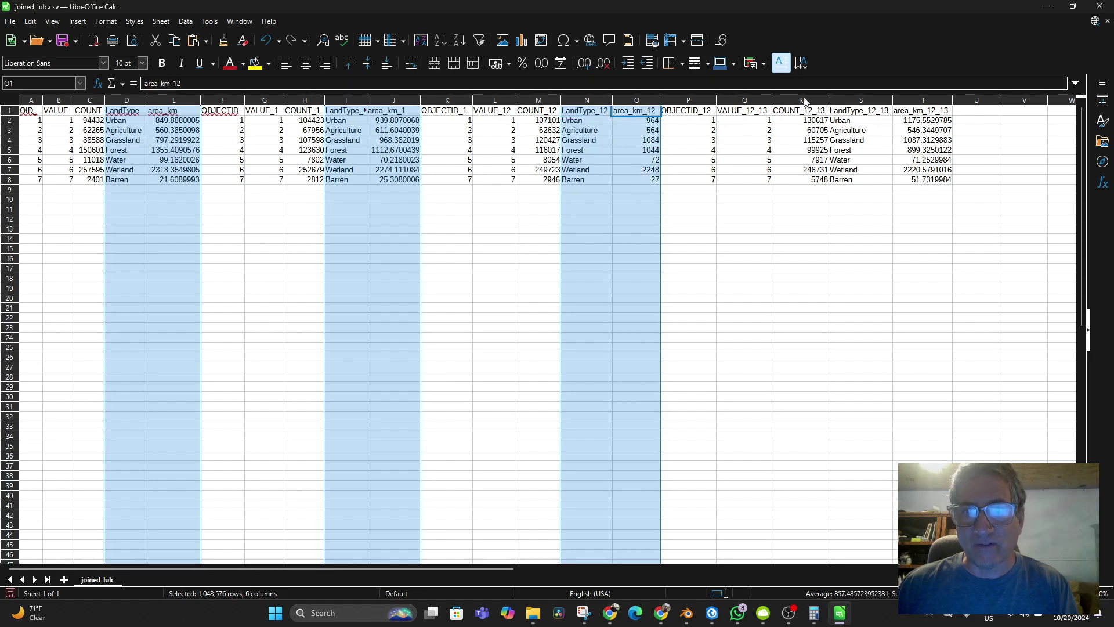
ctrl+click(842, 101)
ctrl+click(919, 103)
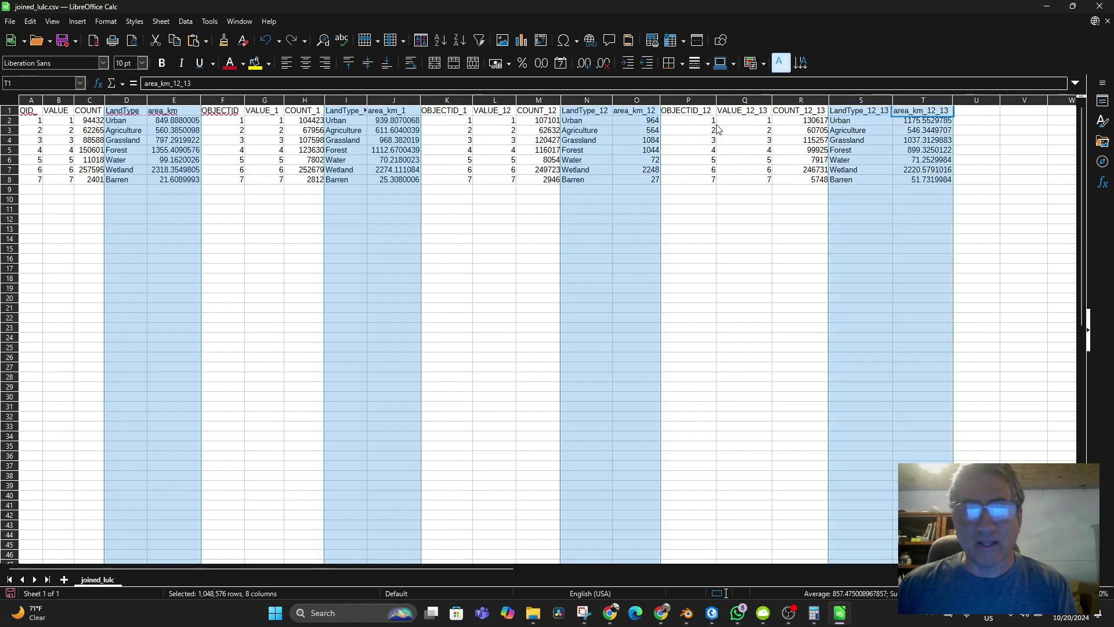
click(520, 40)
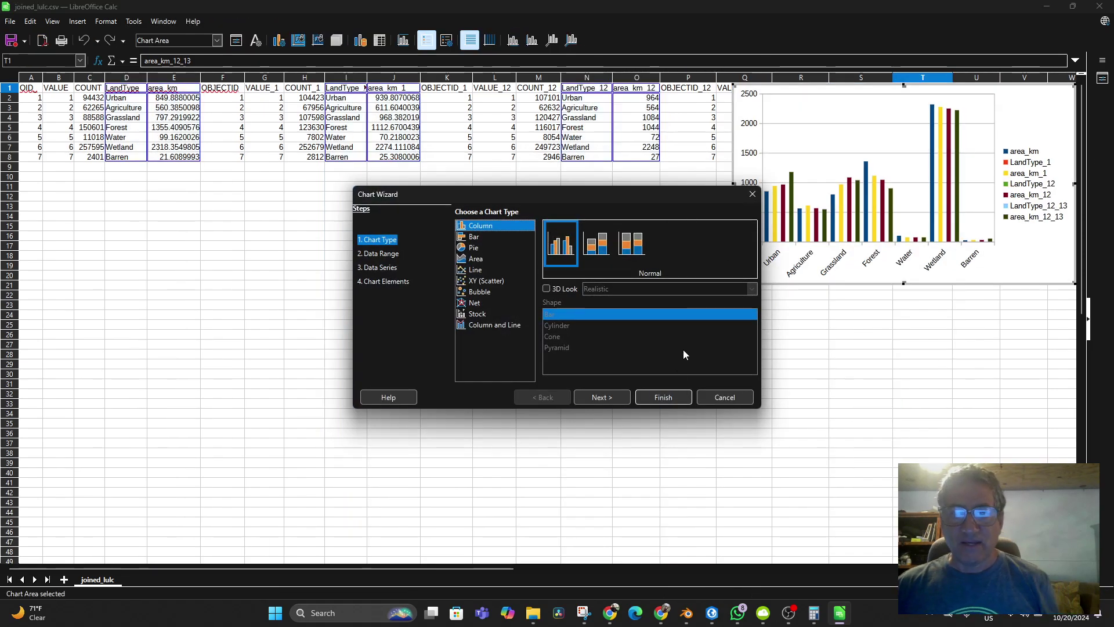
click(662, 396)
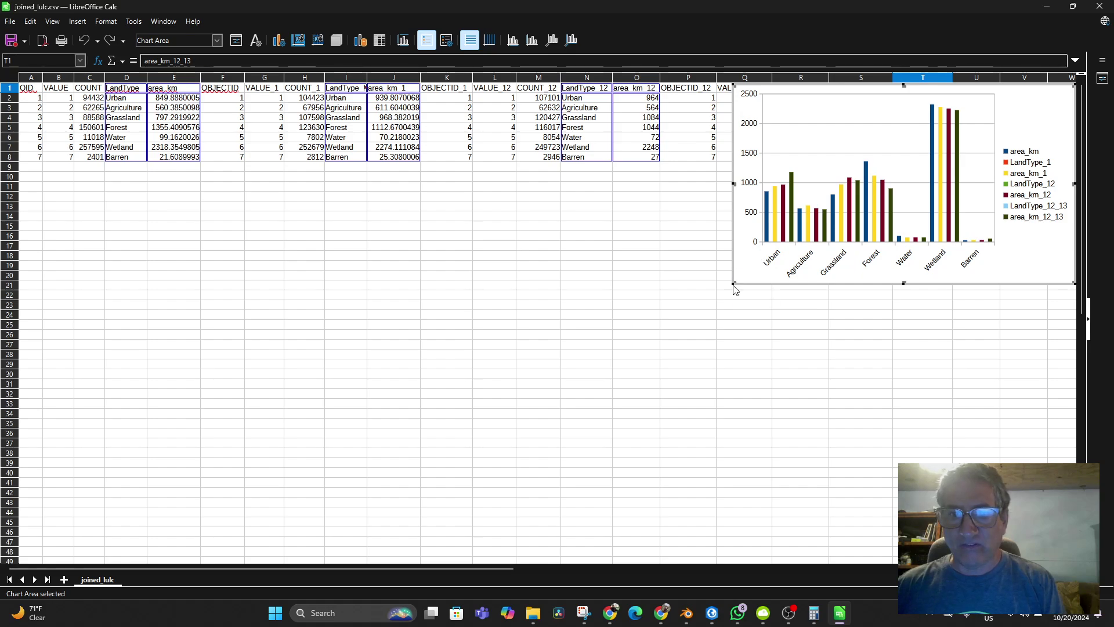
Enlarge the chart to span from column K down to about row 36, and shift its plot area slightly toward the legend
drag(732, 284, 417, 433)
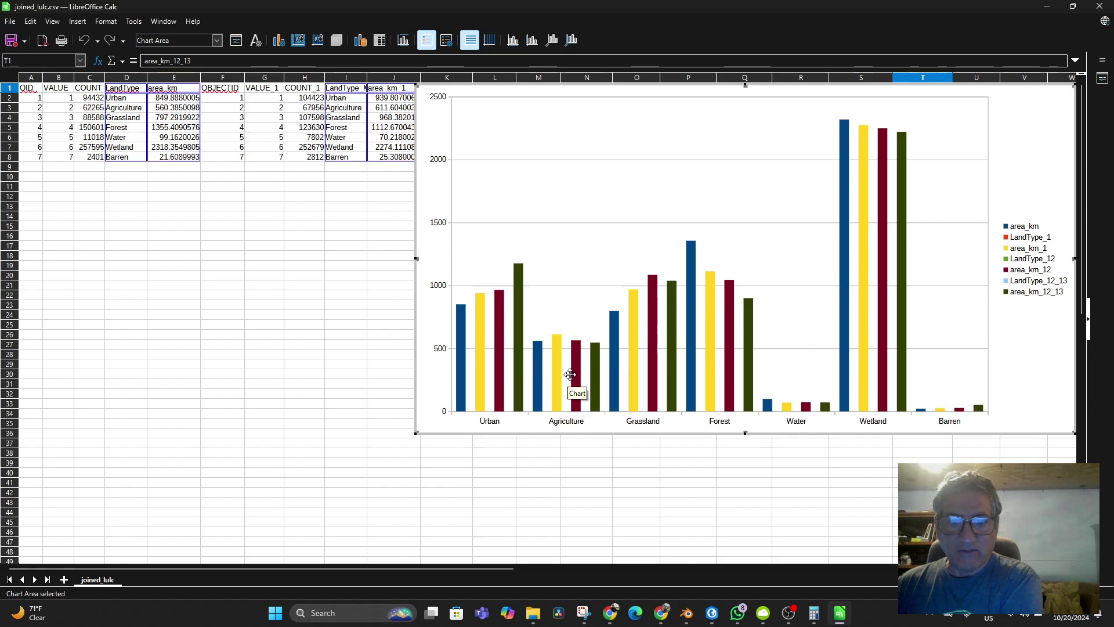
mouse_move(595, 378)
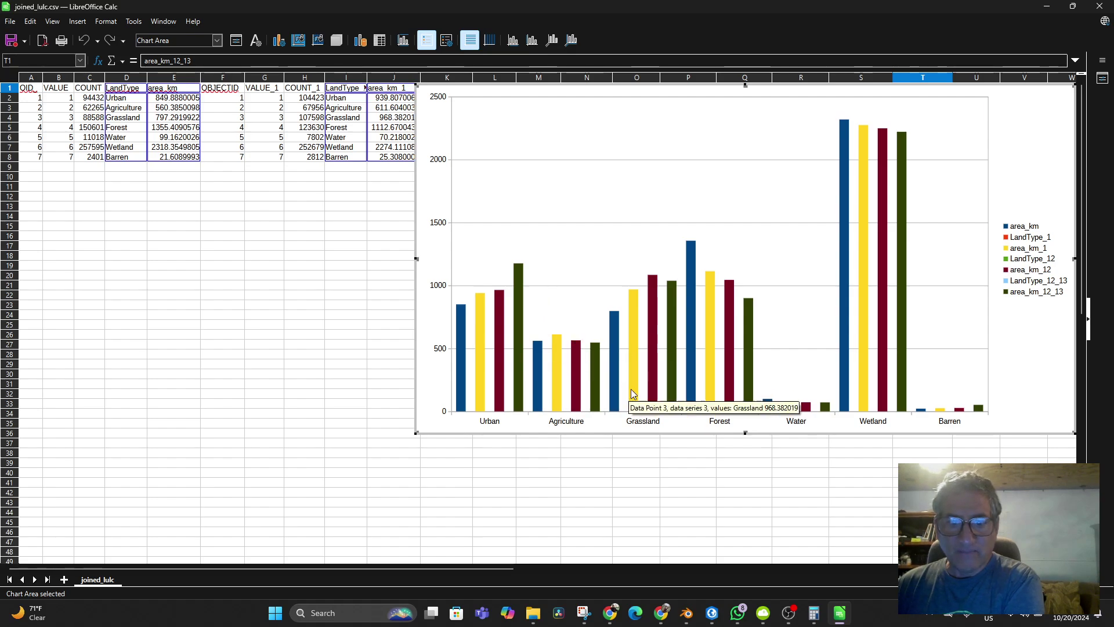
mouse_move(687, 280)
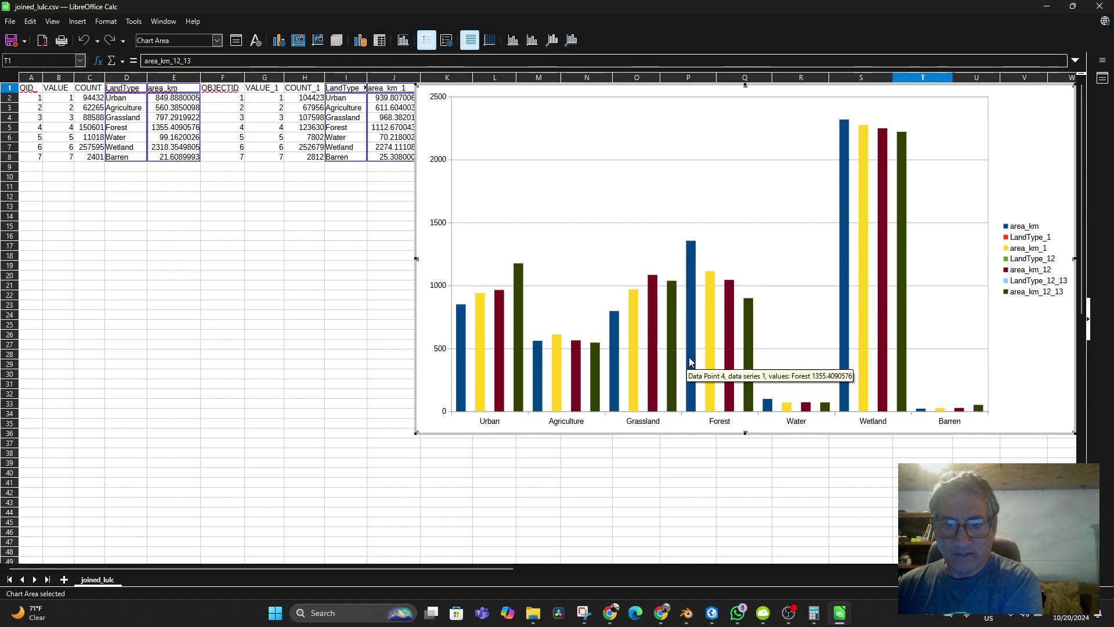
mouse_move(655, 294)
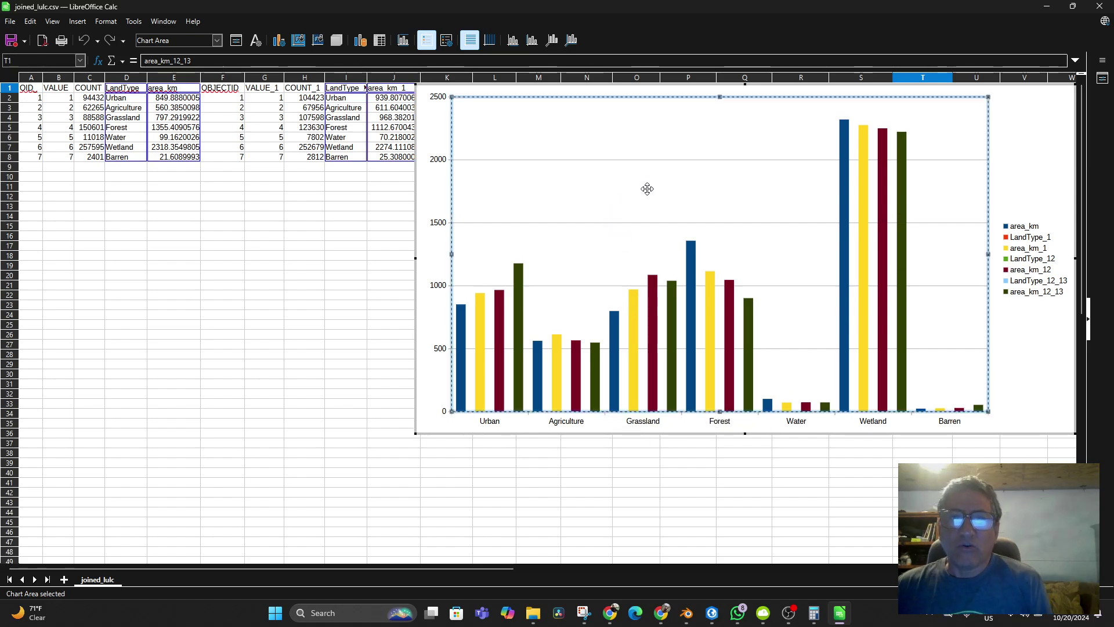
drag(646, 189, 698, 197)
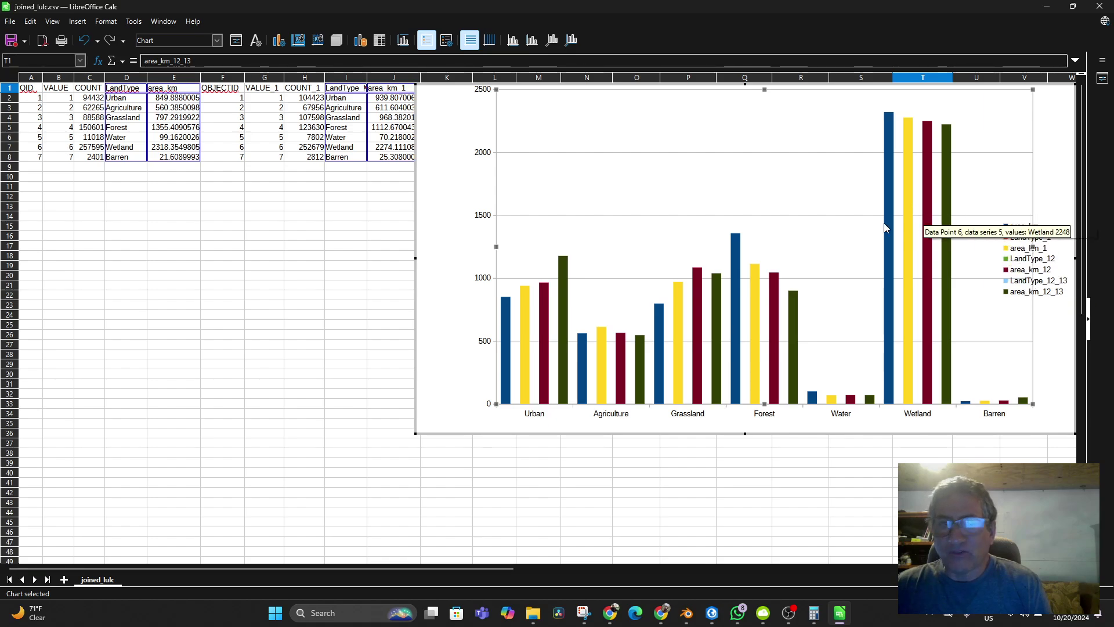
click(323, 318)
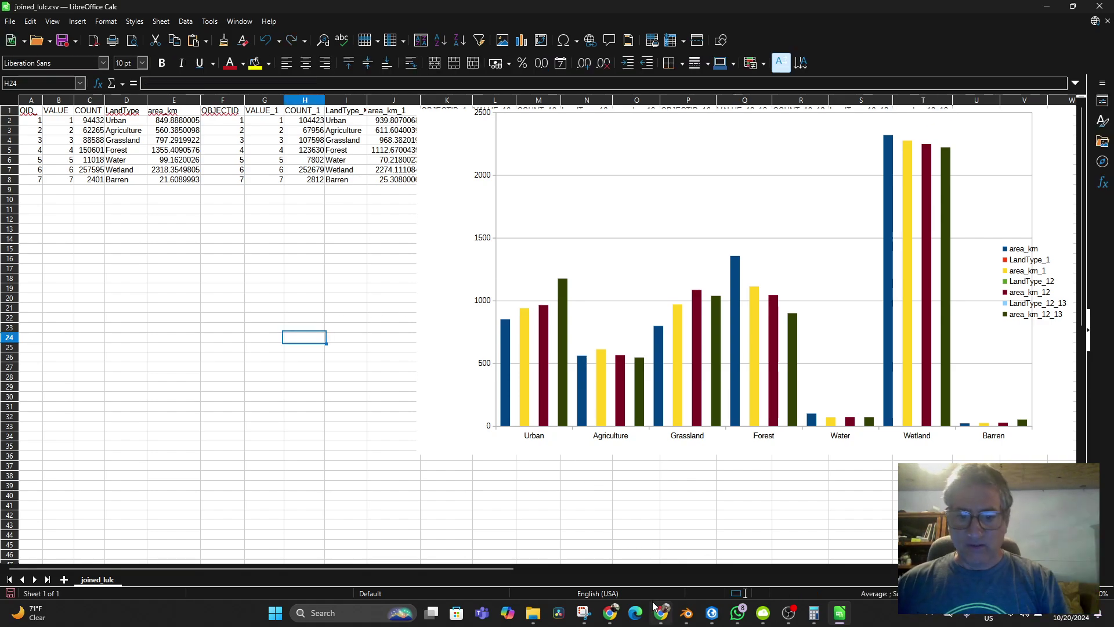
Switch to the lab PDF in Chrome and examine Question 4 on annual urban growth and deforestation rates, plus the task that follows
mouse_move(612, 613)
click(558, 553)
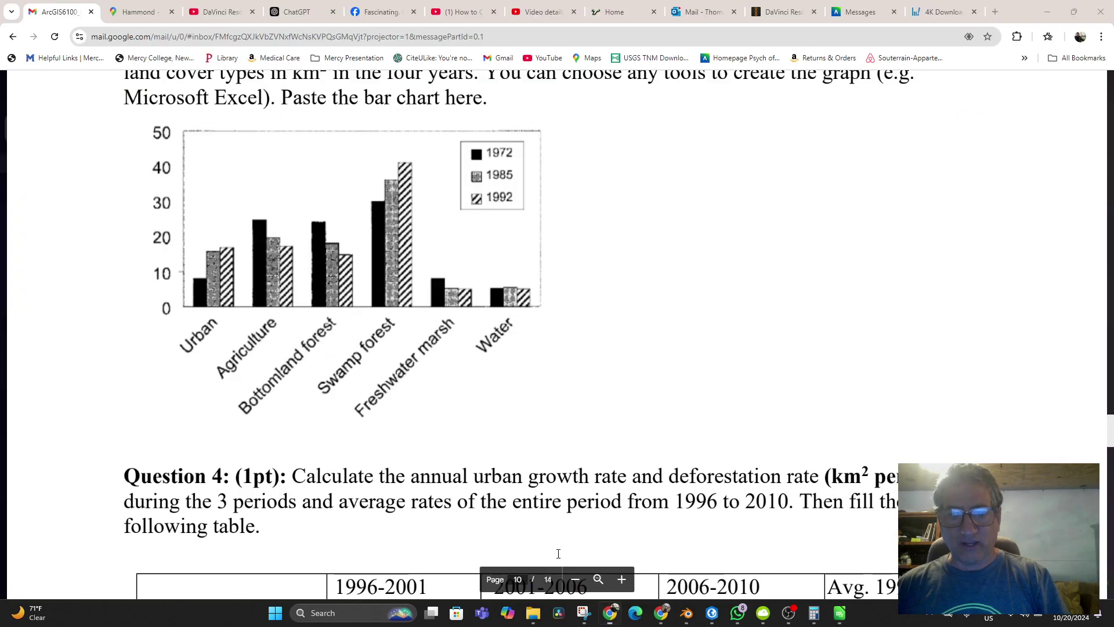
scroll(508, 418, down, 6)
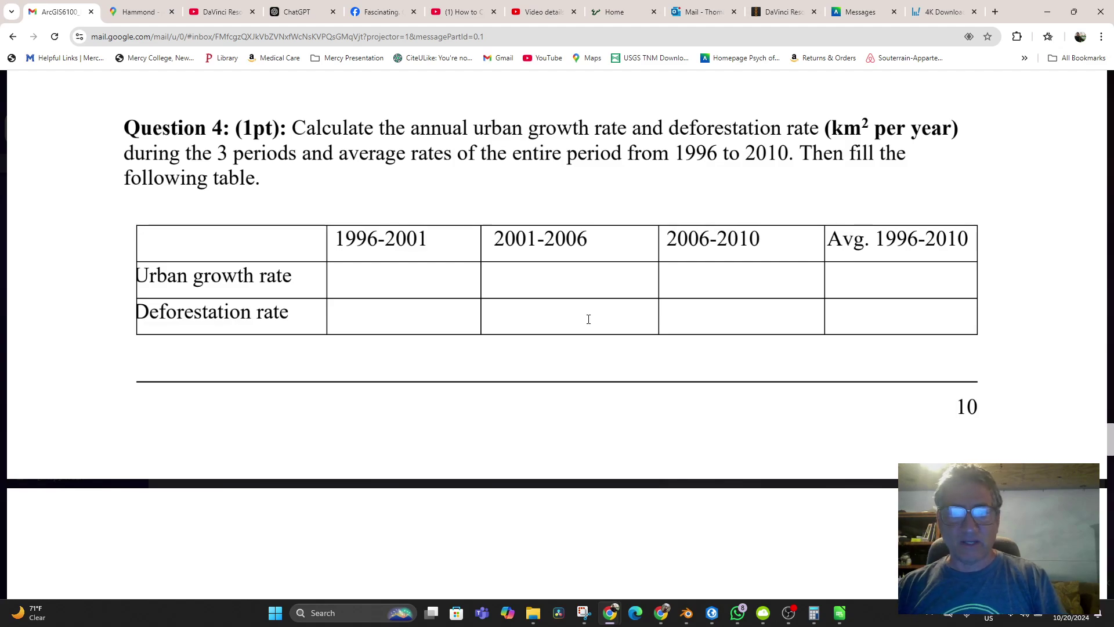
scroll(615, 289, down, 9)
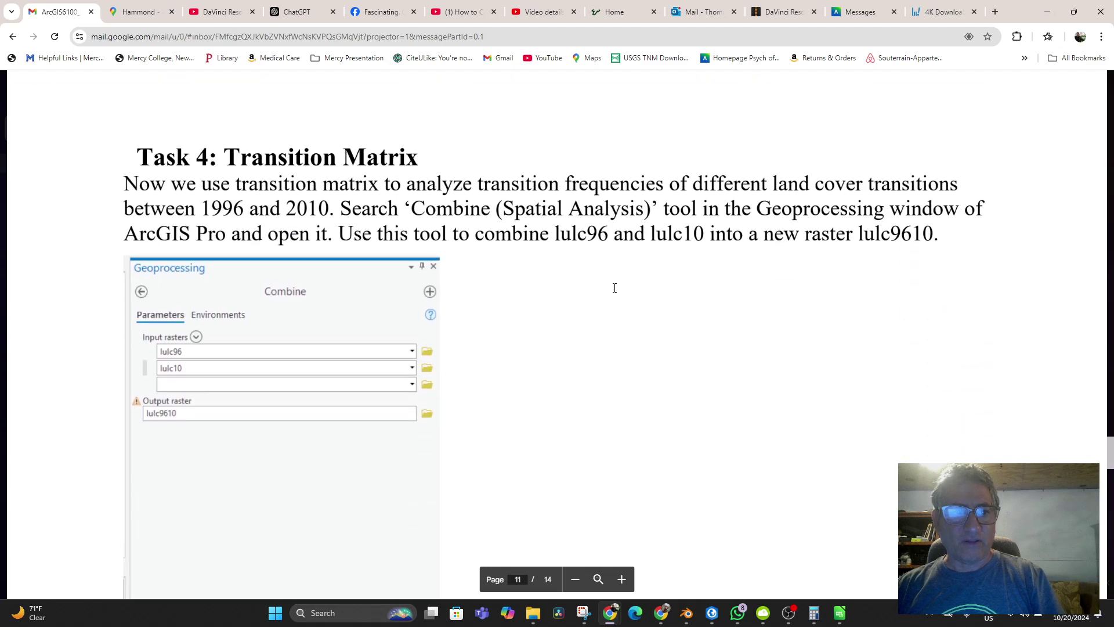
scroll(615, 288, up, 13)
scroll(614, 289, down, 2)
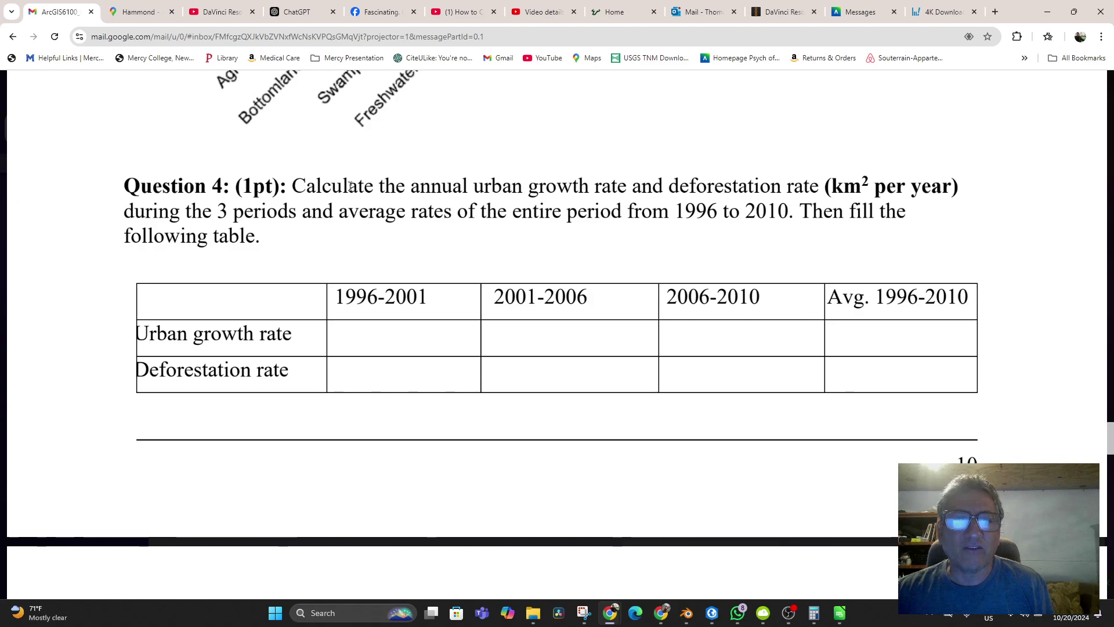
drag(292, 185, 256, 242)
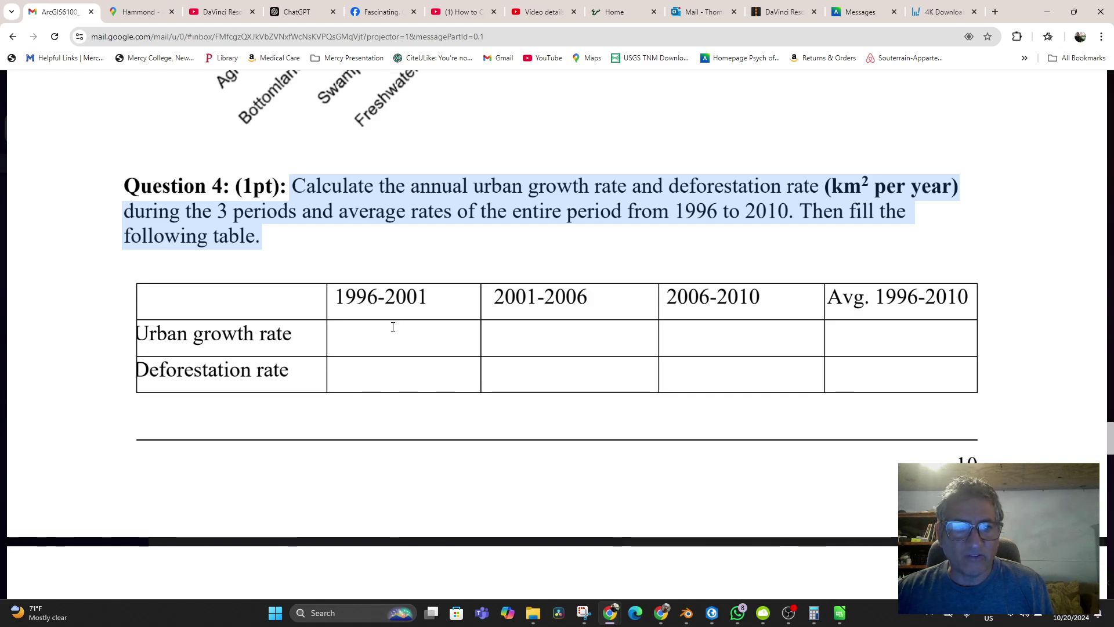
click(432, 249)
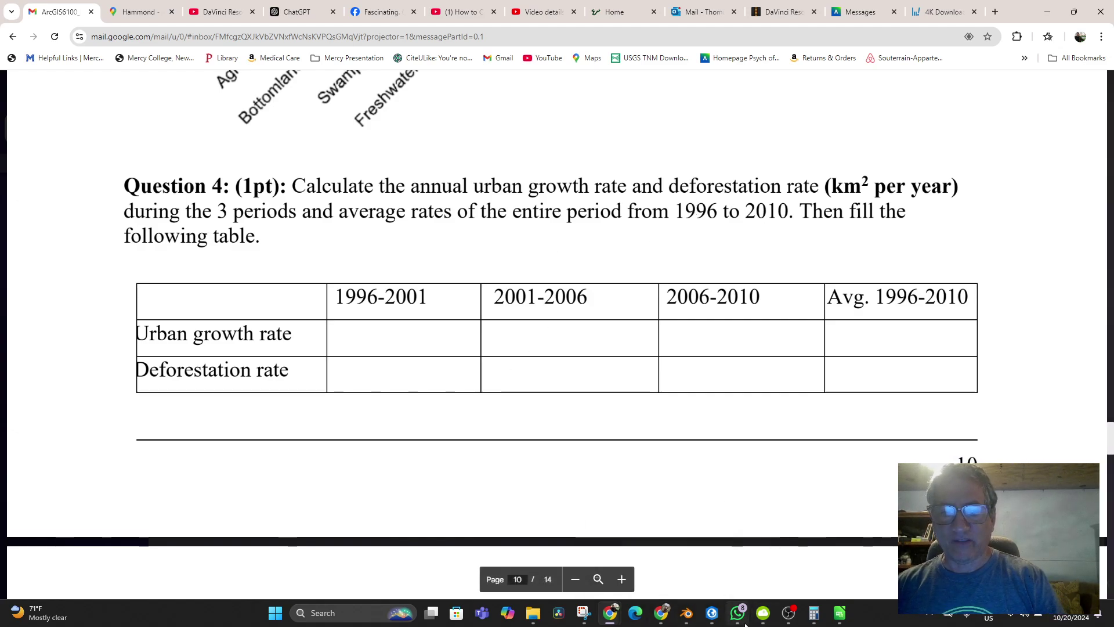
Copy the Question 4 instruction text, from "Calculate the annual urban growth rate" to "following table."
mouse_move(735, 615)
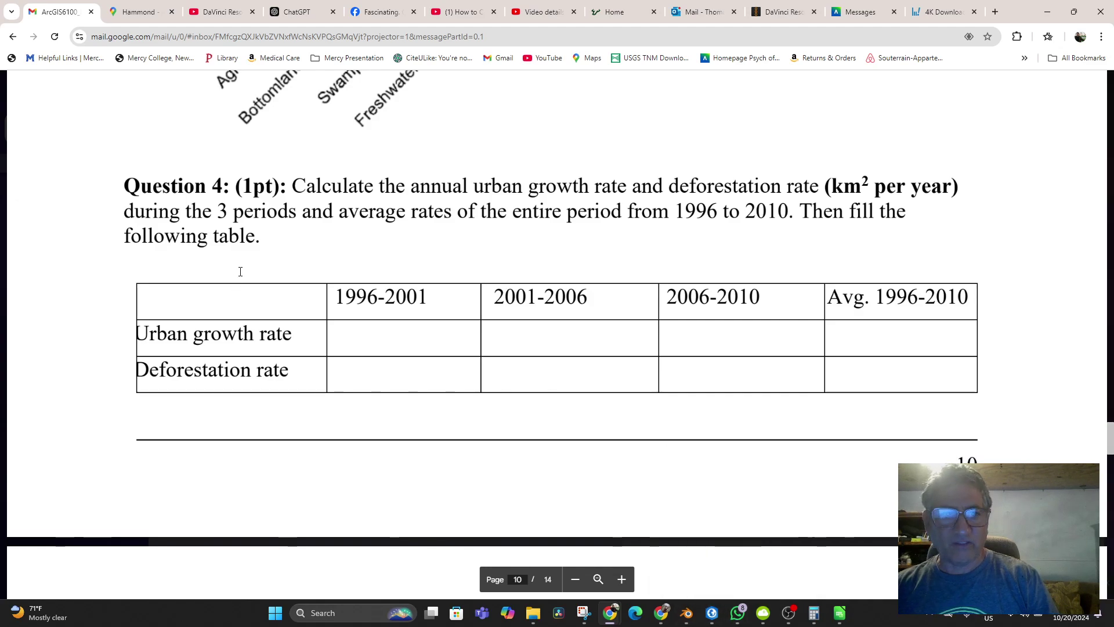
drag(278, 194, 260, 246)
key(ctrl+c)
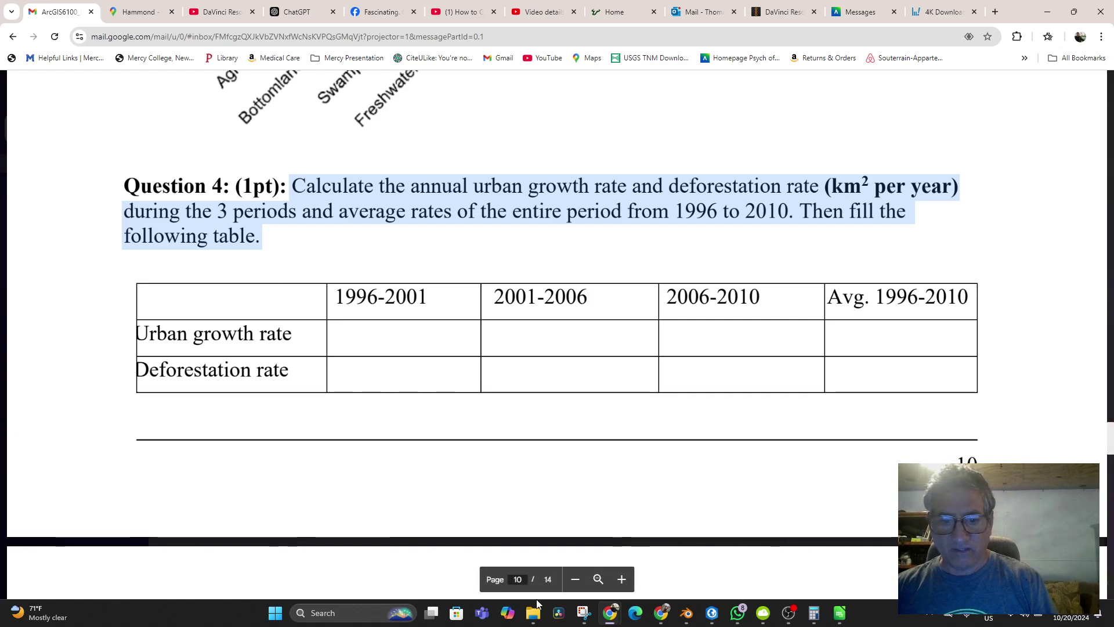
mouse_move(609, 619)
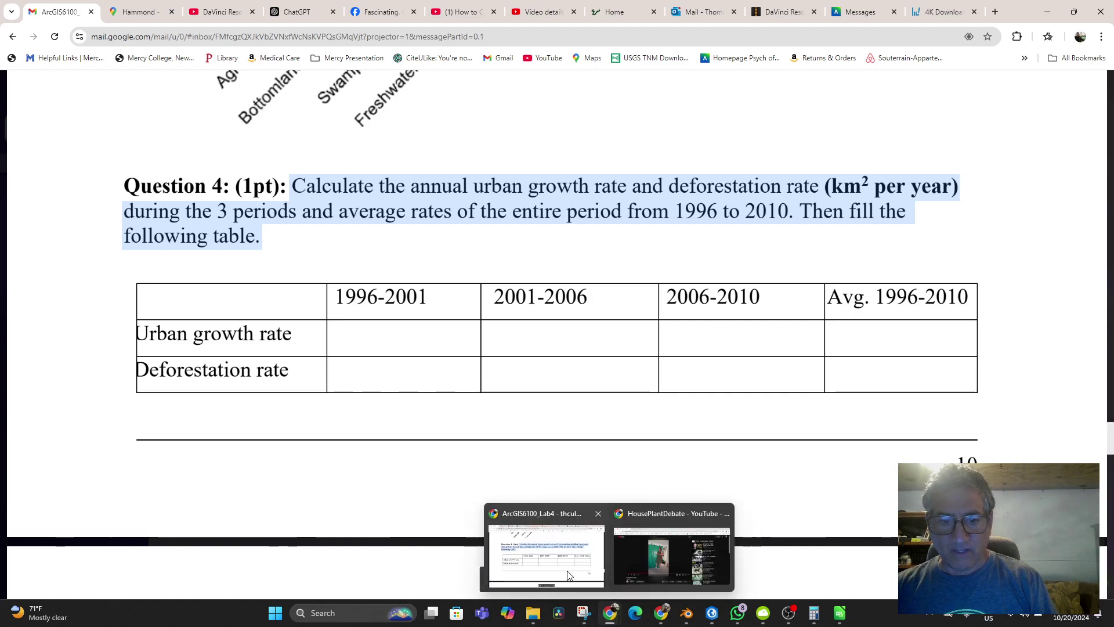
click(568, 575)
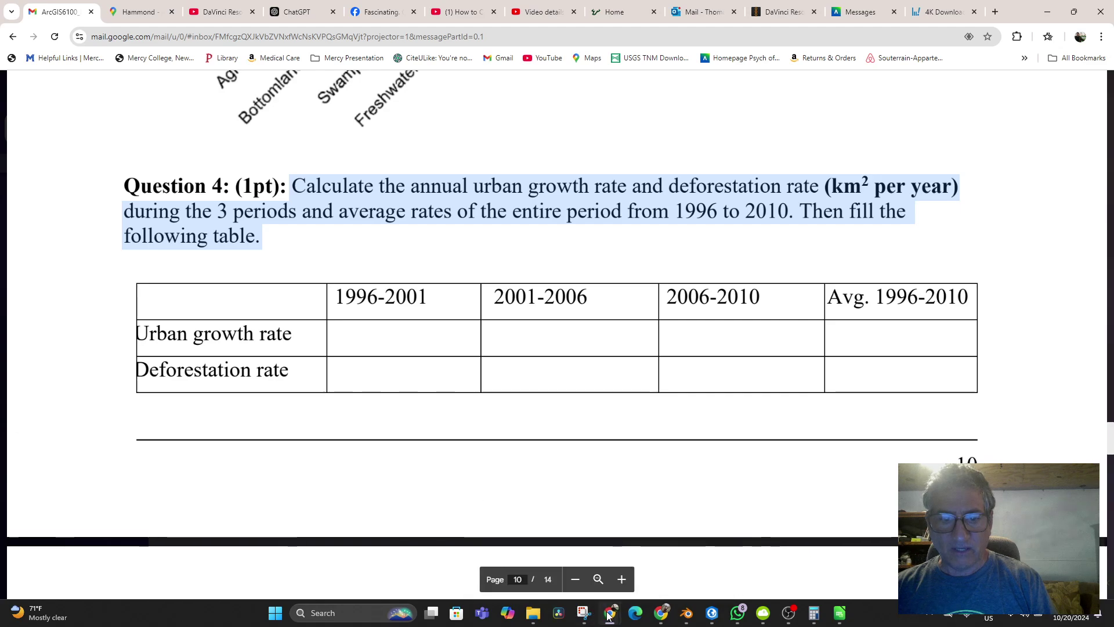
mouse_move(609, 612)
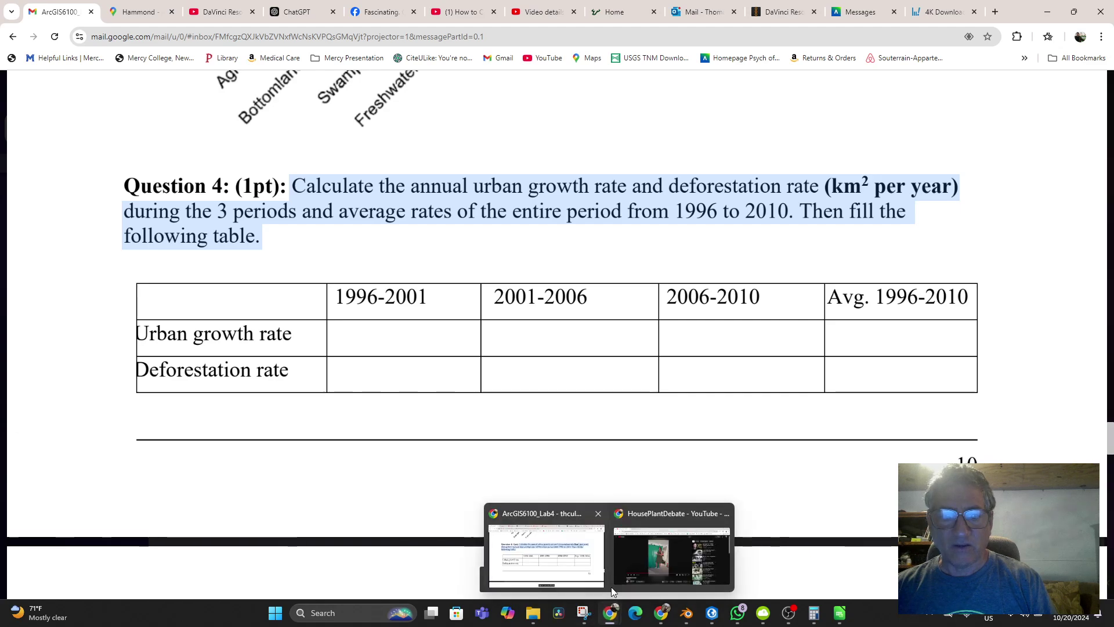
Switch to the ChatGPT conversation and ask how to go about the pasted Question 4 task using the data in a spreadsheet
click(297, 11)
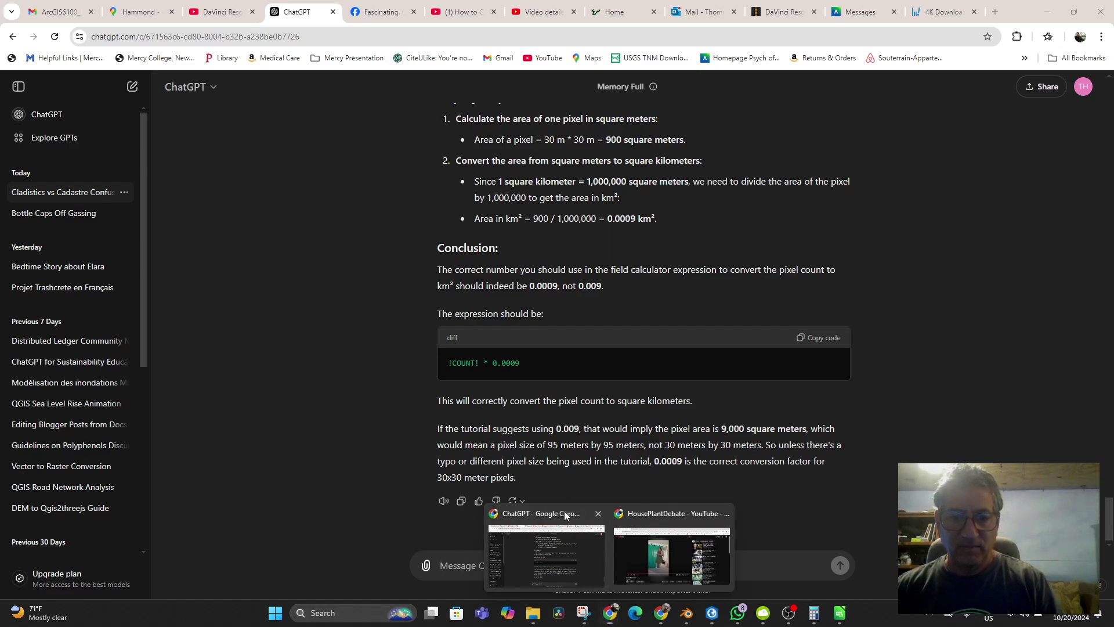
text(HI)
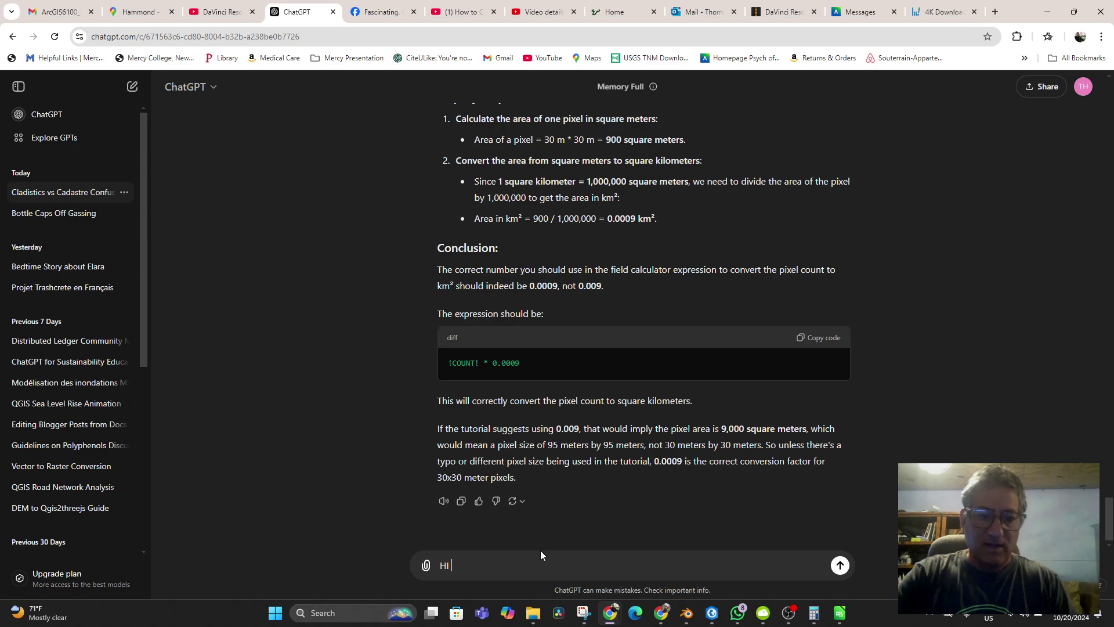
text( Chat, I ha)
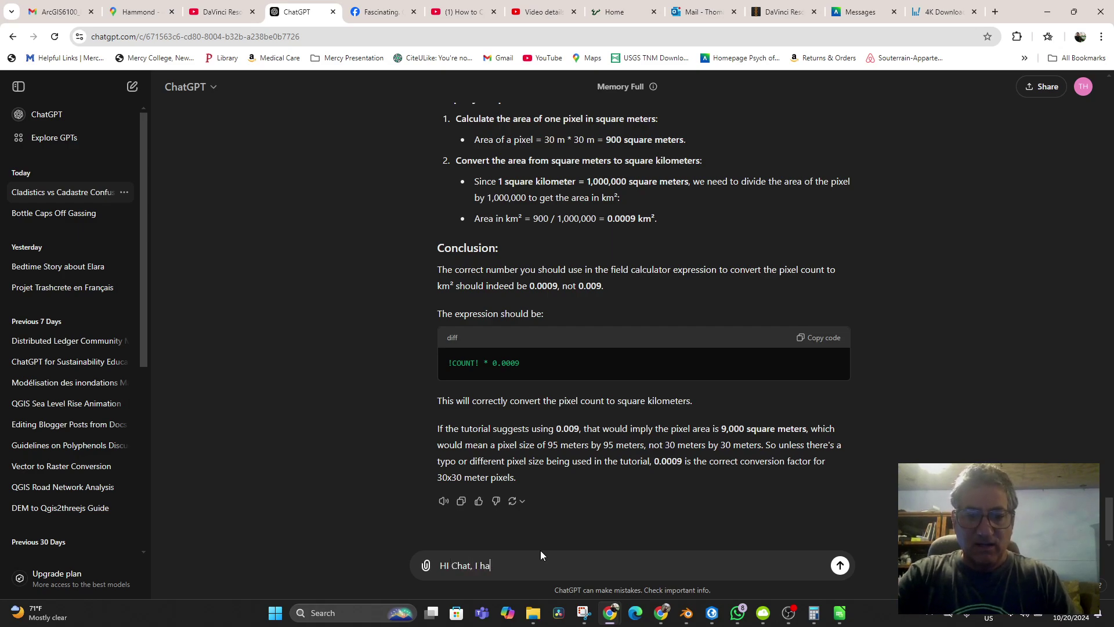
text(ve to ")
key(ctrl+v)
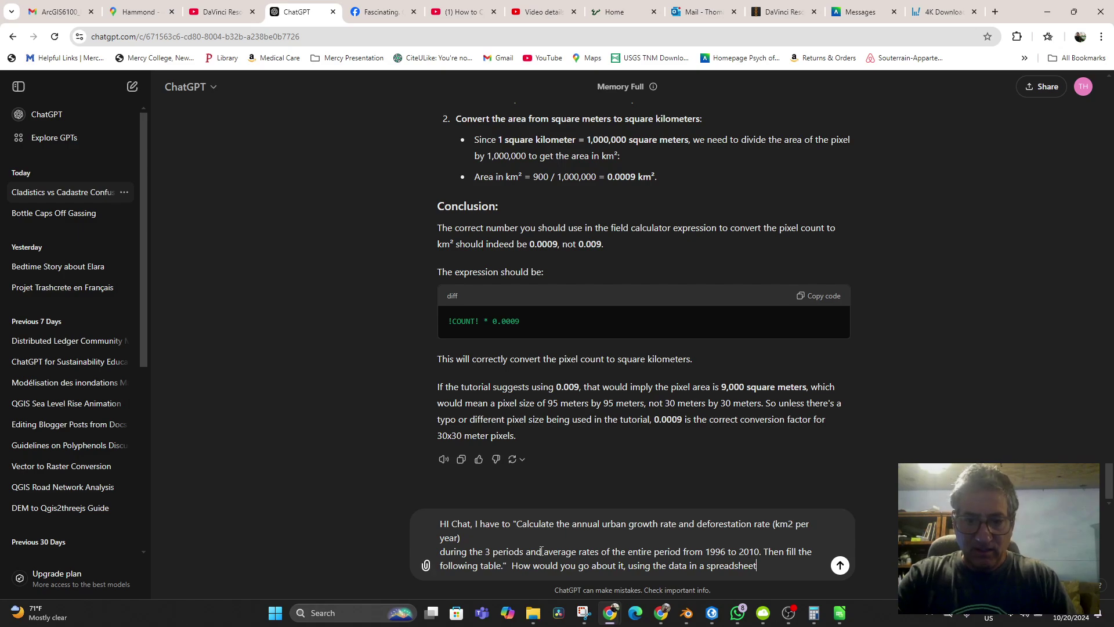
key(Return)
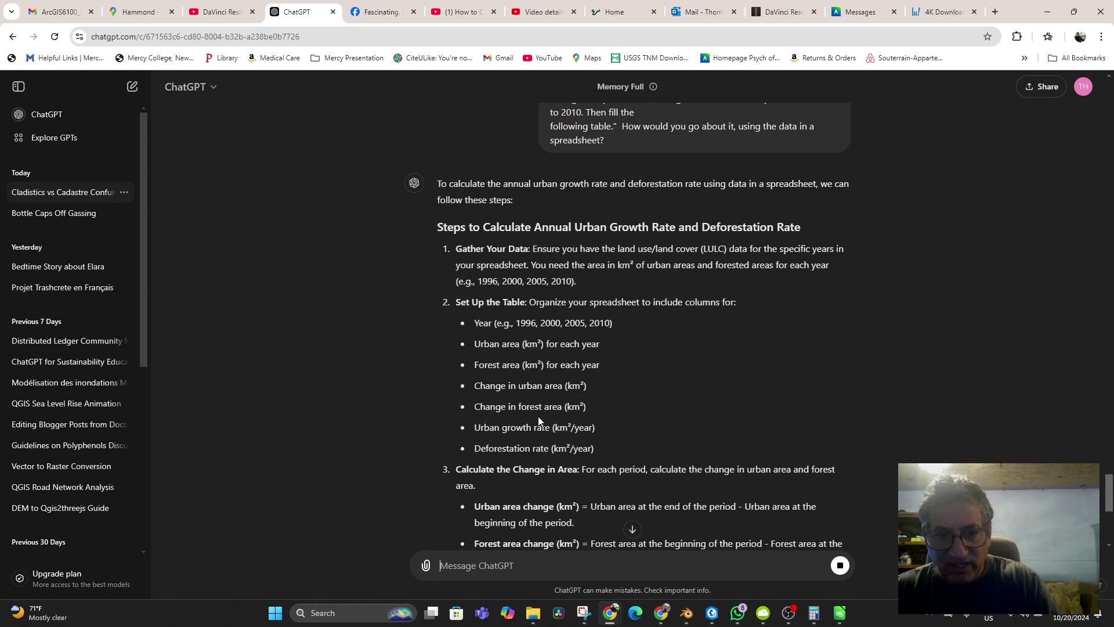
Read ChatGPT's calculation steps, example spreadsheet layout and formulas for the urban growth and deforestation rates
scroll(631, 438, down, 2)
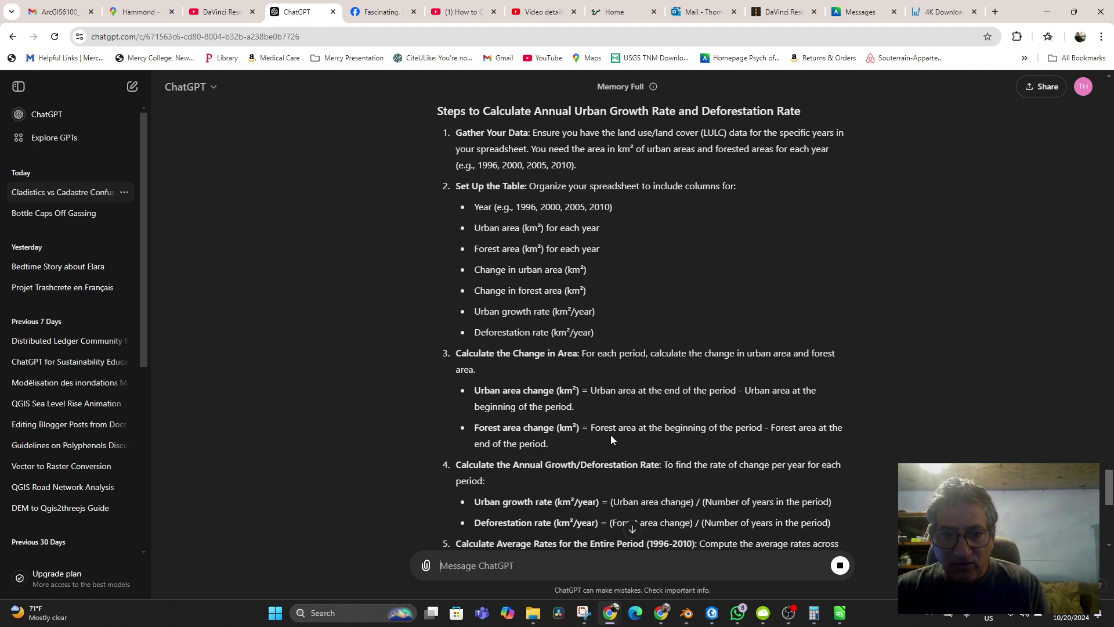
scroll(610, 434, down, 2)
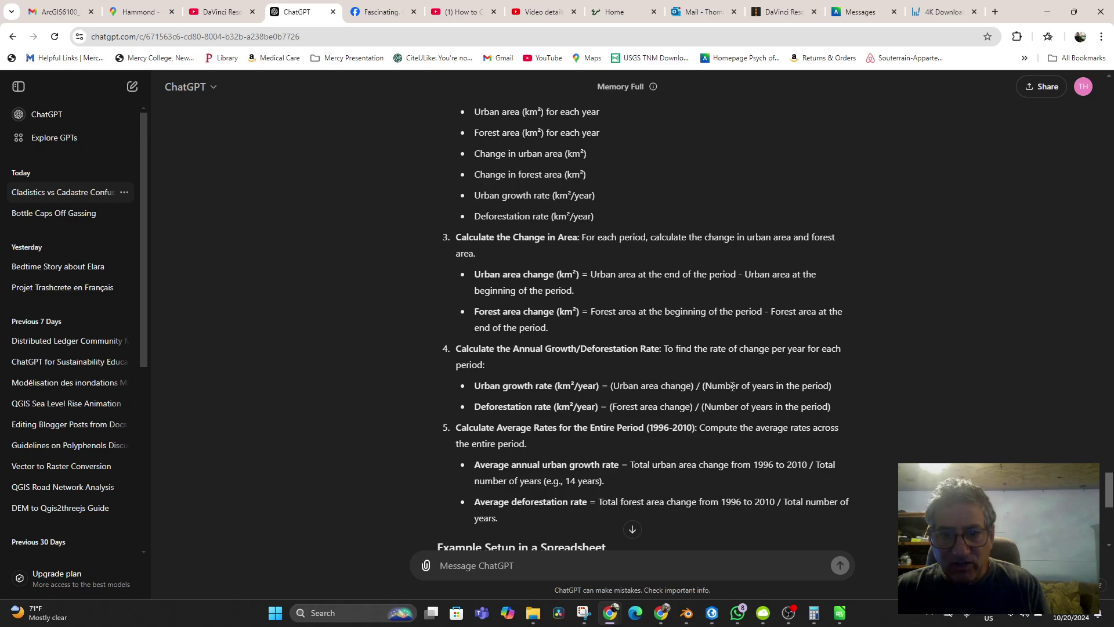
scroll(733, 386, down, 2)
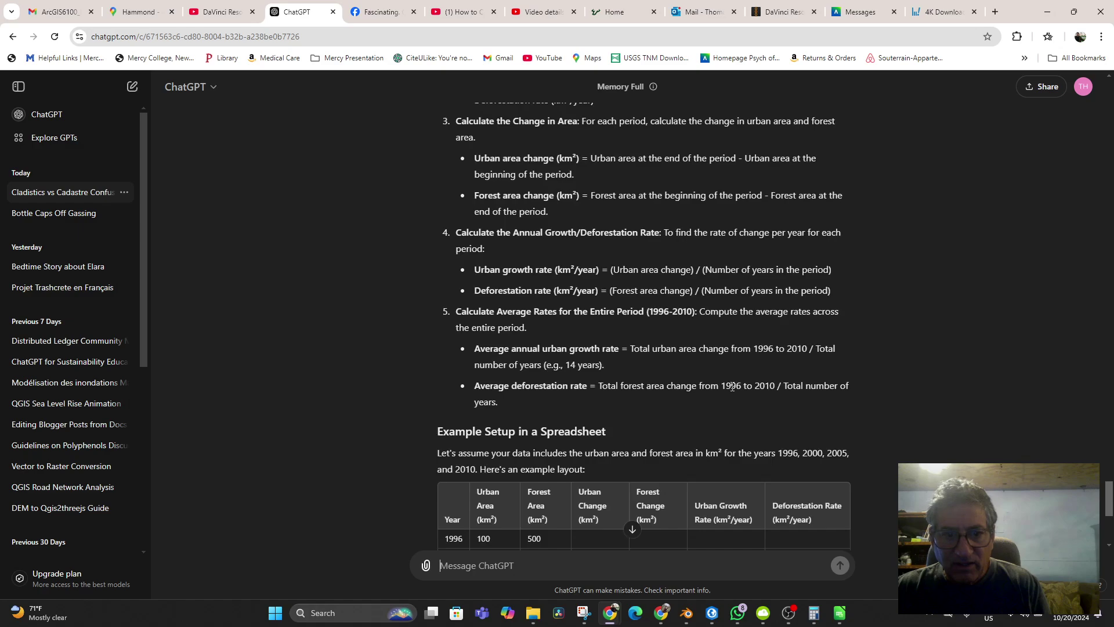
scroll(732, 386, down, 2)
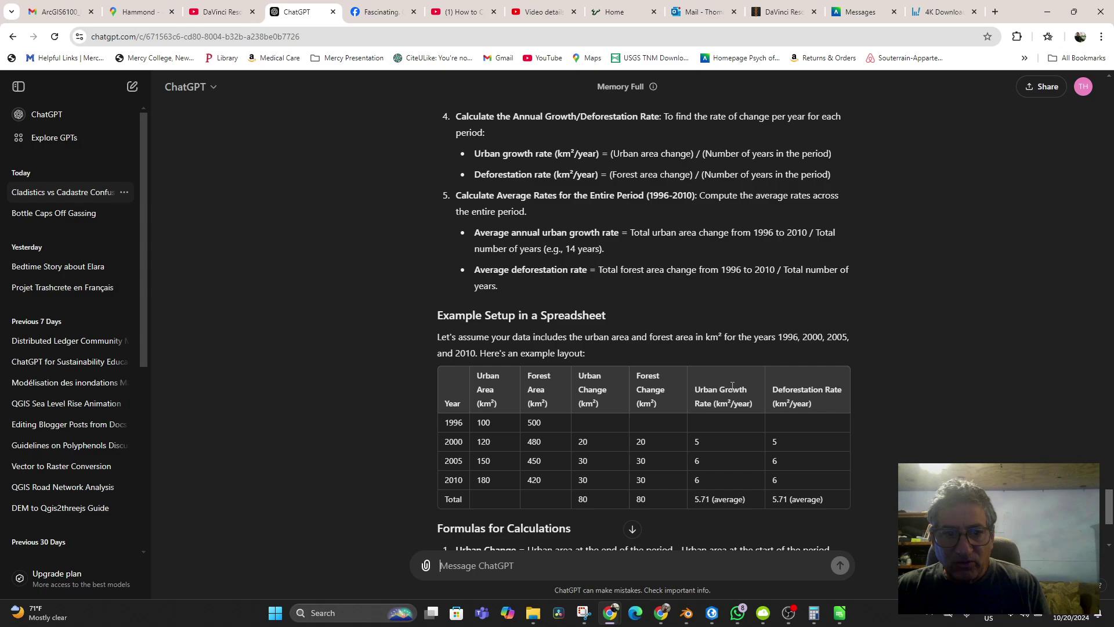
scroll(732, 386, down, 3)
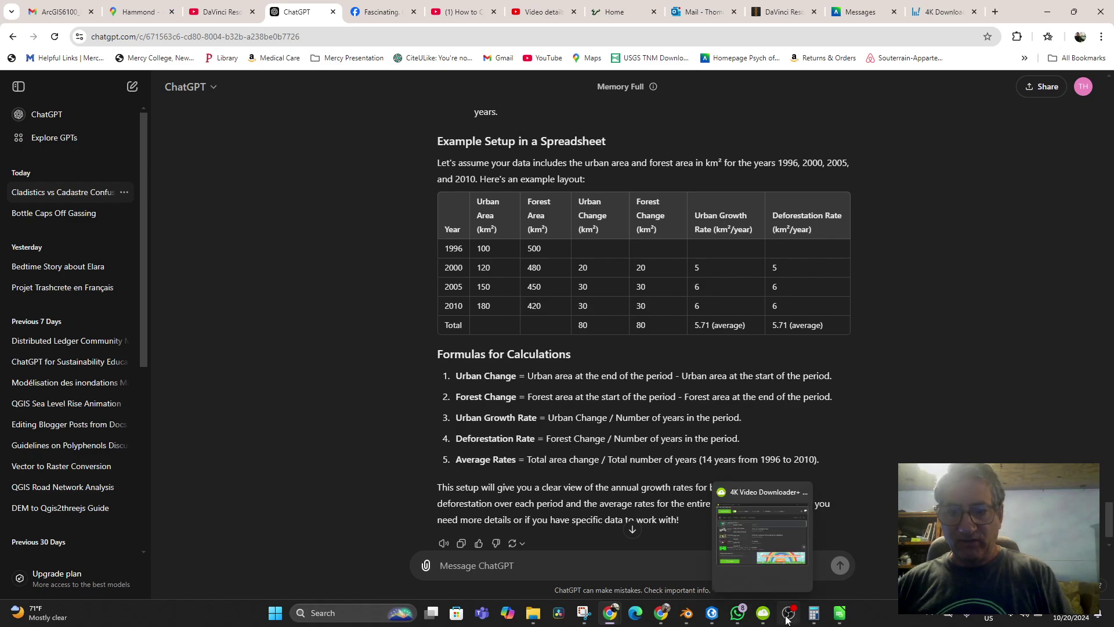
Switch to the joined_lulc spreadsheet in LibreOffice Calc and move the chart below the data rows, uncovering the table's last columns
click(839, 619)
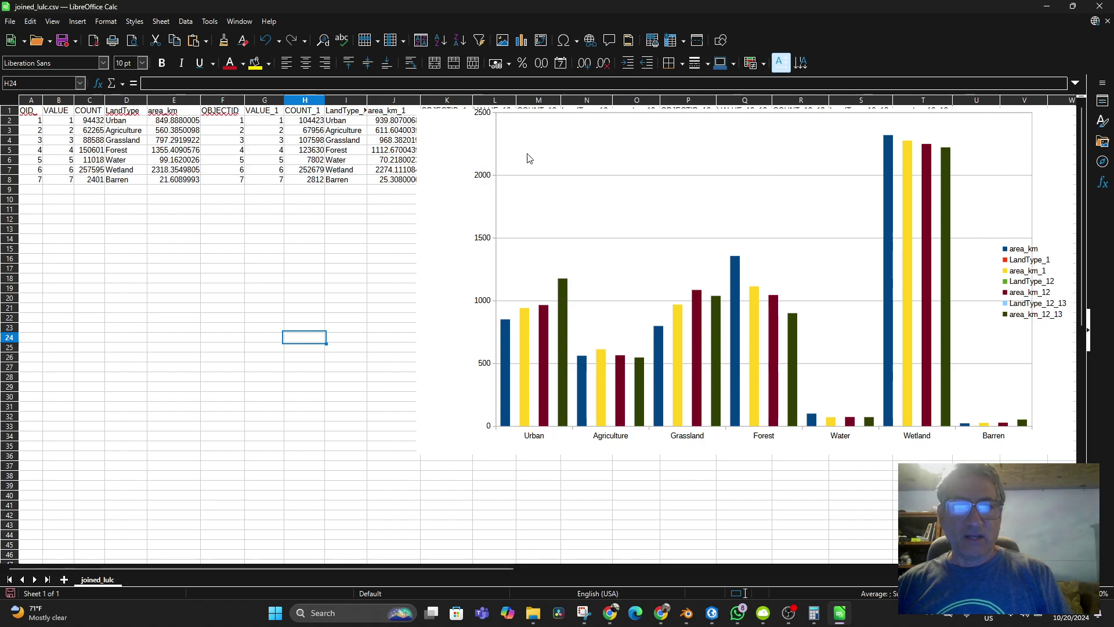
drag(527, 157, 578, 379)
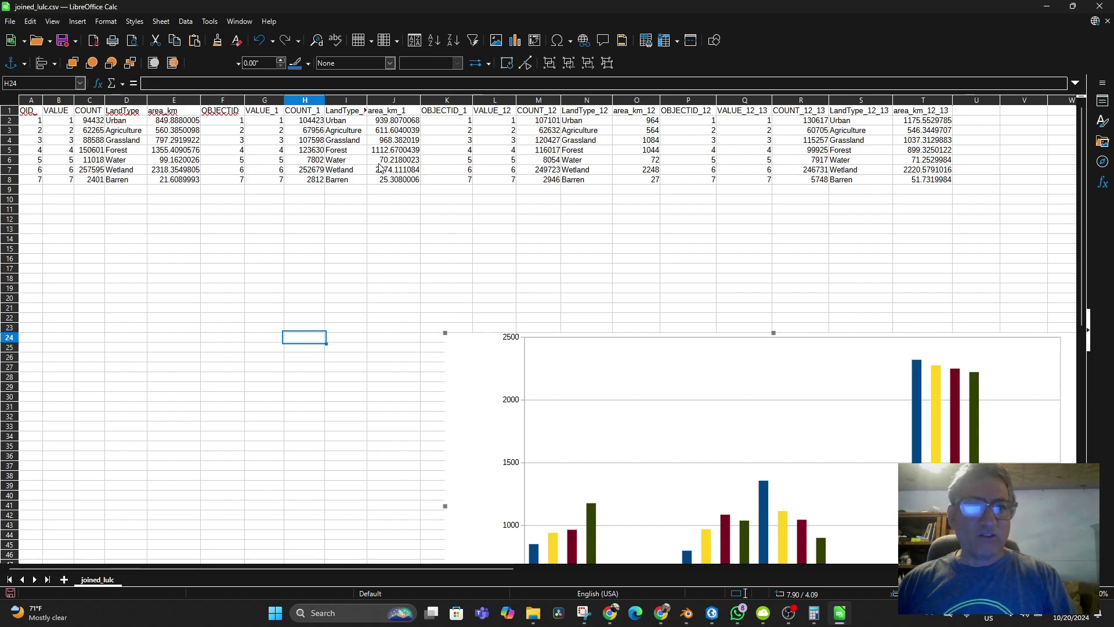
Enter the header "Urban Change" in cell U1, checking the column names in ChatGPT's example layout in Chrome
click(978, 103)
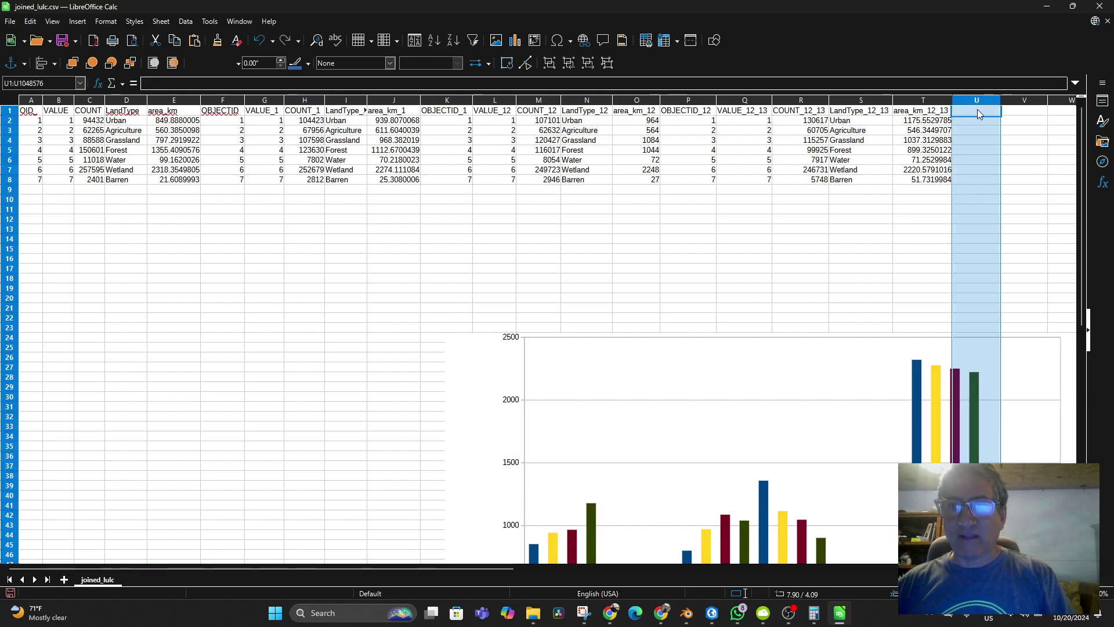
click(978, 113)
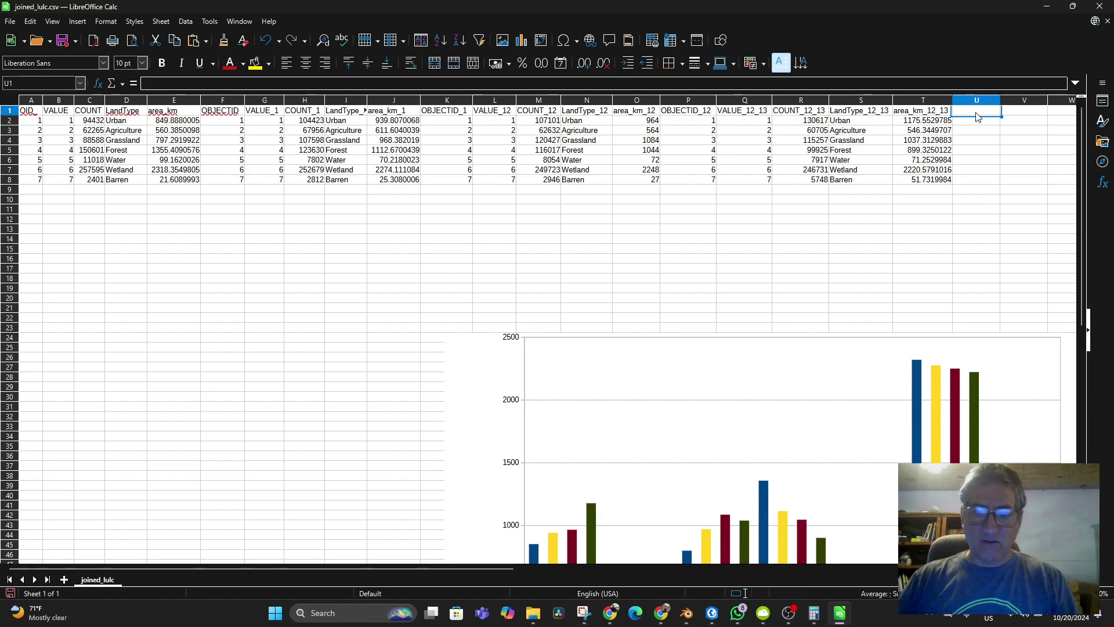
mouse_move(610, 616)
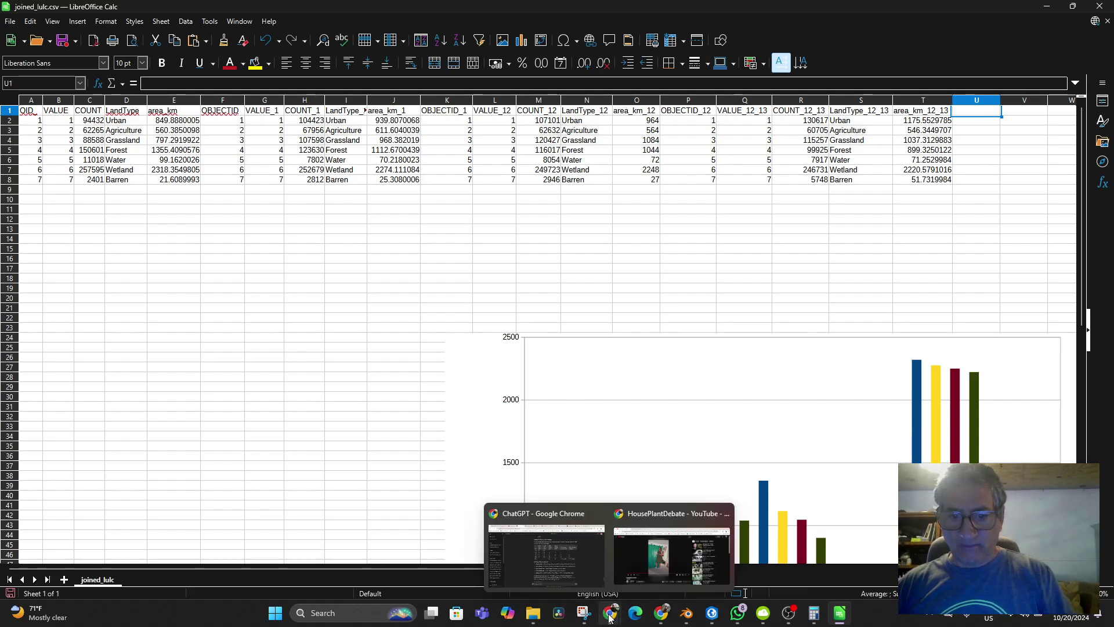
click(549, 577)
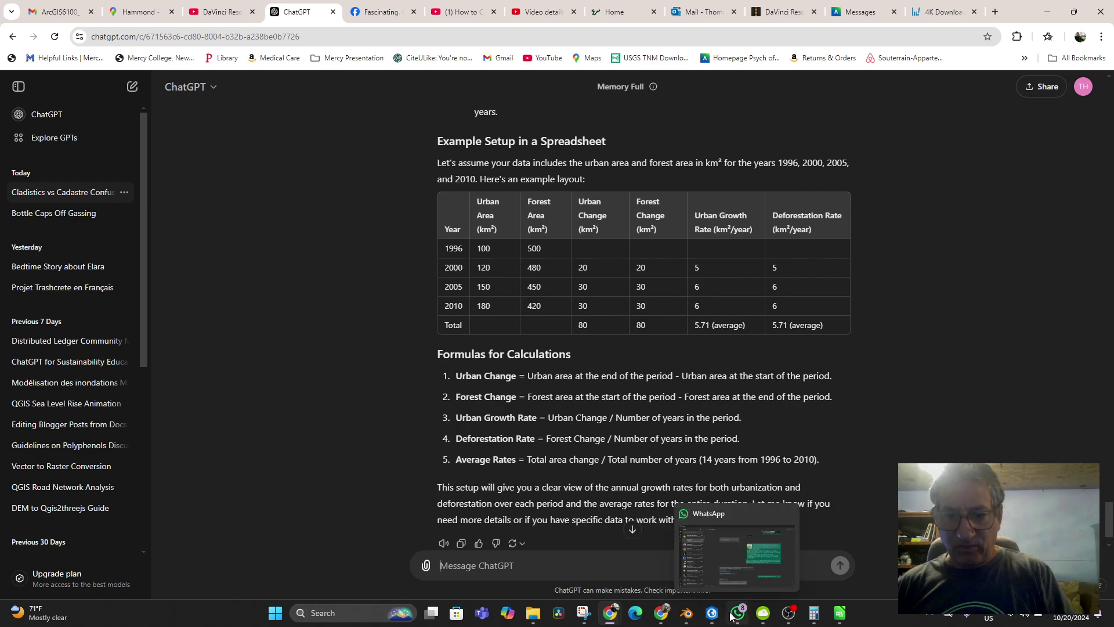
click(712, 613)
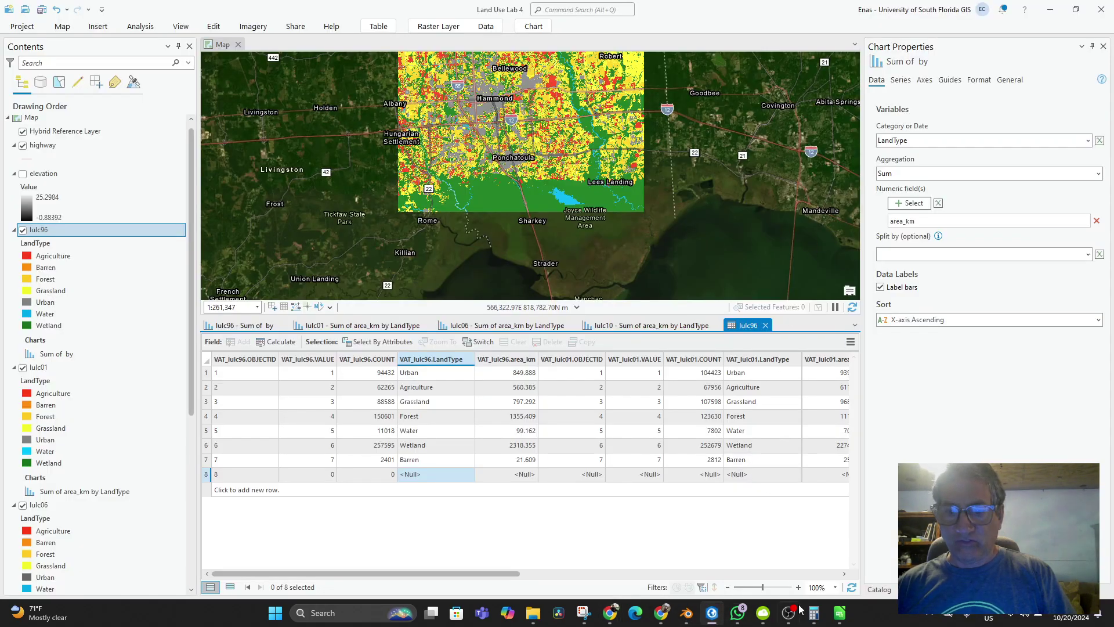
click(839, 614)
text(Urbg)
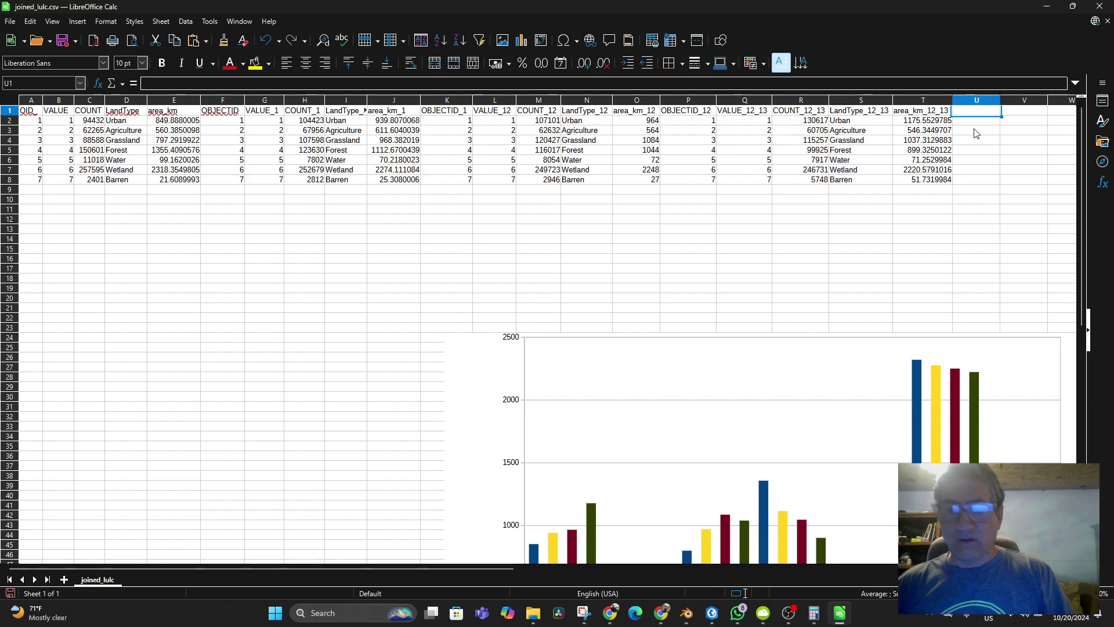
key(BackSpace)
text(an)
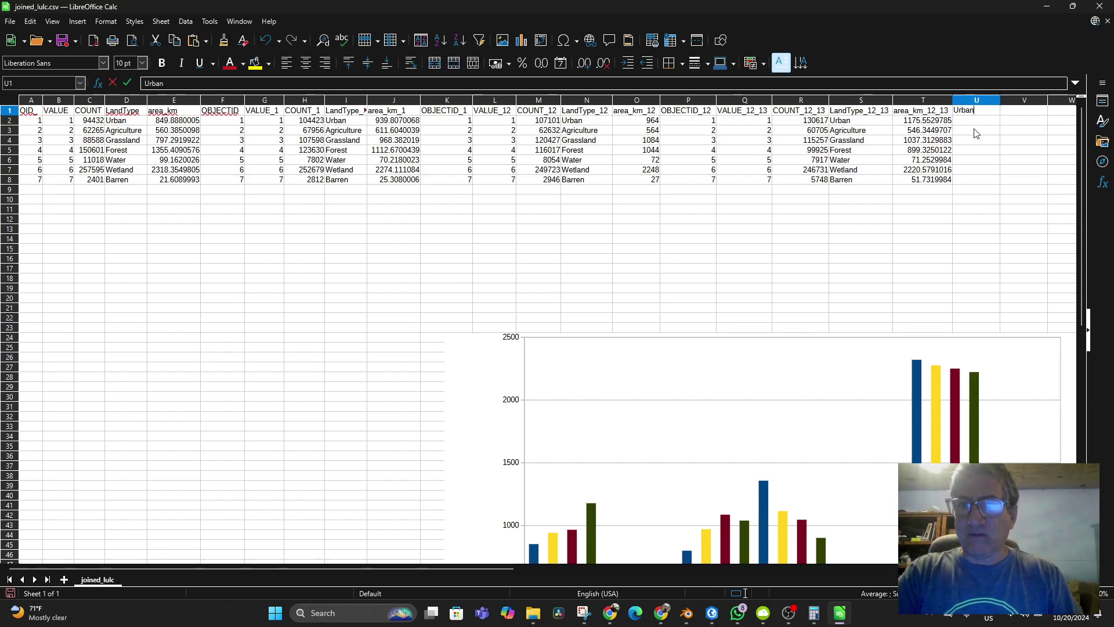
text( Change)
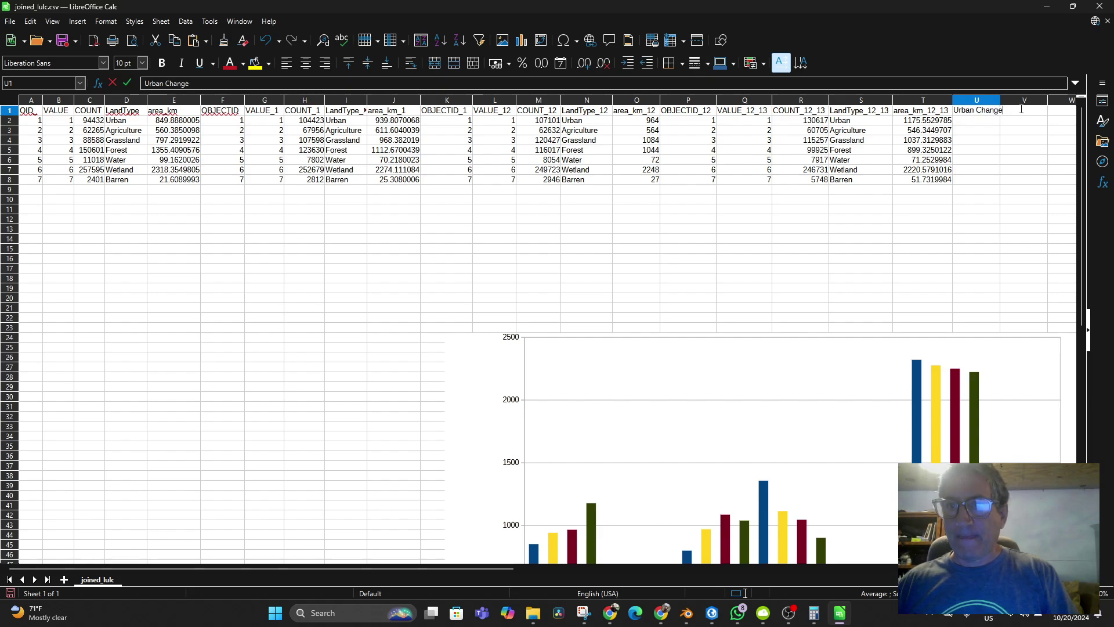
Add the headers "Forest Change" in cell V1 and "Urban Growth Rate" in cell W1
click(1022, 109)
text(F)
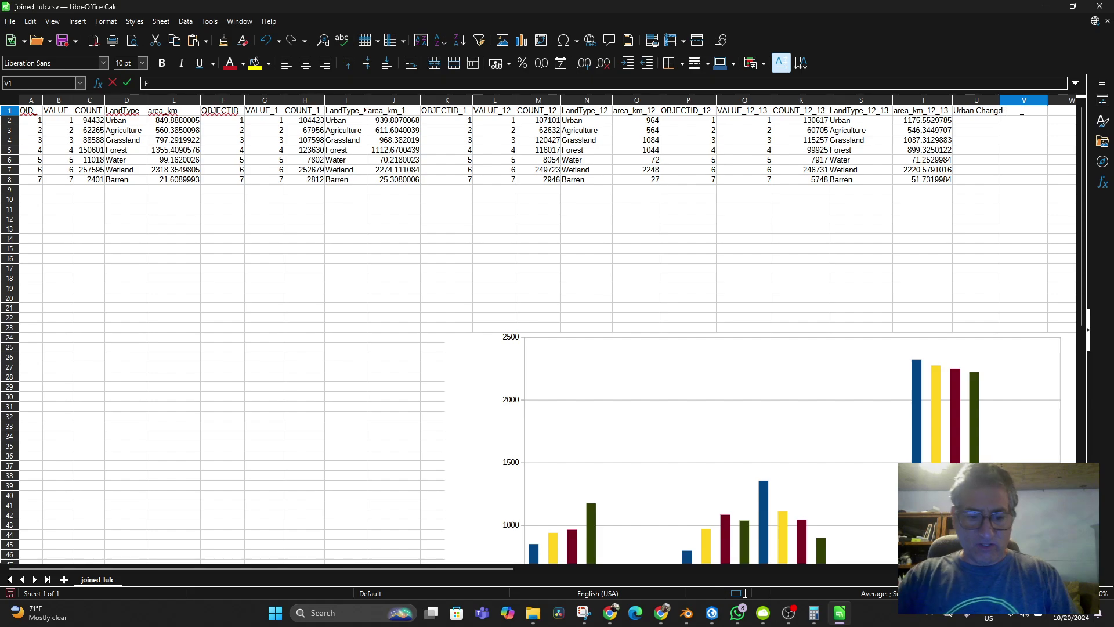
text(orest Change)
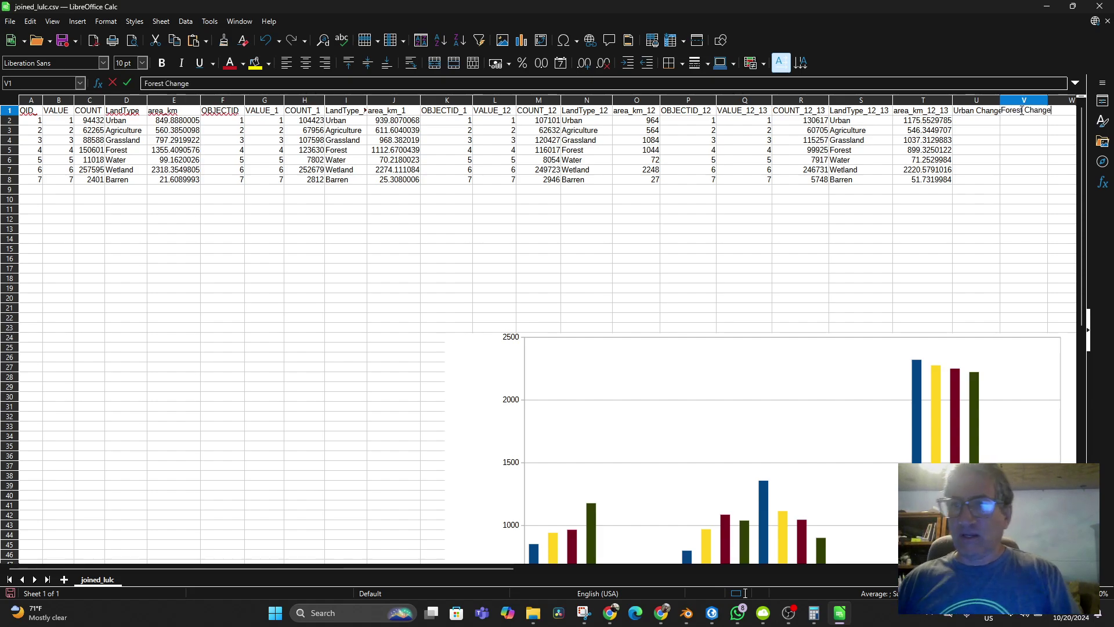
click(1062, 111)
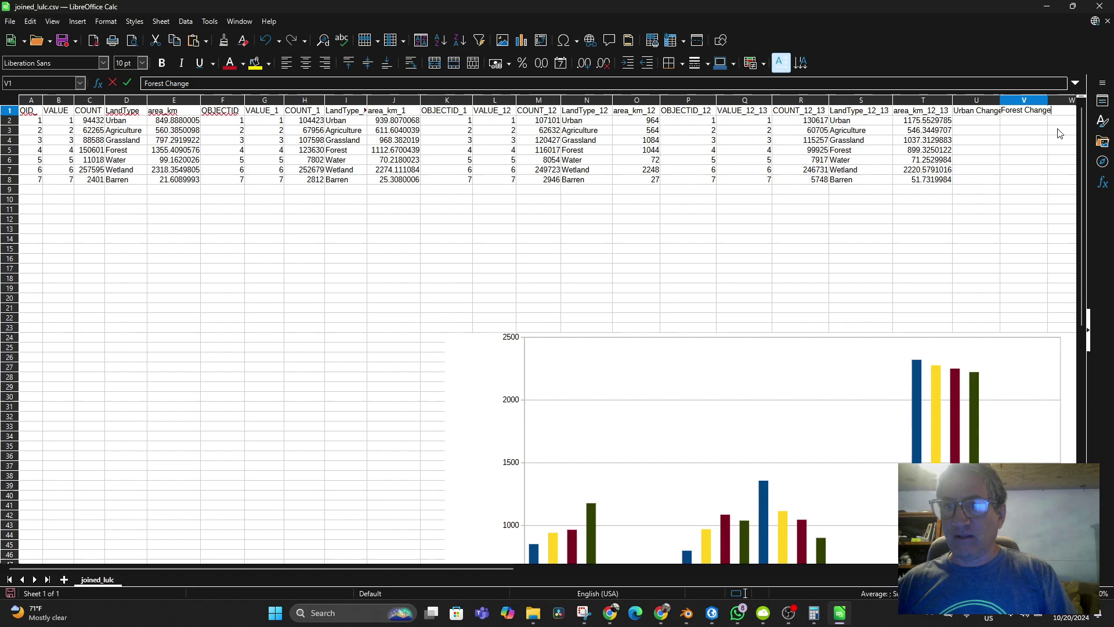
text(Urban Growth)
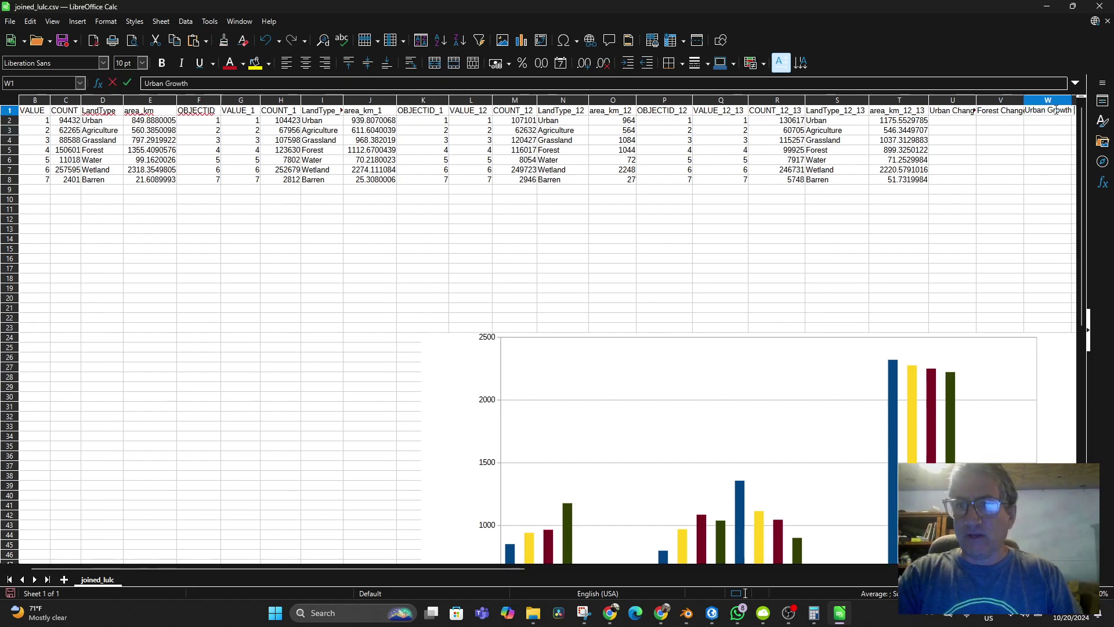
key(Return)
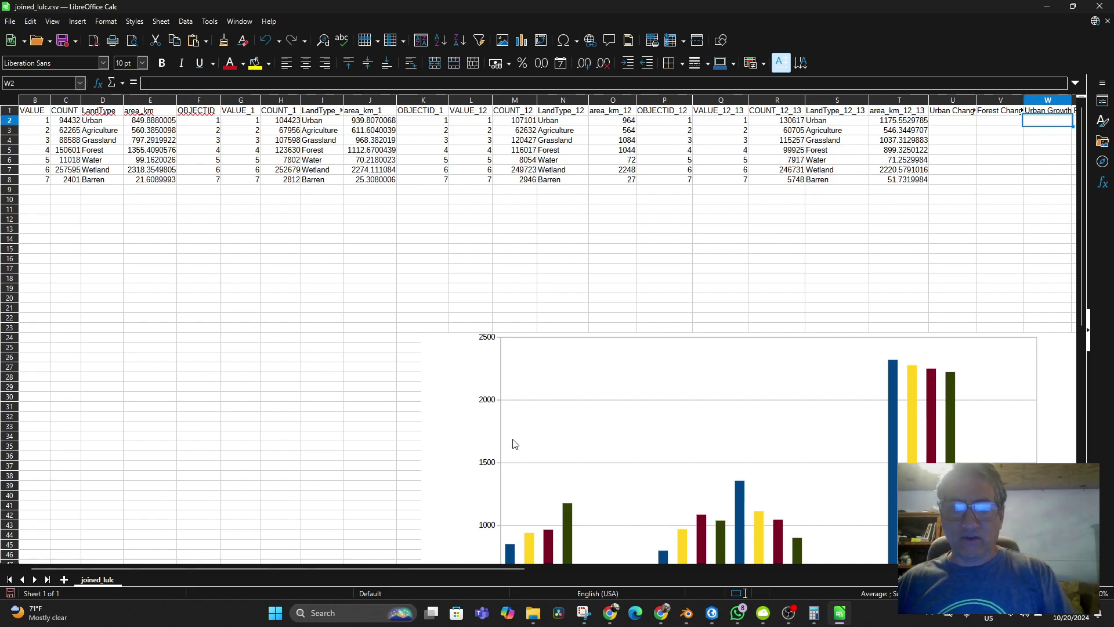
Check ChatGPT's example layout in Chrome for the last column name and enter "Deforestation Growth Rate (km/yr)" in cell X1 of the spreadsheet
drag(340, 567, 470, 573)
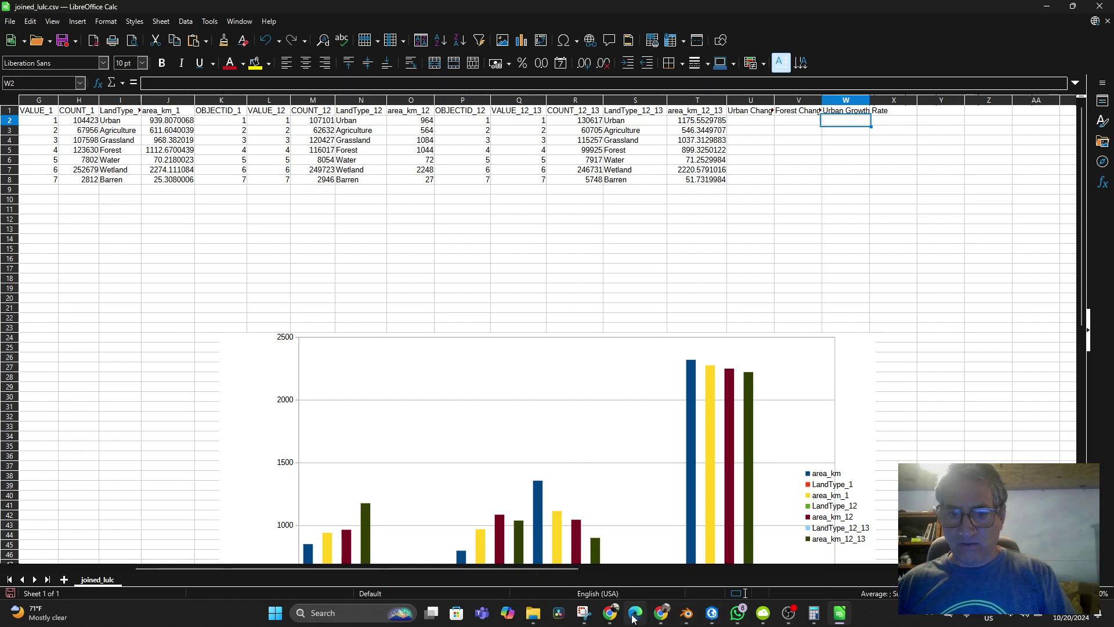
mouse_move(609, 613)
click(562, 585)
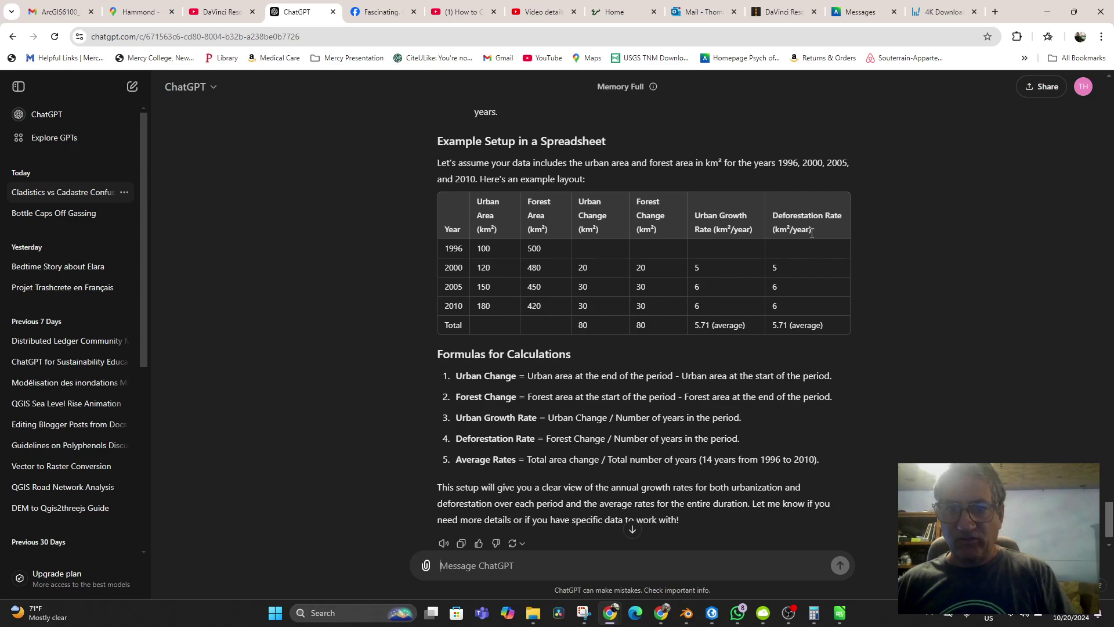
click(840, 612)
click(893, 115)
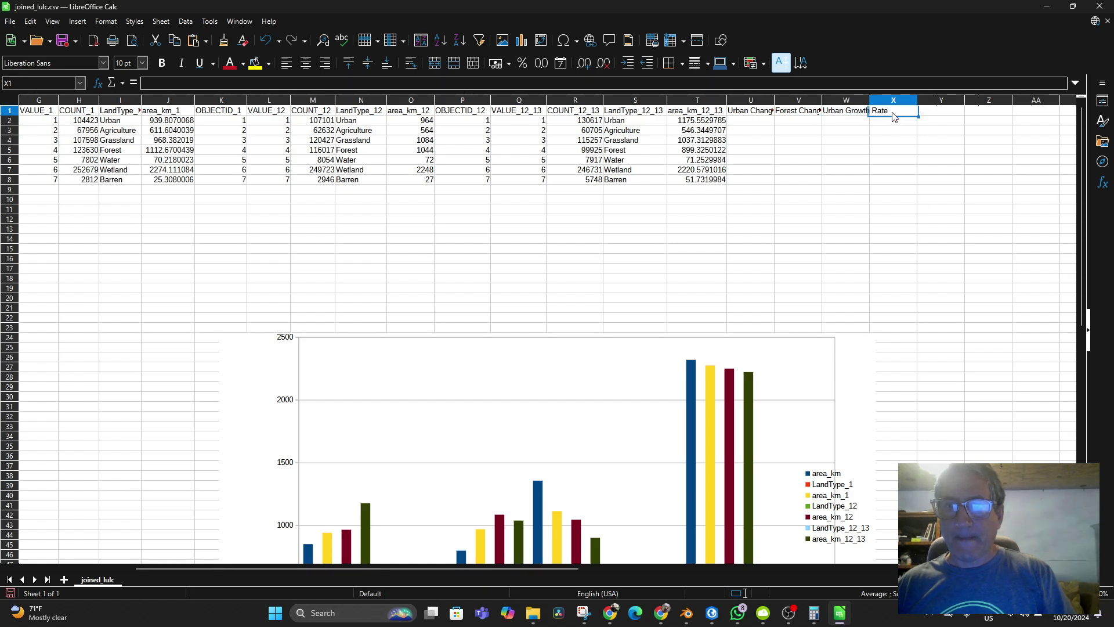
double_click(894, 116)
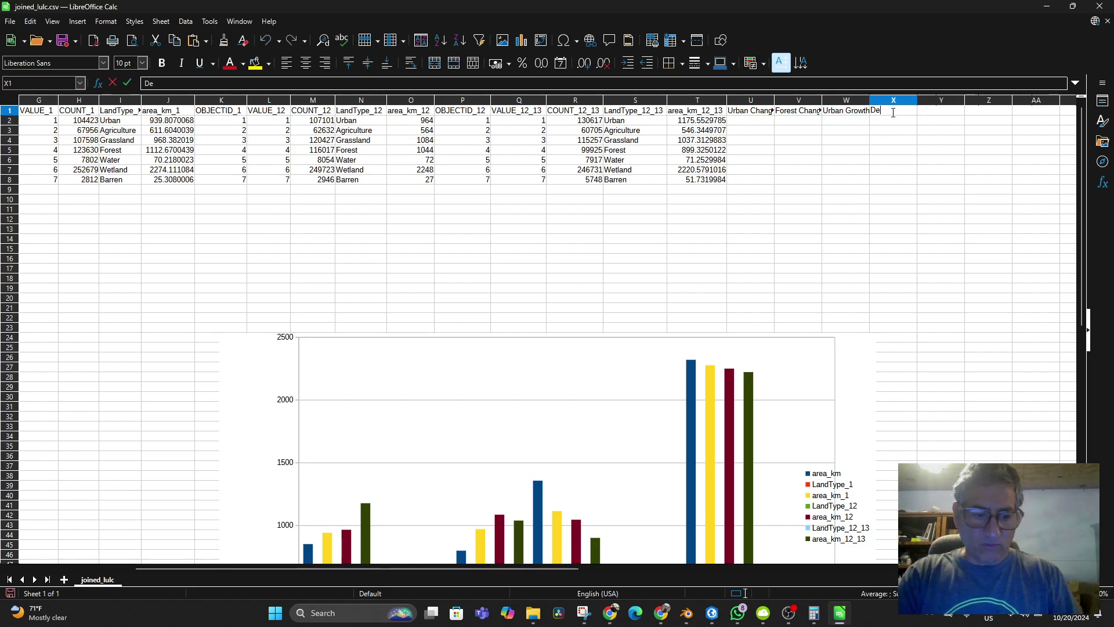
text(Deforestation G)
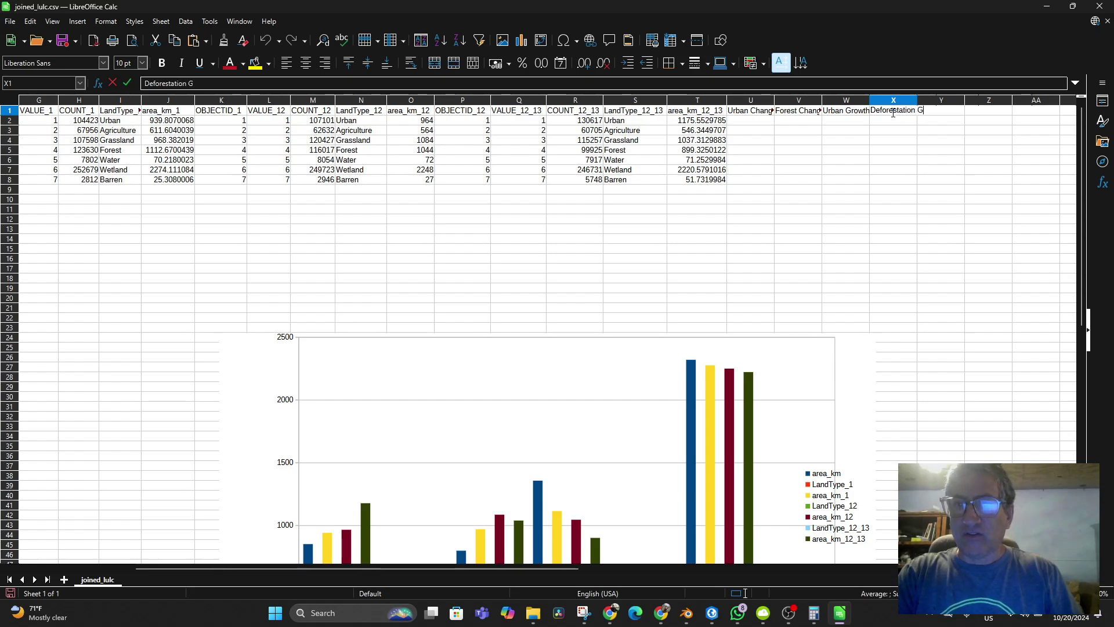
text(rowth)
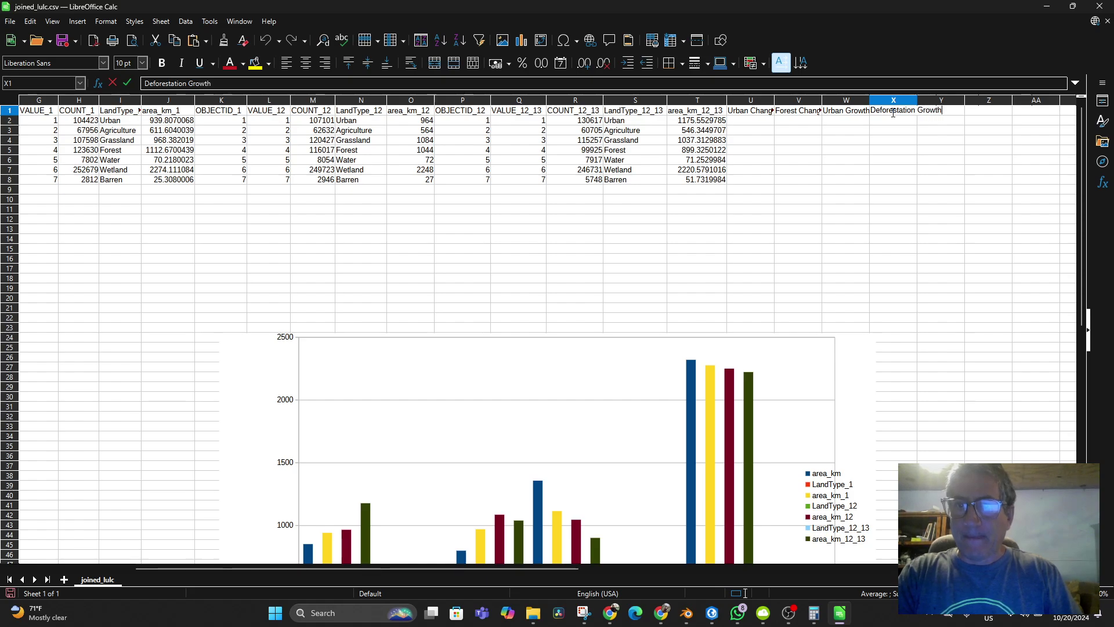
text( Rate ()
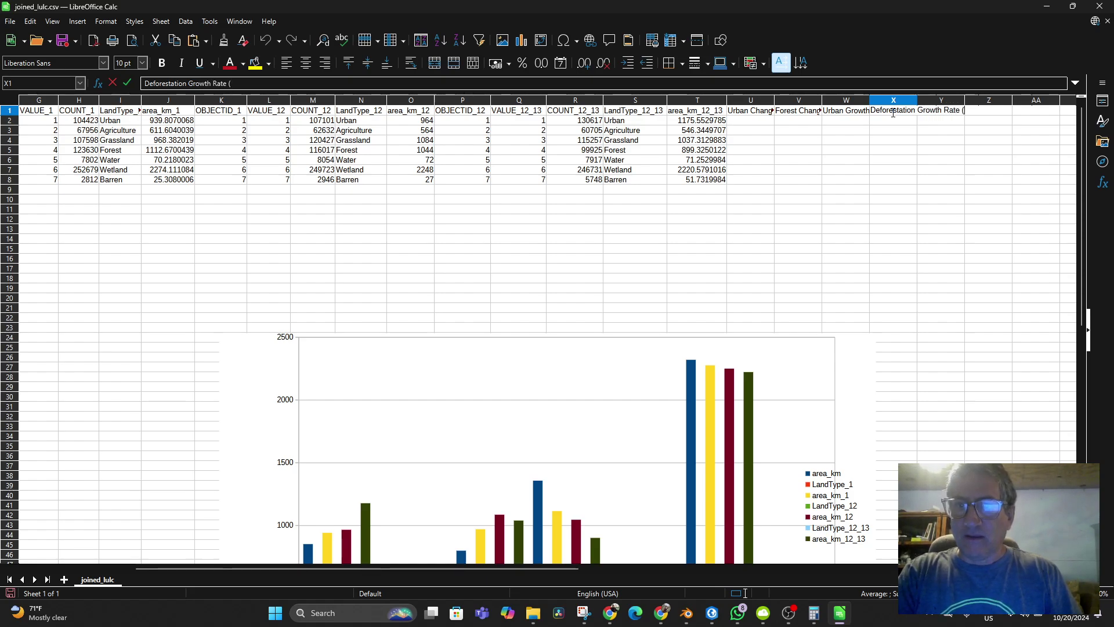
text(km/p)
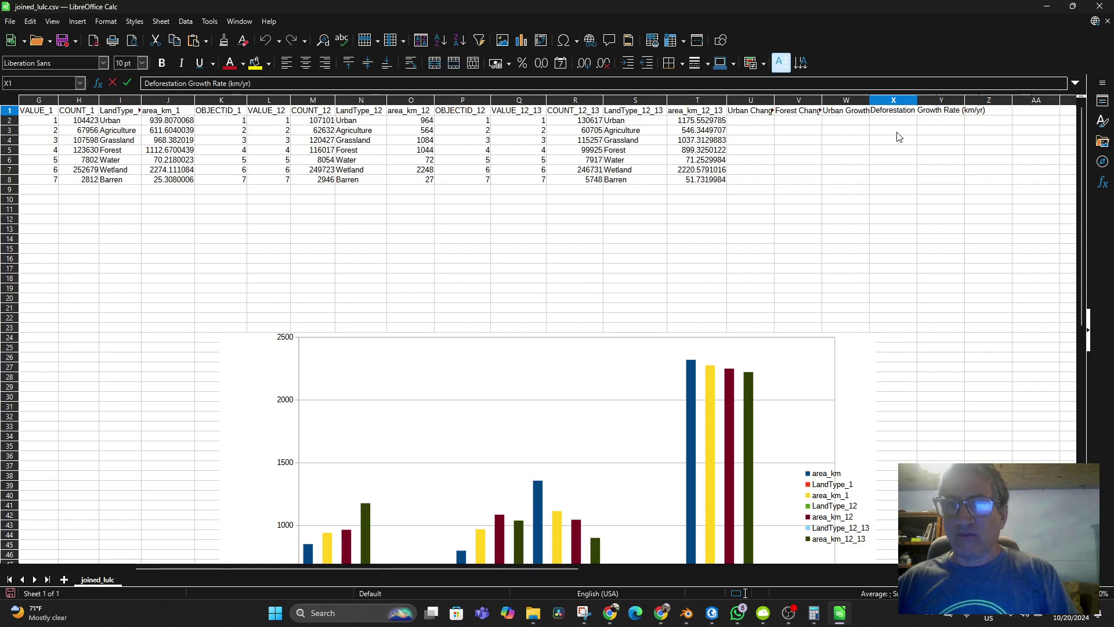
key(Return)
Append the unit km/yr in brackets to the urban growth rate header in W1 and widen columns V and W
double_click(845, 113)
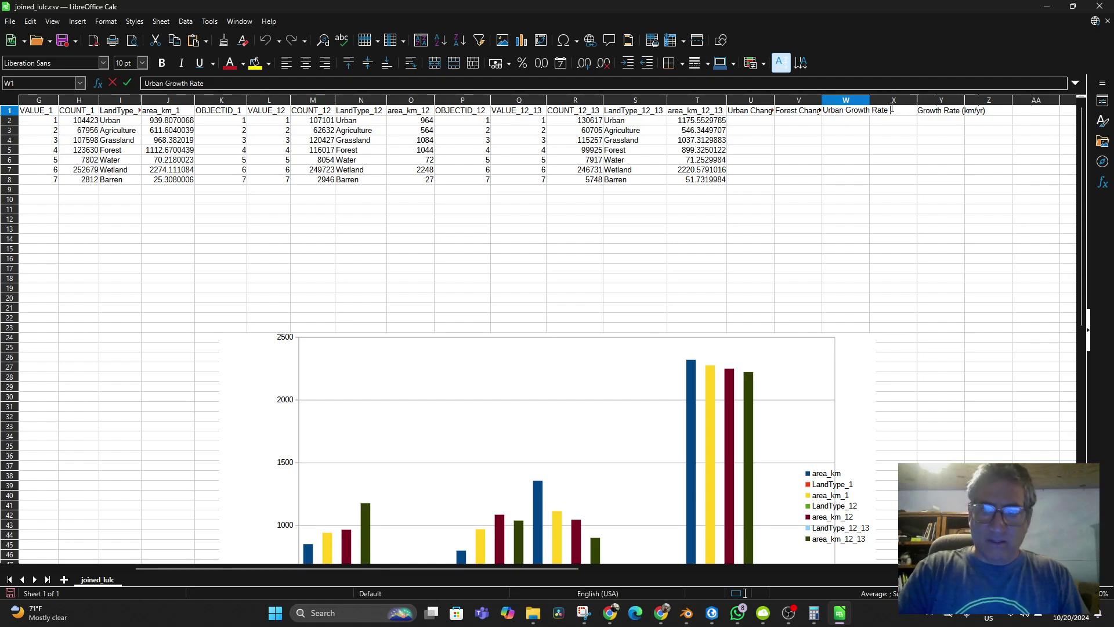
text((km/yr)
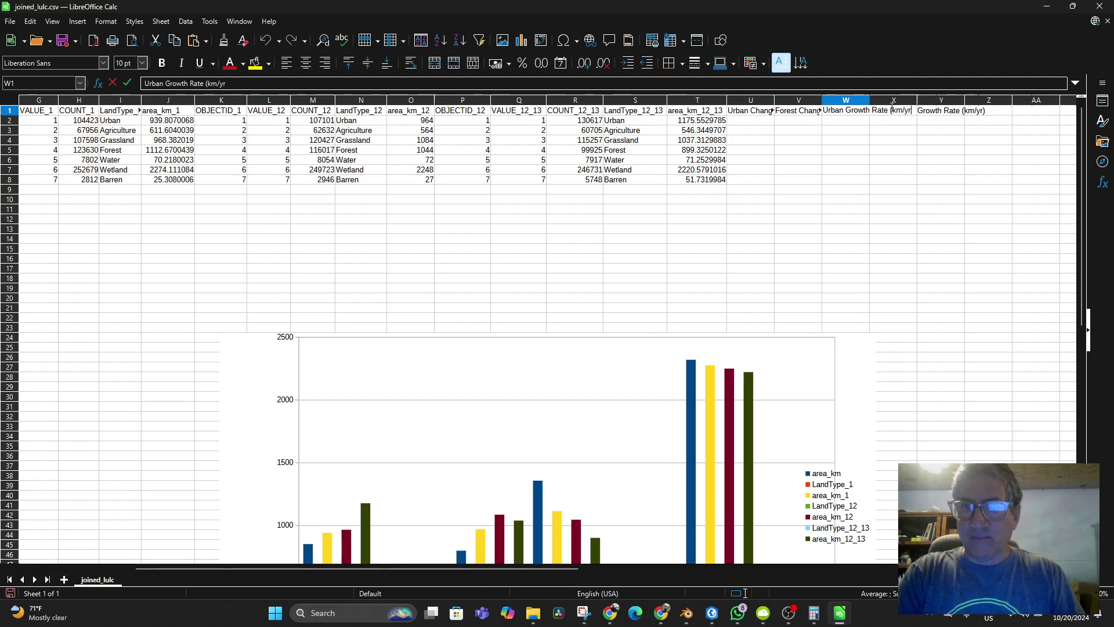
key(Return)
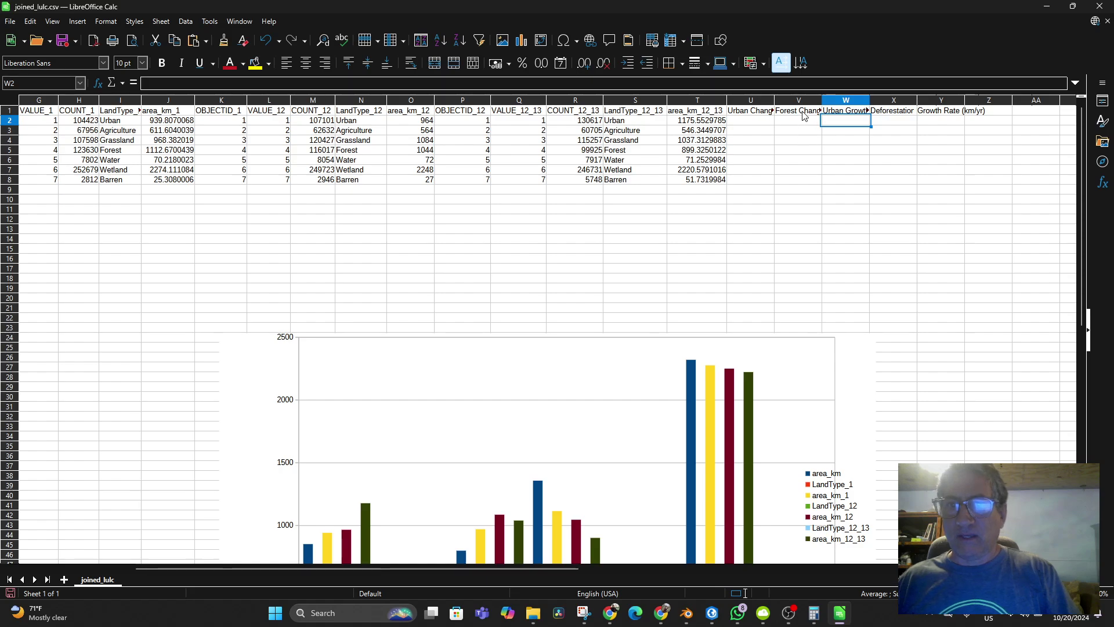
drag(820, 98, 911, 100)
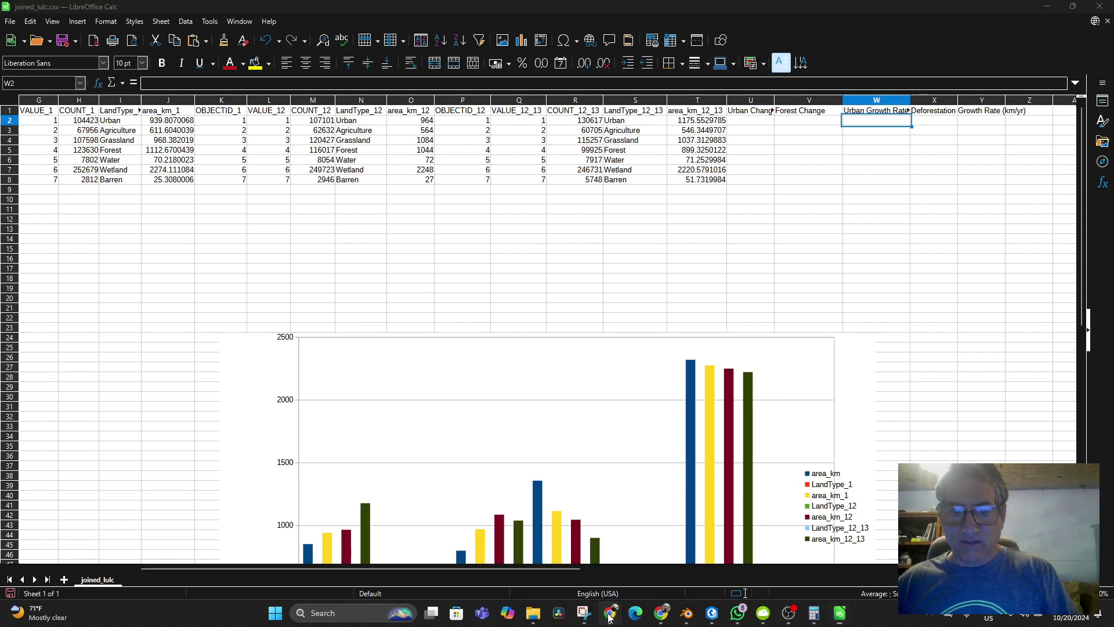
Check the change columns' units in ChatGPT's example layout and extend the U1 header in the spreadsheet to "Urban Change km^2"
mouse_move(610, 613)
click(545, 570)
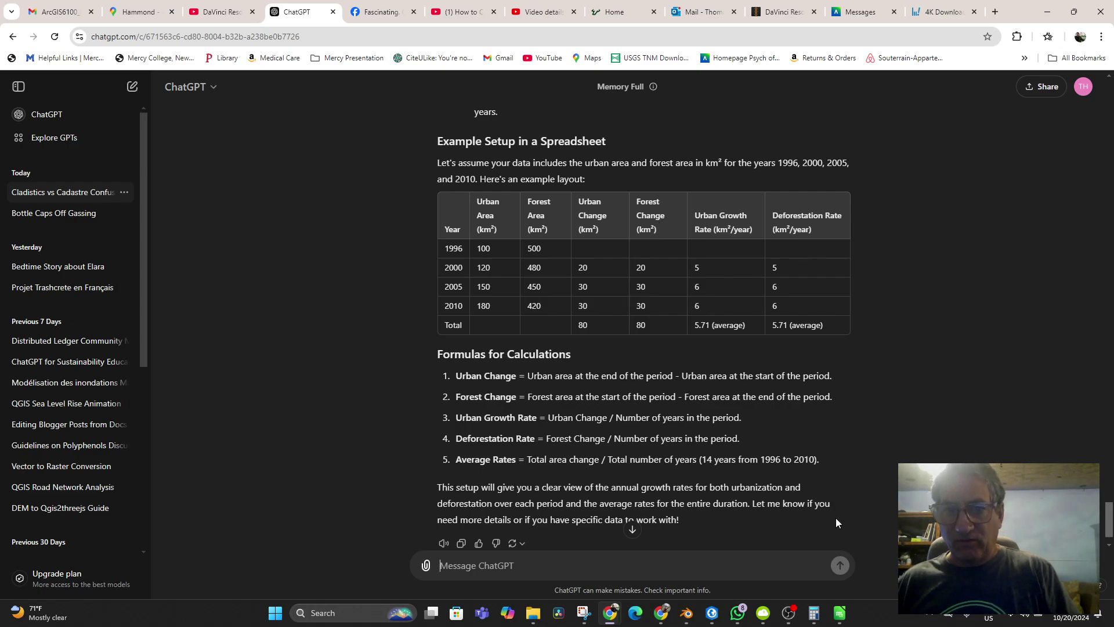
click(839, 612)
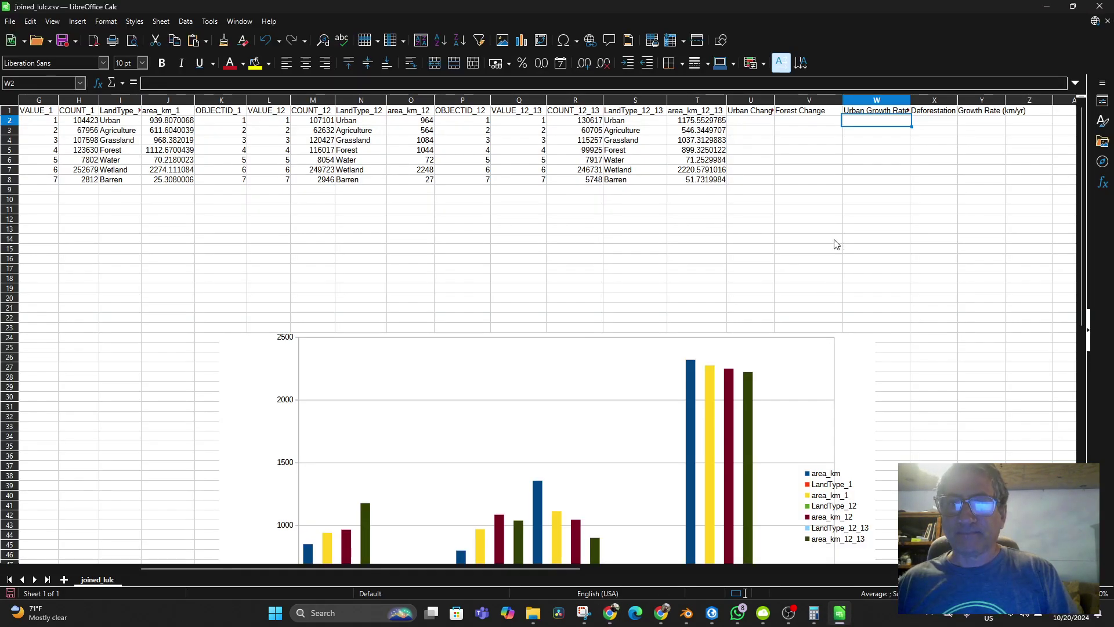
click(823, 110)
key(Delete)
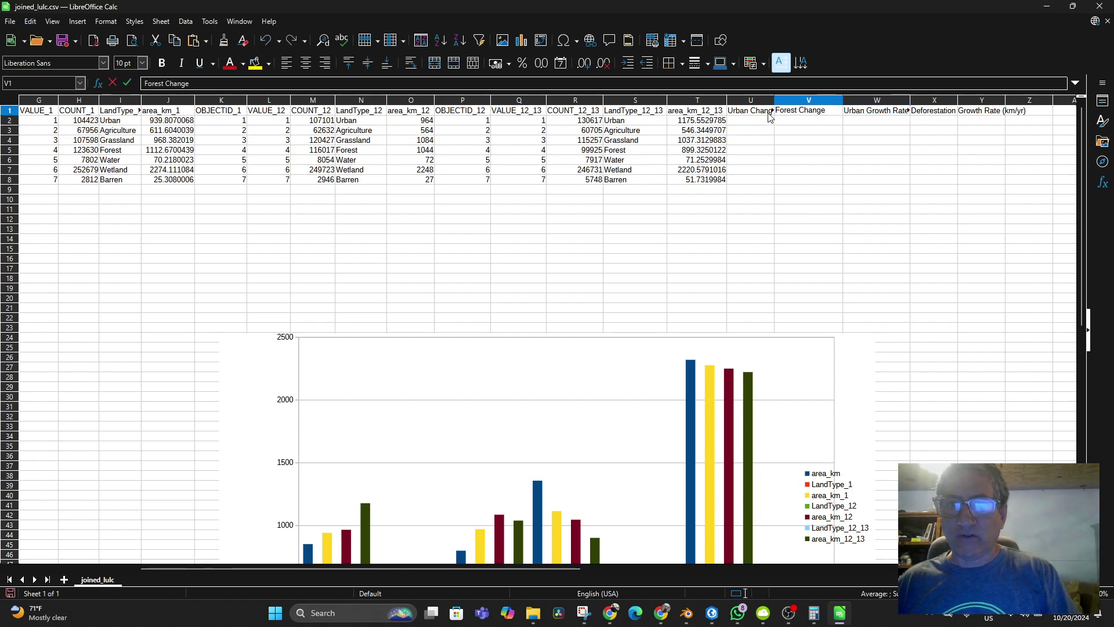
double_click(770, 112)
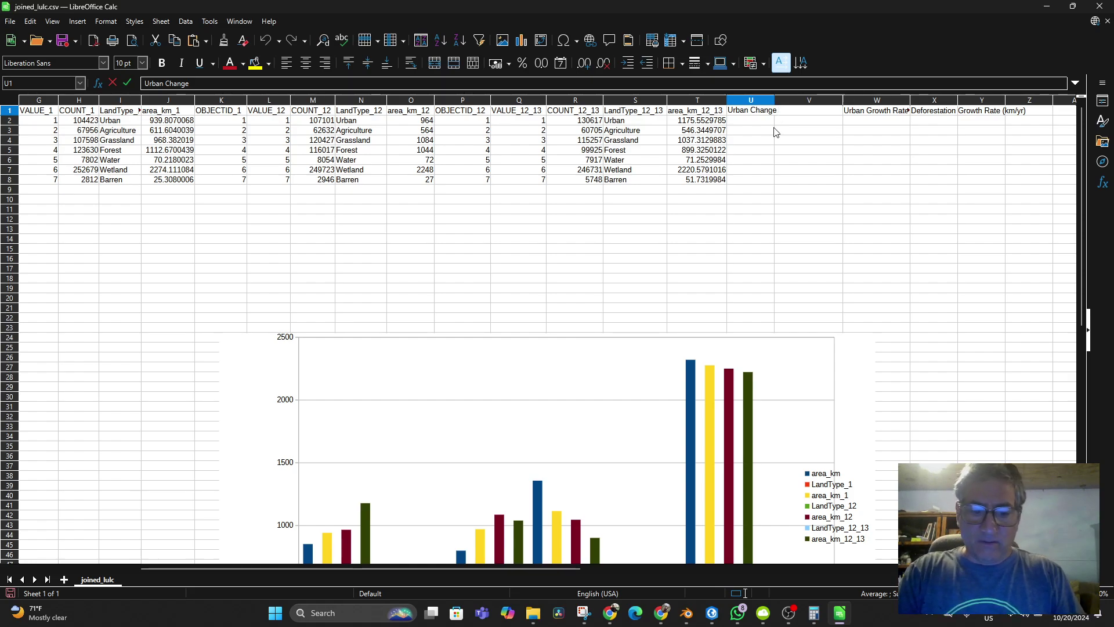
text(km)
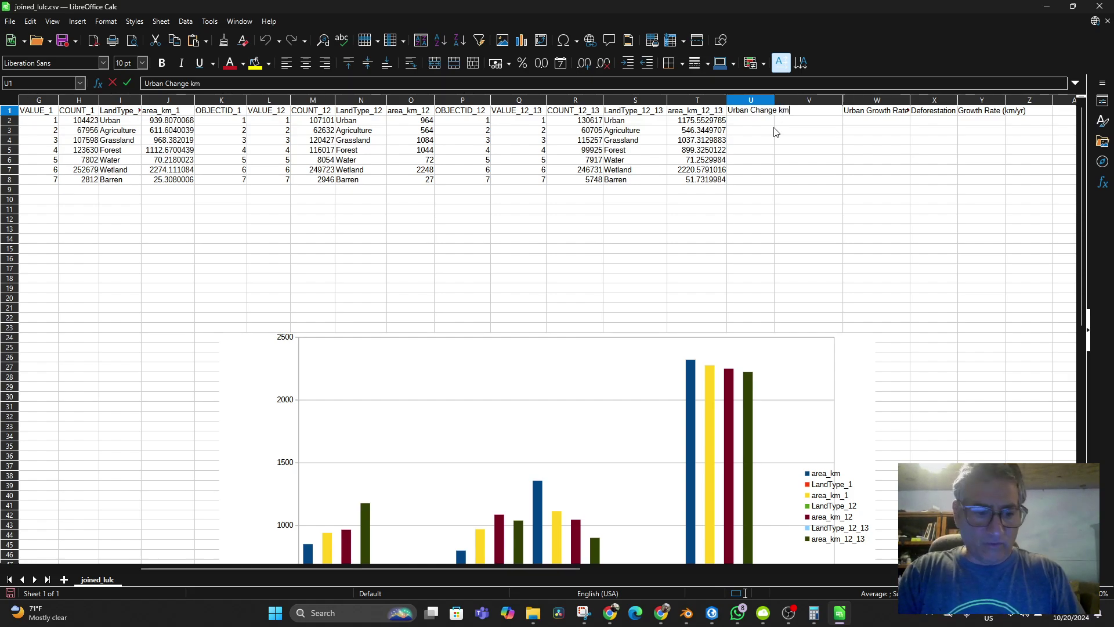
text(^2)
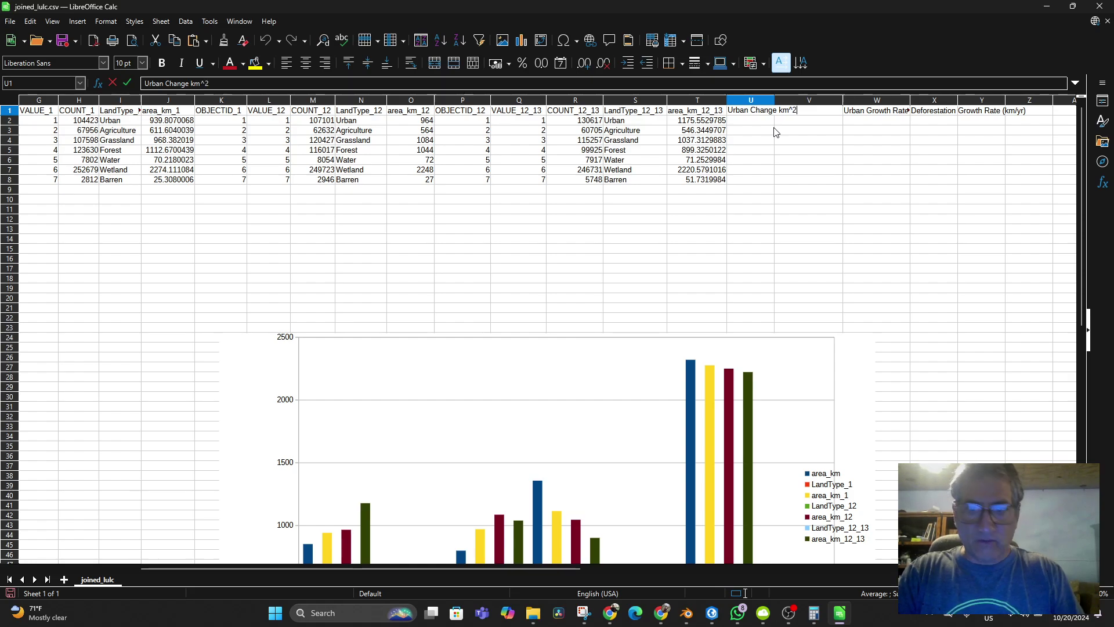
key(Return)
Extend the header in cell V1 to "Forest Change km^2"
click(808, 110)
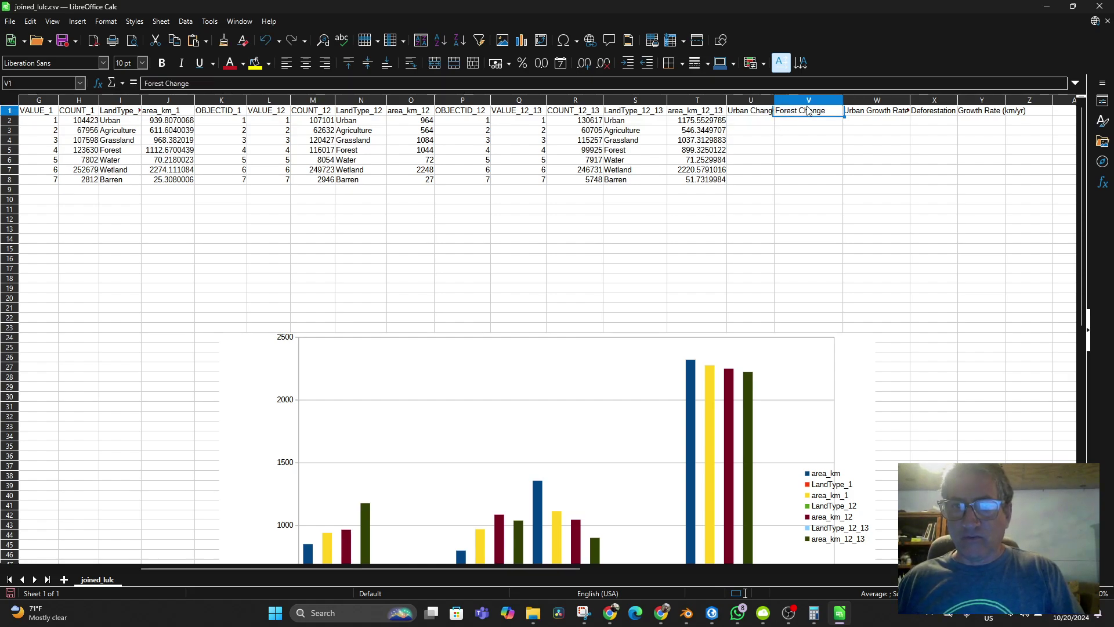
double_click(830, 110)
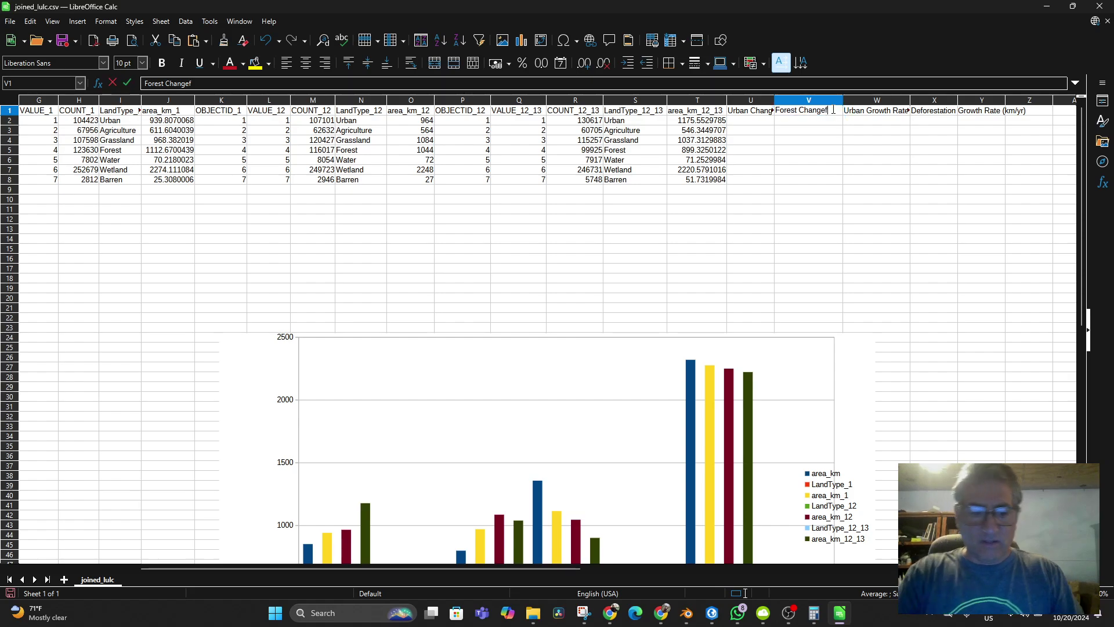
text(k)
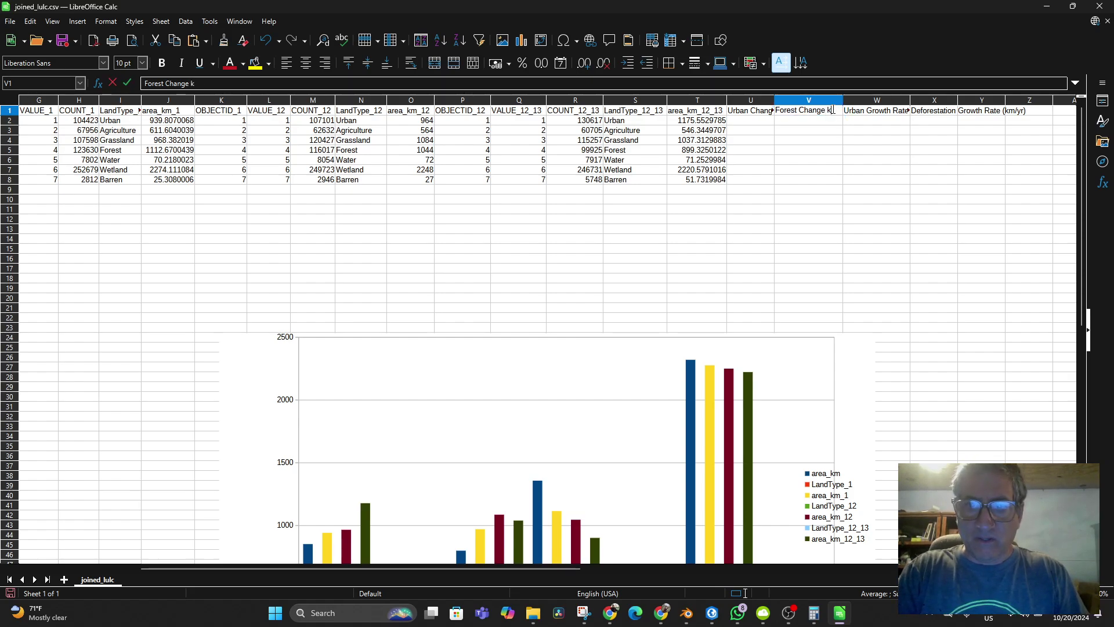
text(m^2)
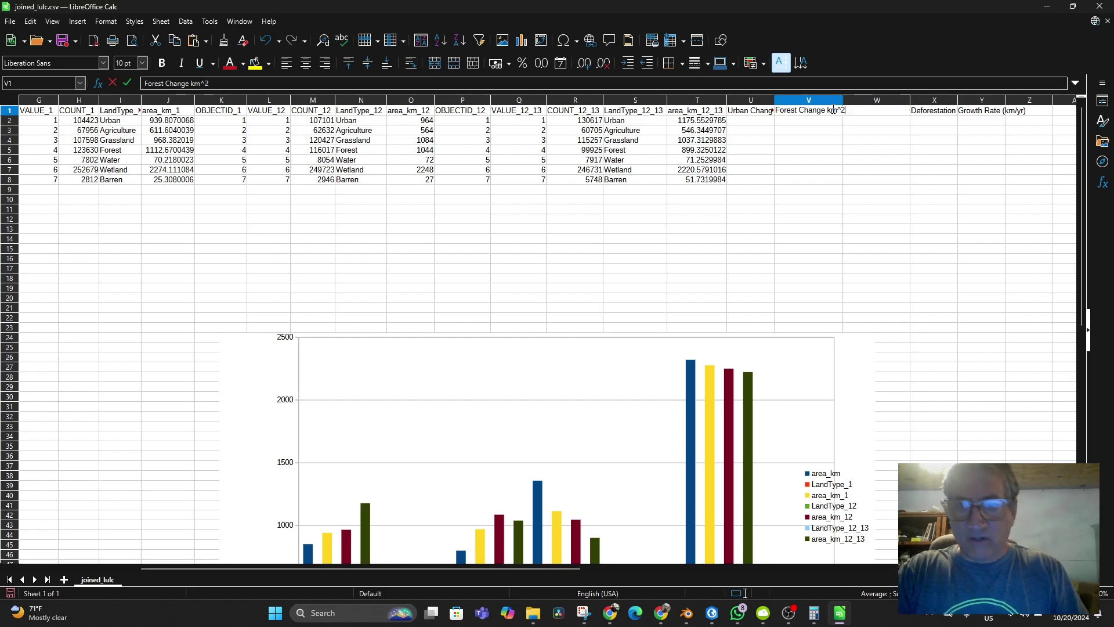
key(Return)
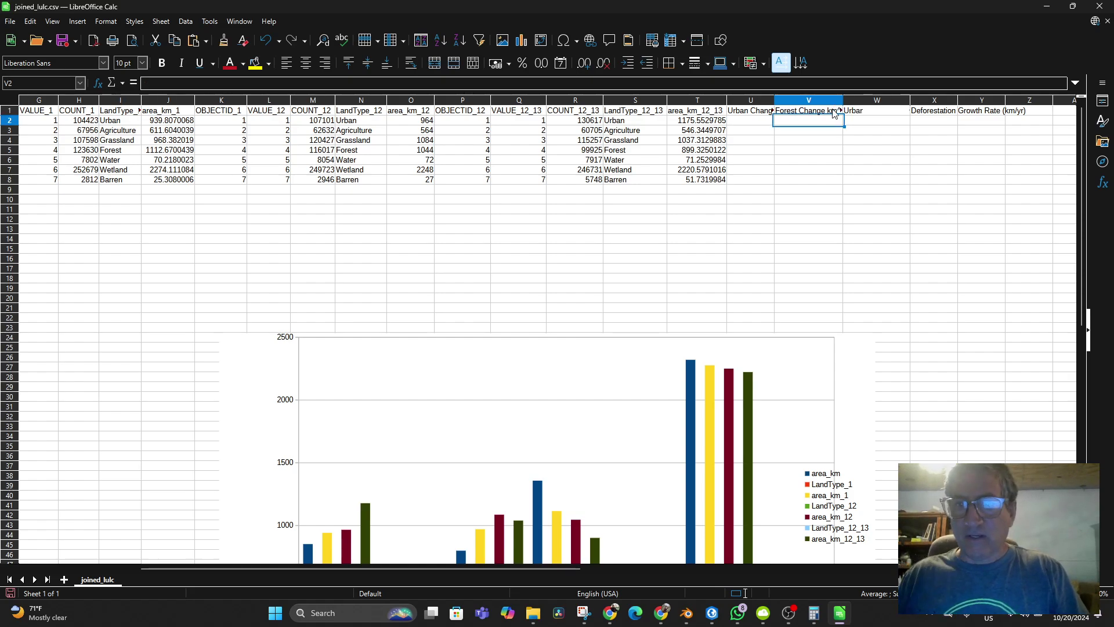
Correct the unit in the W1 header so it reads "Urban Growth Rate (km^2/yr)"
double_click(906, 111)
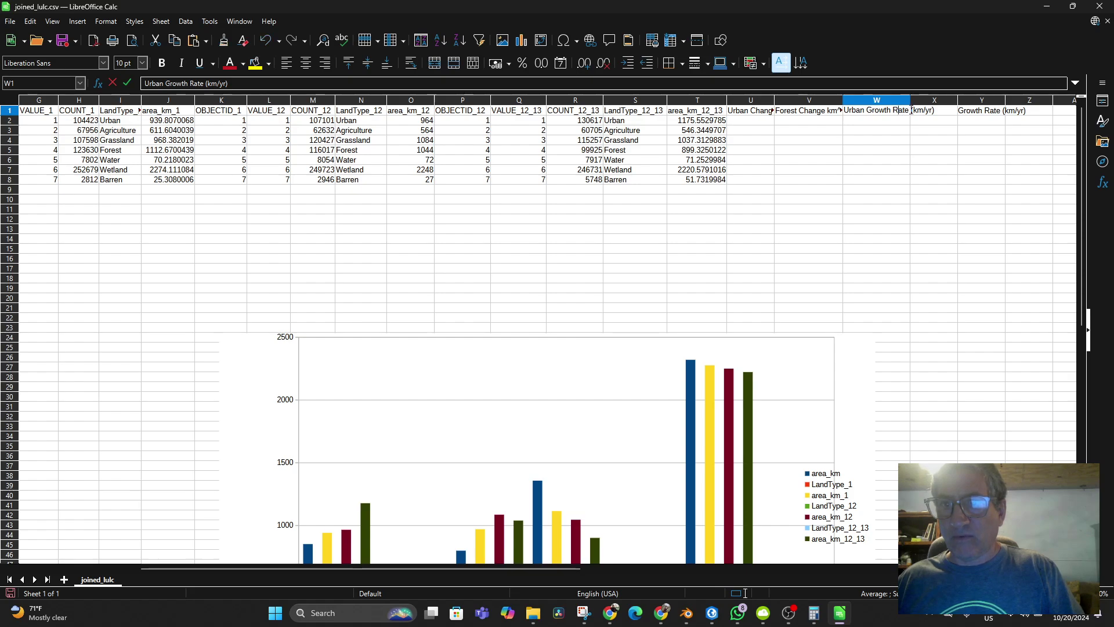
click(927, 115)
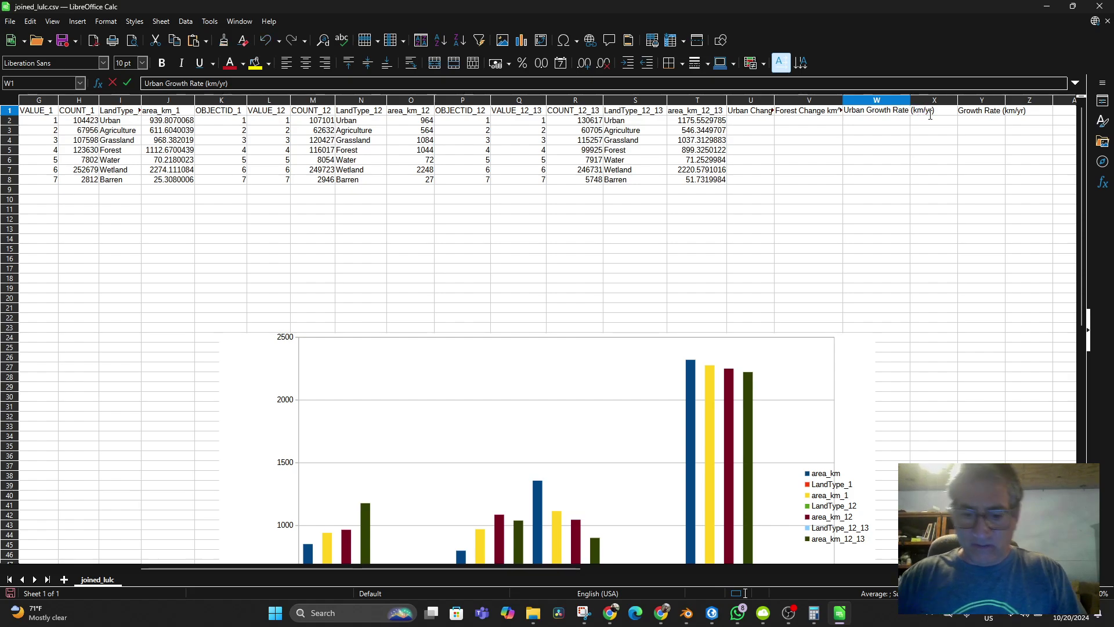
text(^2)
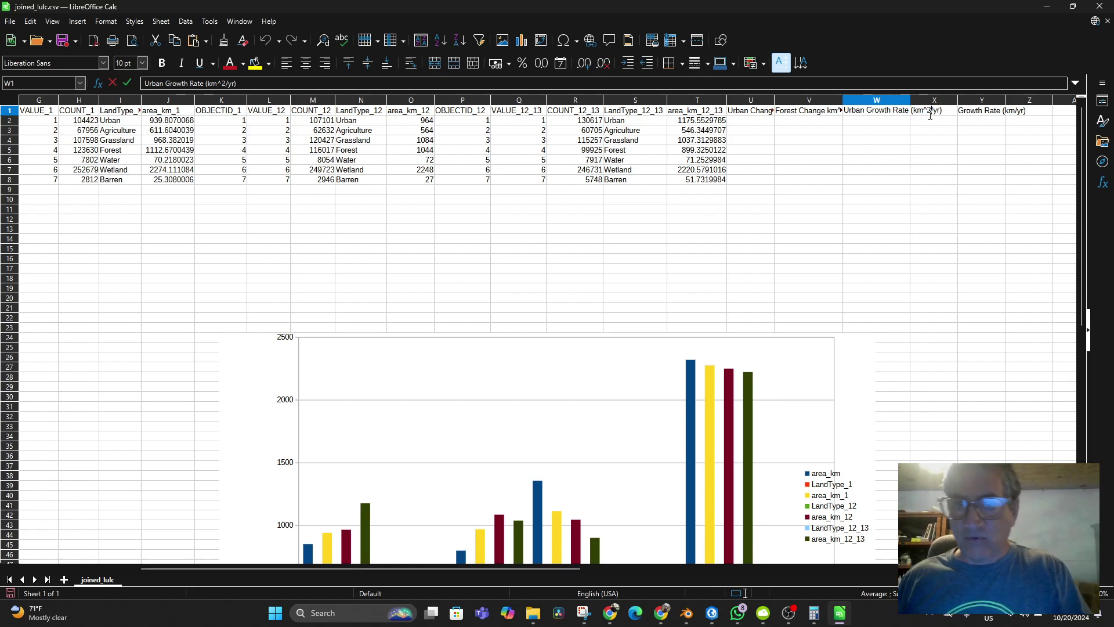
click(938, 123)
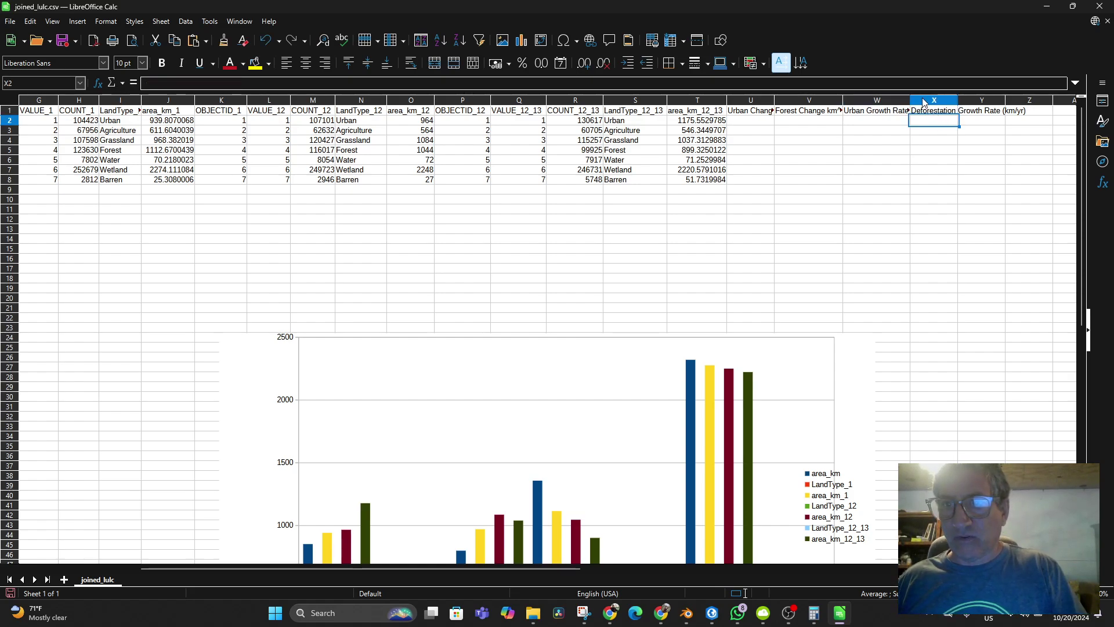
Widen columns W and X and add the square exponent to the km/yr unit in the deforestation header in X1
drag(908, 100, 1065, 100)
double_click(1030, 111)
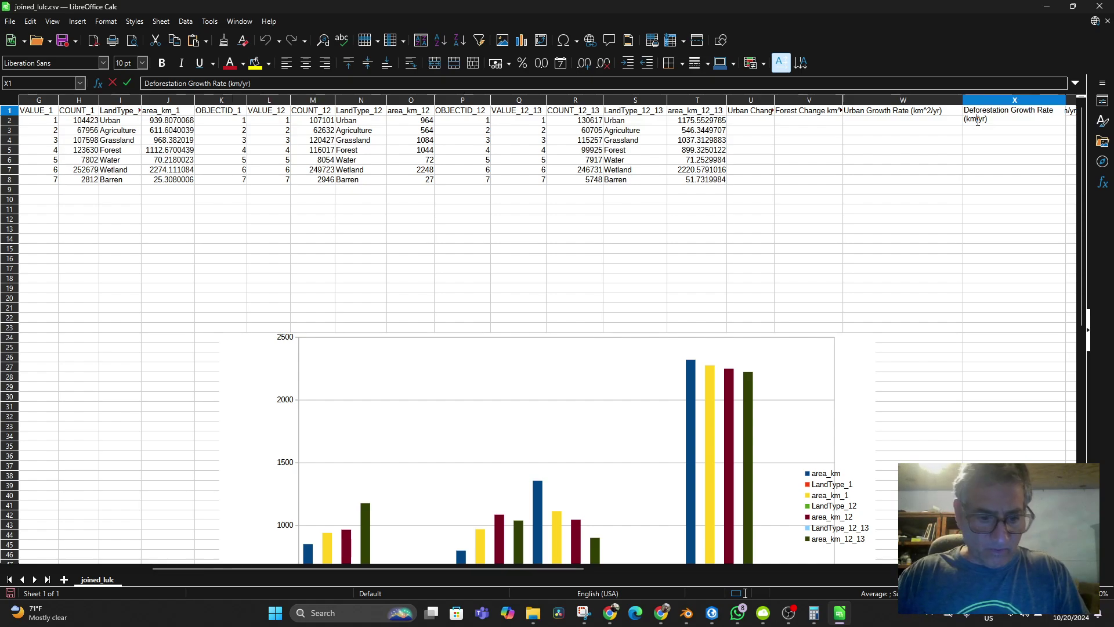
text(^%)
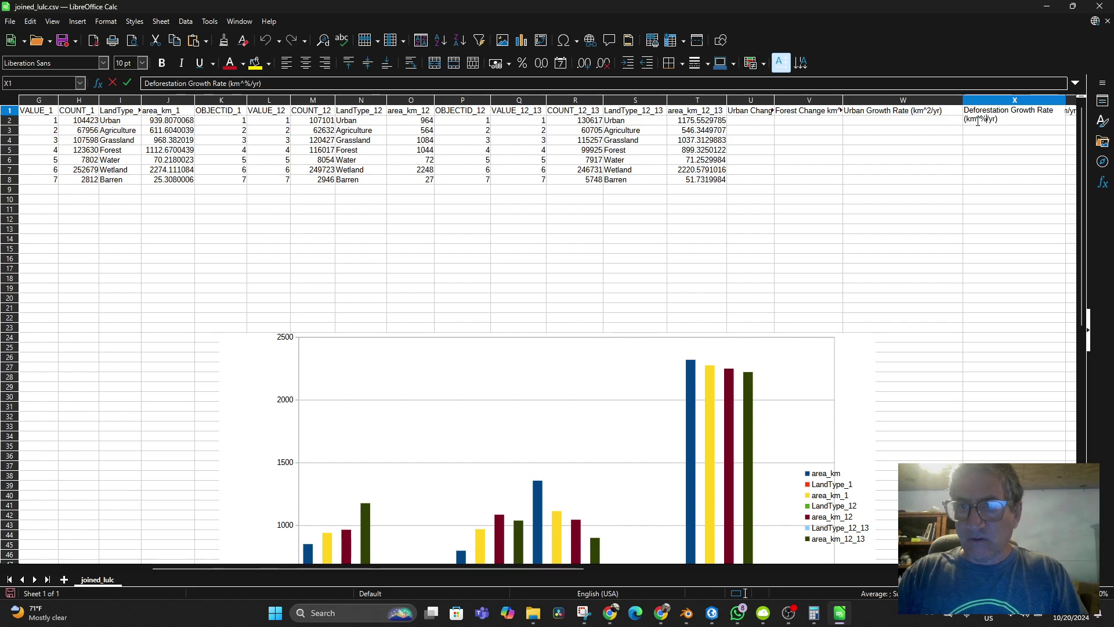
key(BackSpace)
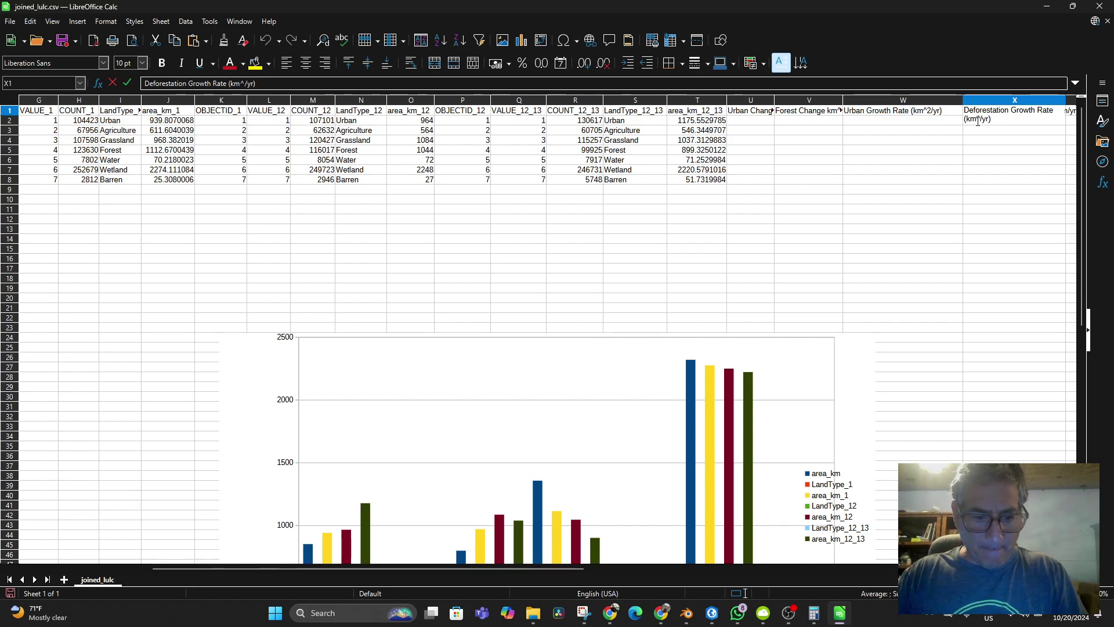
text(^2)
key(Return)
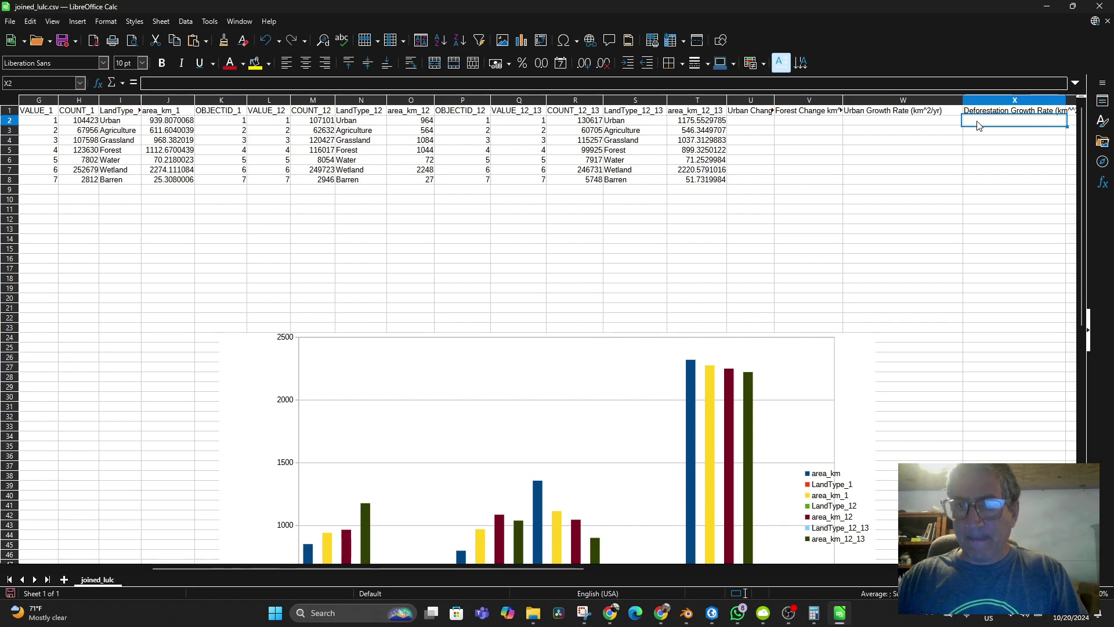
Review ChatGPT's example spreadsheet layout in Chrome and add a new sheet to the LibreOffice Calc workbook
click(748, 122)
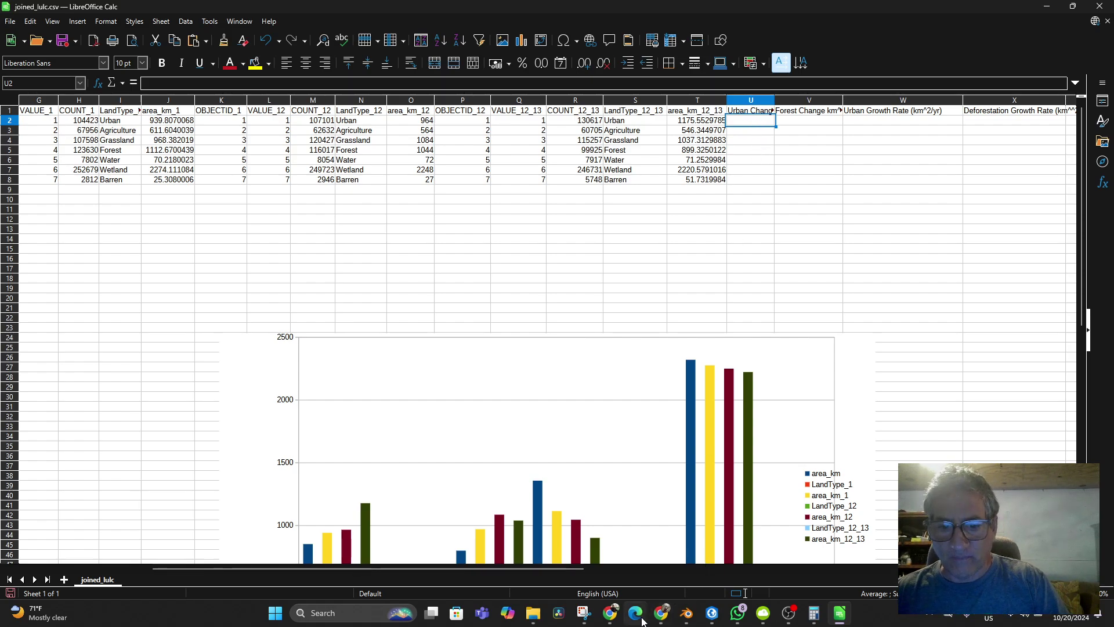
mouse_move(609, 612)
click(539, 541)
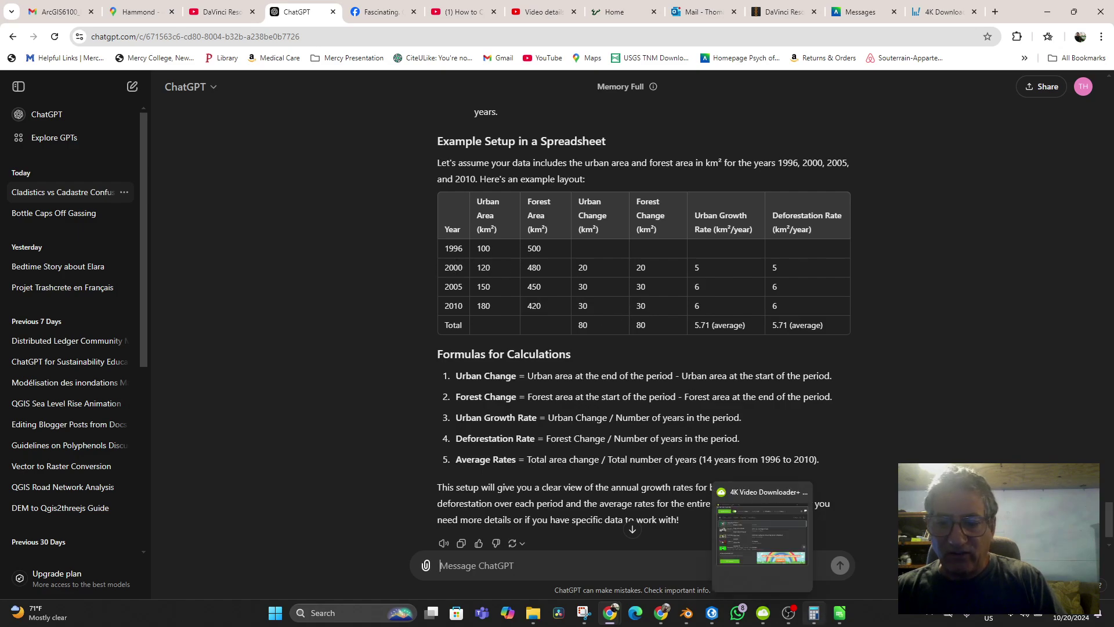
click(840, 612)
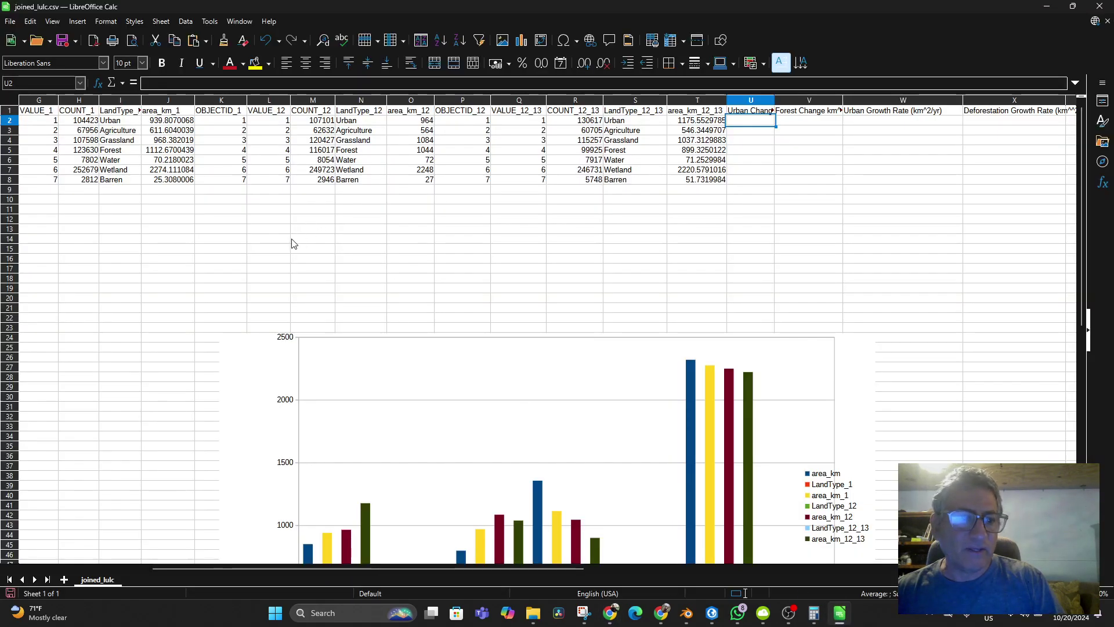
click(61, 579)
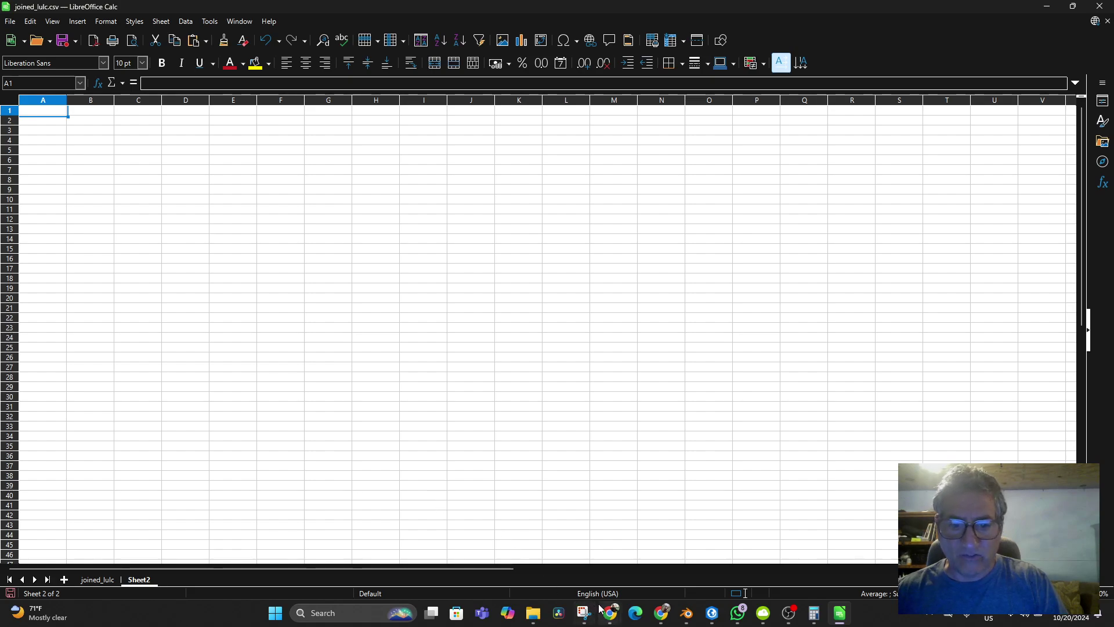
Check the column order in ChatGPT's example table and enter the headers "Year", "Urban Area" and "Forest Area" in A1:C1 of the new sheet
mouse_move(607, 616)
click(535, 570)
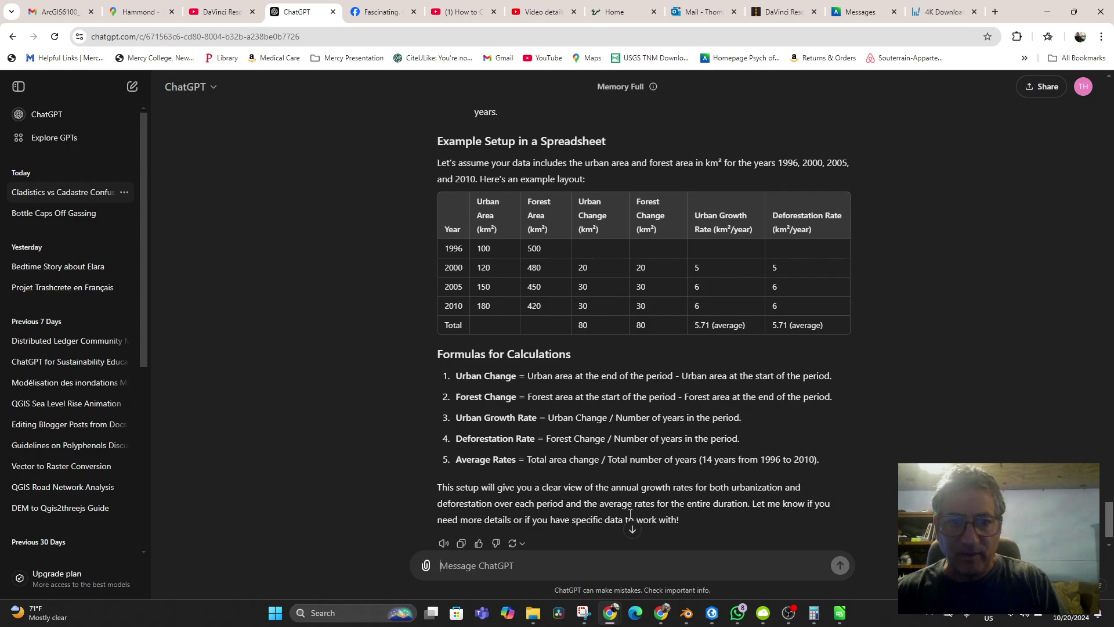
click(839, 620)
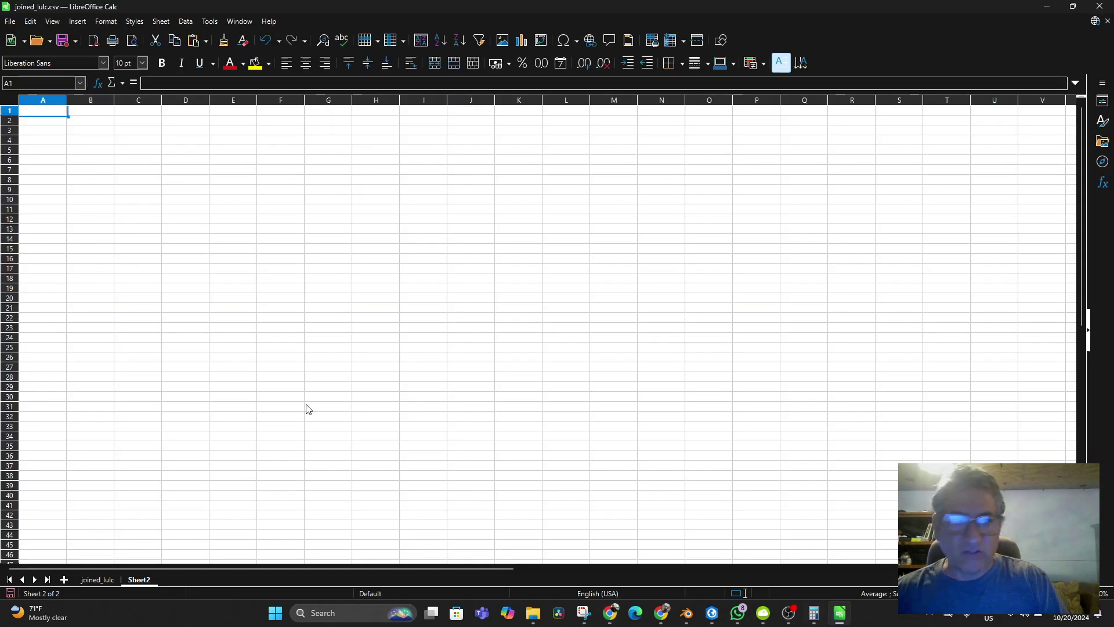
text(Year)
key(Tab)
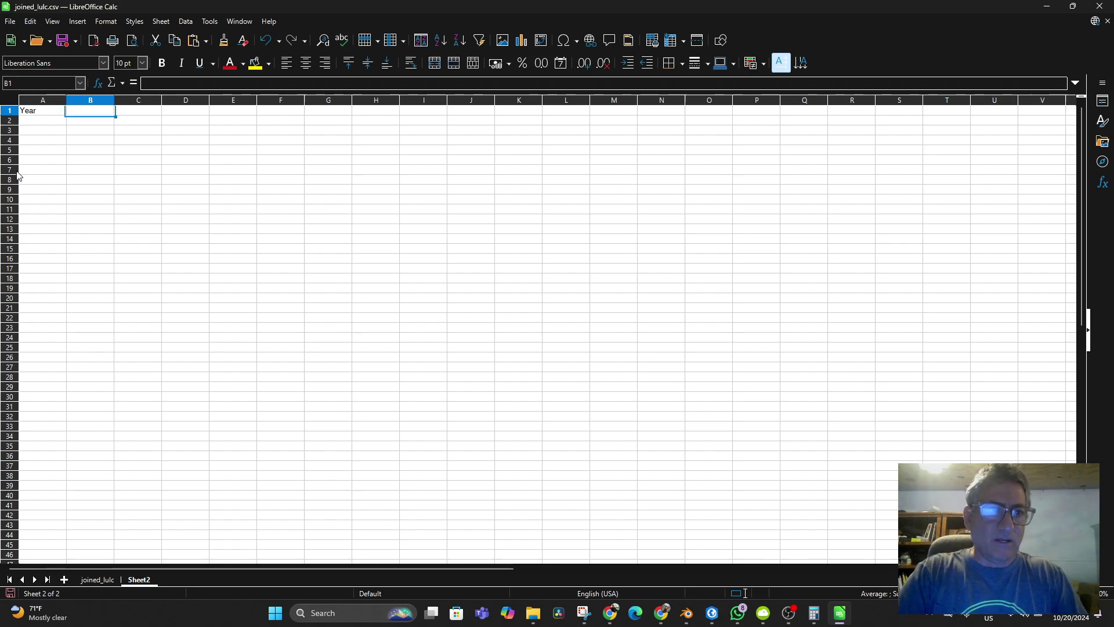
text(Urban Area)
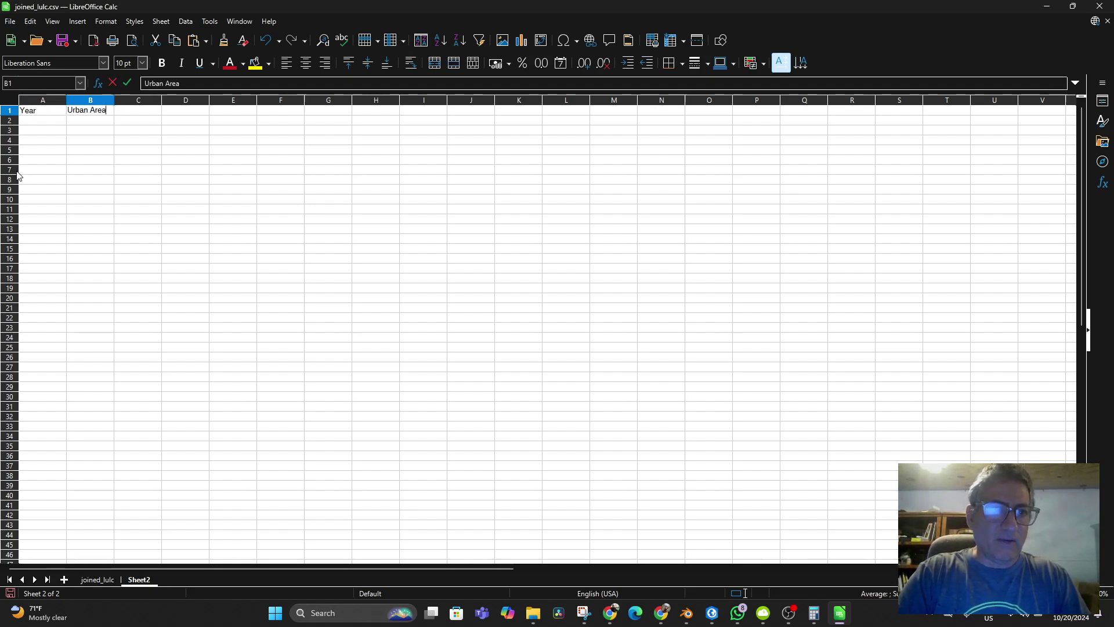
key(Tab)
text(Forest Area)
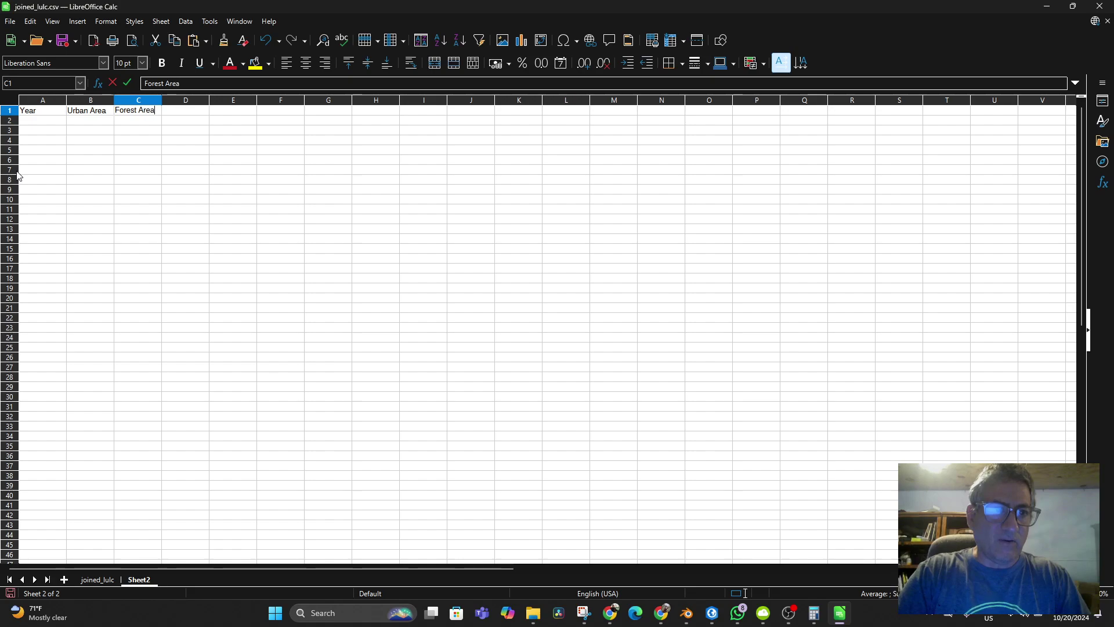
key(Tab)
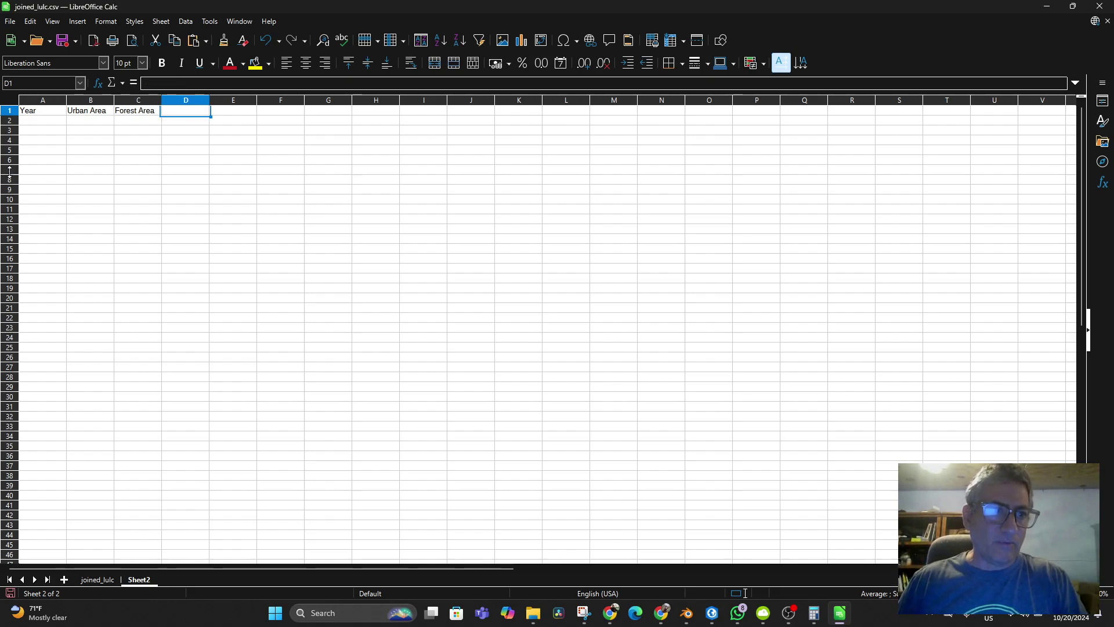
Enter the years 1996, 2001, 2006 and 2010 in cells A2 to A5 under the Year header
click(40, 123)
text(1996)
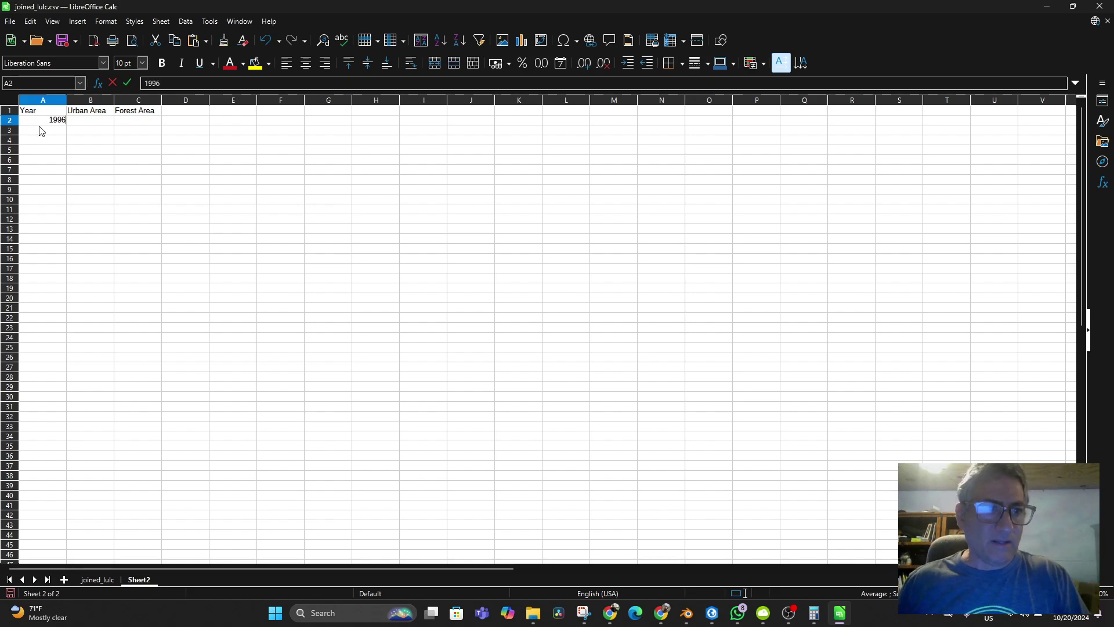
key(Return)
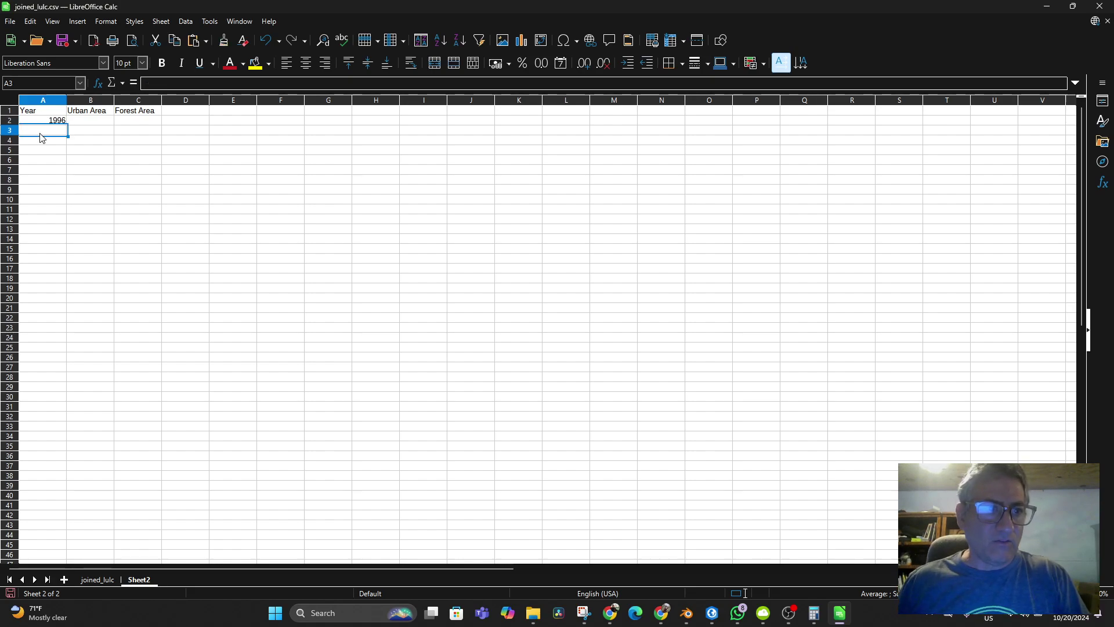
text(2001)
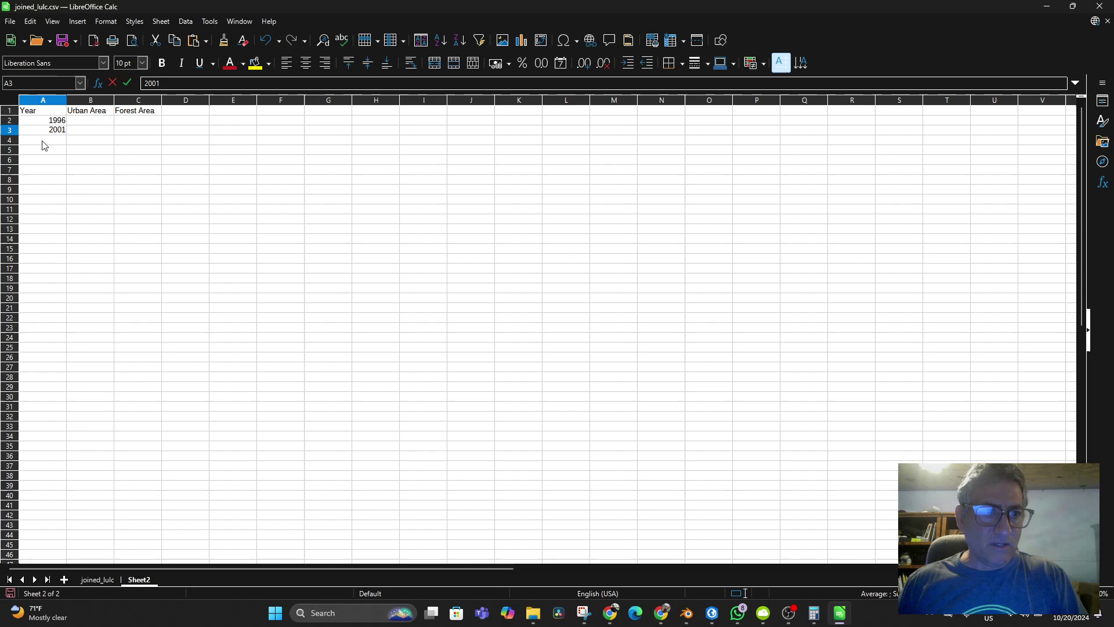
key(Return)
text(2)
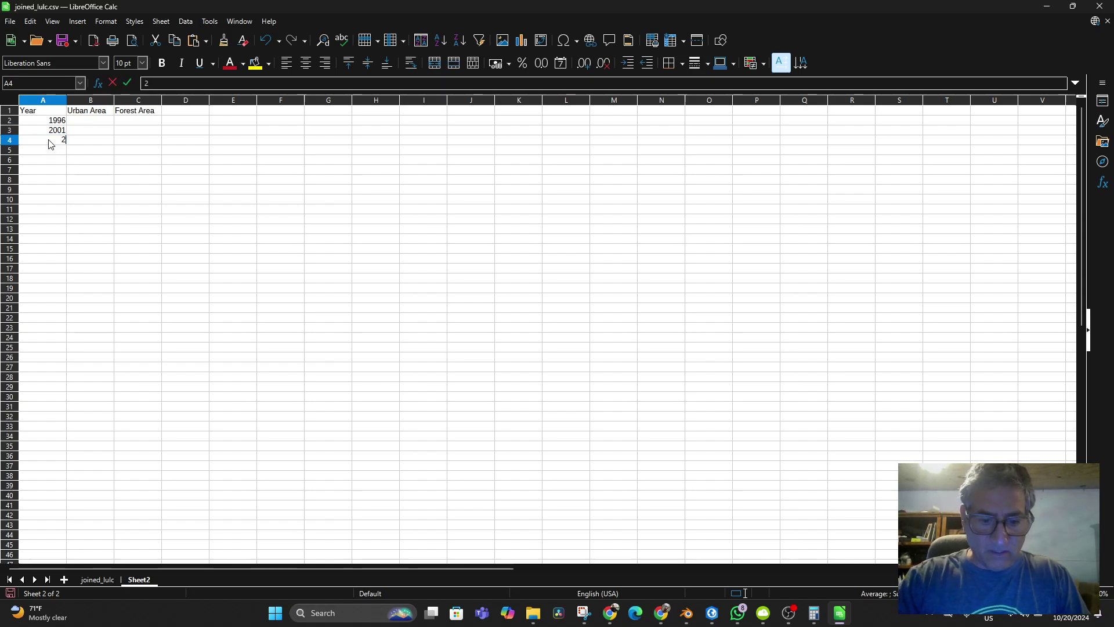
text(006)
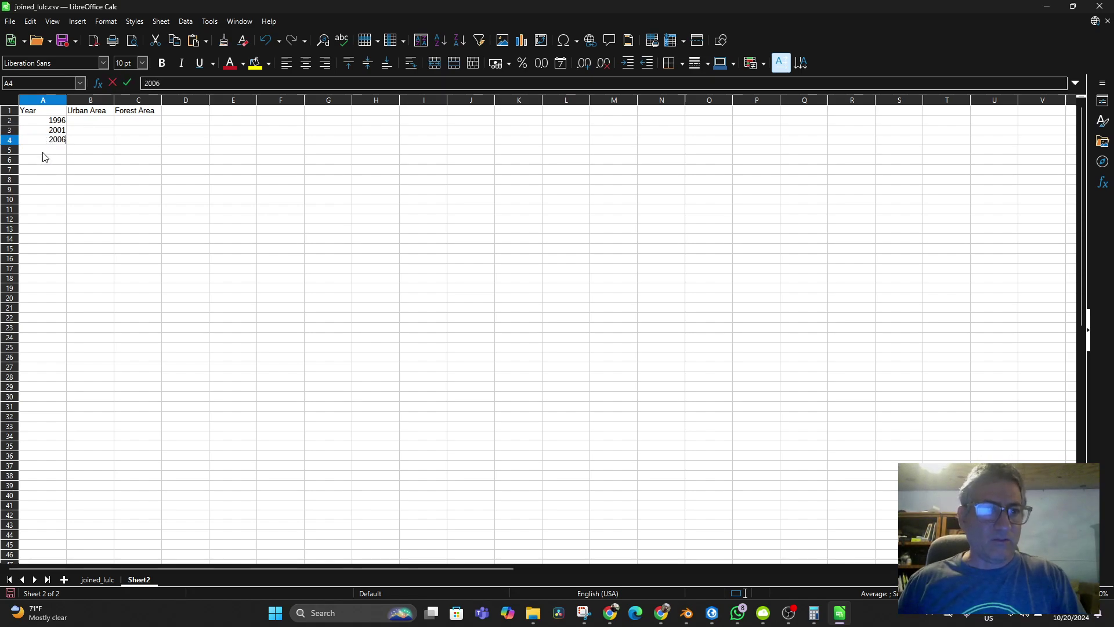
key(Return)
text(201)
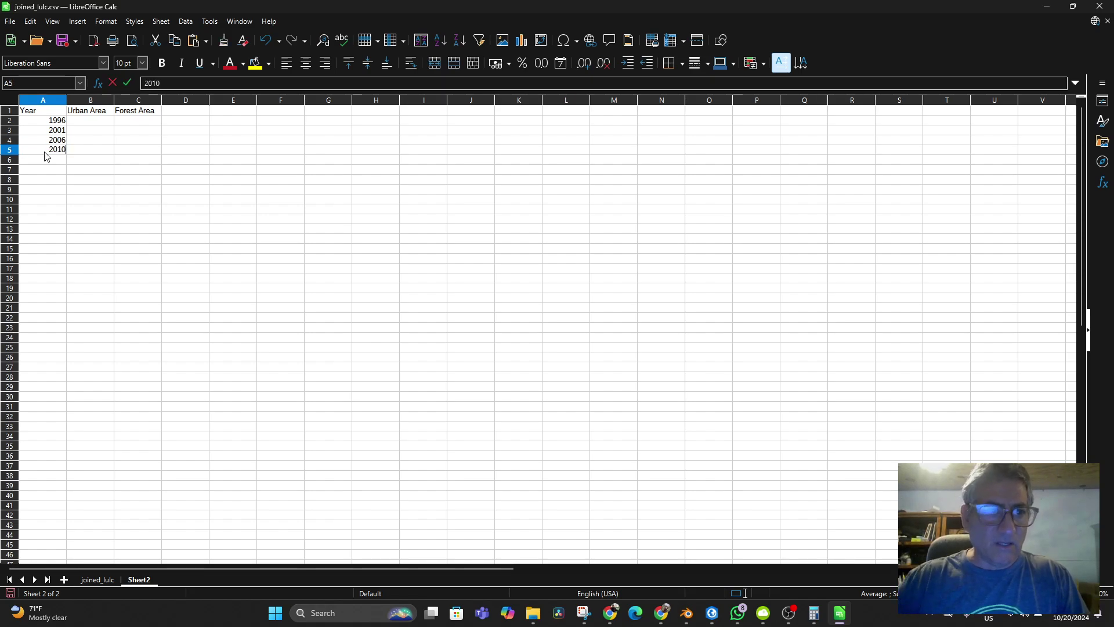
text(0)
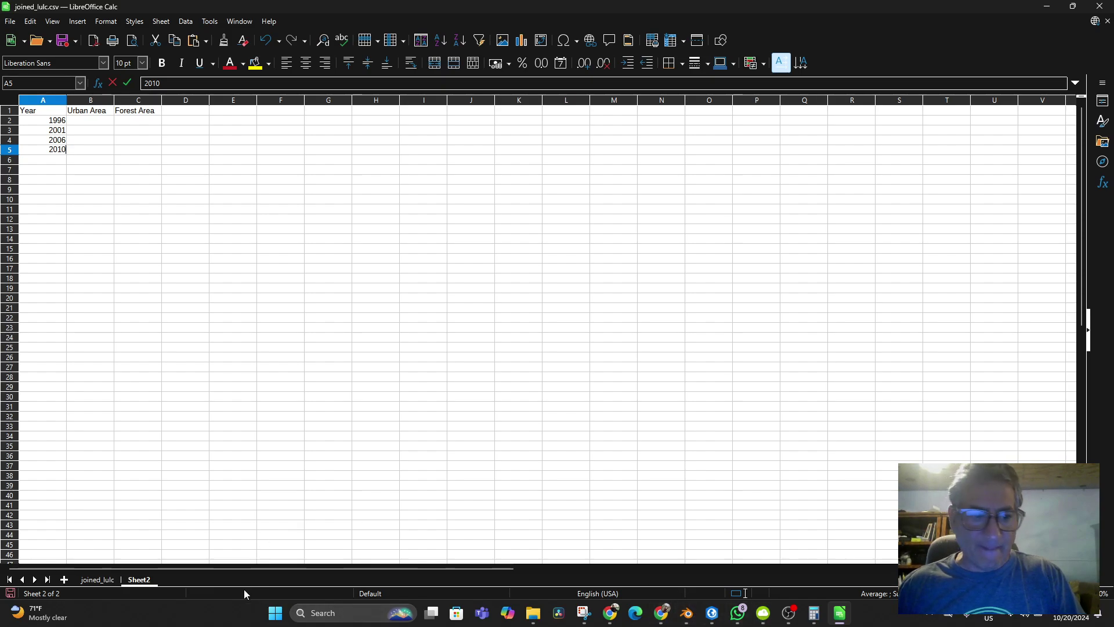
Check the change columns in ChatGPT's example table and enter the headers "Urban Change (km^2)" and "Forest Change (km^2)" in D1:E1 of Sheet2
click(98, 579)
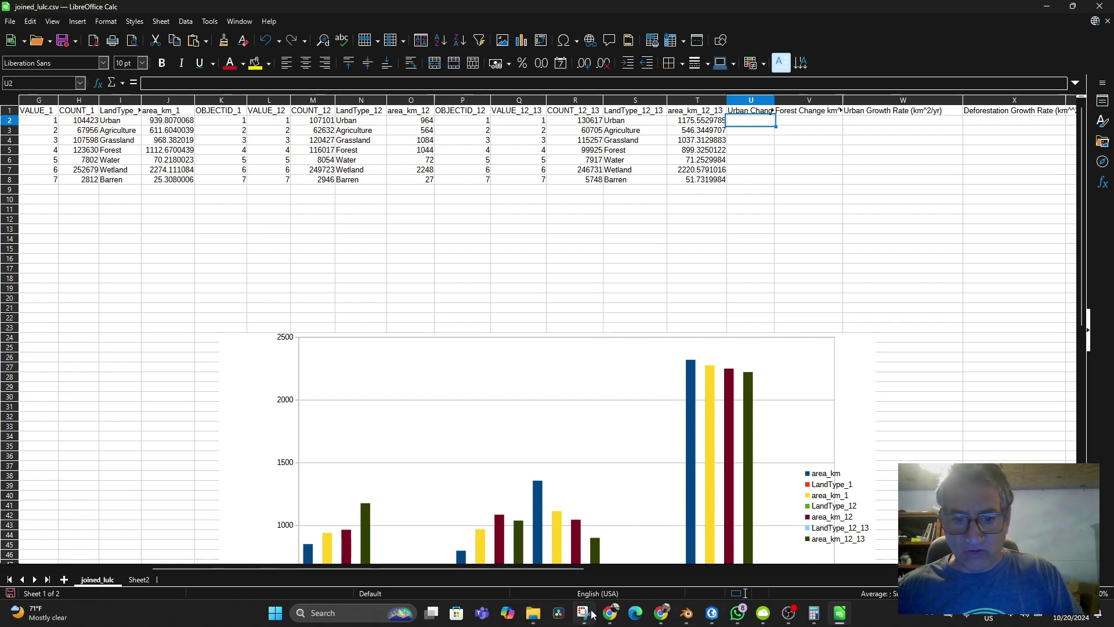
mouse_move(609, 613)
click(589, 584)
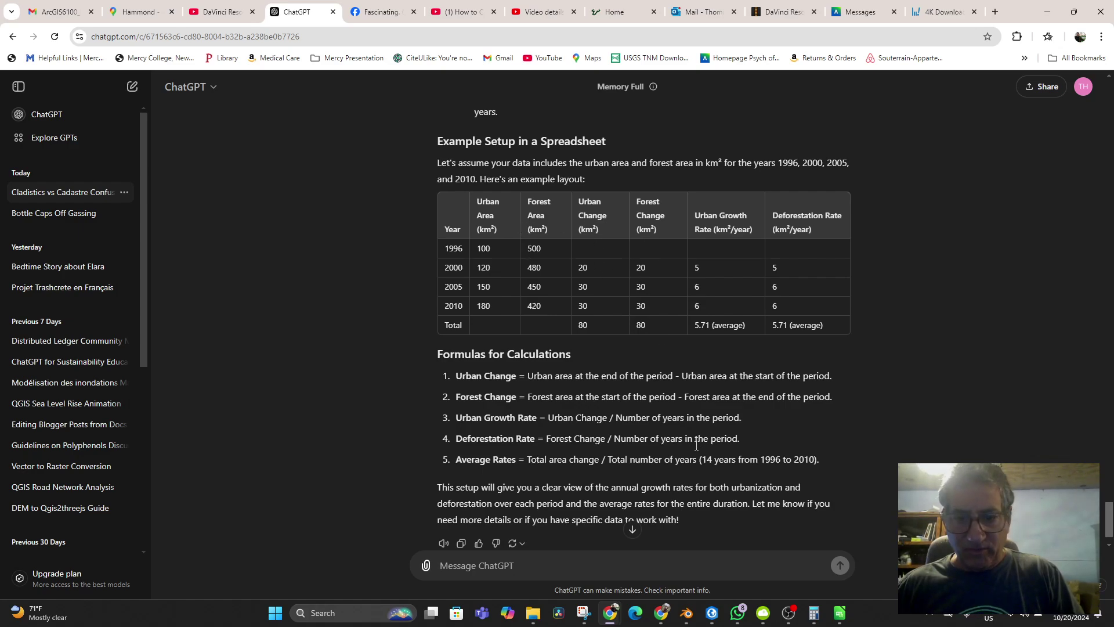
click(836, 552)
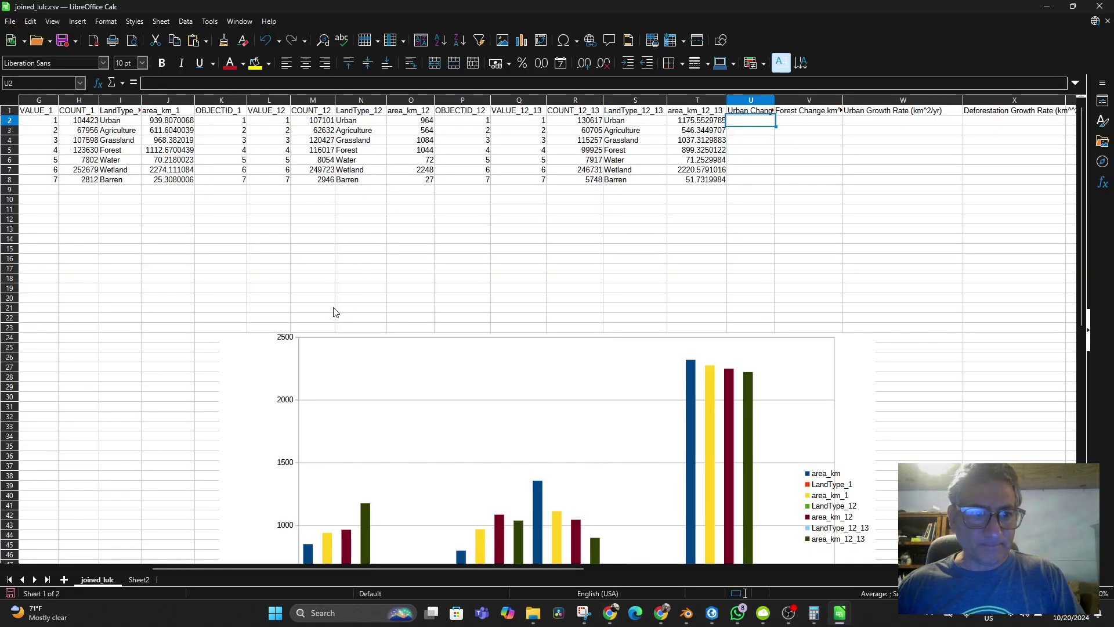
click(138, 579)
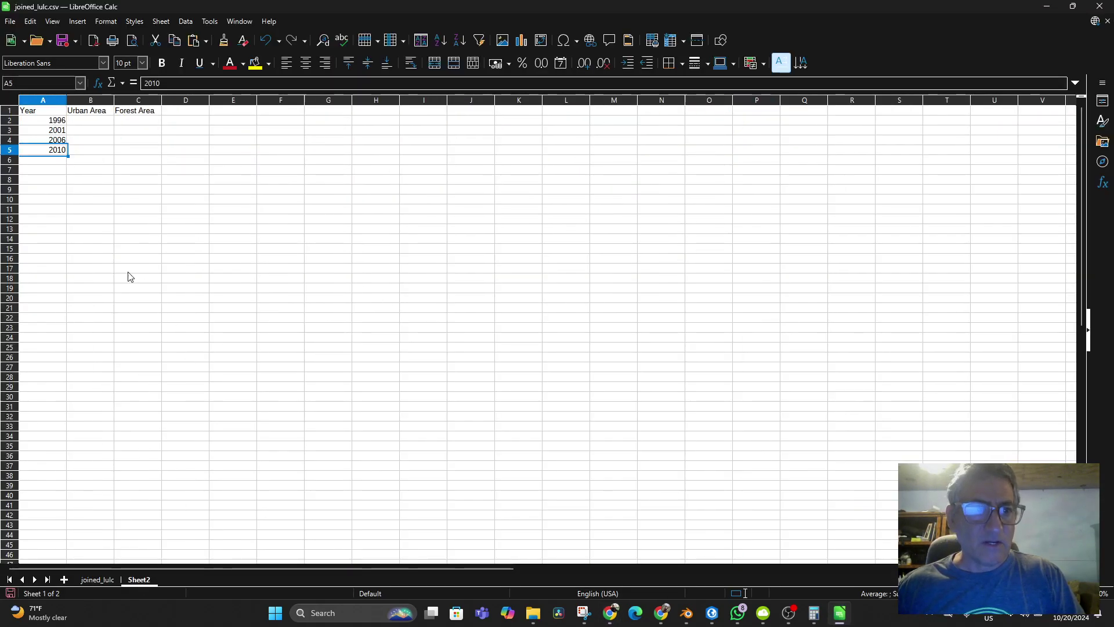
click(186, 113)
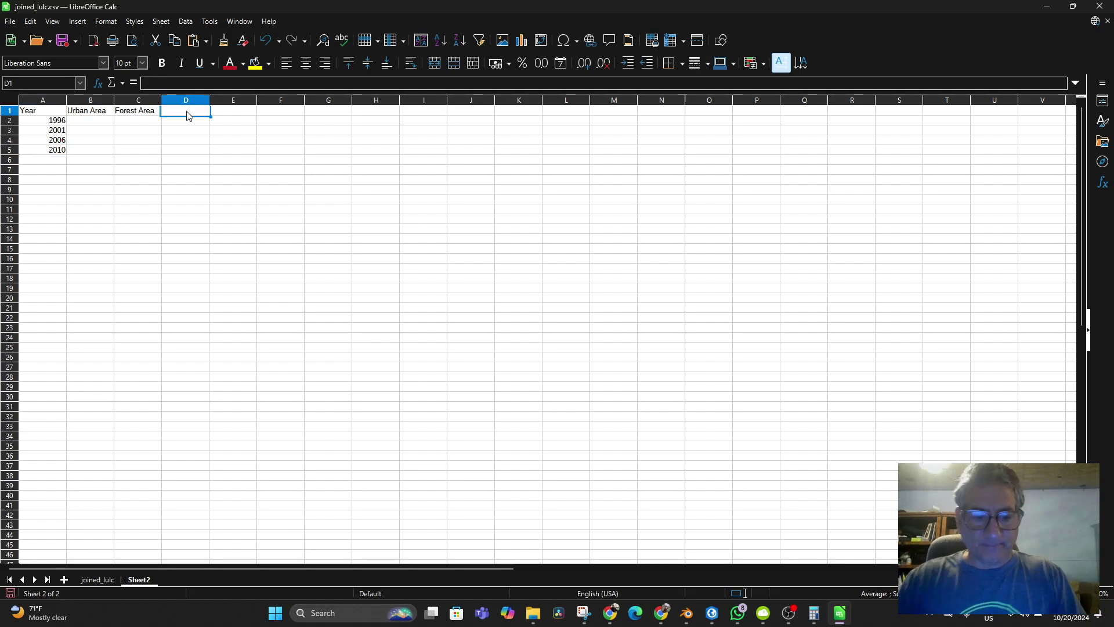
text(u)
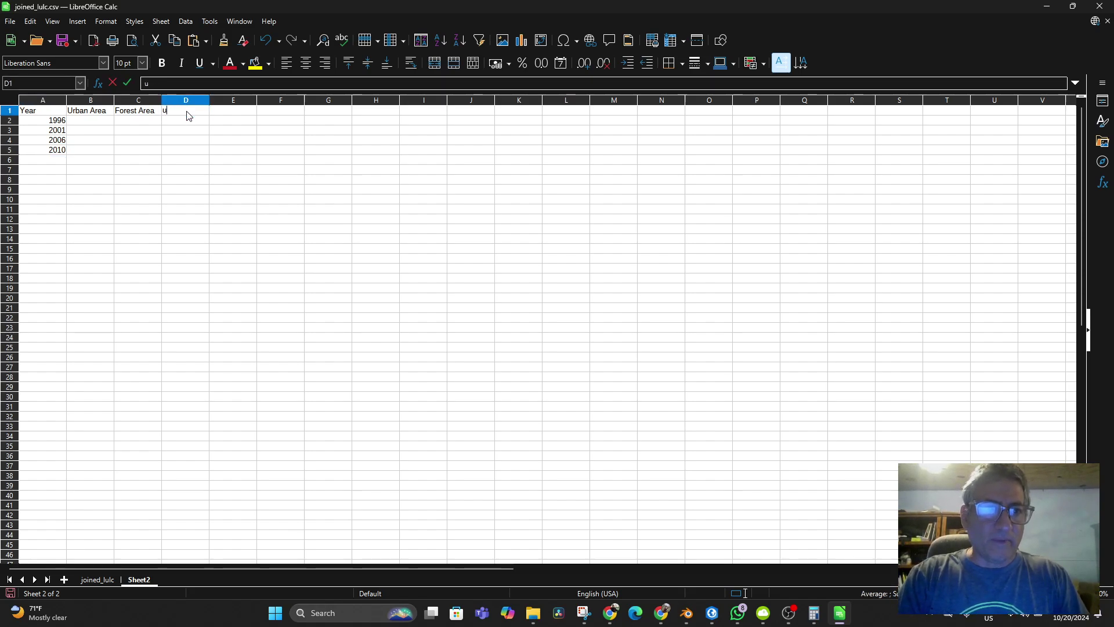
text(rban Change (km)
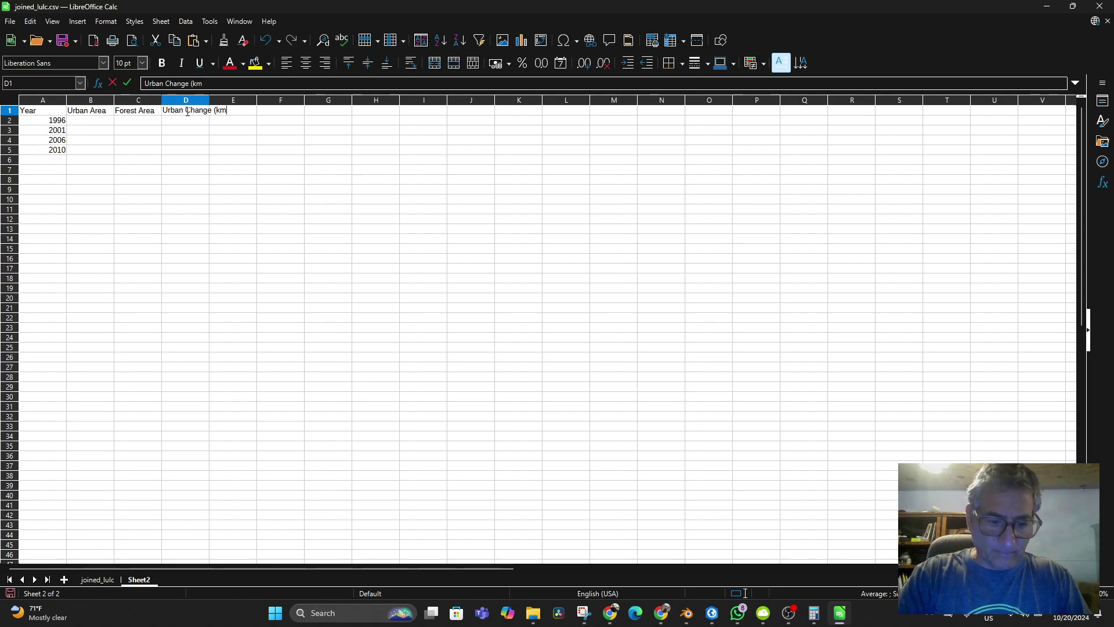
text(^2))
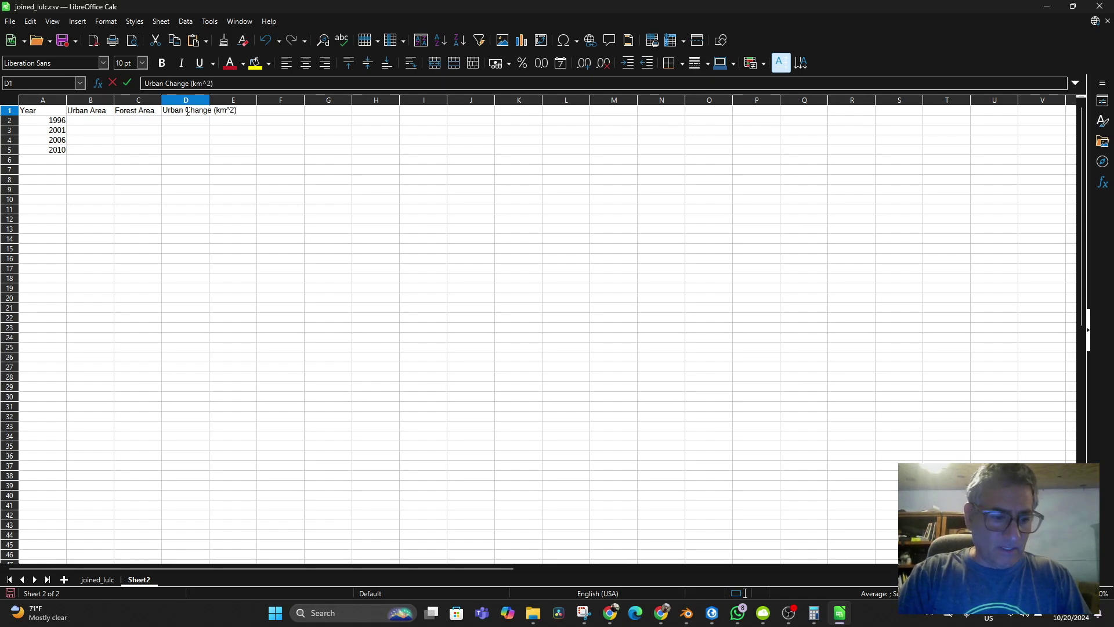
key(Tab)
text(Forest C)
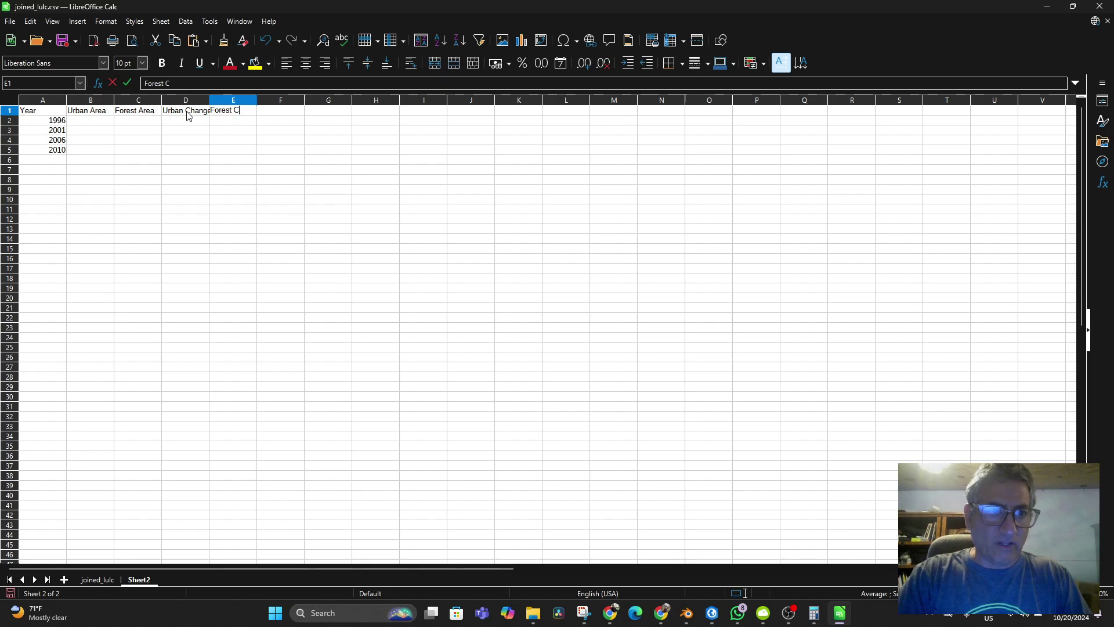
text(hange (km)
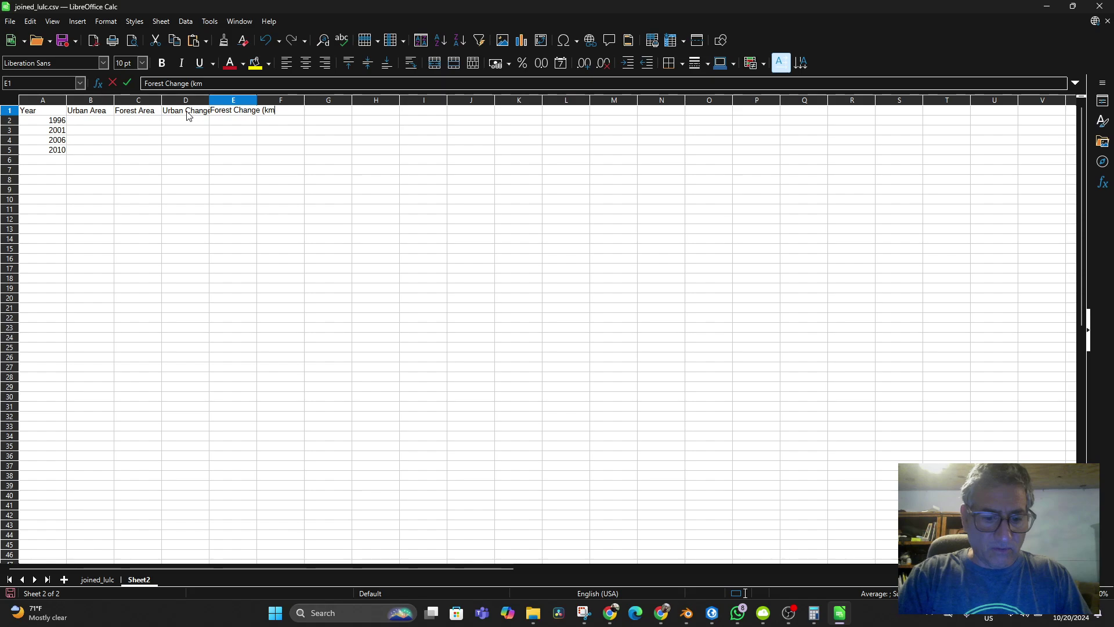
text(^2))
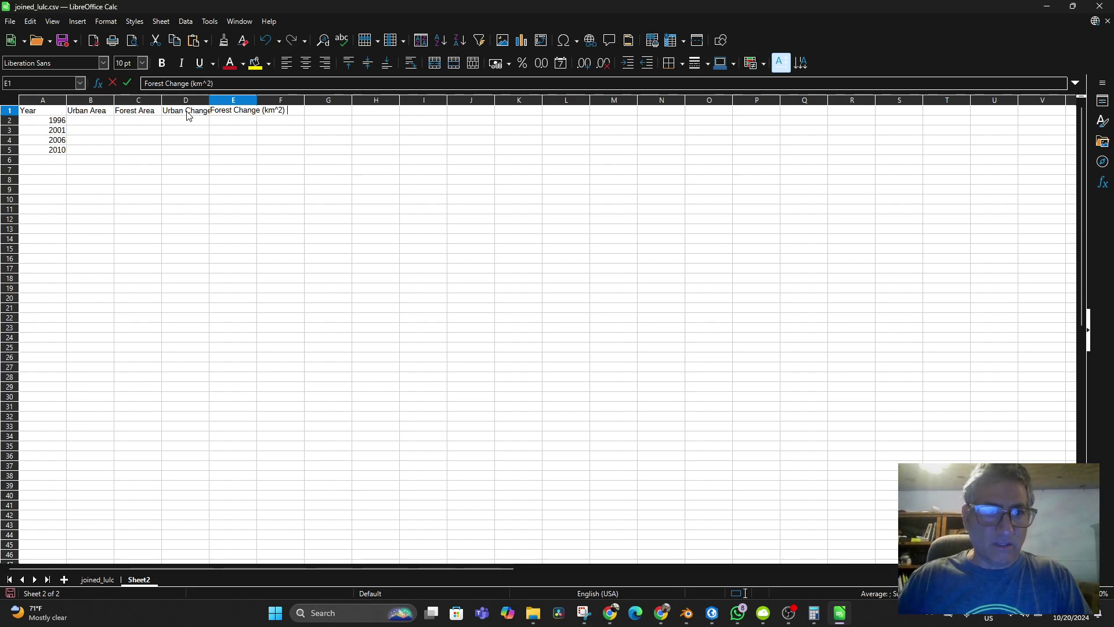
Widen columns E and D on Sheet2 for their change headers and return to the joined_lulc sheet
click(259, 102)
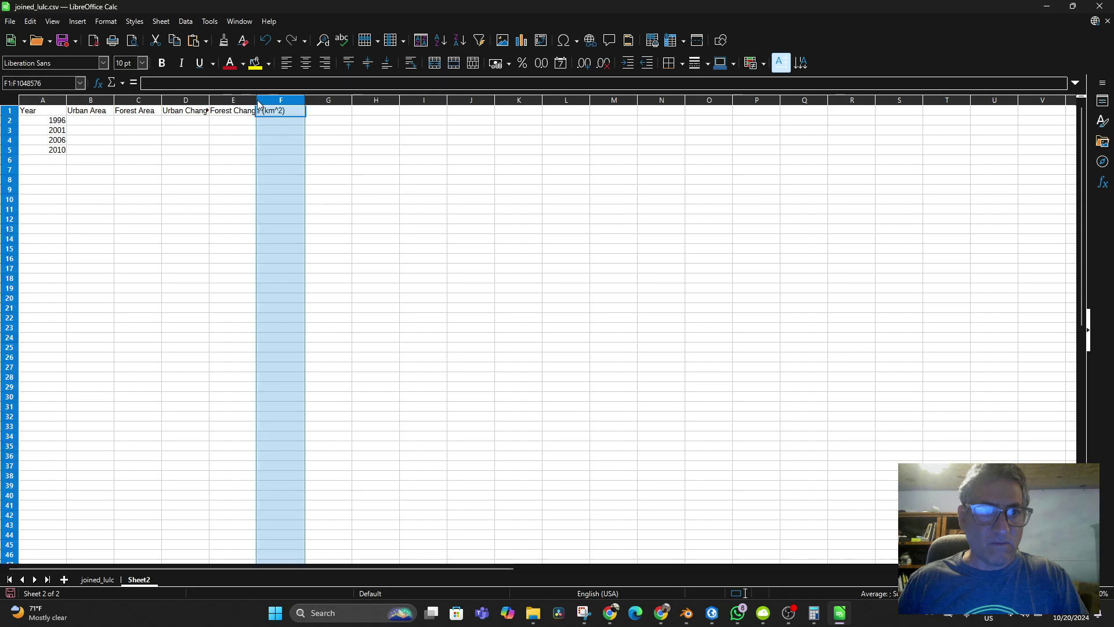
drag(256, 101, 291, 101)
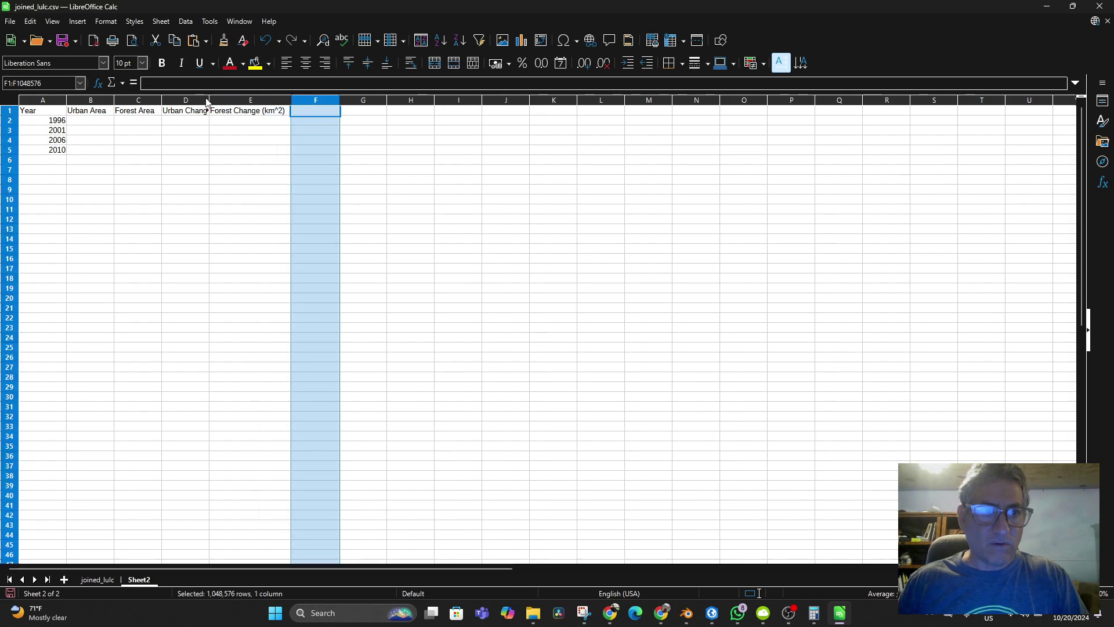
drag(211, 99, 311, 115)
click(277, 110)
click(342, 101)
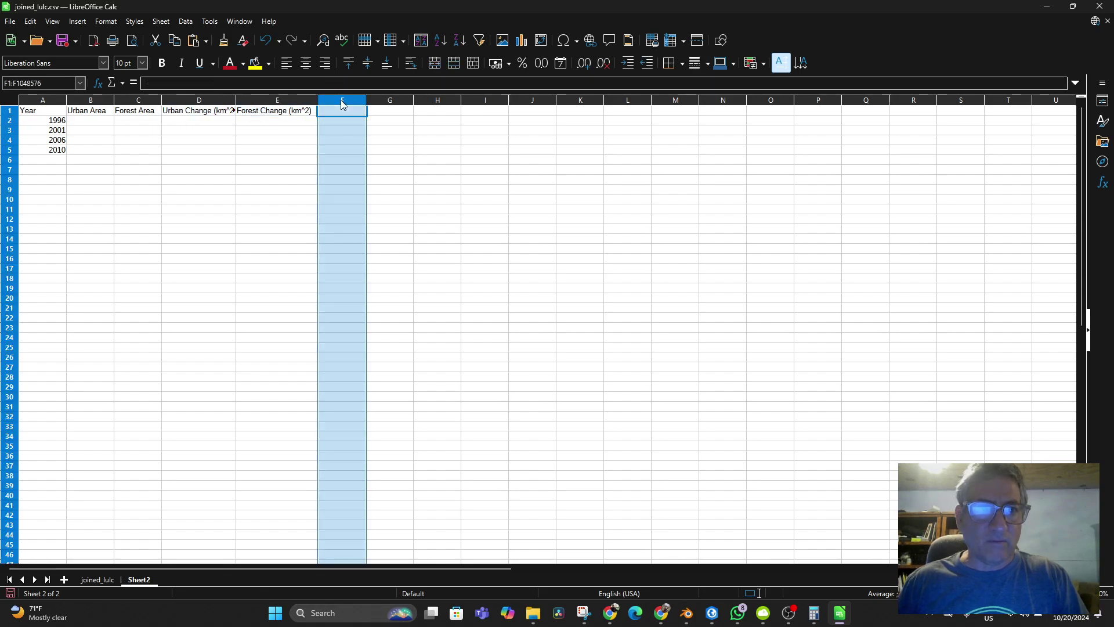
double_click(339, 111)
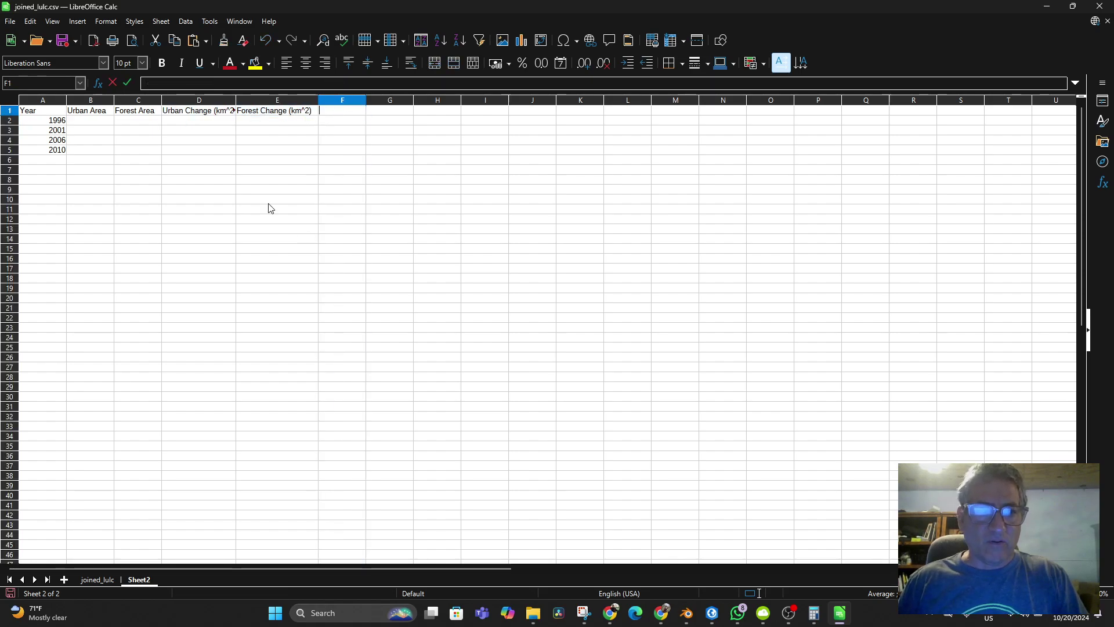
click(94, 579)
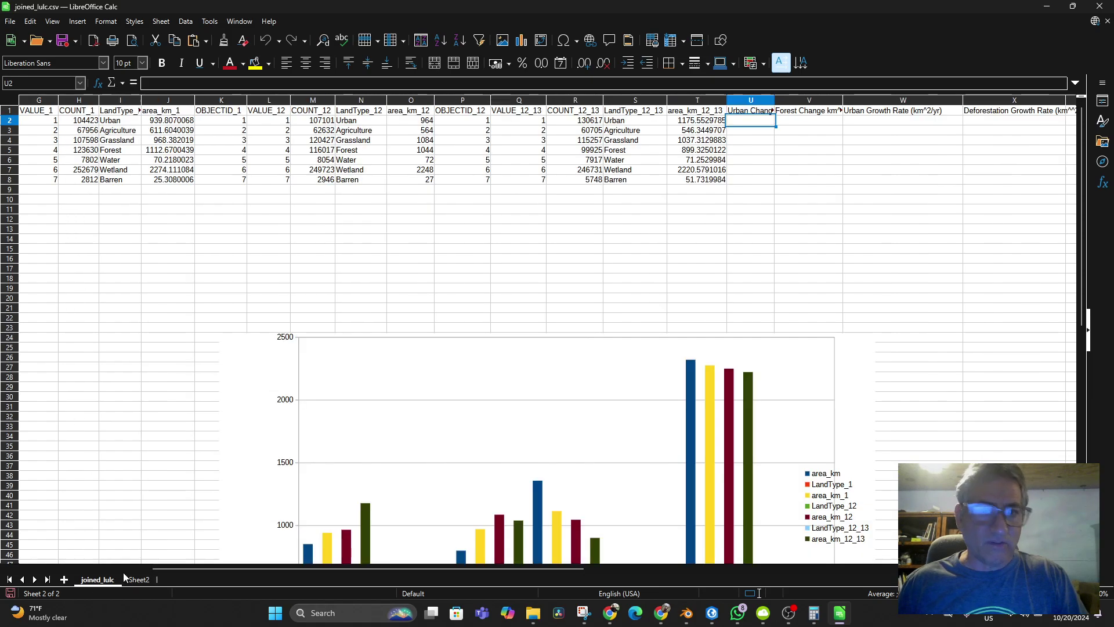
click(805, 113)
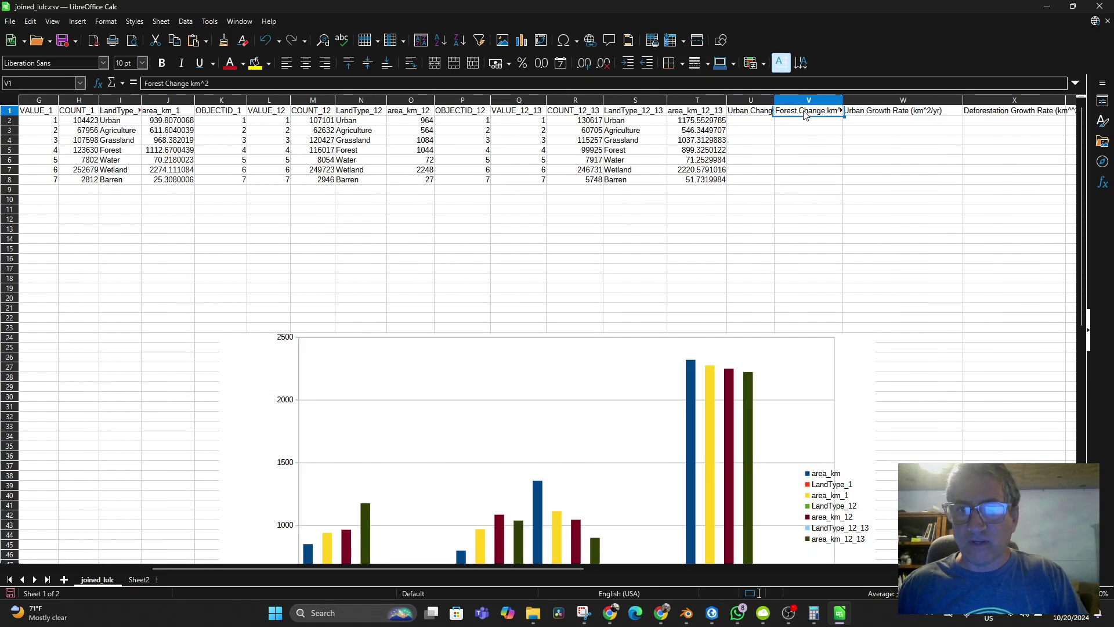
double_click(805, 112)
triple_click(805, 110)
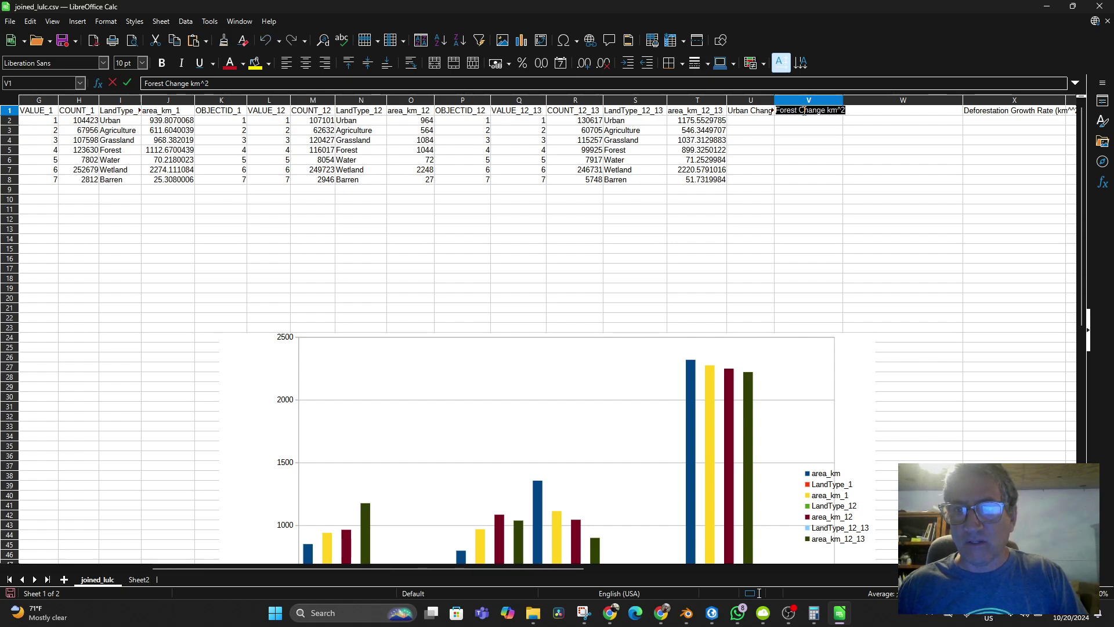
click(807, 123)
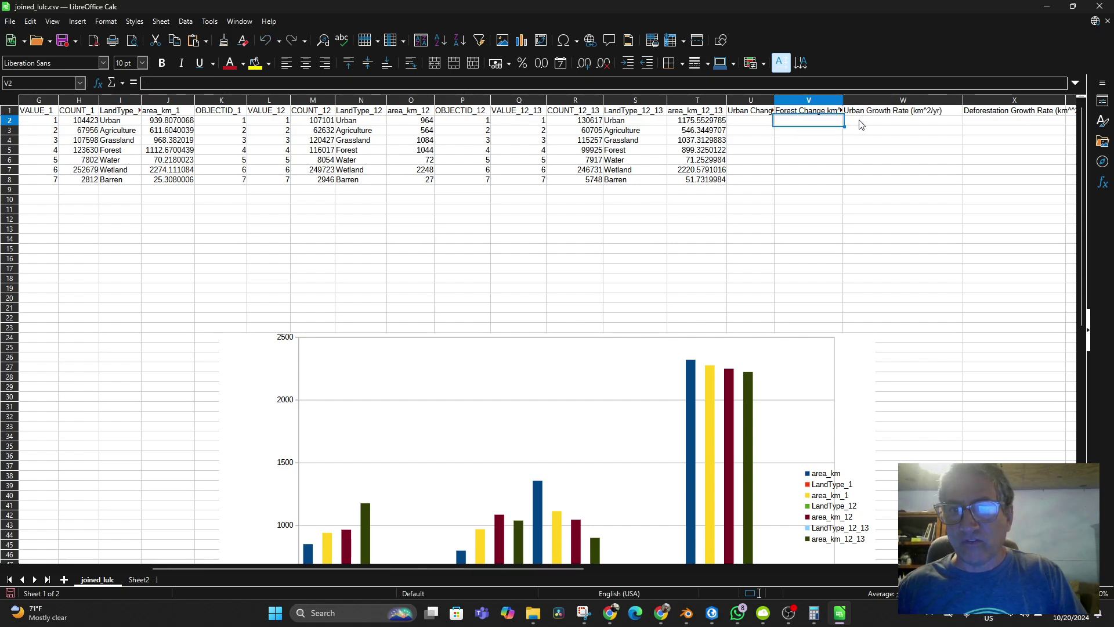
double_click(887, 112)
triple_click(886, 112)
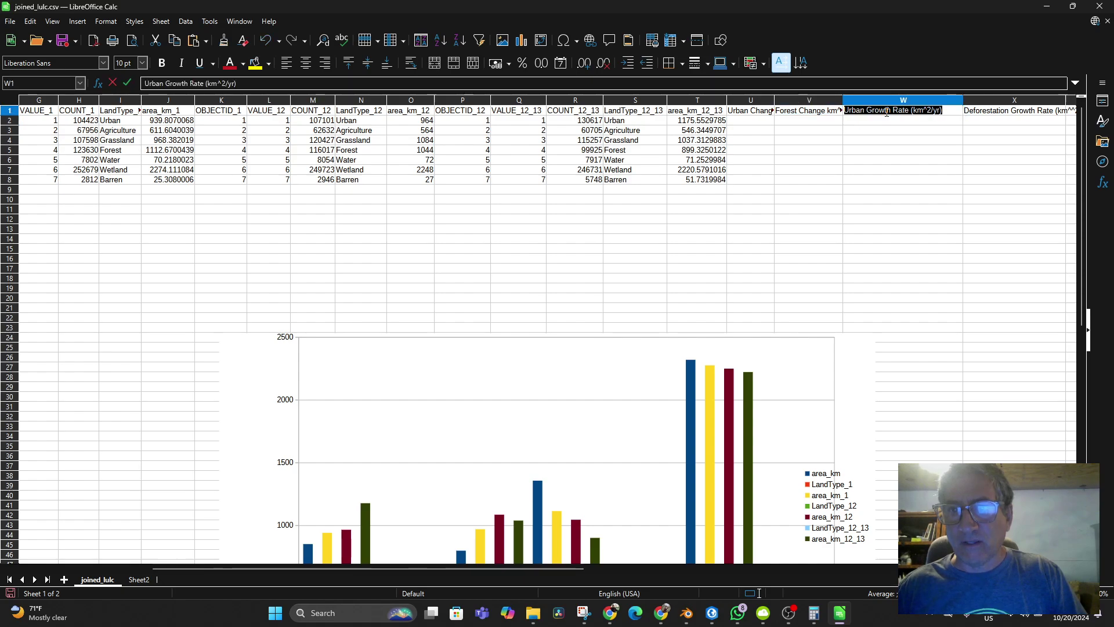
right_click(887, 112)
click(918, 133)
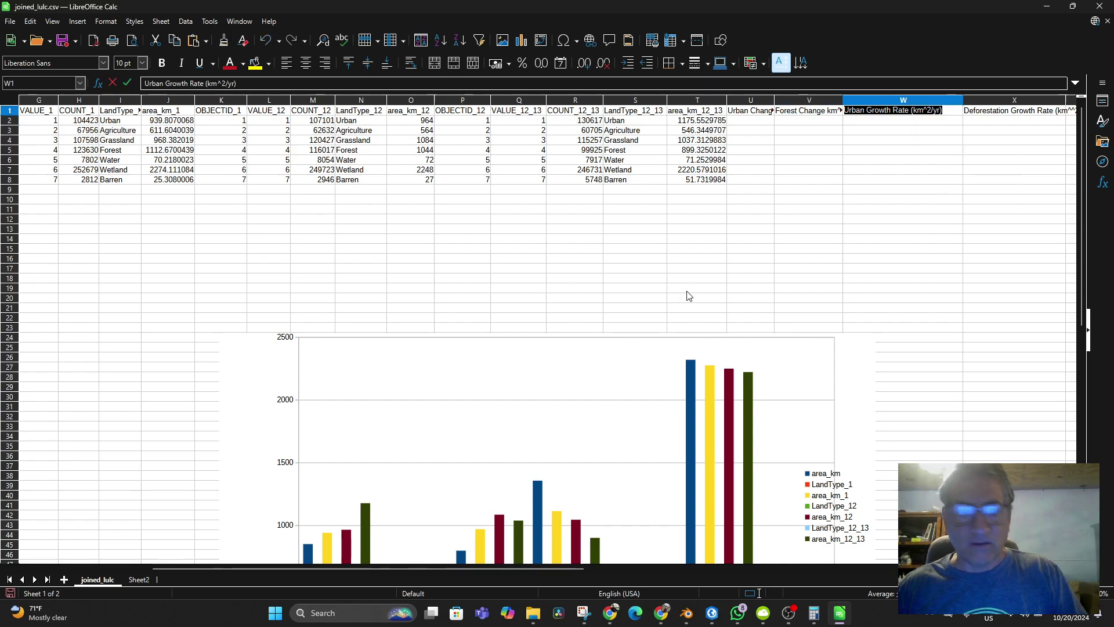
click(916, 160)
Copy the urban and deforestation growth rate headers from W1:X1 of joined_lulc to F1:G1 of Sheet2 and widen both columns
click(891, 116)
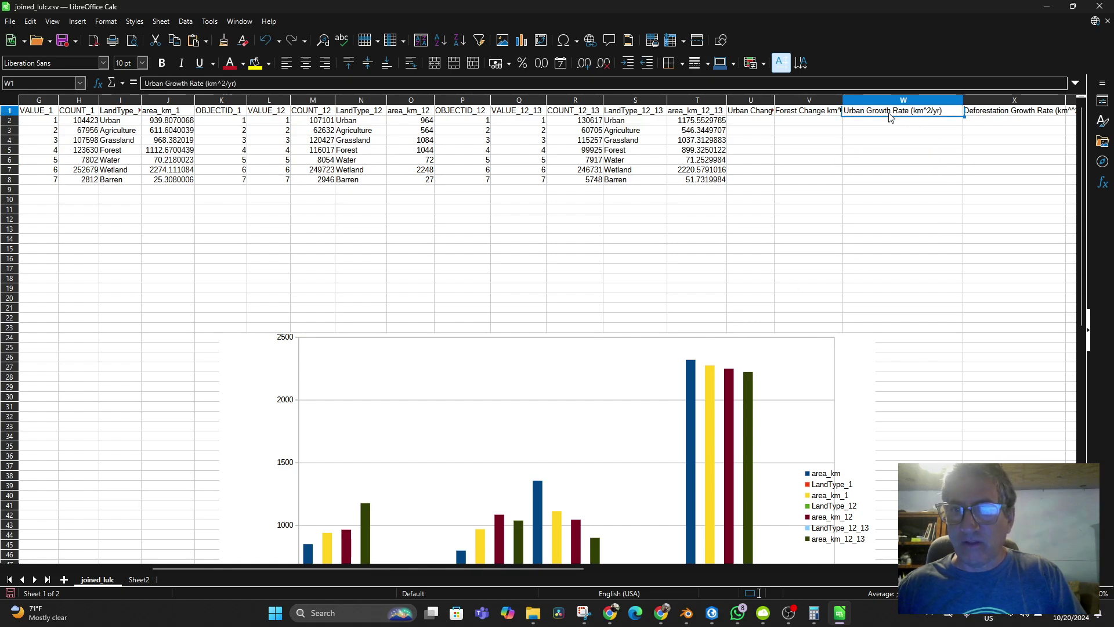
shift+click(984, 117)
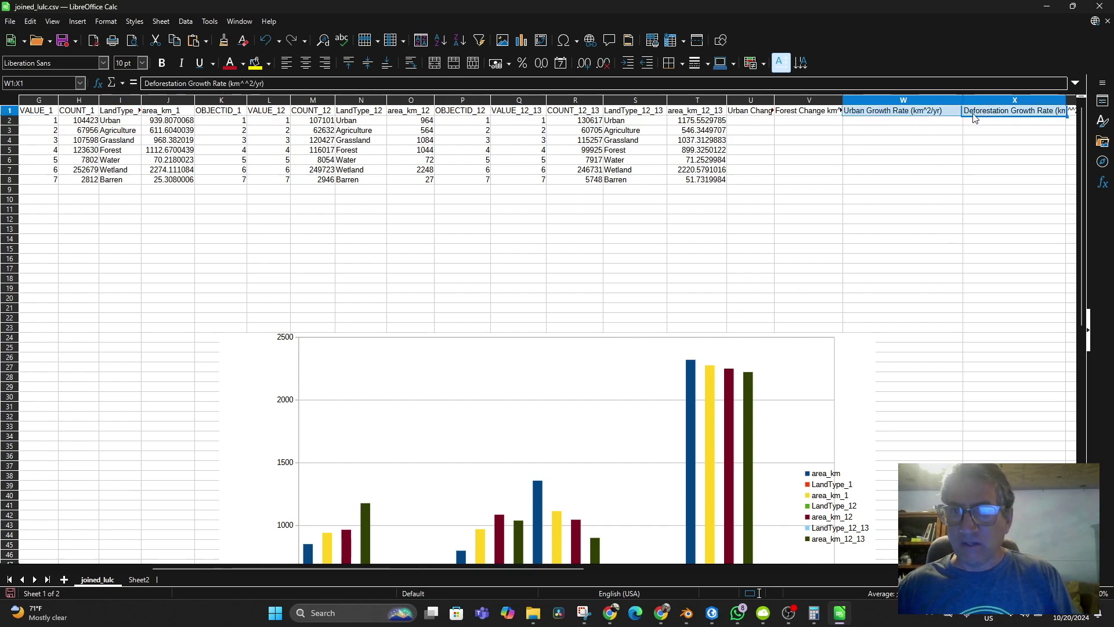
right_click(935, 112)
click(945, 130)
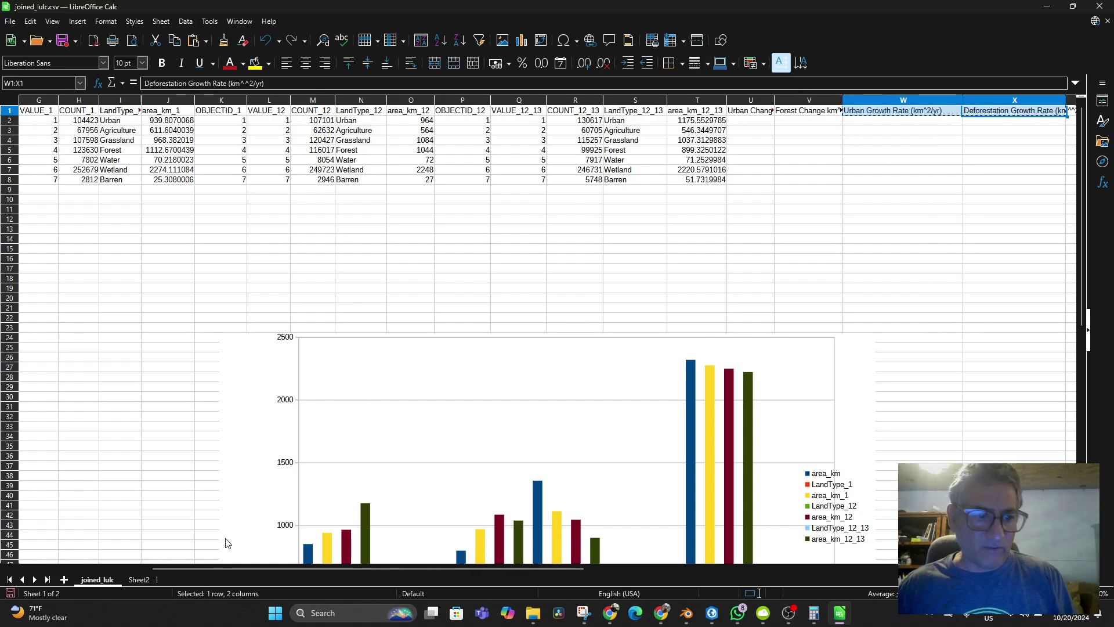
click(146, 582)
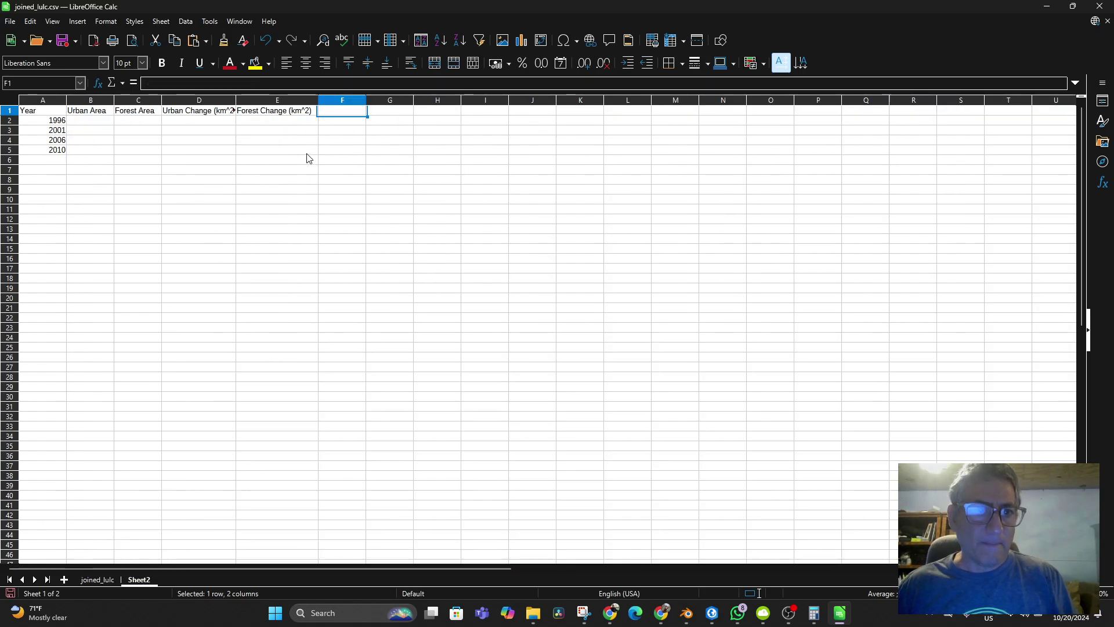
right_click(356, 121)
click(381, 150)
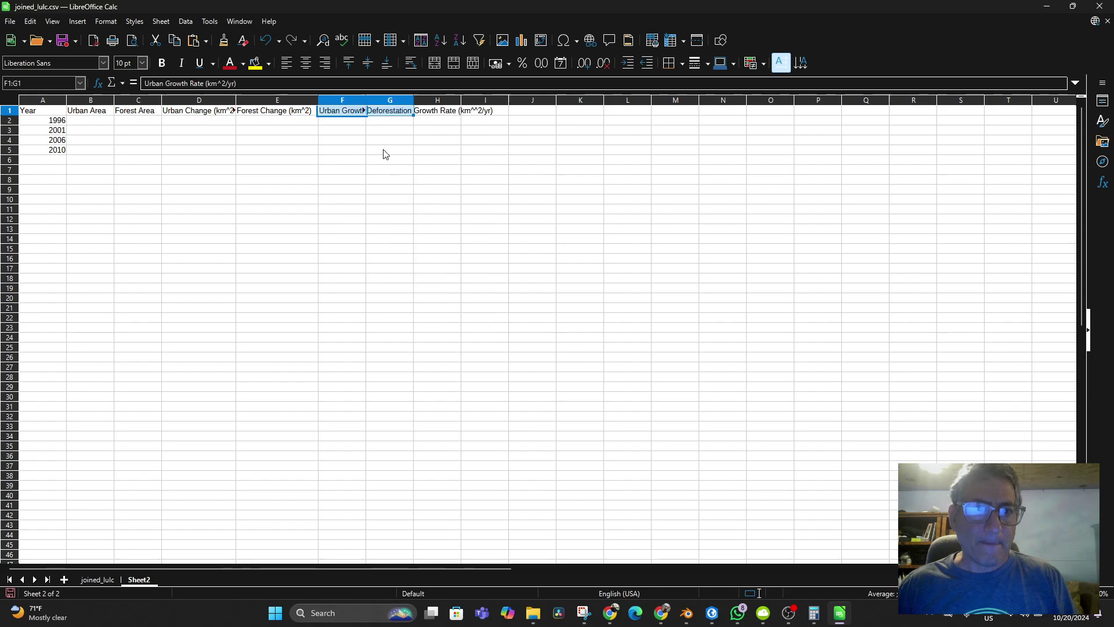
click(386, 130)
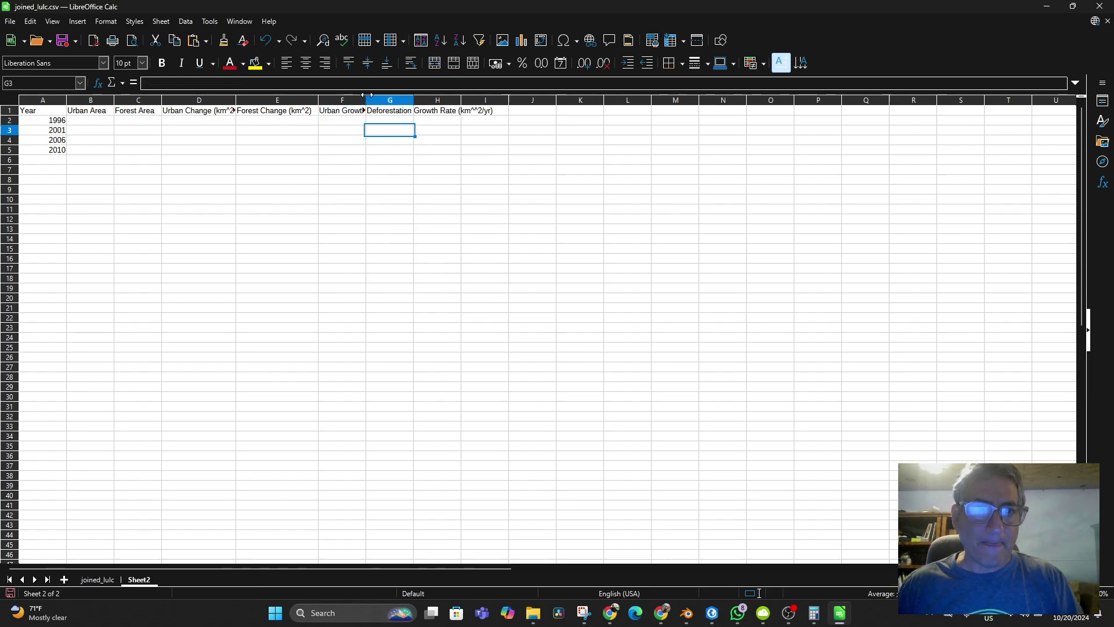
drag(367, 95, 578, 103)
Widen the area_km_1 column on the joined_lulc sheet and copy the Urban area value from J2
click(91, 122)
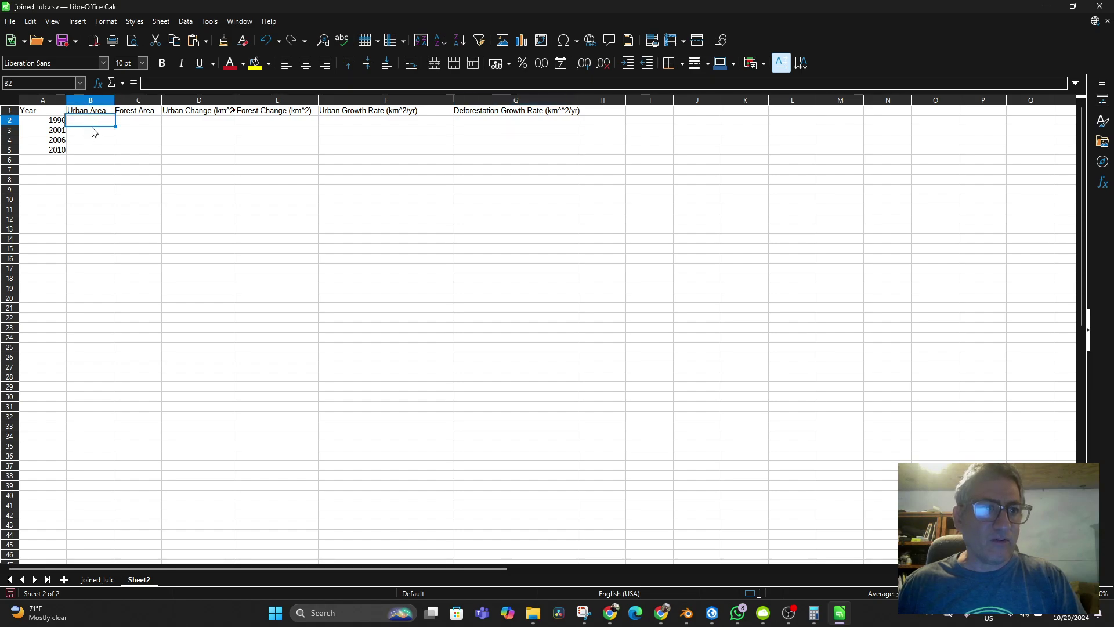
click(92, 579)
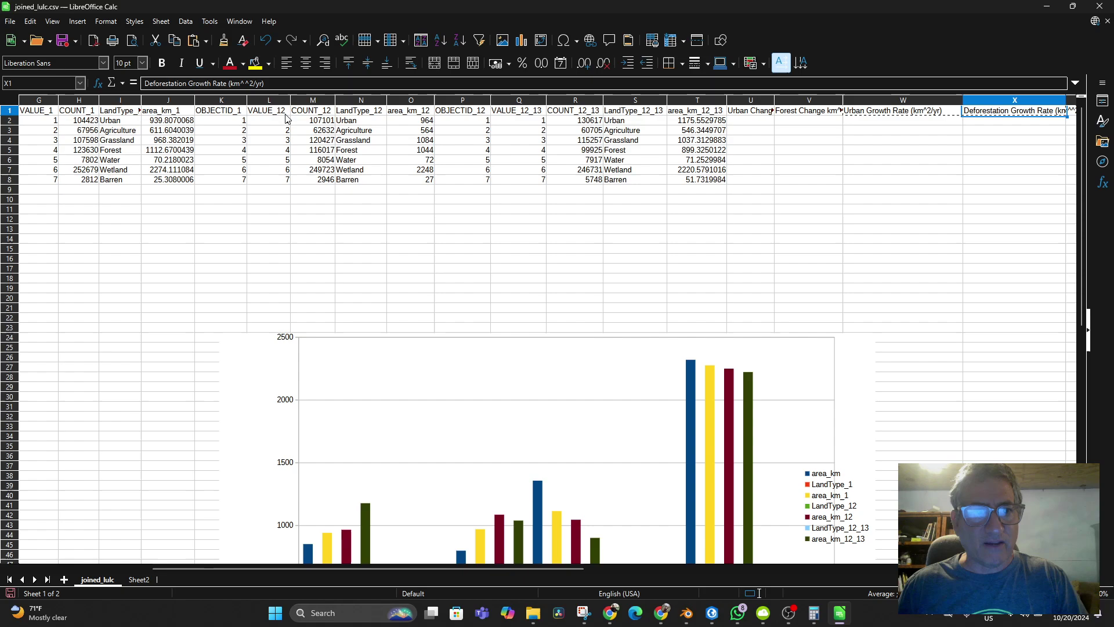
drag(195, 99, 218, 93)
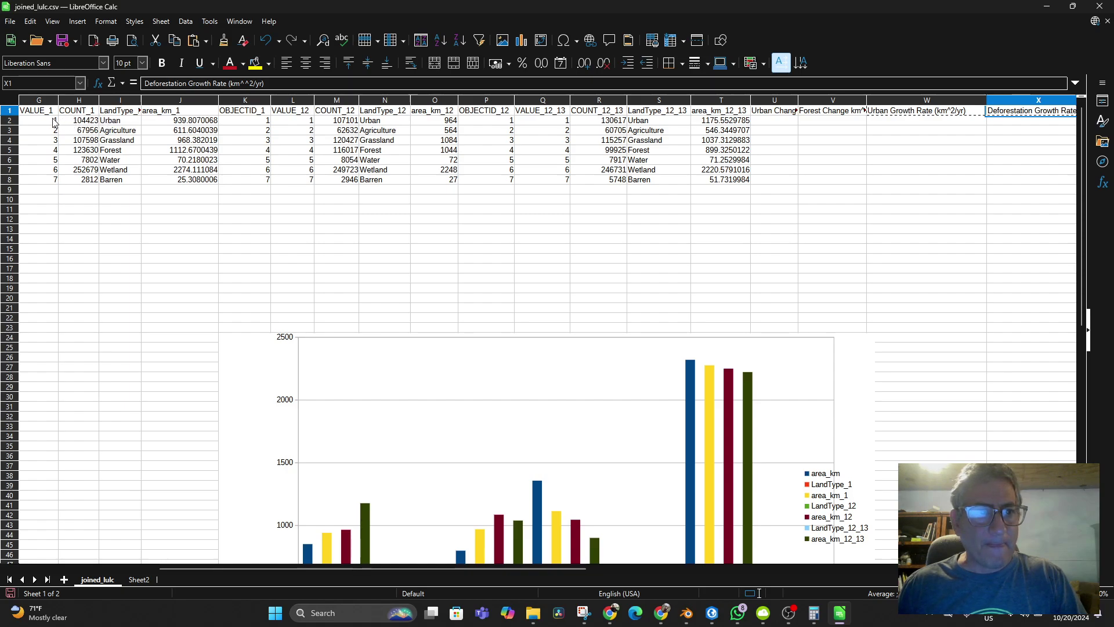
right_click(180, 123)
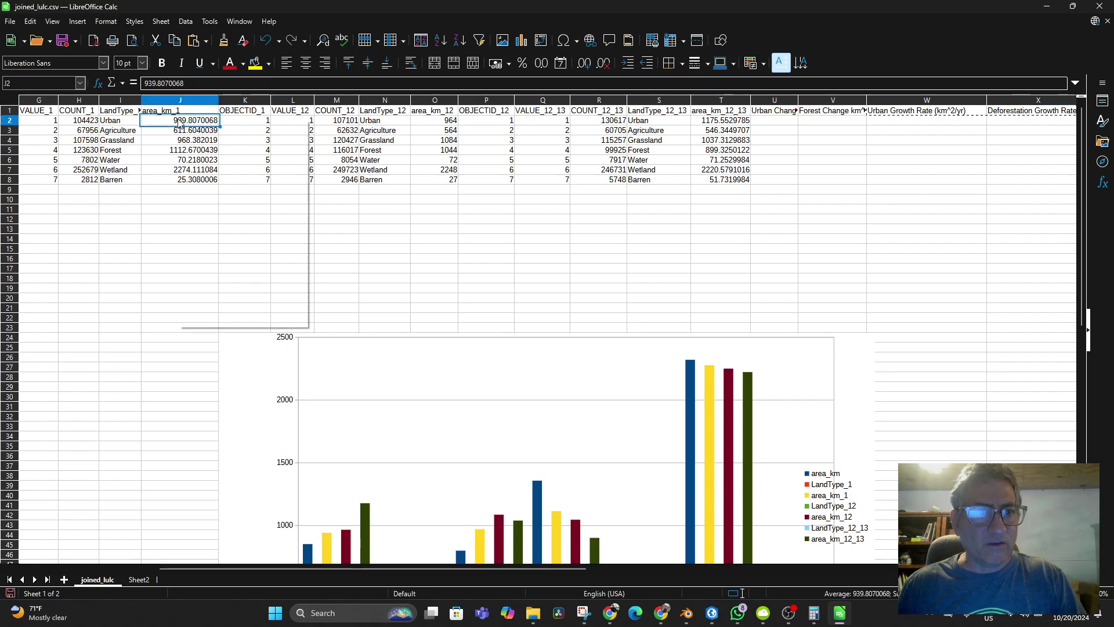
click(199, 140)
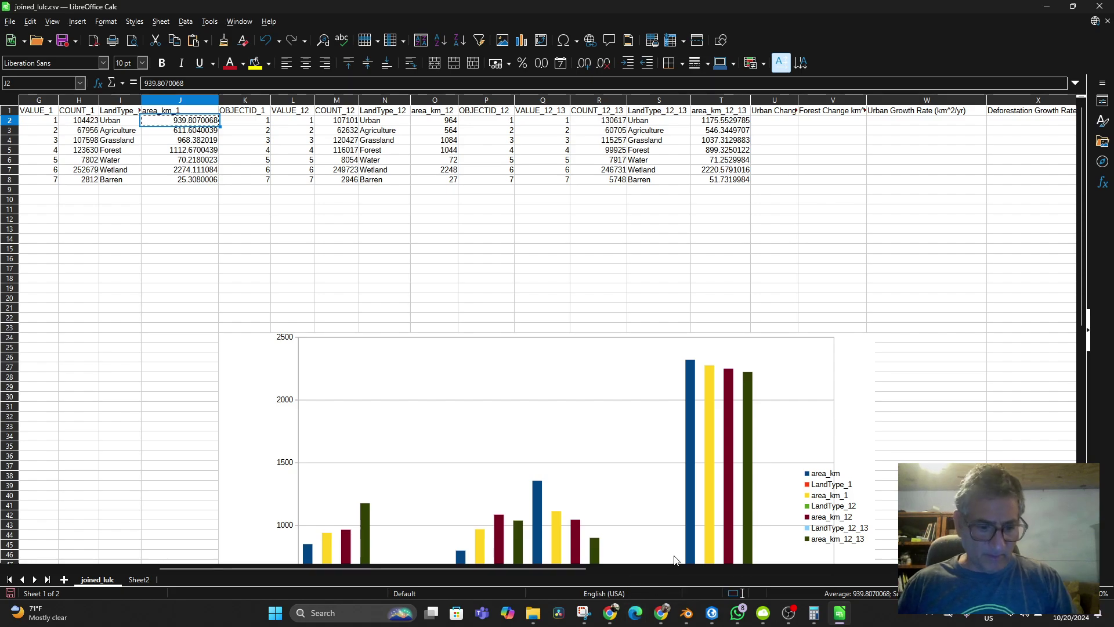
click(209, 21)
click(167, 138)
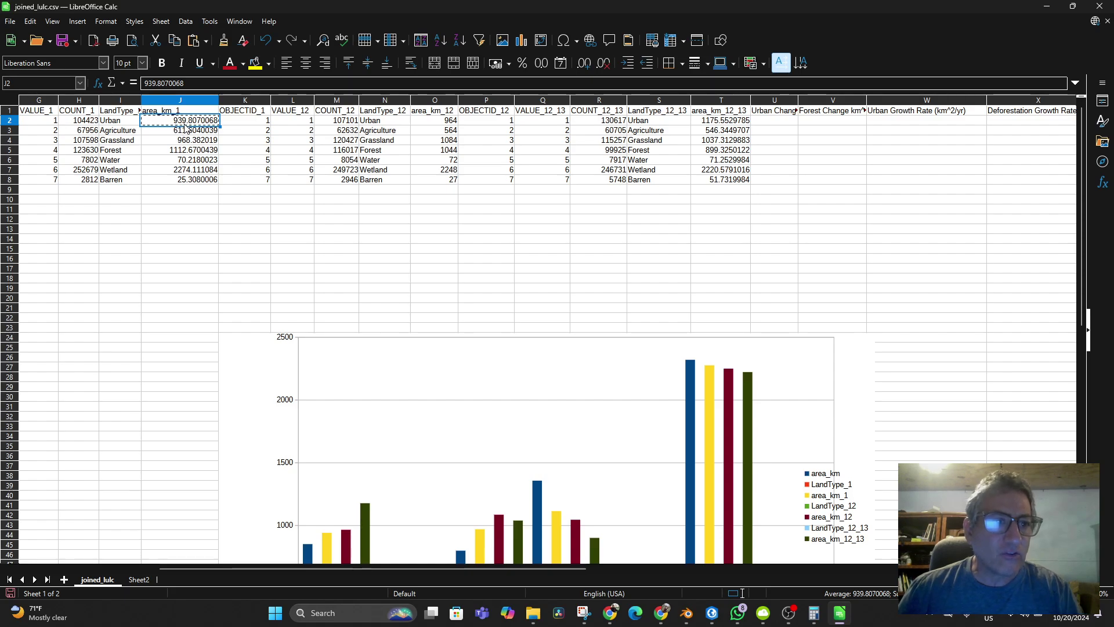
right_click(183, 124)
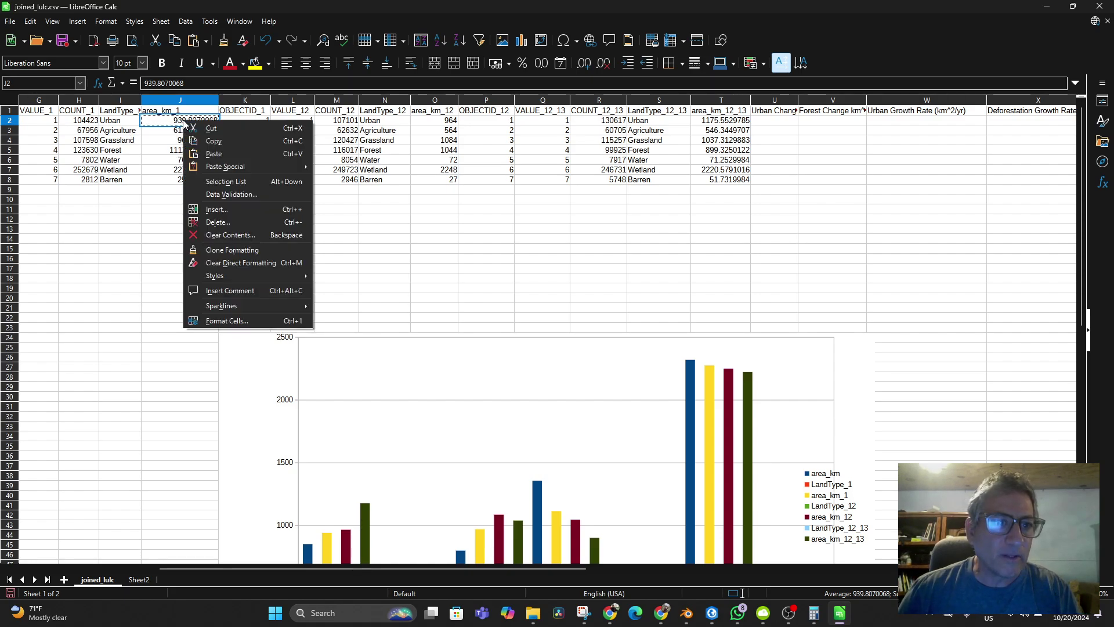
click(286, 132)
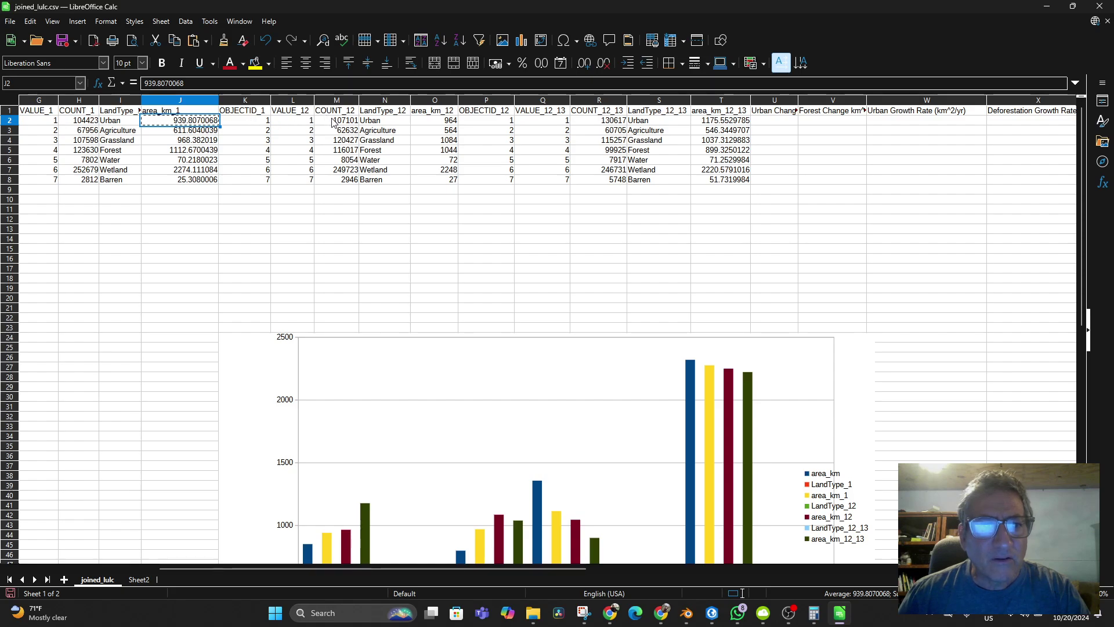
Widen the COUNT_12 column on joined_lulc, and close joined_lulc.csv without saving its changes
drag(359, 100, 419, 100)
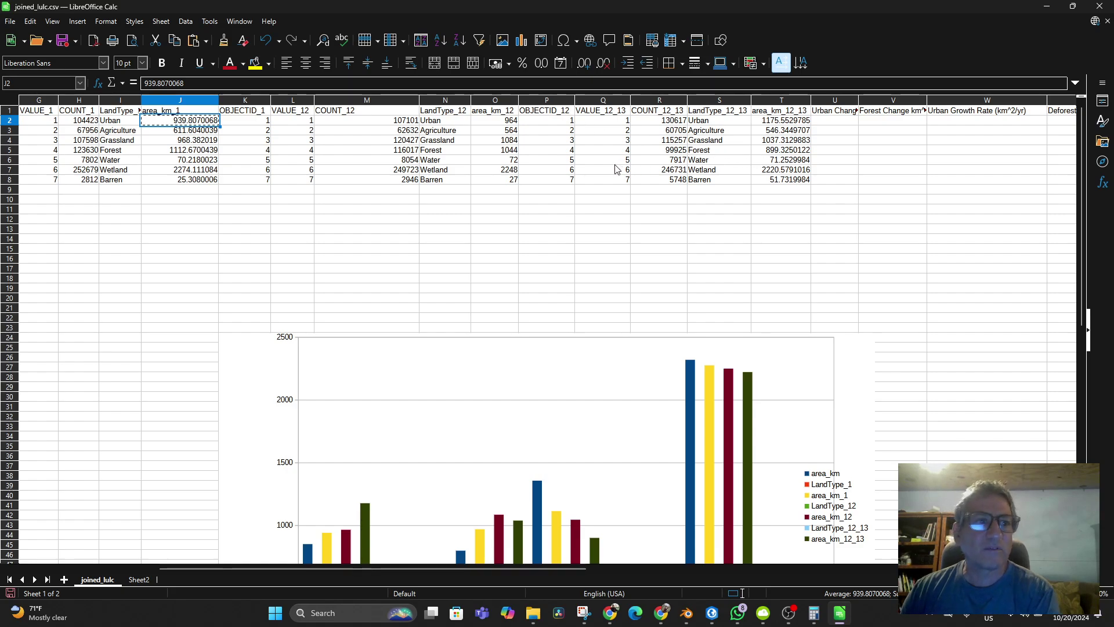
click(498, 365)
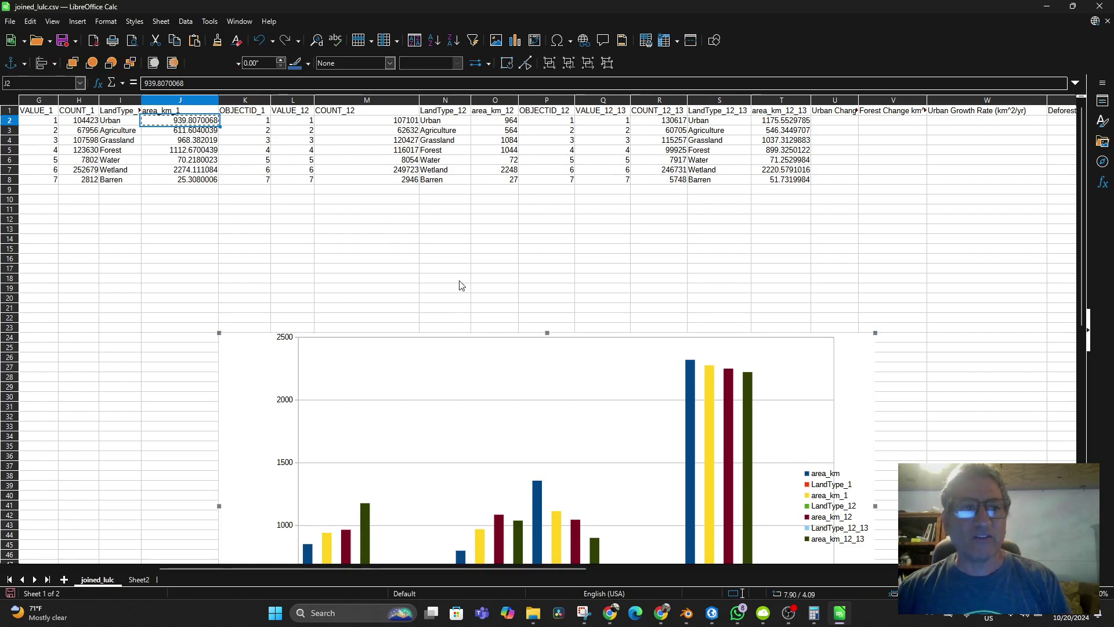
click(1100, 6)
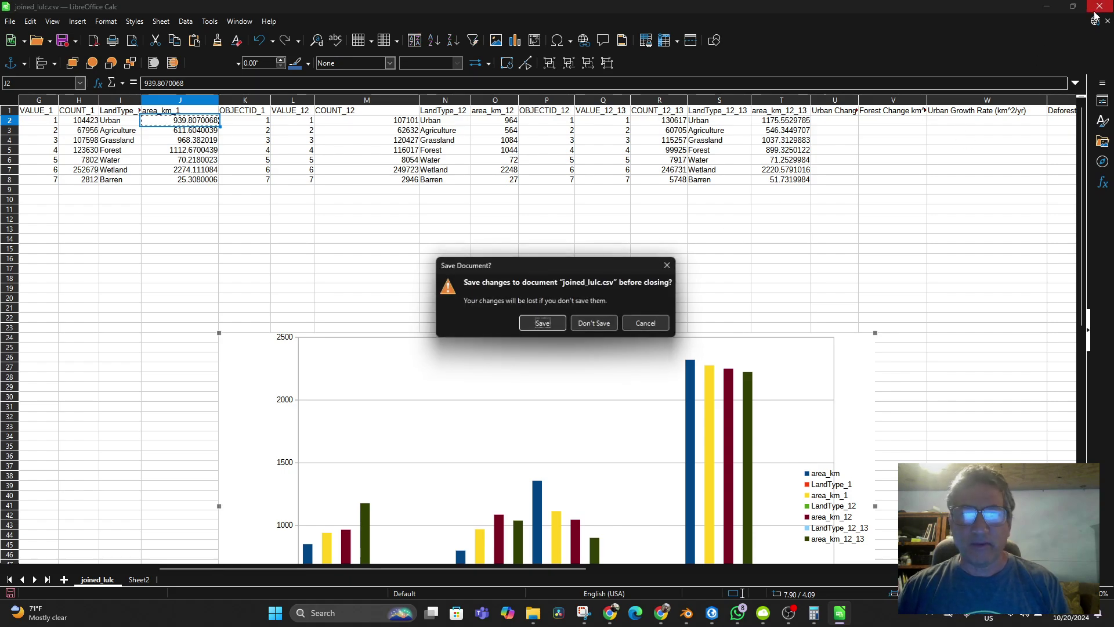
click(586, 324)
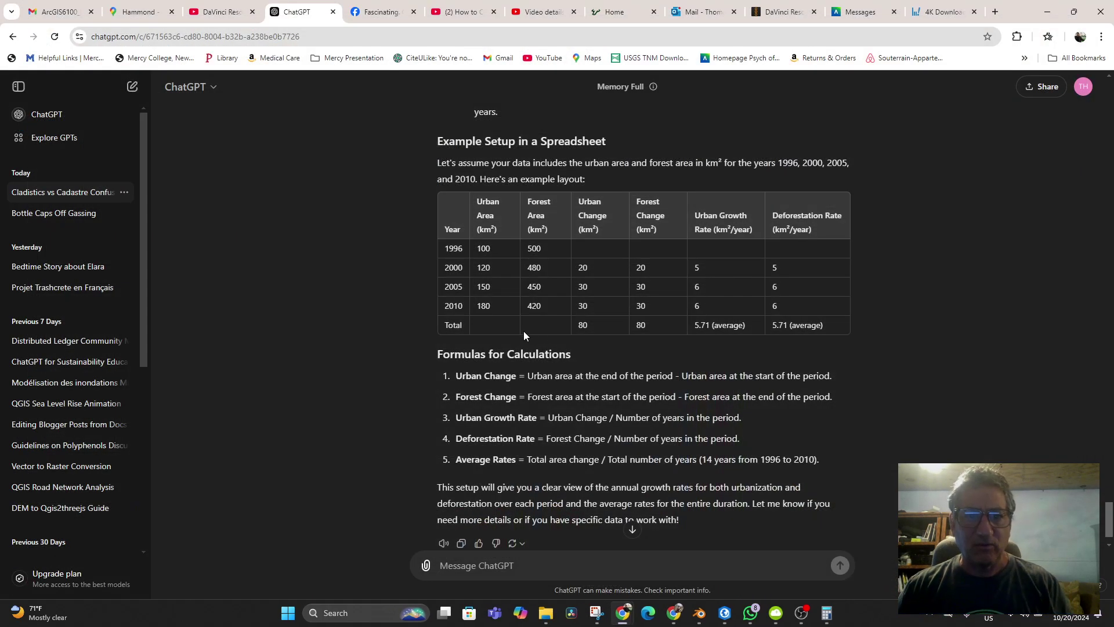
Review ChatGPT's example table, switch to ArcGIS Pro and examine the area_km fields of all years in the joined lulc96 table
scroll(555, 311, up, 3)
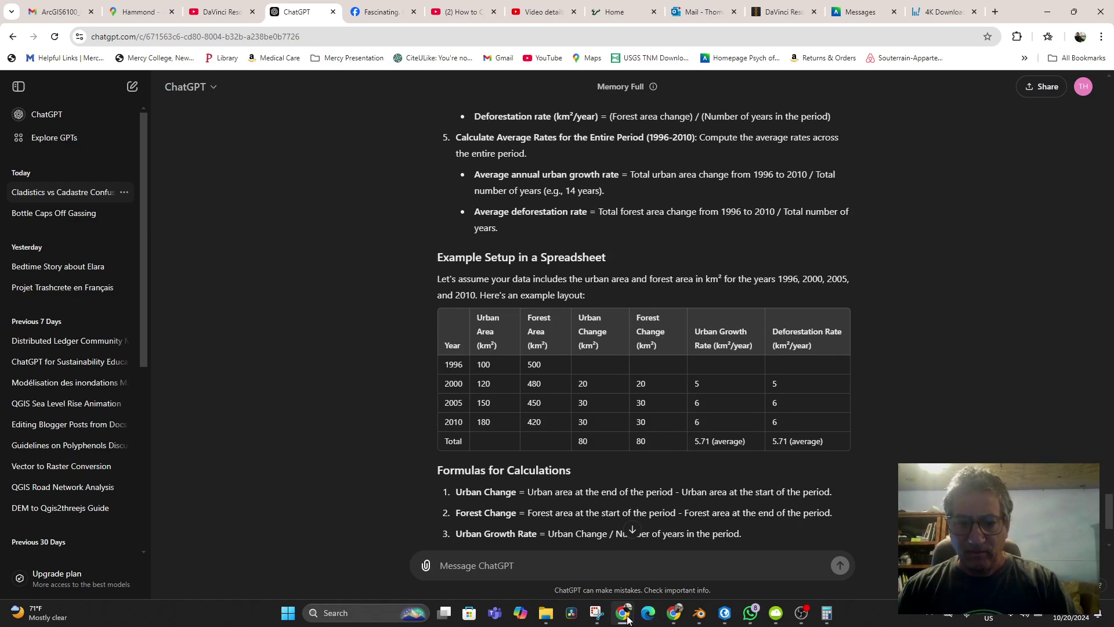
click(721, 615)
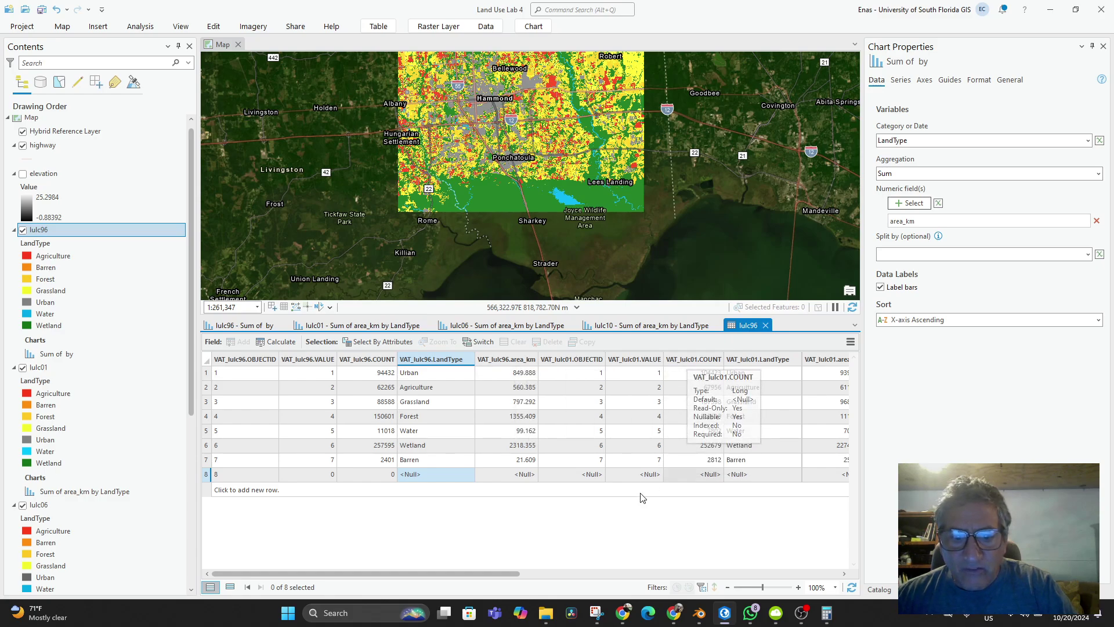
drag(390, 573, 506, 565)
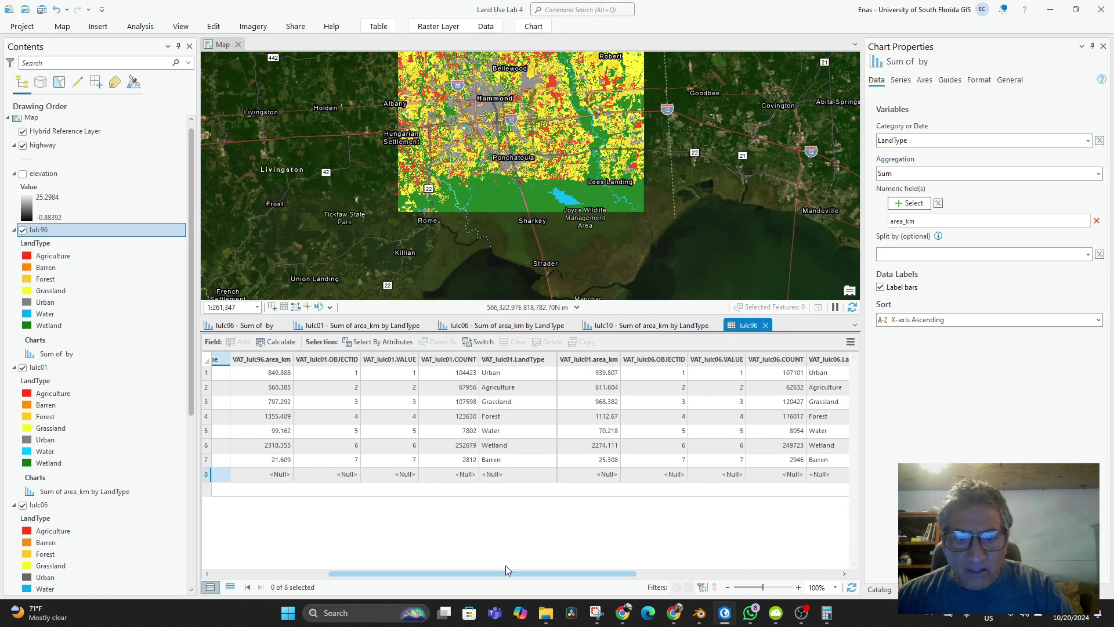
drag(505, 565, 572, 564)
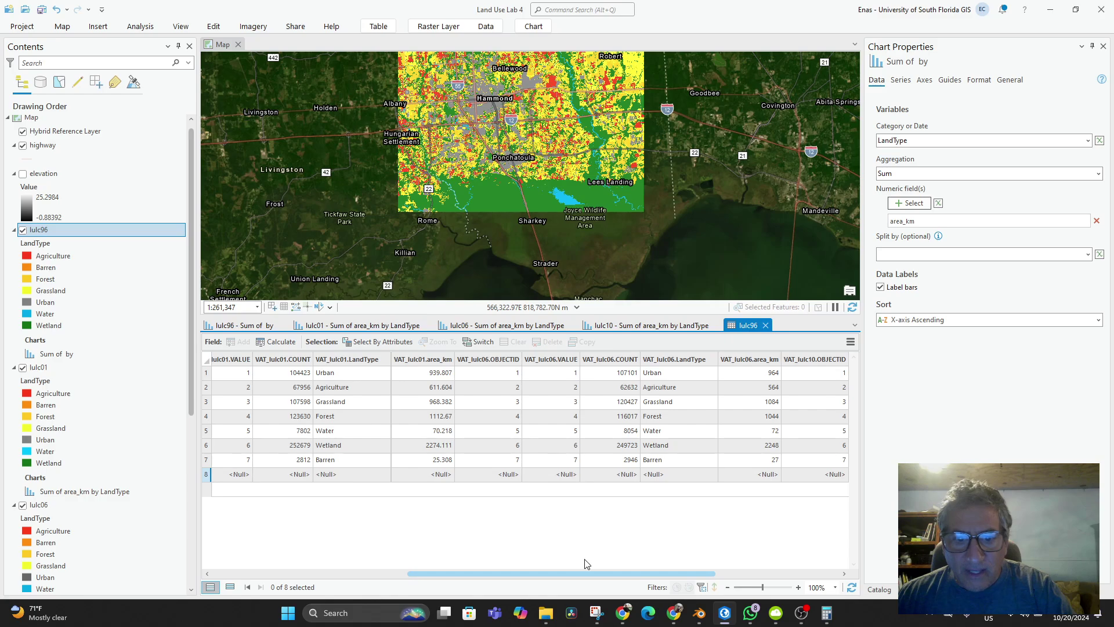
drag(585, 562, 717, 559)
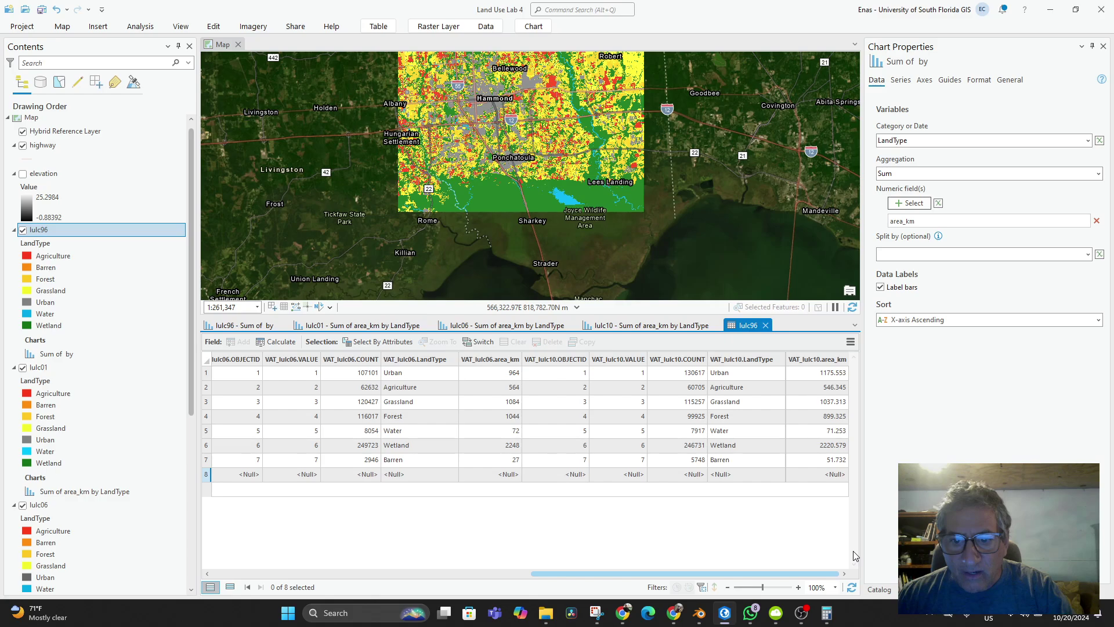
drag(821, 560, 318, 570)
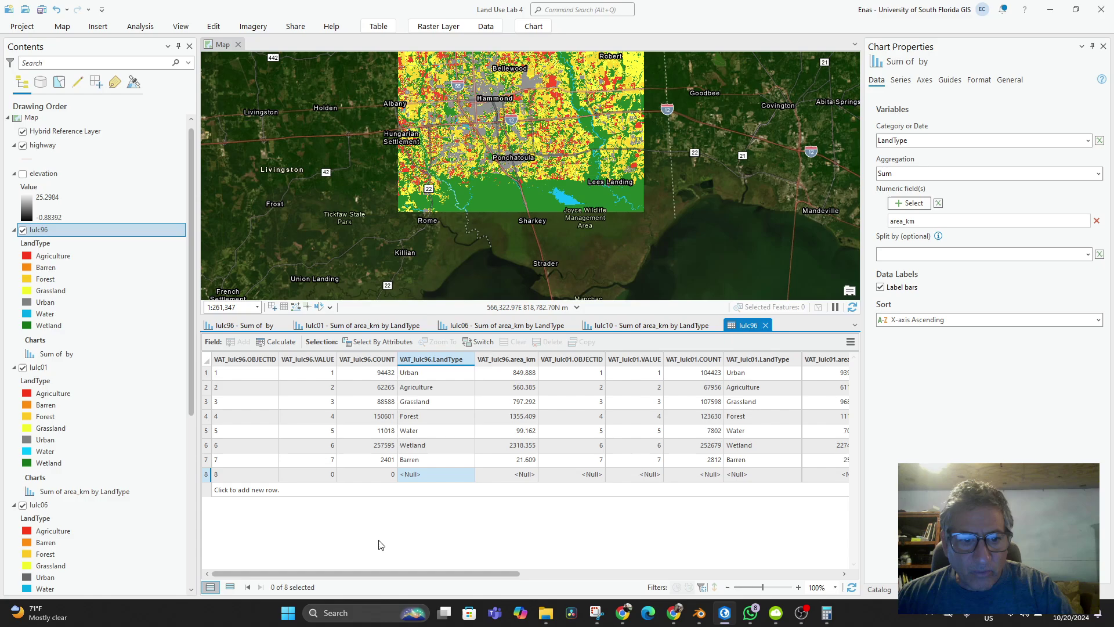
Start exporting the lulc96 table, expand its field map and select the first LandType and area_km output fields
click(850, 343)
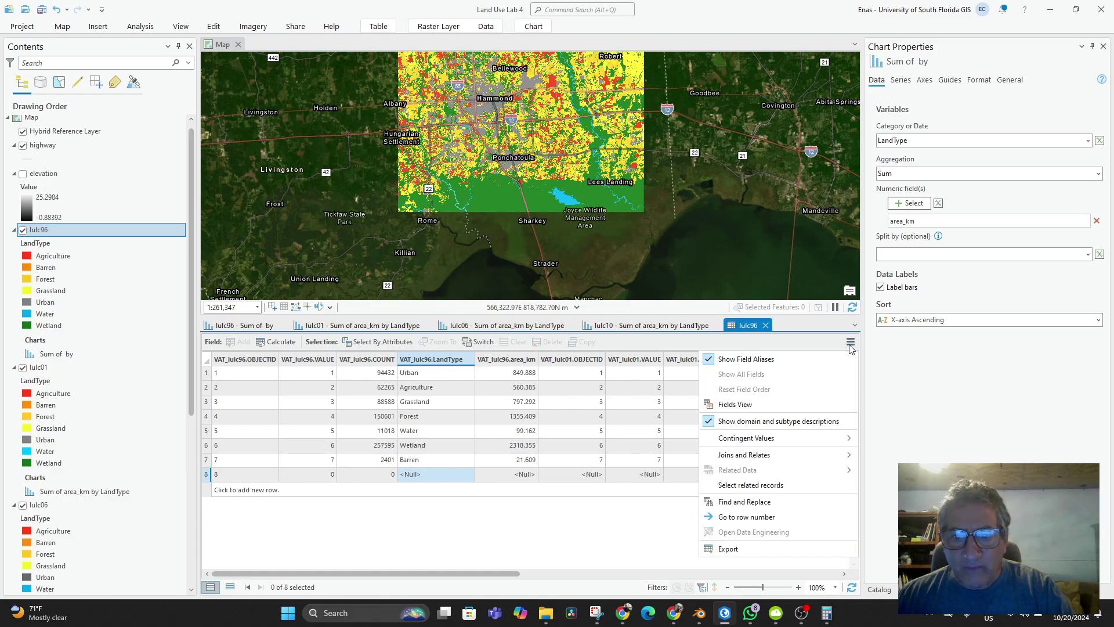
click(739, 550)
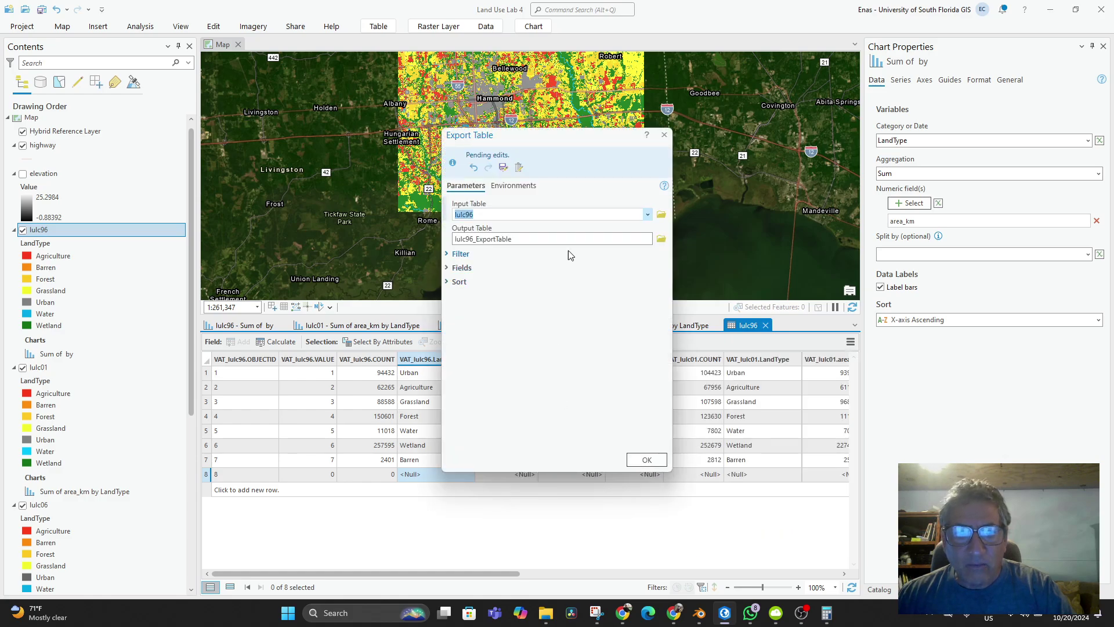
click(449, 269)
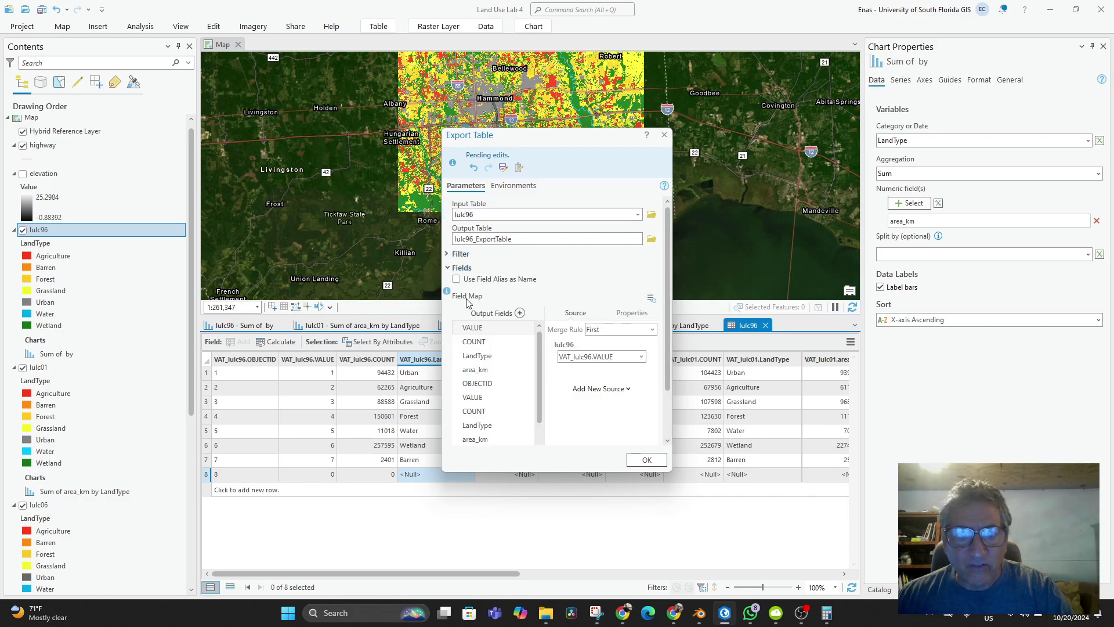
click(491, 355)
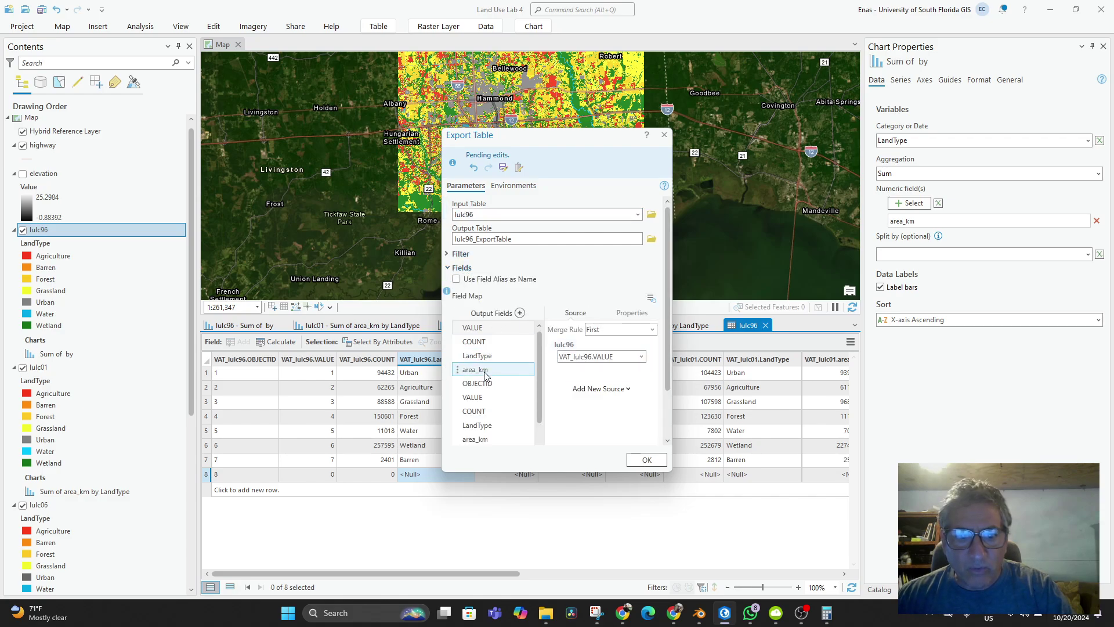
click(488, 369)
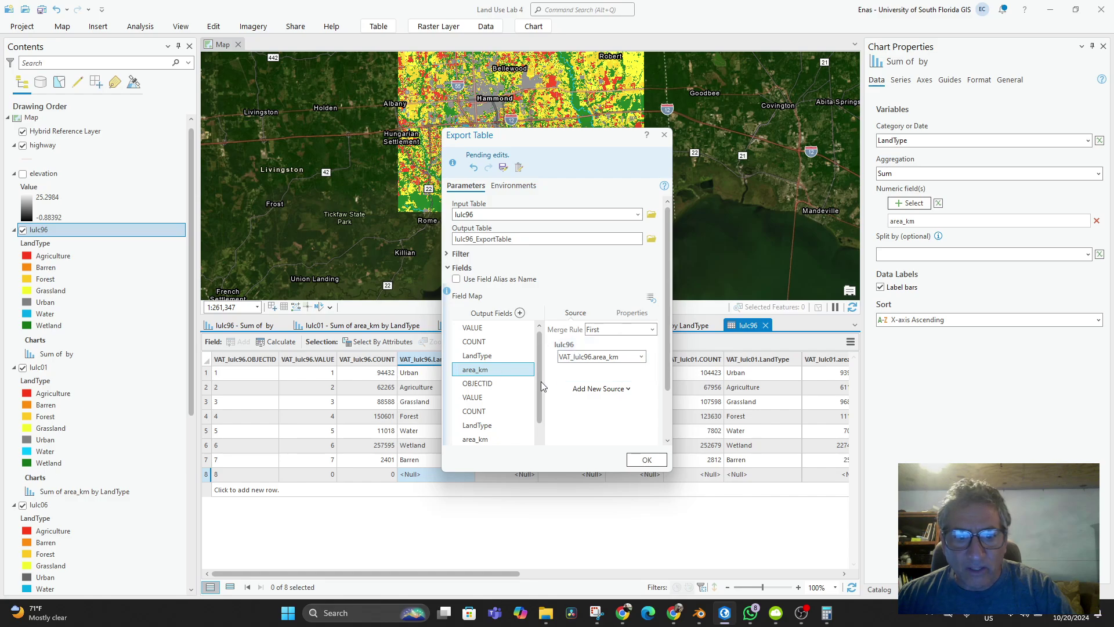
ctrl+click(485, 354)
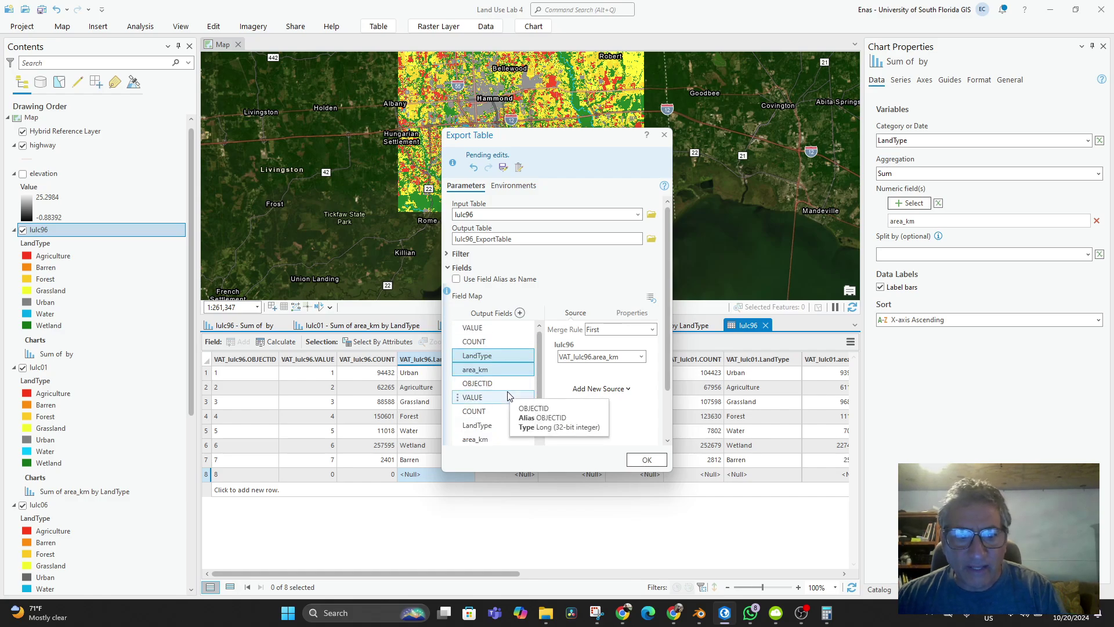
Look through the output fields and the source field and merge rule choices for area_km in the export field map
scroll(508, 394, down, 1)
scroll(508, 396, up, 1)
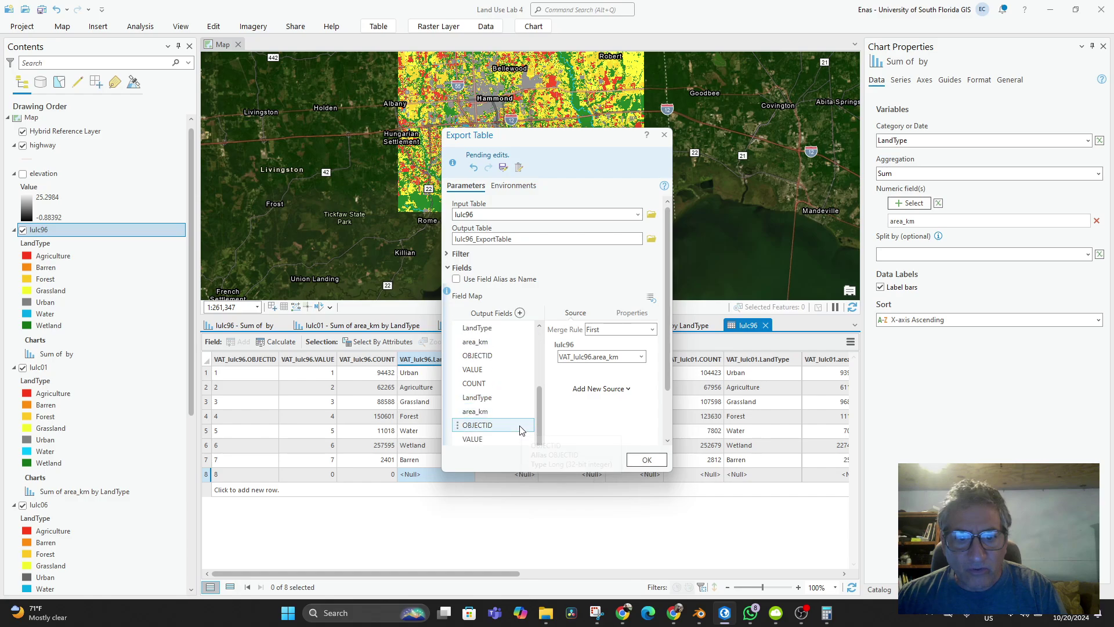
scroll(520, 430, down, 2)
click(642, 357)
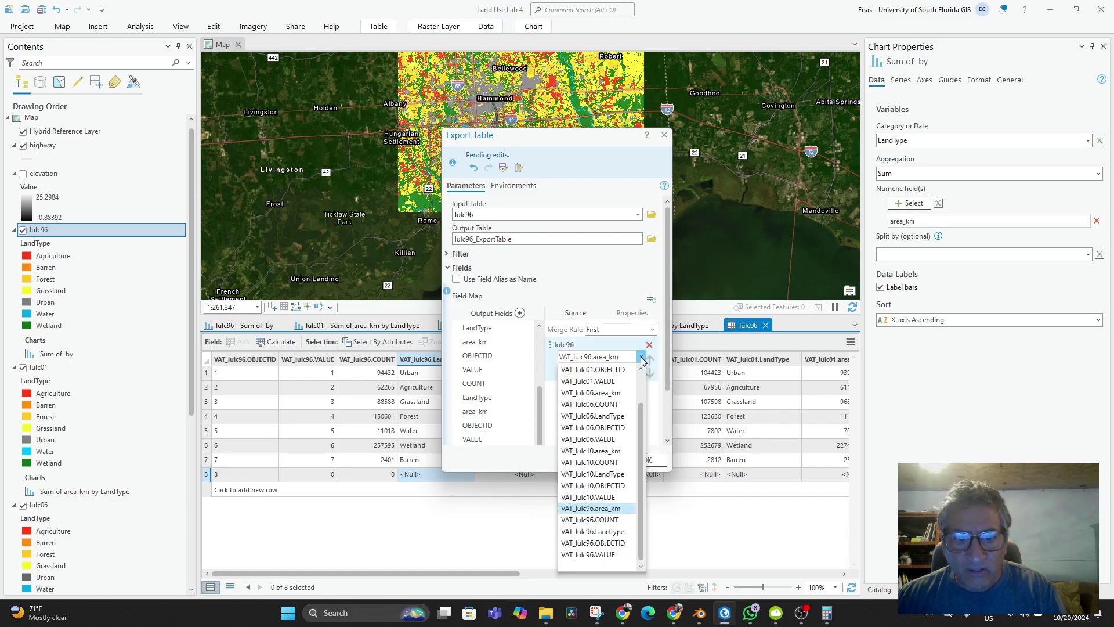
click(558, 334)
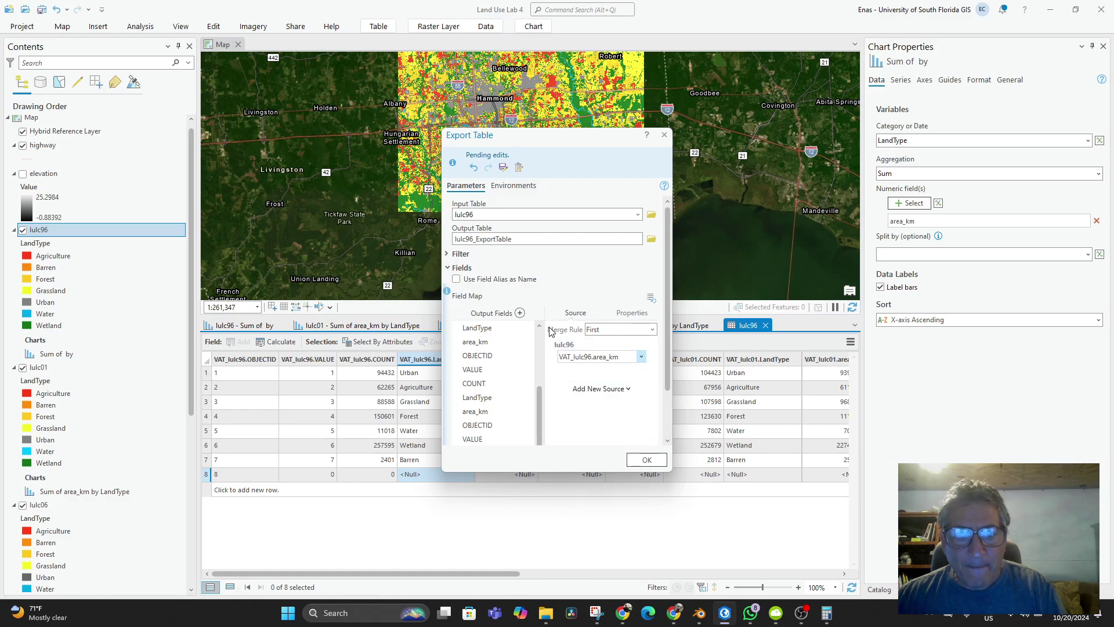
click(649, 330)
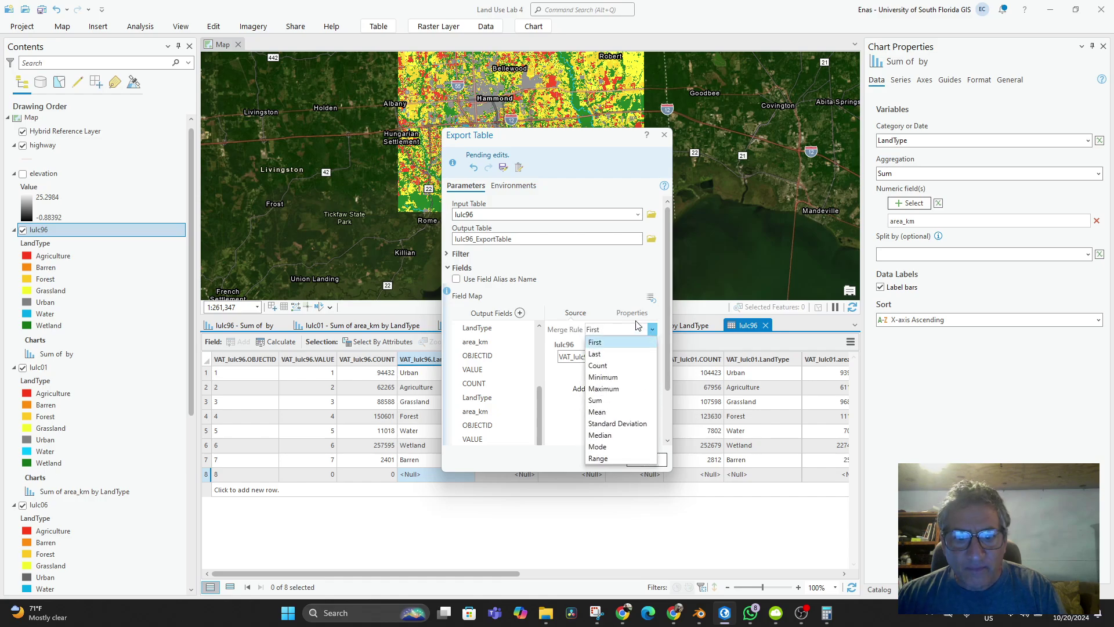
click(600, 292)
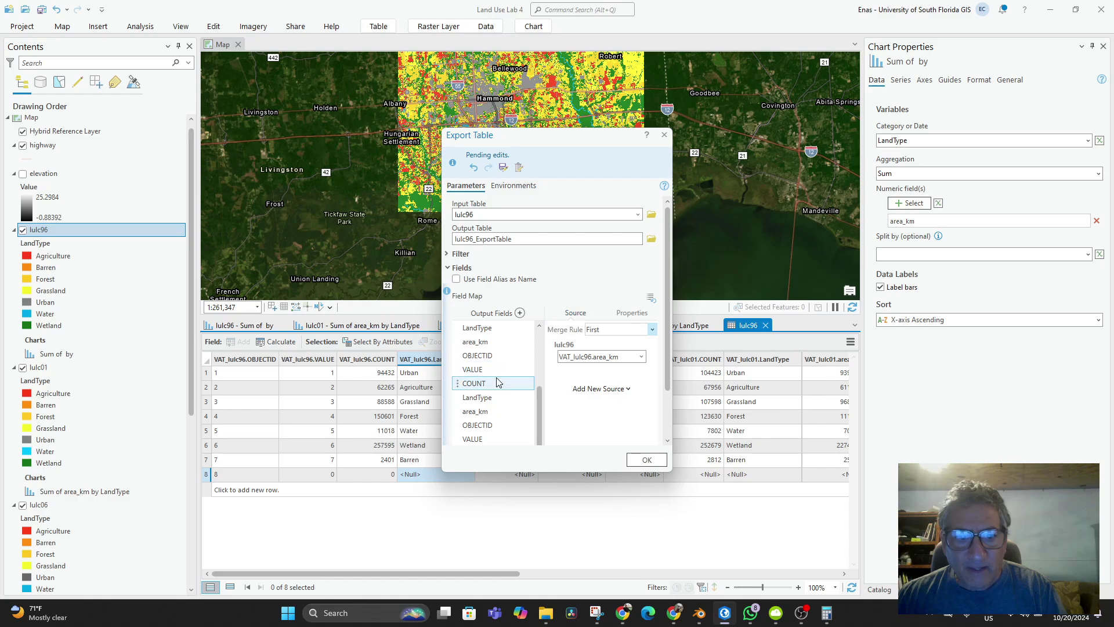
Add the second LandType and area_km pair to the selected output fields in the export field map
scroll(493, 395, up, 1)
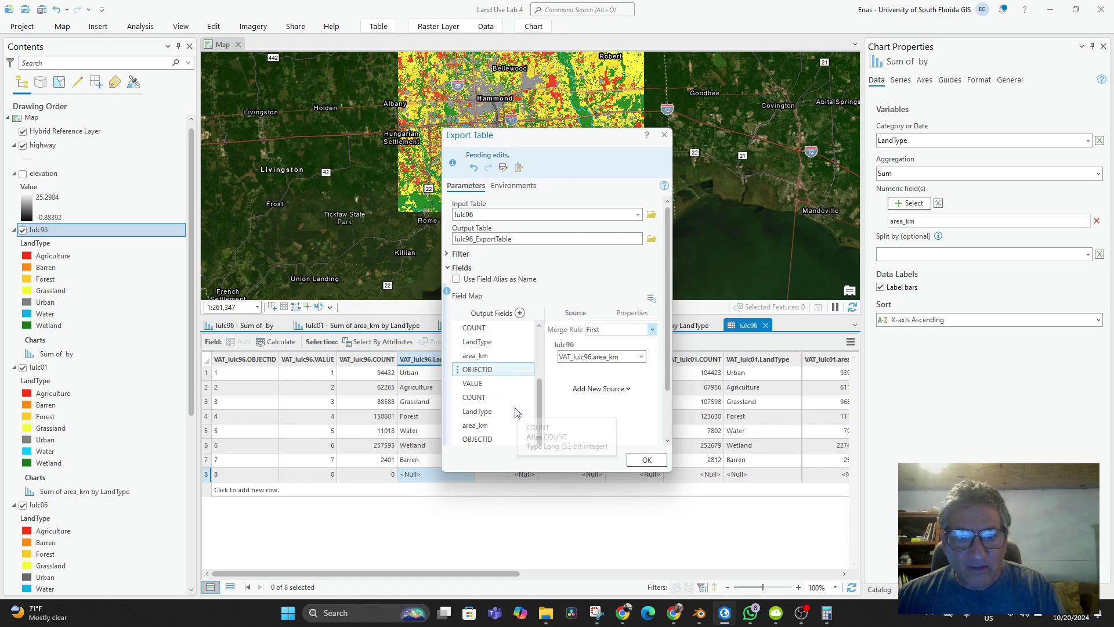
scroll(517, 411, down, 1)
scroll(493, 394, up, 1)
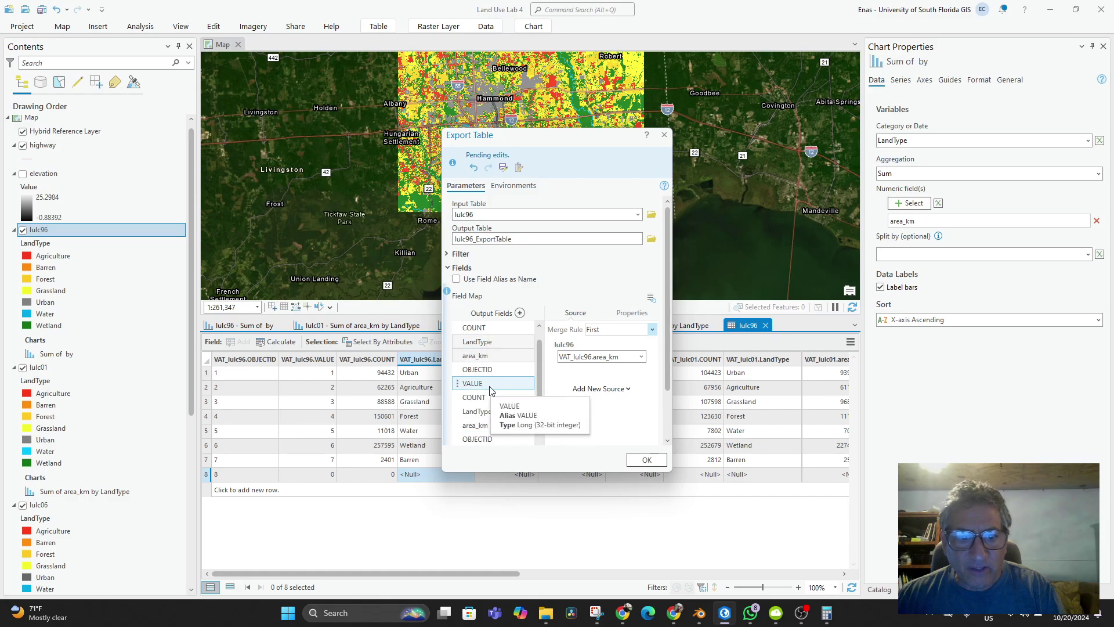
click(482, 357)
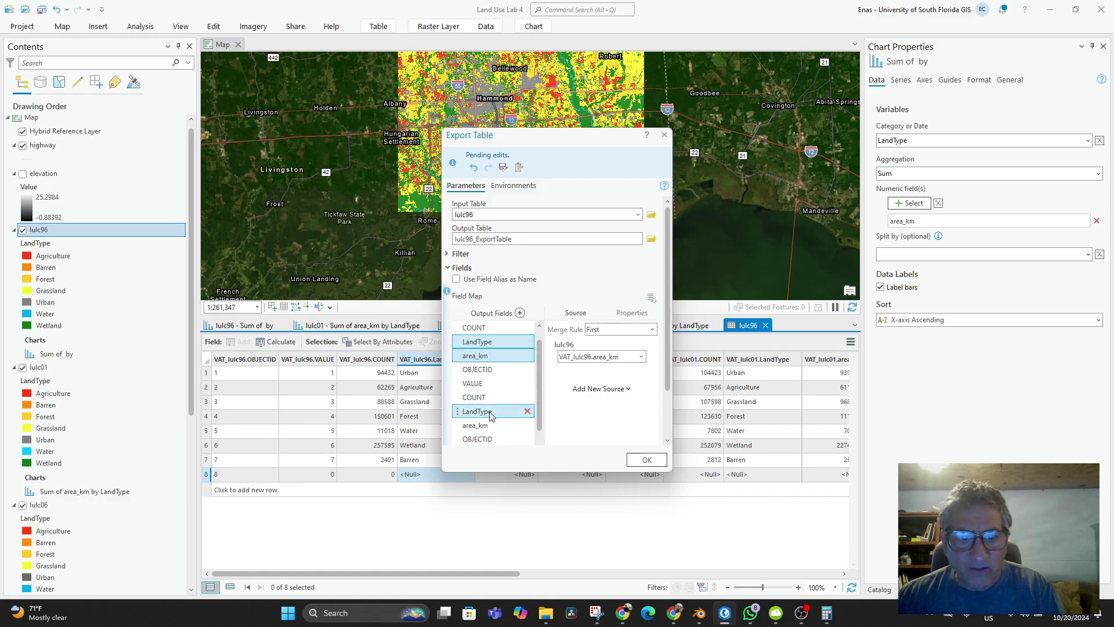
scroll(501, 404, down, 1)
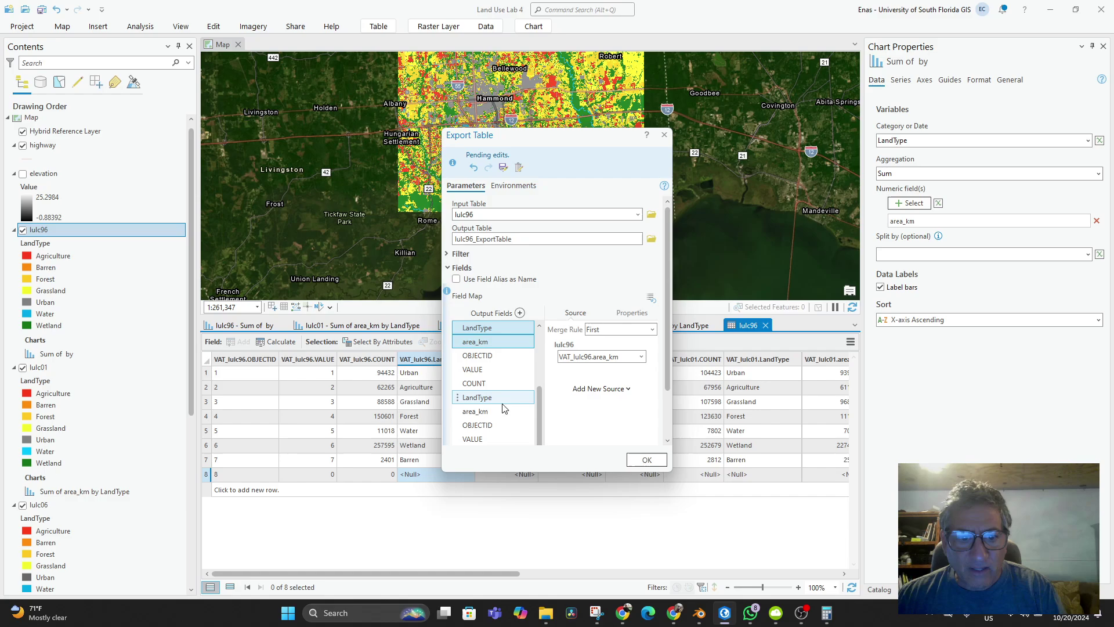
ctrl+click(501, 398)
ctrl+click(494, 412)
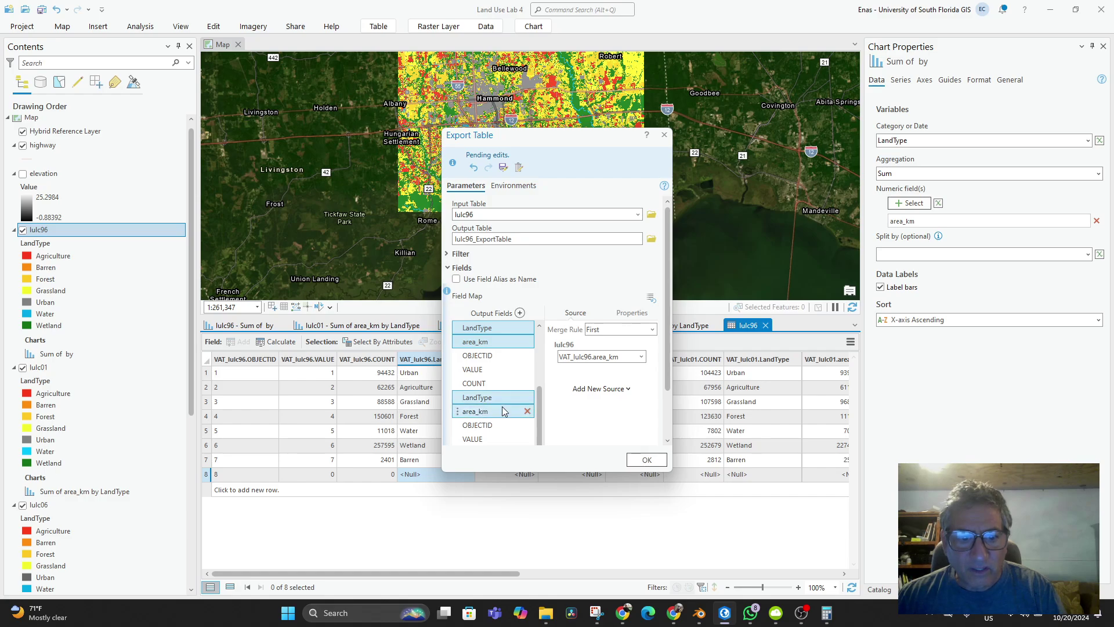
Recheck the selected output fields and area_km source choices, and export the lulc96 table as lulc96_ExportTable
scroll(505, 411, up, 2)
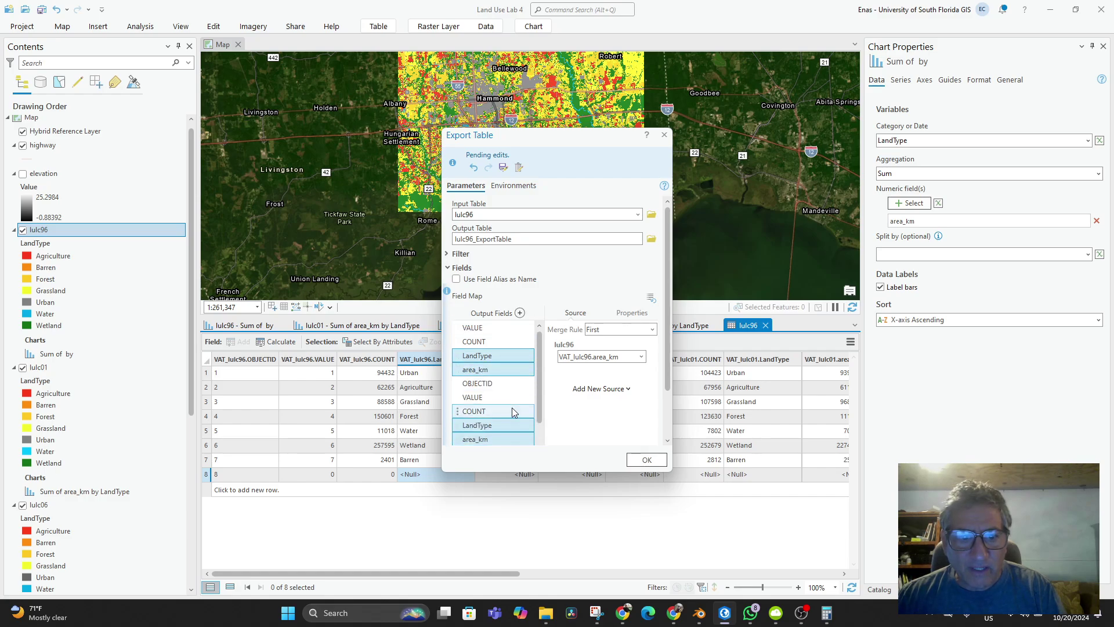
scroll(512, 411, down, 2)
scroll(512, 411, up, 1)
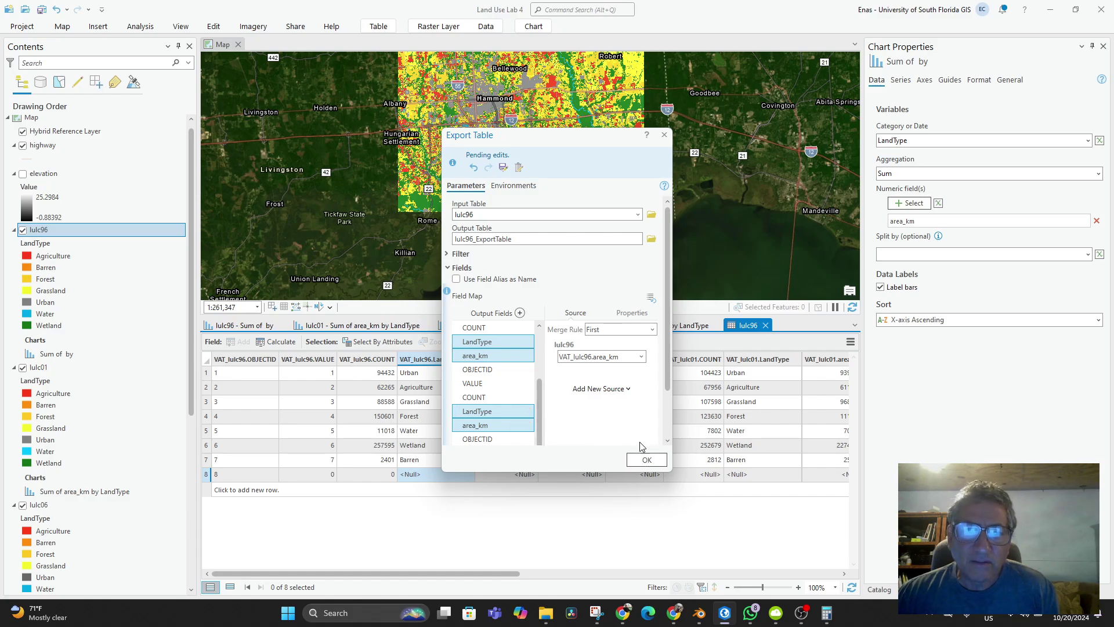
click(628, 359)
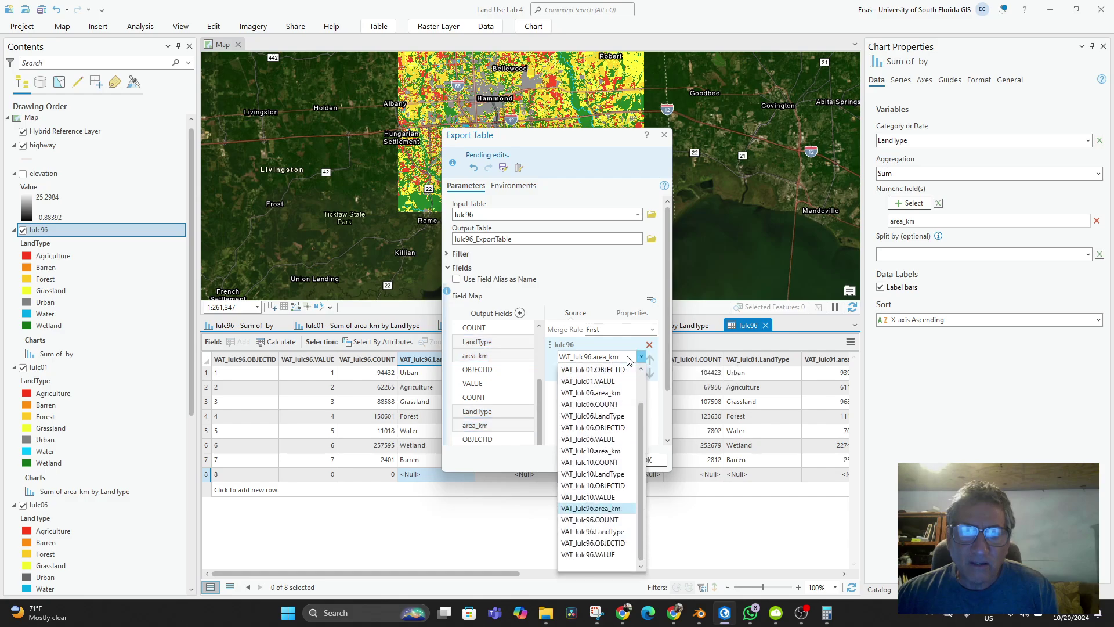
click(629, 359)
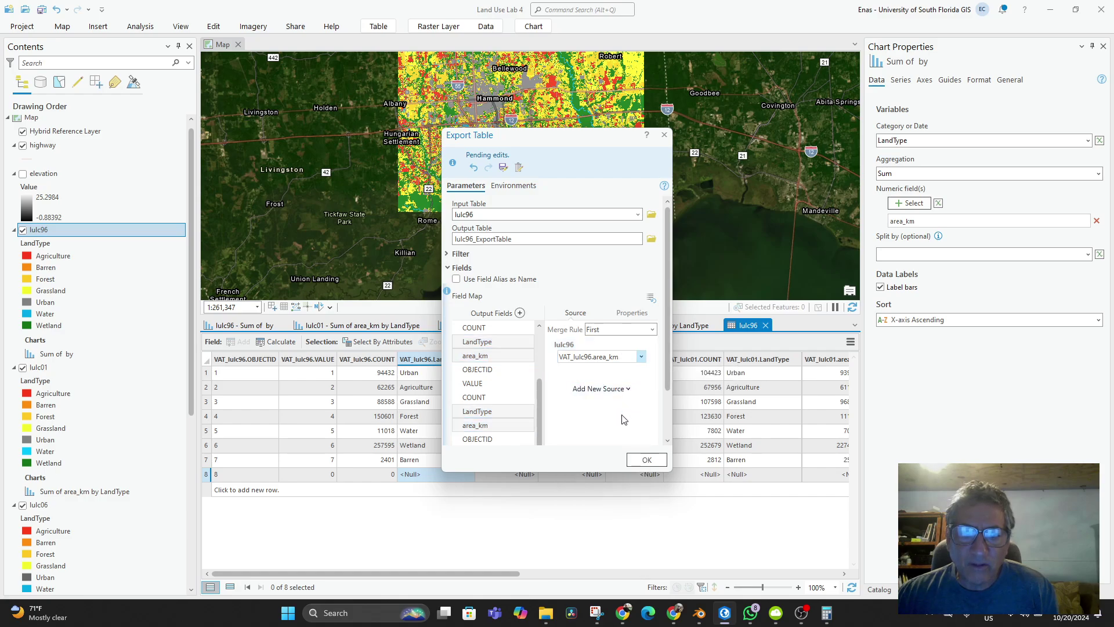
click(645, 458)
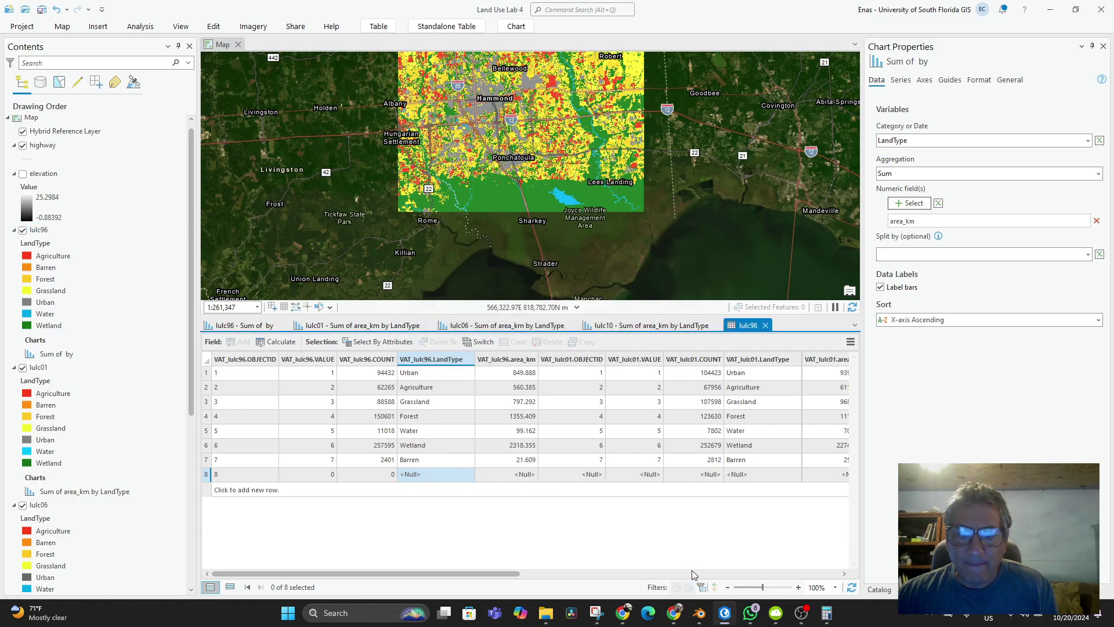
Open joined_lulc.csv from the Lab4 folder in LibreOffice Calc as comma-separated data, leaving the default file format registrations unchanged
click(544, 612)
click(493, 534)
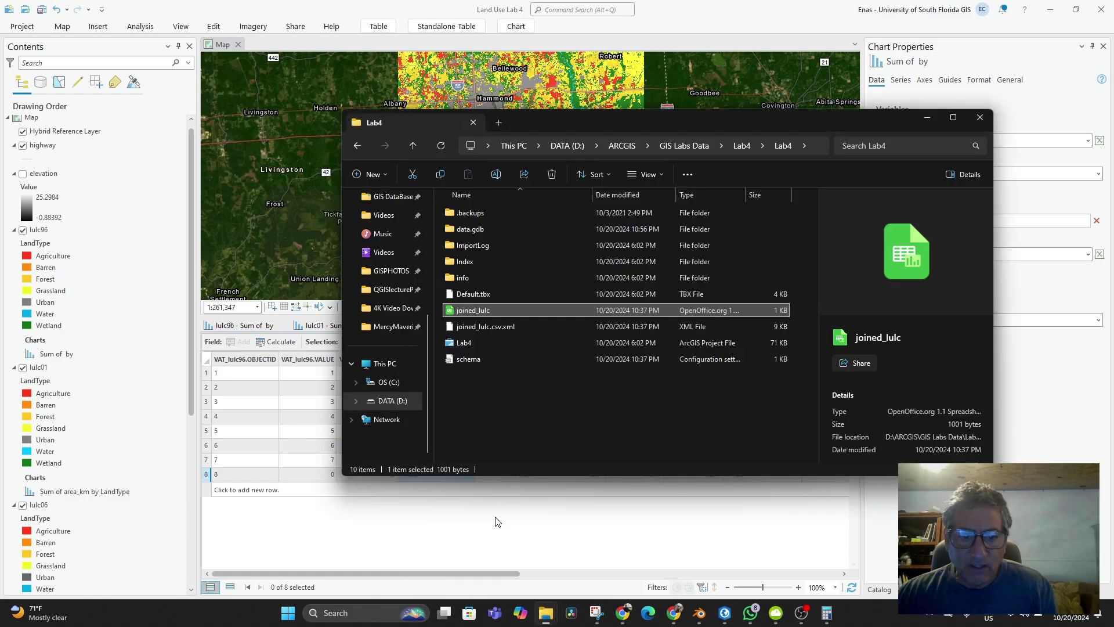
click(473, 377)
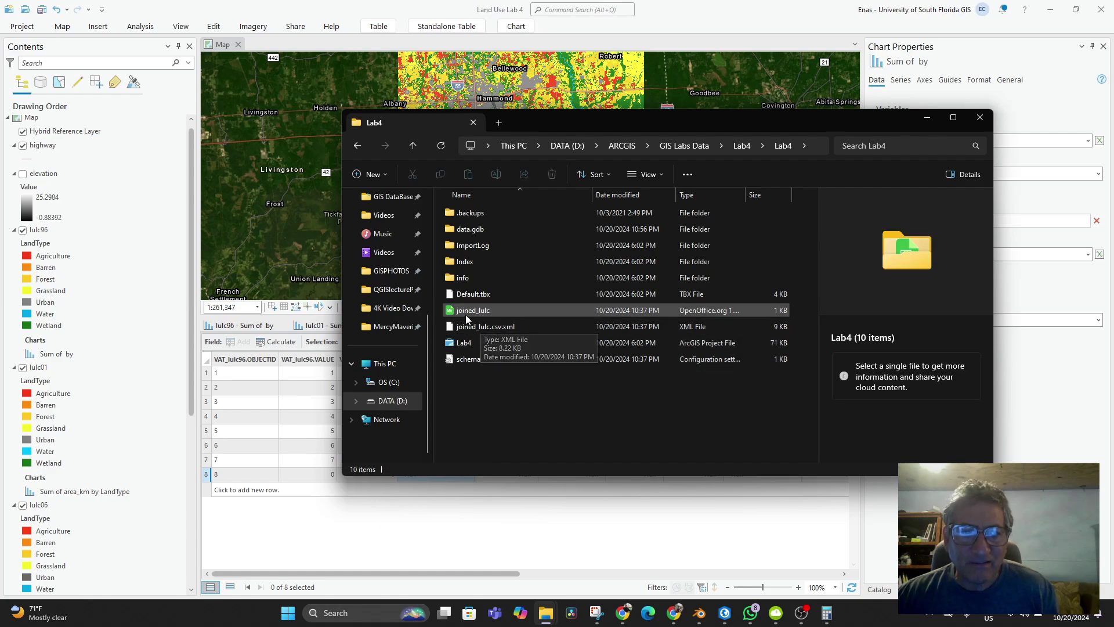
double_click(465, 313)
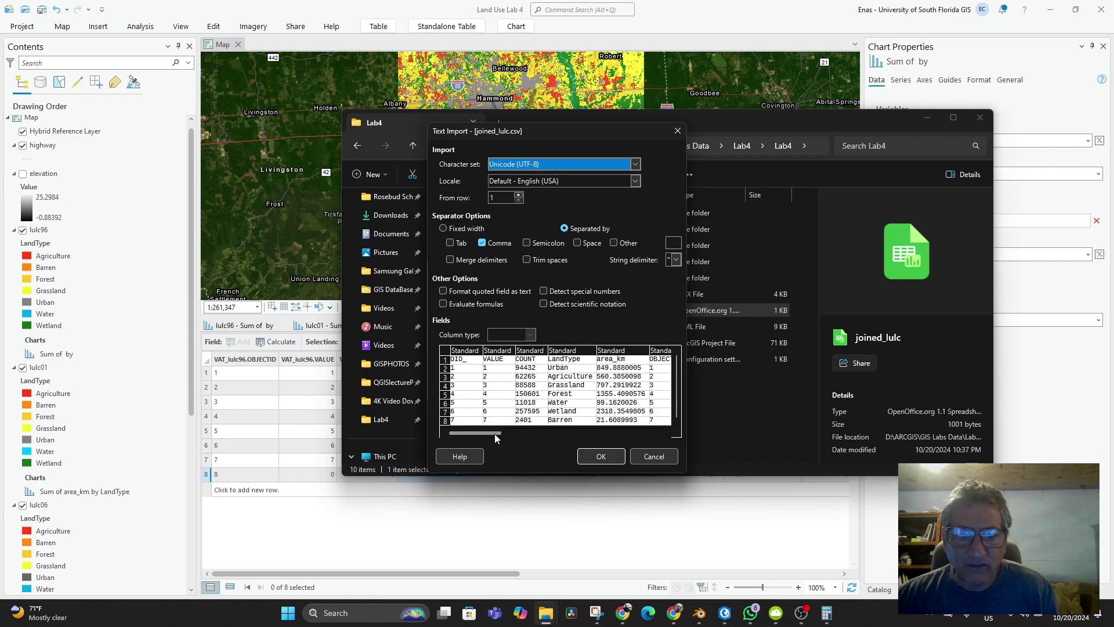
click(625, 432)
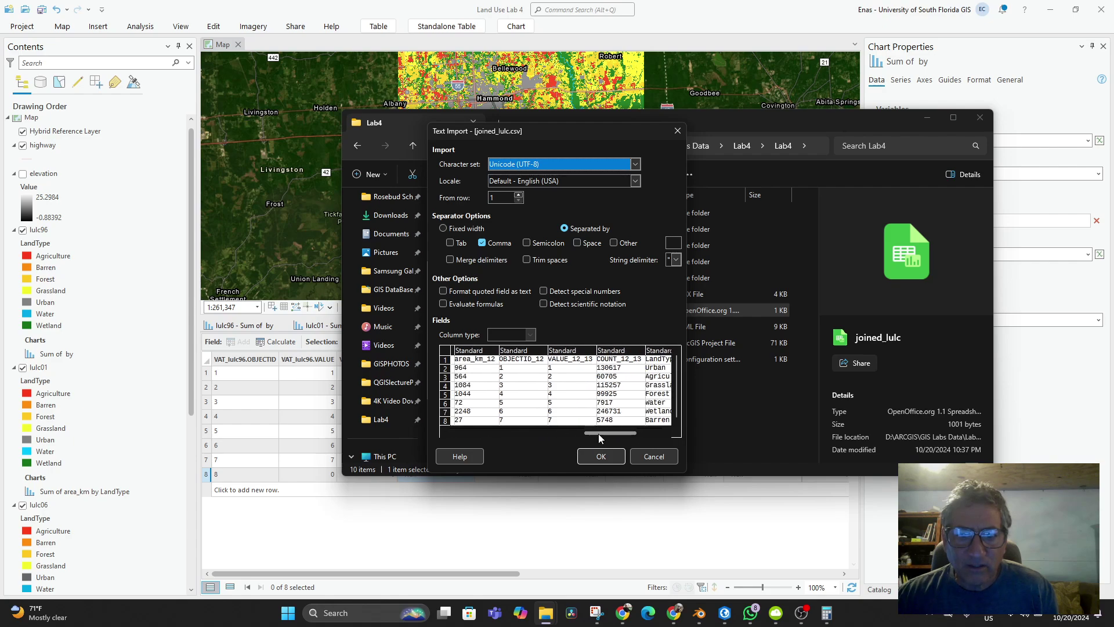
click(482, 431)
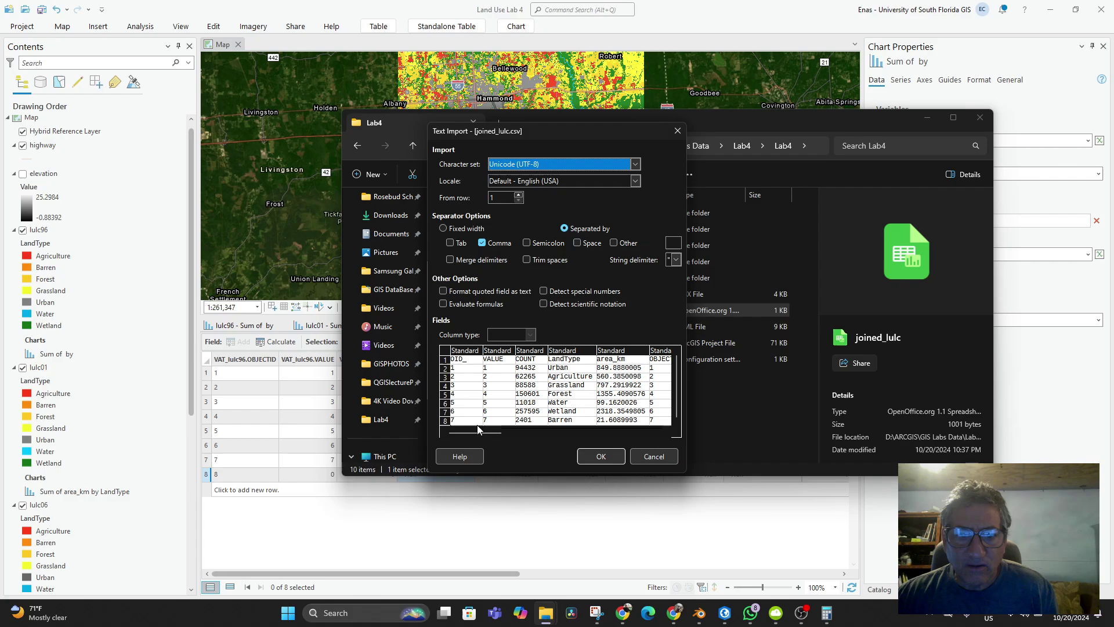
click(601, 454)
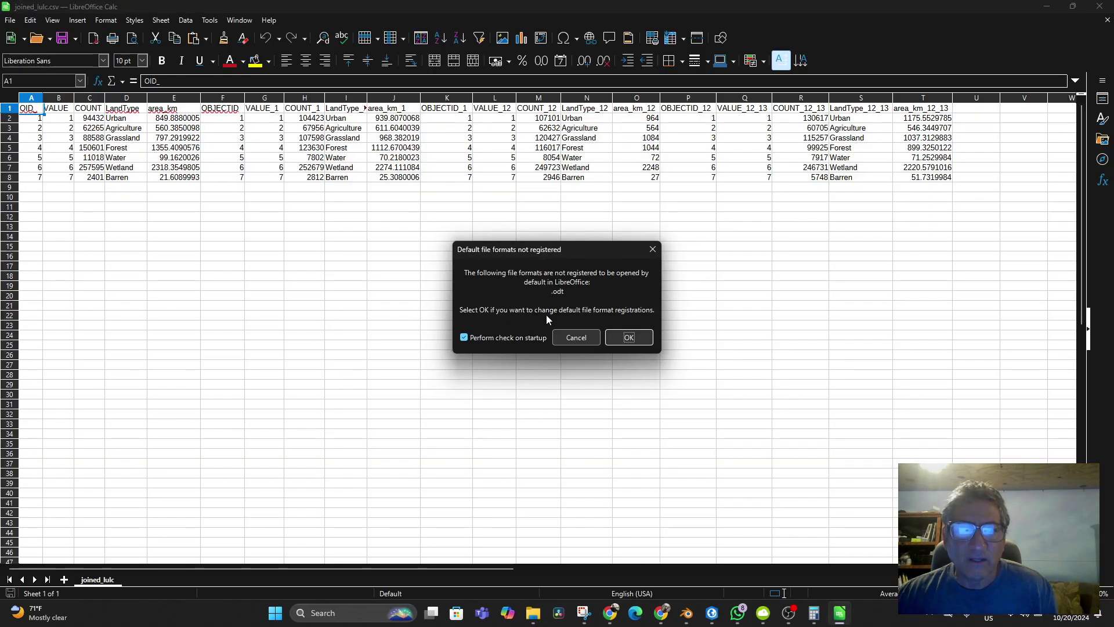
click(578, 338)
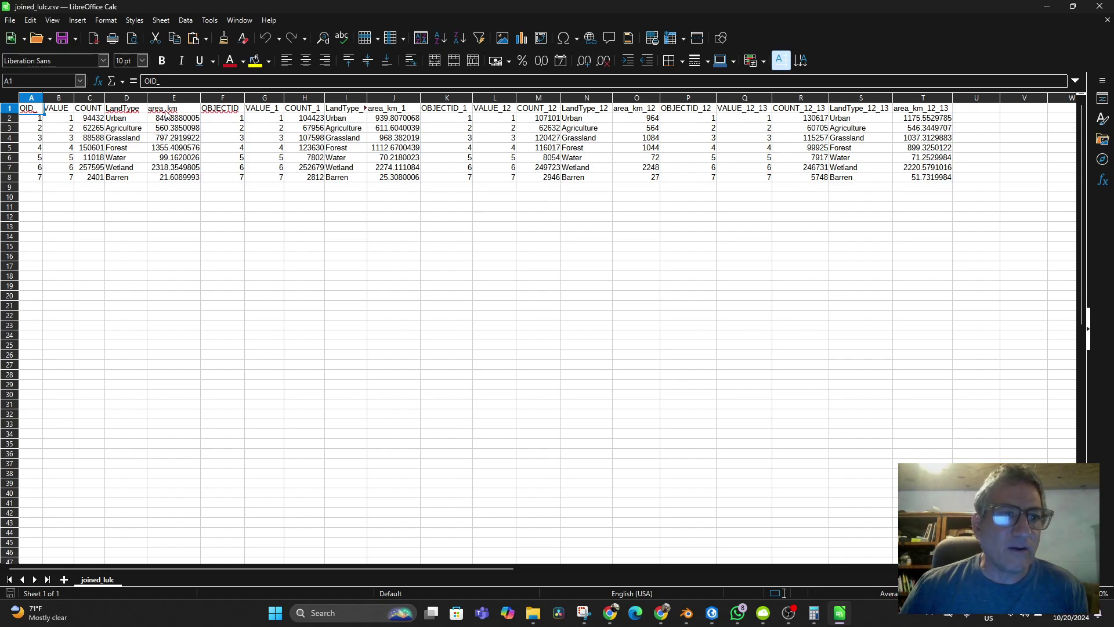
Clear the contents of the OID_, VALUE and COUNT columns and the OBJECTID, VALUE_1 and COUNT_1 columns
click(58, 97)
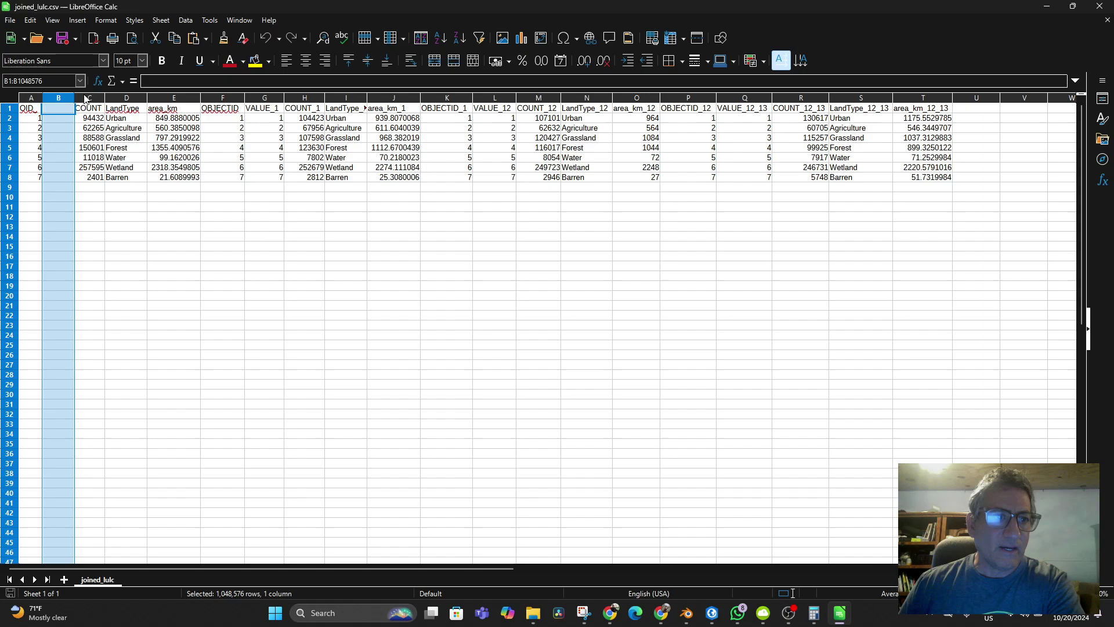
key(Delete)
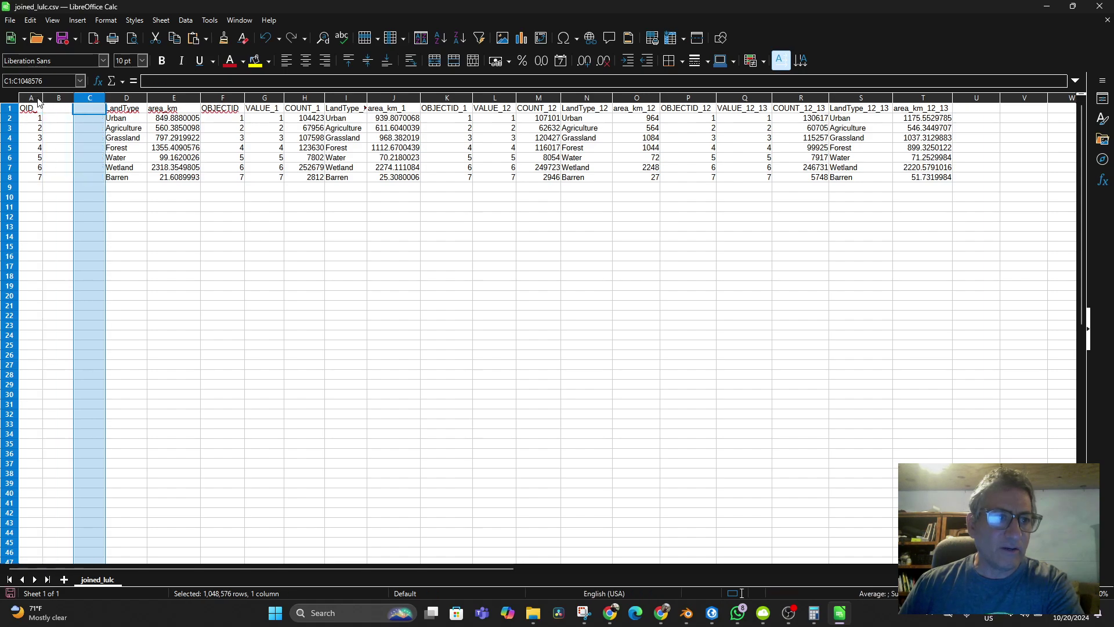
click(35, 99)
key(Delete)
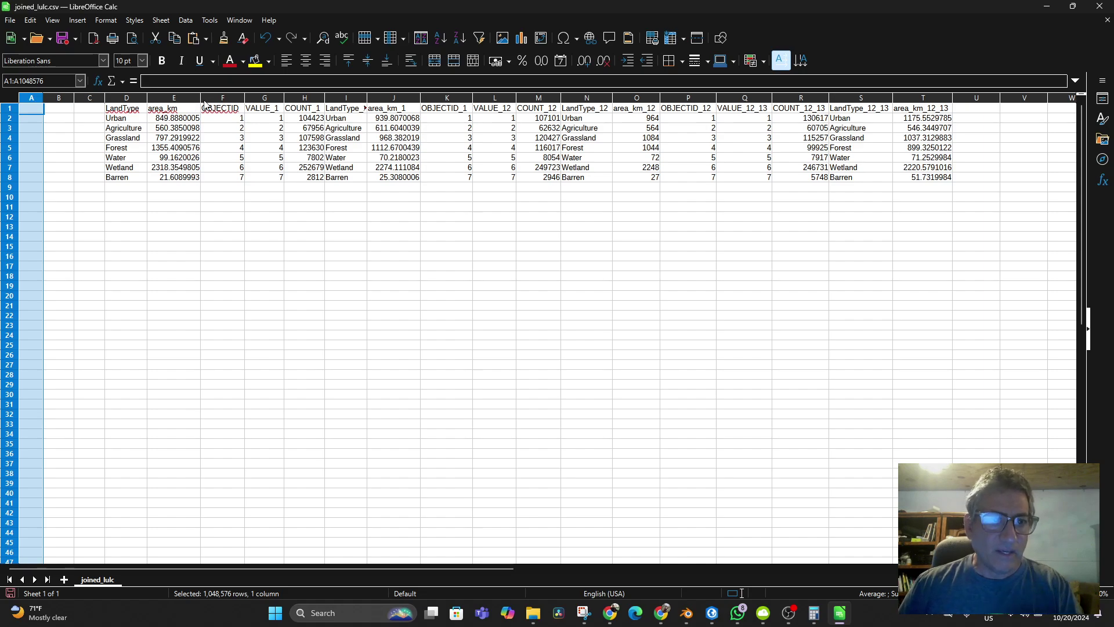
click(223, 99)
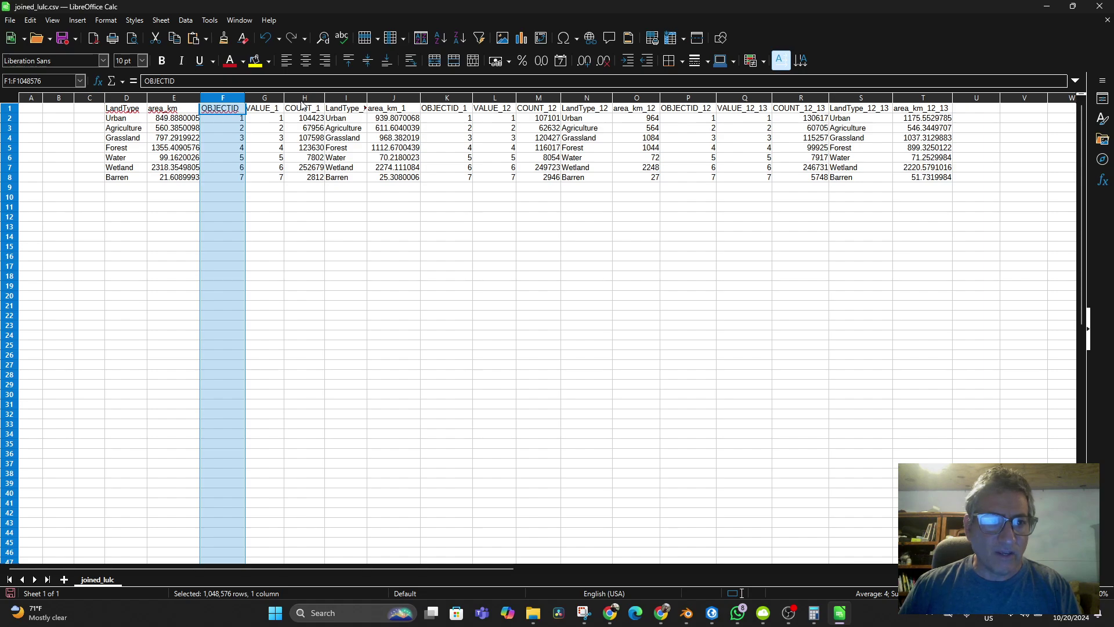
shift+click(301, 100)
key(Delete)
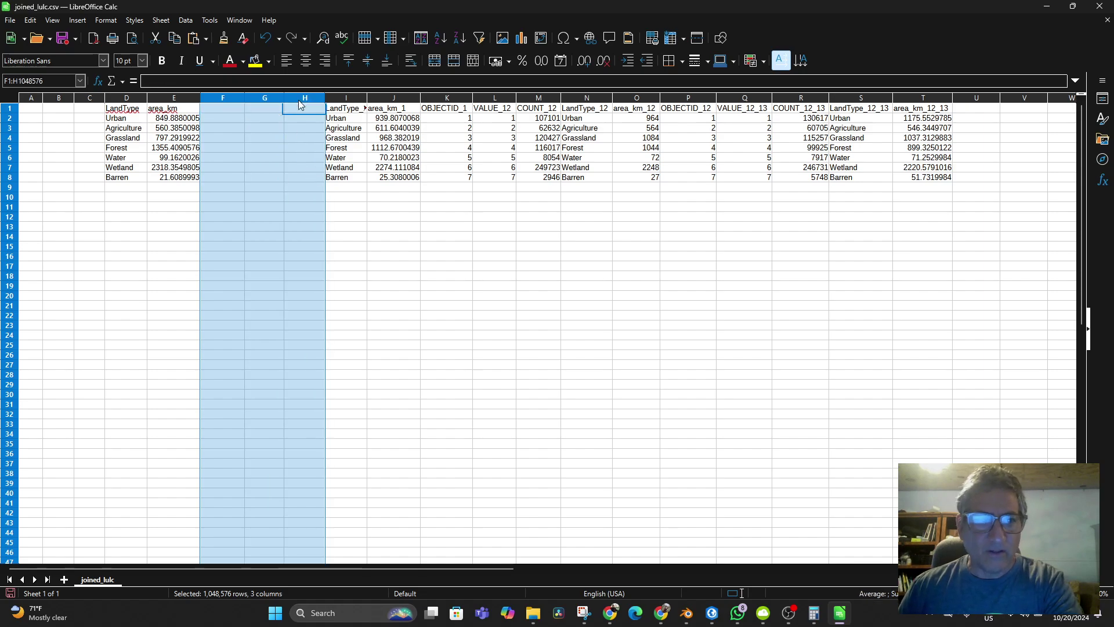
Clear the contents of the OBJECTID_1, VALUE_12 and COUNT_12 columns and the OBJECTID_12, VALUE_12_13 and COUNT_12_13 columns
click(451, 99)
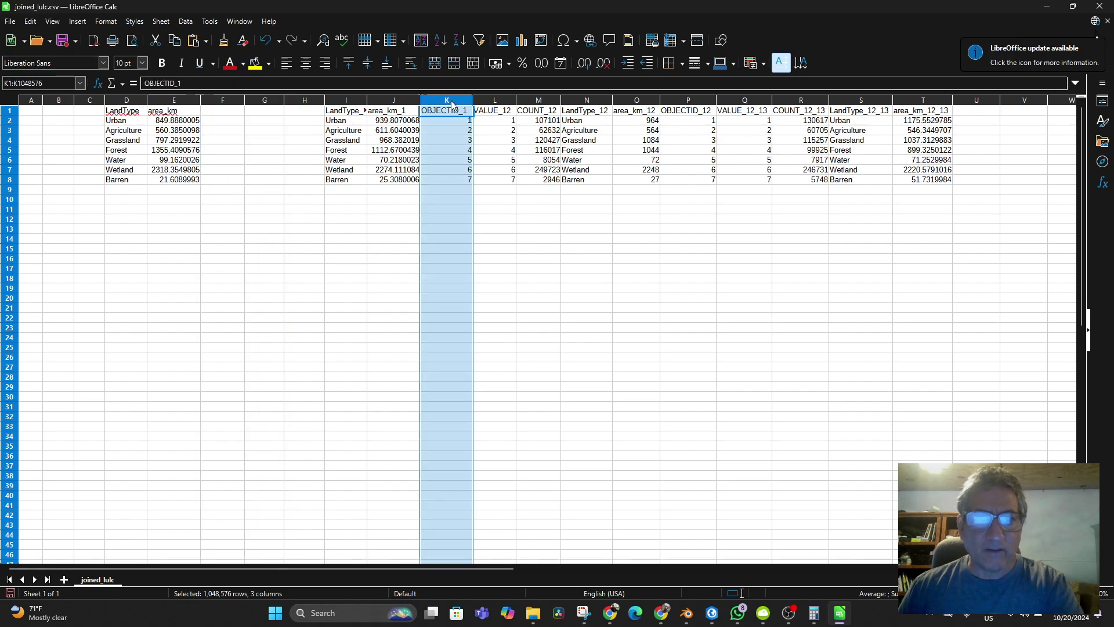
shift+click(538, 101)
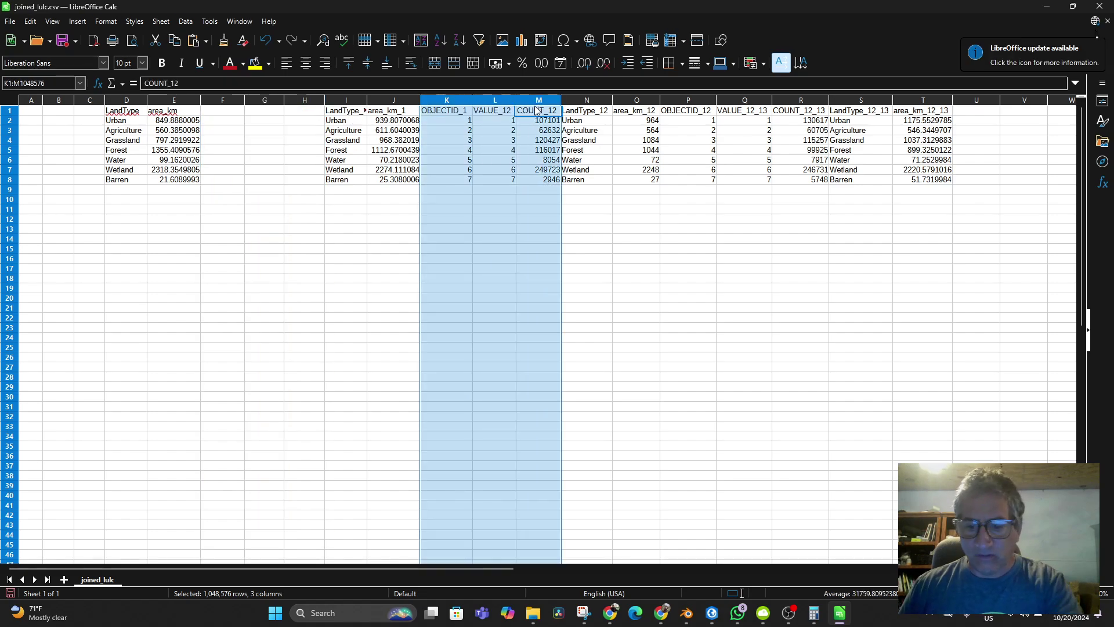
key(Delete)
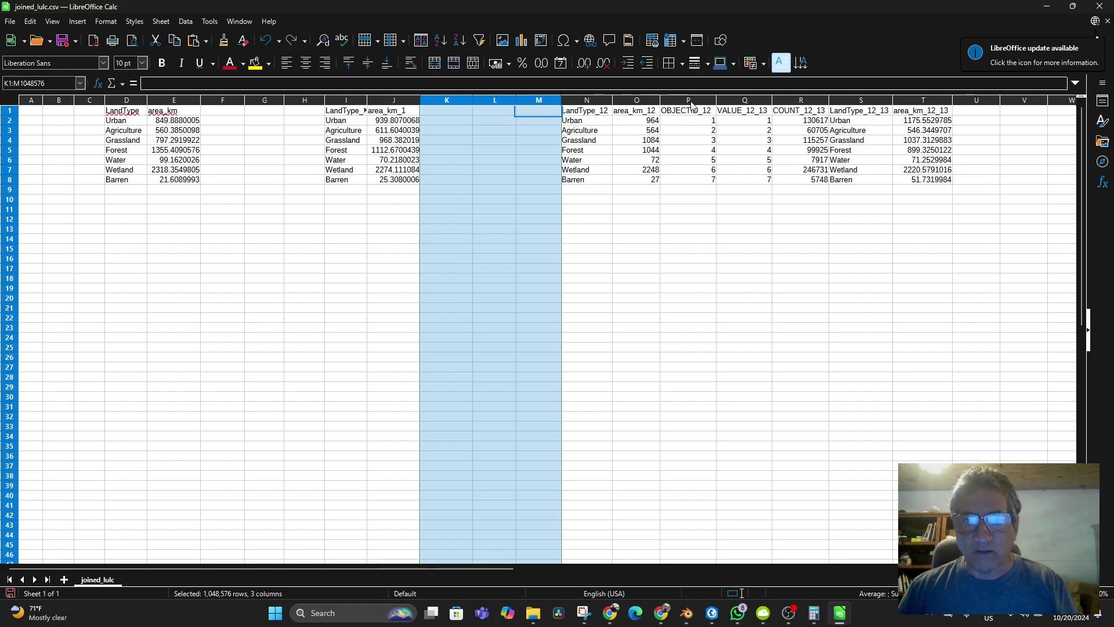
click(691, 101)
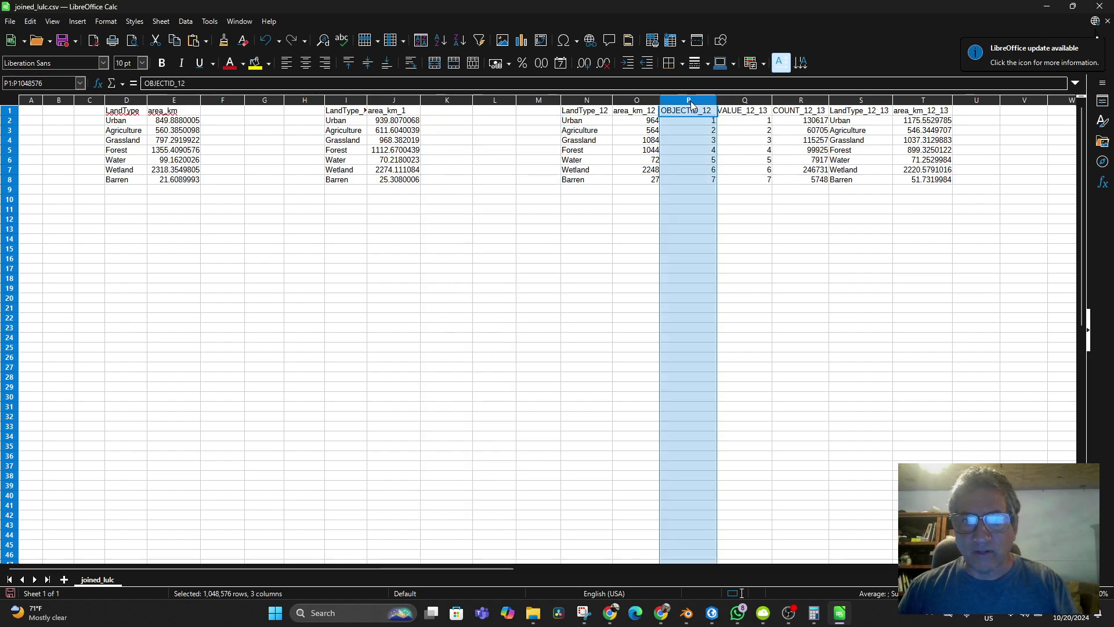
shift+click(805, 103)
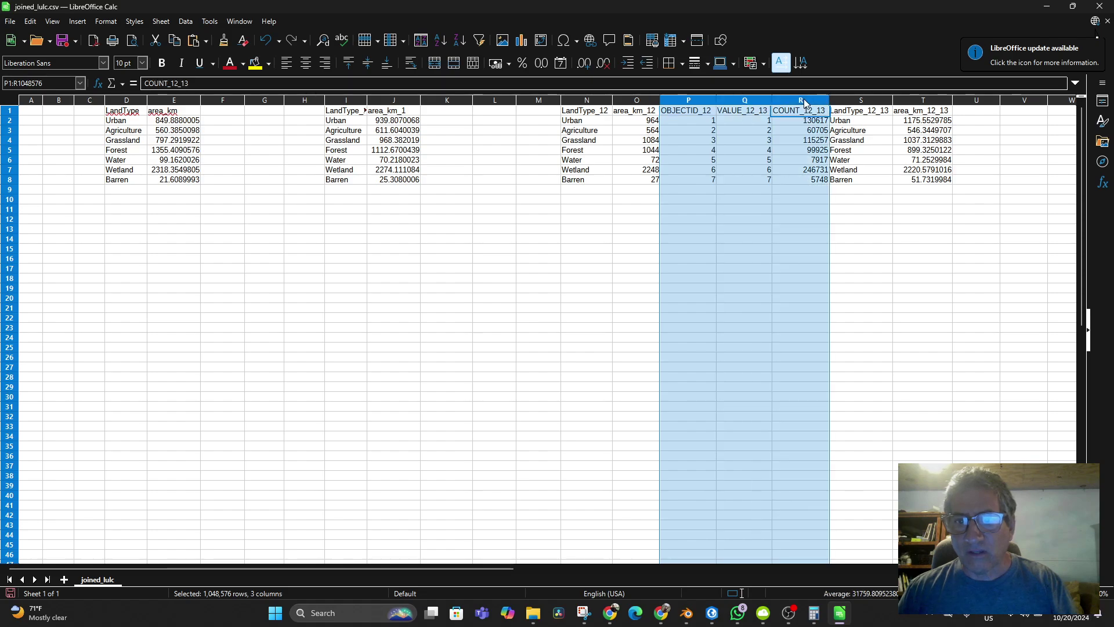
key(Delete)
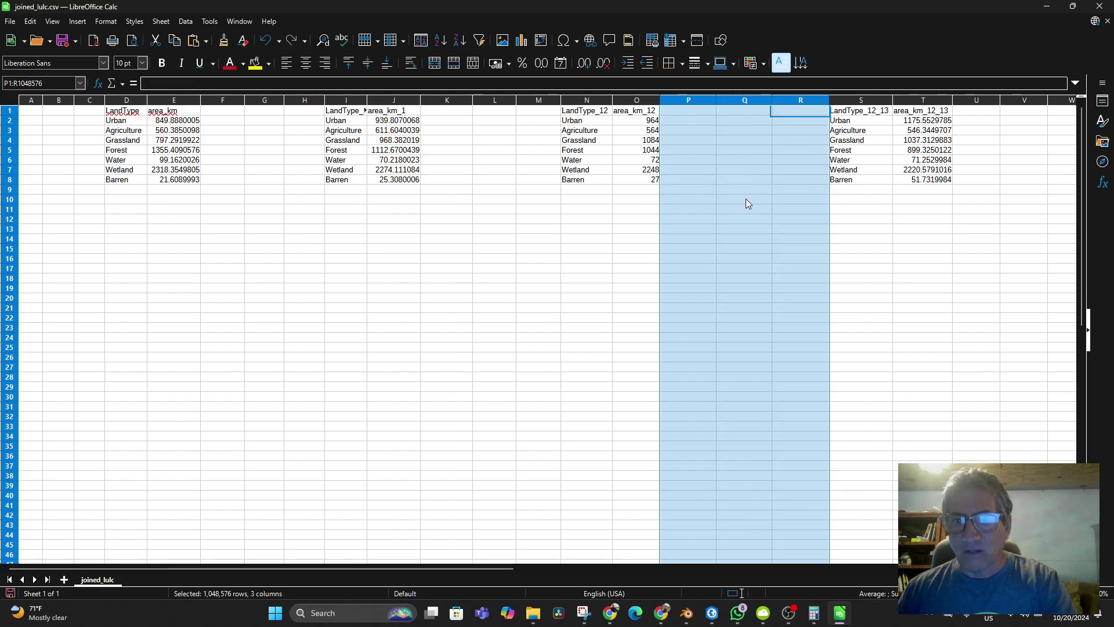
click(705, 211)
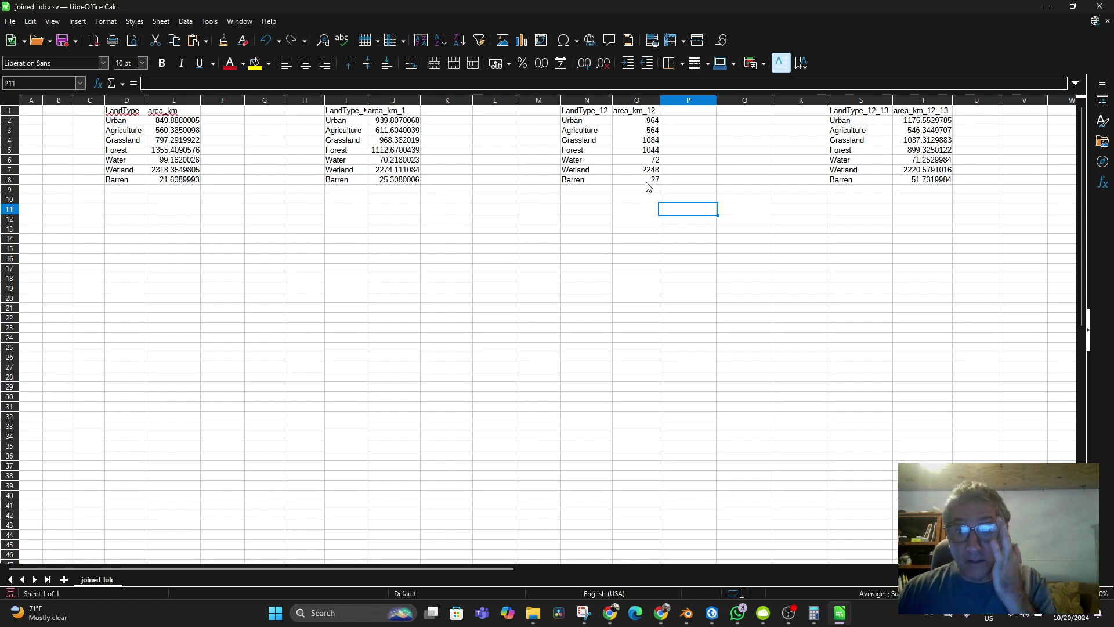
Cut the decimals from the first area_km_12_13 values: Urban 1175, Agriculture 546 and Grassland 1037
double_click(928, 120)
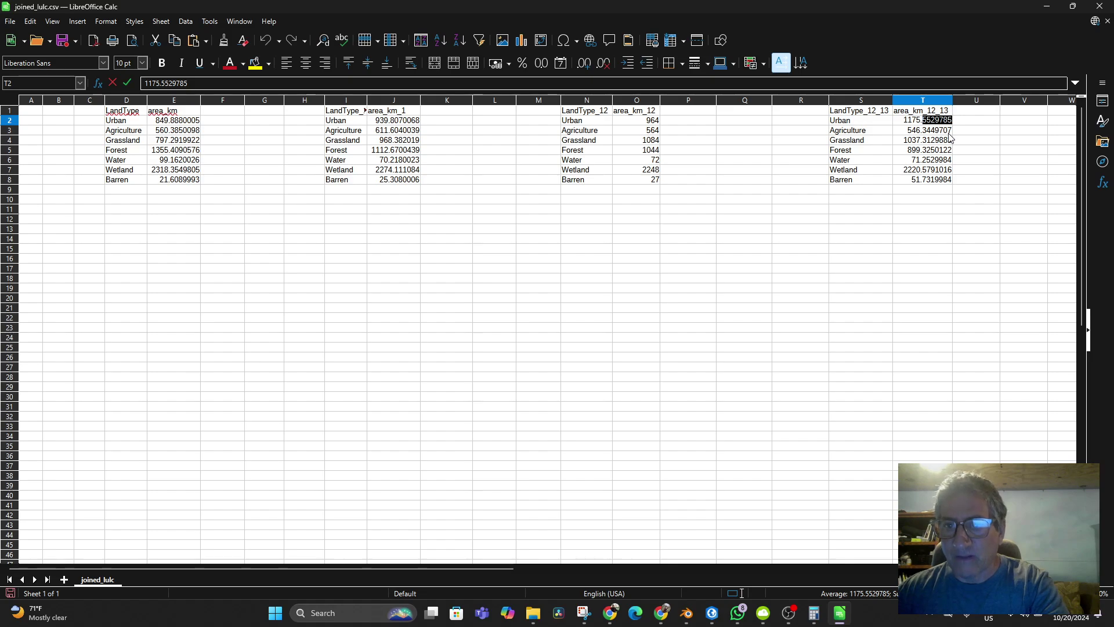
key(BackSpace)
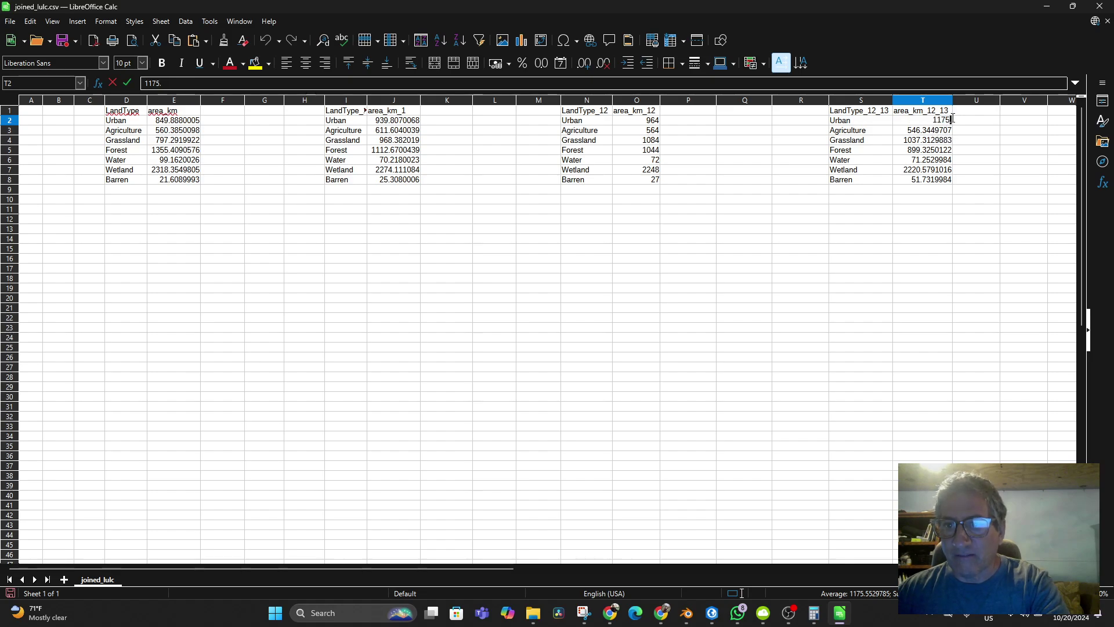
key(BackSpace)
double_click(922, 131)
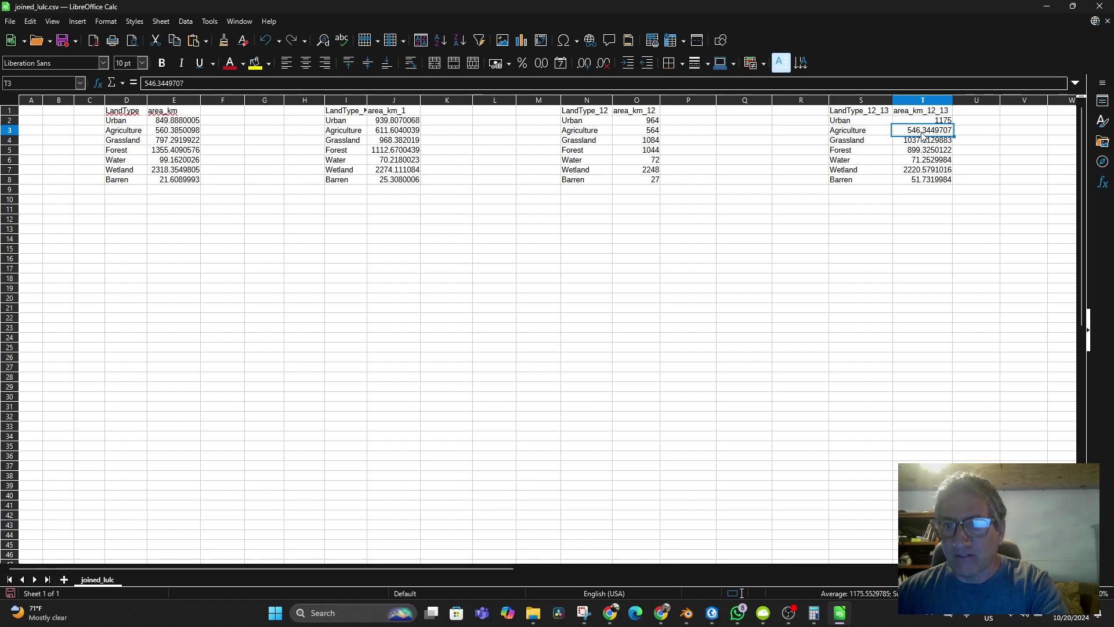
double_click(922, 131)
key(BackSpace)
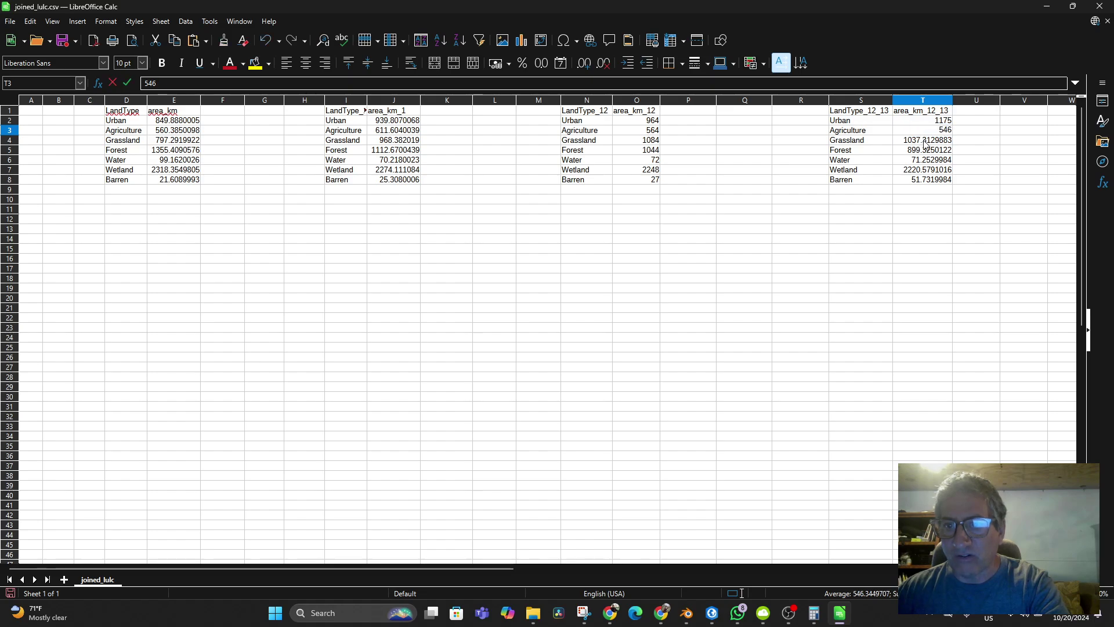
double_click(926, 145)
drag(920, 140, 941, 152)
key(BackSpace)
Cut the decimals from the remaining area_km_12_13 values: Forest 899, Water 71, Wetland 2220 and Barren 51
double_click(916, 149)
click(922, 150)
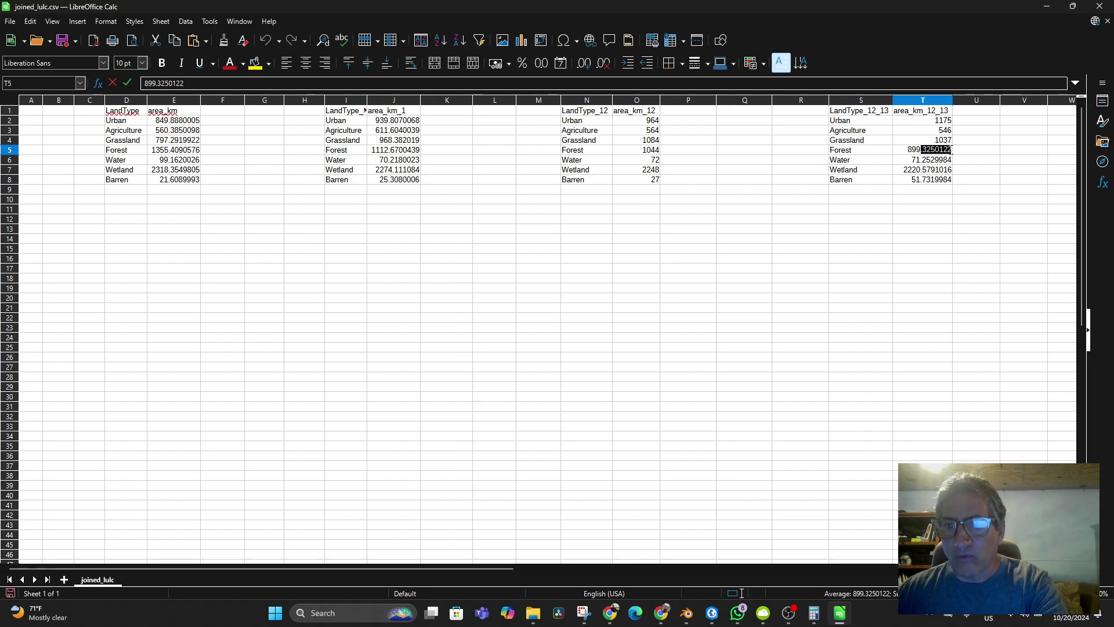
key(BackSpace)
click(923, 161)
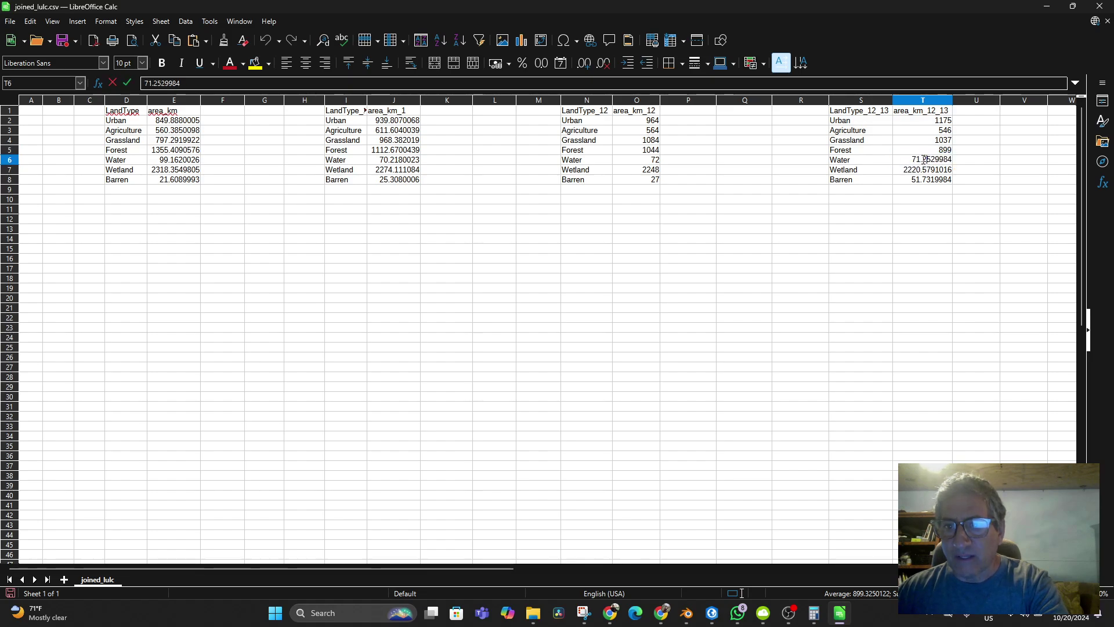
drag(922, 159, 952, 180)
key(BackSpace)
click(922, 170)
key(BackSpace)
click(922, 180)
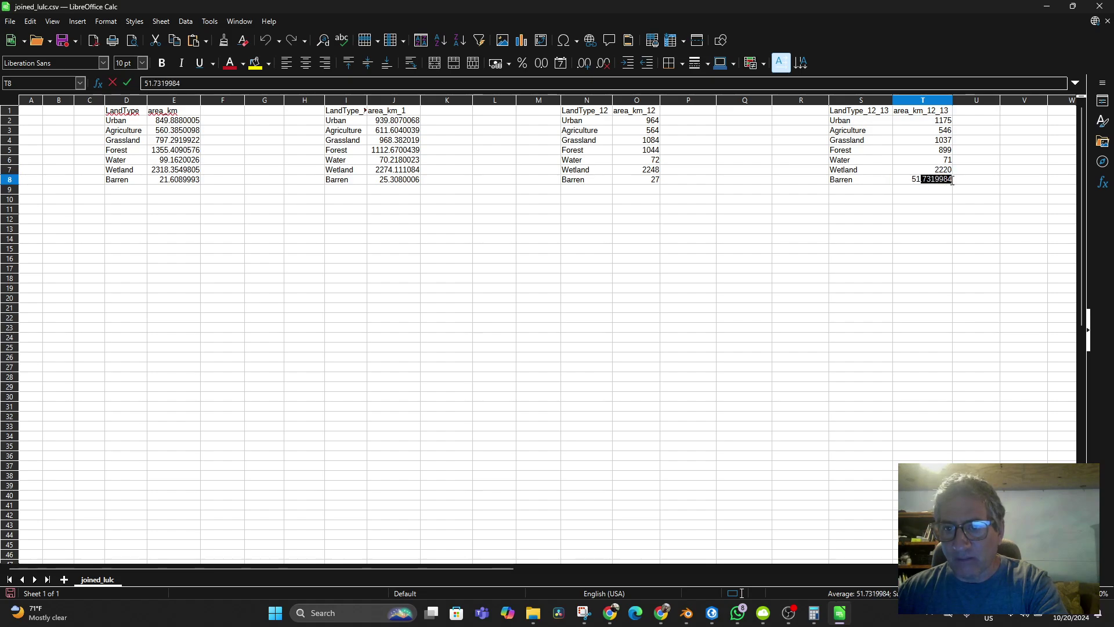
key(BackSpace)
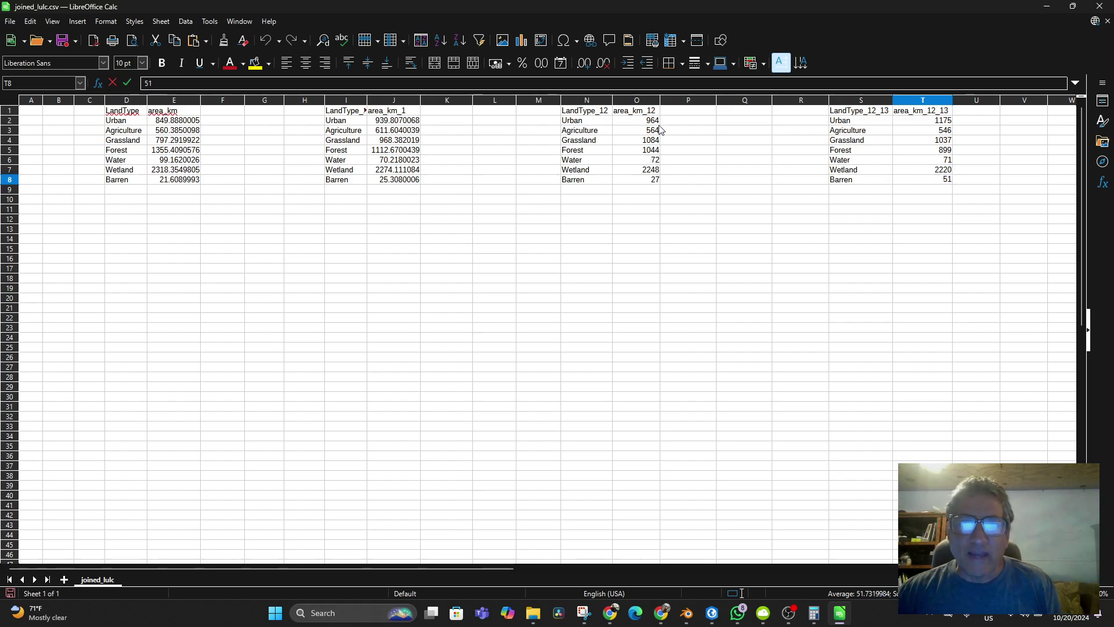
Try to format the area_km_1 column as numbers with 0 decimal places
click(395, 102)
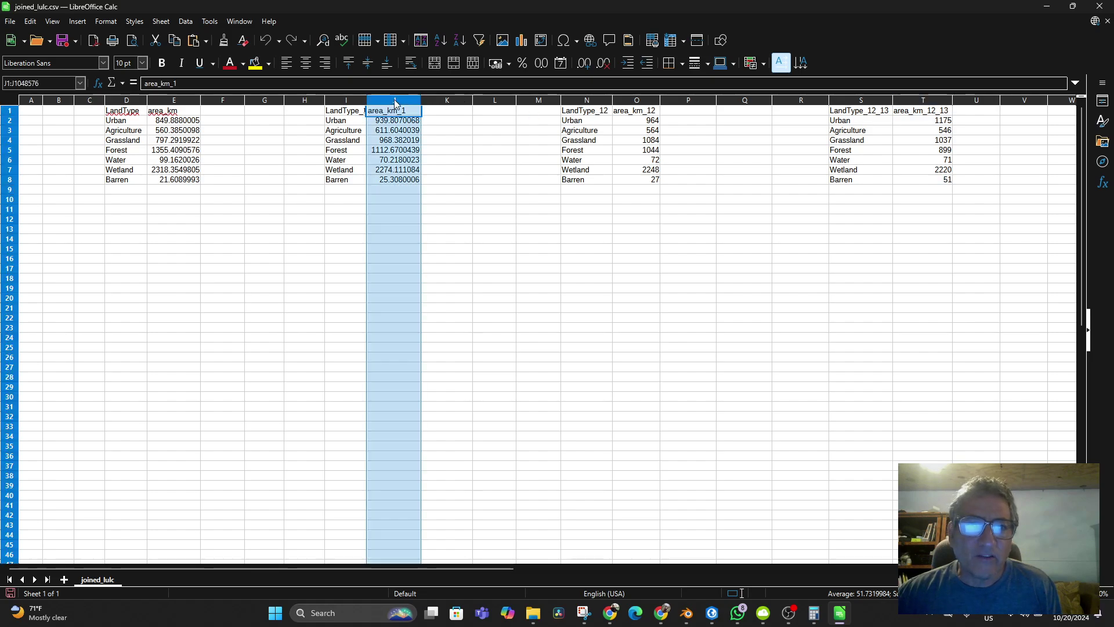
right_click(395, 102)
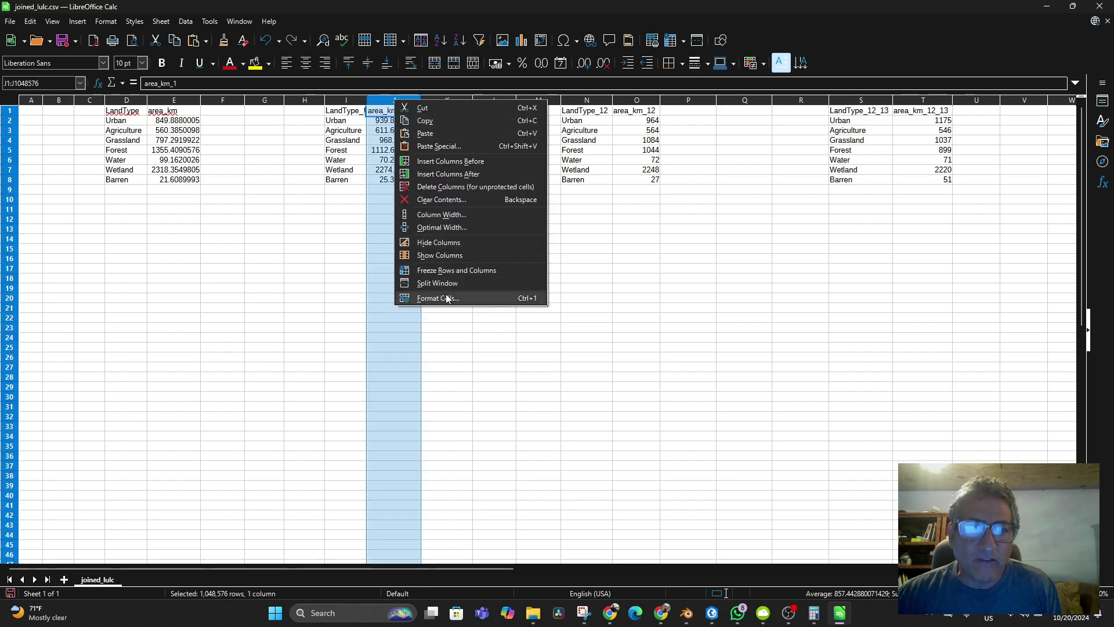
key(Escape)
key(ctrl+1)
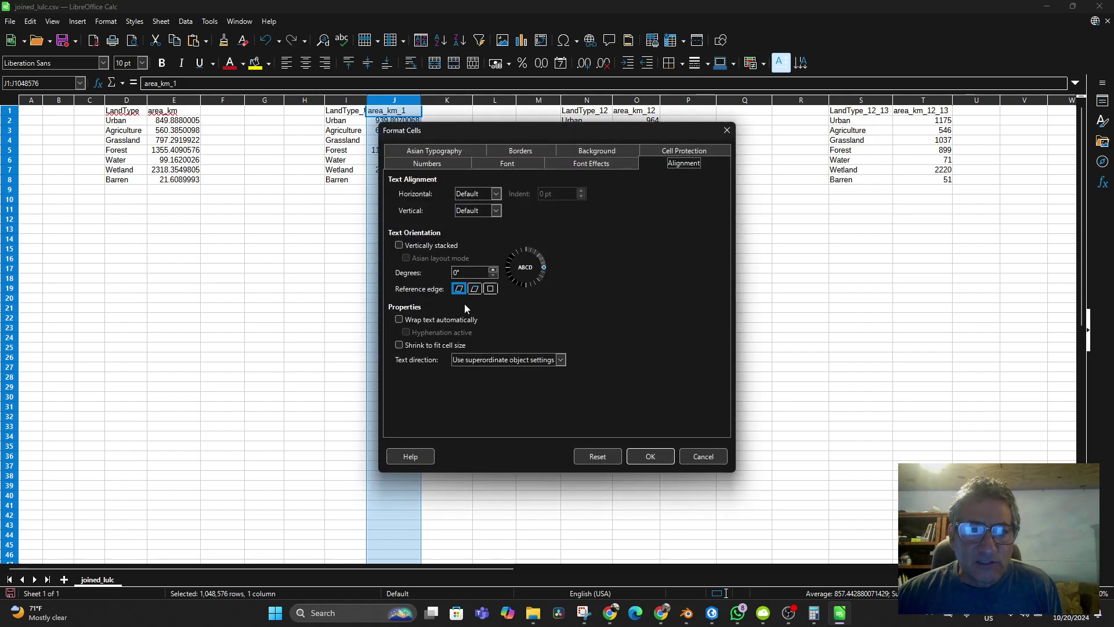
click(432, 164)
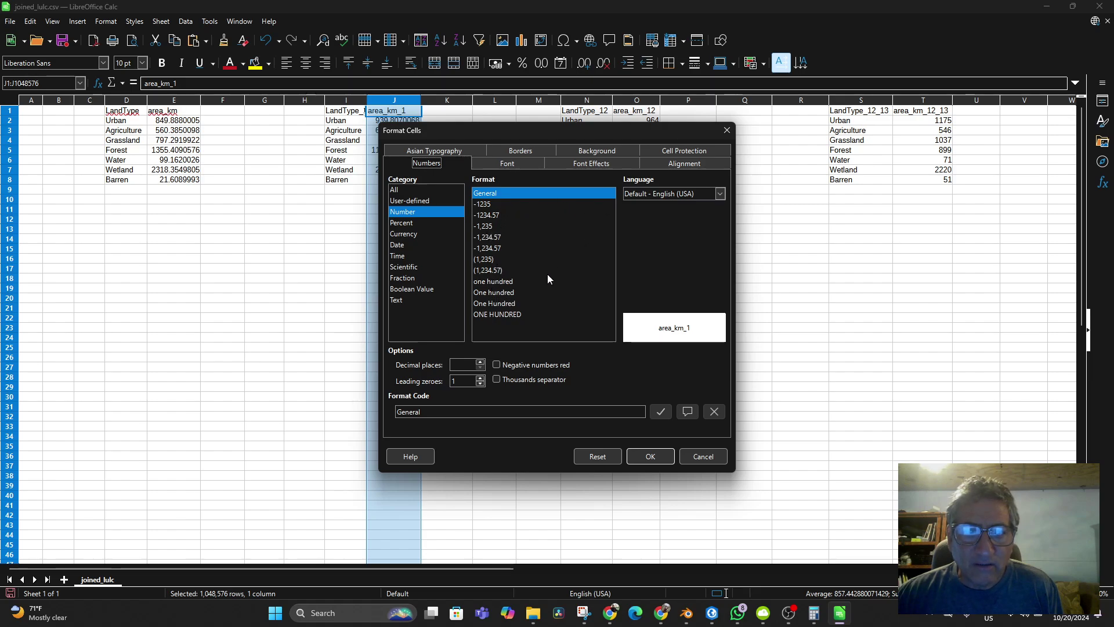
click(481, 361)
double_click(453, 365)
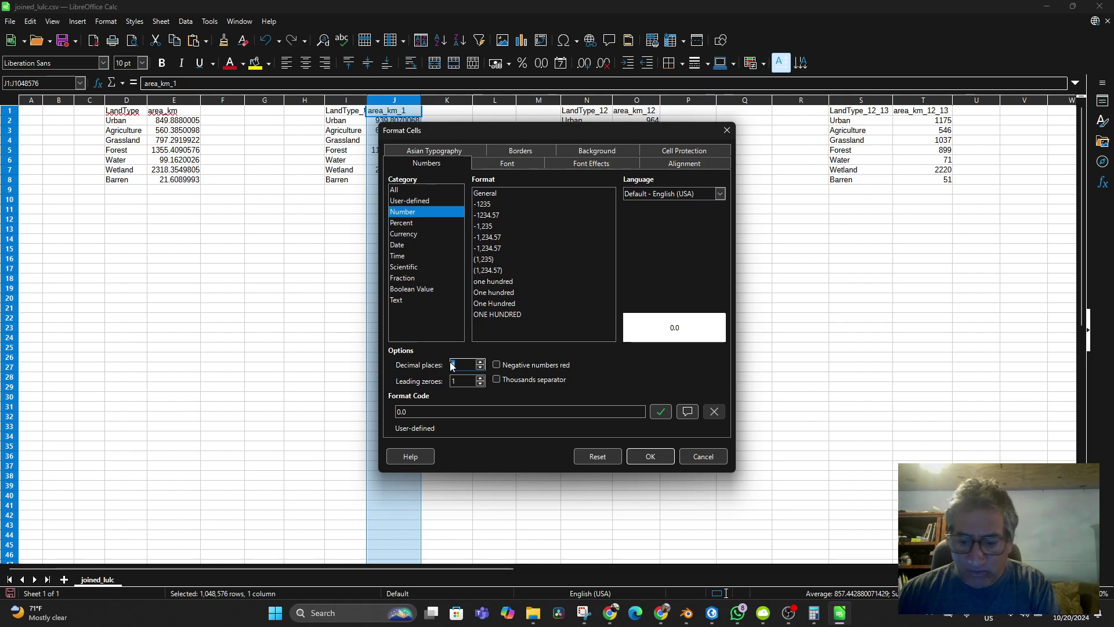
text(0)
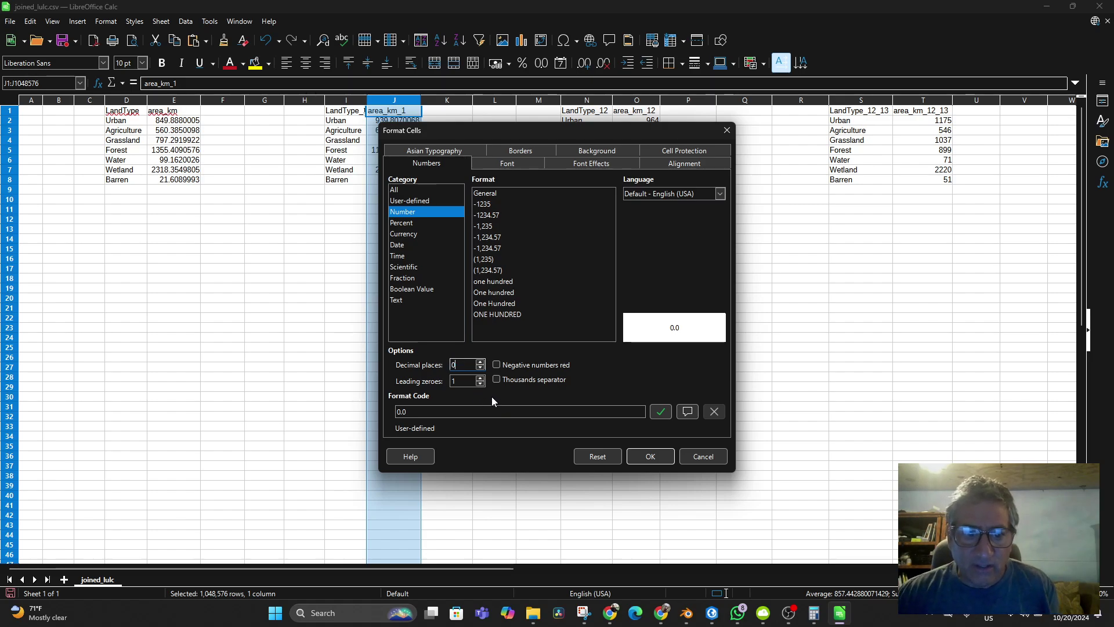
click(485, 195)
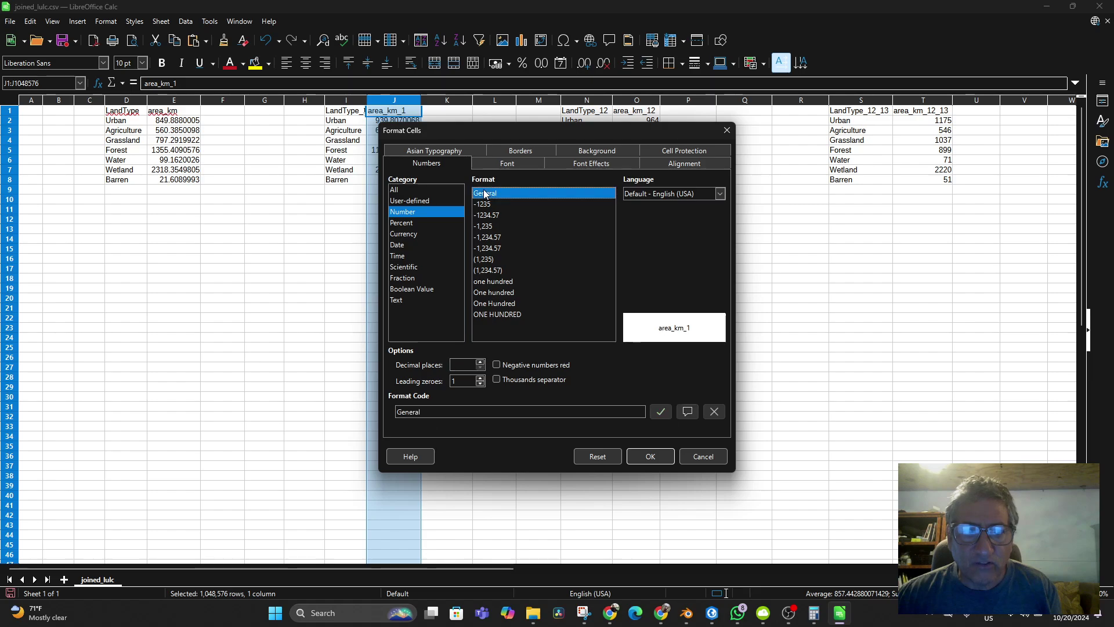
click(634, 455)
Cut the decimals from the first area_km_1 values: Urban 939, Agriculture 611 and Grassland 968
double_click(397, 121)
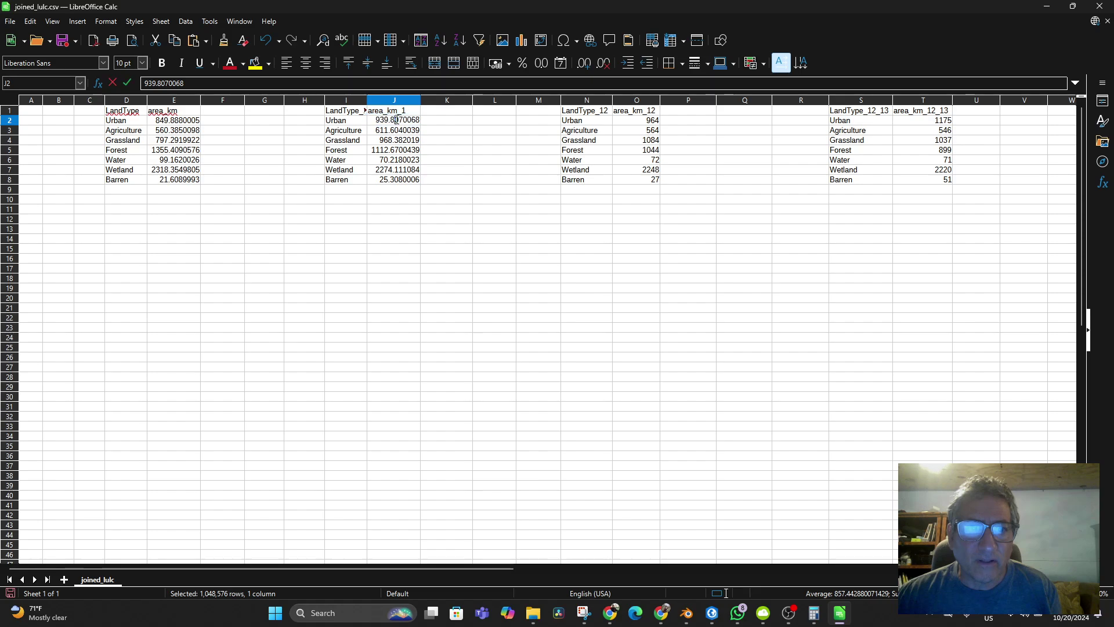
drag(391, 120, 431, 124)
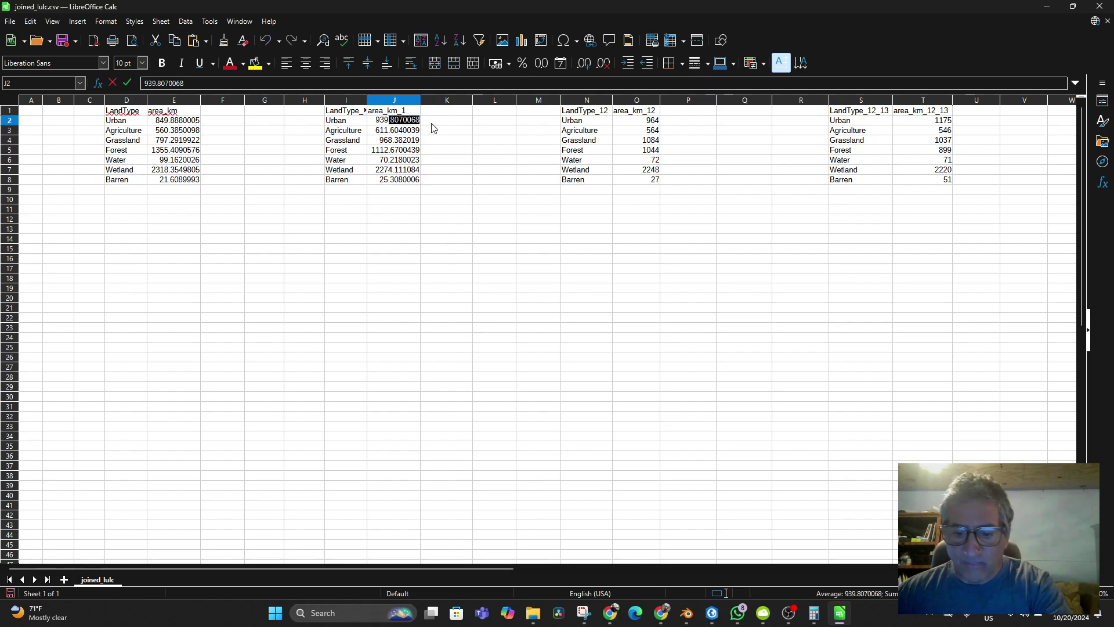
key(BackSpace)
click(395, 131)
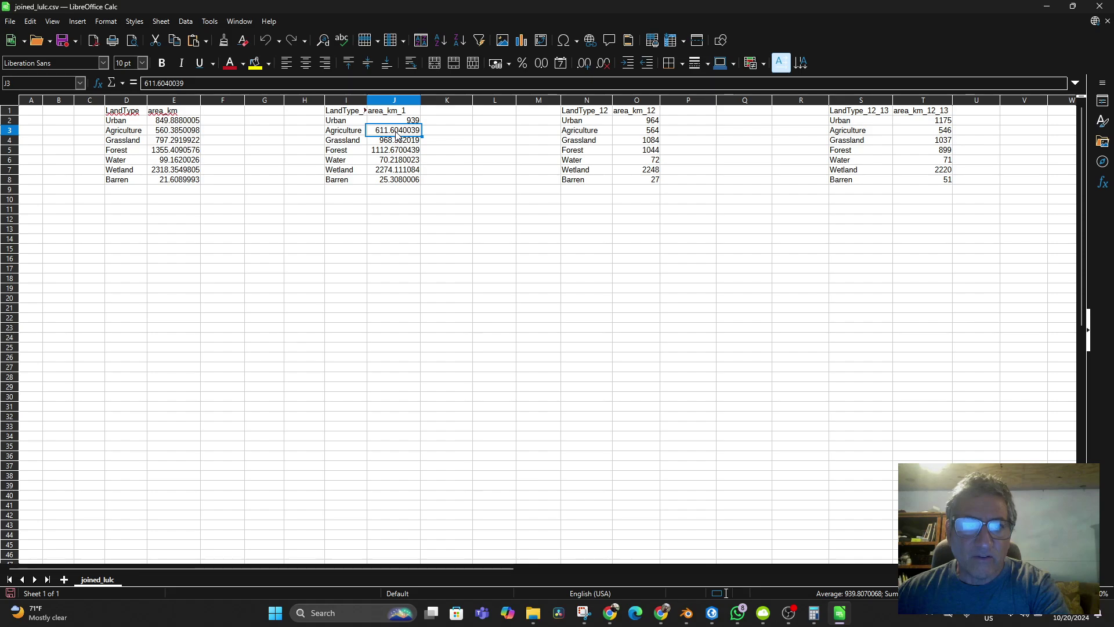
drag(391, 130, 426, 133)
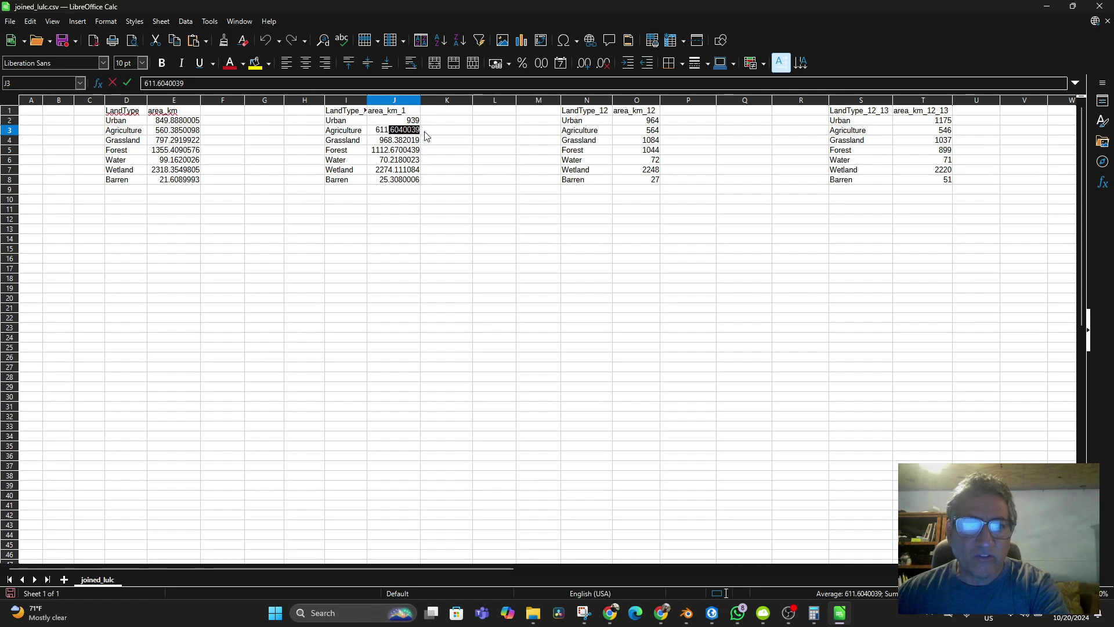
key(BackSpace)
click(400, 144)
double_click(400, 143)
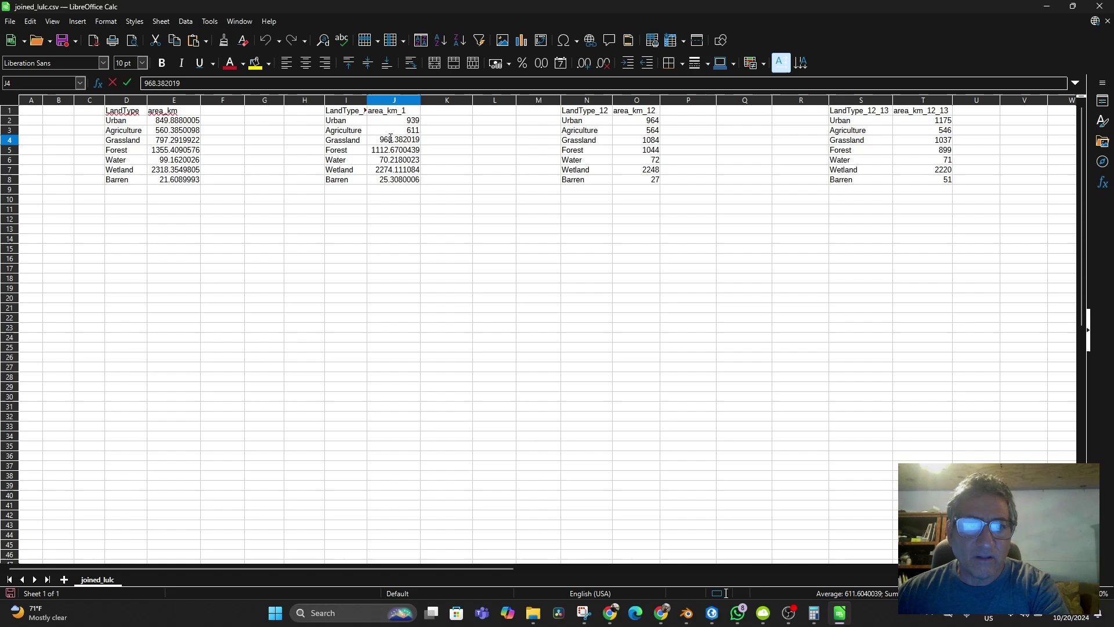
key(BackSpace)
drag(393, 140, 419, 171)
Cut the decimals from the Forest and Water values in area_km_1, leaving 1112 and 70
click(403, 151)
double_click(389, 152)
key(BackSpace)
click(399, 160)
double_click(399, 160)
key(BackSpace)
Cut the decimals from the Wetland and Barren values in area_km_1, leaving 2274 and 25
click(397, 171)
double_click(396, 171)
key(BackSpace)
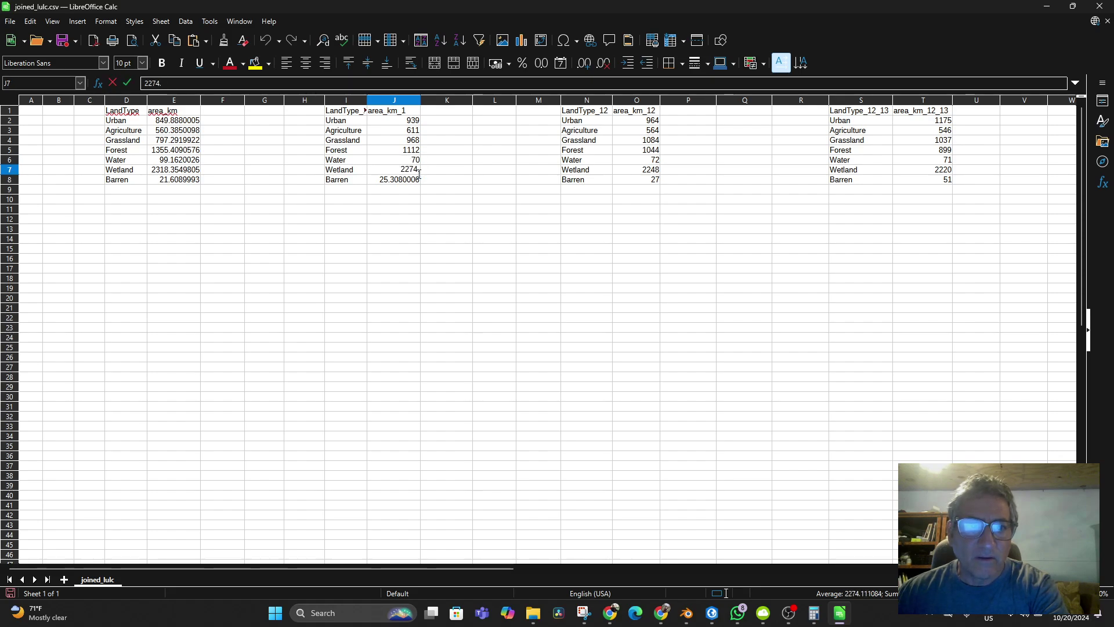
key(BackSpace)
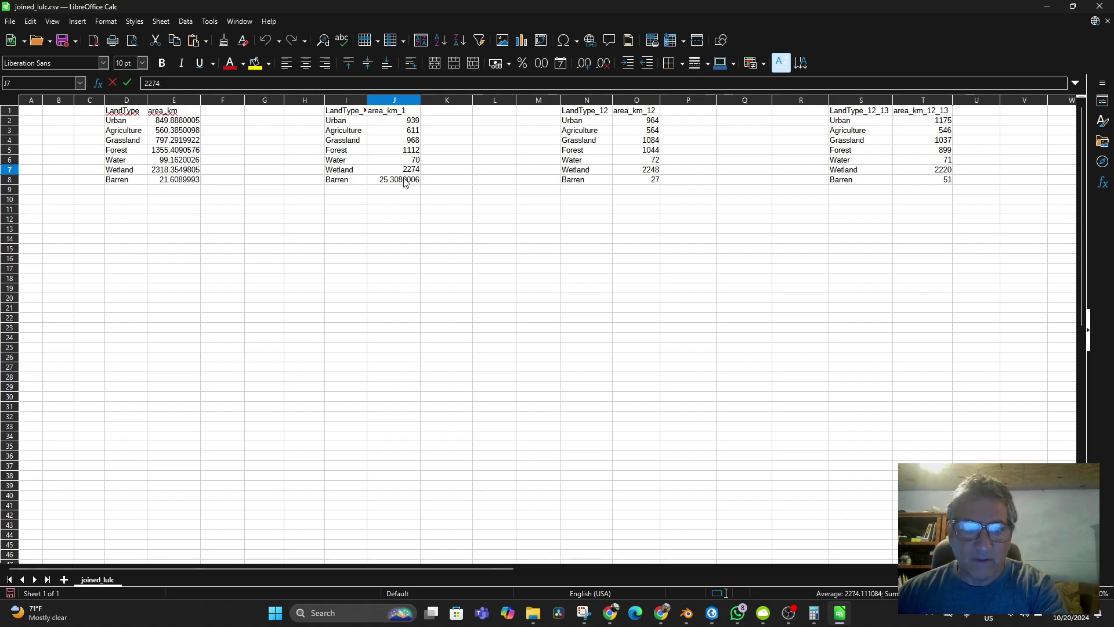
double_click(397, 180)
drag(389, 180, 421, 182)
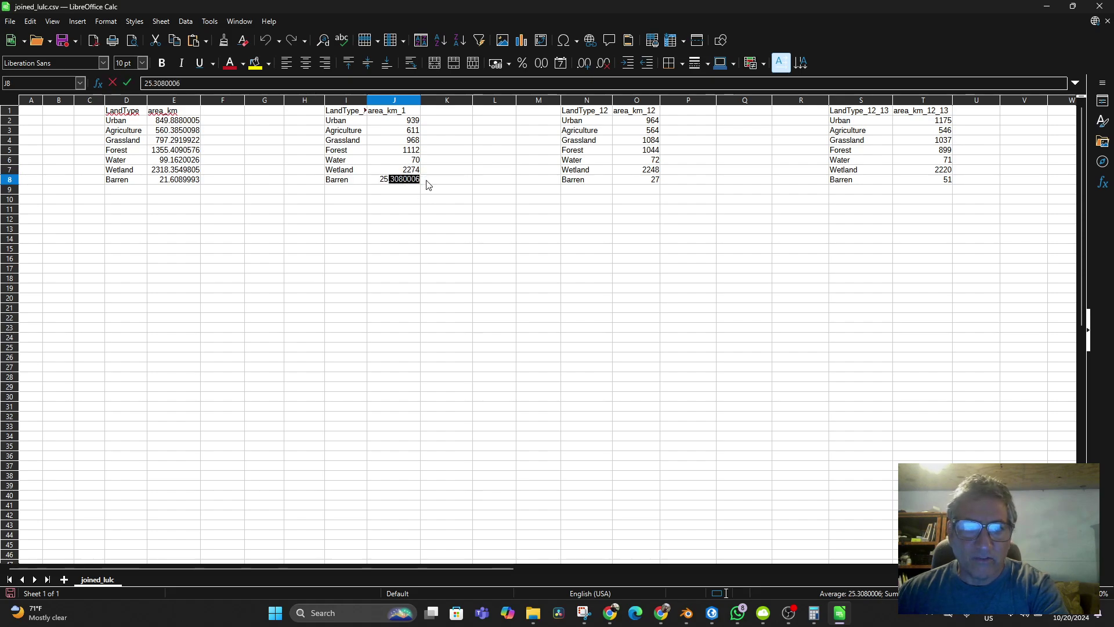
key(BackSpace)
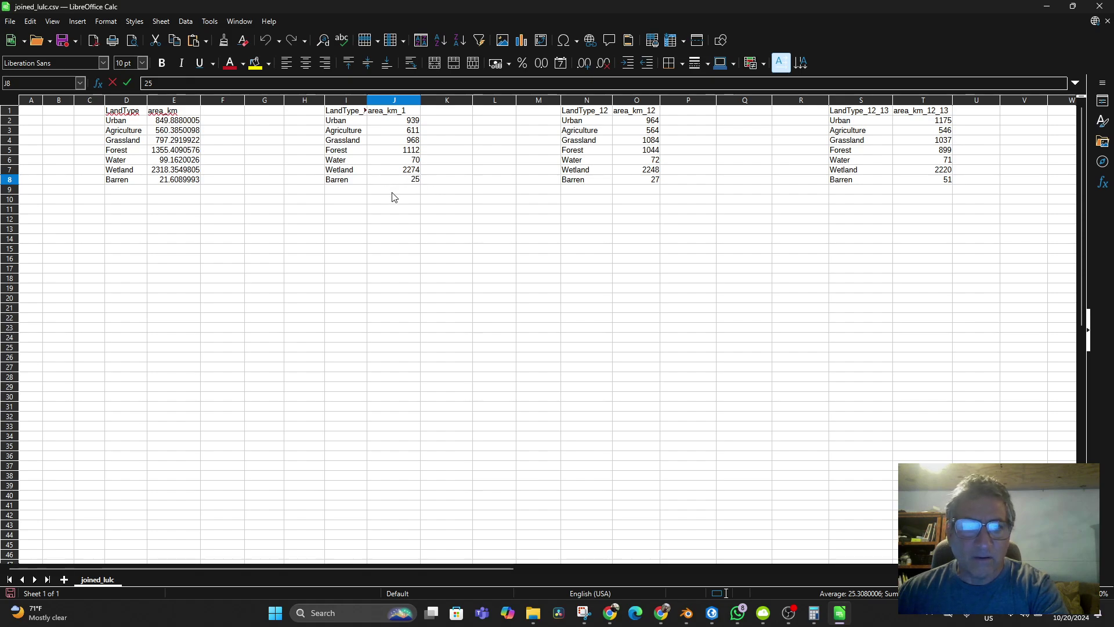
key(Return)
Select the whole area_km column and bring up the commands available for it
click(177, 122)
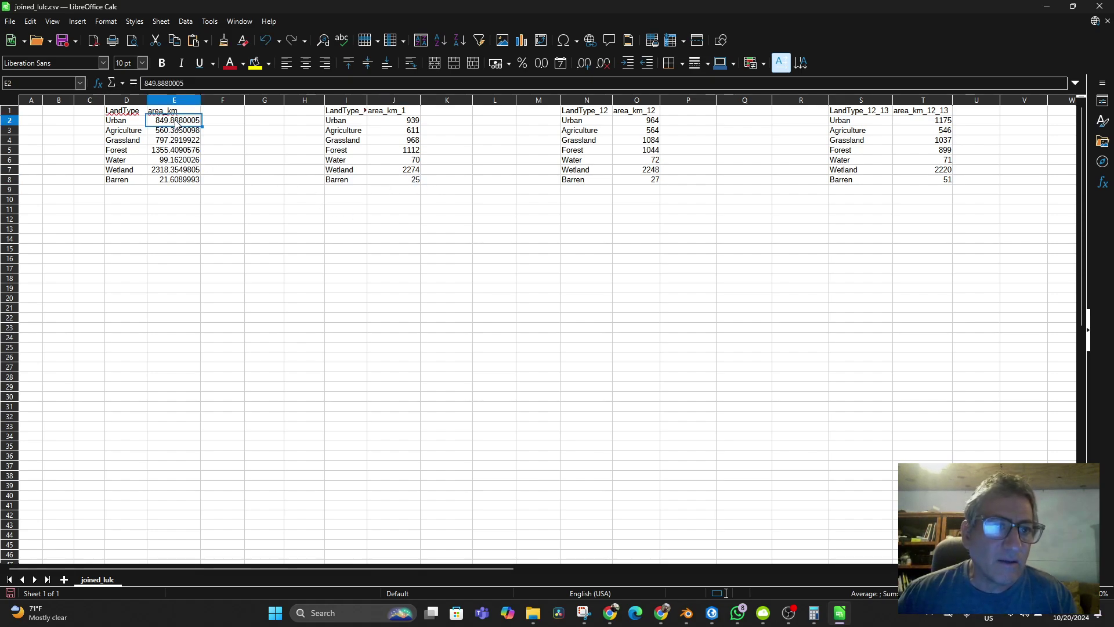
right_click(172, 104)
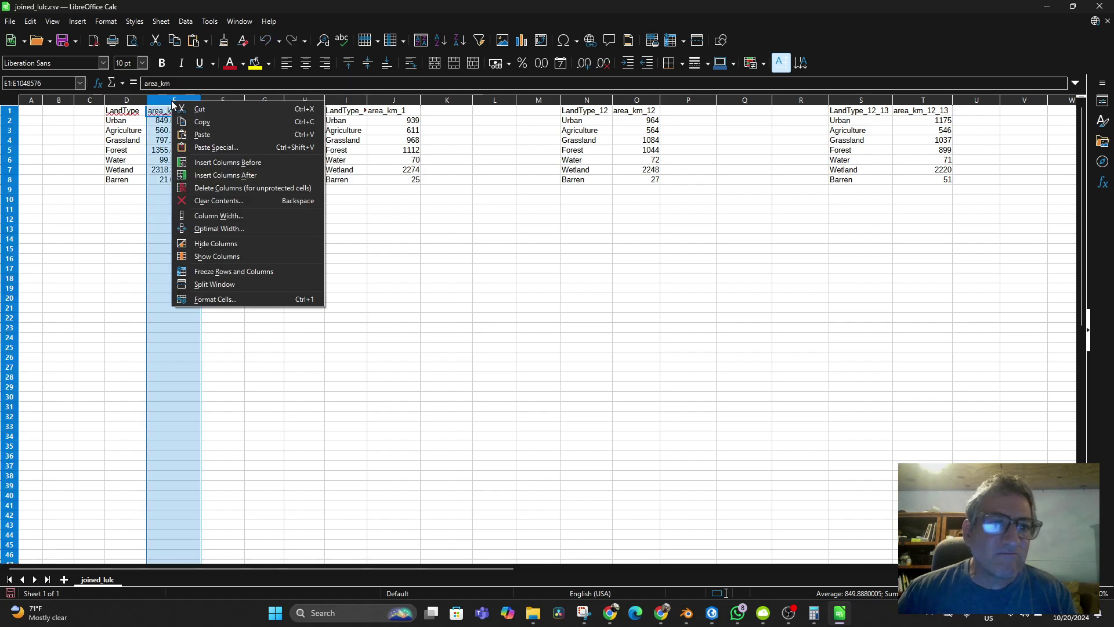
Format the area values in E2:E8 as numbers with 0 decimal places
key(Escape)
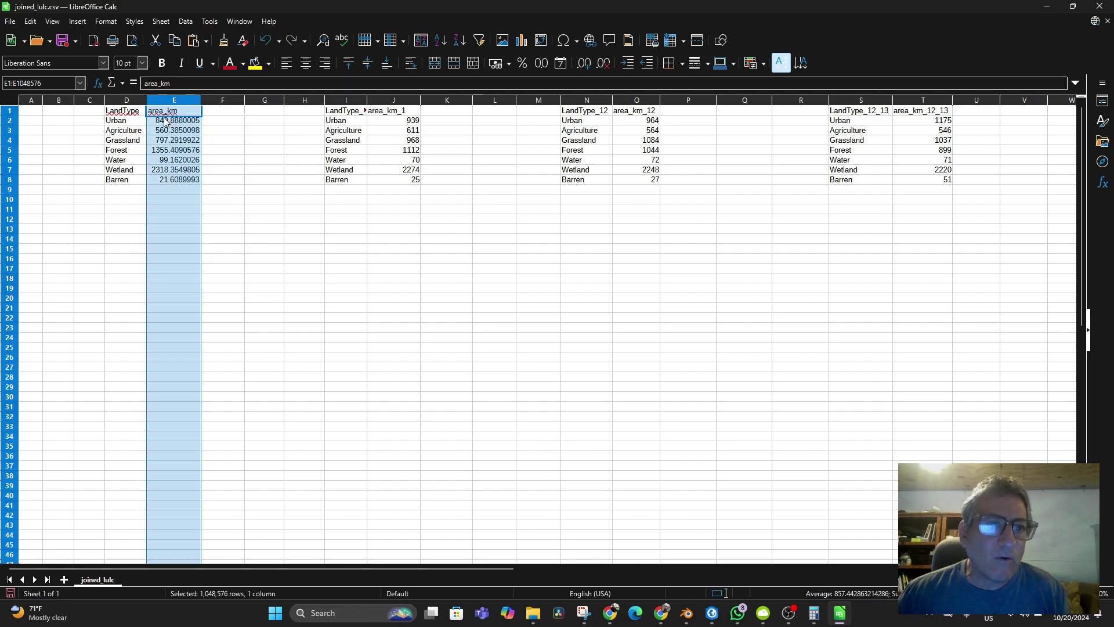
click(171, 131)
click(173, 122)
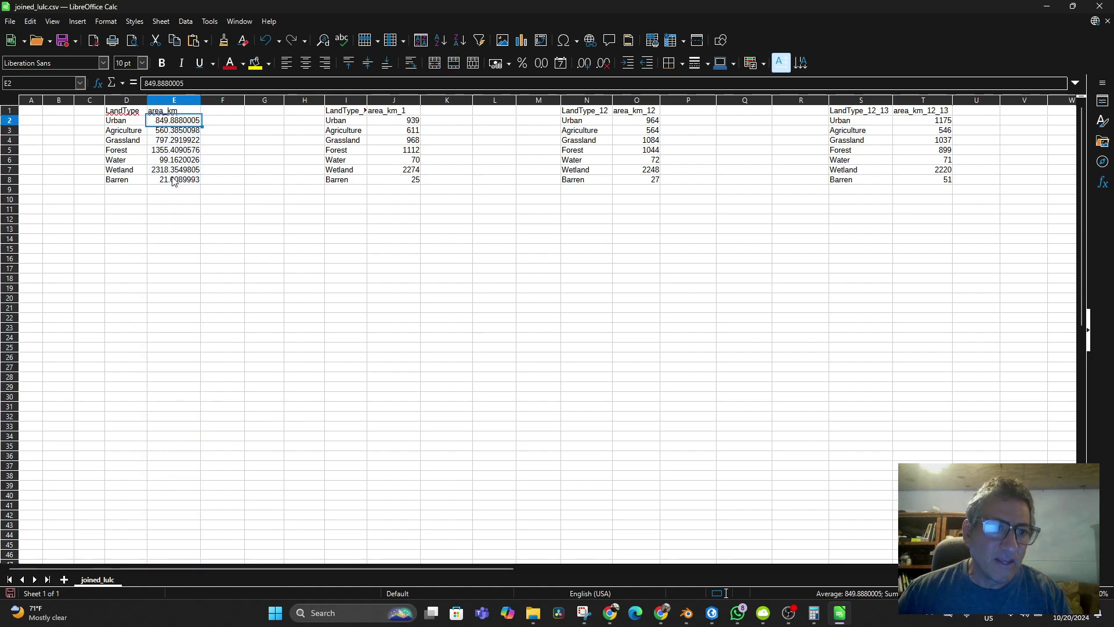
shift+click(174, 181)
right_click(173, 149)
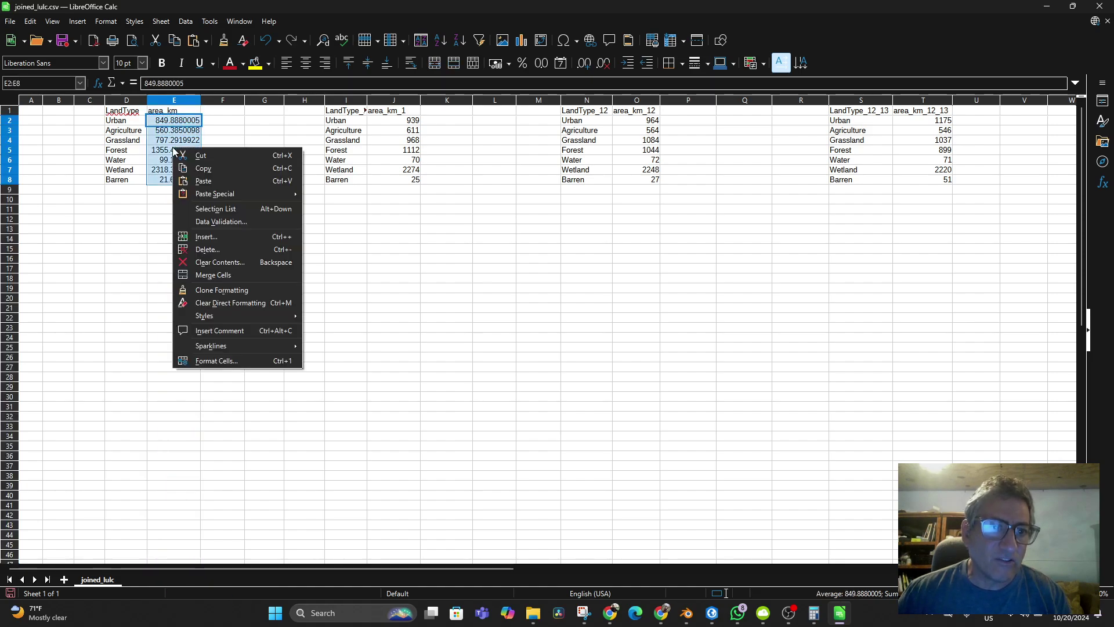
click(216, 360)
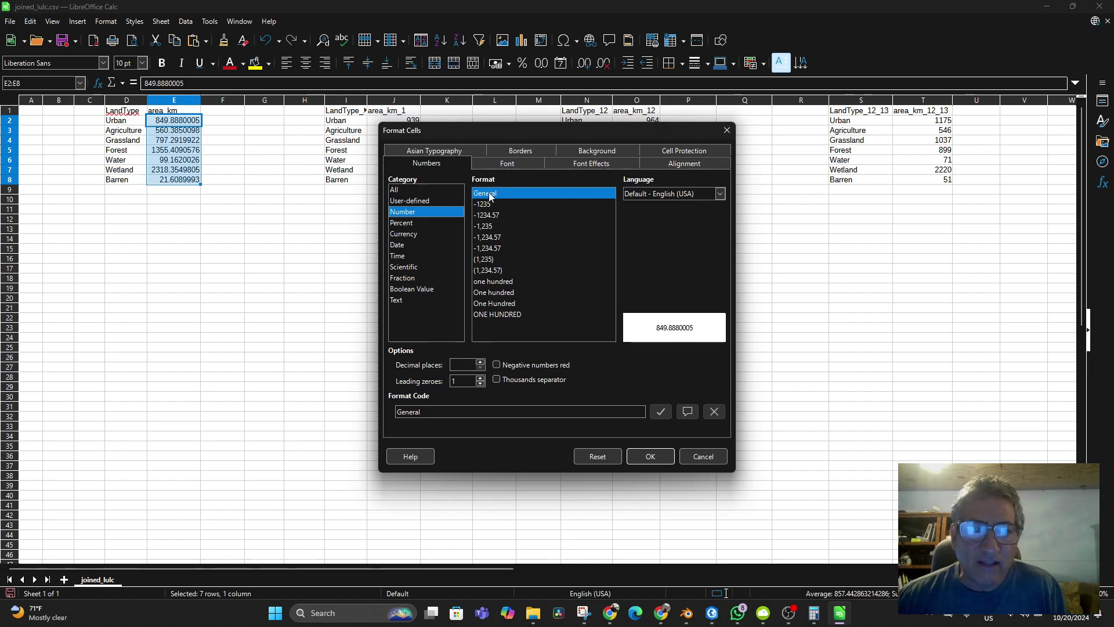
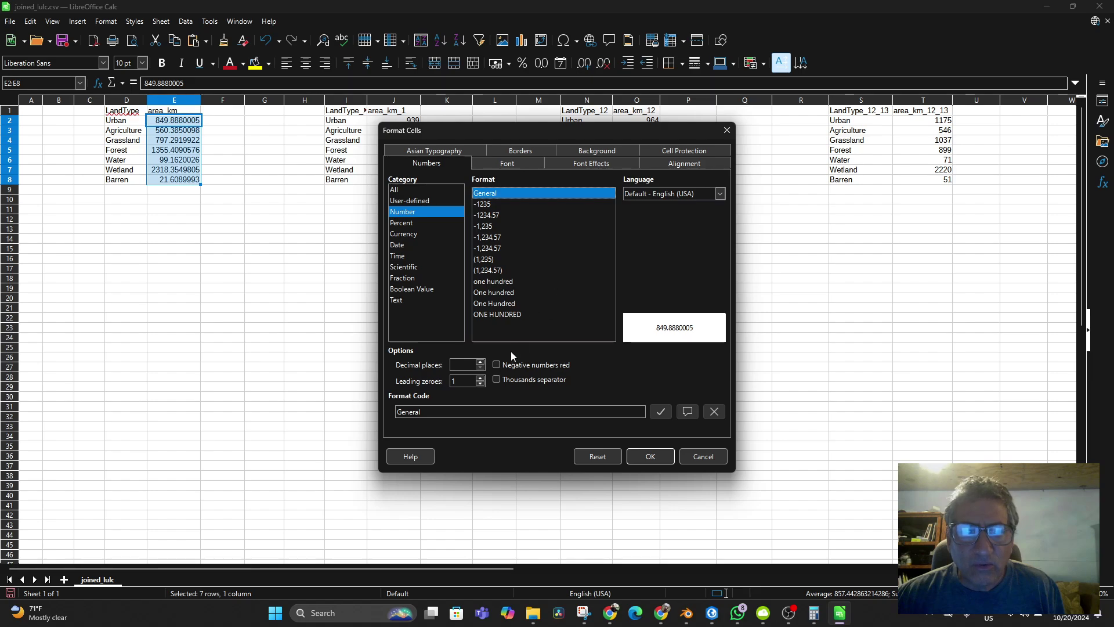
click(483, 364)
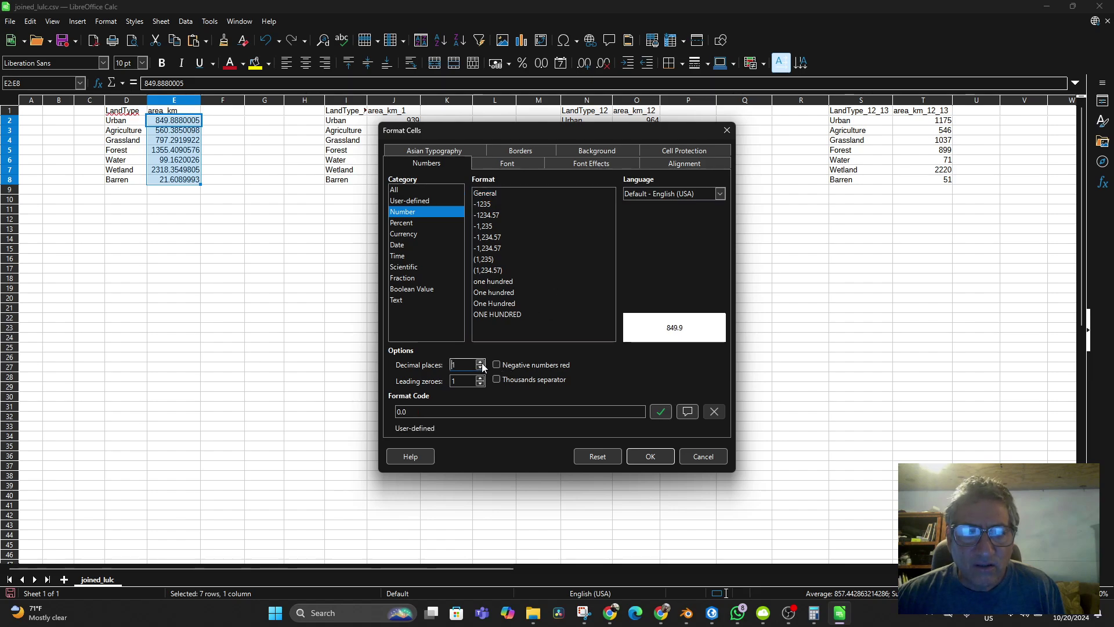
click(482, 367)
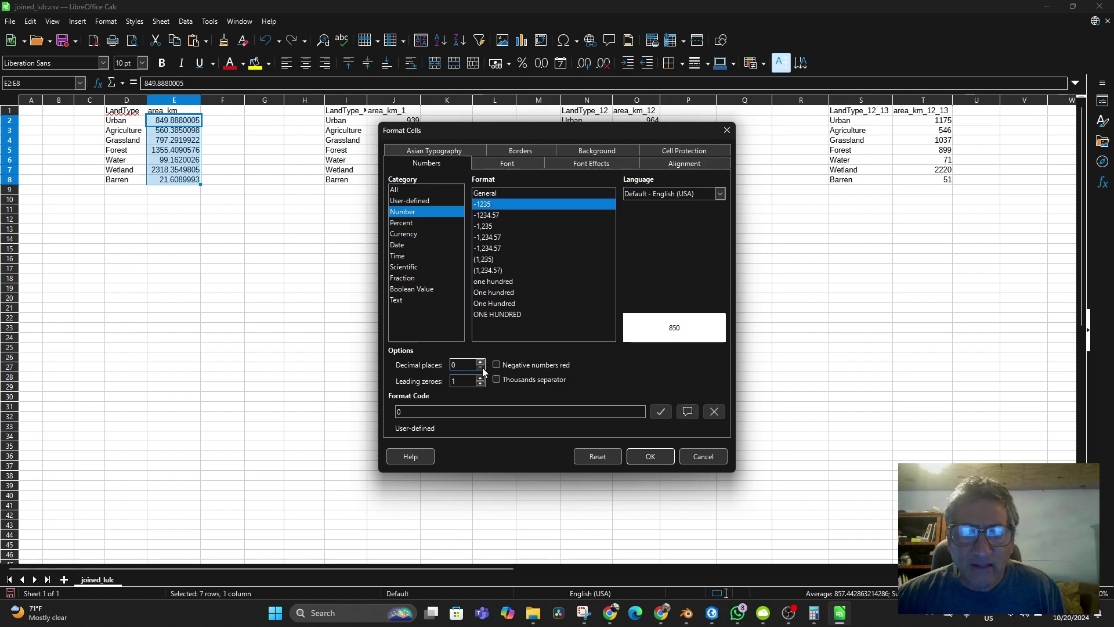
click(641, 455)
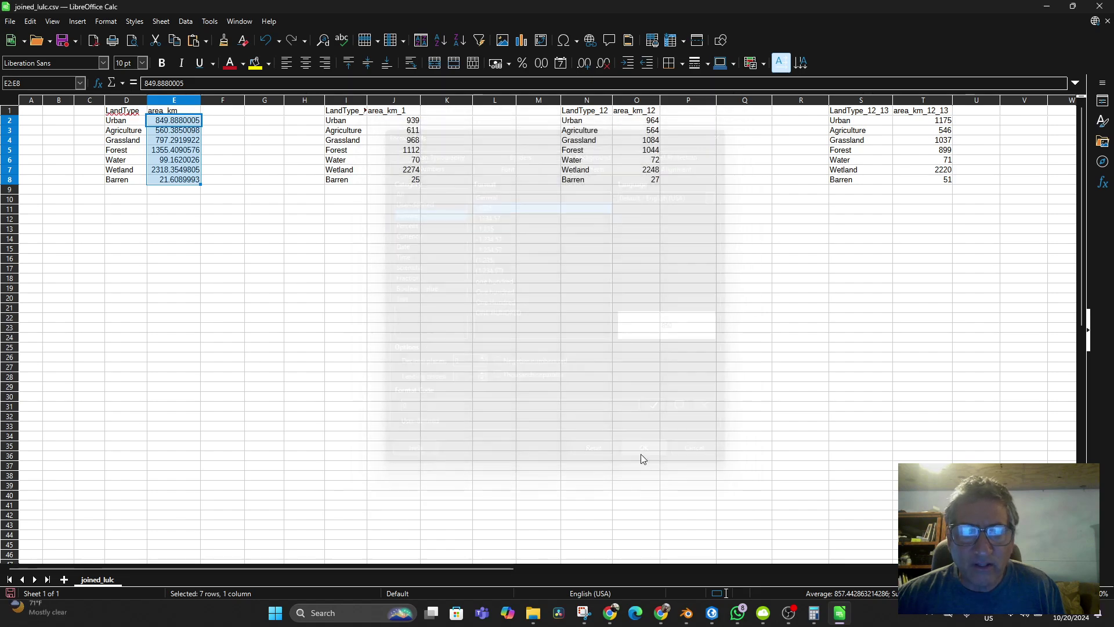
click(252, 230)
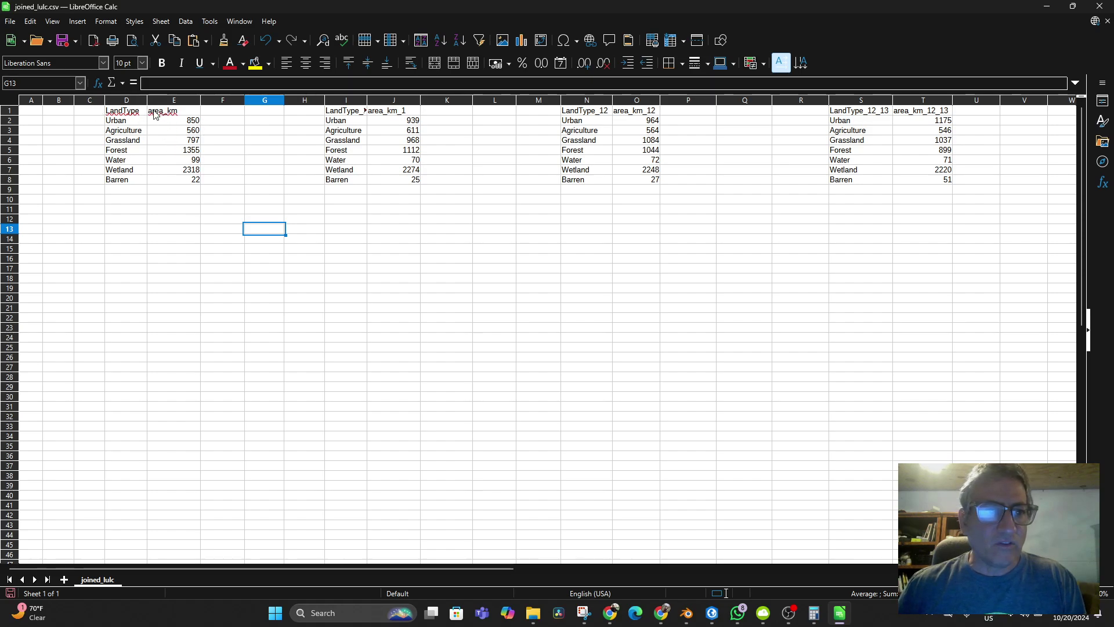
Rename the area header in E1 to area_km 96 and the one in J1 to area_km_01
click(174, 110)
double_click(181, 110)
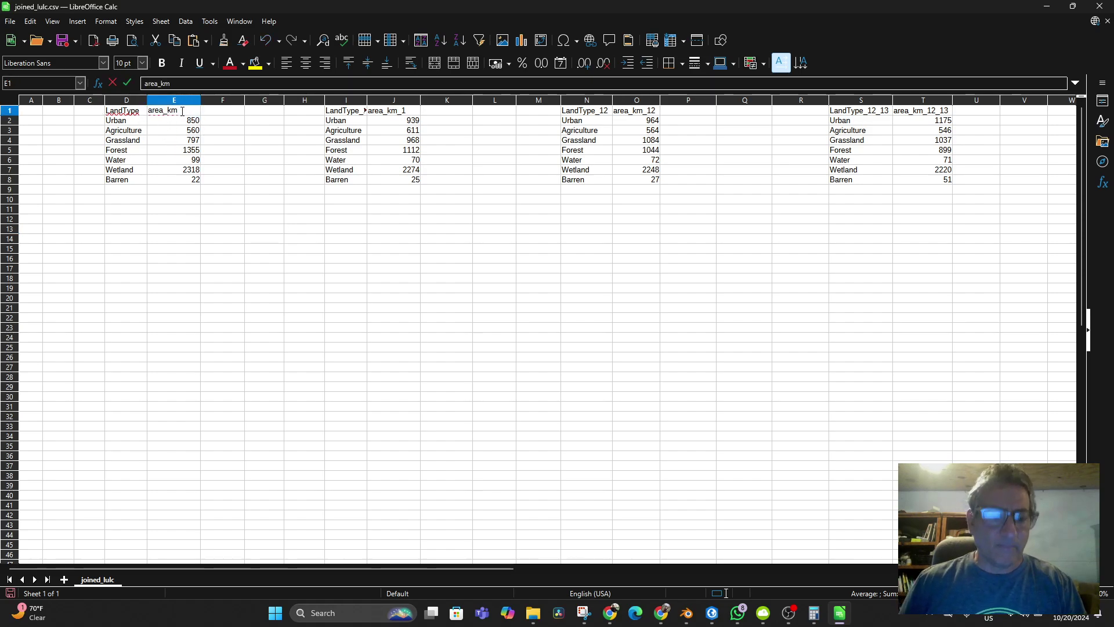
text(_96)
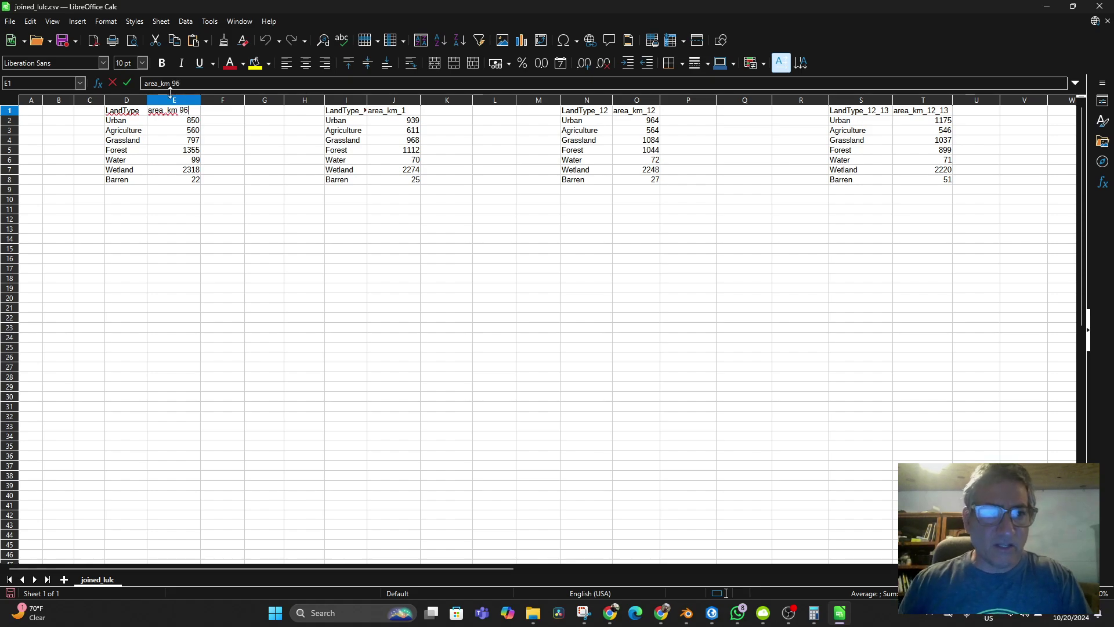
click(381, 103)
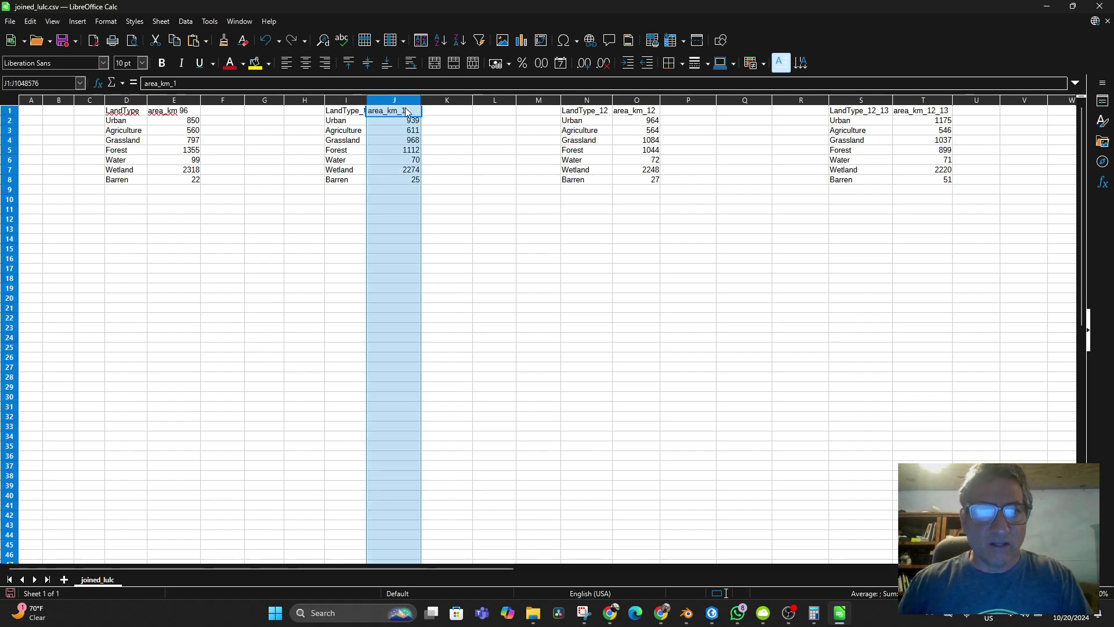
double_click(406, 111)
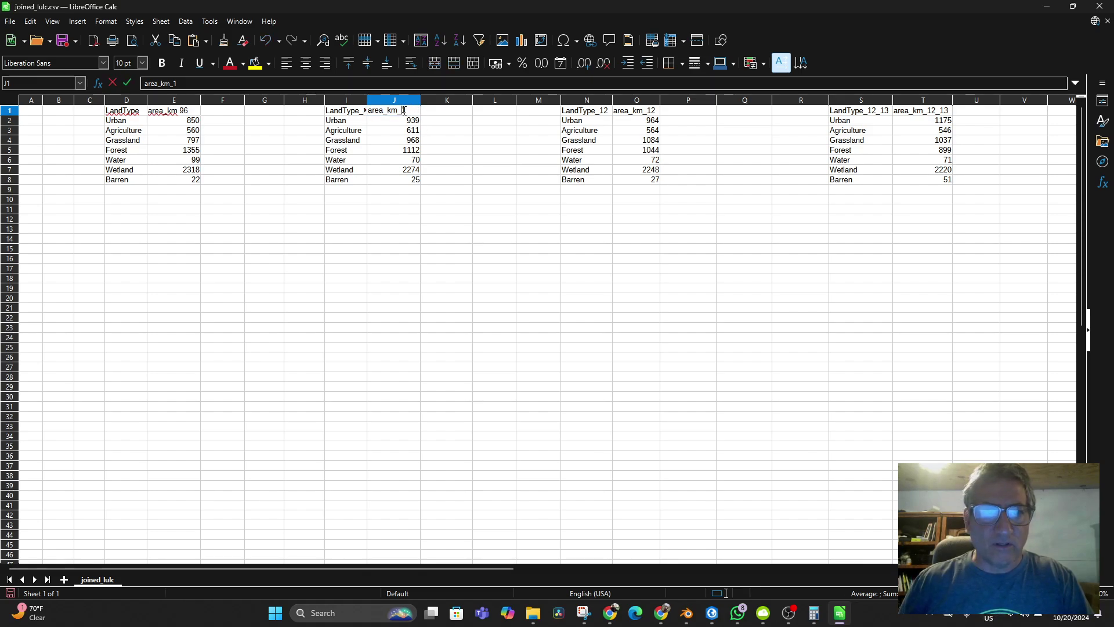
text(0)
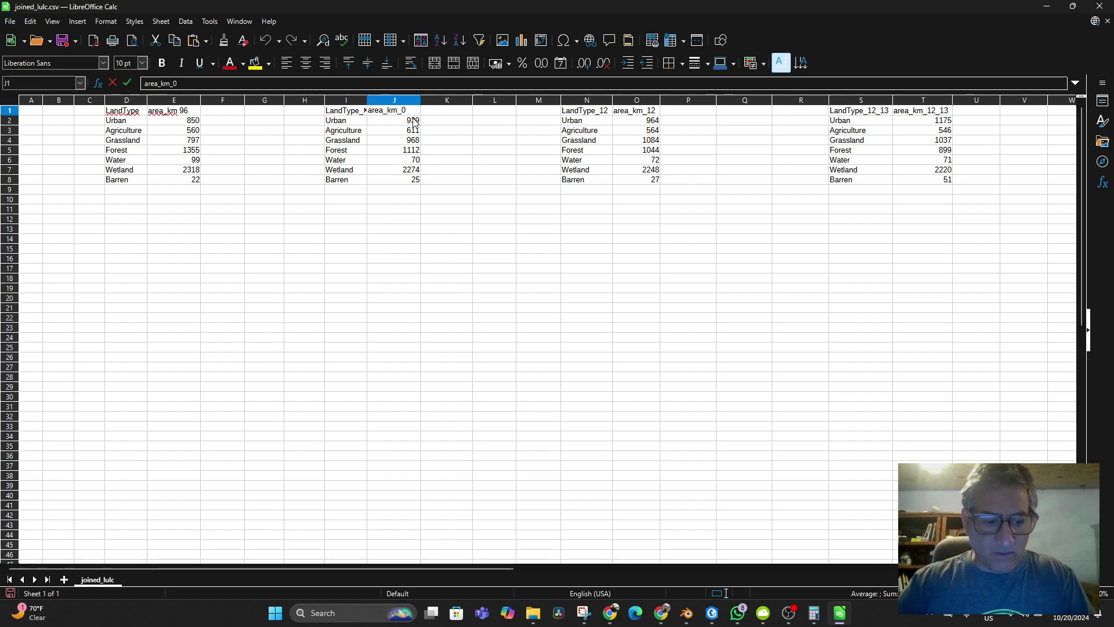
text(1)
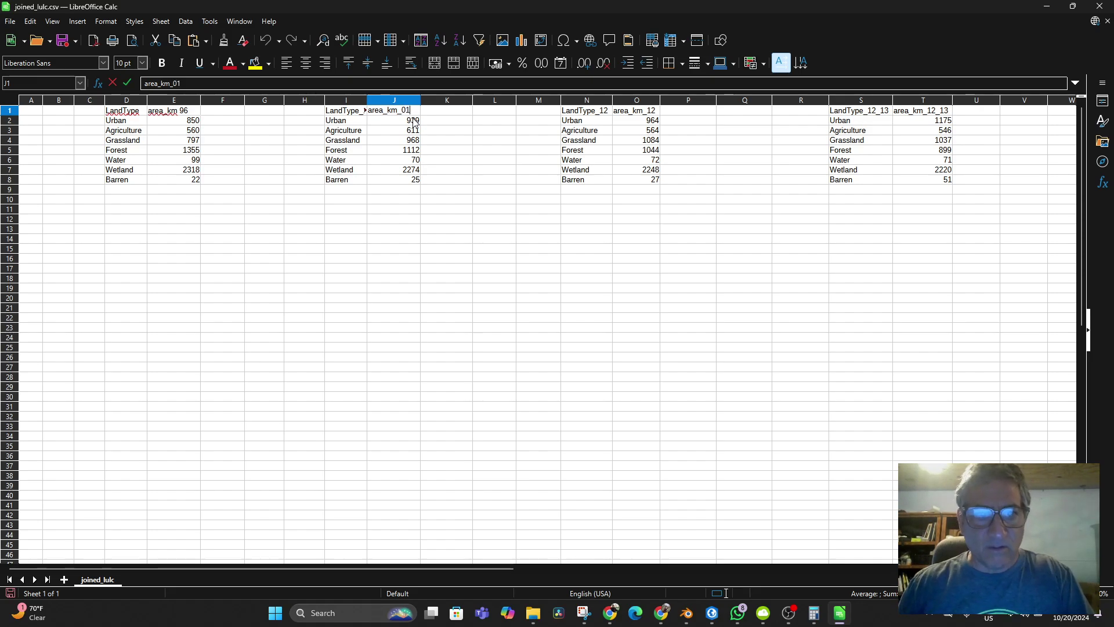
Rename the area header in O1 to area_km_06 and the one in T1 to area_km_10
double_click(645, 110)
drag(647, 113, 658, 110)
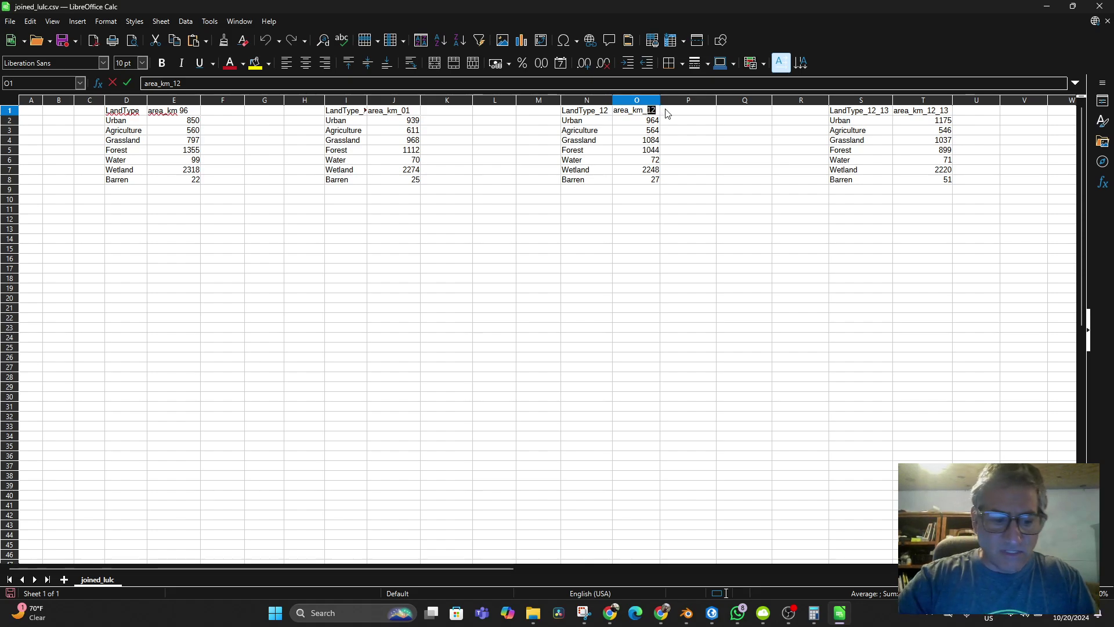
text(06)
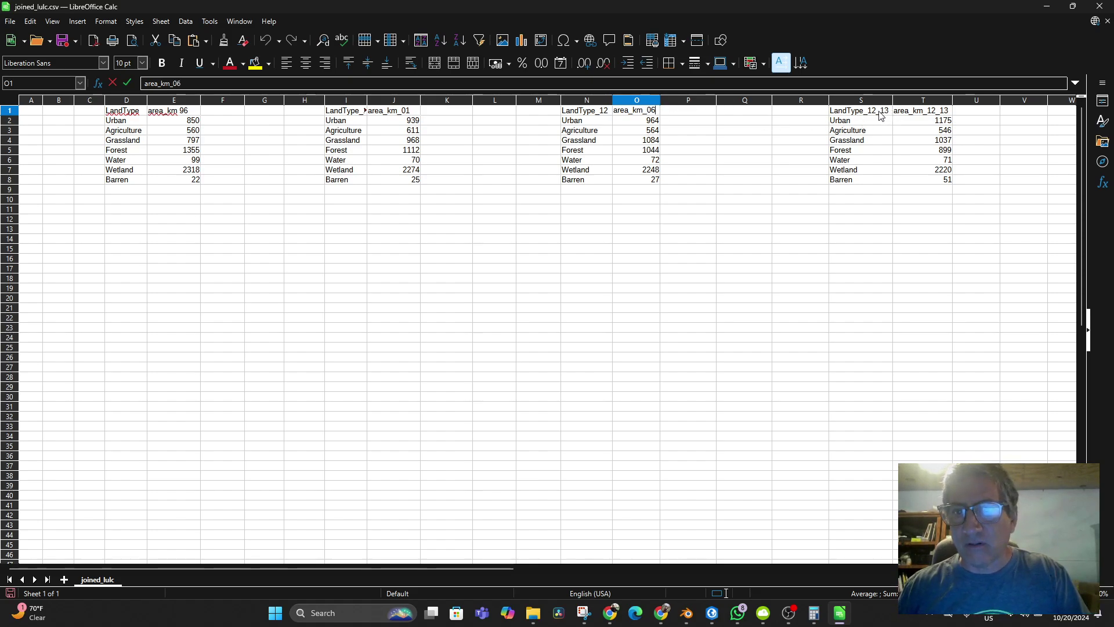
click(923, 111)
double_click(923, 110)
drag(926, 111, 951, 110)
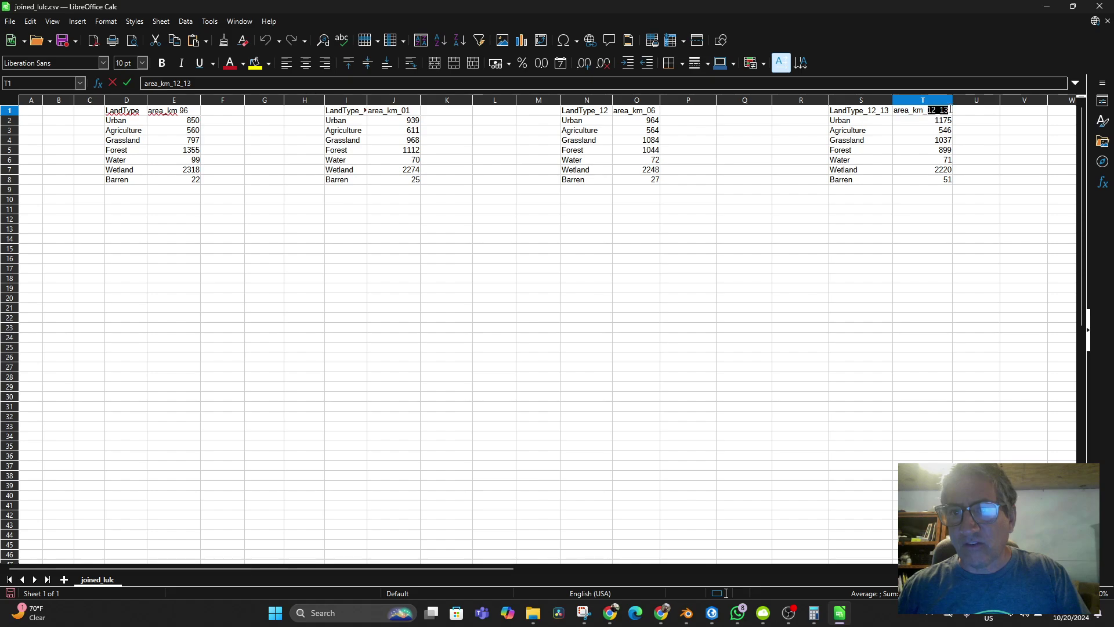
key(BackSpace)
key(BackSpace)
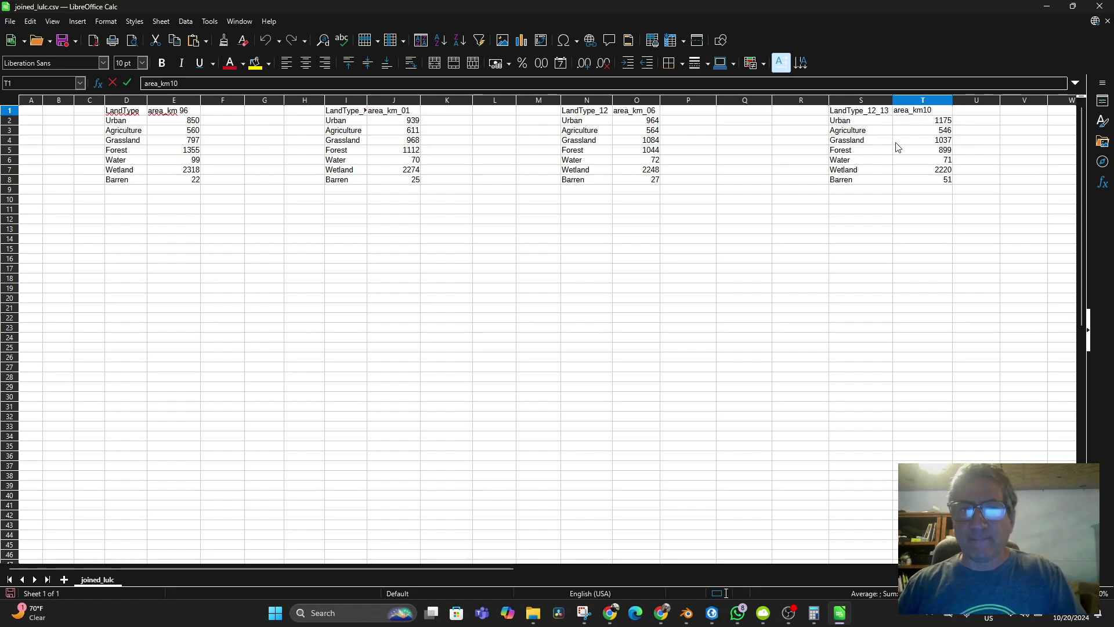
click(825, 281)
Save the sheet as a new file named joined_lulcarea_km, keeping the Text CSV format
click(10, 22)
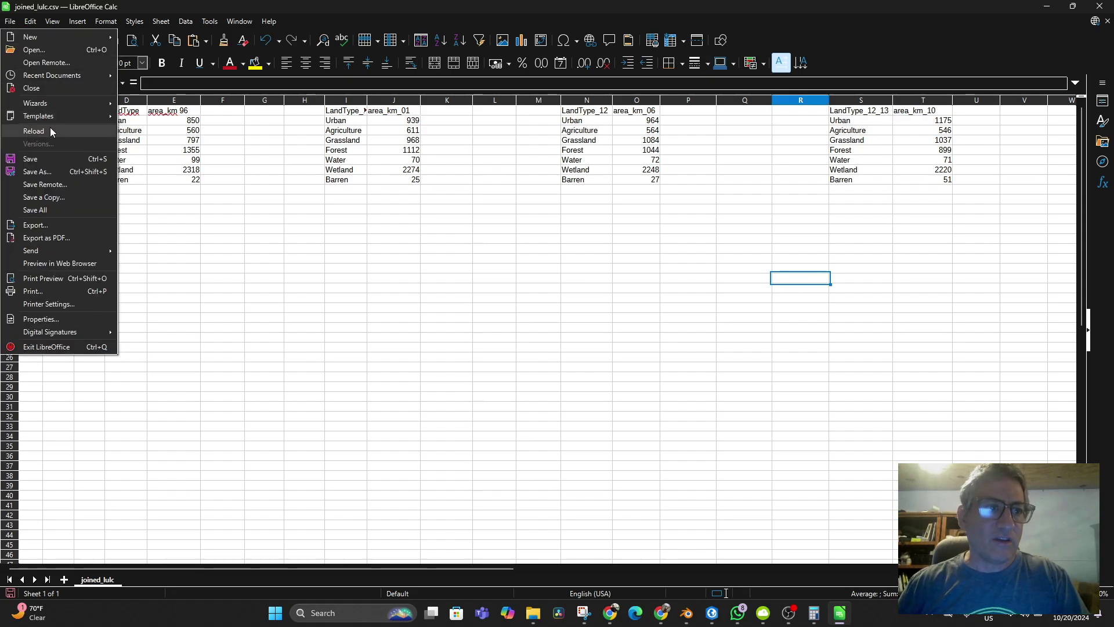
click(42, 169)
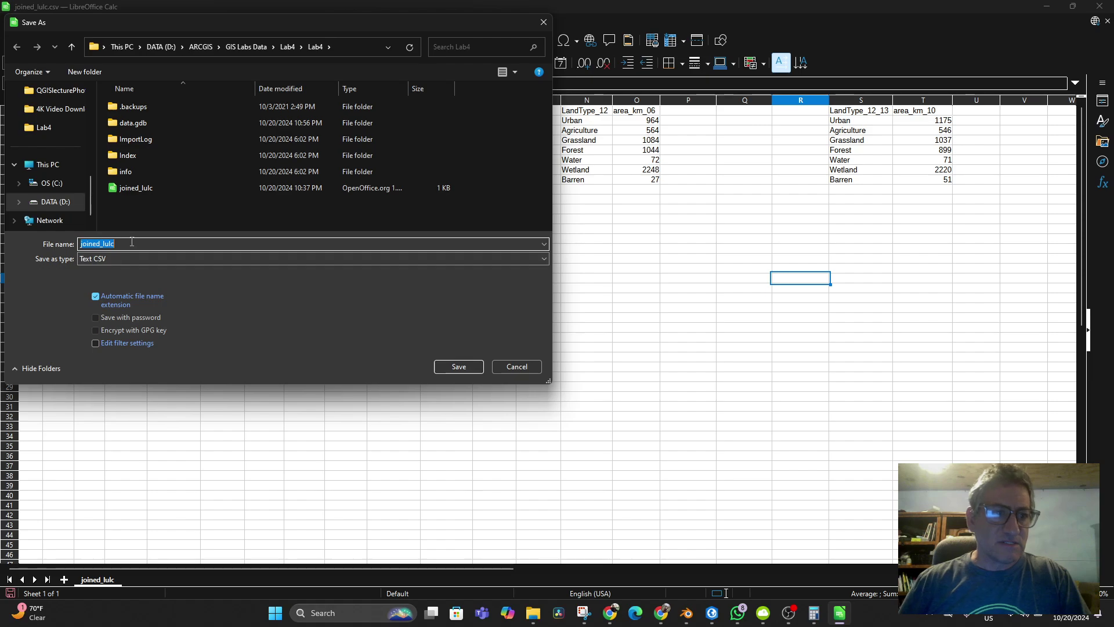
click(132, 243)
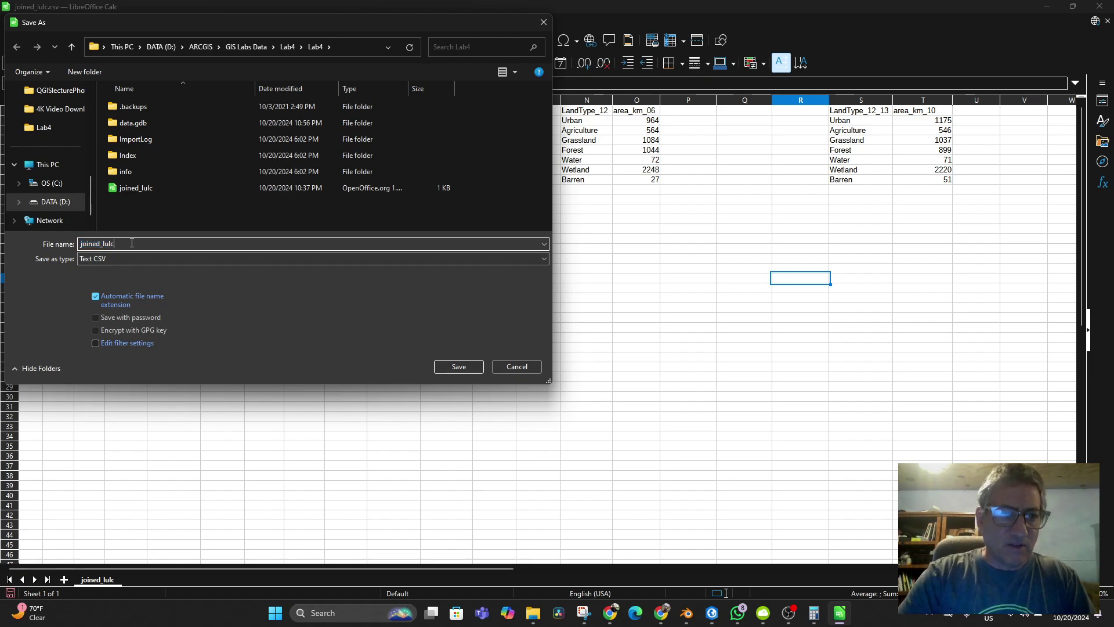
text(area)
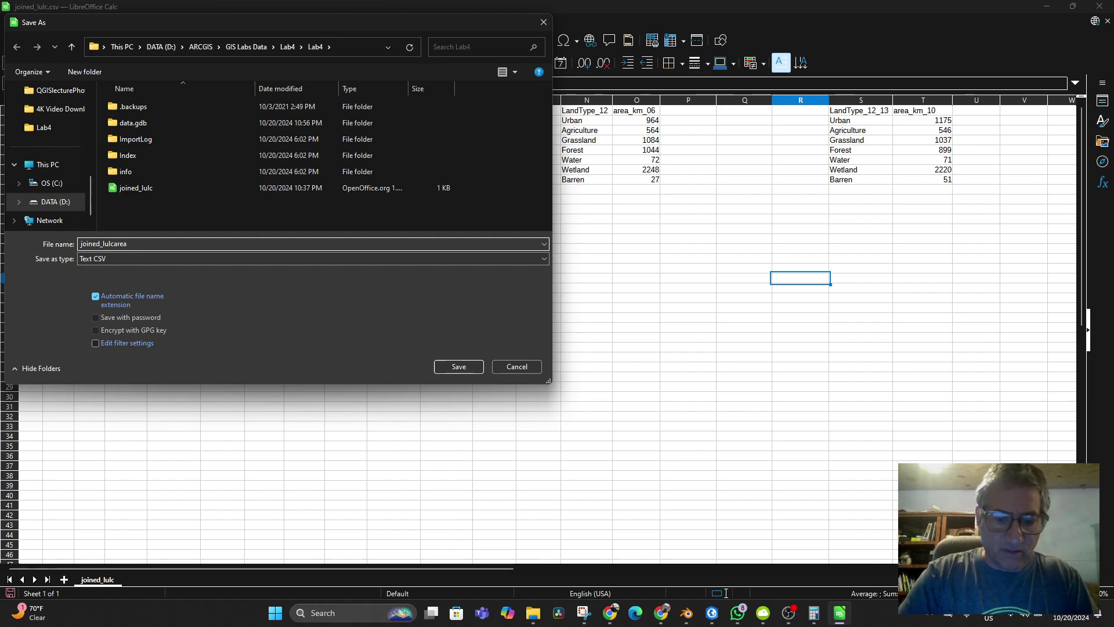
text(_km)
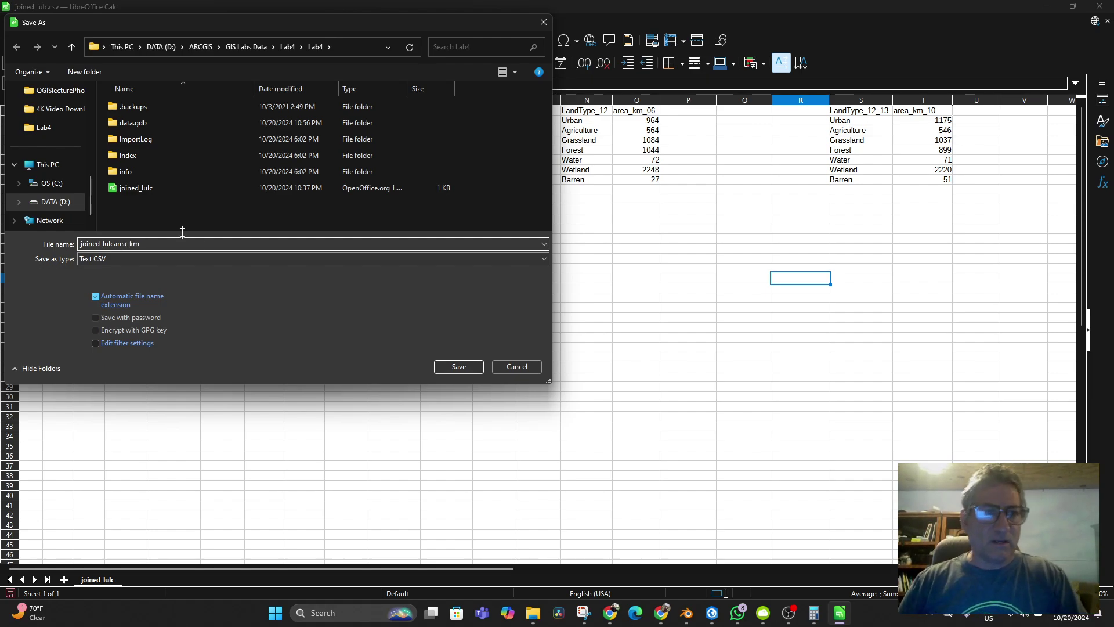
click(458, 367)
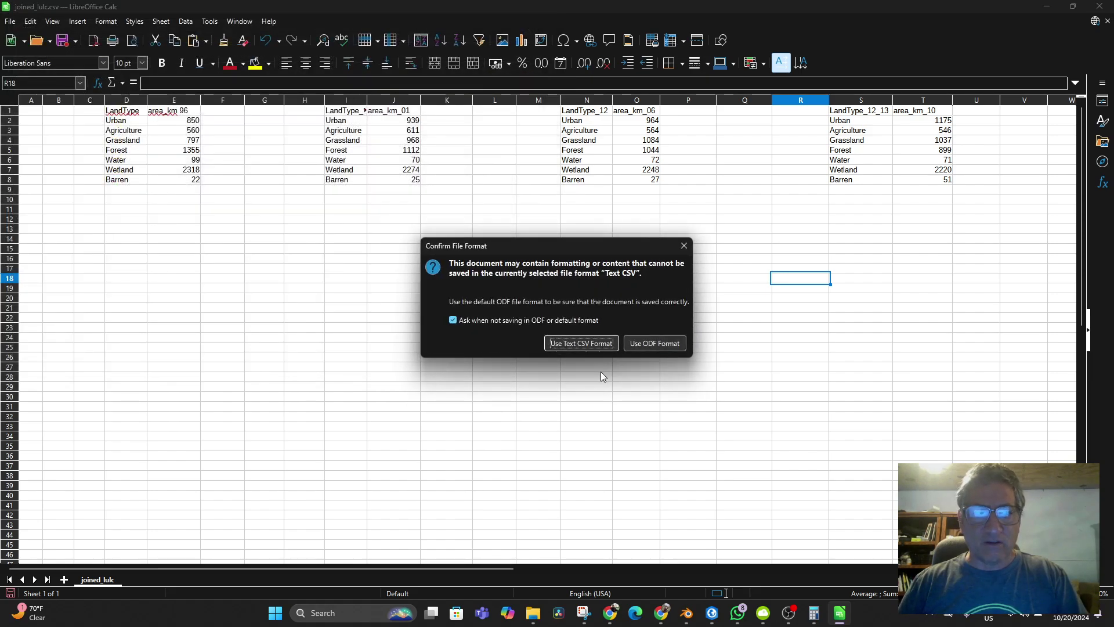
click(582, 343)
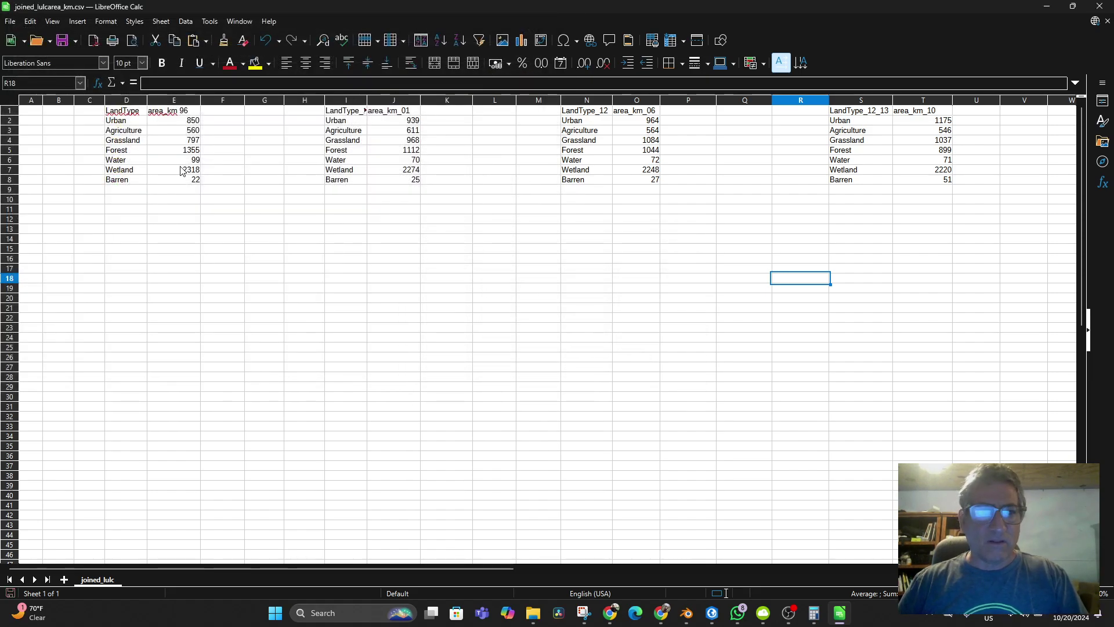
Insert a normal column chart from columns D, E, I, J, N, O, S and T, and shift its plot area slightly down and right
click(525, 46)
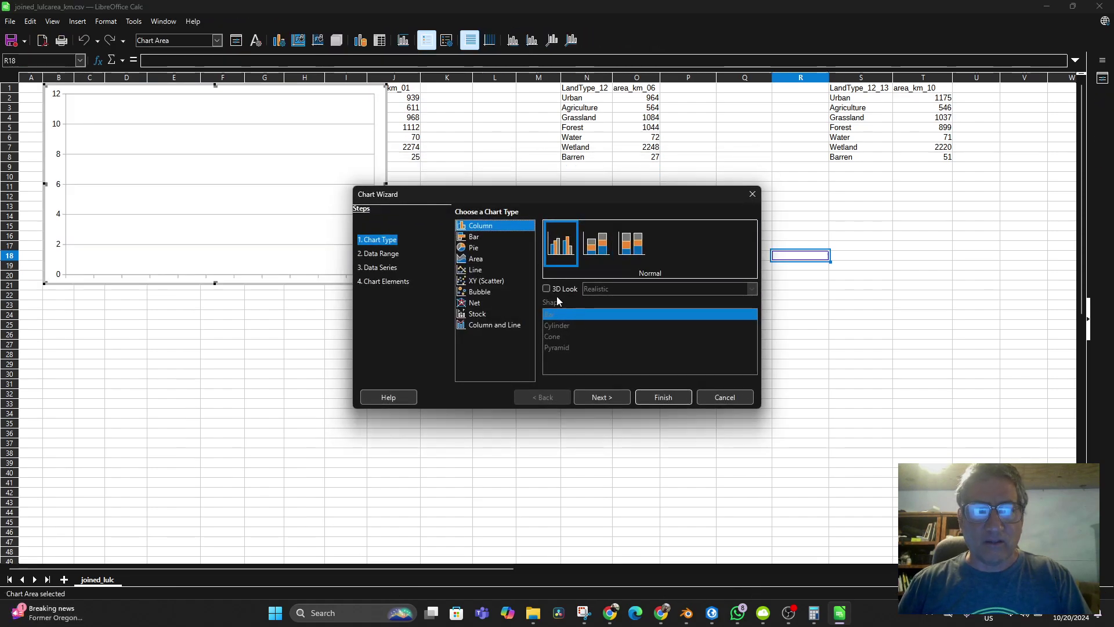
click(719, 397)
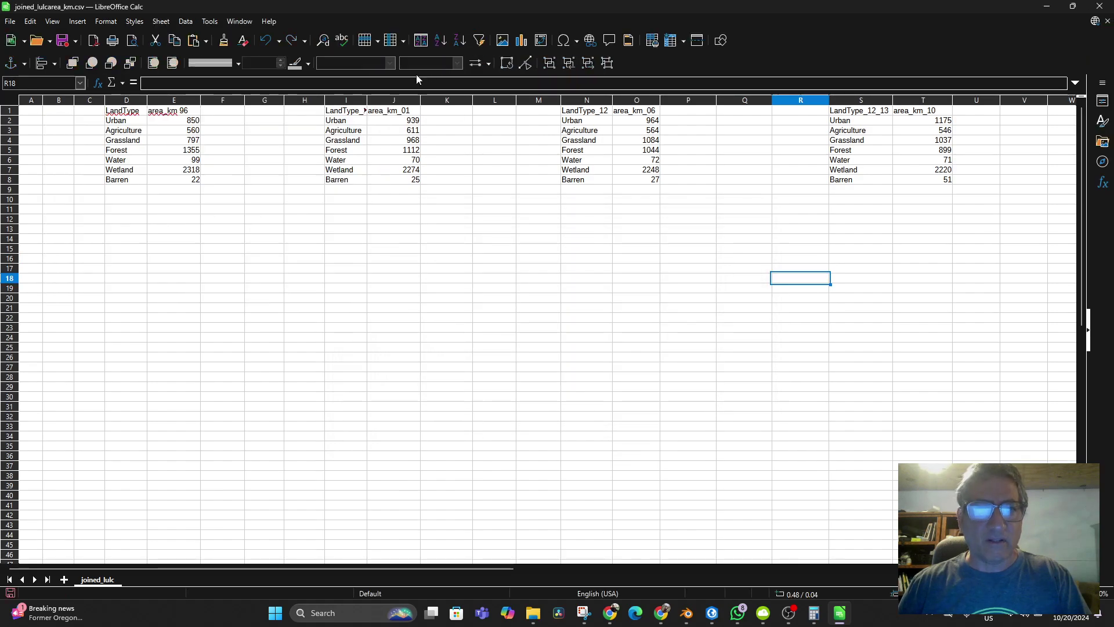
click(174, 101)
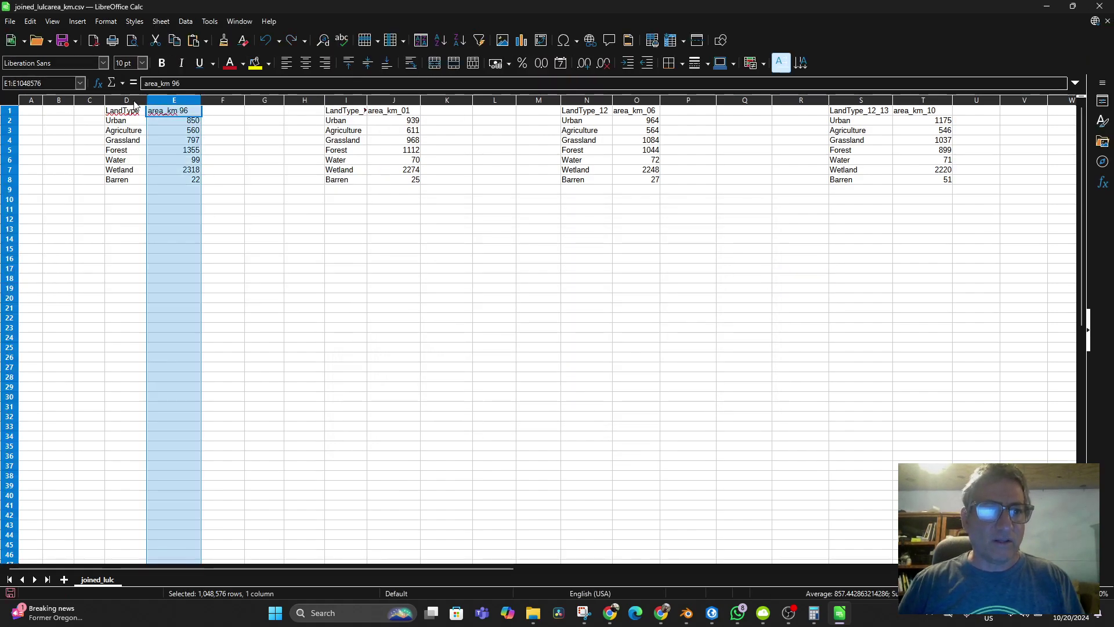
click(126, 102)
shift+click(164, 101)
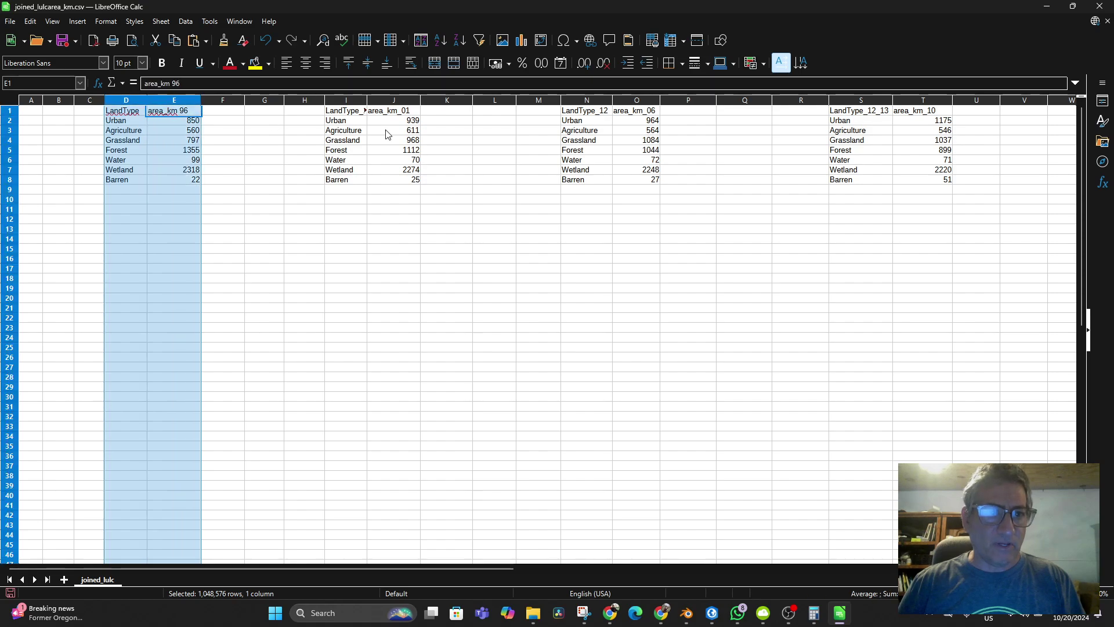
ctrl+click(360, 101)
ctrl+click(392, 101)
ctrl+click(586, 101)
ctrl+click(634, 101)
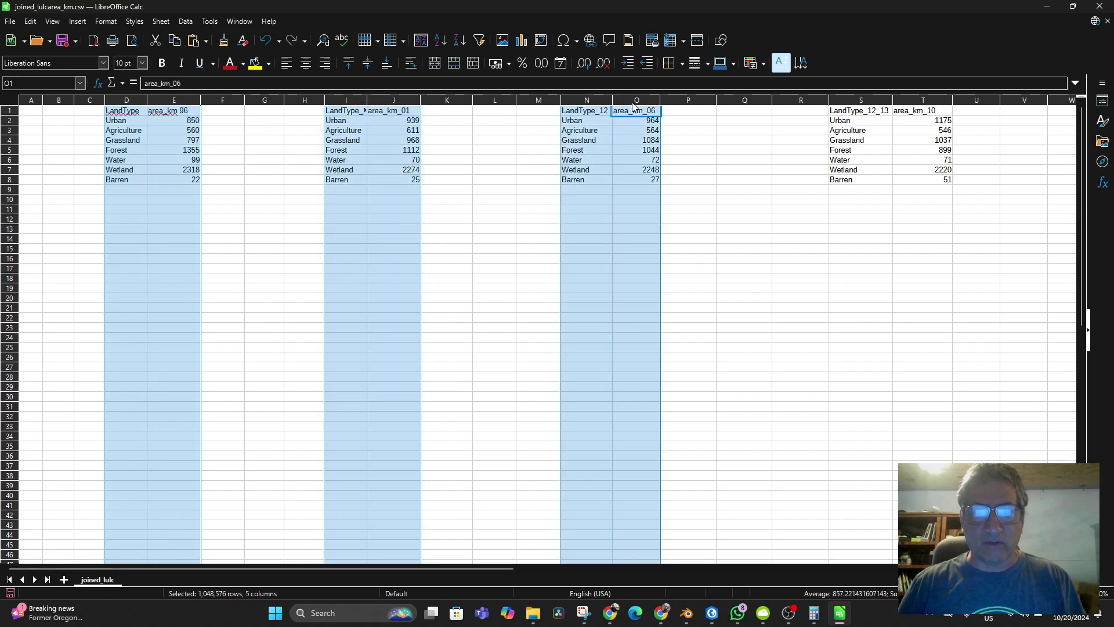
ctrl+click(848, 101)
ctrl+click(925, 102)
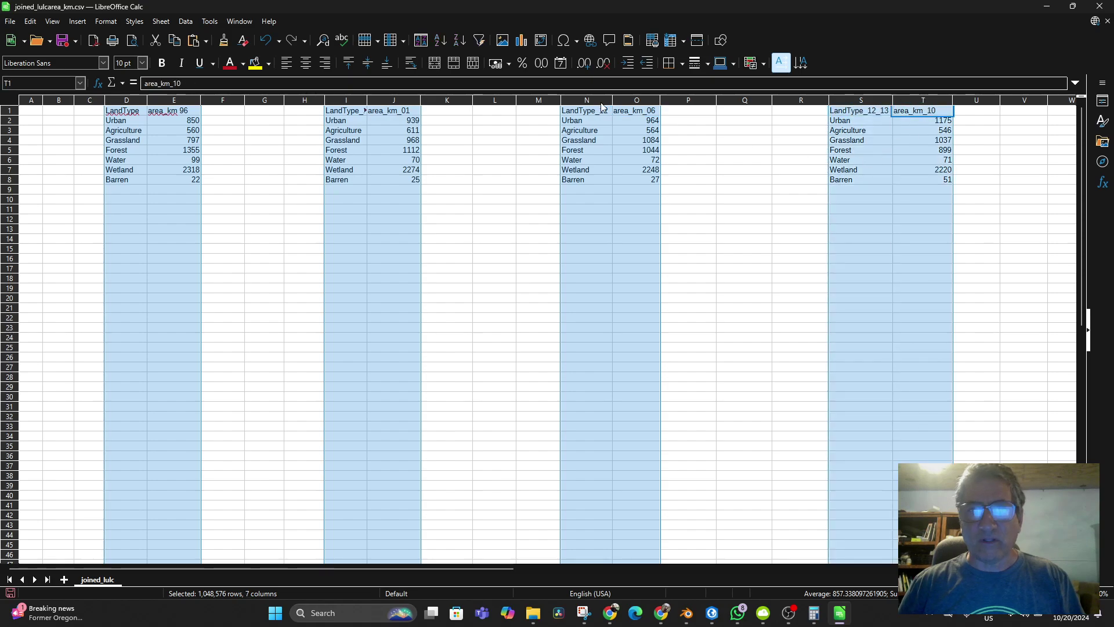
click(522, 40)
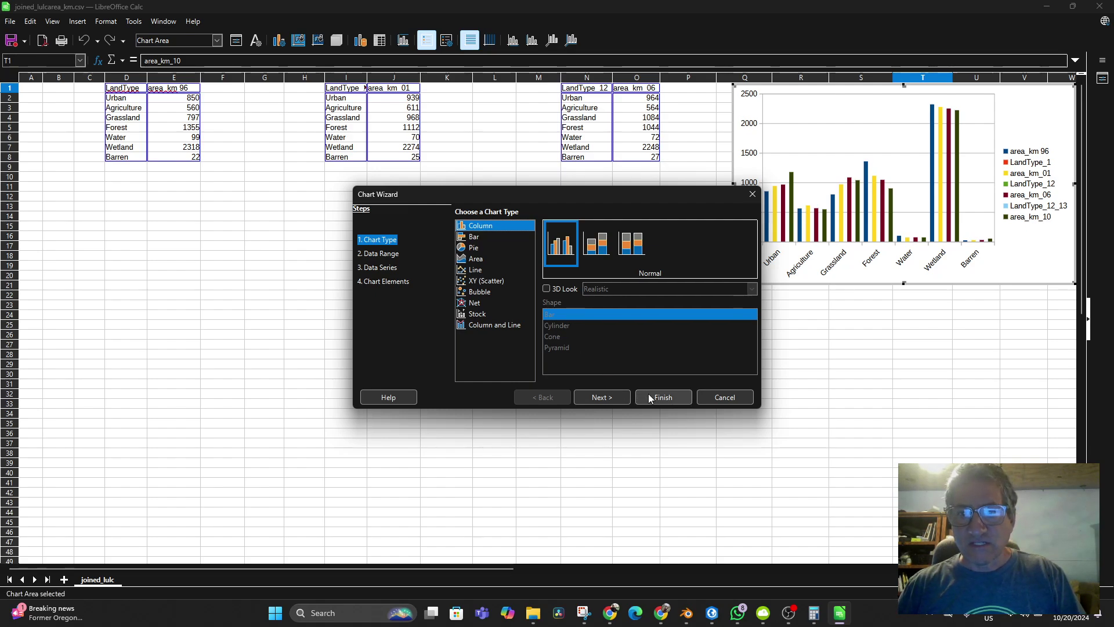
click(650, 397)
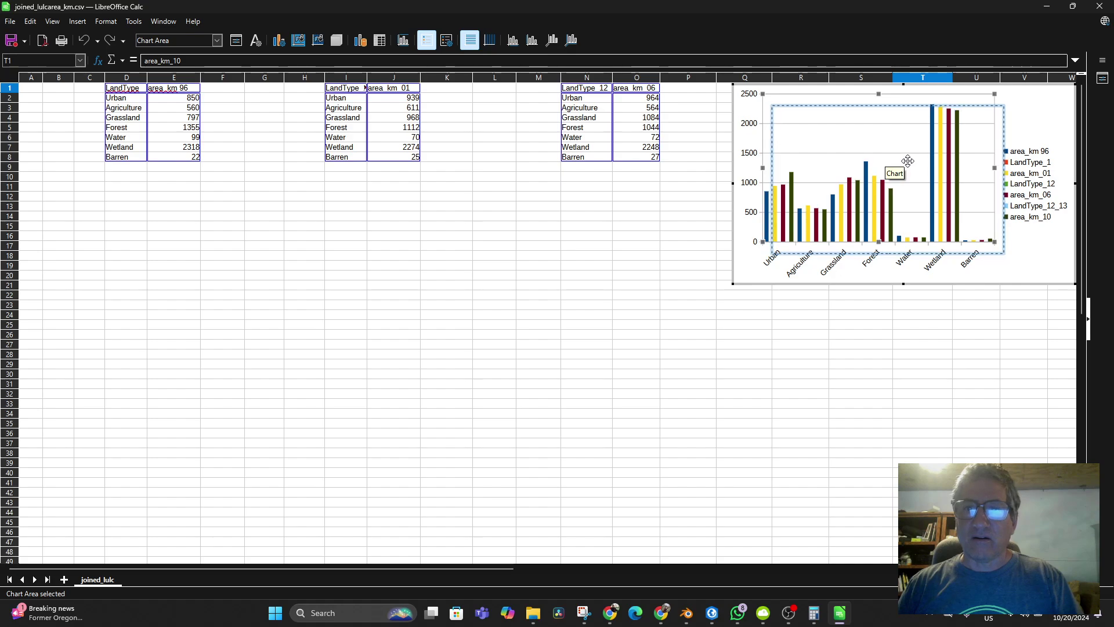
drag(908, 161, 917, 172)
click(536, 268)
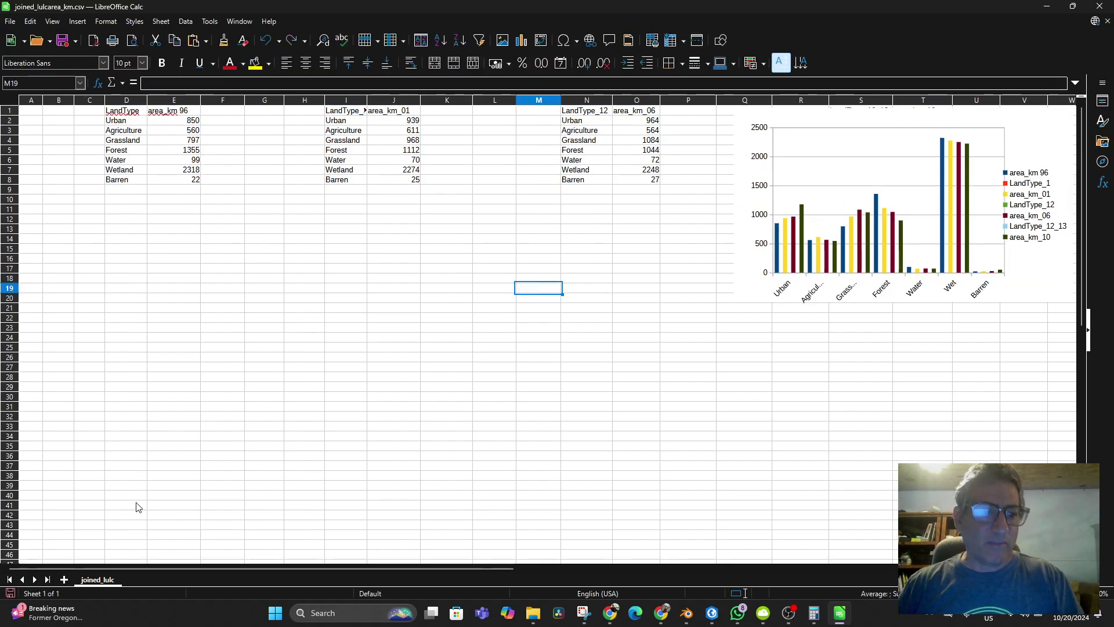
Add a new sheet after joined_lulc and save the file
click(64, 579)
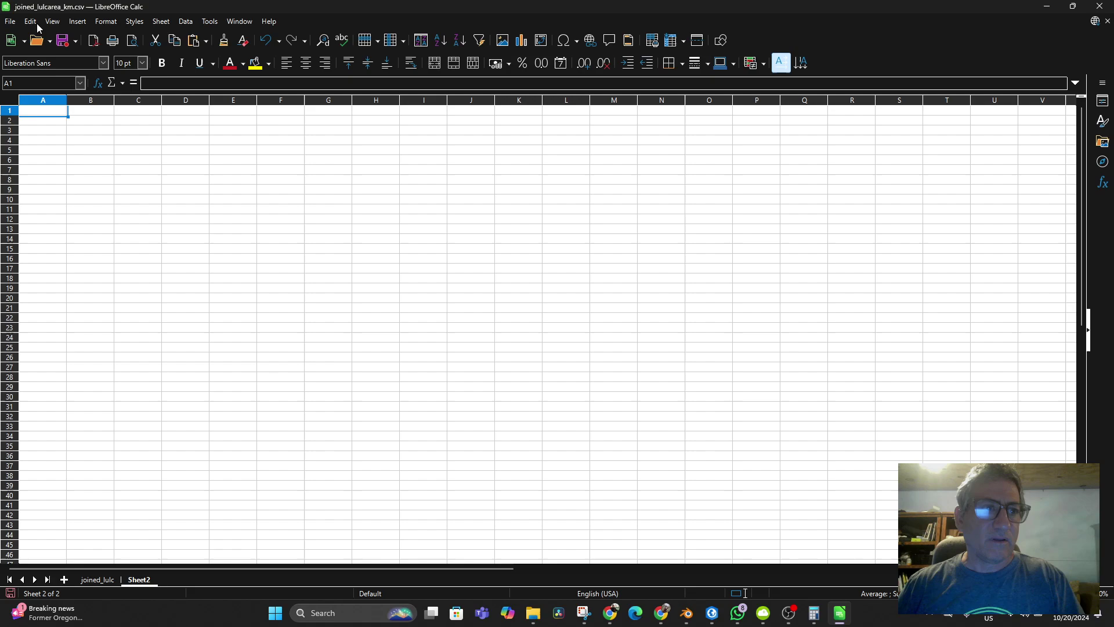
click(11, 24)
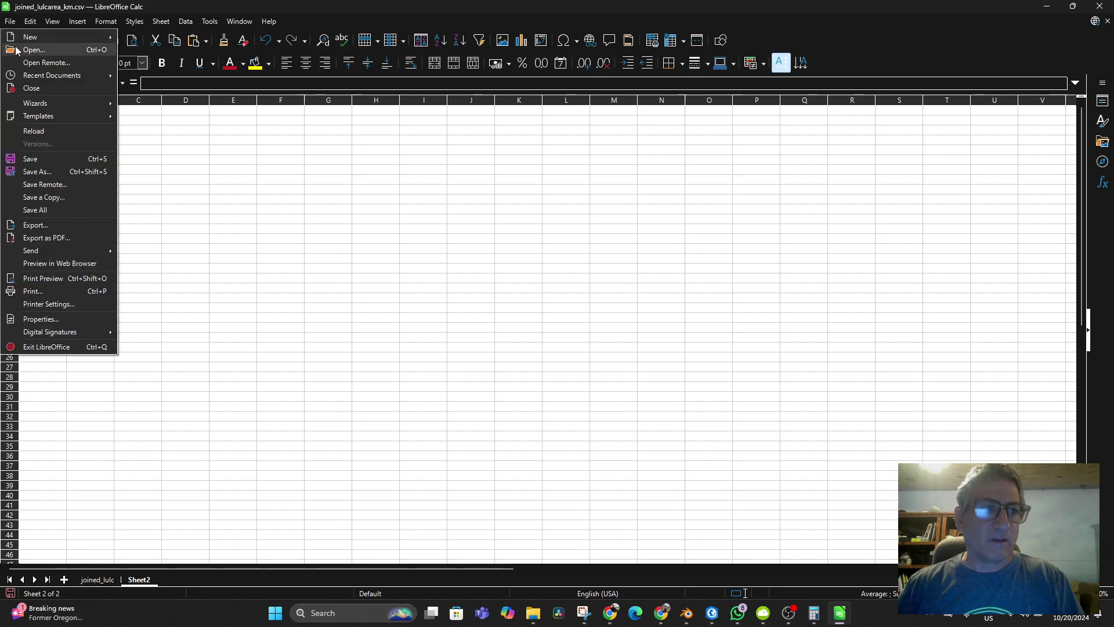
click(48, 157)
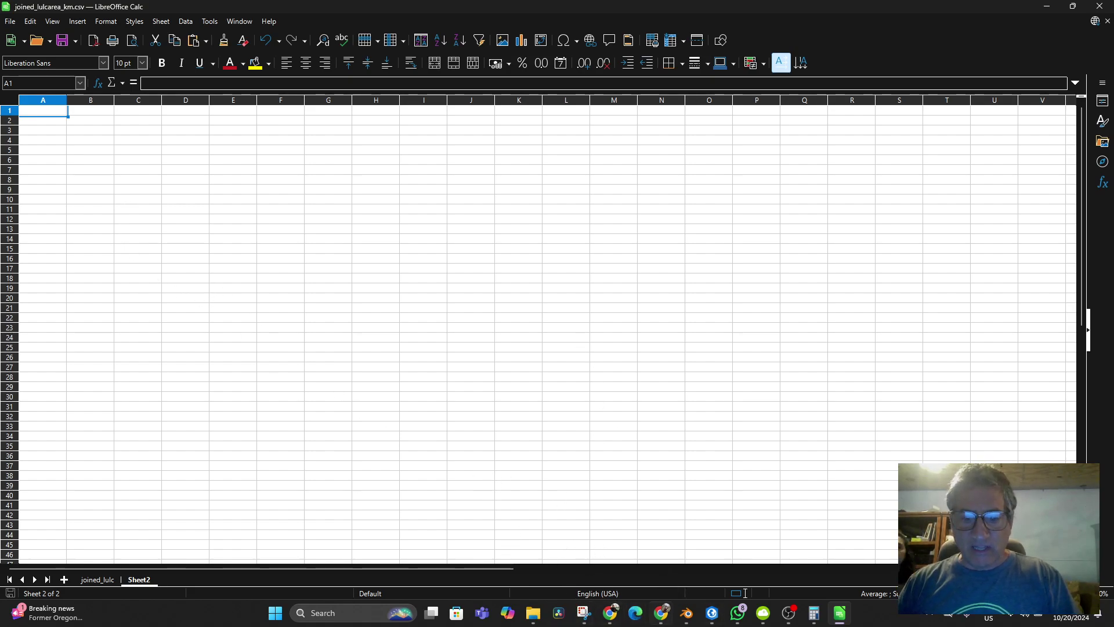
Copy the header row of the example table in the ChatGPT conversation, from Year to Deforestation Rate, and return to LibreOffice Calc
mouse_move(610, 614)
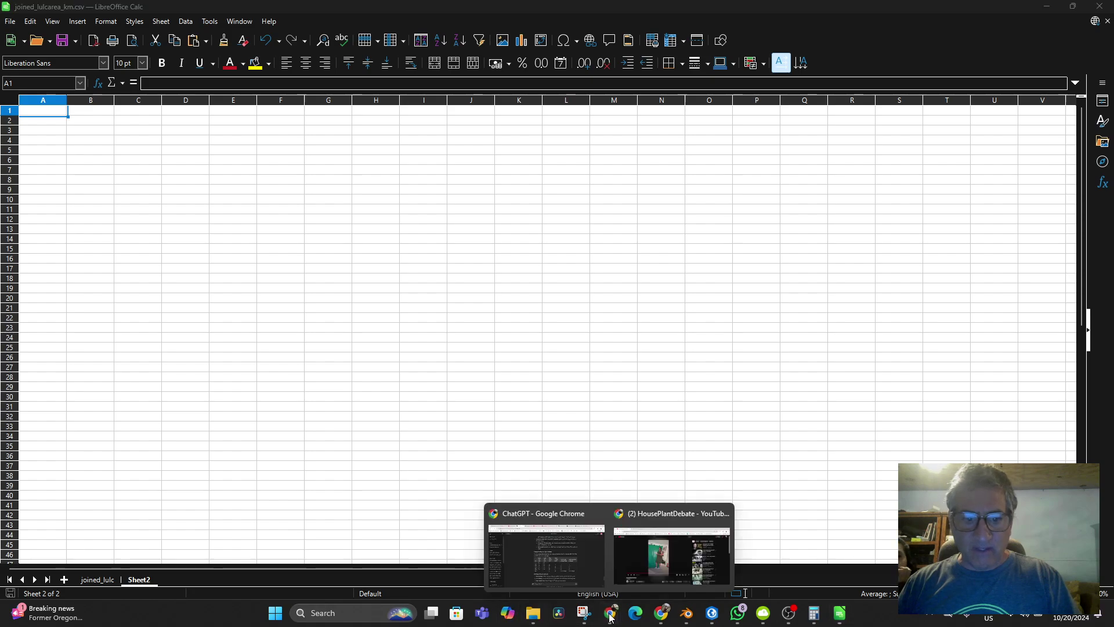
click(593, 553)
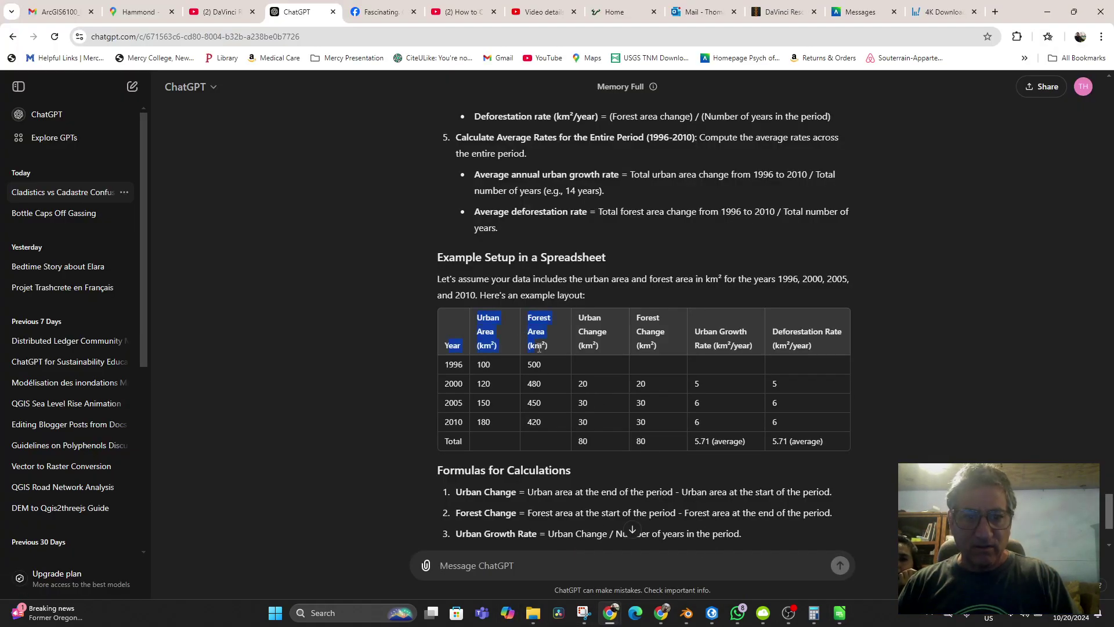
drag(659, 344, 823, 351)
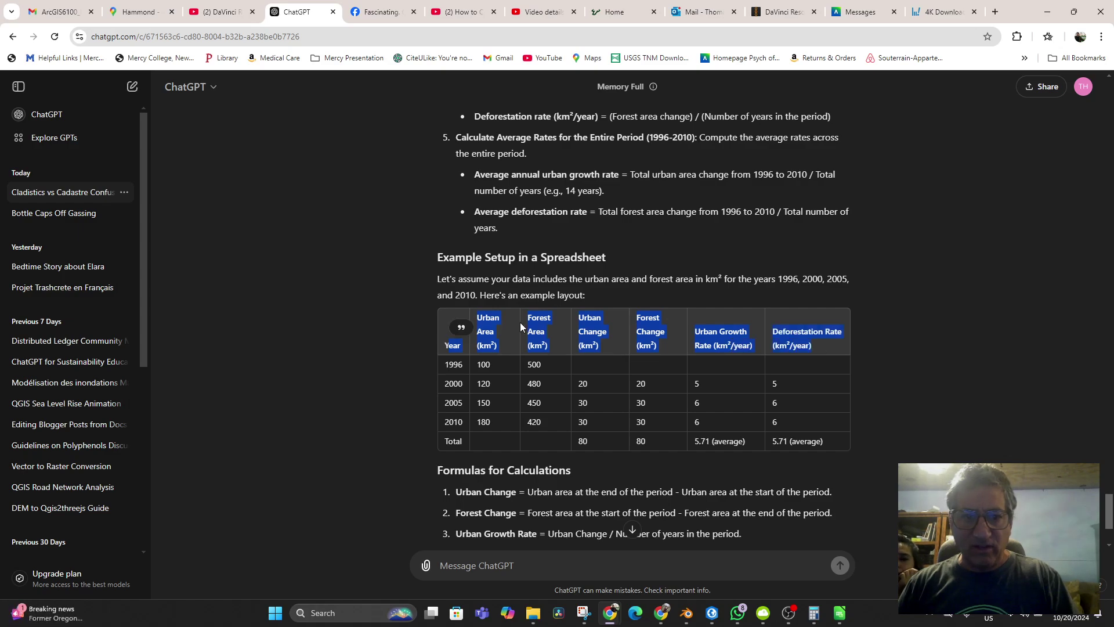
click(428, 337)
drag(441, 315, 753, 346)
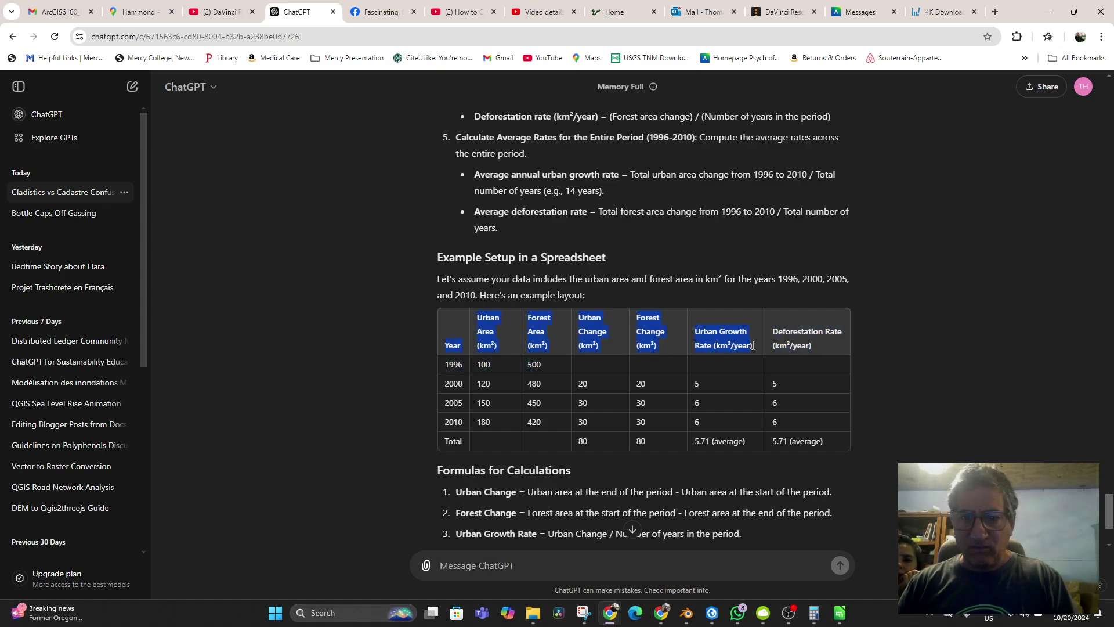
right_click(709, 331)
click(733, 348)
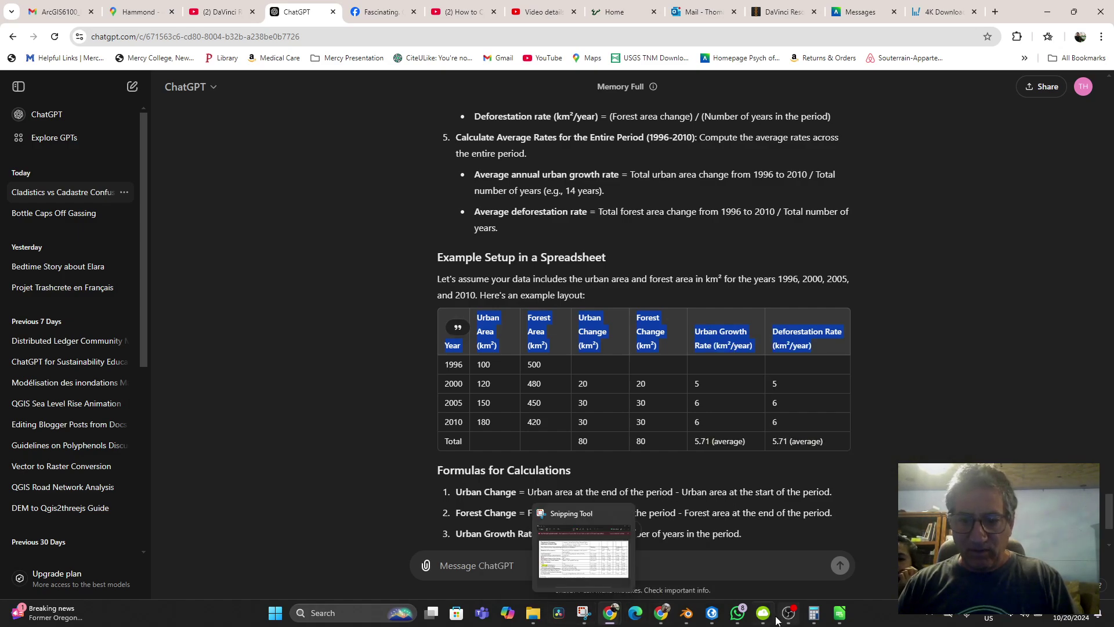
click(841, 618)
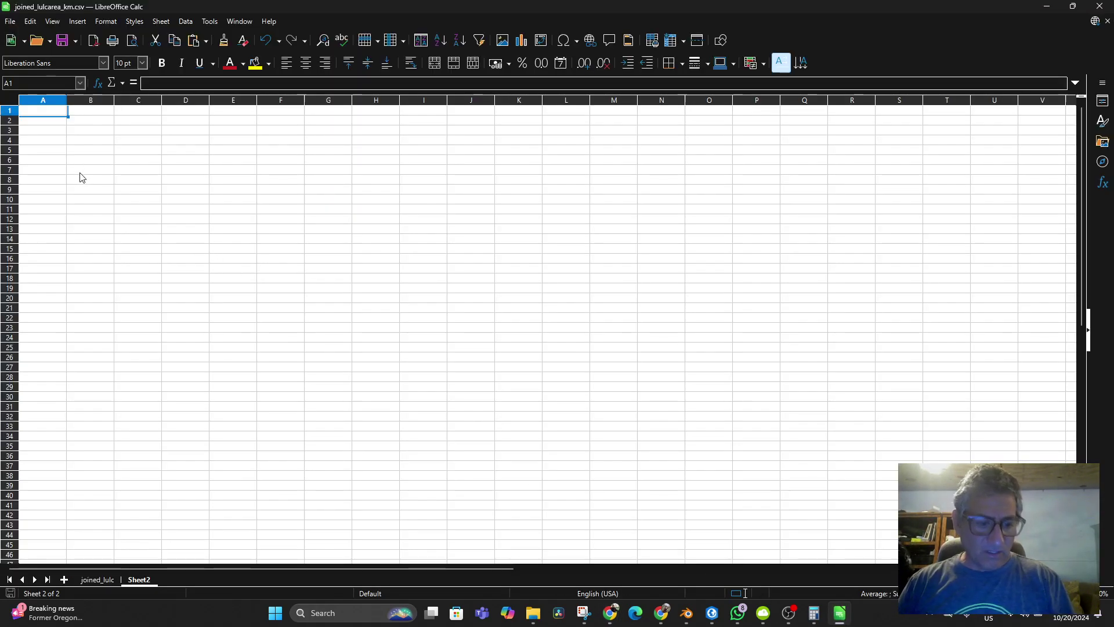
key(ctrl+v)
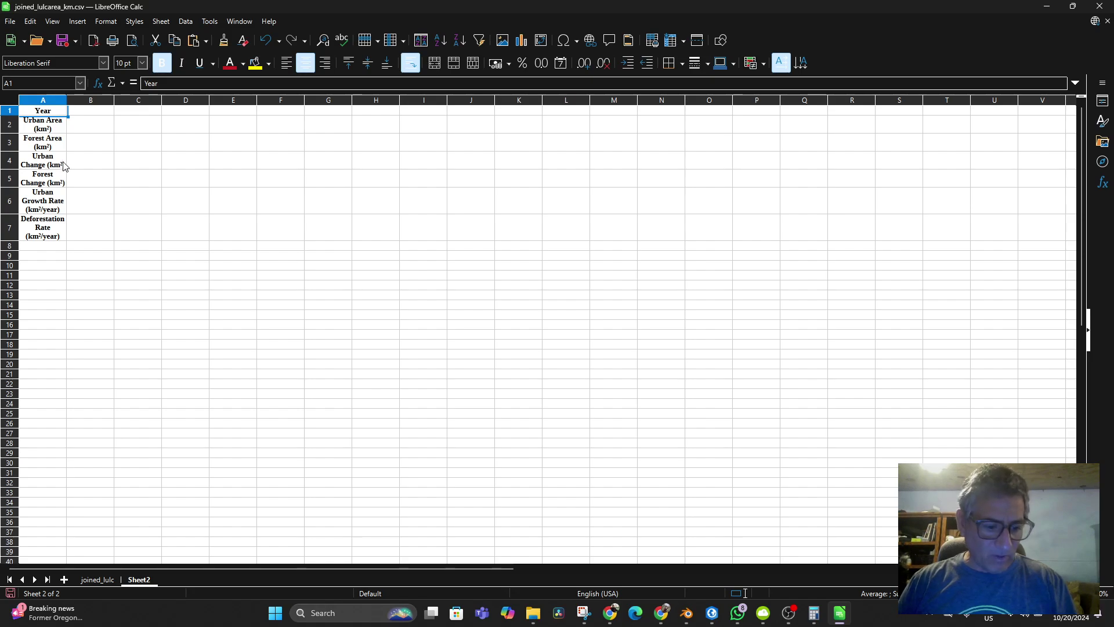
key(ctrl+z)
click(43, 112)
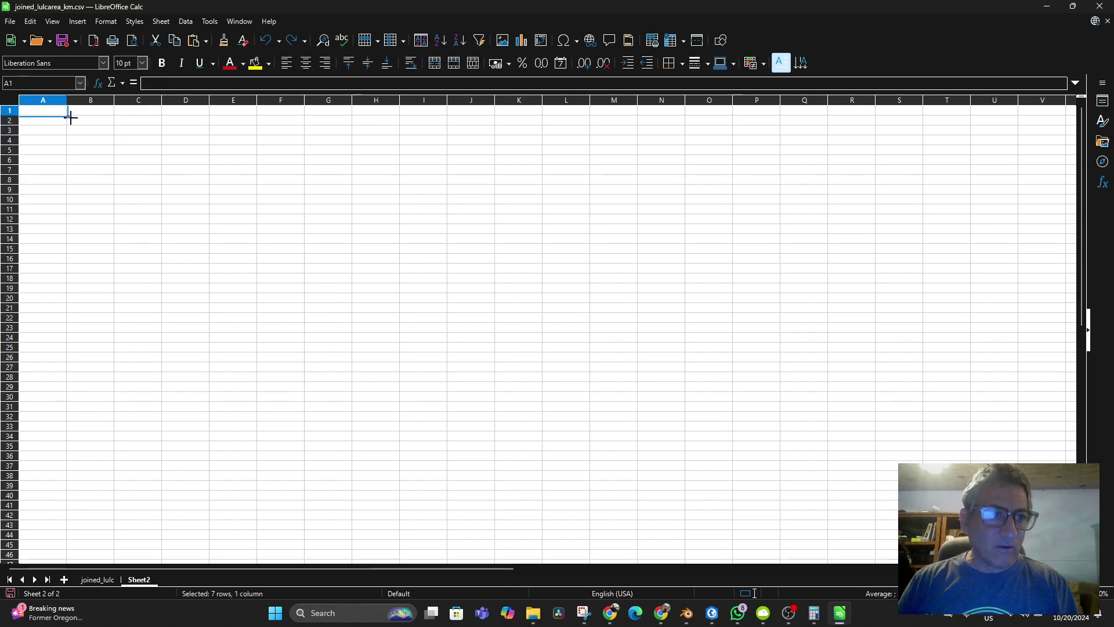
Paste the copied table headers with cells A1 to G1 of Sheet2 selected
click(43, 114)
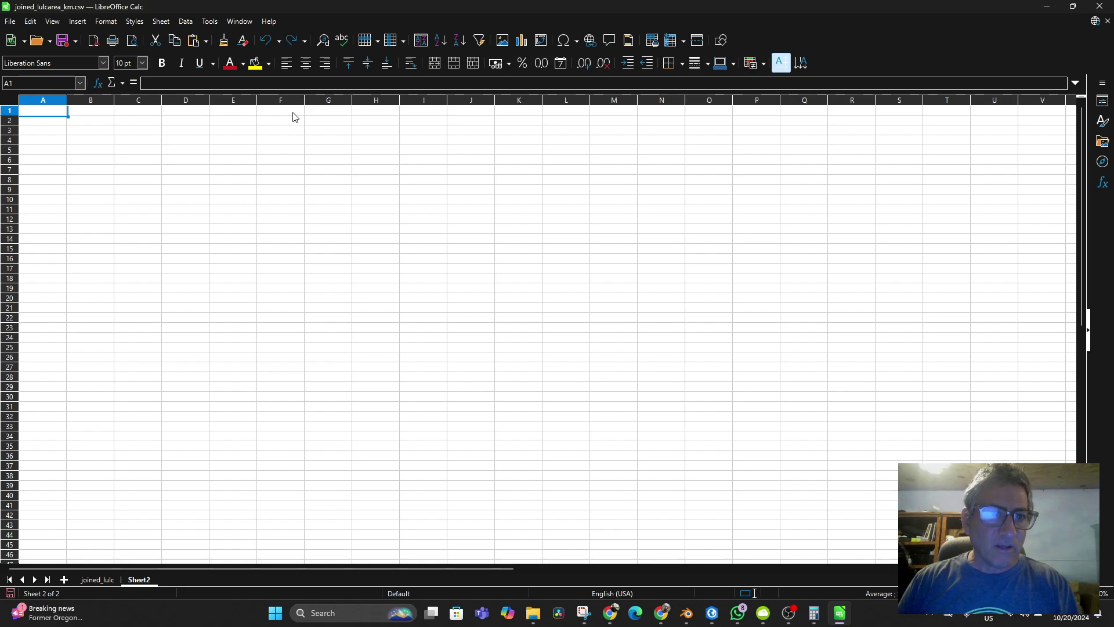
shift+click(346, 112)
right_click(118, 114)
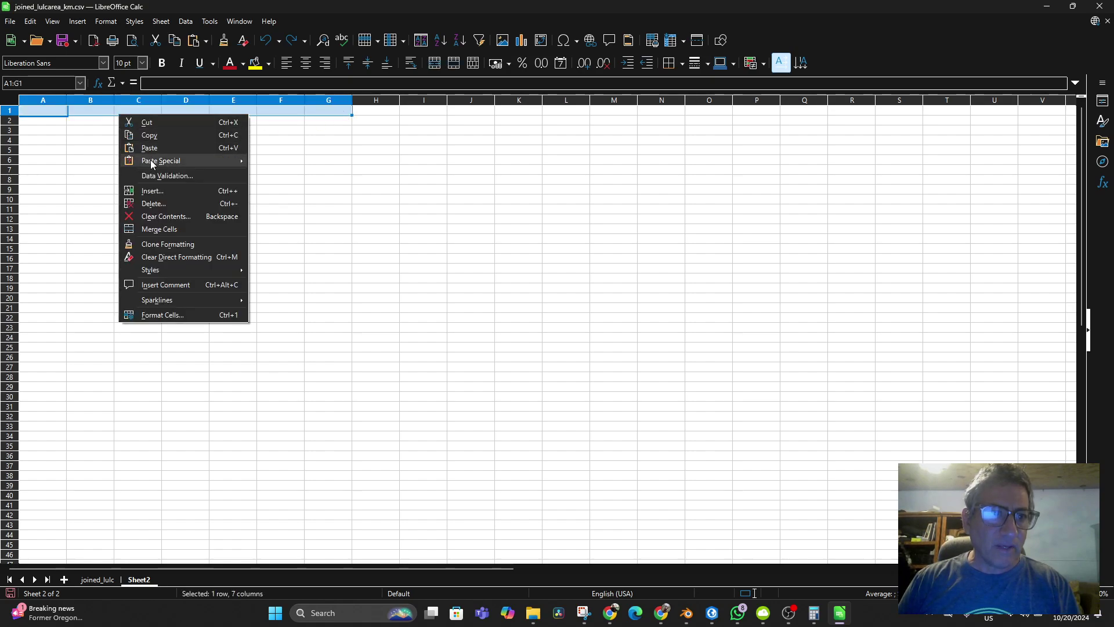
mouse_move(152, 161)
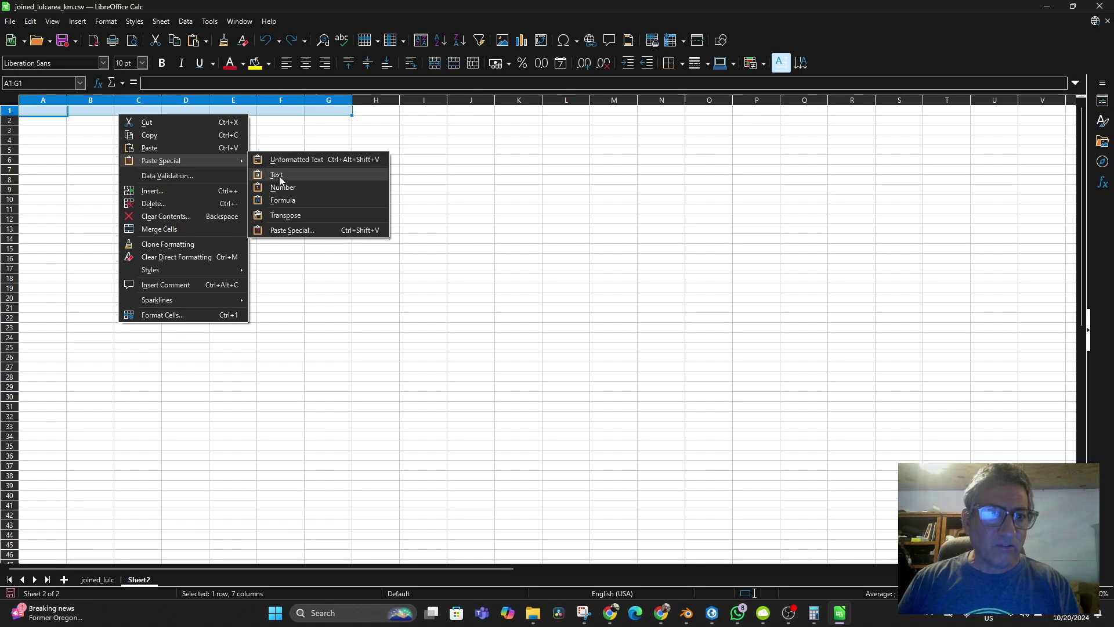
click(152, 148)
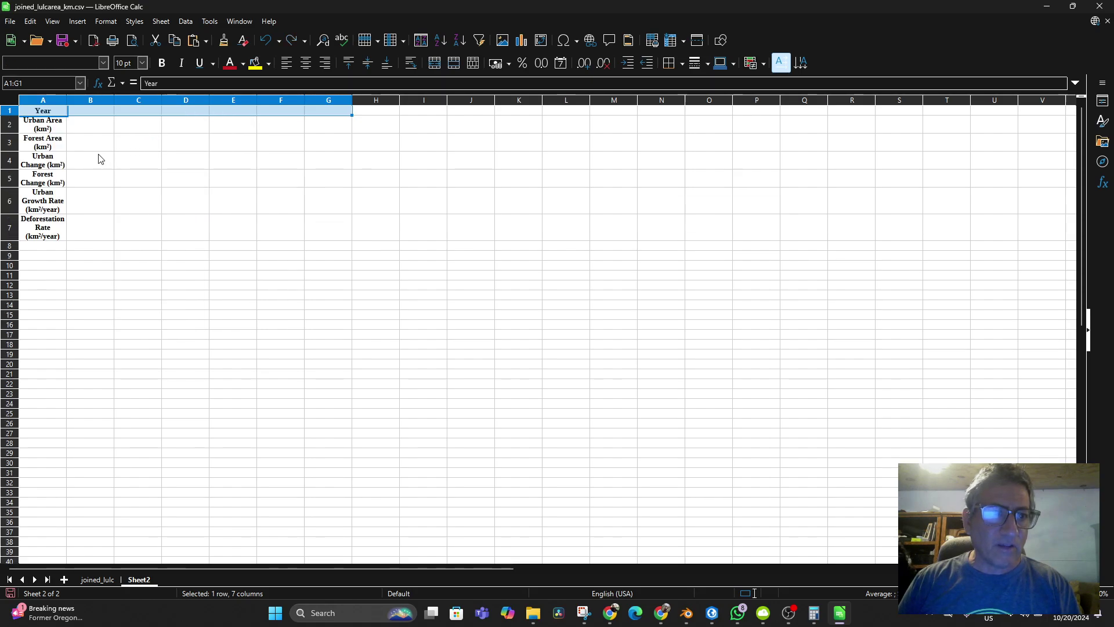
Move the Urban Area (km²) header from A2 to B1 and the Forest Area (km²) header from A3 to C1
click(35, 123)
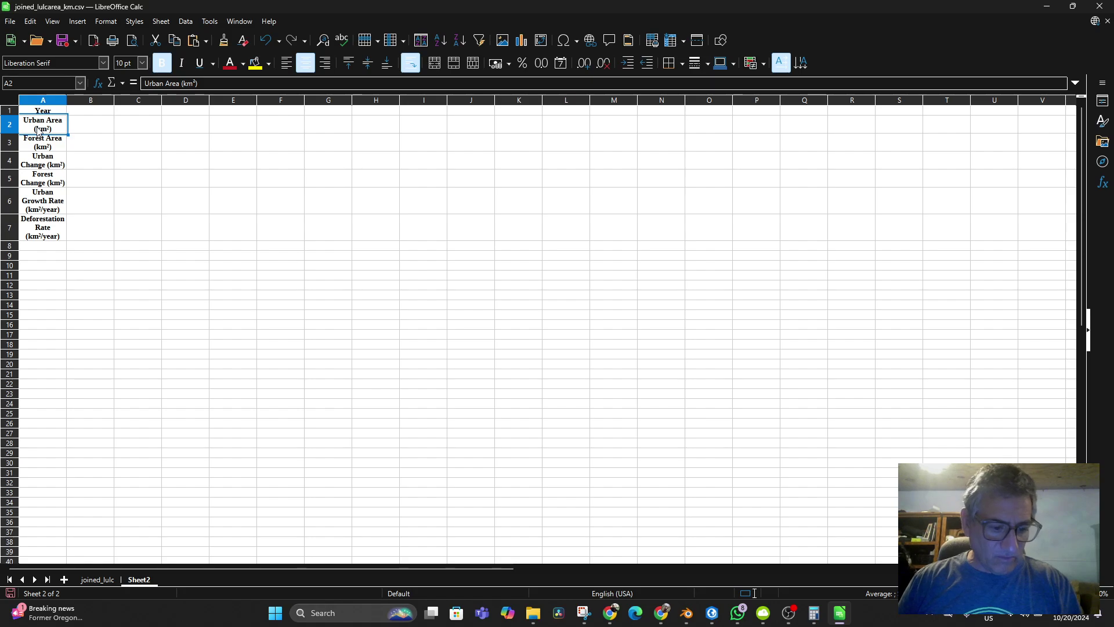
key(ctrl+x)
click(90, 111)
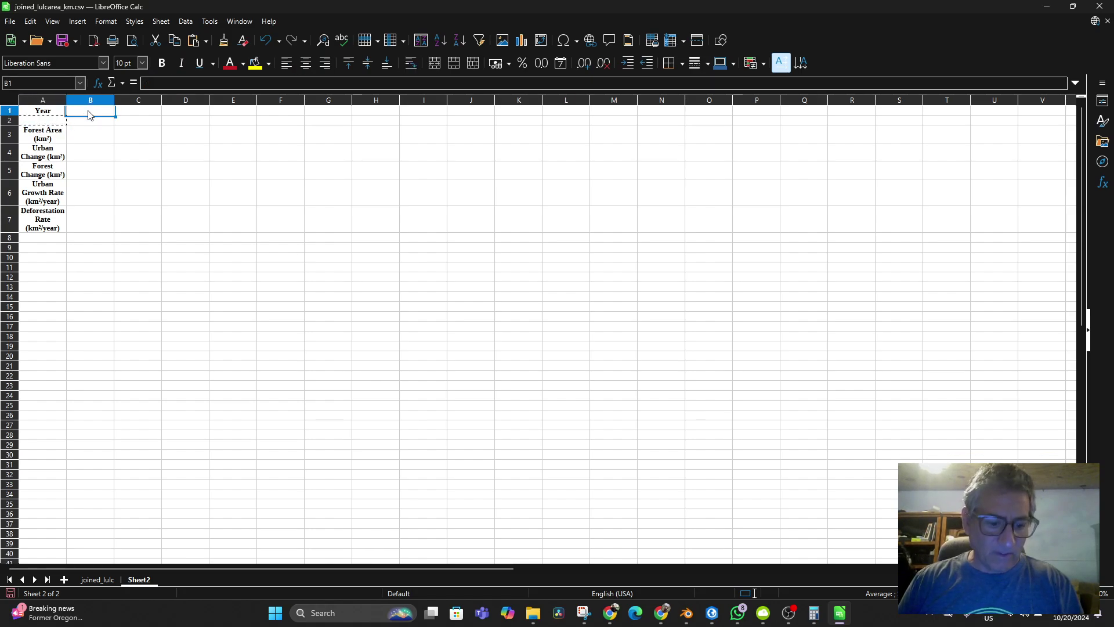
key(ctrl+v)
click(51, 146)
key(ctrl+x)
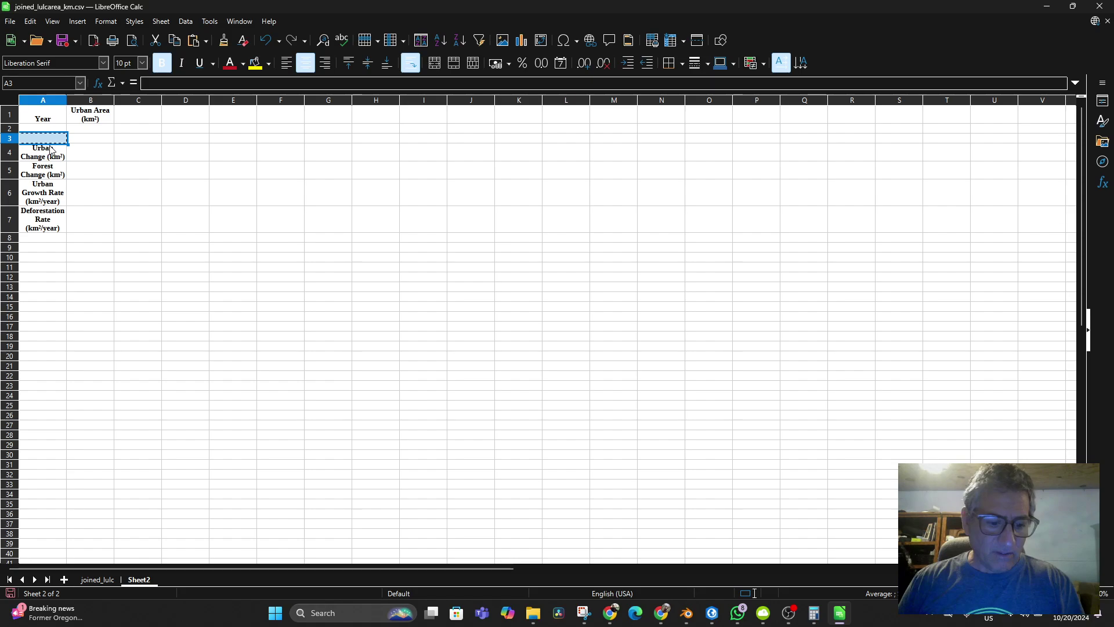
click(132, 118)
key(ctrl+v)
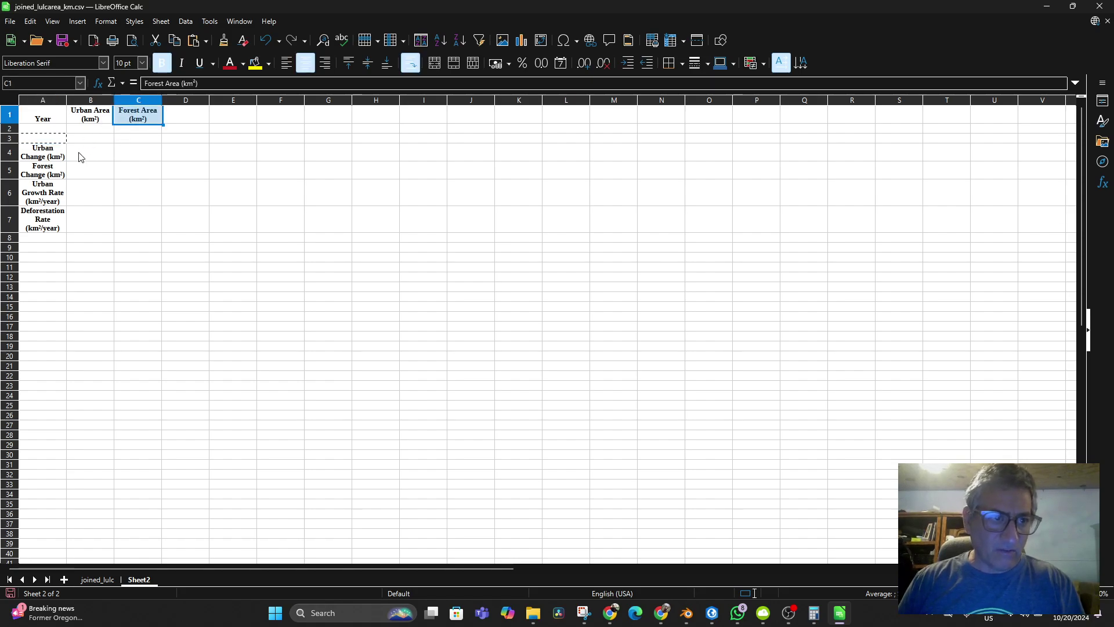
Move the Urban Change (km²) header from A4 to D1 and the Forest Change (km²) header from A5 to E1
click(49, 154)
key(ctrl+x)
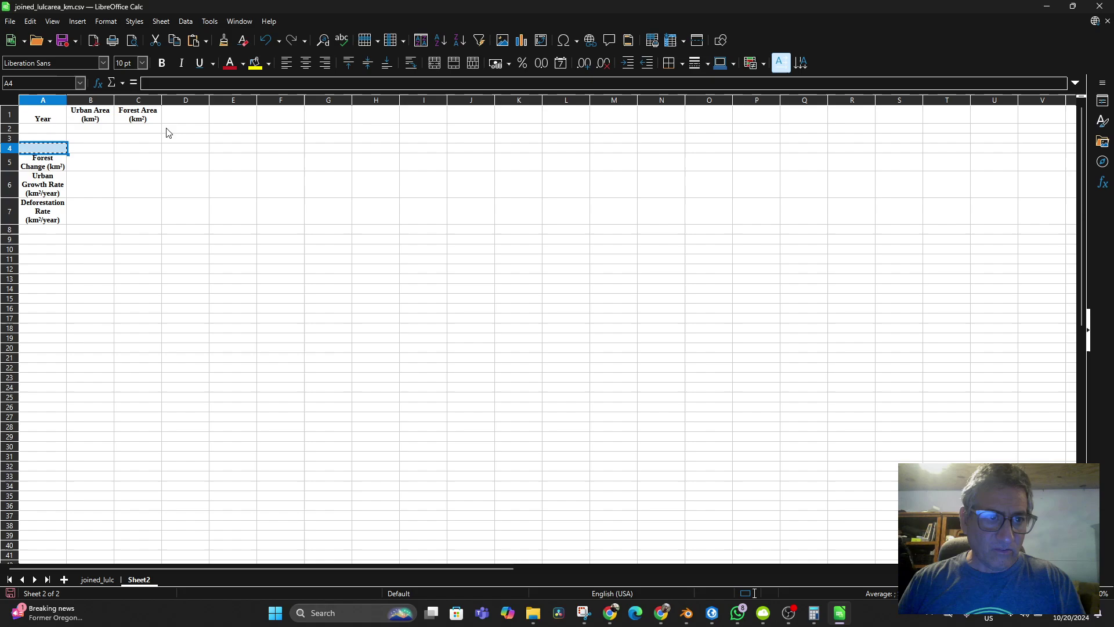
click(187, 113)
key(ctrl+v)
click(54, 166)
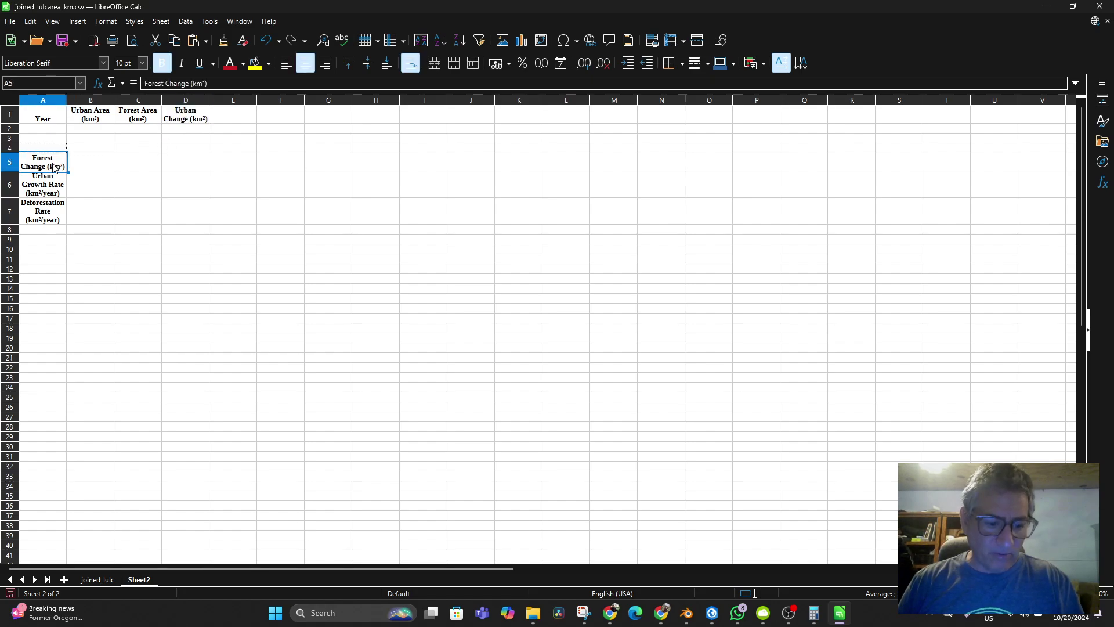
key(ctrl+x)
click(219, 114)
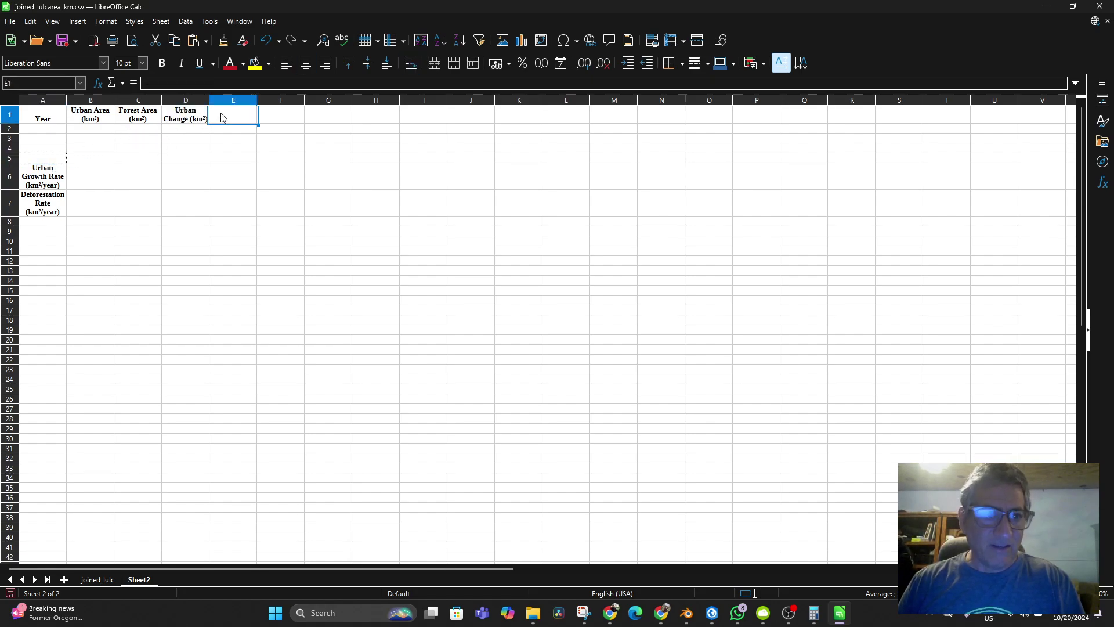
key(ctrl+v)
Move the Urban Growth Rate (km²/year) header from A6 to F1 and the Deforestation Rate (km²/year) header from A7 to G1
click(46, 181)
key(ctrl+x)
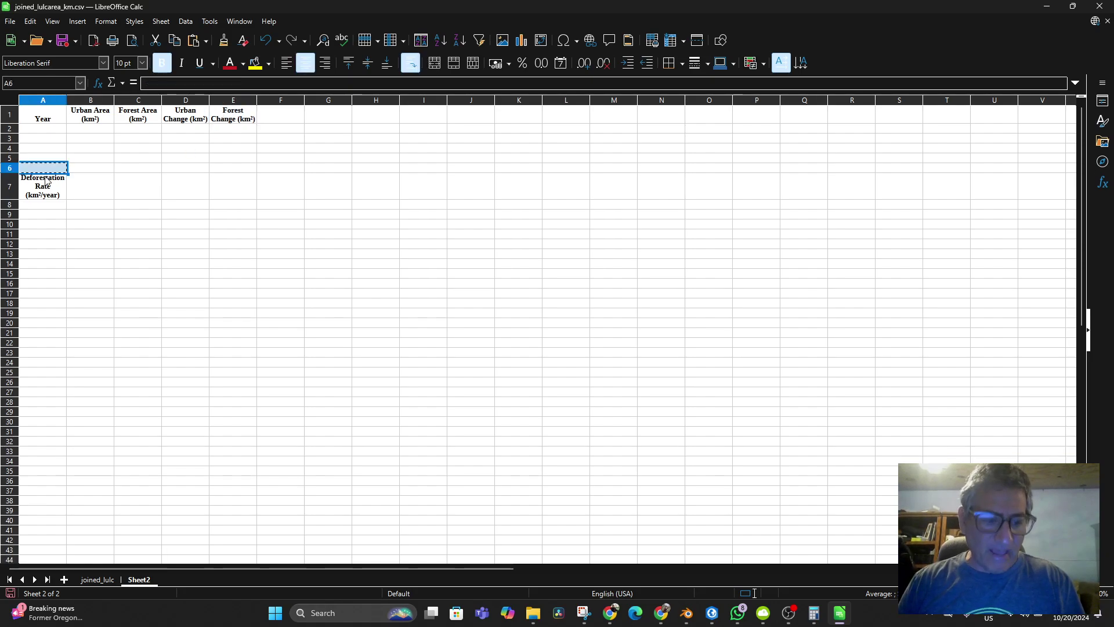
click(277, 120)
key(ctrl+v)
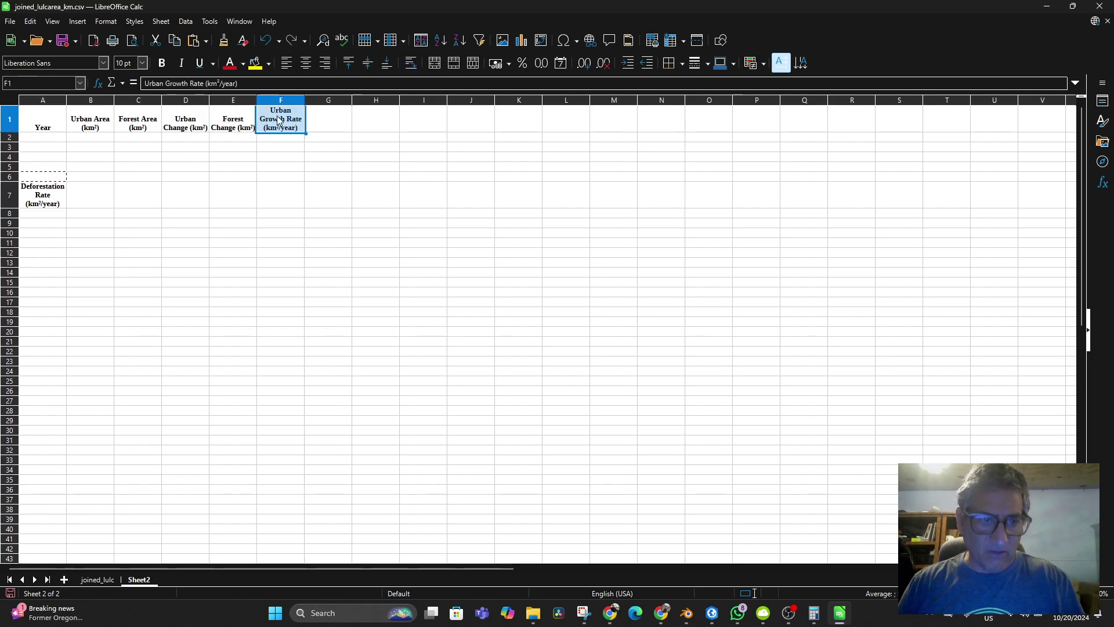
click(49, 201)
key(ctrl+x)
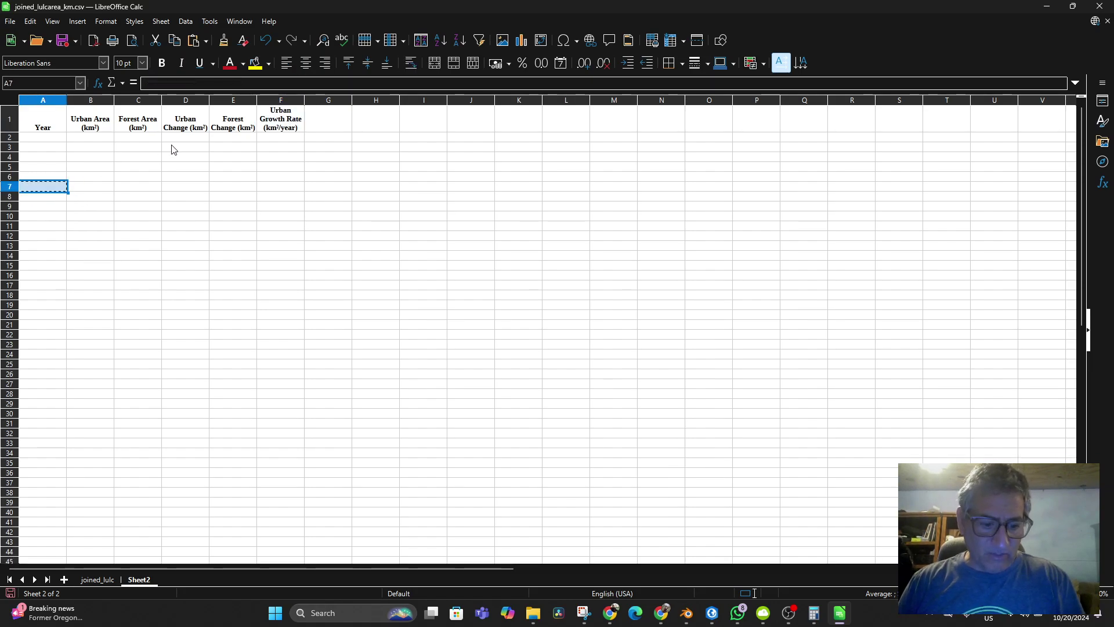
click(313, 122)
key(ctrl+v)
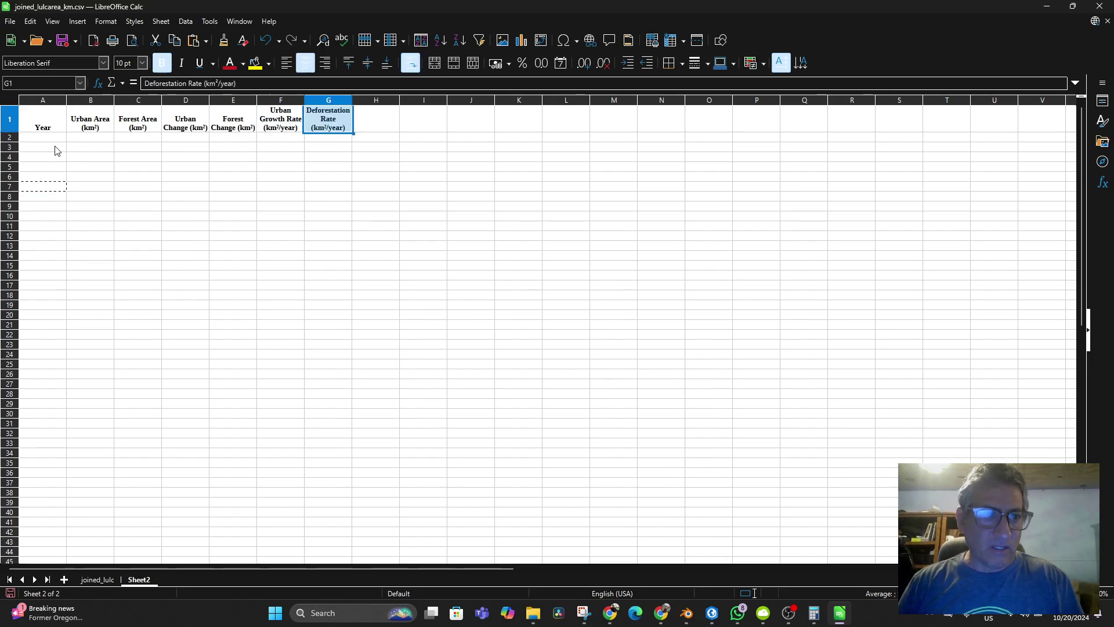
Enter the years 1996, 2001, 2006 and 2010 in cells A2 to A5 under the Year header
click(43, 139)
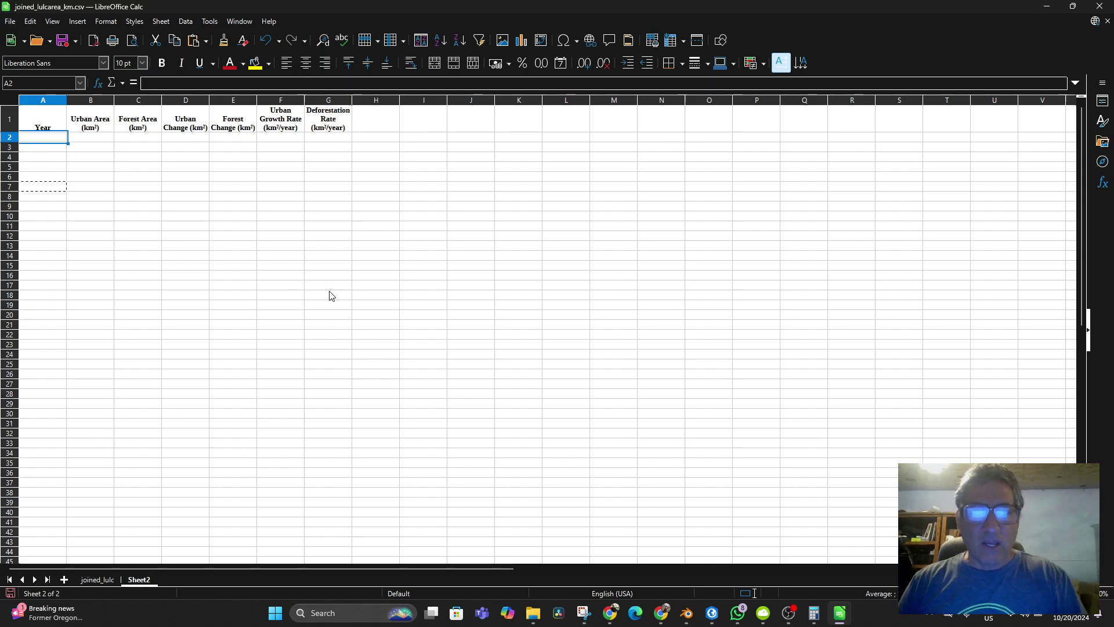
text(1)
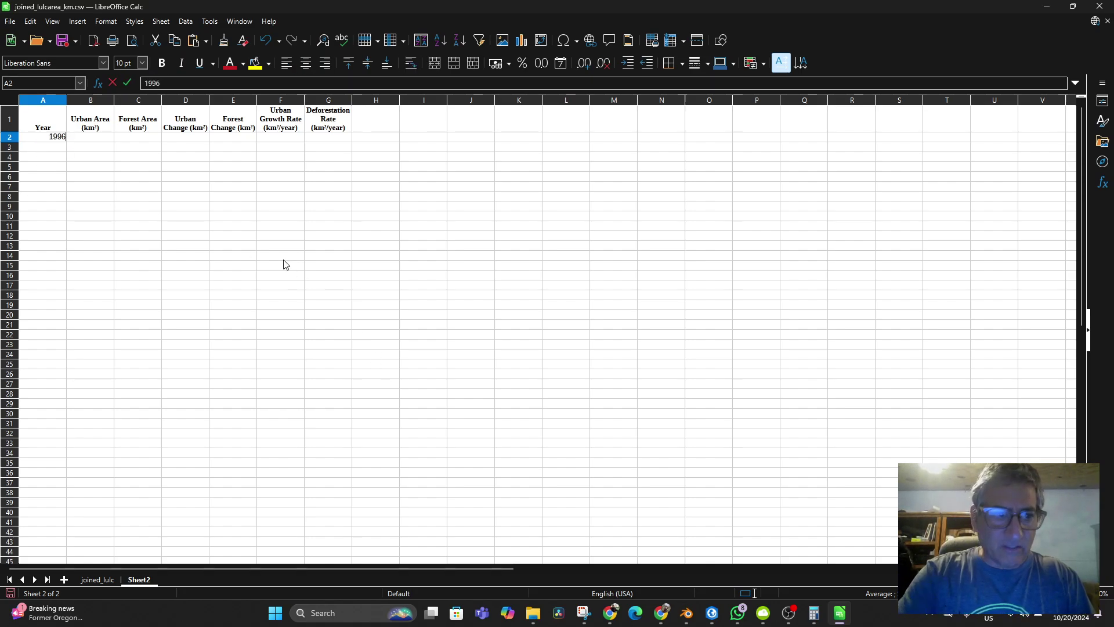
text(996)
click(58, 149)
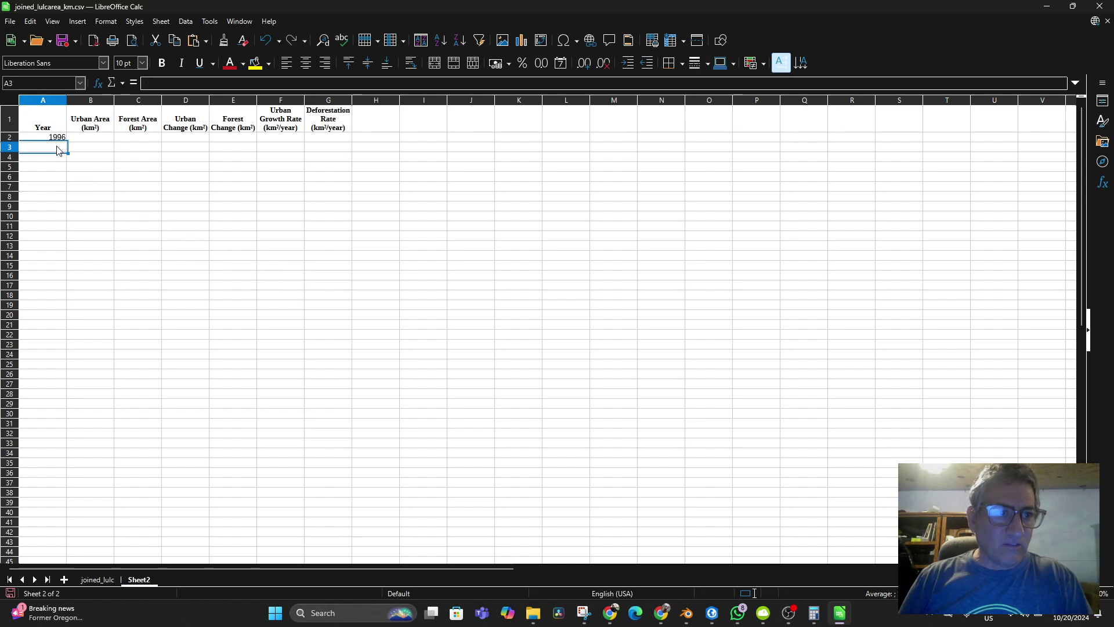
text(2001)
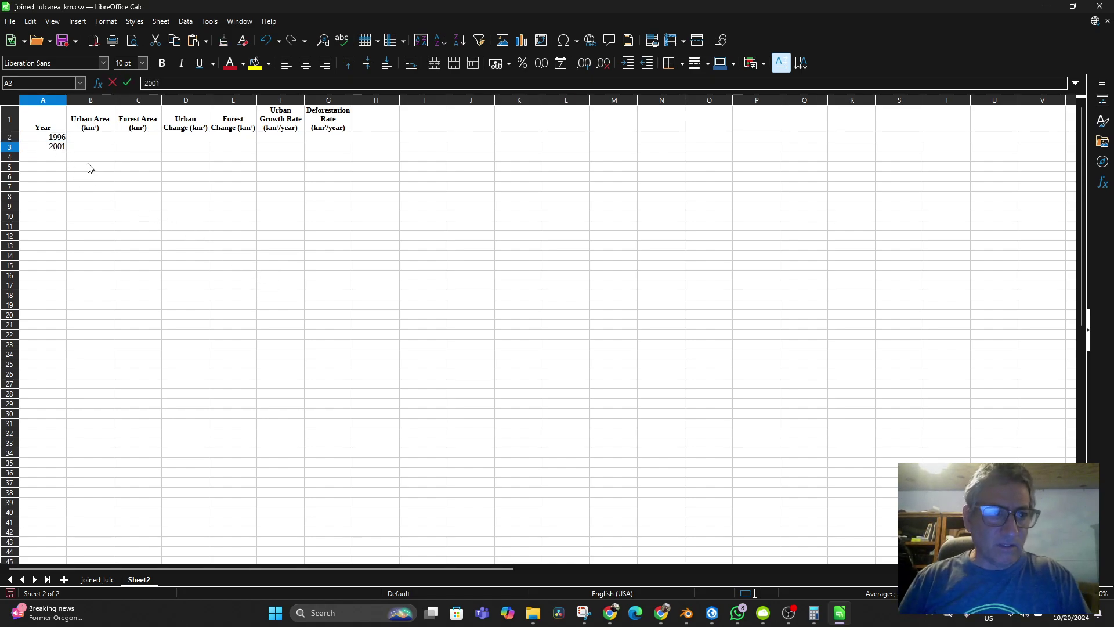
click(39, 161)
text(2006)
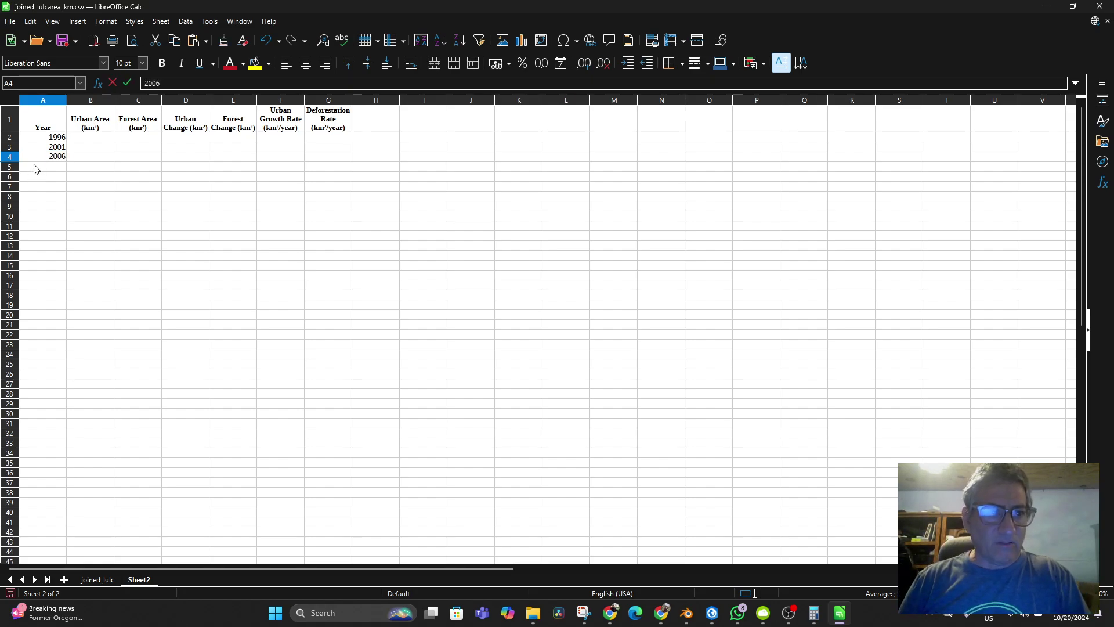
click(34, 169)
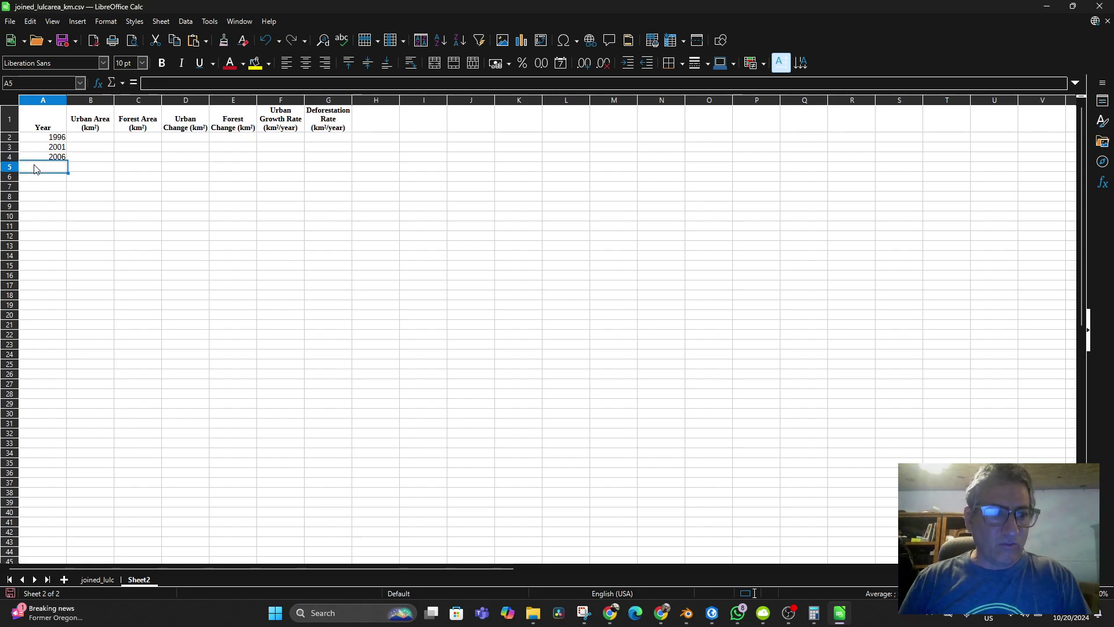
text(2010)
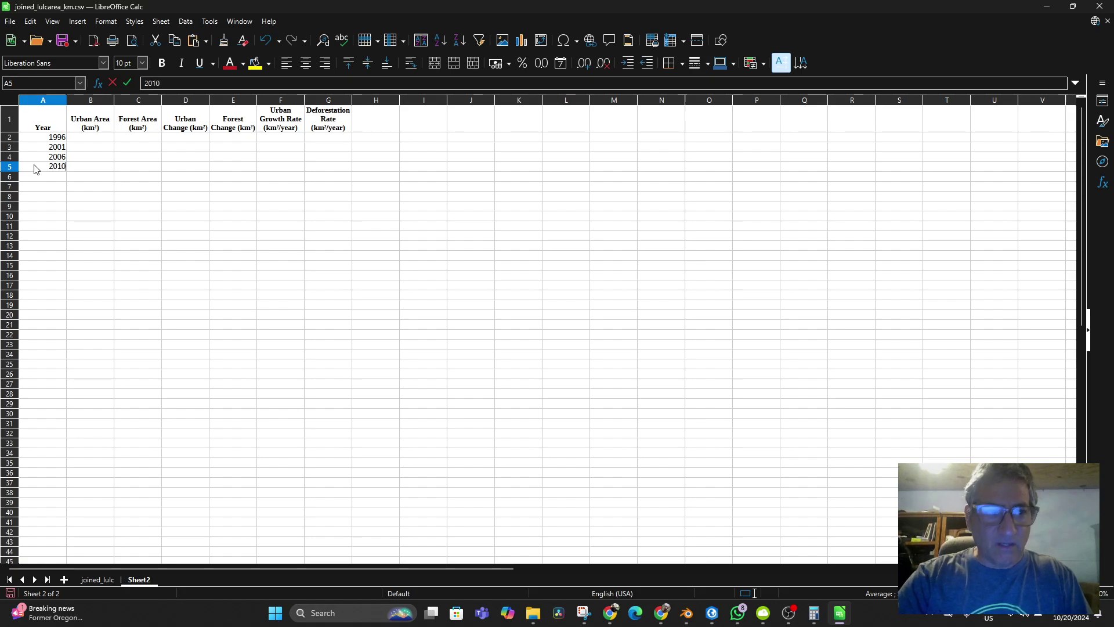
click(73, 186)
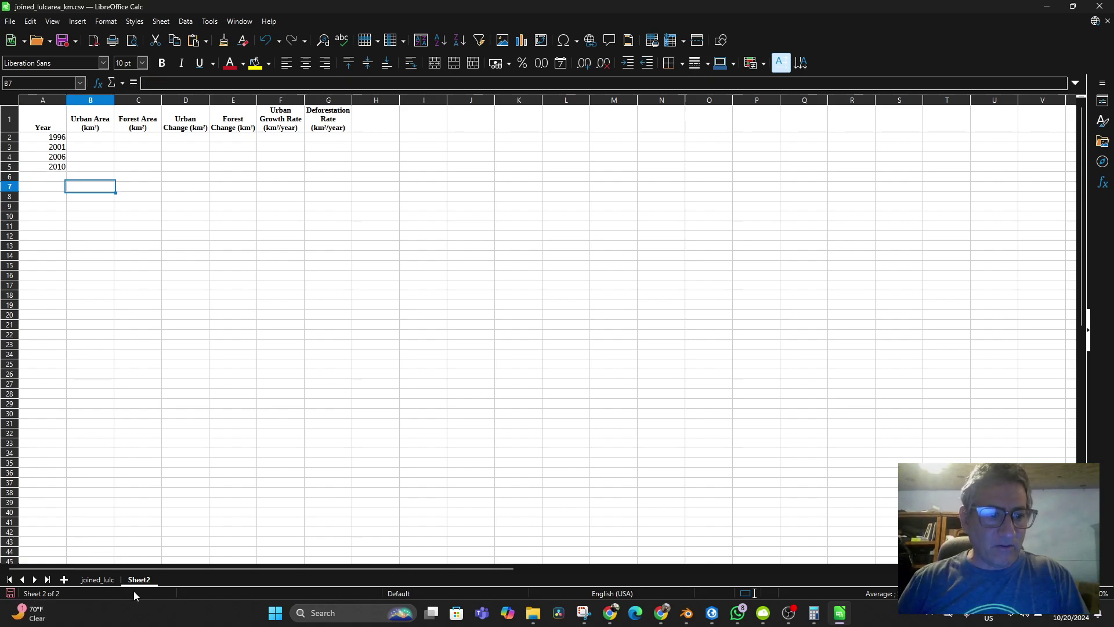
Copy the 1996 urban area from cell E2 of the joined_lulc sheet into cell B2 of Sheet2
click(94, 580)
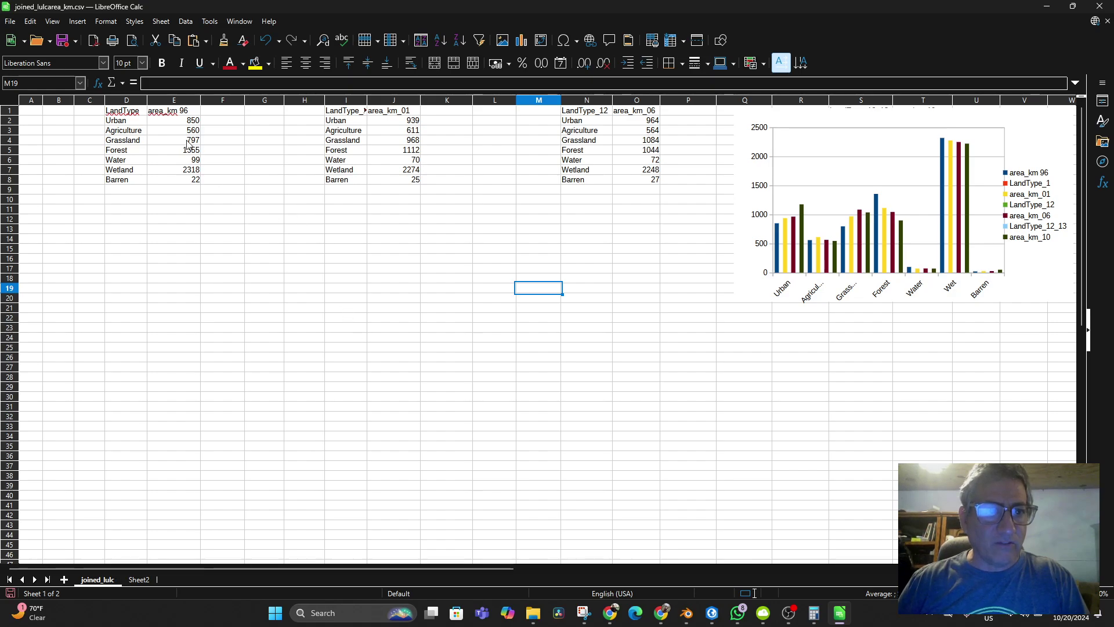
click(189, 121)
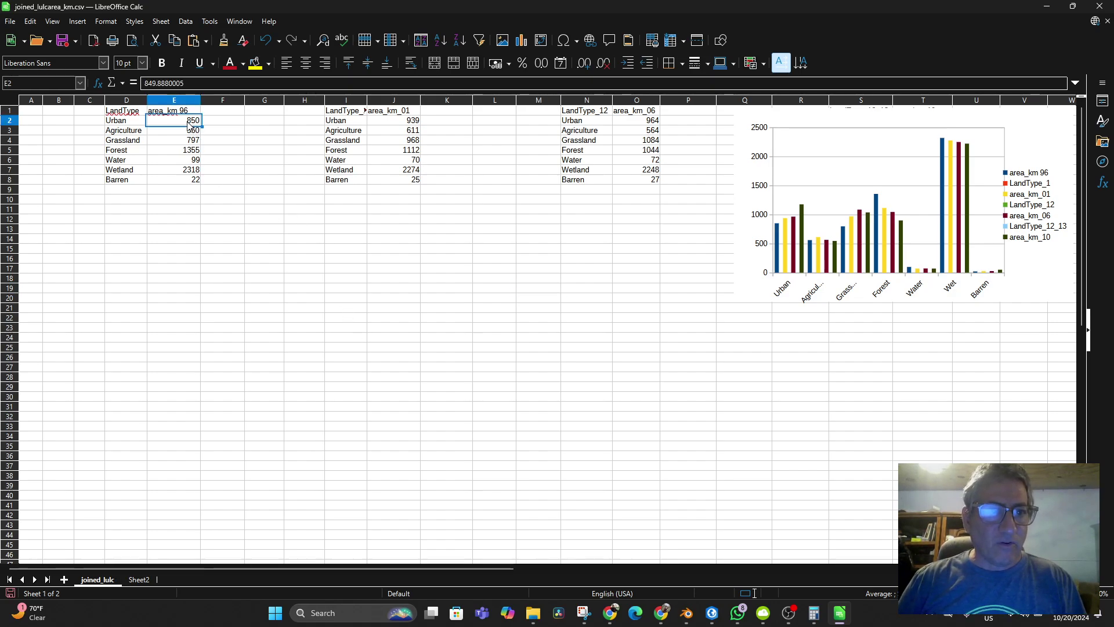
key(ctrl+c)
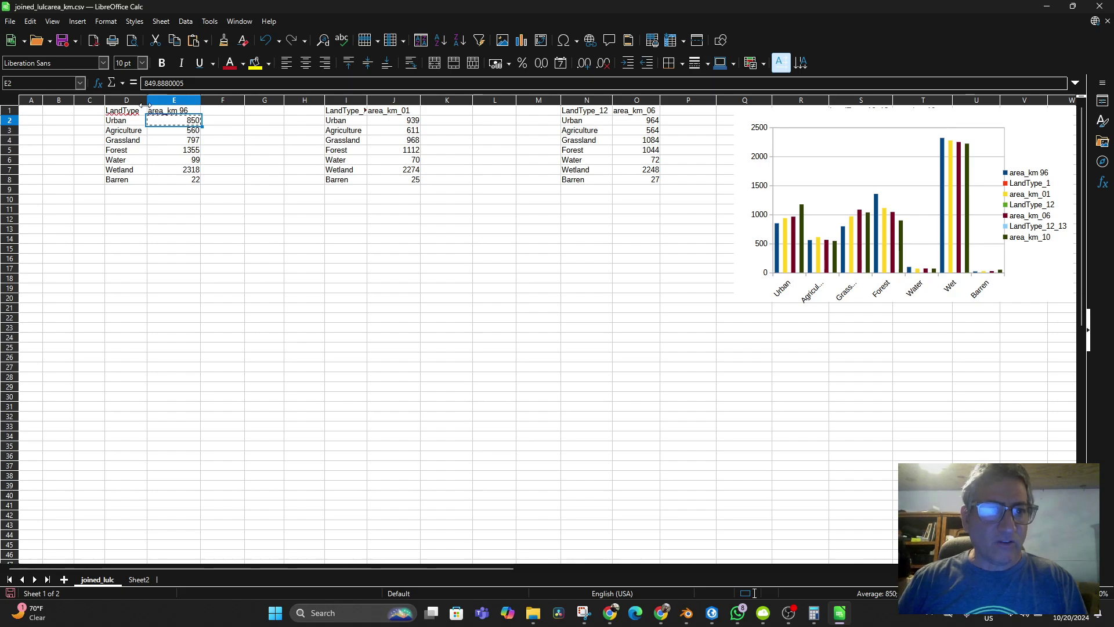
click(139, 580)
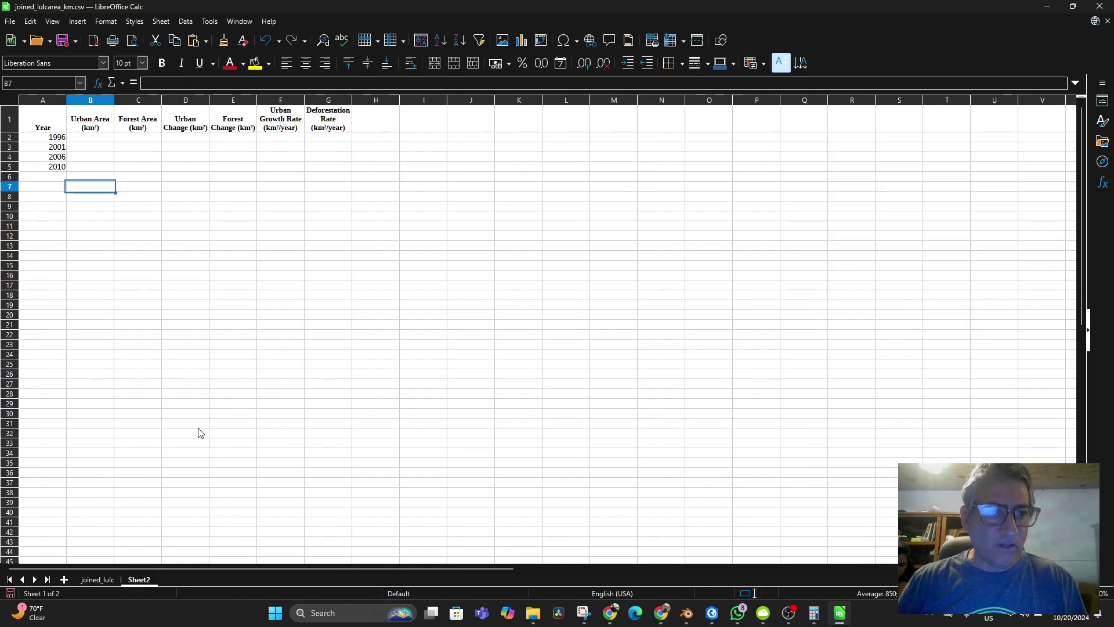
click(84, 143)
key(ctrl+v)
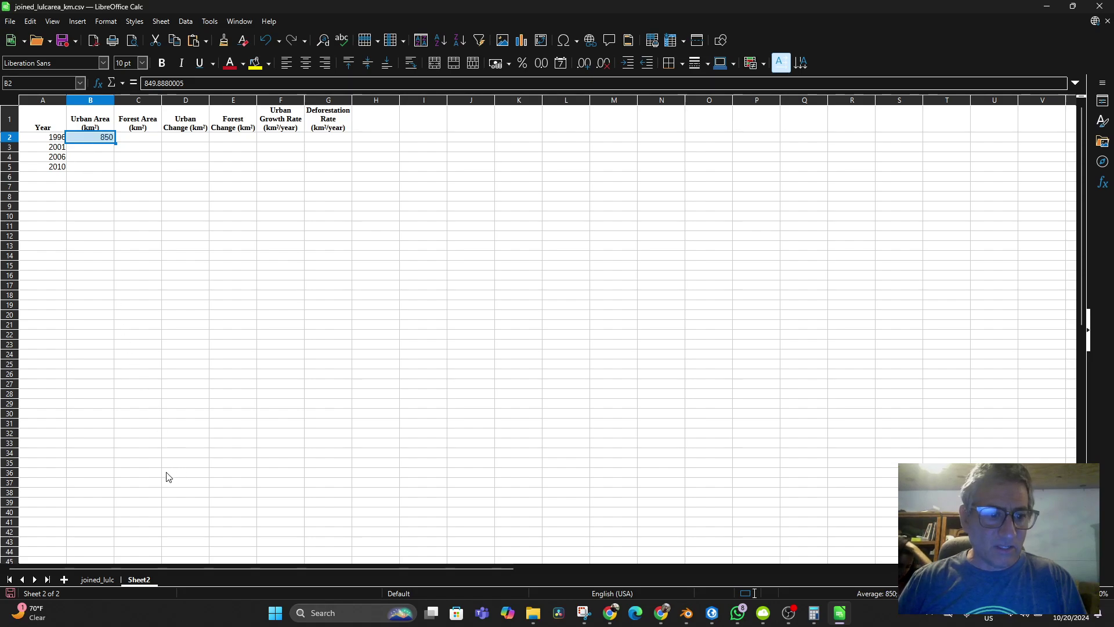
Copy the 2001 urban area from cell J2 of the joined_lulc sheet into cell B3 of Sheet2
click(98, 579)
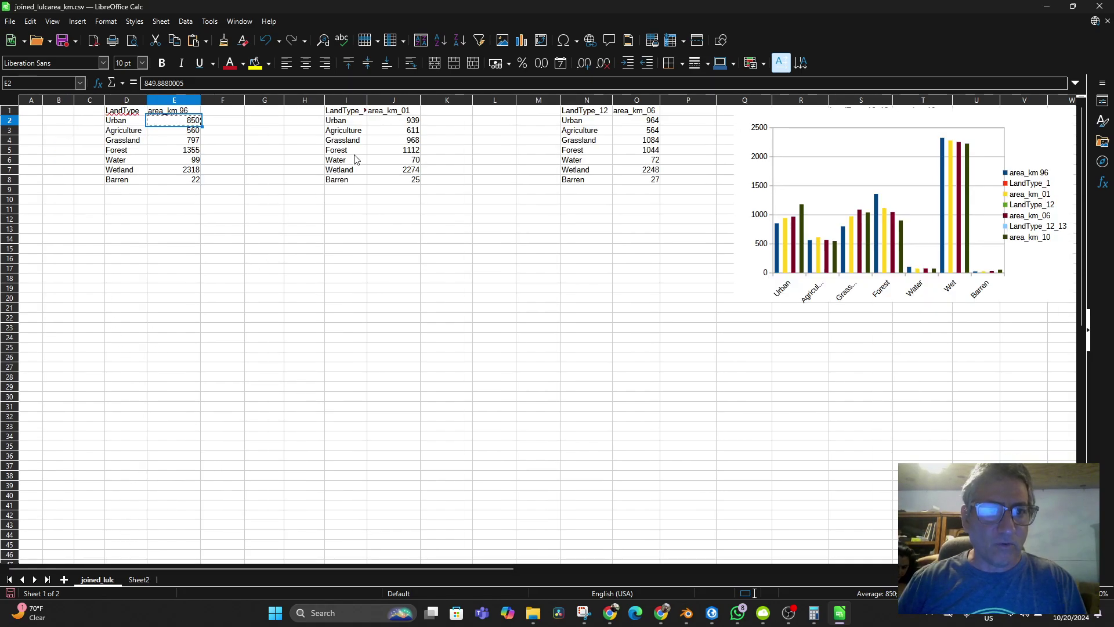
click(400, 121)
key(ctrl+c)
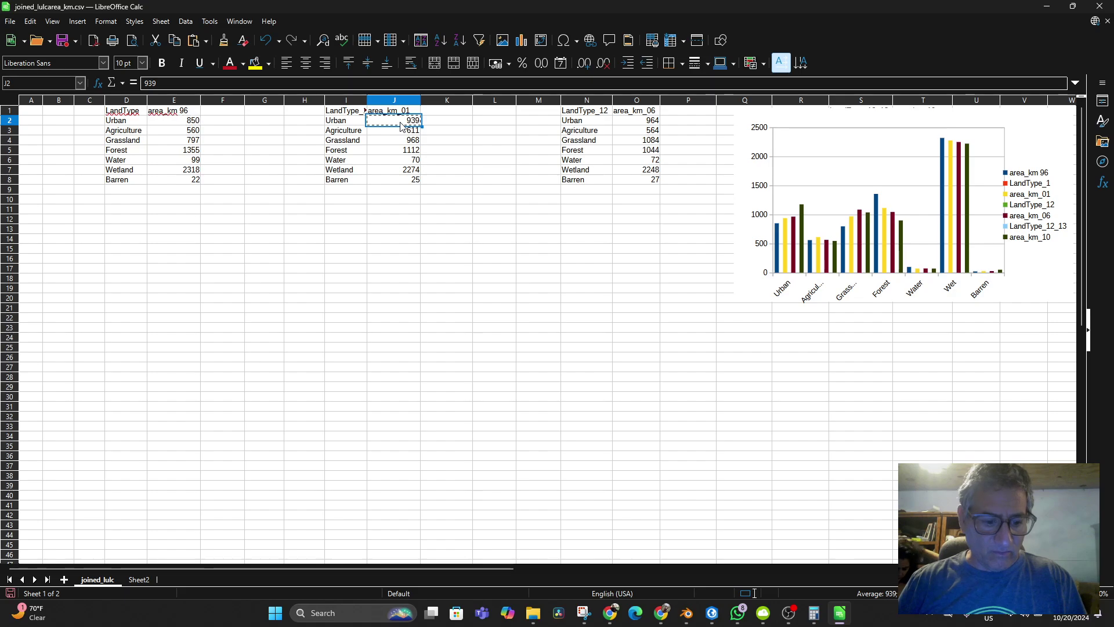
click(139, 580)
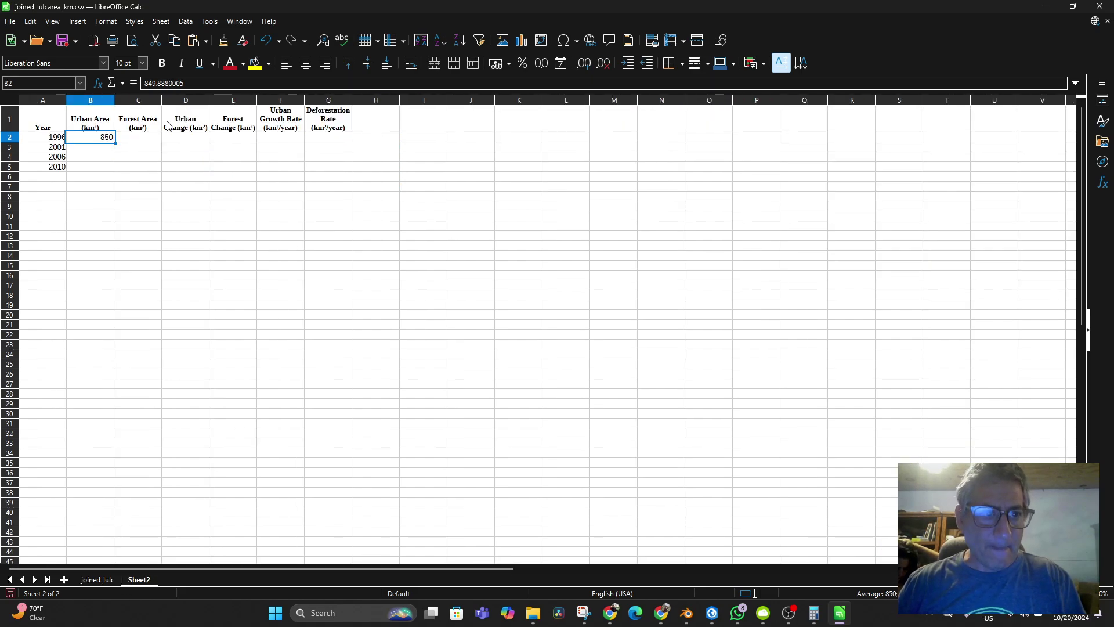
click(90, 148)
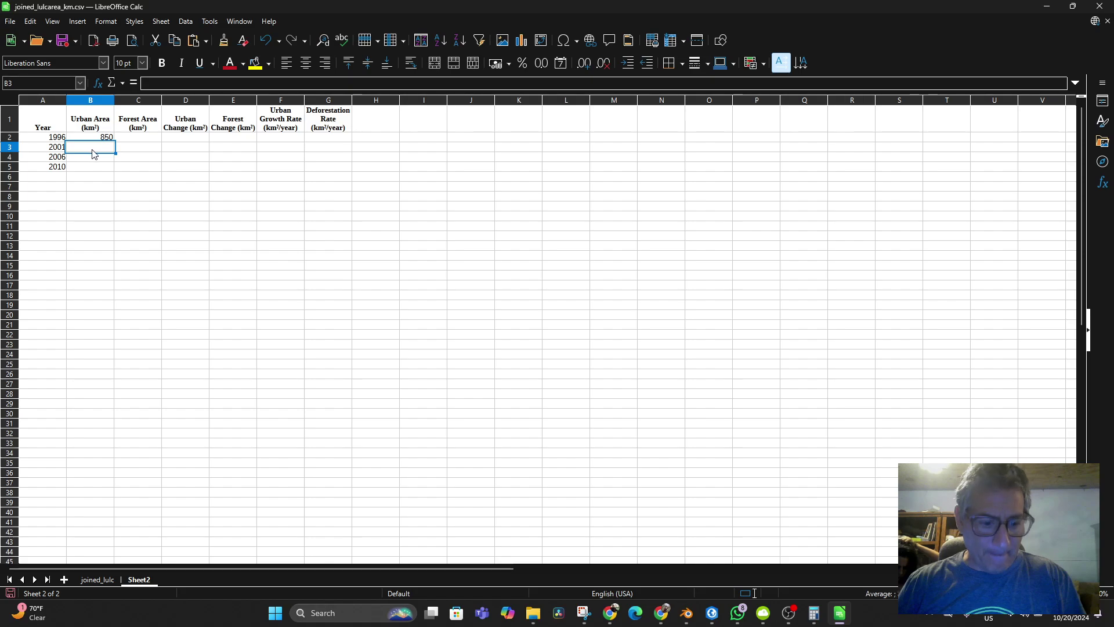
key(ctrl+v)
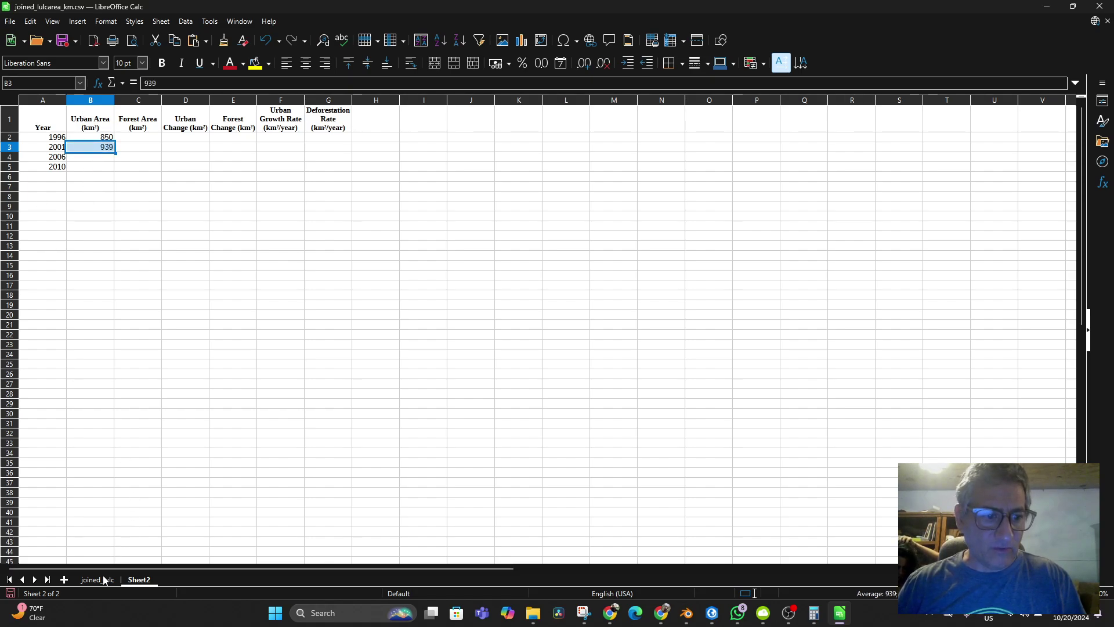
Copy the 2006 urban area from cell O2 of the joined_lulc sheet into cell B4 of Sheet2
click(103, 580)
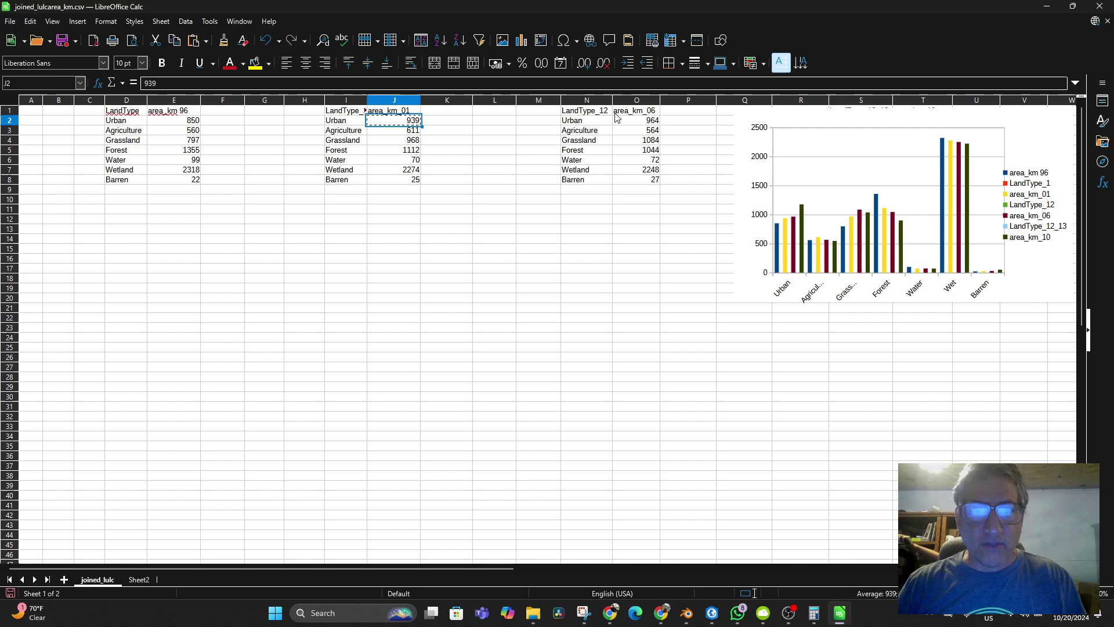
click(650, 122)
key(ctrl+c)
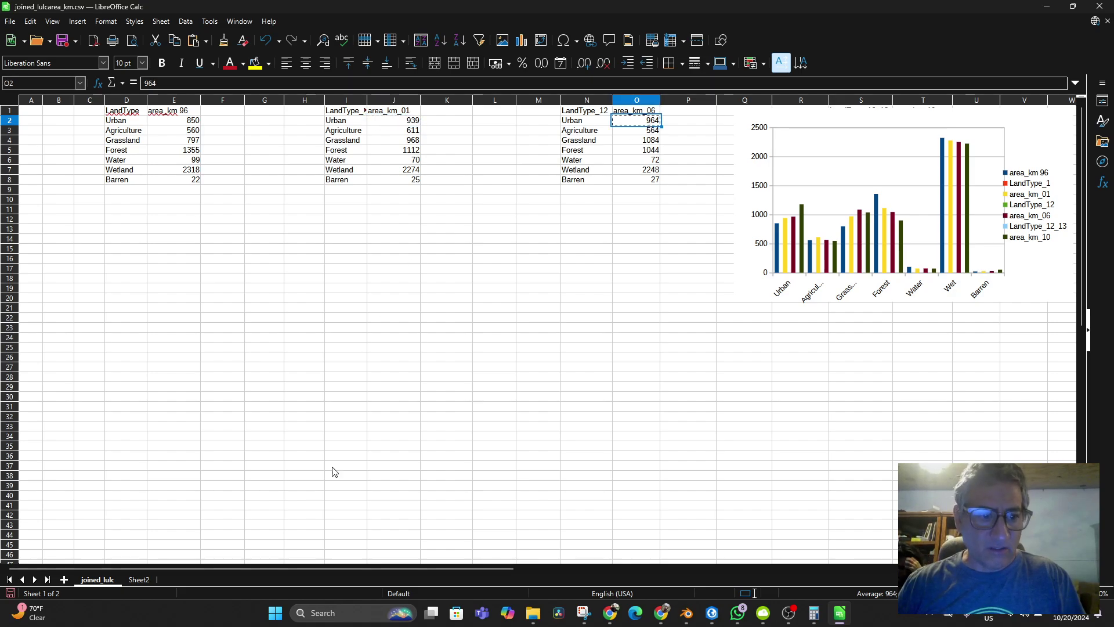
click(138, 580)
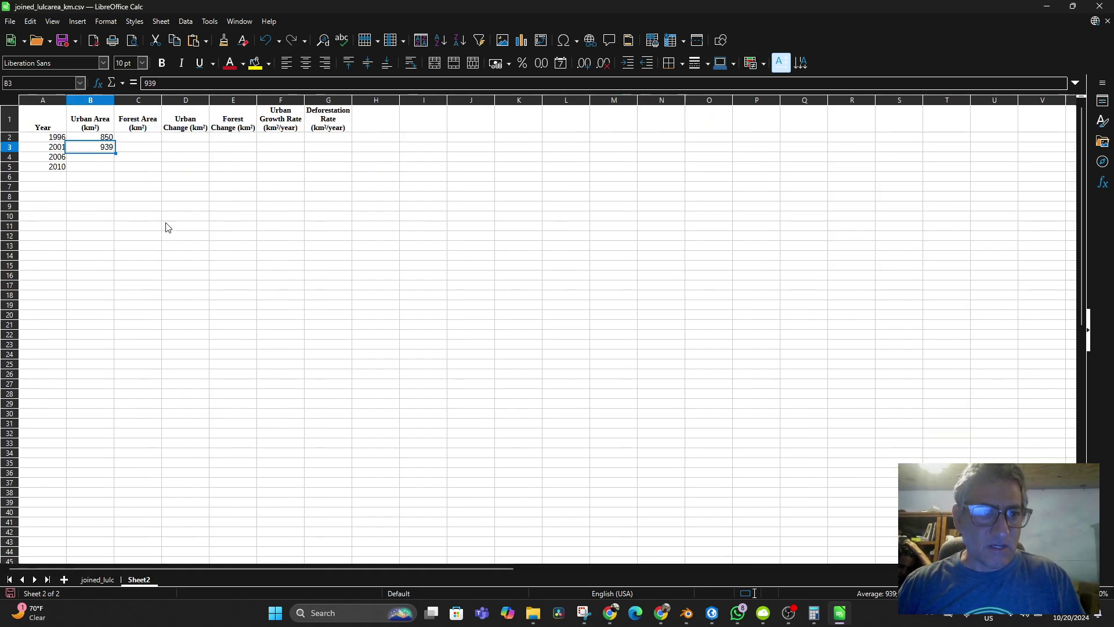
click(91, 158)
key(ctrl+v)
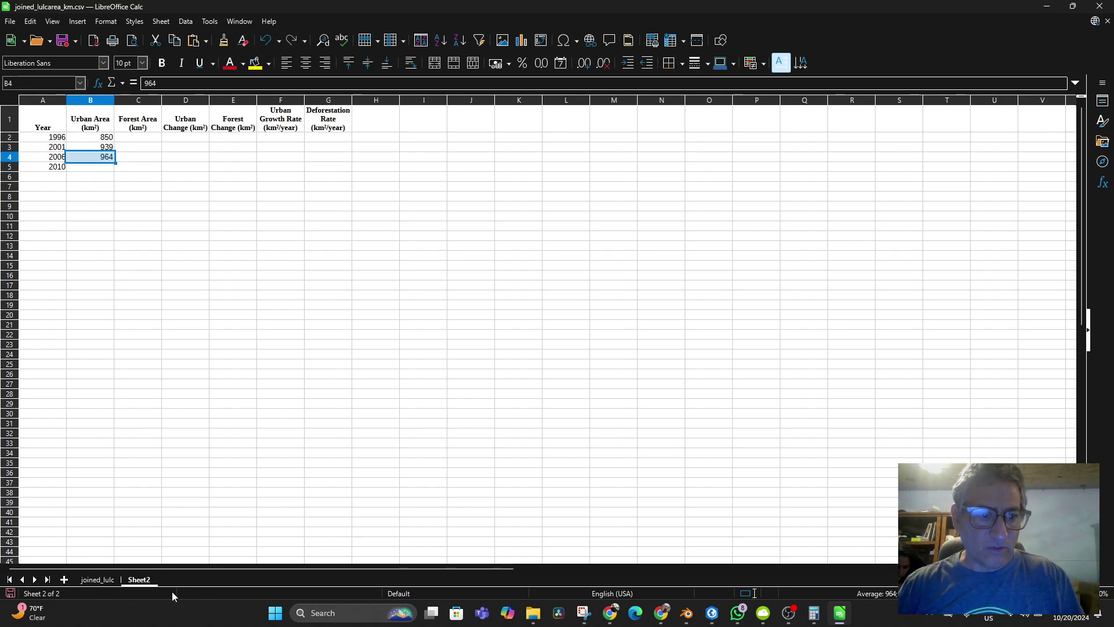
Move the chart on the joined_lulc sheet down below the data so it no longer covers the area_km_10 table
click(96, 581)
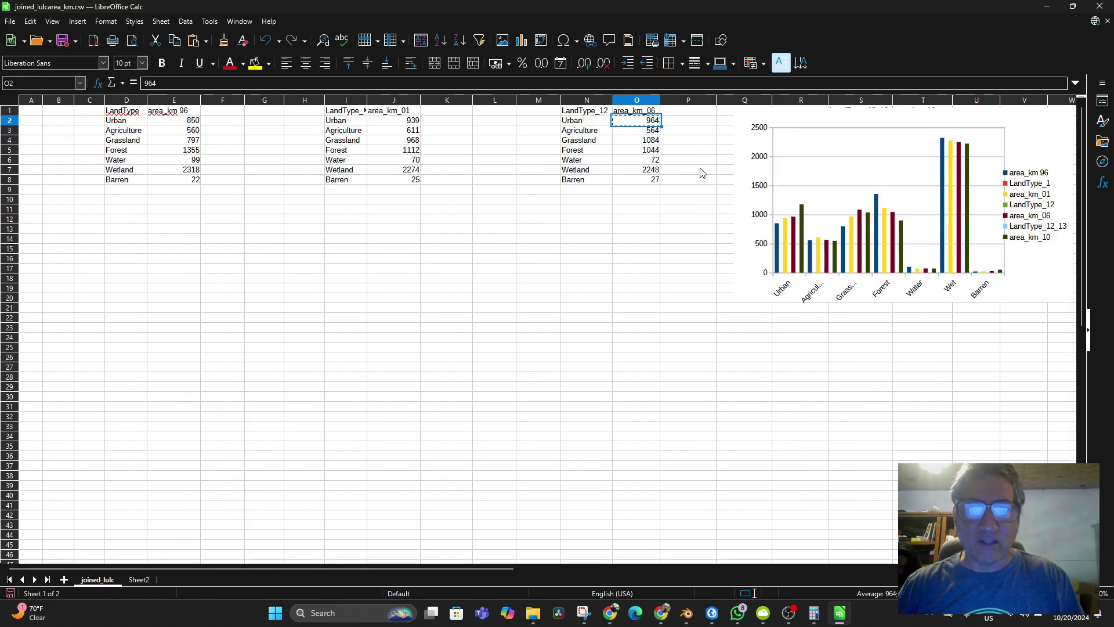
click(863, 116)
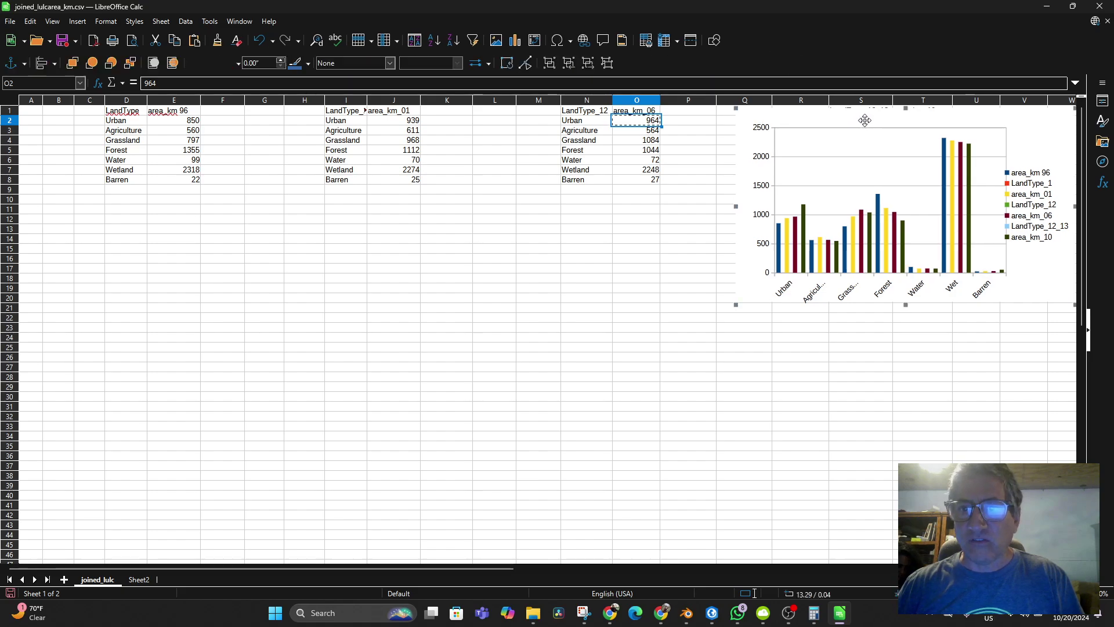
drag(863, 116, 831, 294)
Copy the 2010 urban area from cell T2 of the joined_lulc sheet into cell B5 of Sheet2
click(943, 120)
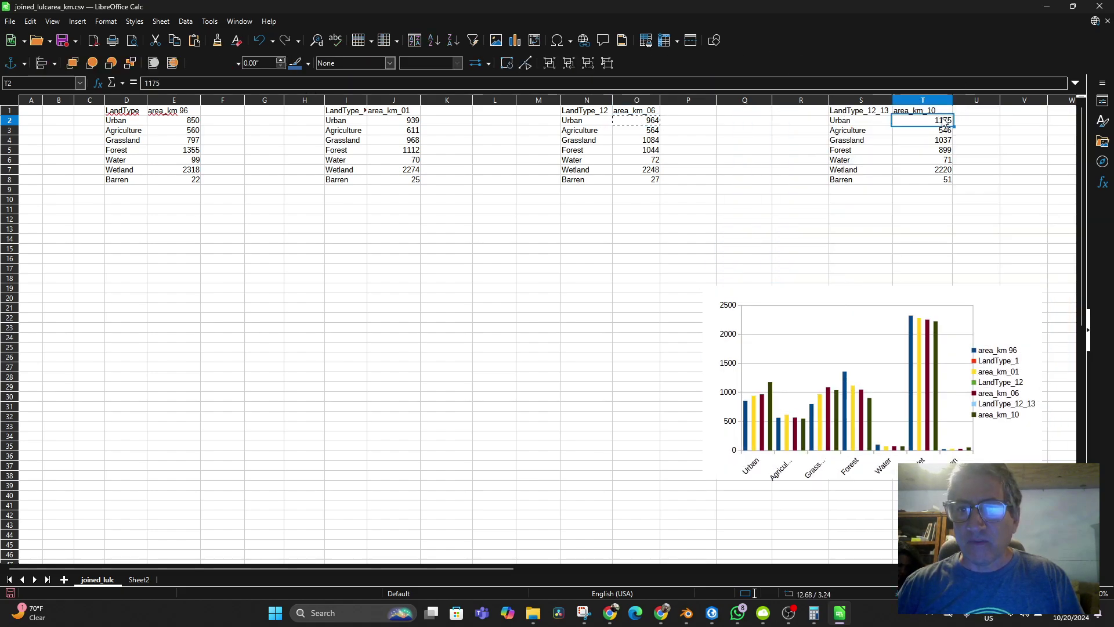
key(ctrl+c)
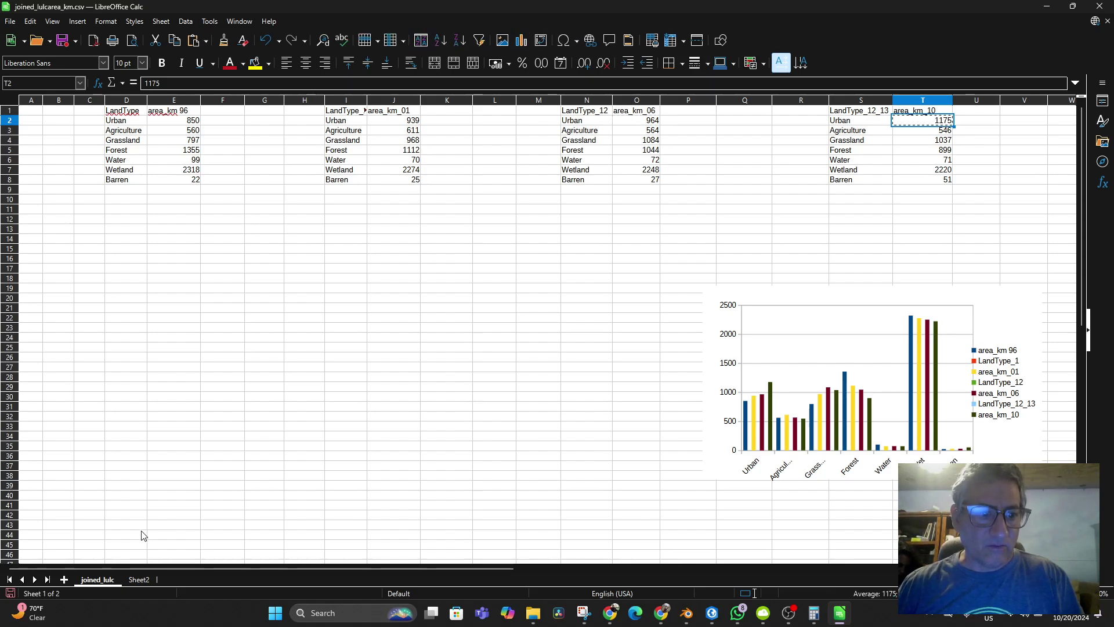
click(139, 579)
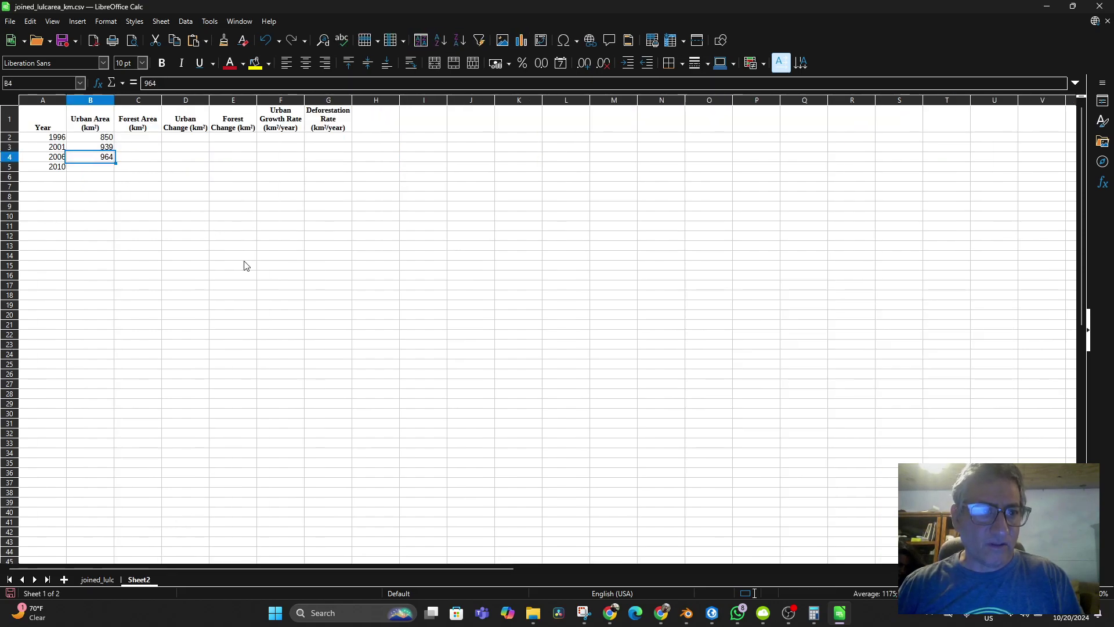
click(87, 168)
key(ctrl+v)
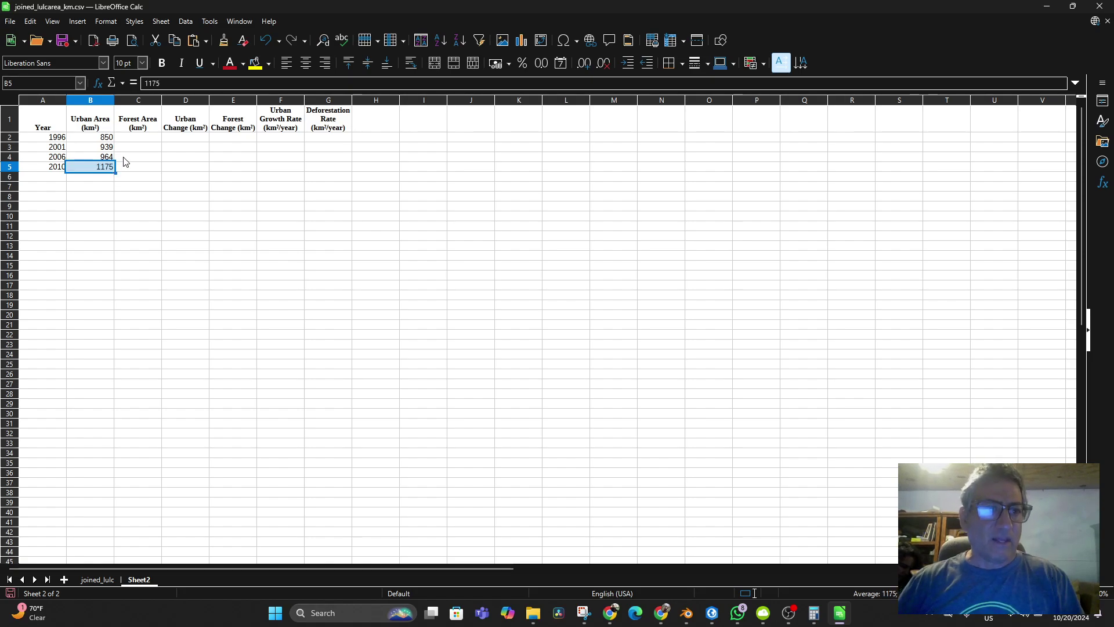
Copy the 1996 forest area from cell E5 of the joined_lulc sheet into cell C2 of Sheet2
click(97, 579)
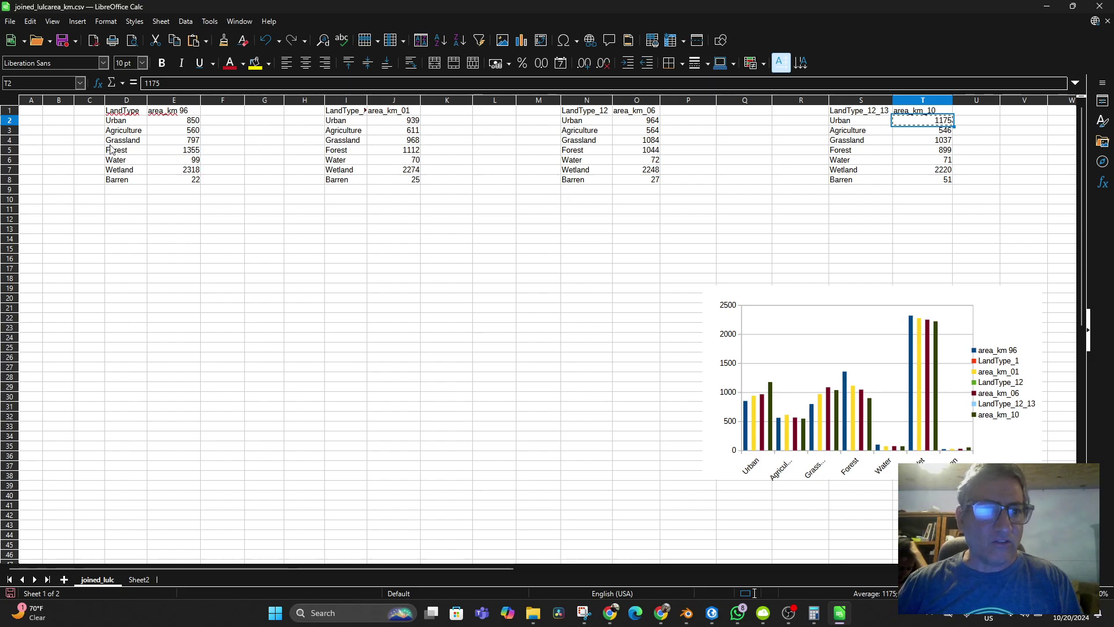
click(193, 153)
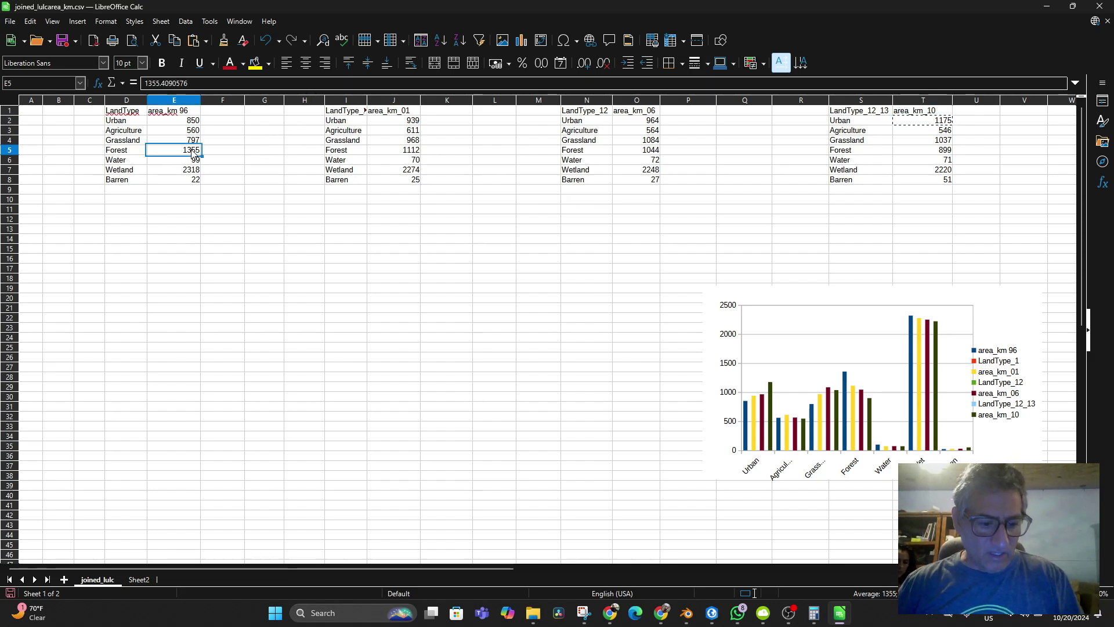
key(ctrl+c)
click(138, 579)
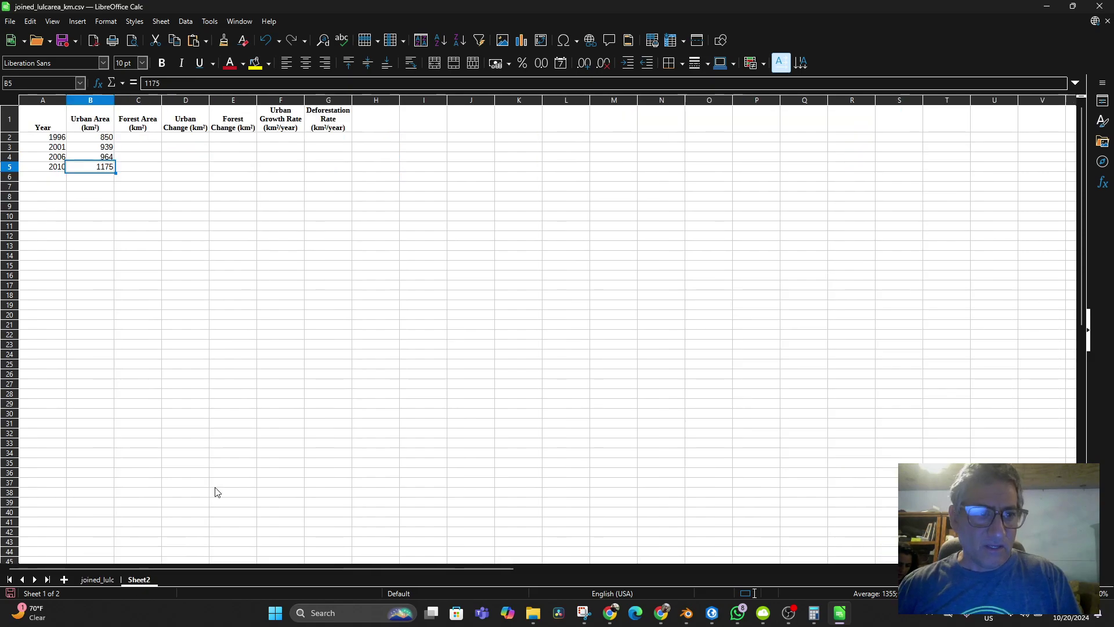
click(138, 140)
key(ctrl+v)
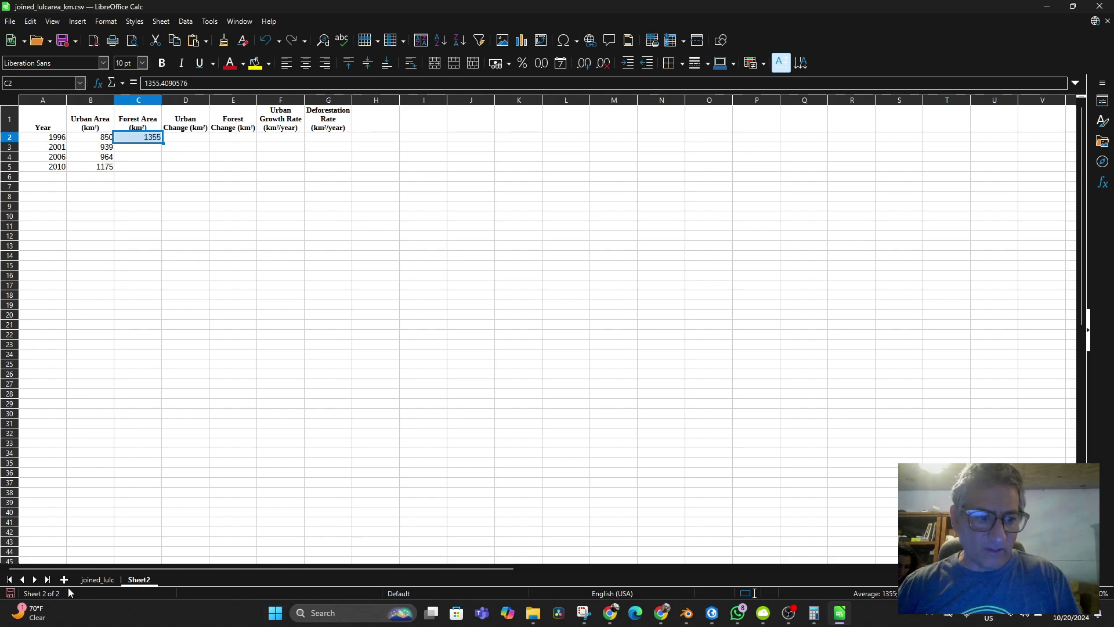
Copy the 2001 forest area from cell J5 of the joined_lulc sheet into cell C3 of Sheet2
click(98, 579)
click(409, 152)
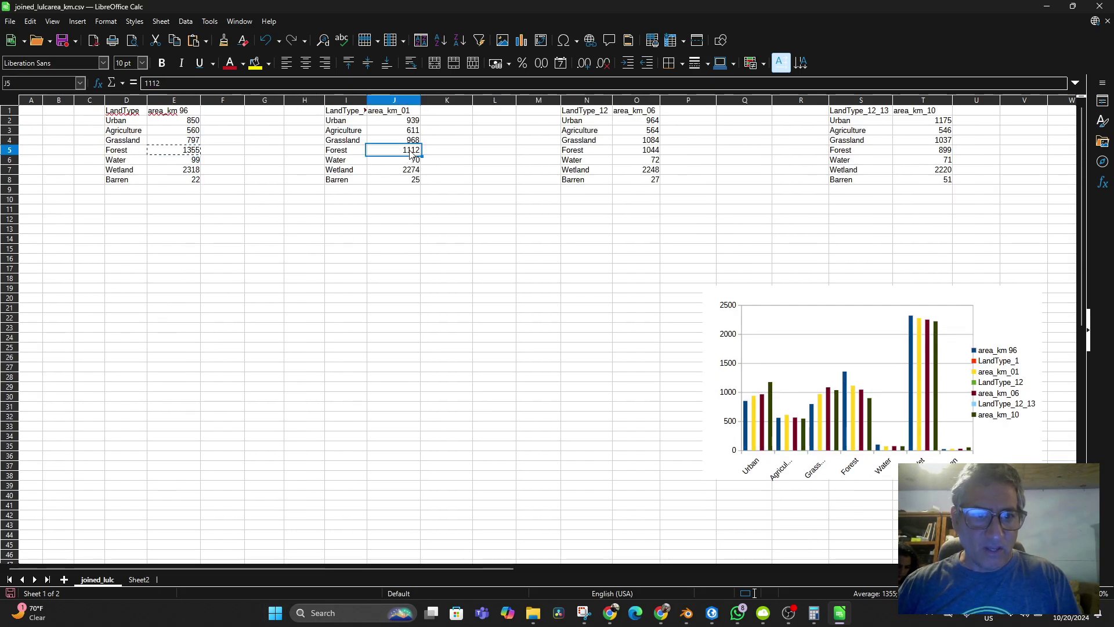
key(ctrl+c)
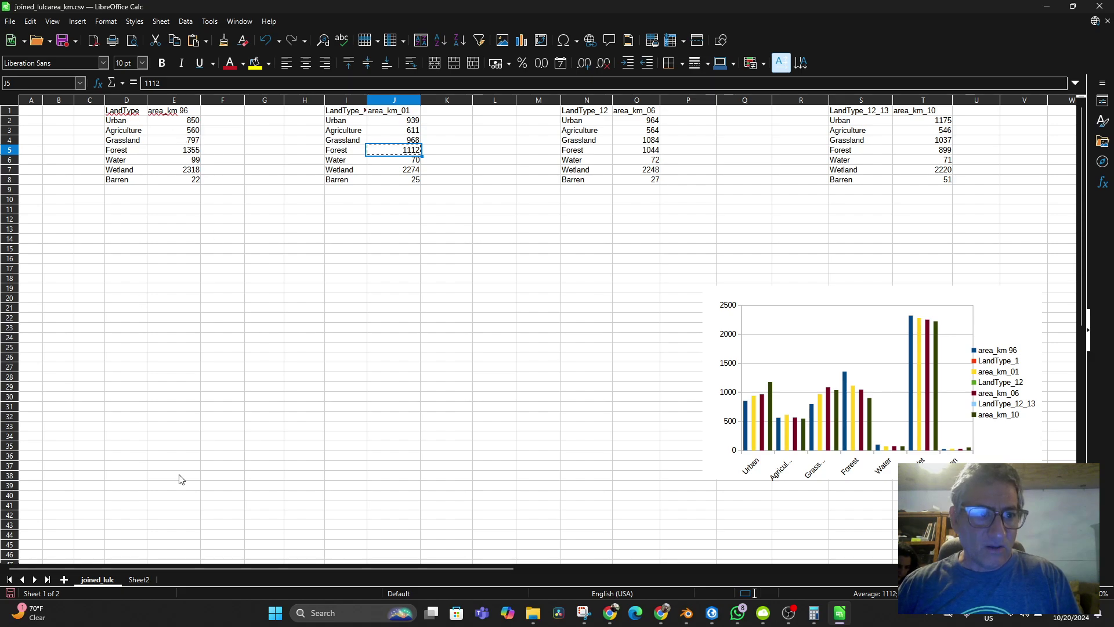
click(141, 581)
click(133, 149)
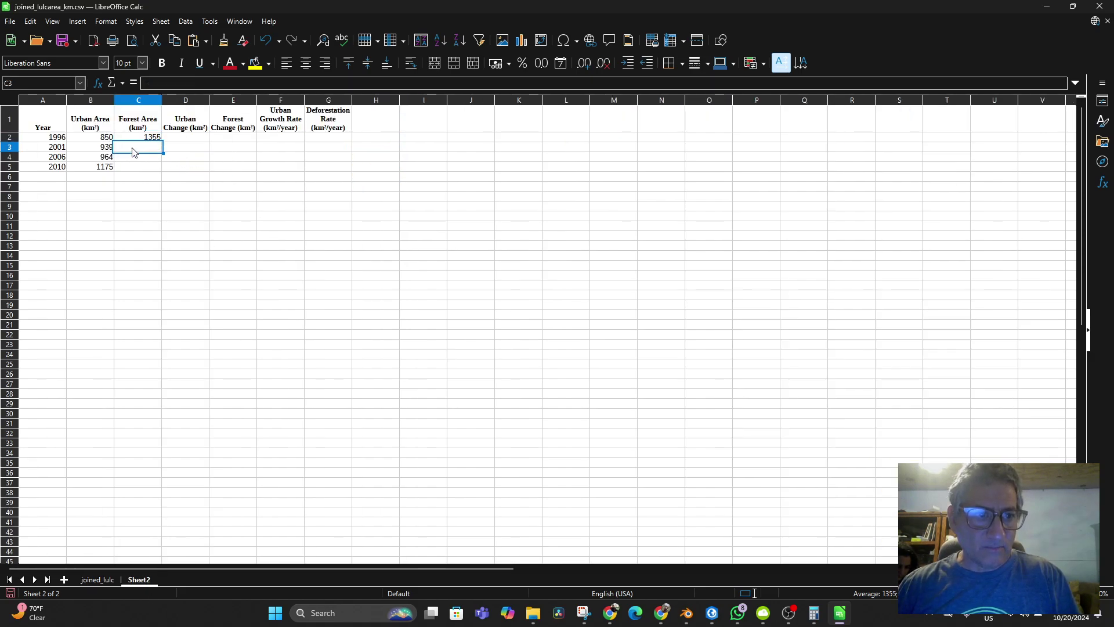
key(ctrl+v)
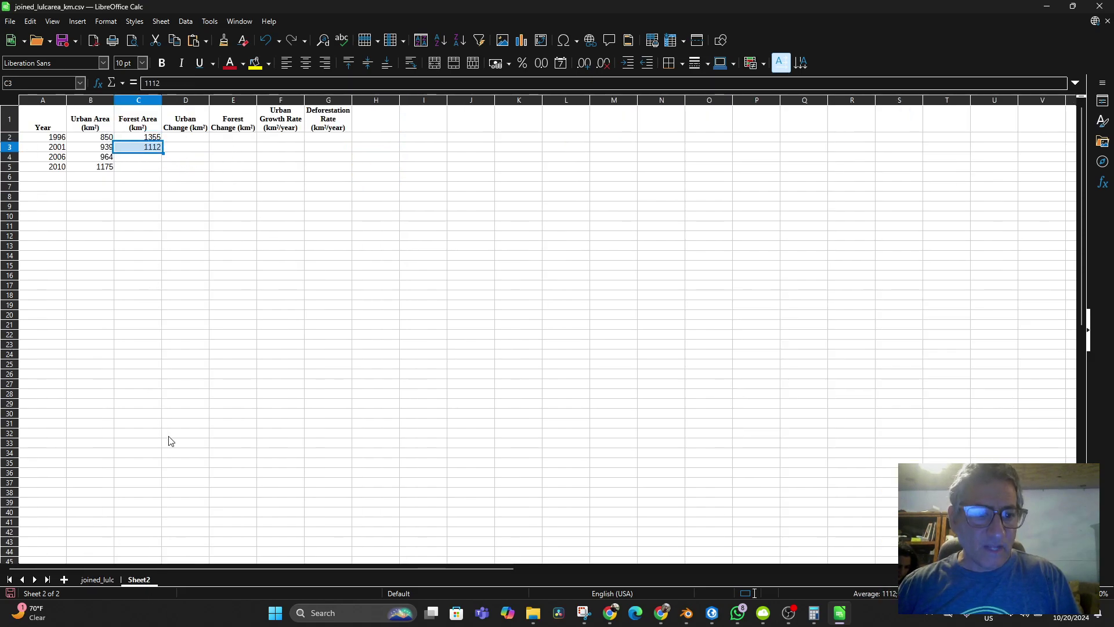
Copy the 2006 forest area from cell O5 of the joined_lulc sheet into cell C4 of Sheet2
click(98, 579)
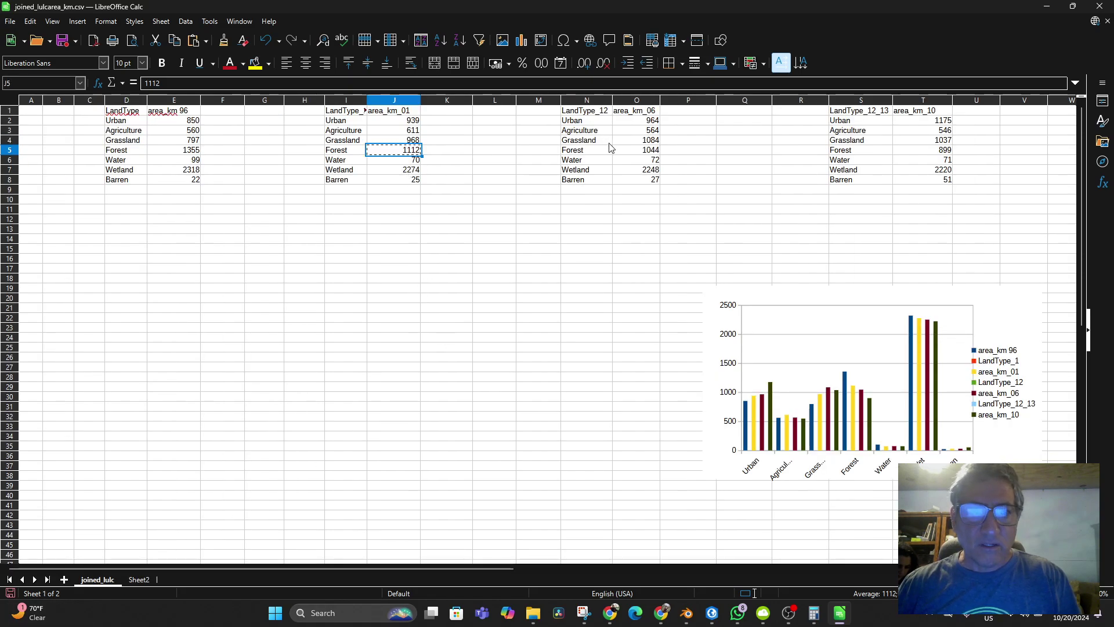
click(649, 151)
key(ctrl+c)
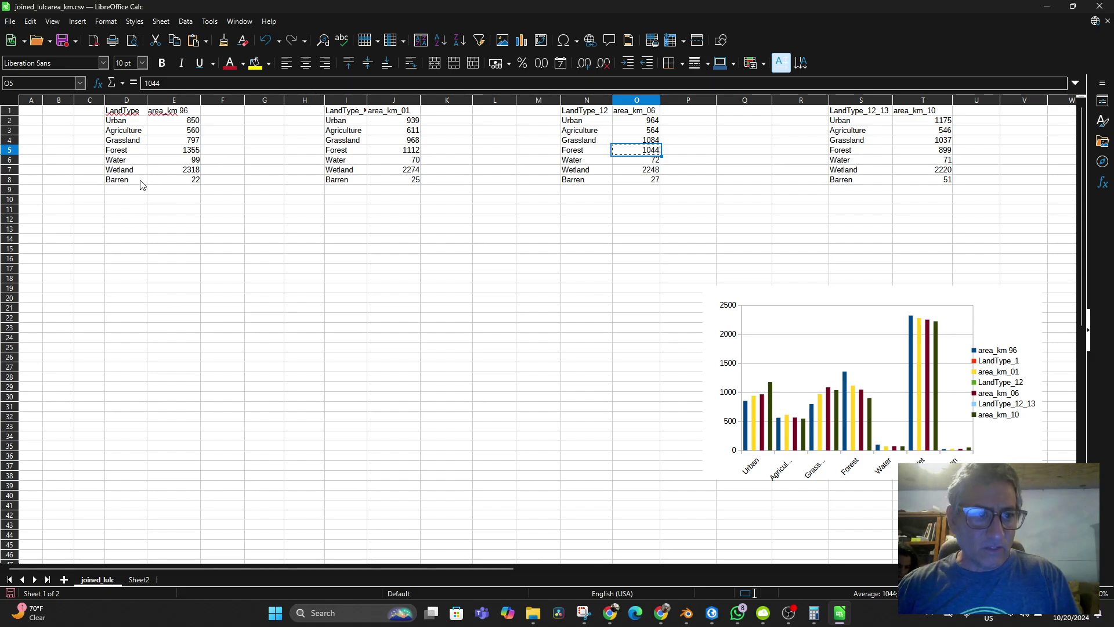
click(140, 579)
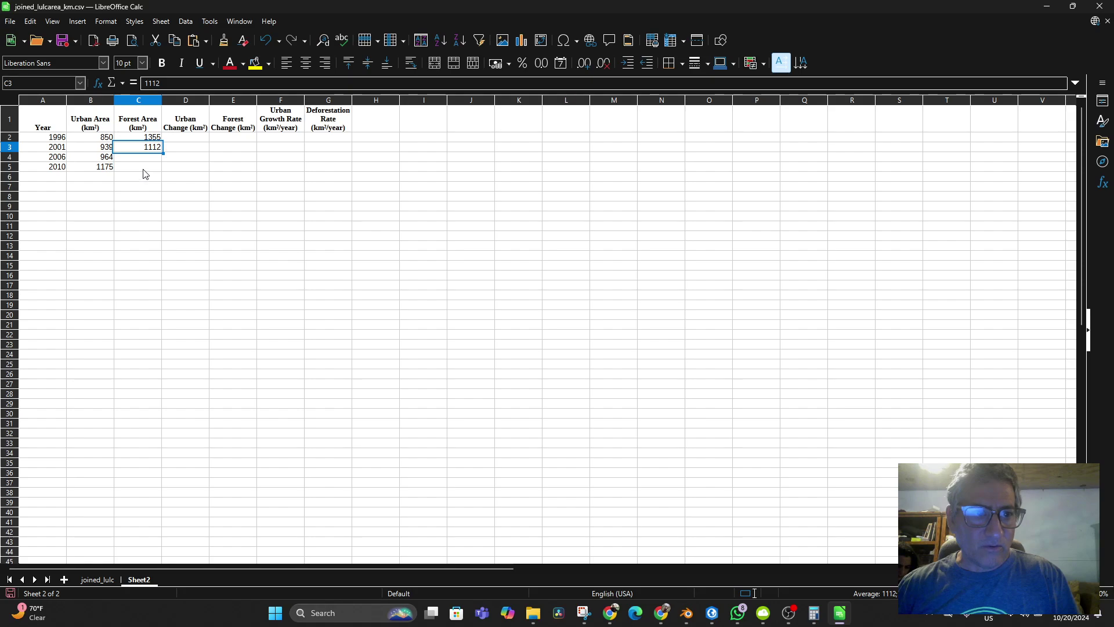
click(144, 157)
key(ctrl+v)
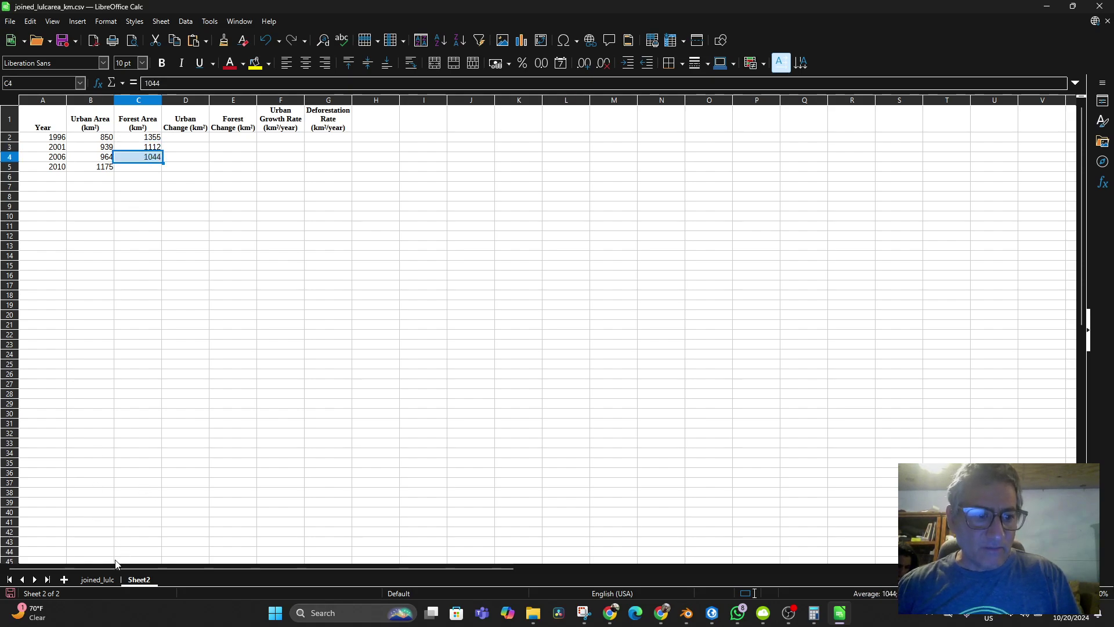
Copy the 2010 forest area from cell T5 of the joined_lulc sheet into cell C5 of Sheet2
click(108, 579)
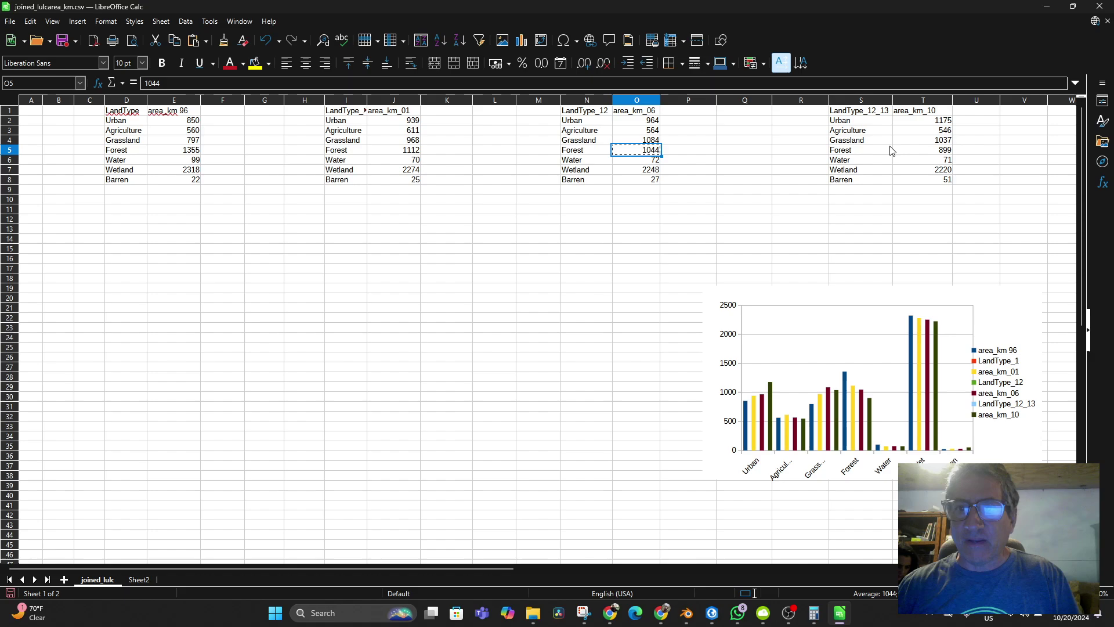
click(936, 152)
key(ctrl+c)
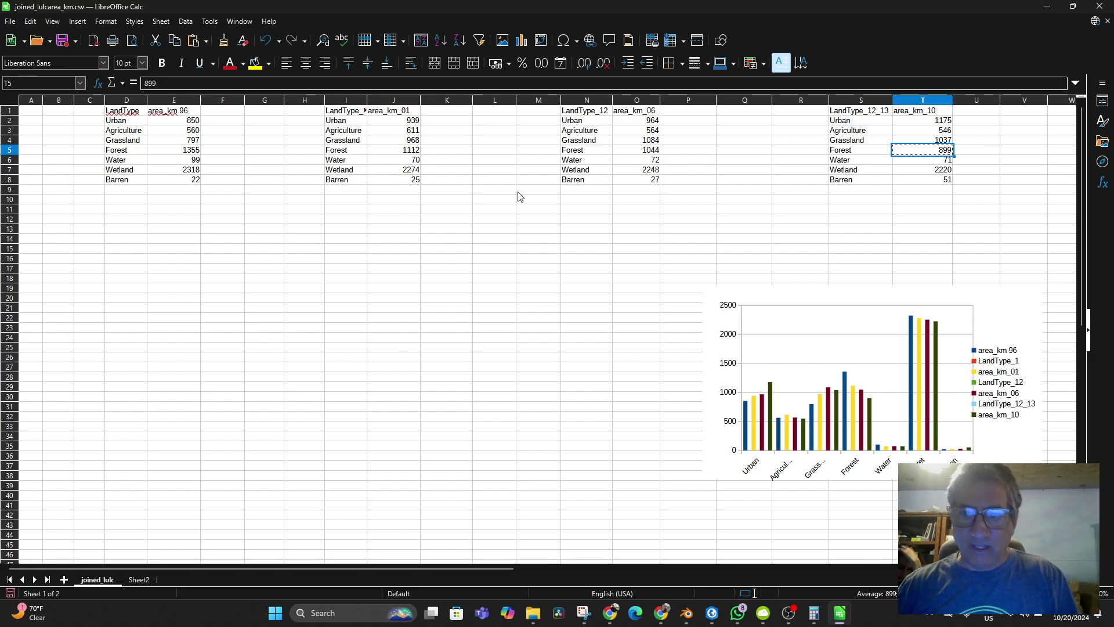
click(139, 579)
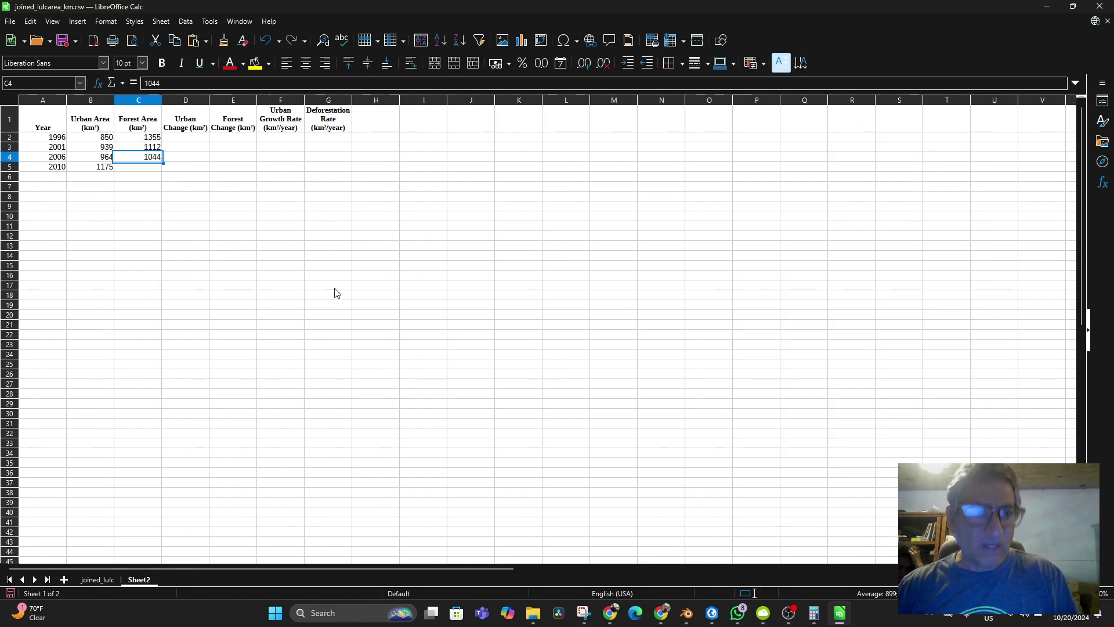
click(139, 168)
key(ctrl+v)
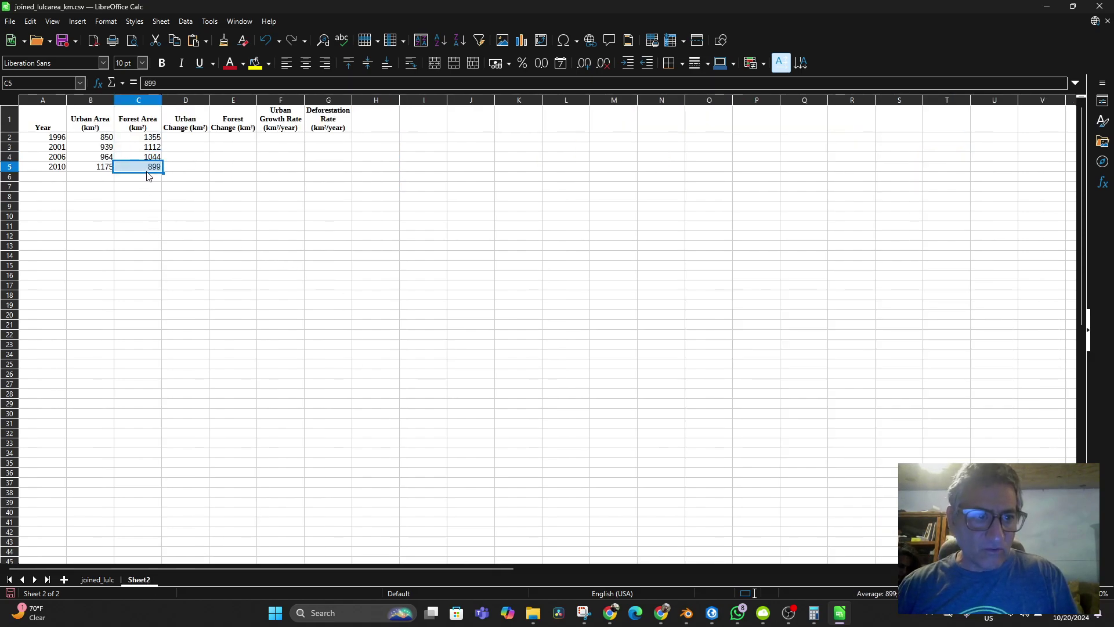
Save the joined_lulcarea_km.csv spreadsheet under its current name
click(181, 141)
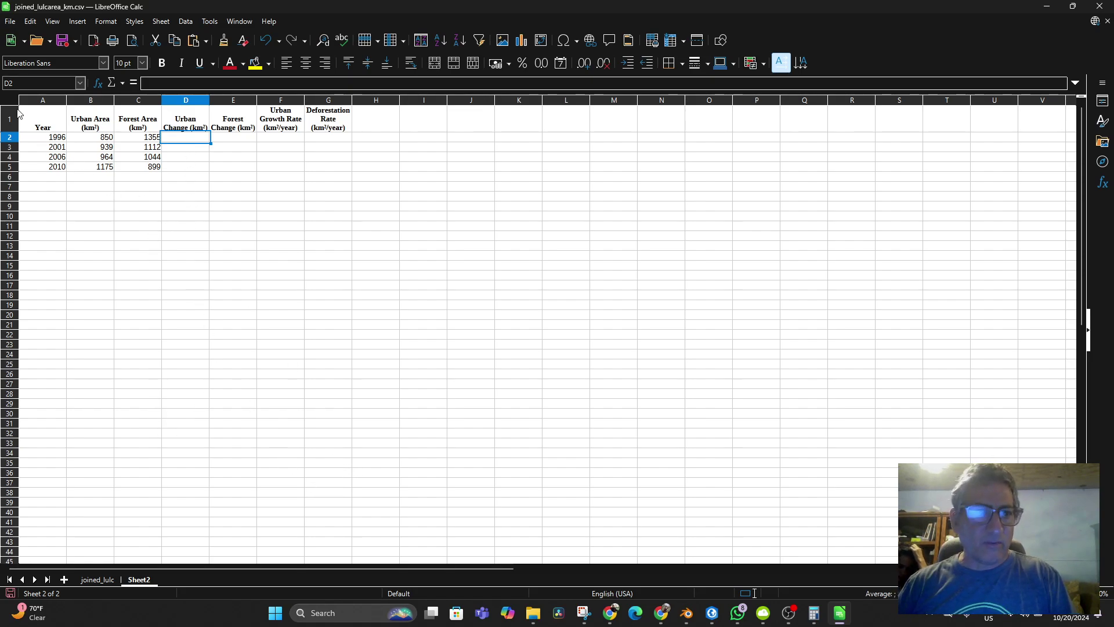
click(11, 22)
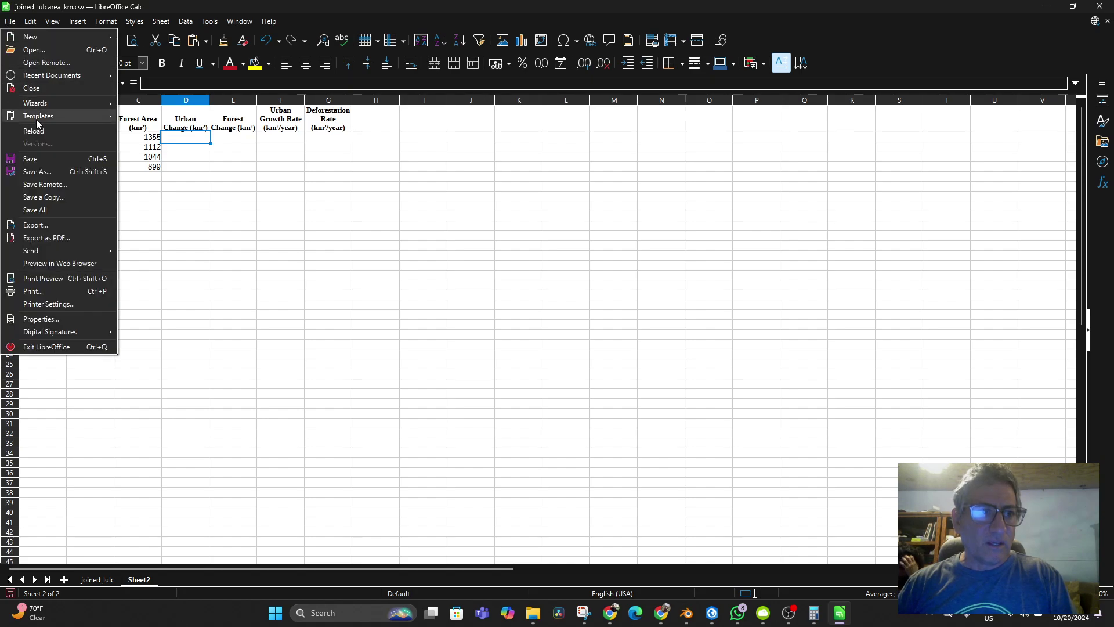
click(40, 163)
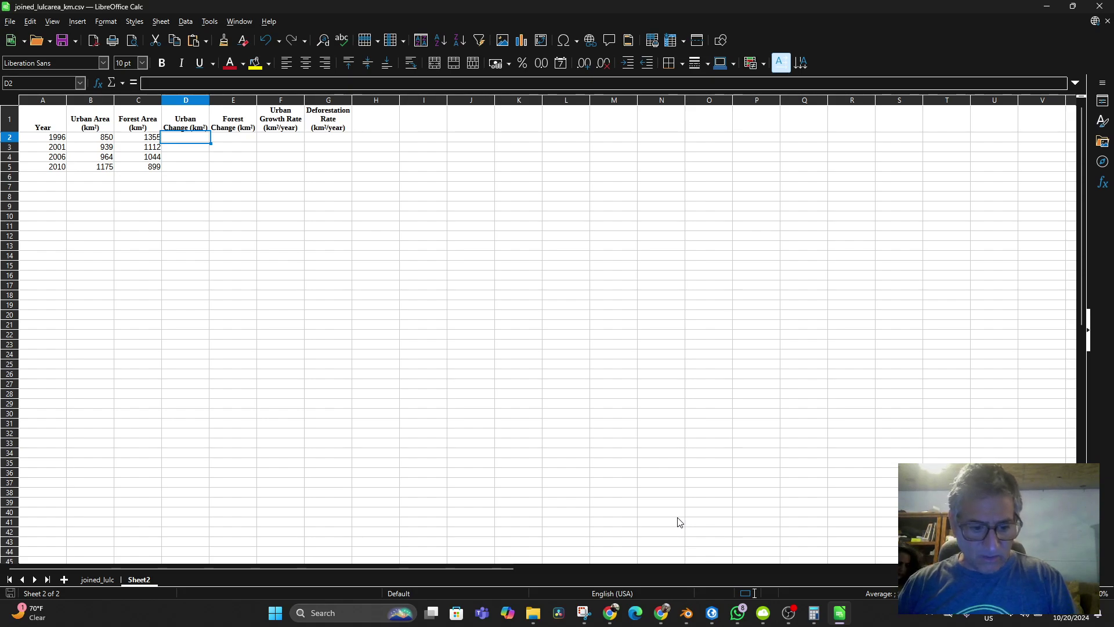
Switch to the ChatGPT conversation in Chrome, review the example table and the urban and forest change formulas, and return to LibreOffice Calc
key(alt+t)
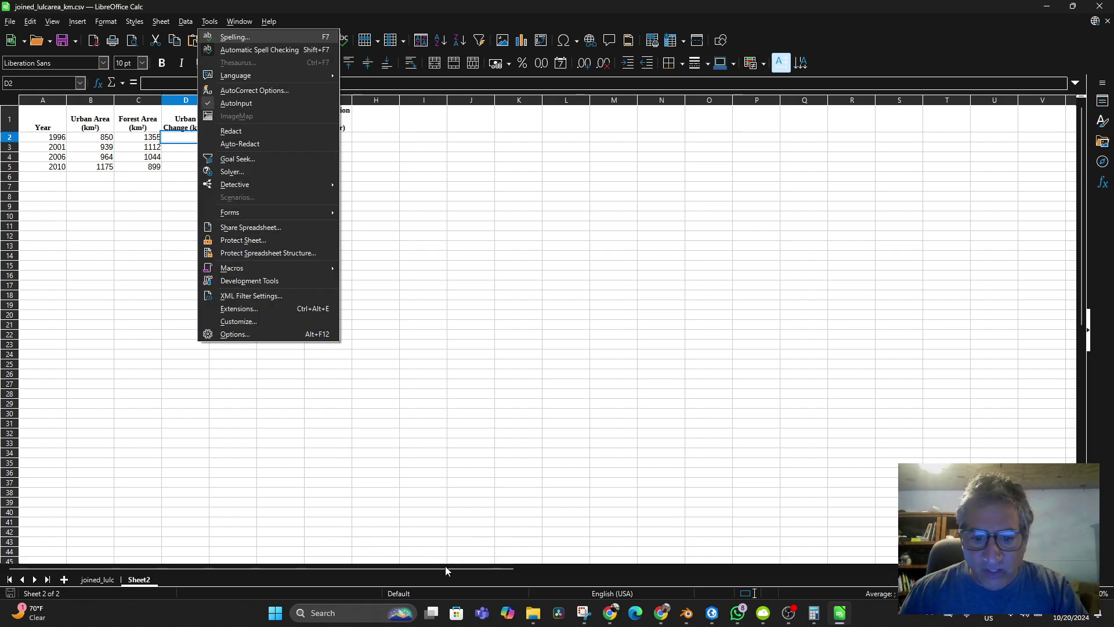
click(417, 510)
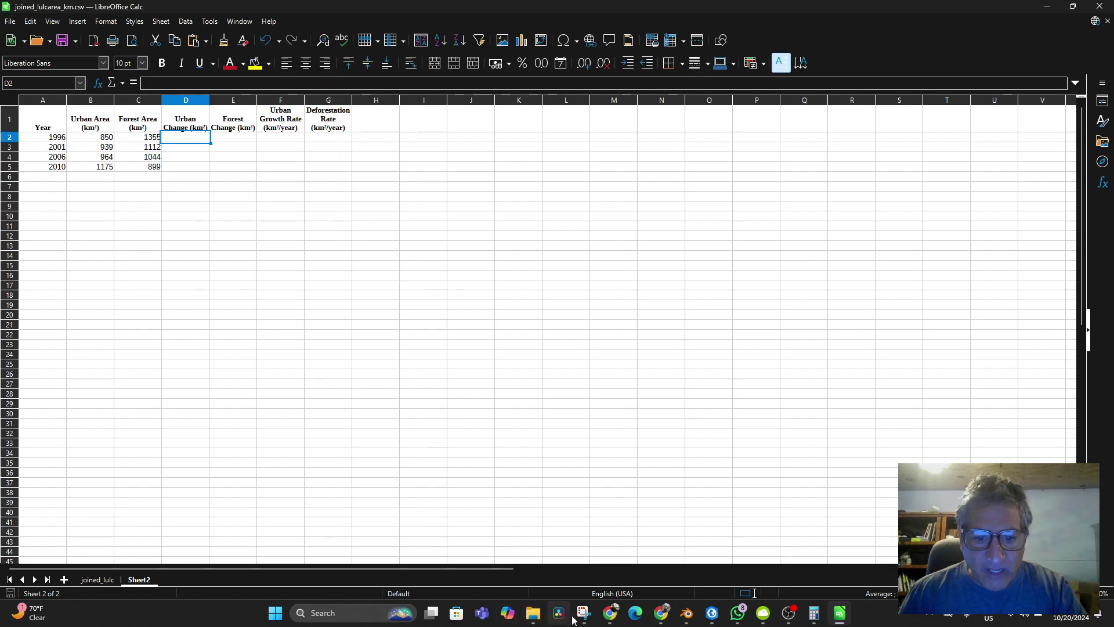
mouse_move(611, 618)
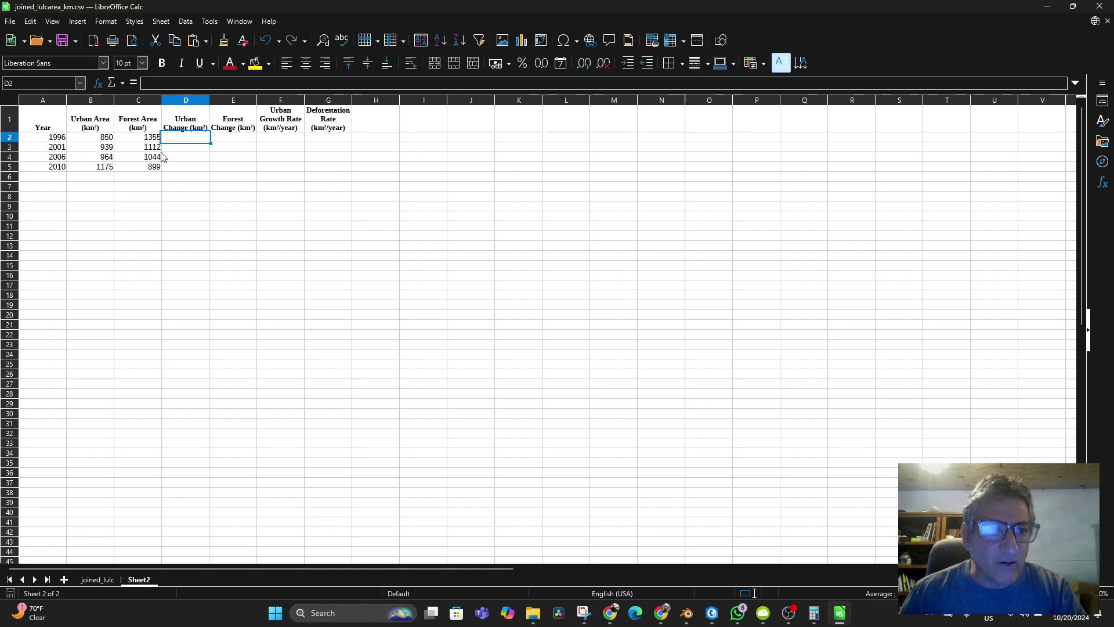
click(103, 140)
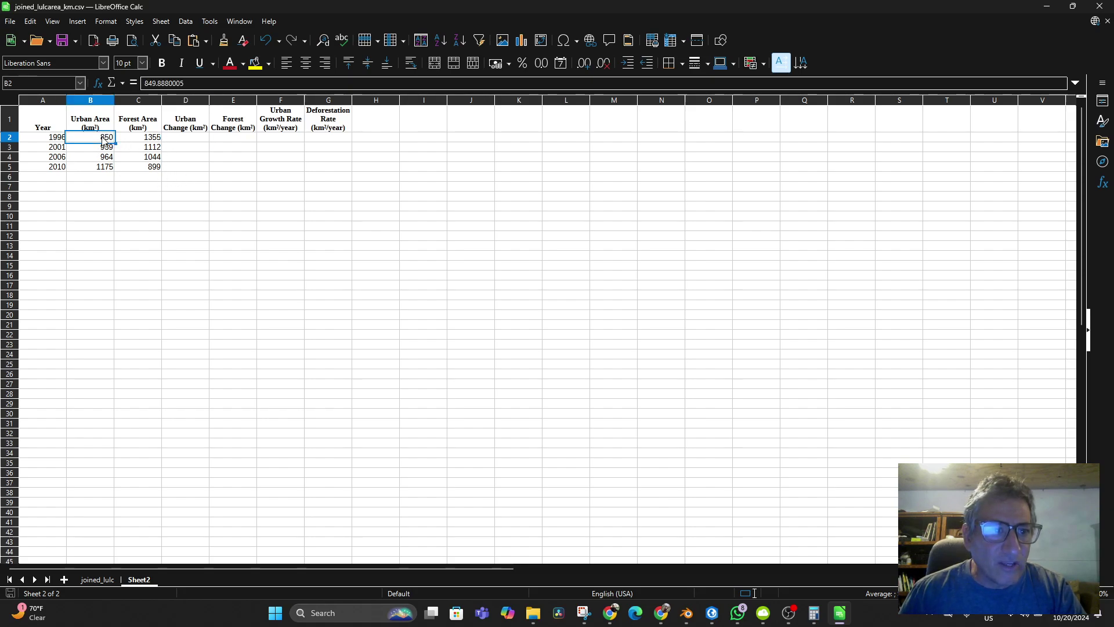
click(186, 141)
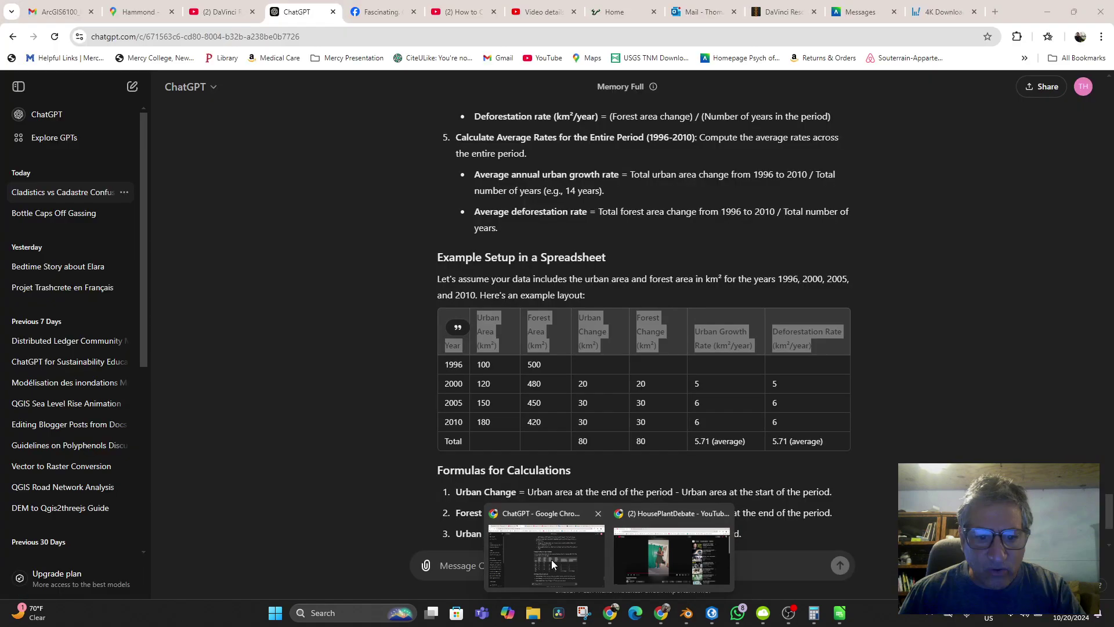
click(551, 559)
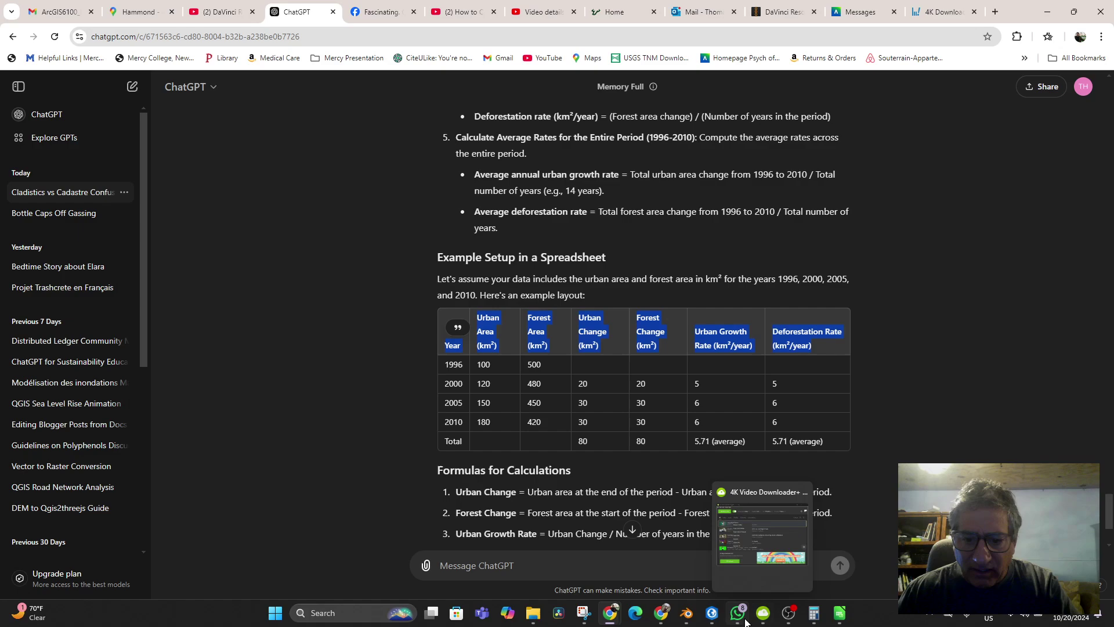
mouse_move(660, 619)
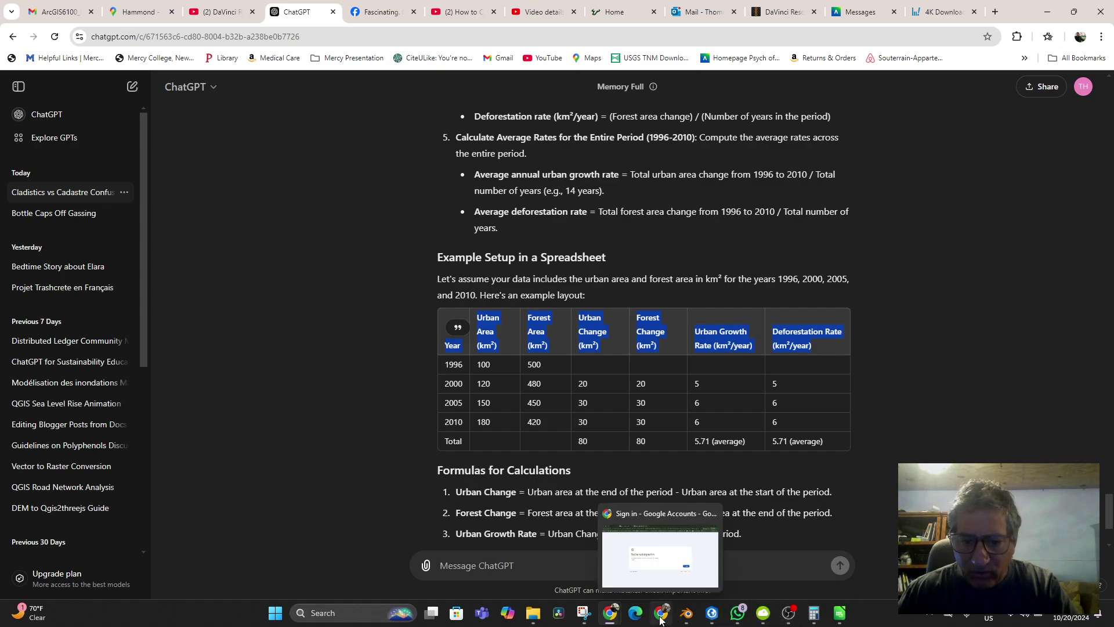
click(712, 614)
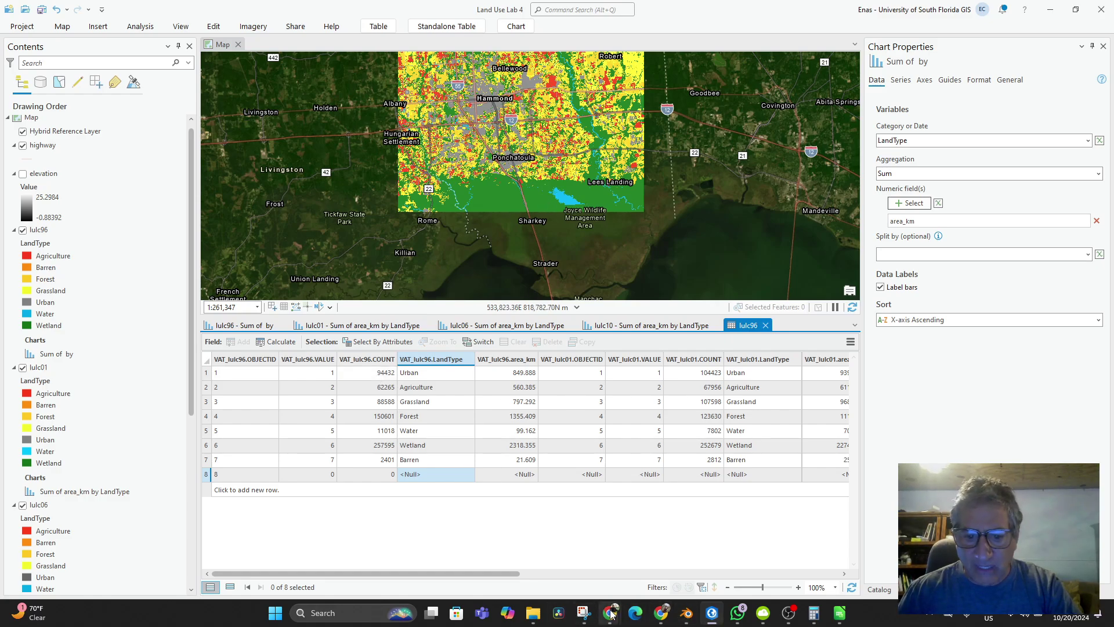
mouse_move(610, 614)
click(546, 566)
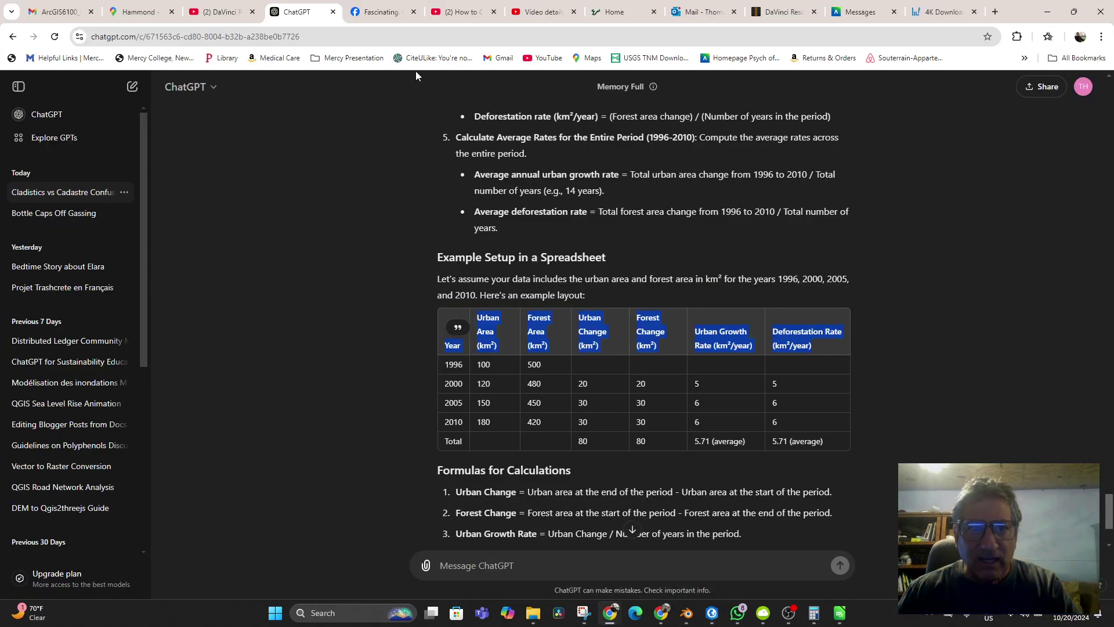
click(842, 609)
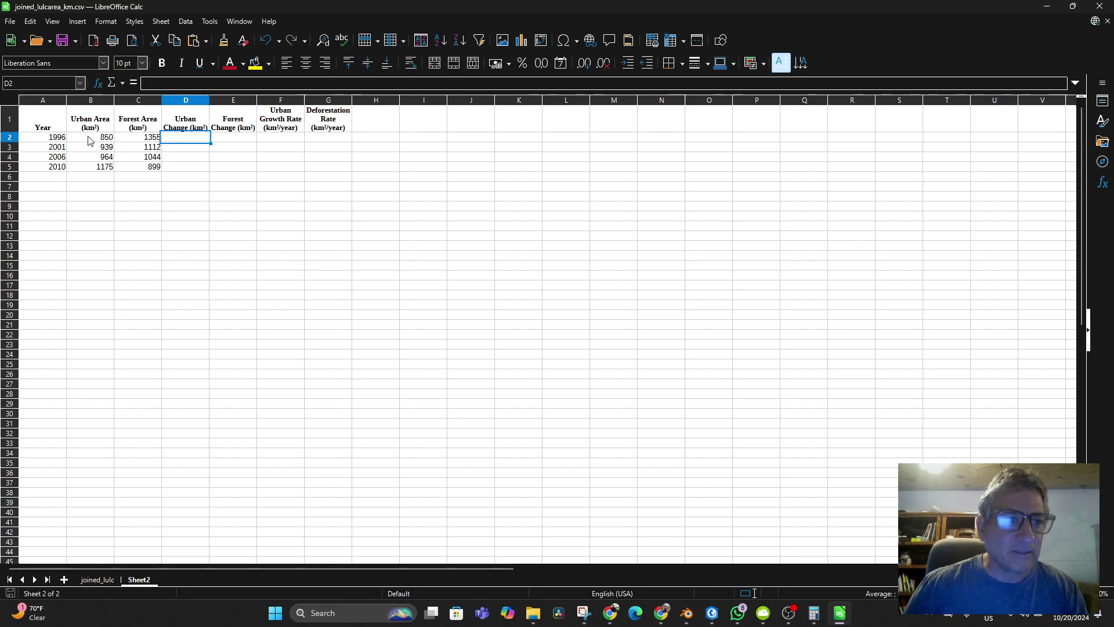
Enter the formula =B3-B2 in cell D2 to calculate the urban change between 1996 and 2001
click(97, 152)
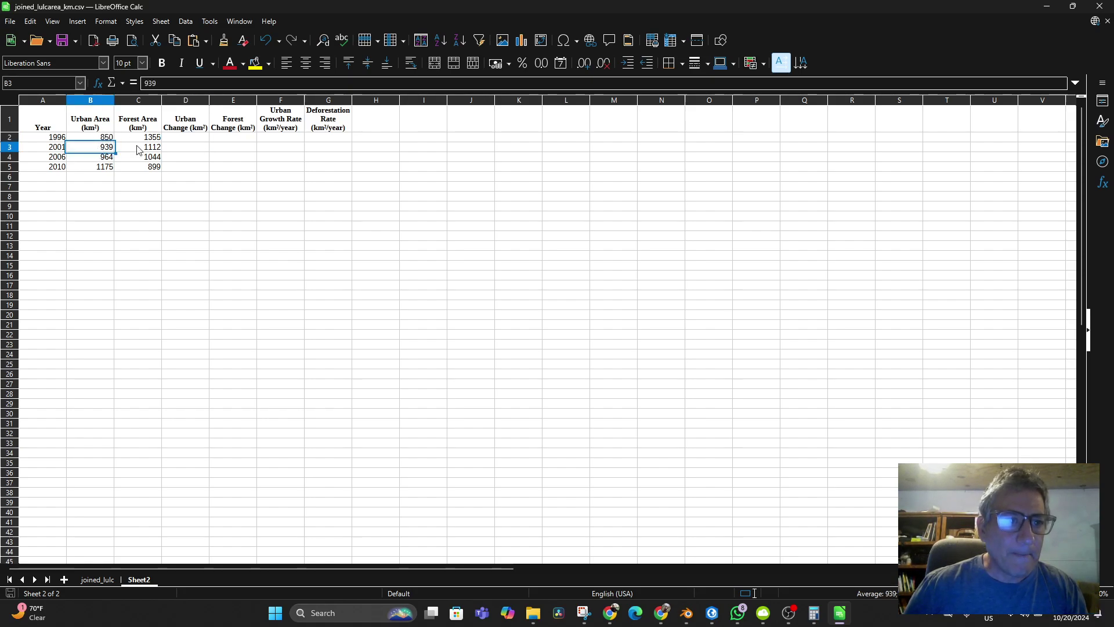
click(186, 141)
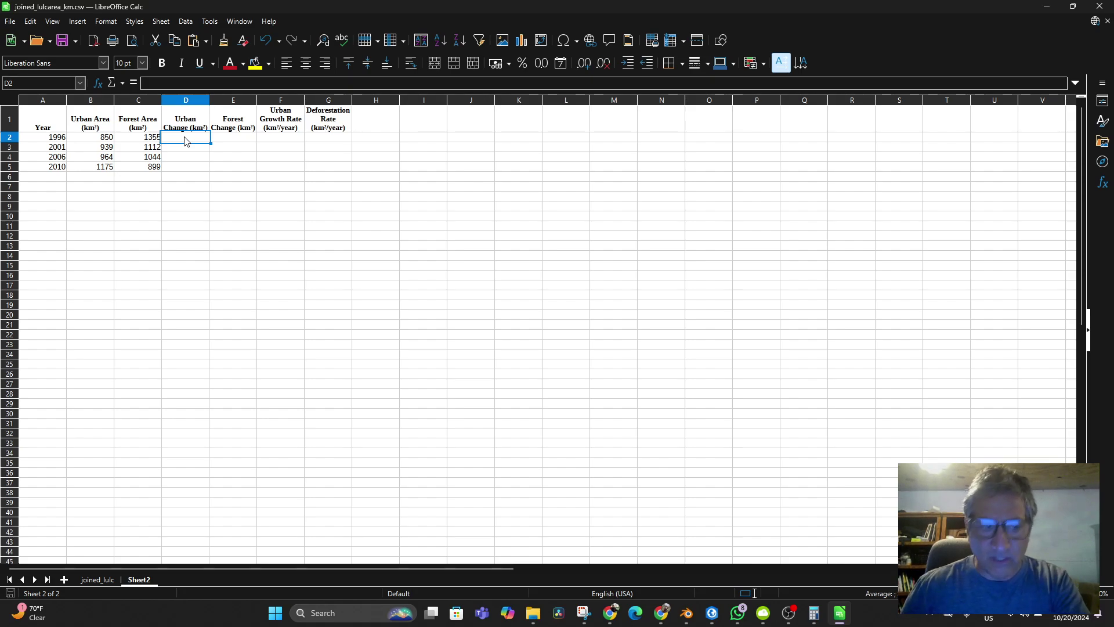
text(=)
click(110, 153)
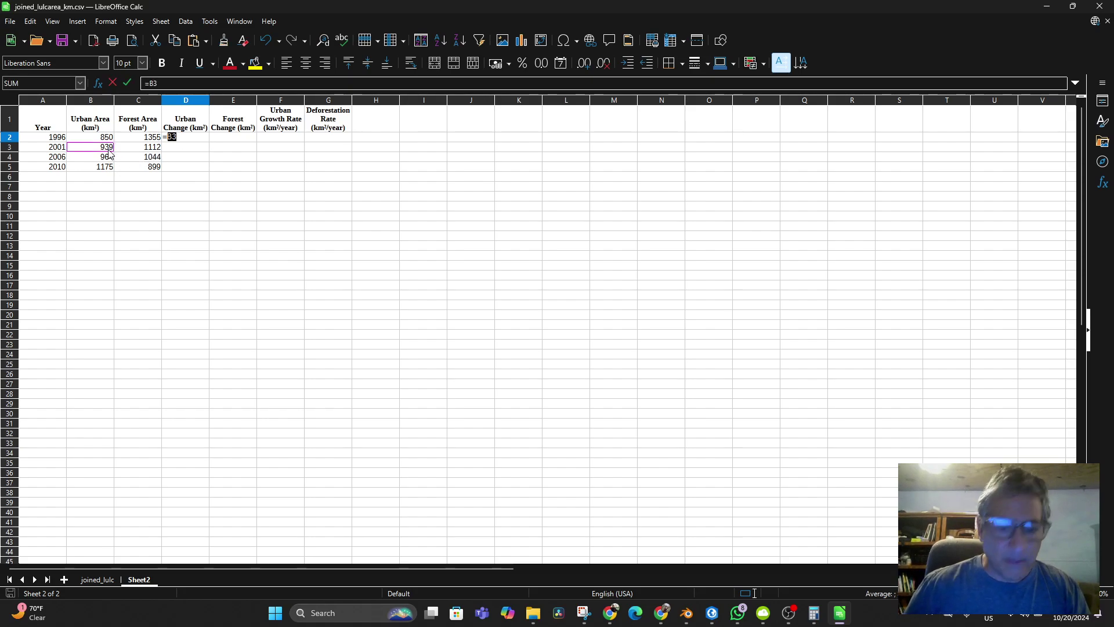
text(-)
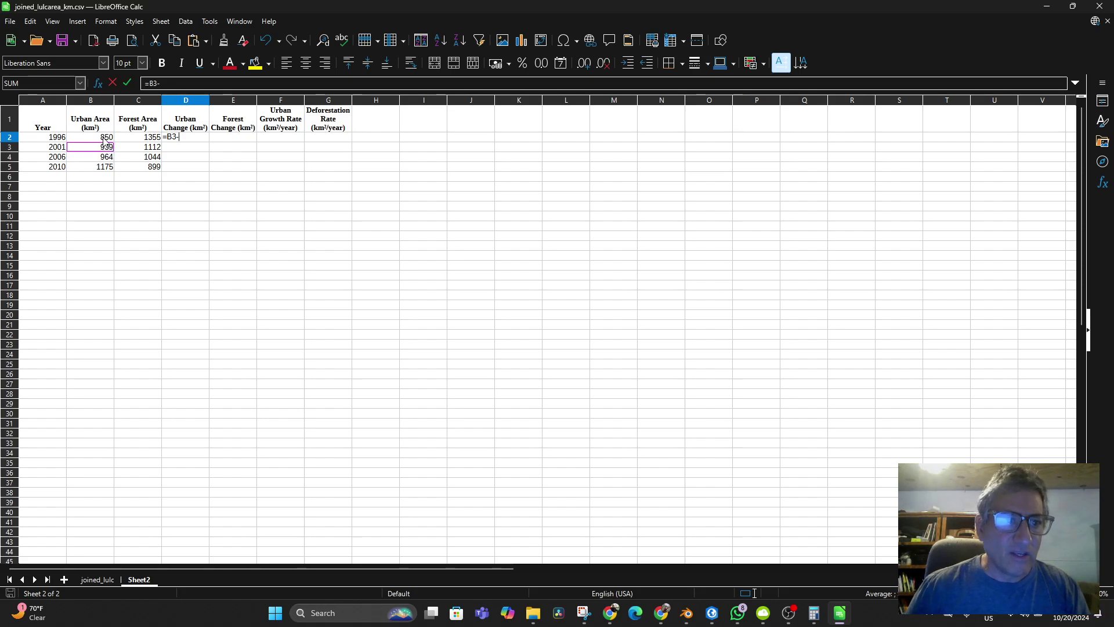
click(105, 138)
key(Return)
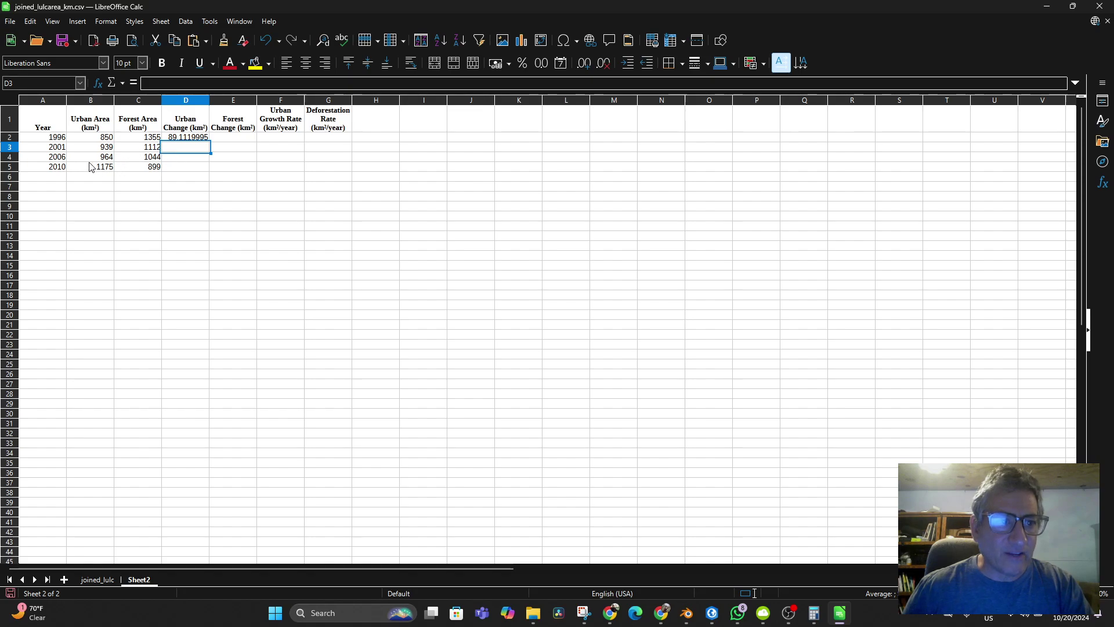
Move the urban change formula =B3-B2 from cell D2 to cell D3, in the 2001 row
click(190, 138)
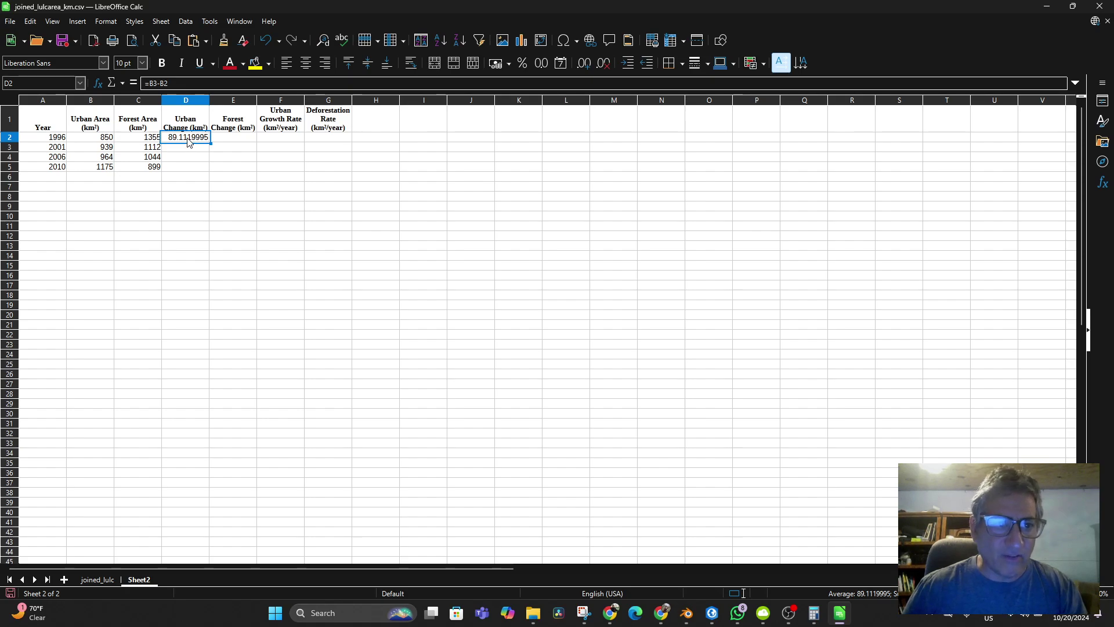
double_click(189, 142)
drag(189, 138, 163, 137)
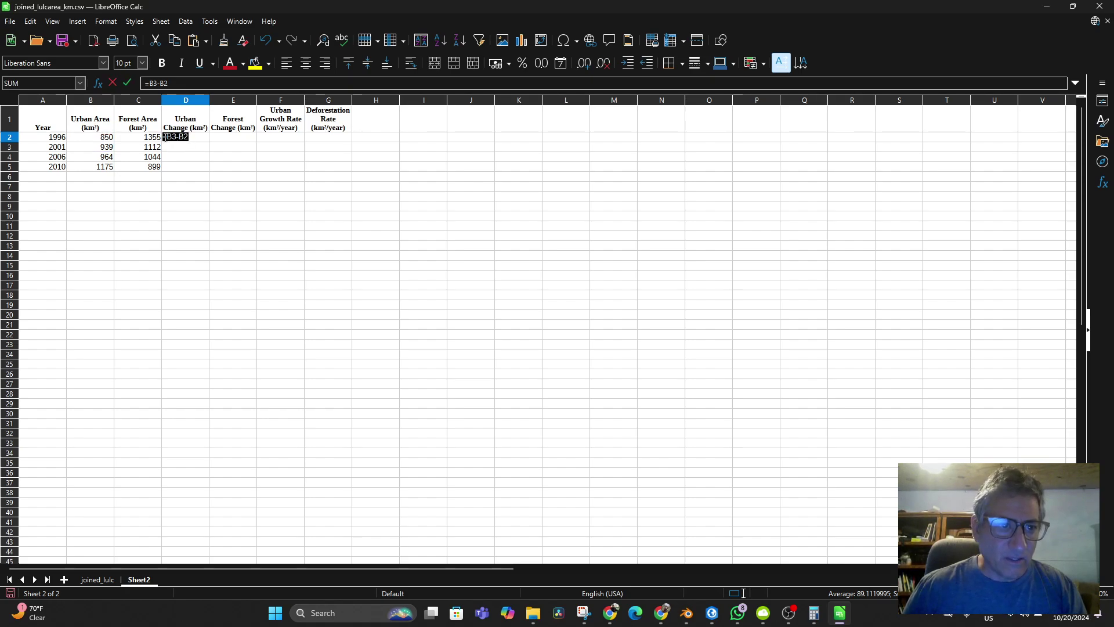
key(ctrl+x)
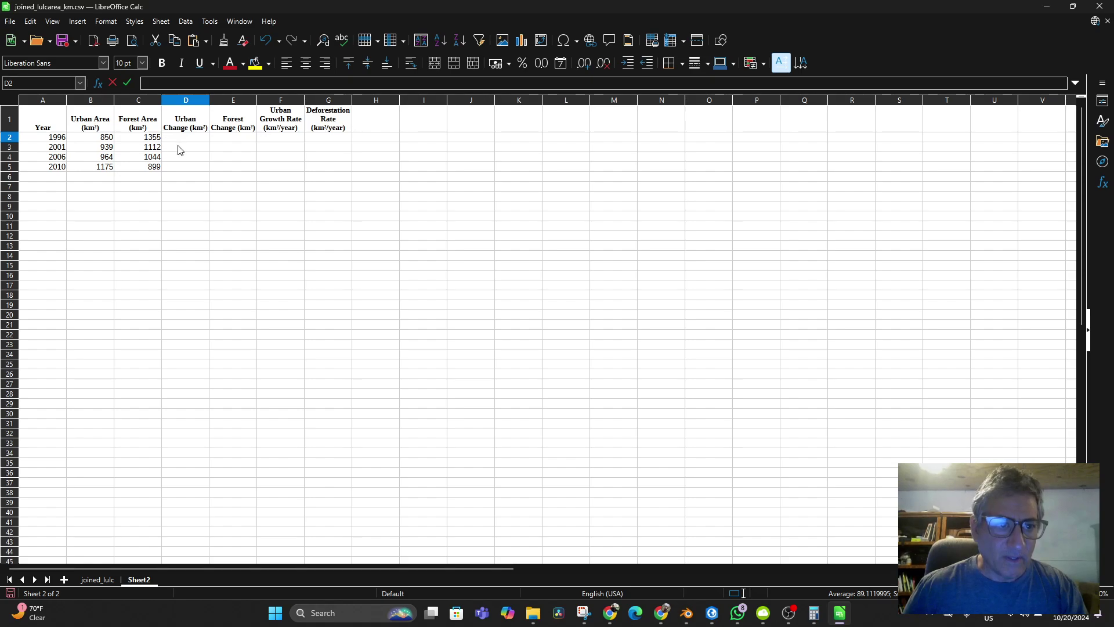
click(180, 150)
key(ctrl+v)
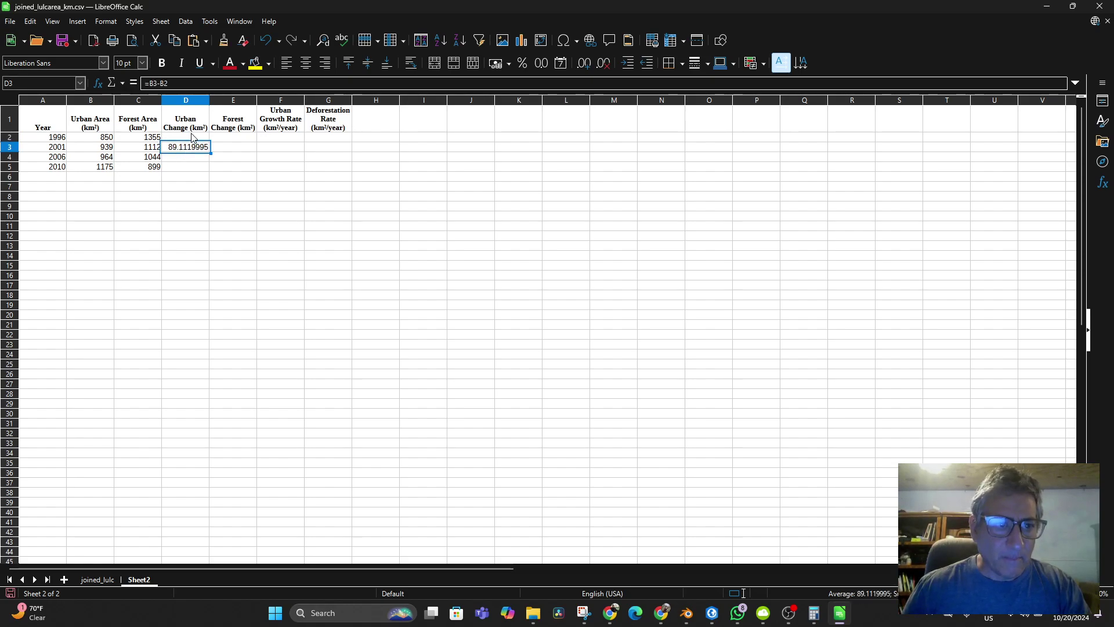
Fill the urban change formula from cell D3 down through cell D5 for 2006 and 2010
click(184, 160)
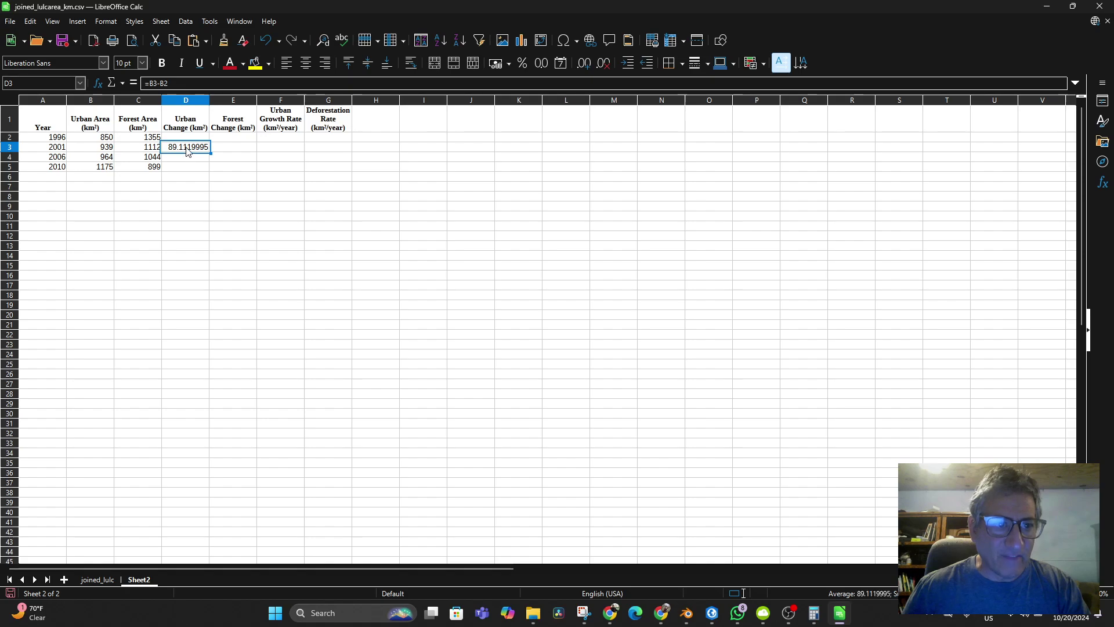
click(178, 162)
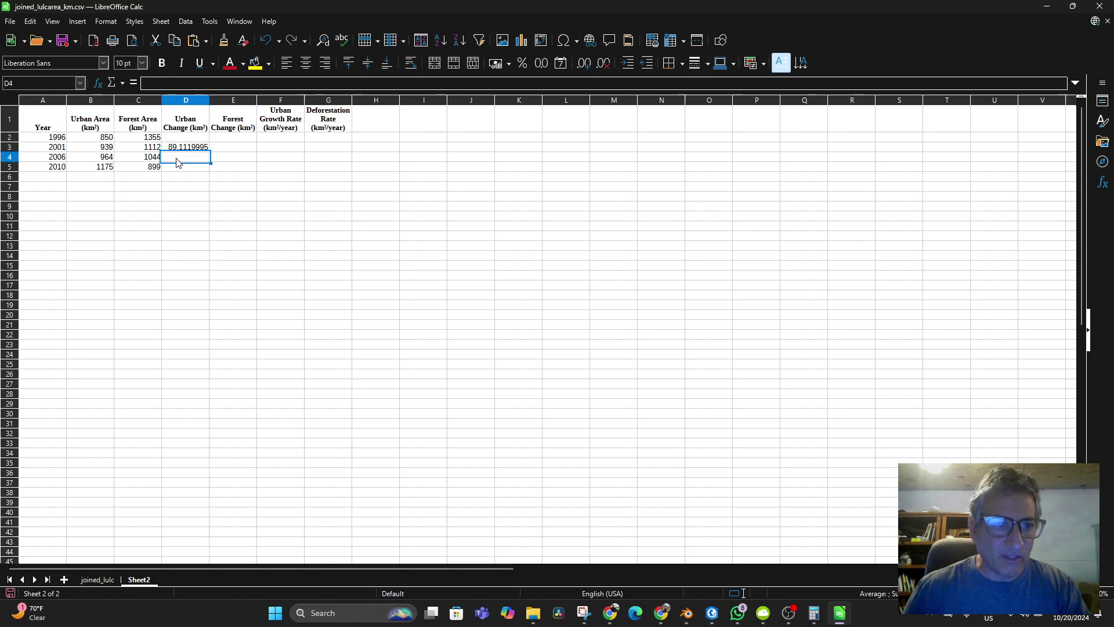
click(184, 149)
drag(209, 154, 204, 170)
key(shift+Up)
key(shift+Up)
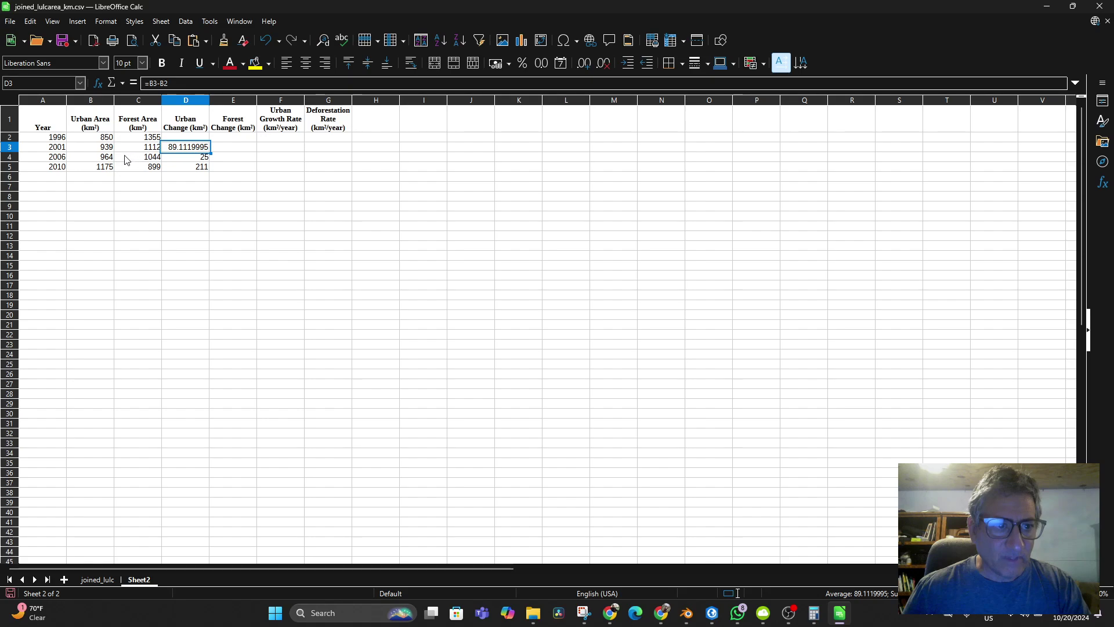
drag(167, 160, 179, 166)
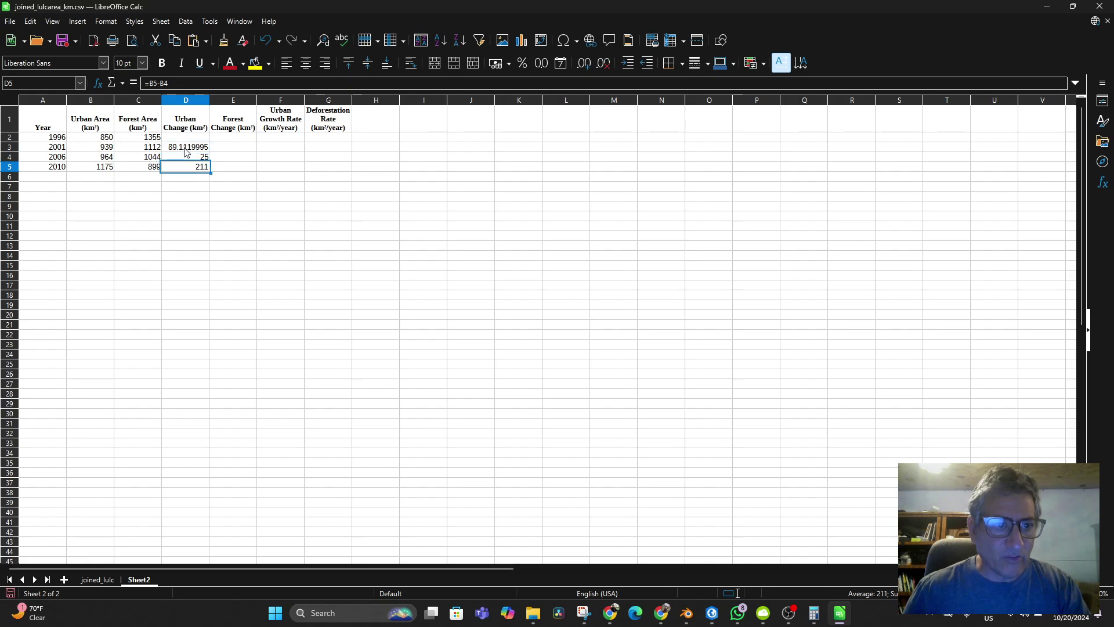
click(183, 148)
double_click(186, 150)
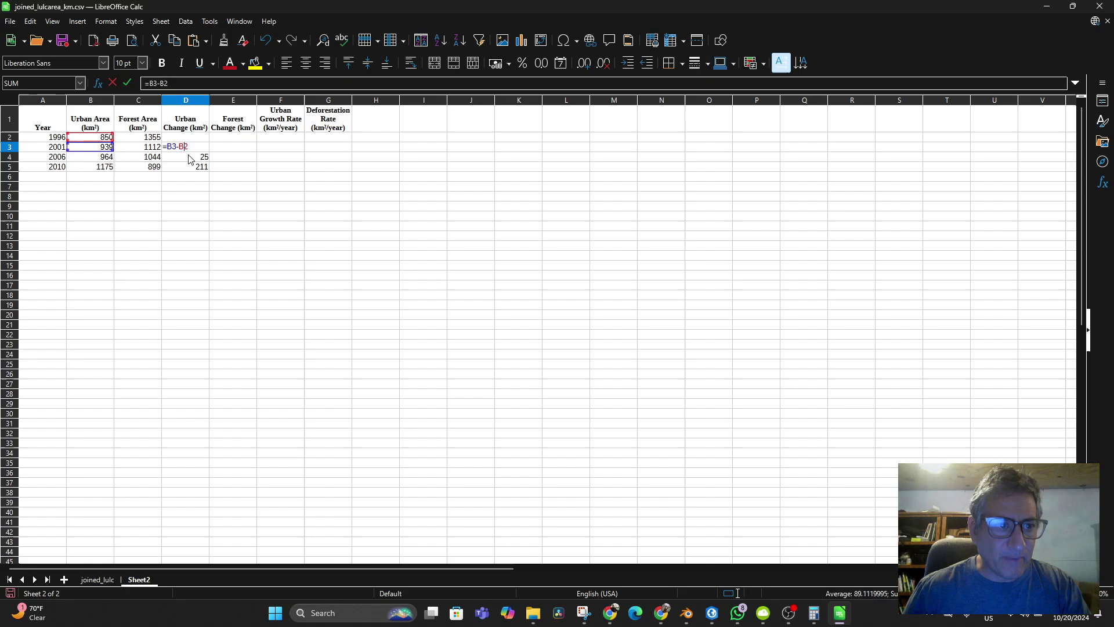
click(190, 158)
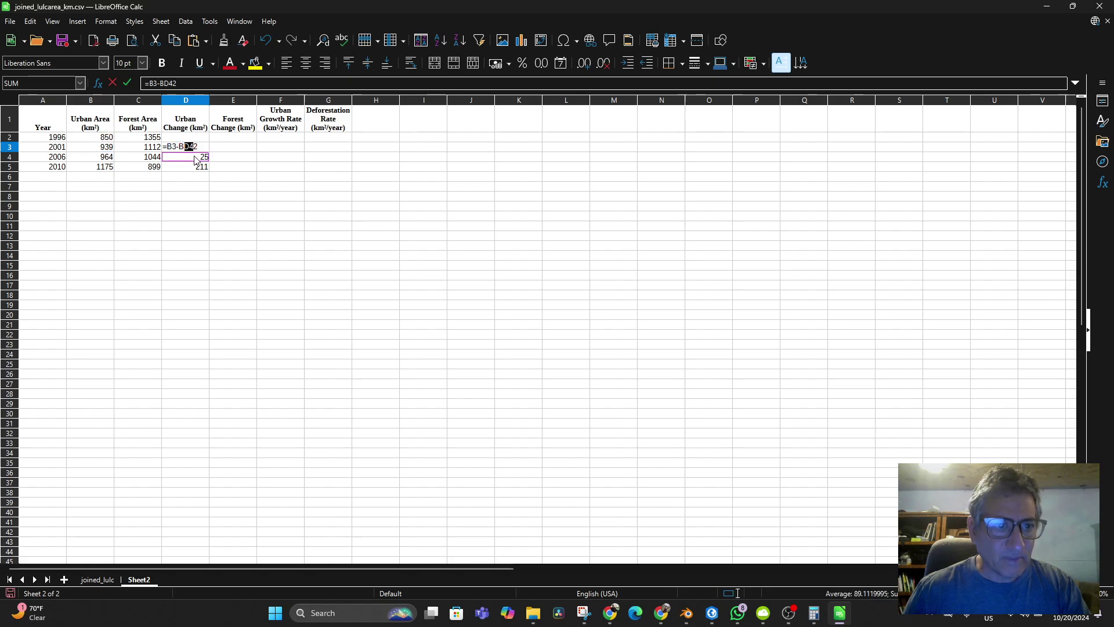
click(194, 147)
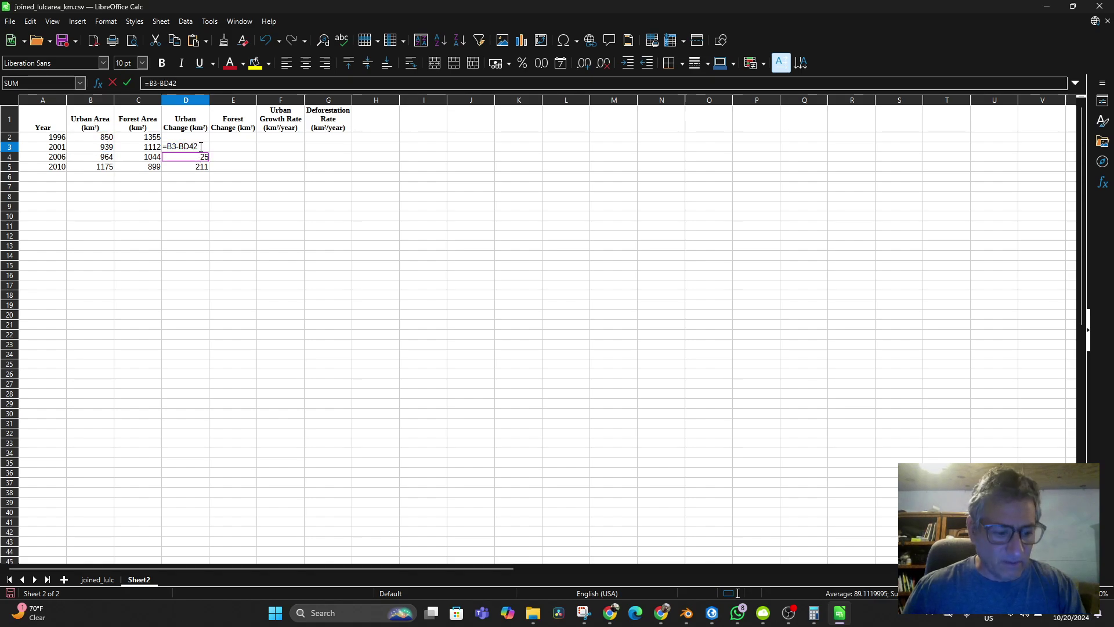
key(BackSpace)
key(BackSpace)
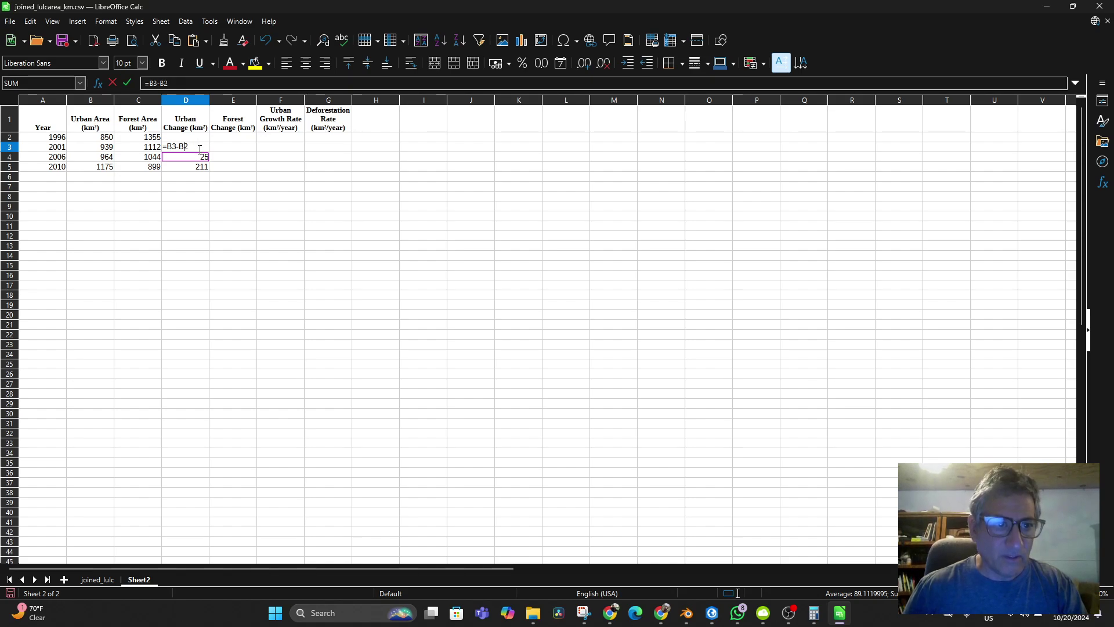
click(192, 159)
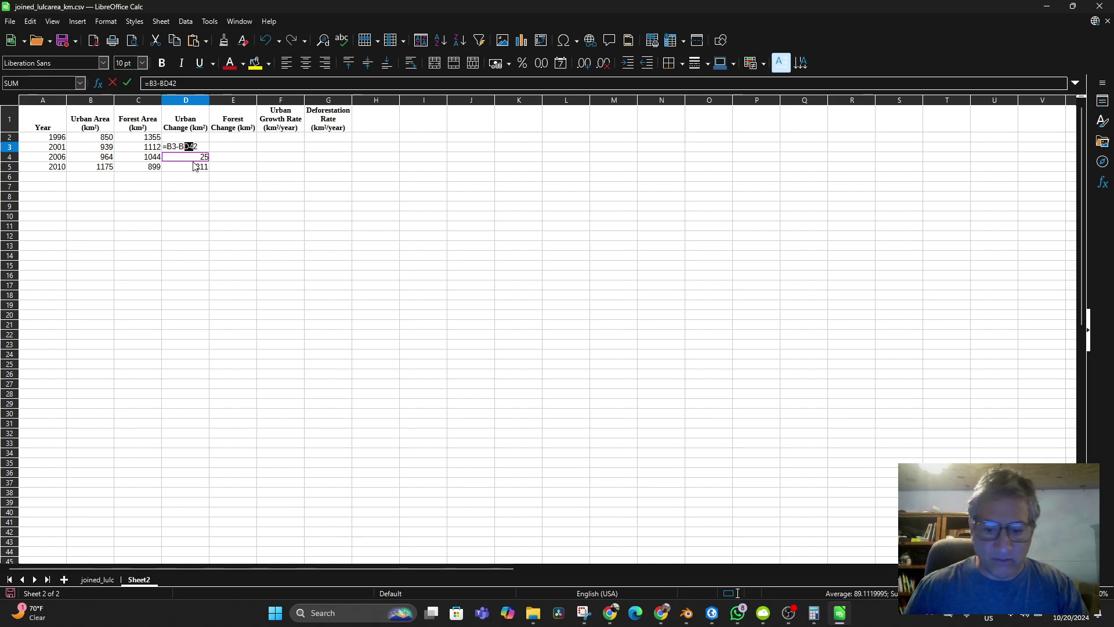
key(Delete)
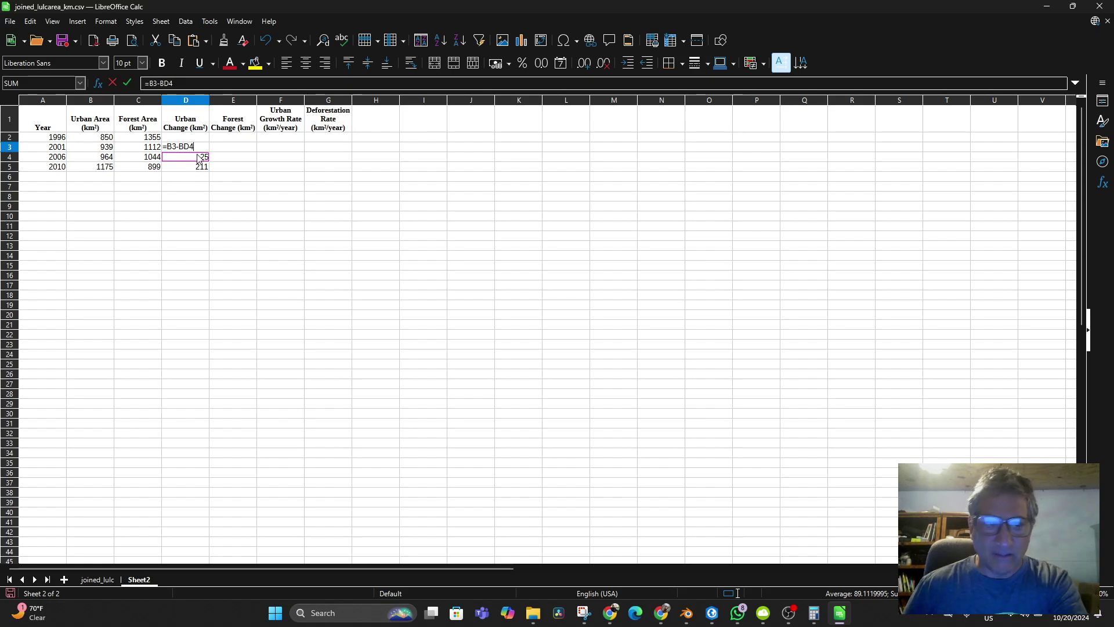
click(194, 169)
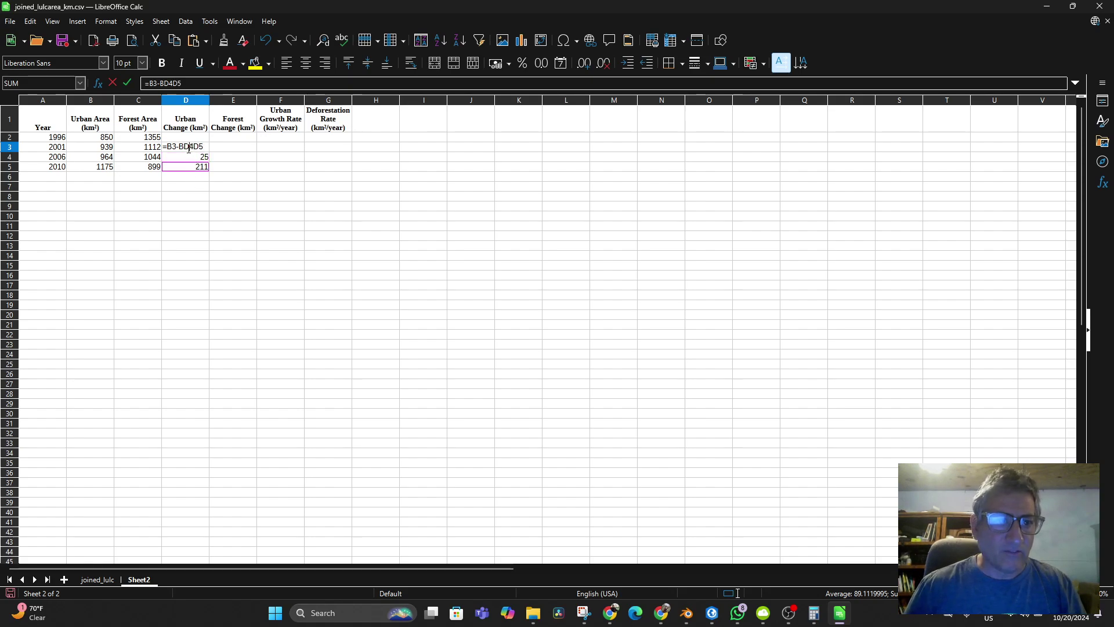
Clear the garbled urban change formula in cell D3 and enter =B3-B2 in its place
triple_click(188, 149)
key(End)
text(=)
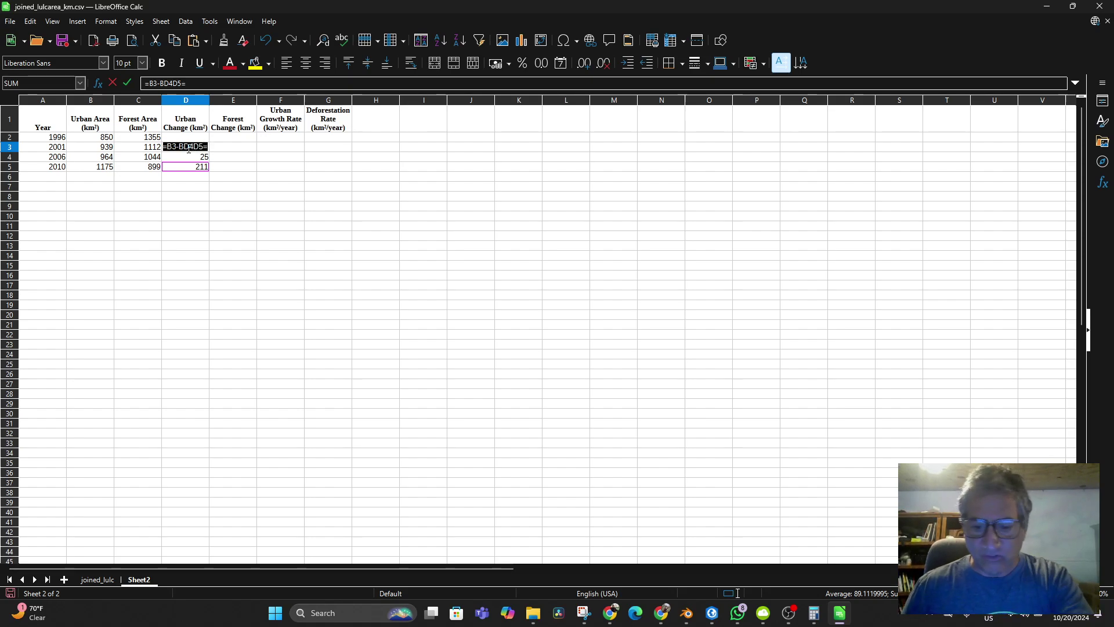
key(BackSpace)
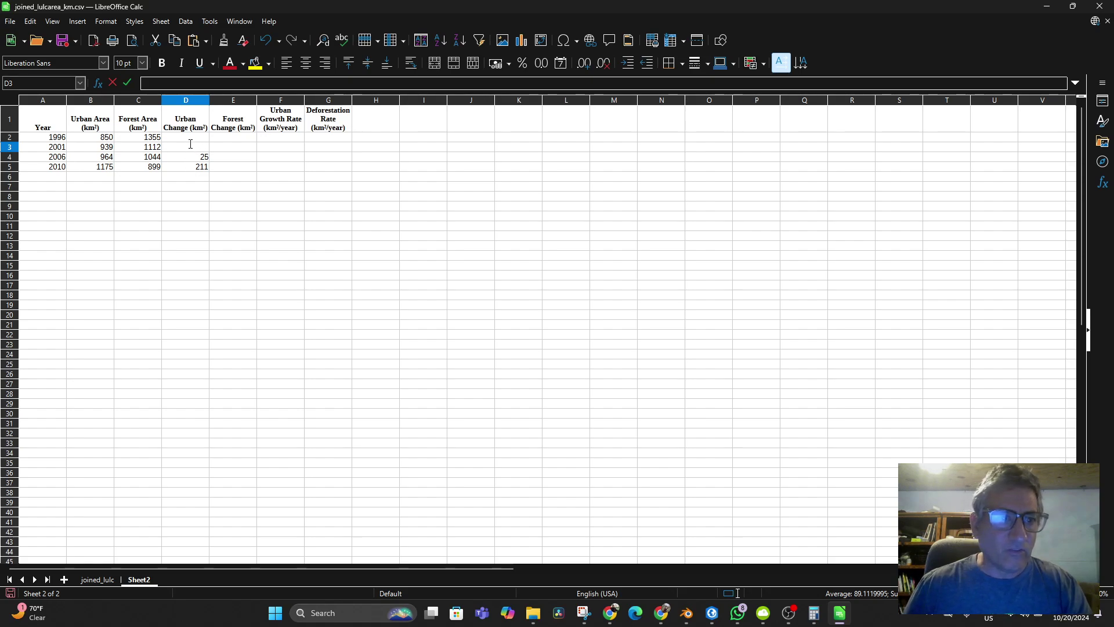
text(=)
click(107, 148)
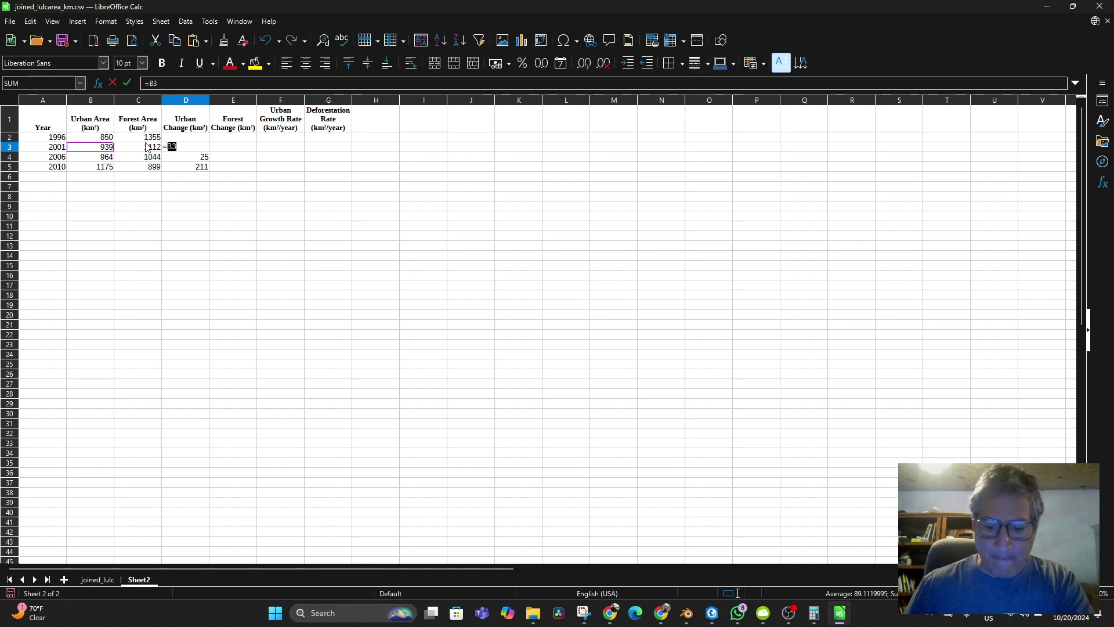
text(-)
click(102, 140)
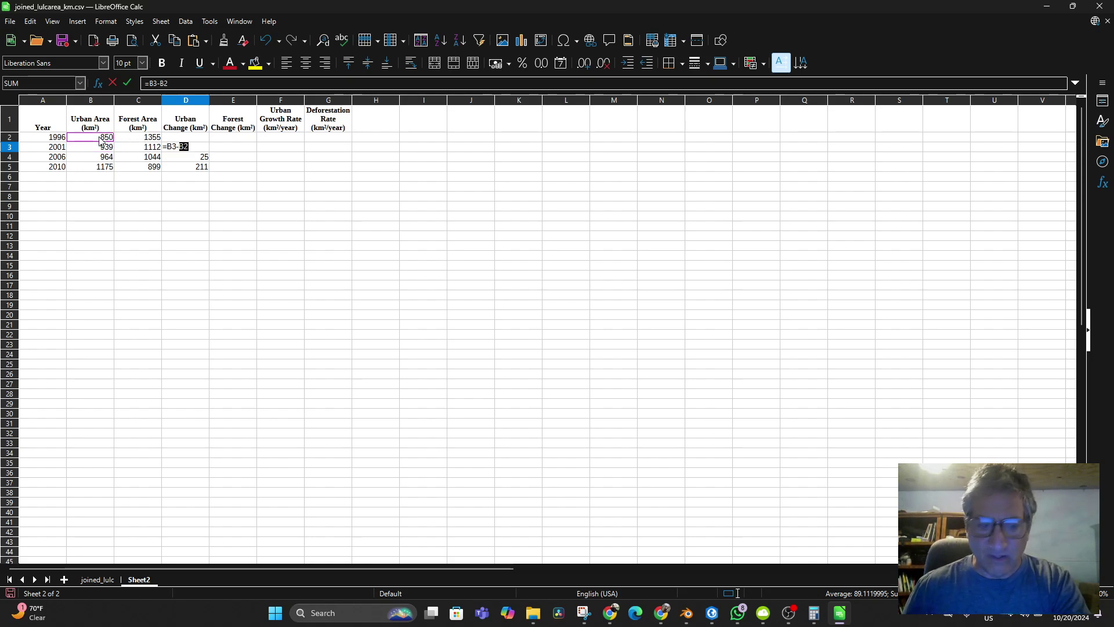
key(Return)
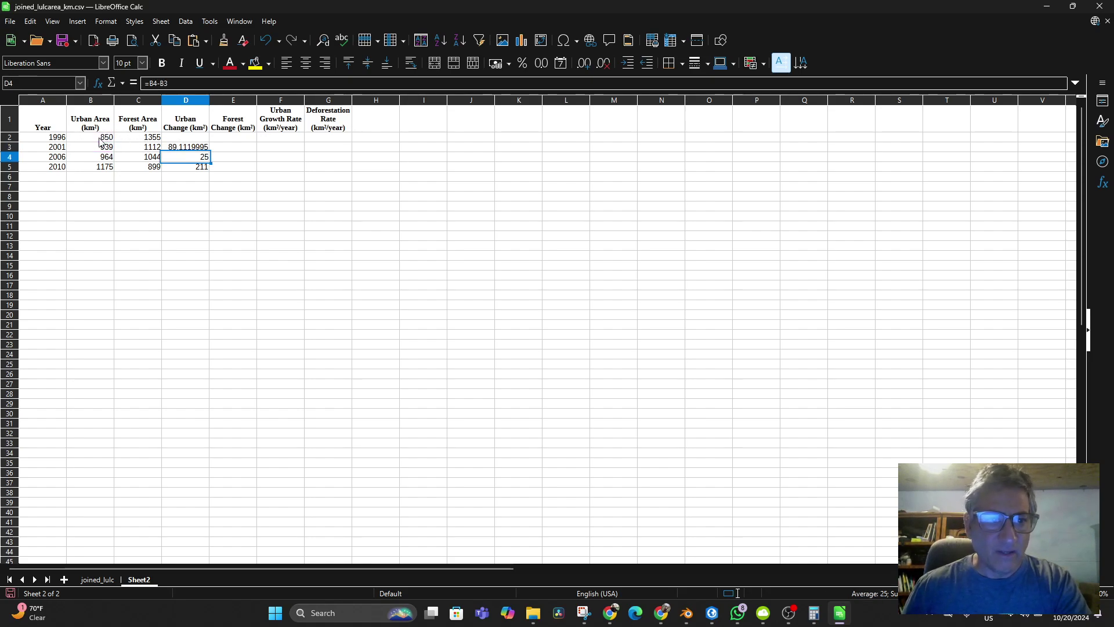
Check which cells the urban change formulas in D4 and D5 reference, leaving both formulas as they are
double_click(189, 160)
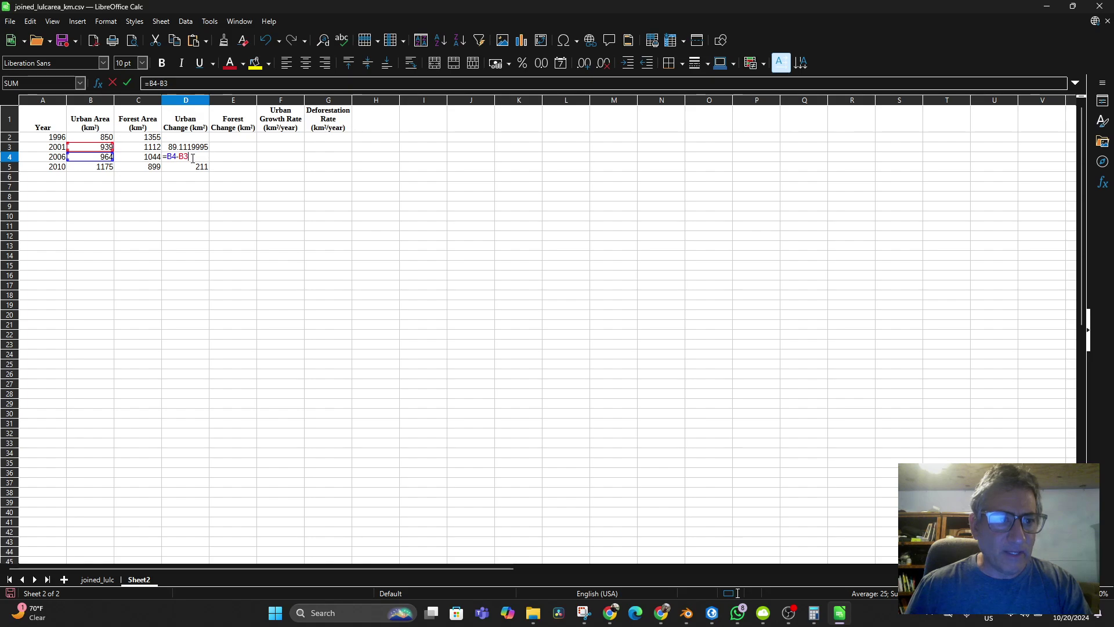
key(Return)
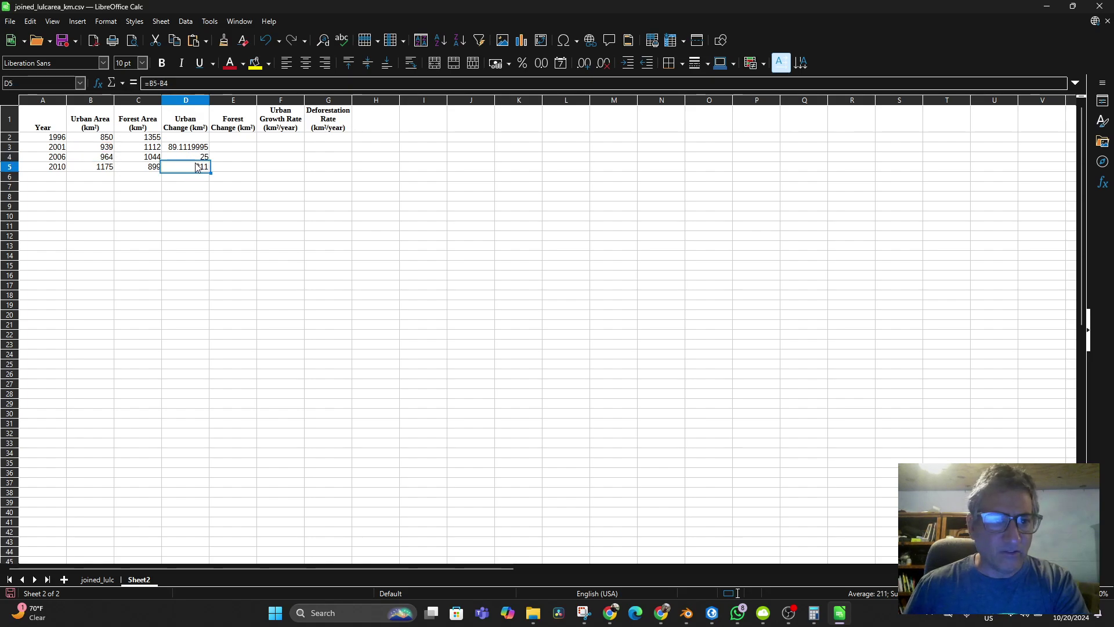
double_click(194, 170)
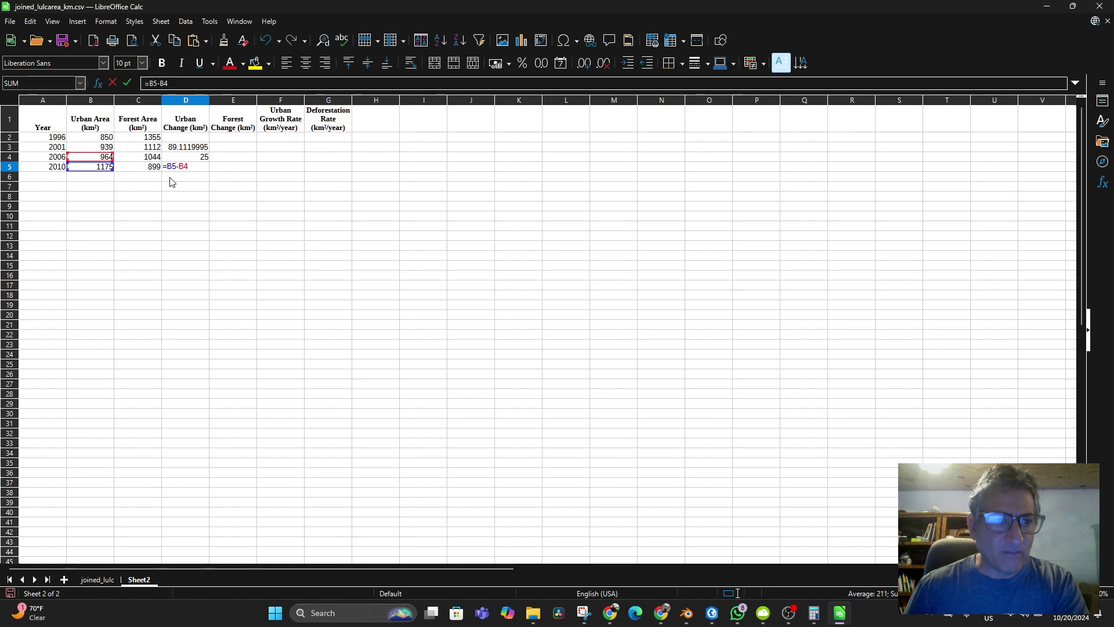
click(195, 181)
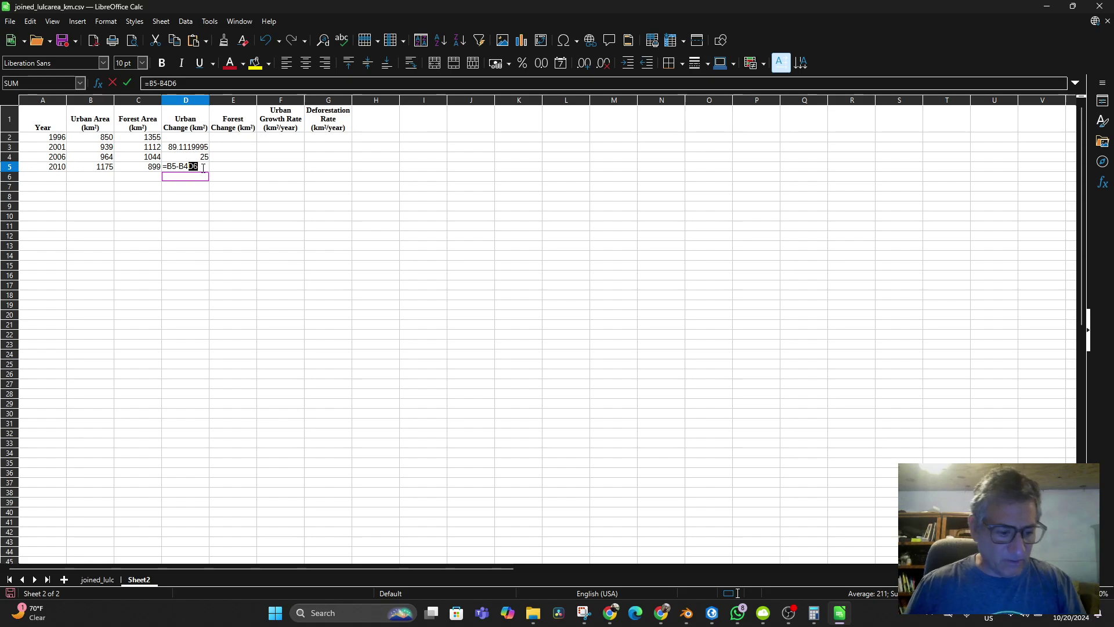
key(BackSpace)
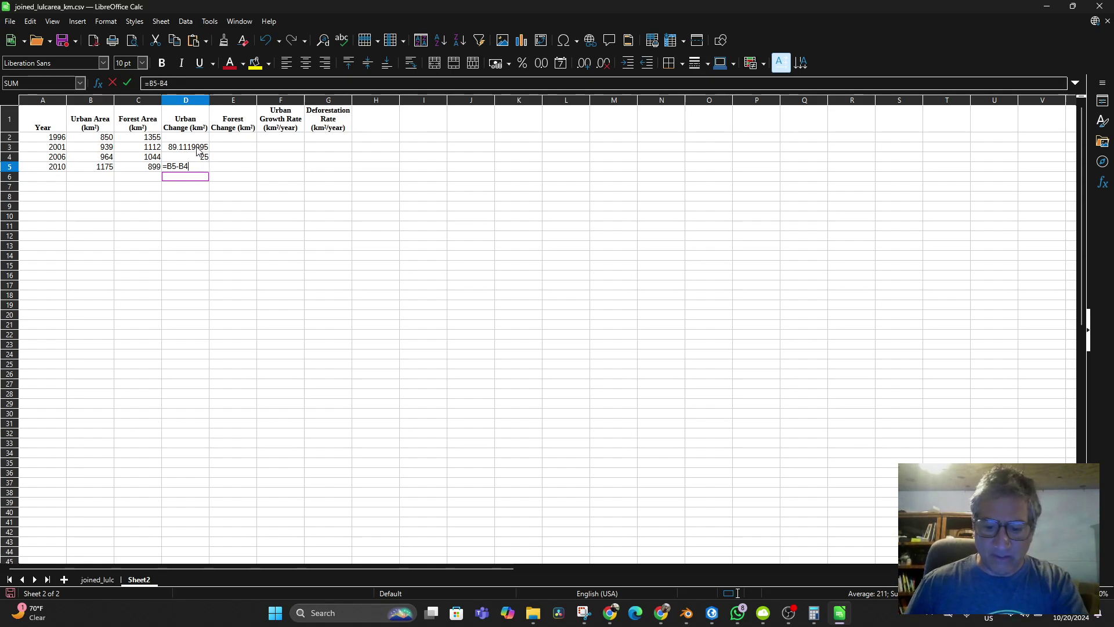
key(Return)
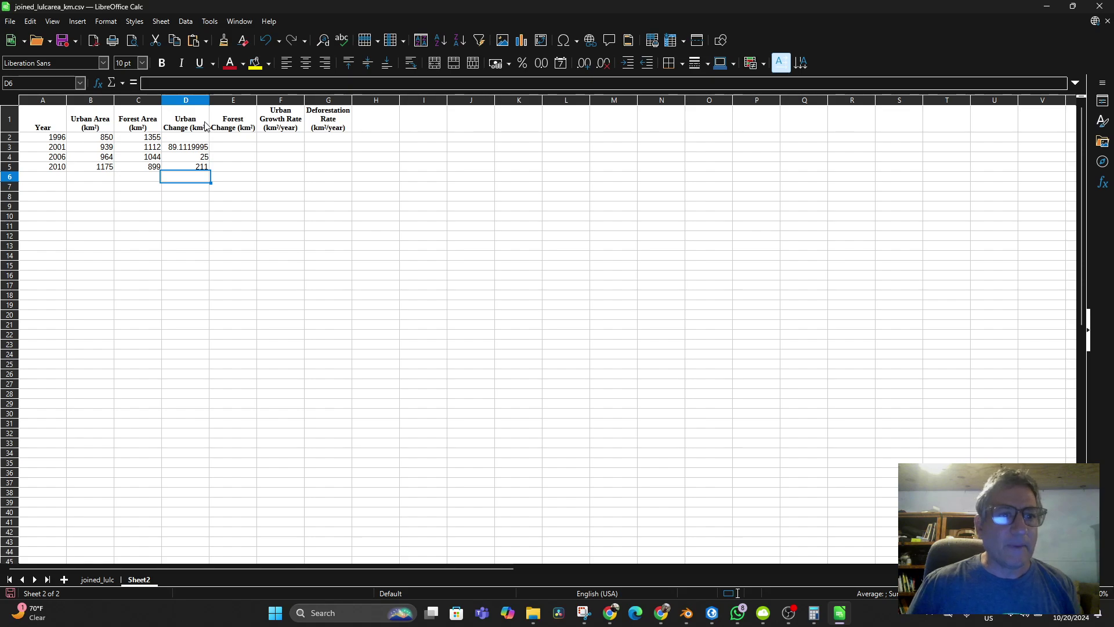
Widen the Urban Change column and fill the formulas from D3:D5 across into E3:E5 to calculate forest change
drag(209, 99, 224, 100)
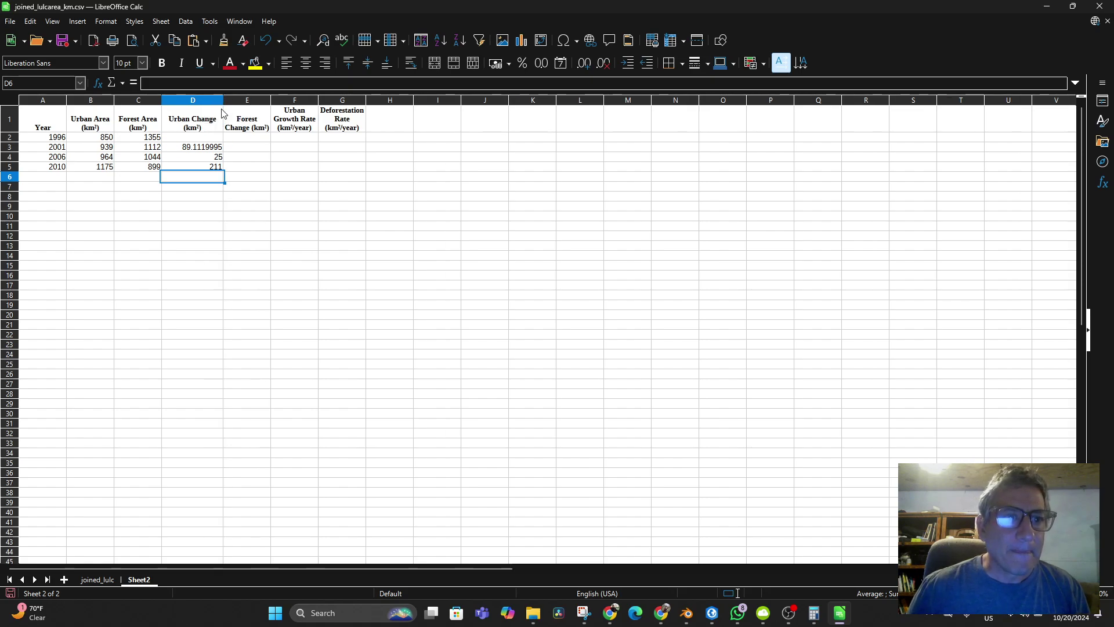
click(204, 152)
drag(224, 153, 260, 172)
click(218, 156)
click(217, 168)
click(255, 179)
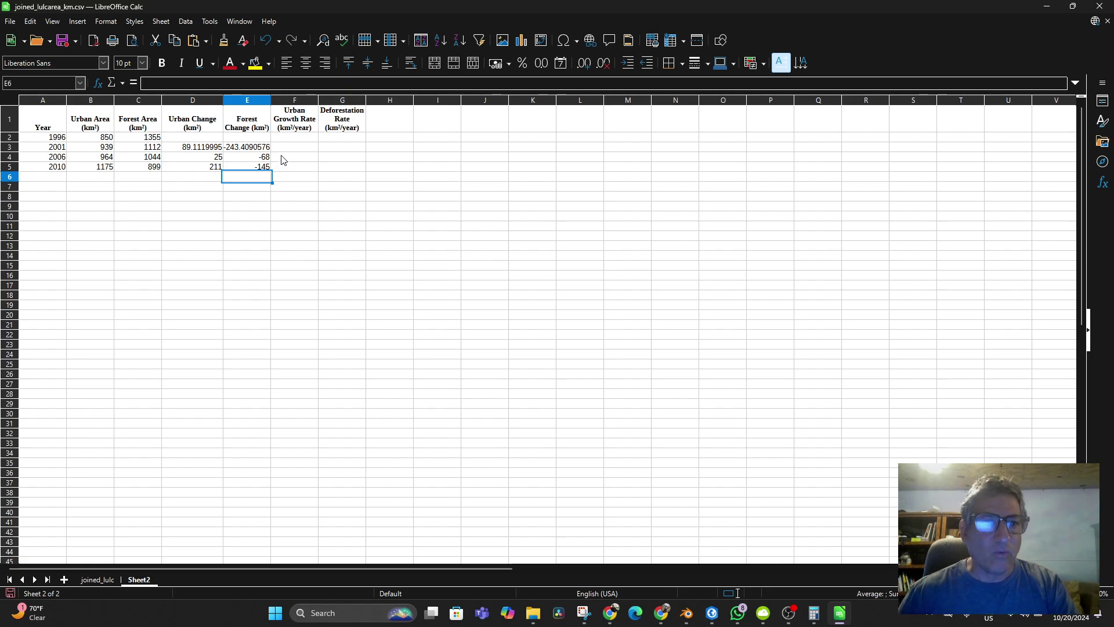
Save the spreadsheet
click(11, 25)
click(44, 158)
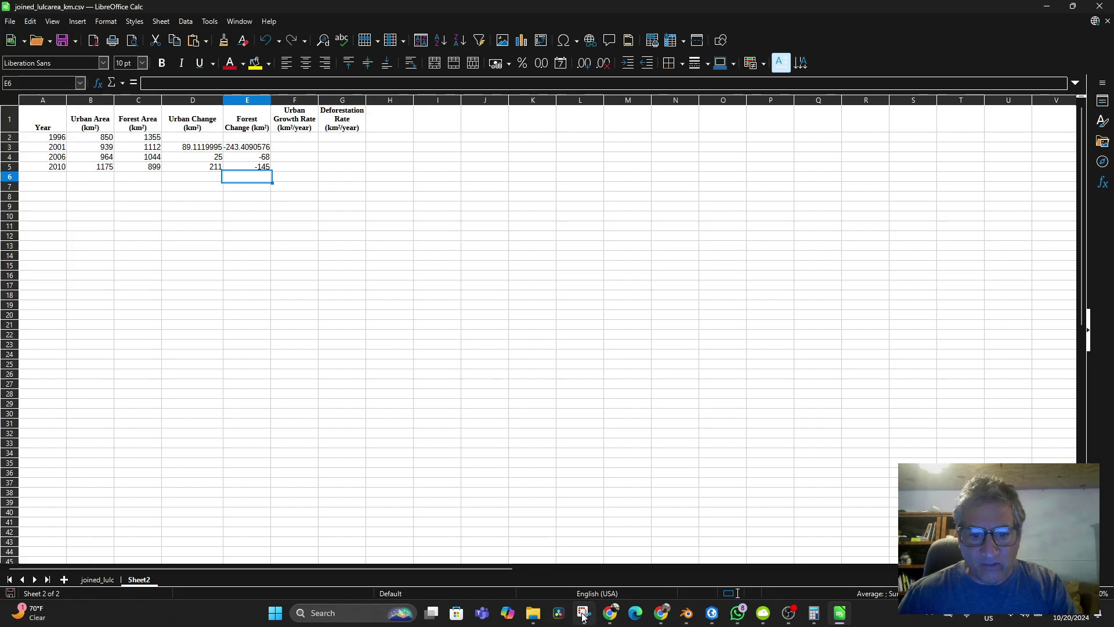
Switch to the ChatGPT conversation in Chrome, check the example table's Total row, and return to LibreOffice Calc
mouse_move(610, 613)
click(593, 561)
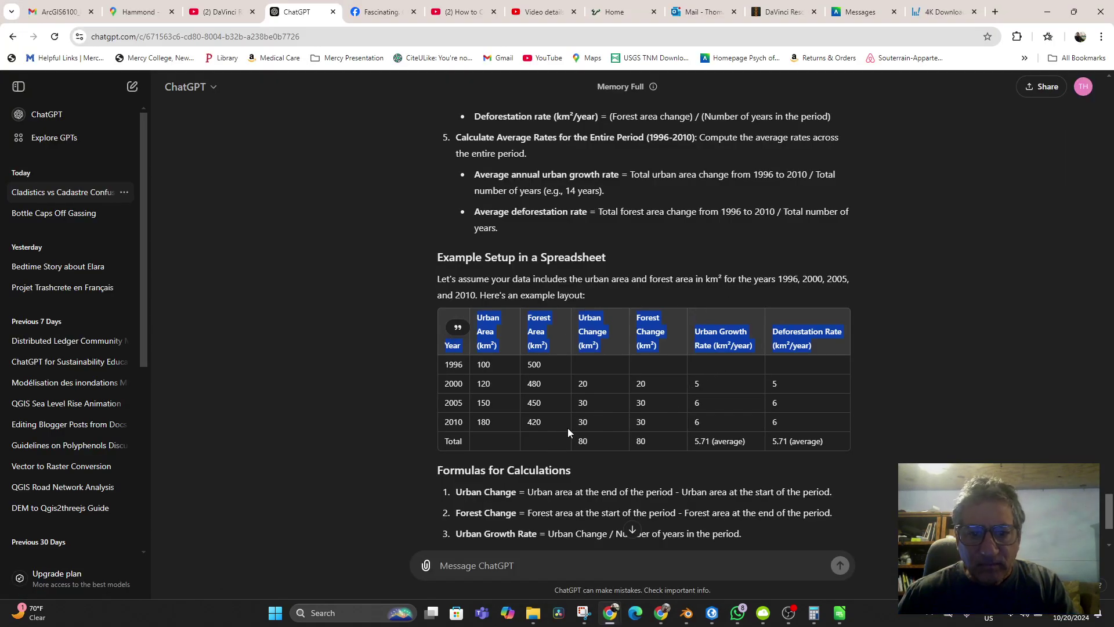
click(722, 367)
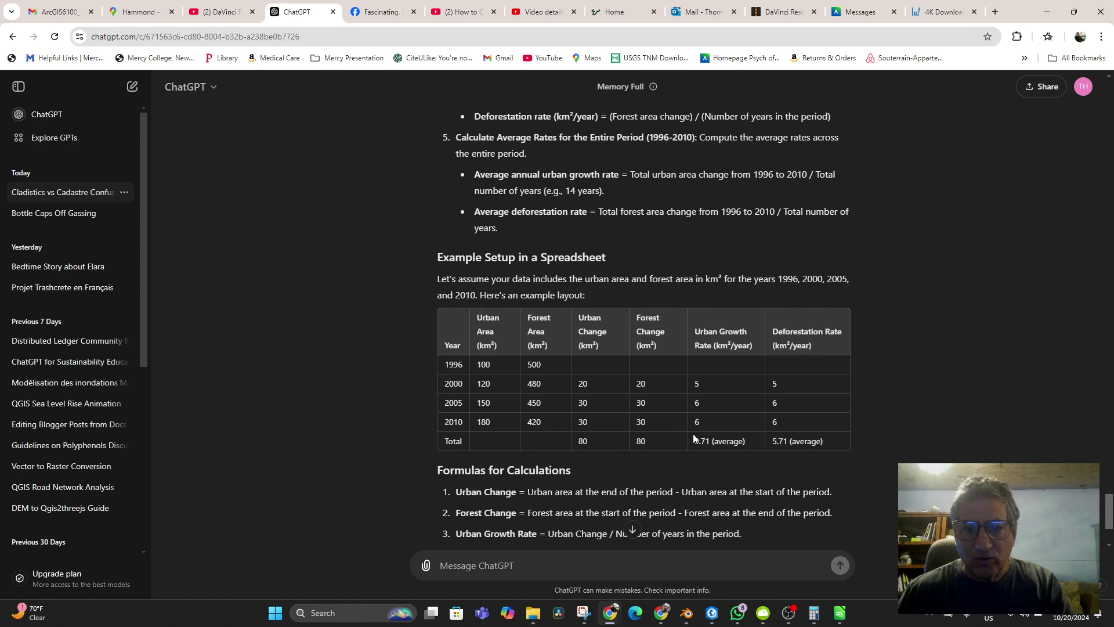
click(835, 619)
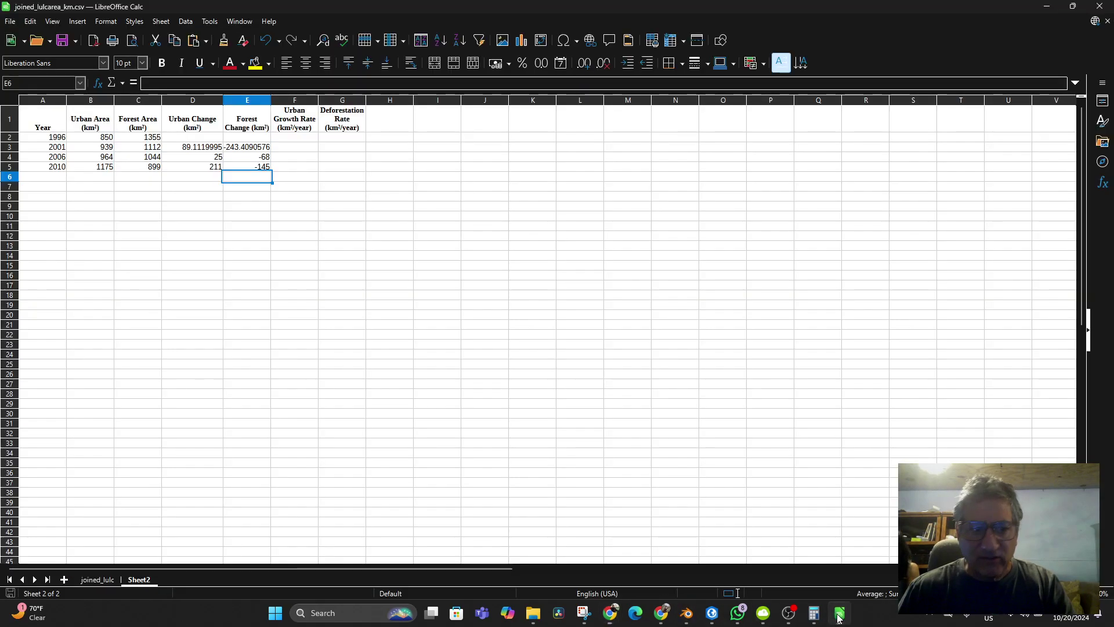
Label cell A6 below the years as "Total:" and select cell D6 in the Urban Change column
click(44, 182)
text(Tot)
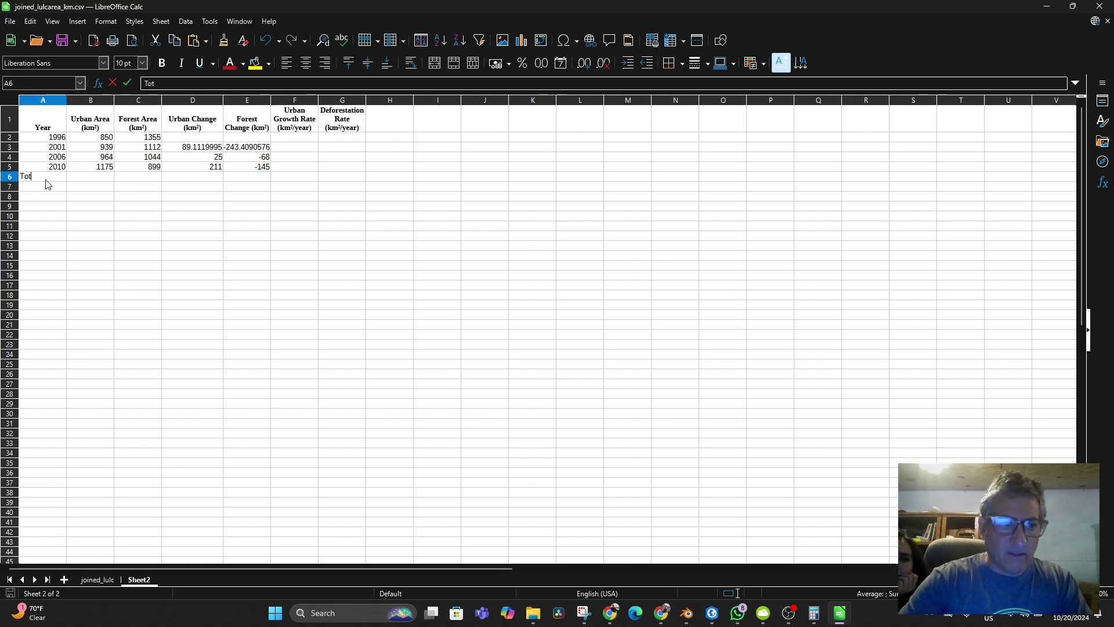
text(al:)
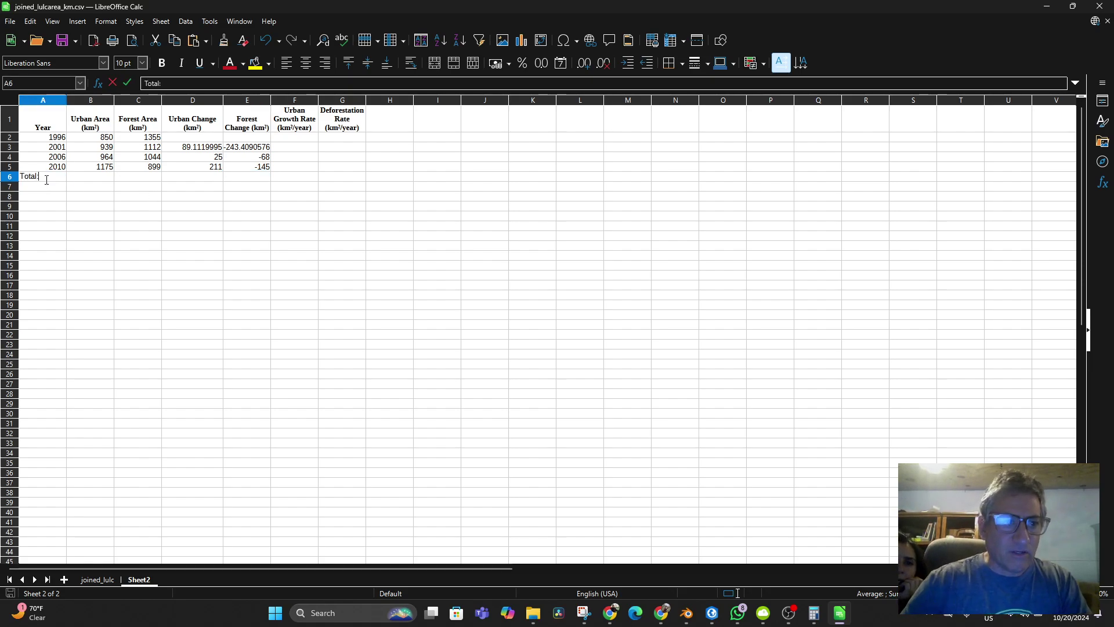
click(98, 181)
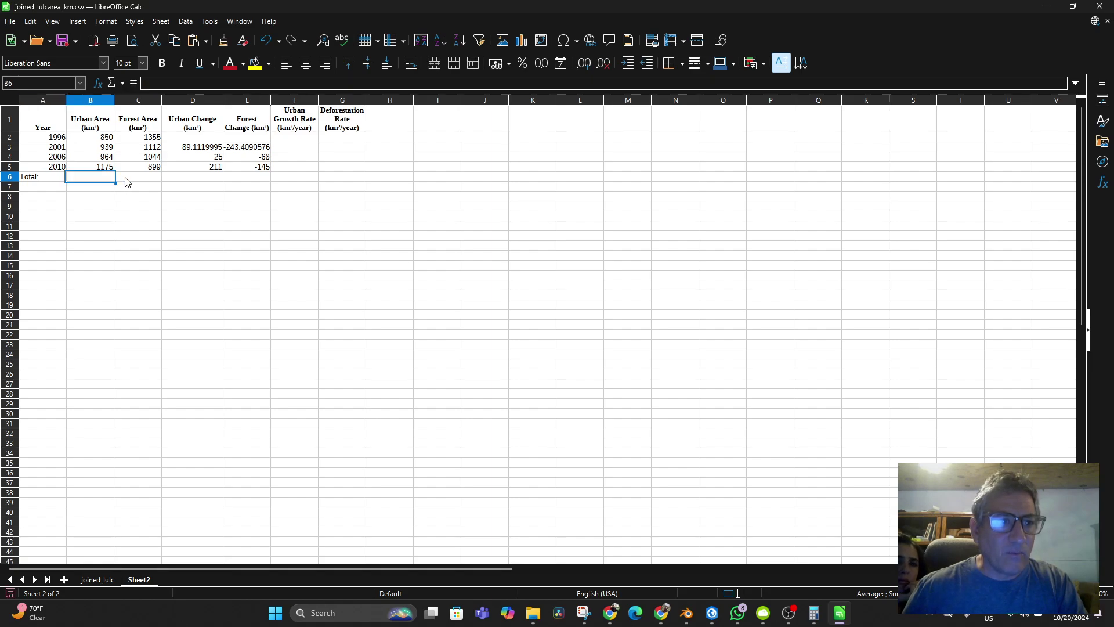
click(209, 184)
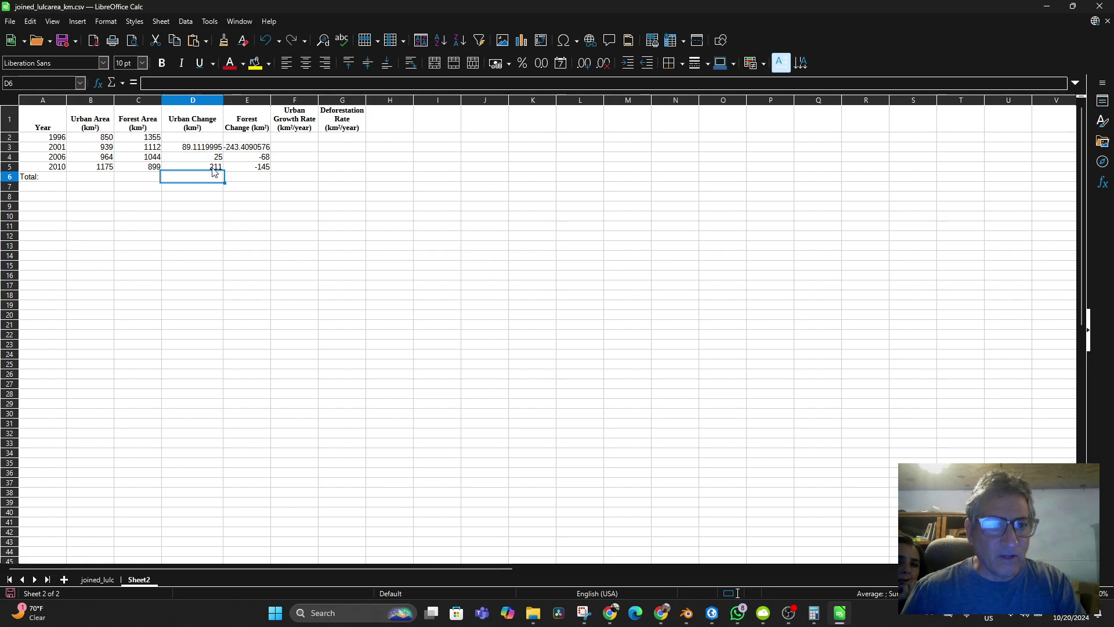
Switch to the ChatGPT conversation in Chrome and review the formulas for annual and average urban growth and deforestation rates
mouse_move(712, 613)
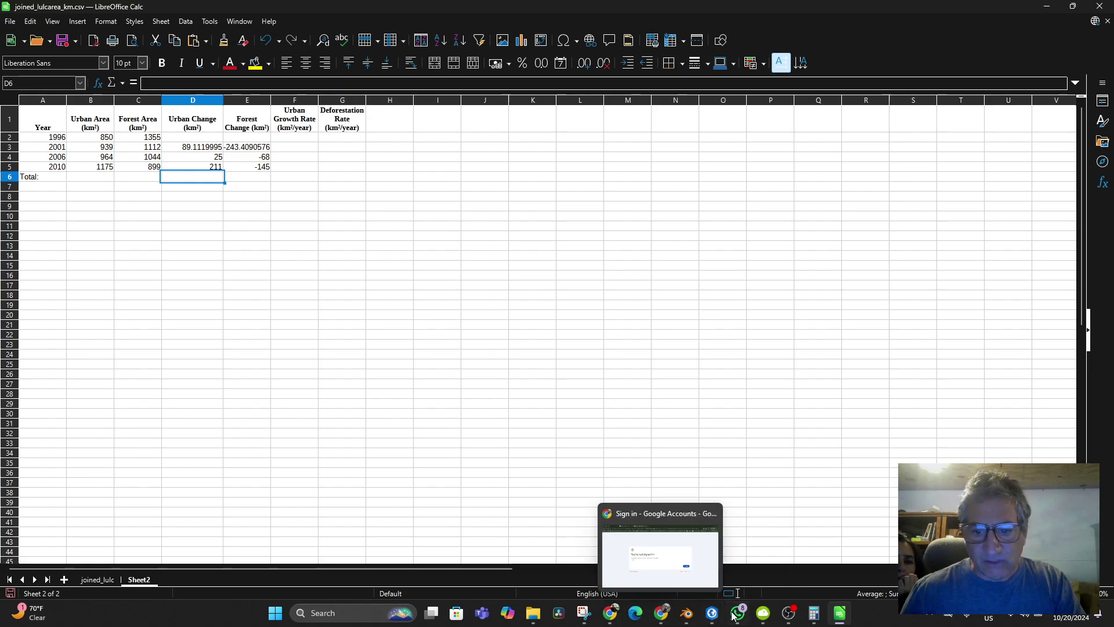
click(660, 617)
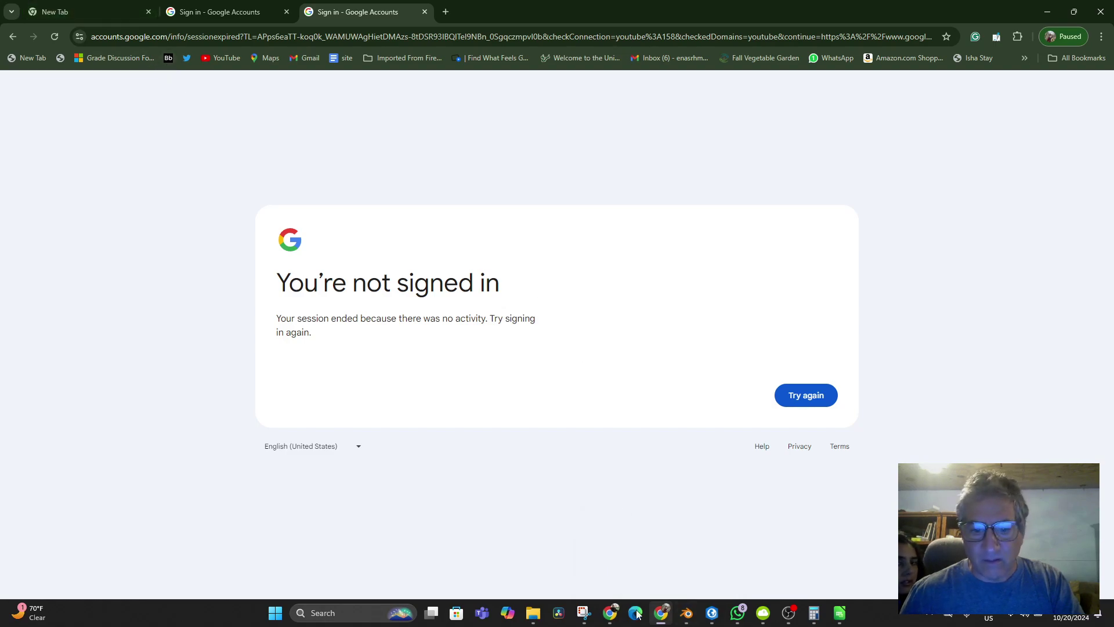
click(599, 608)
click(543, 546)
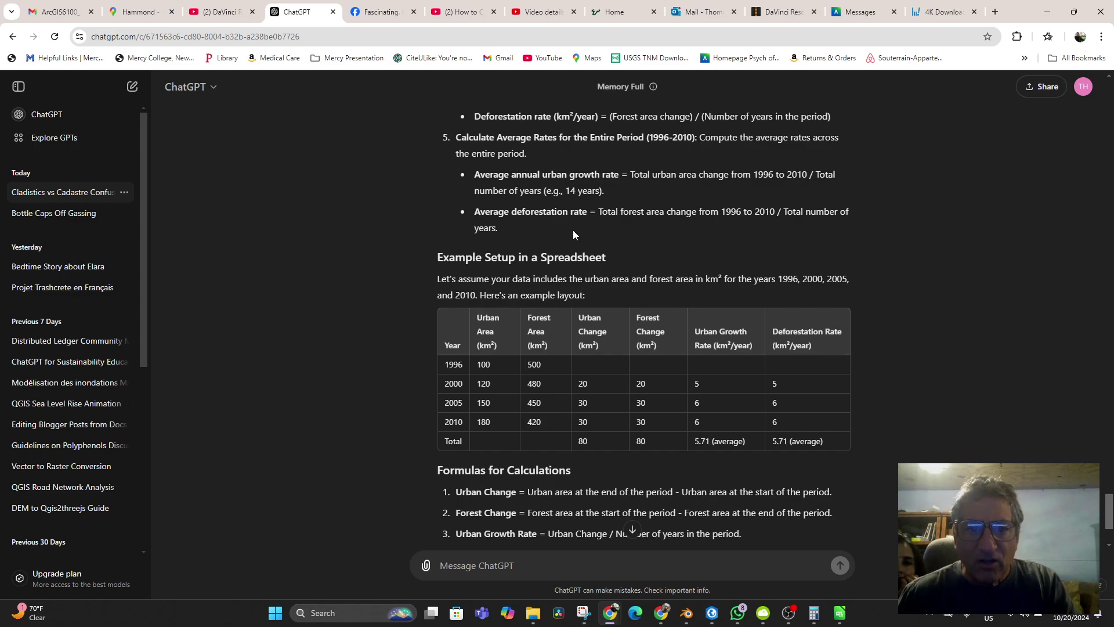
scroll(570, 258, up, 1)
scroll(569, 258, up, 1)
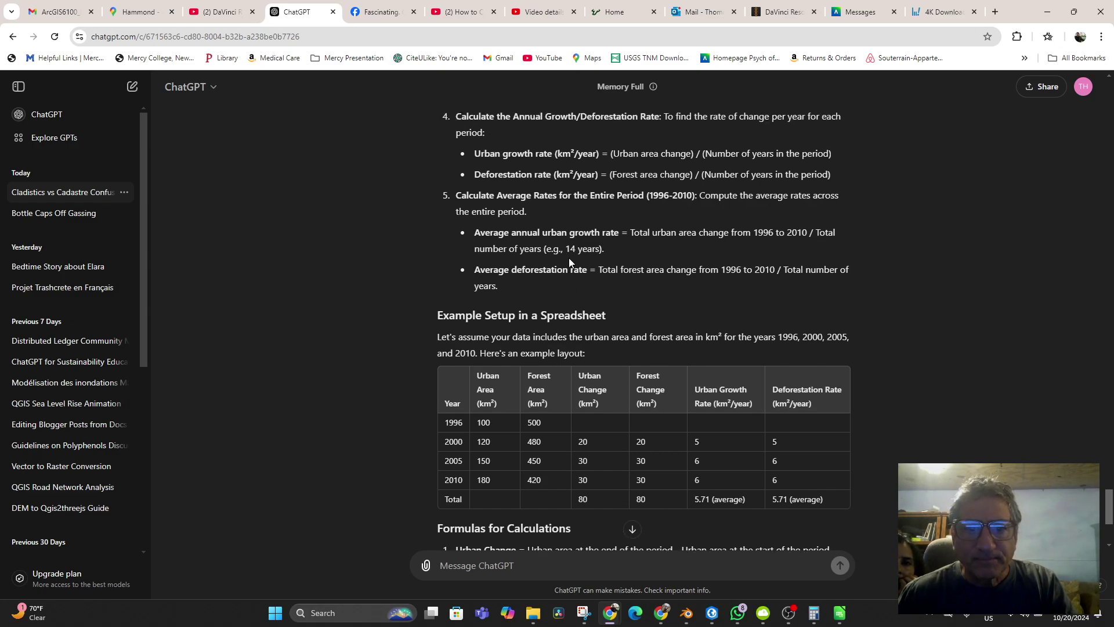
scroll(568, 257, up, 3)
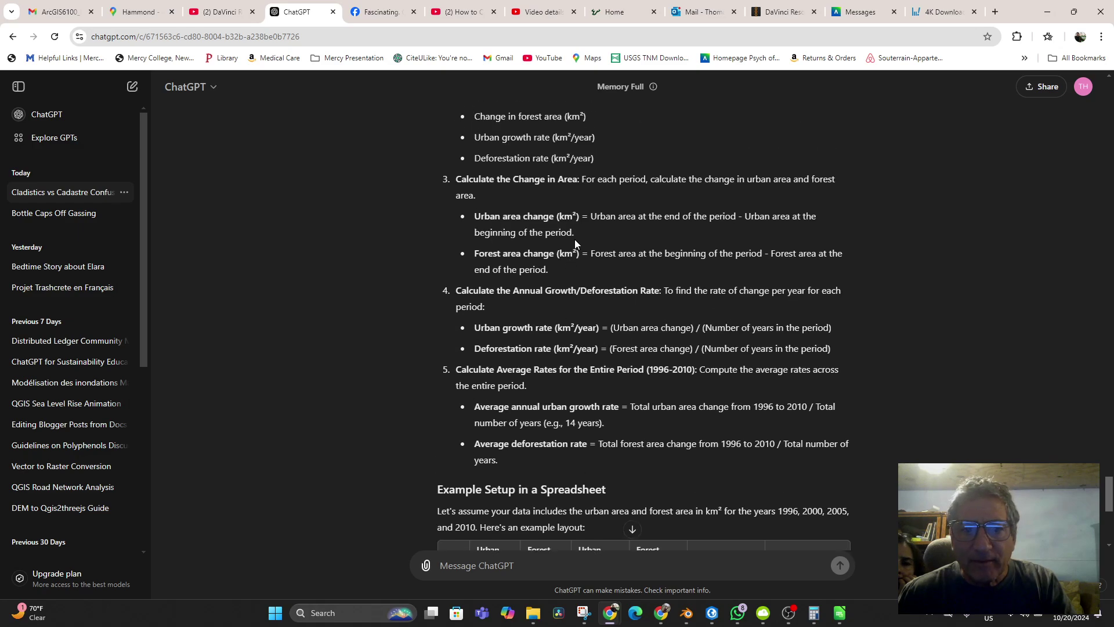
scroll(574, 239, down, 2)
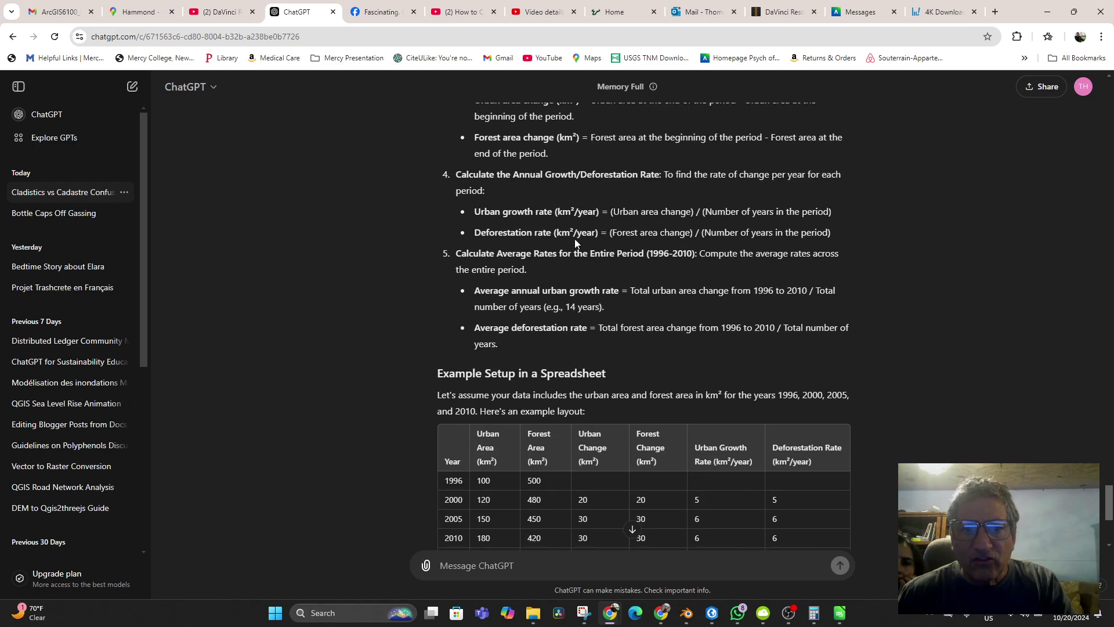
Check the example table in ChatGPT, return to LibreOffice Calc and enter =B5-B2 in D6 as the total urban change
scroll(574, 238, down, 3)
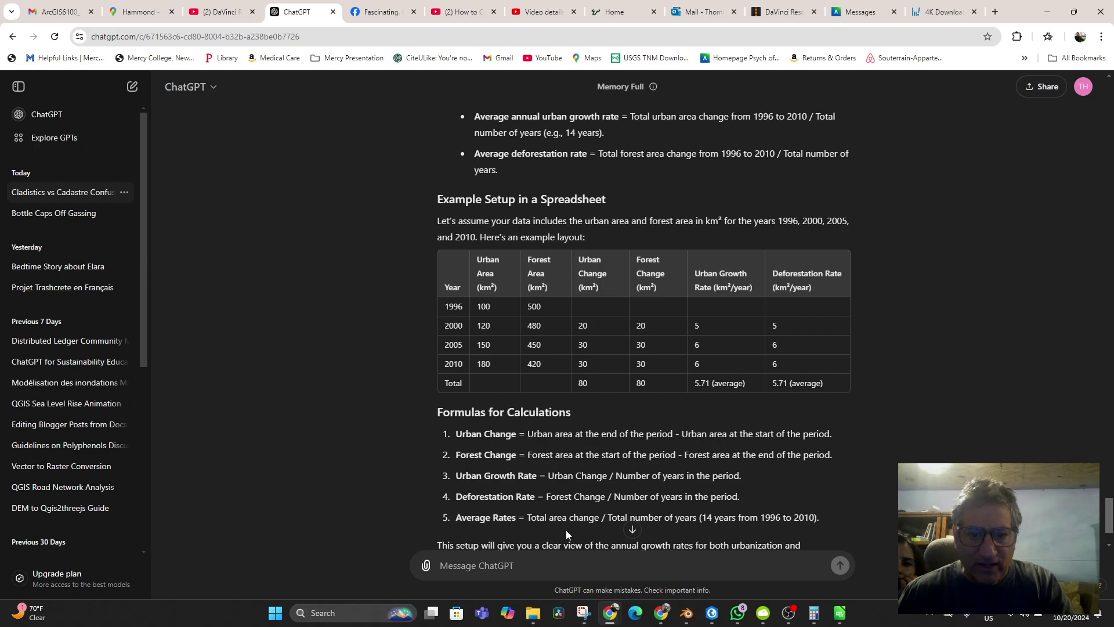
click(839, 618)
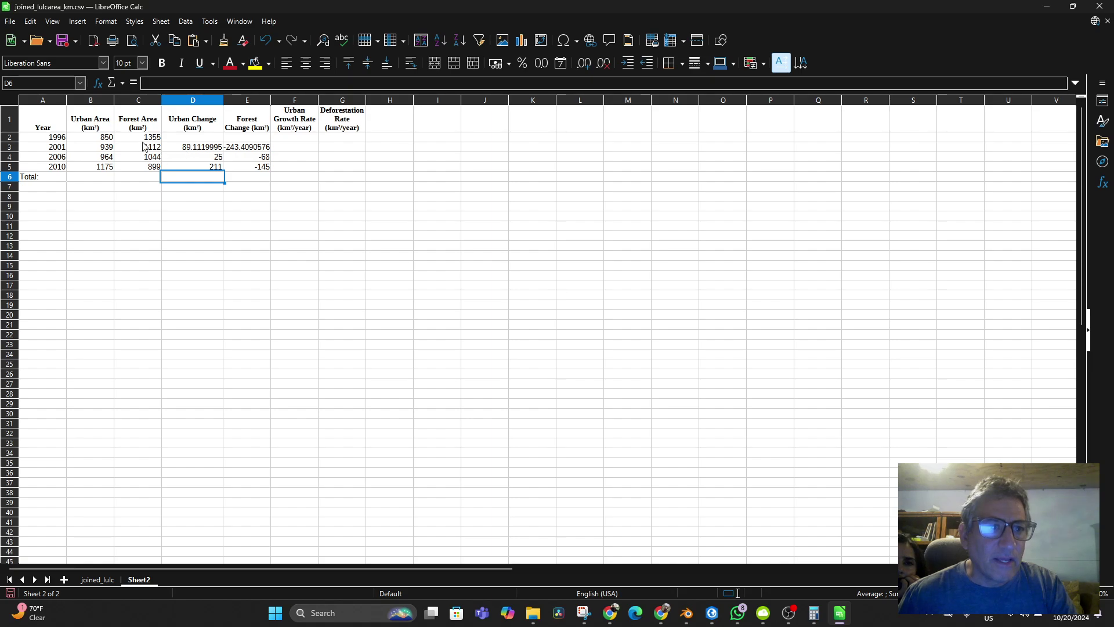
text(=)
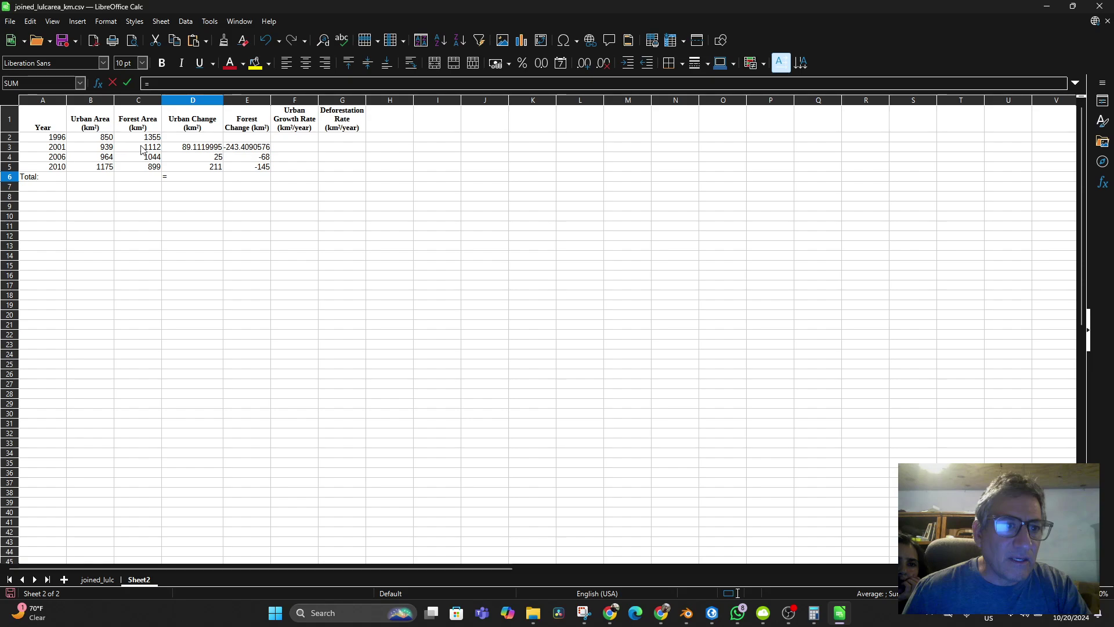
click(102, 169)
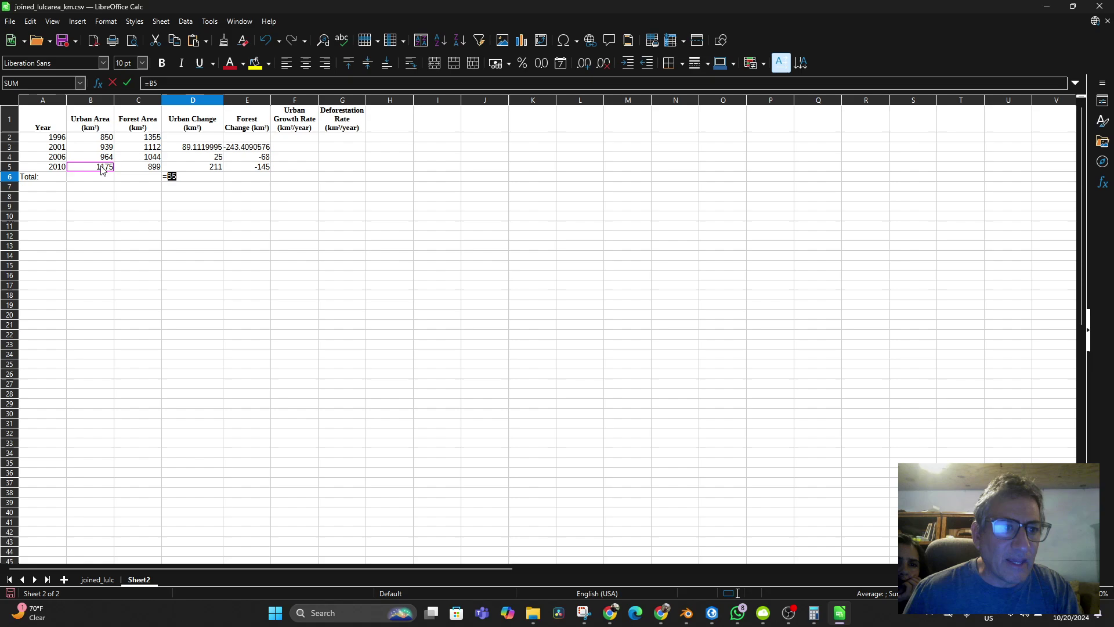
text(-)
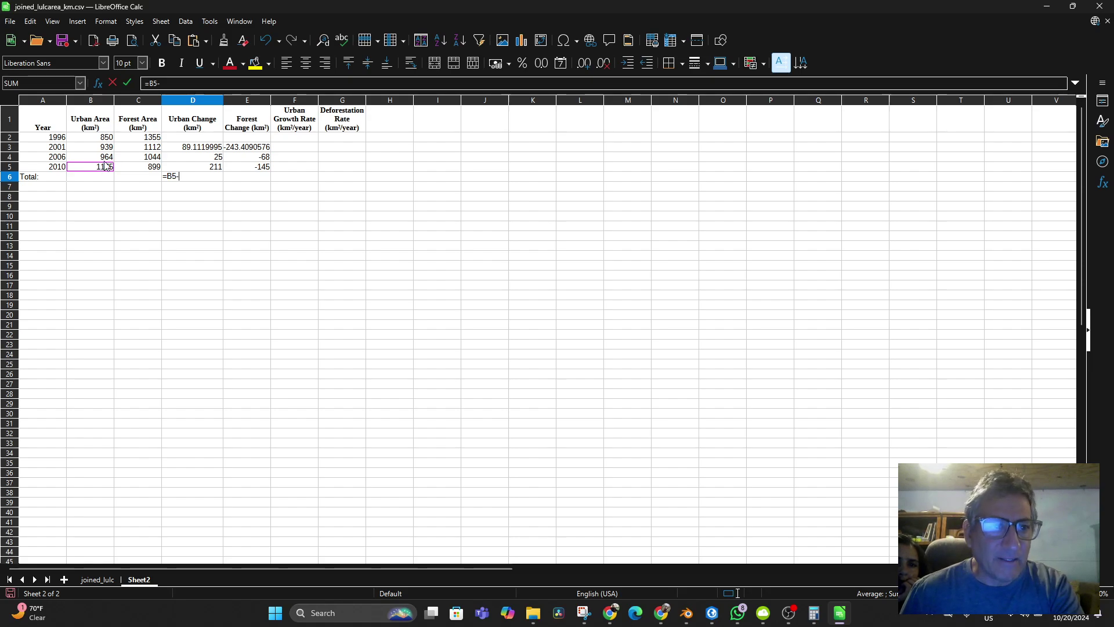
click(108, 140)
key(Return)
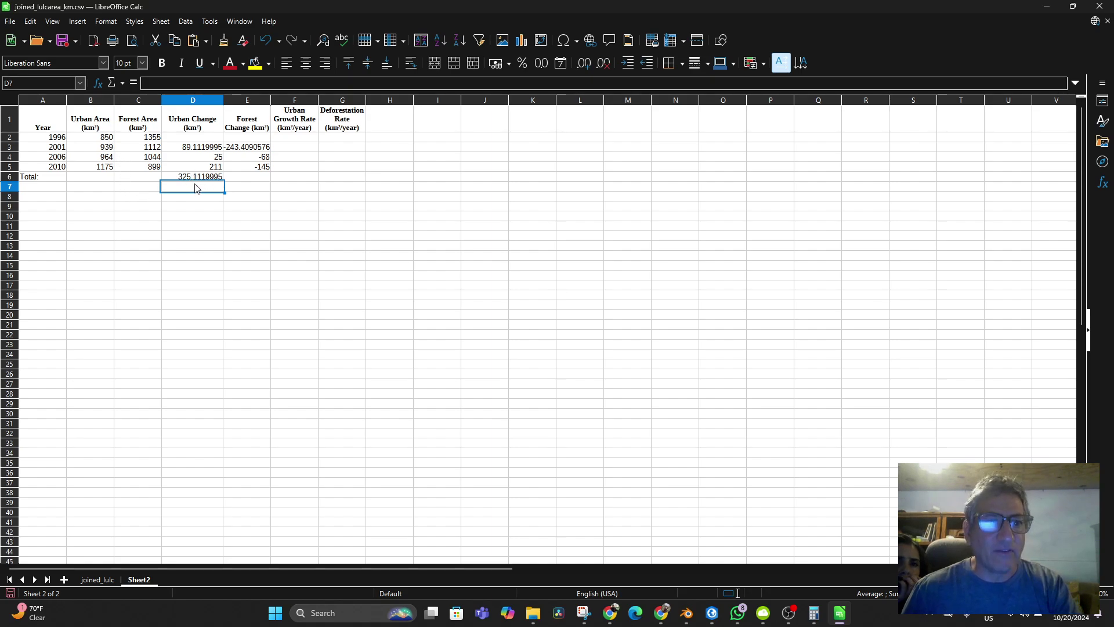
Enter the formula =C5-C2 in cell E6 to calculate the total forest change
click(250, 181)
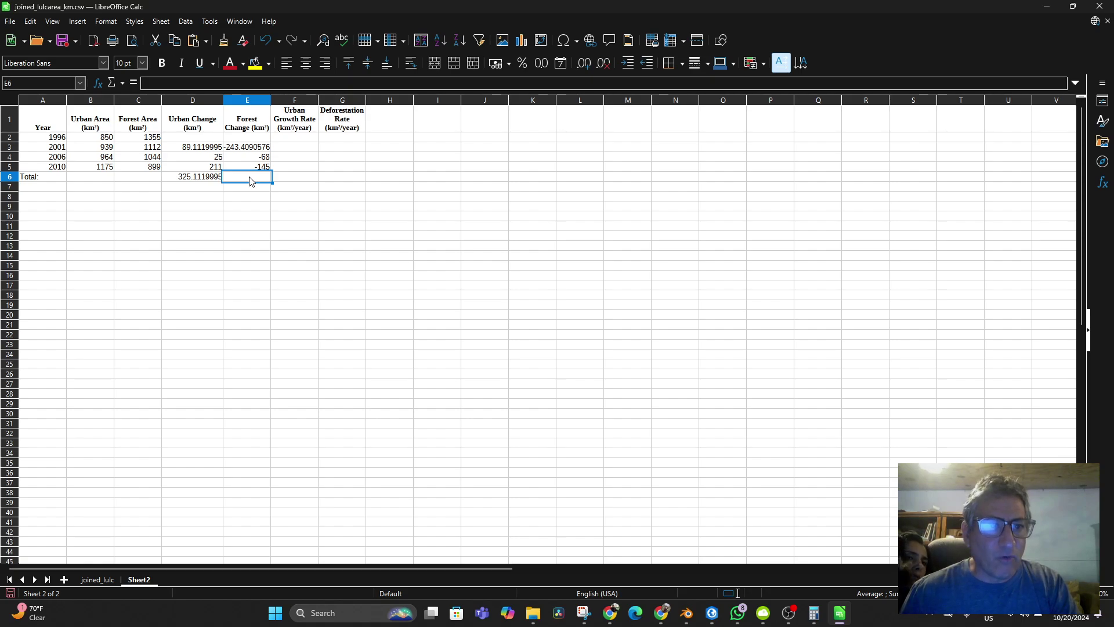
text(=)
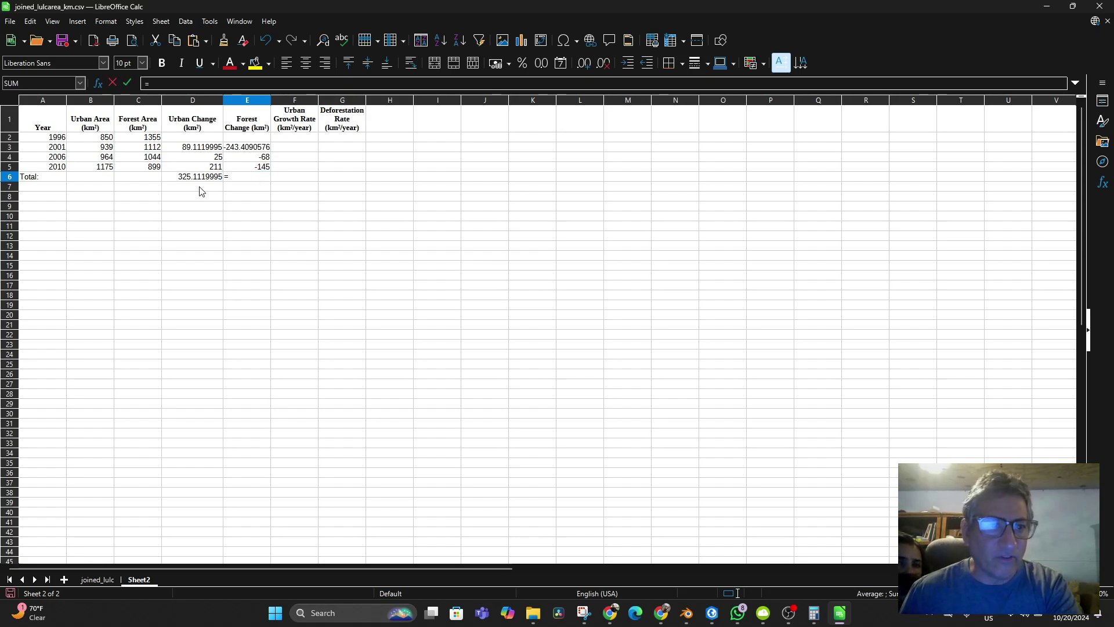
click(145, 171)
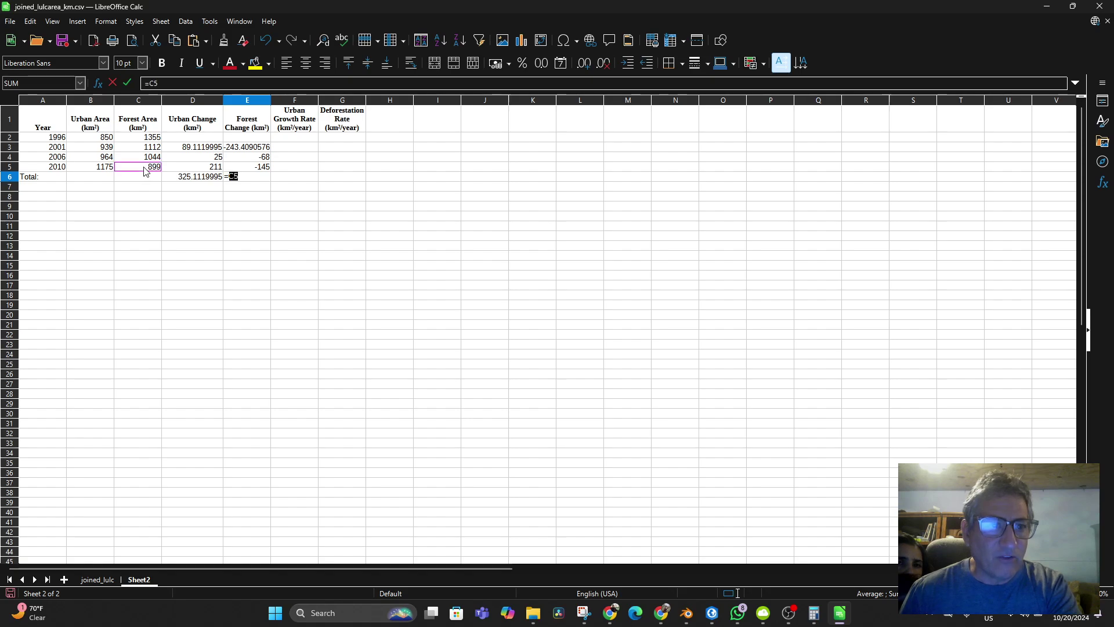
text(-)
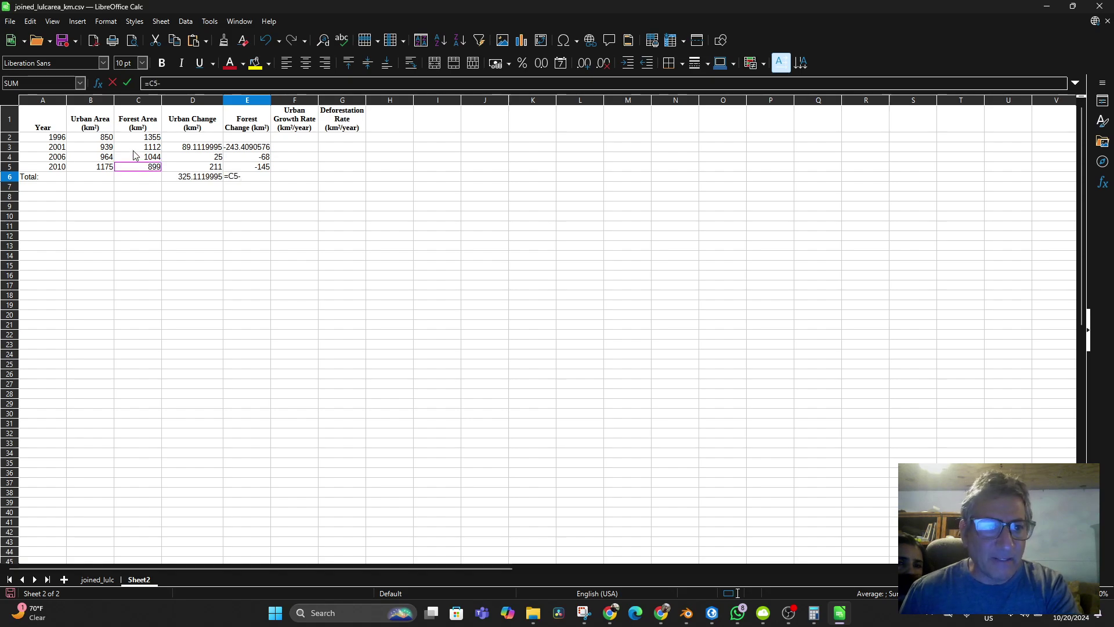
click(142, 140)
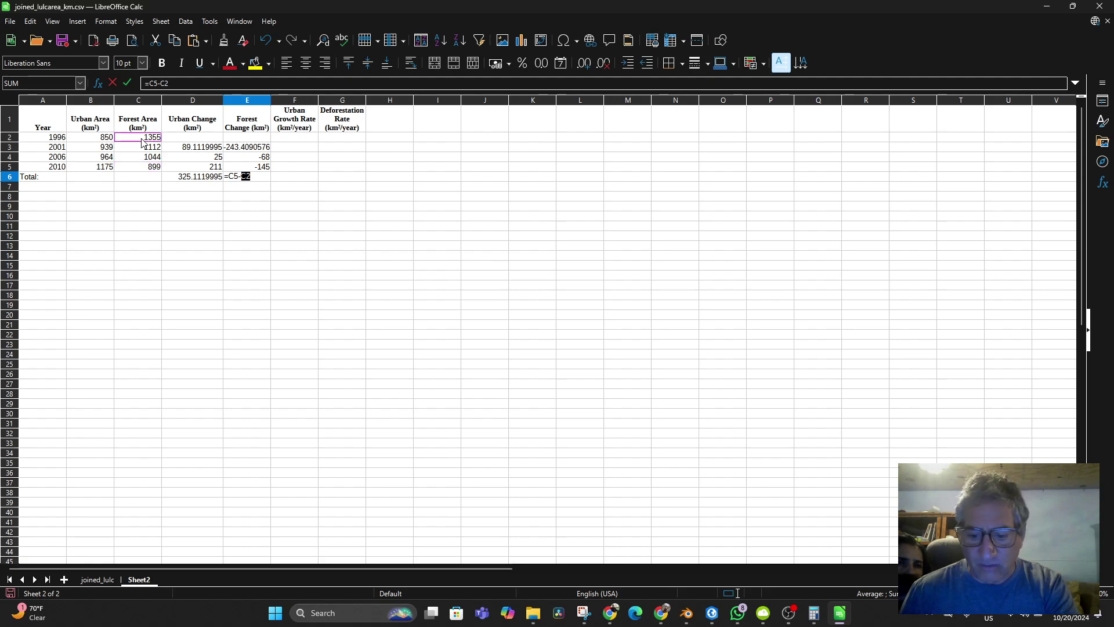
key(Return)
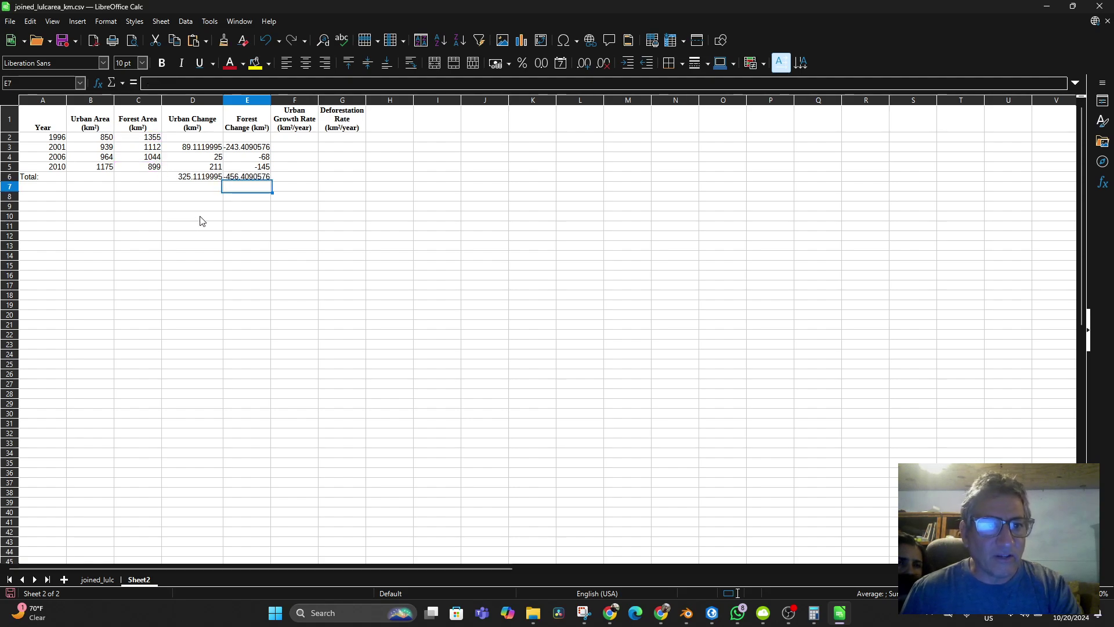
Save the spreadsheet with the completed change totals
click(201, 193)
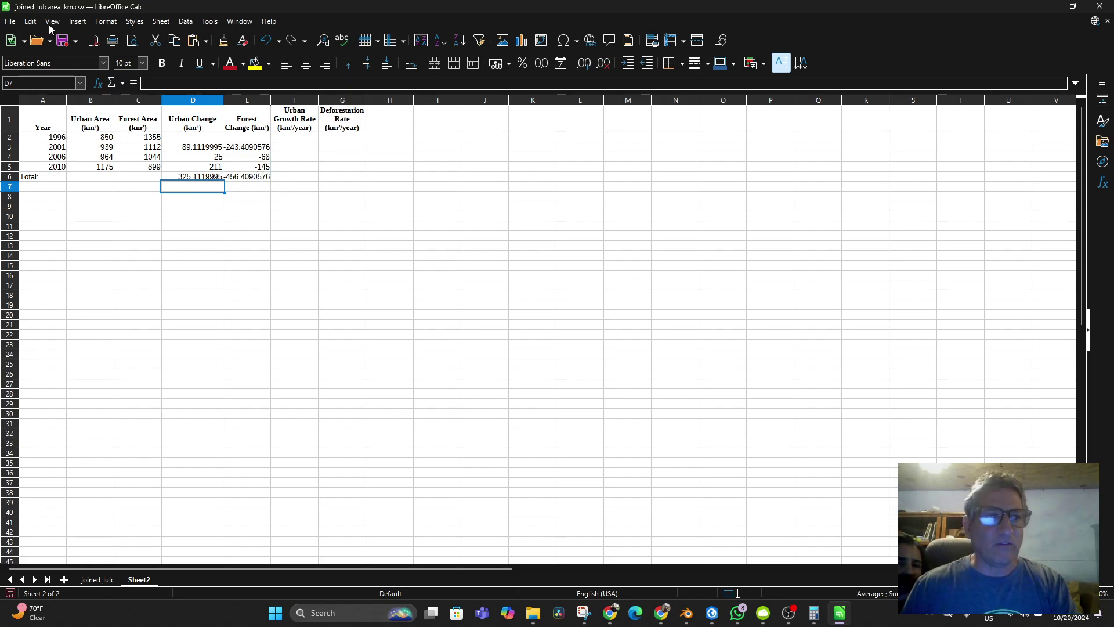
click(10, 22)
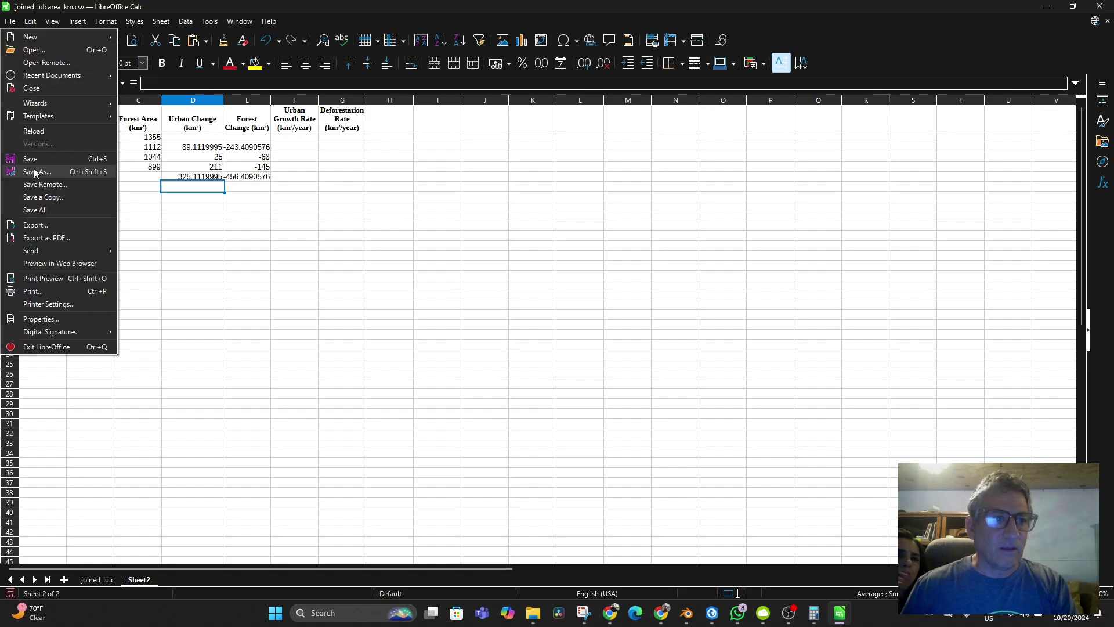
click(33, 162)
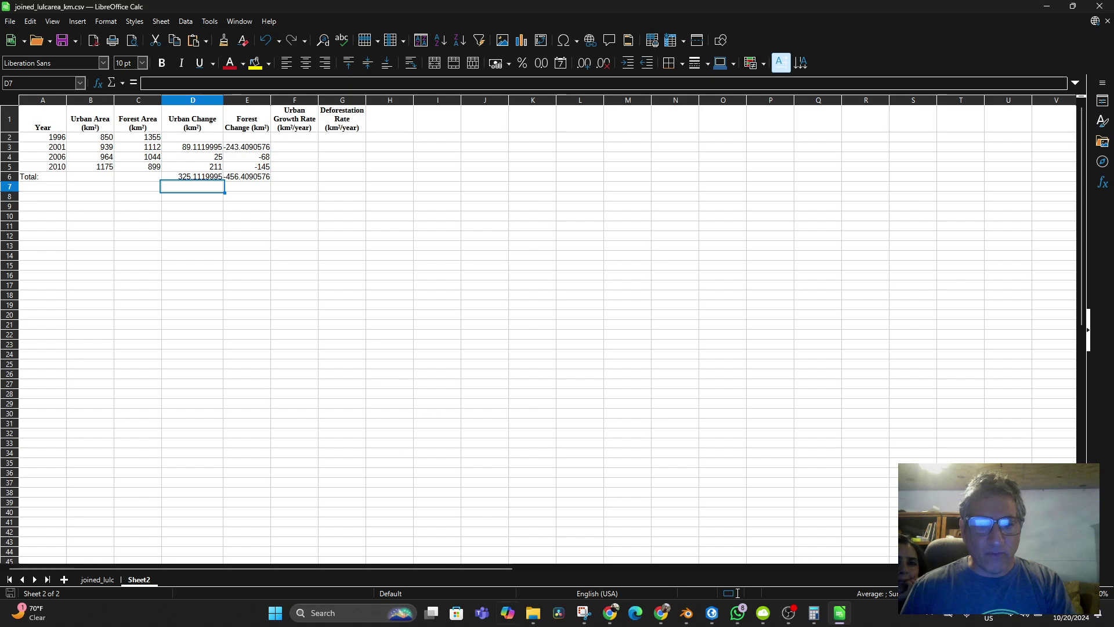
Compare the ChatGPT formulas for urban growth and deforestation rates in Chrome with the Calc table, ending in LibreOffice Calc
mouse_move(610, 613)
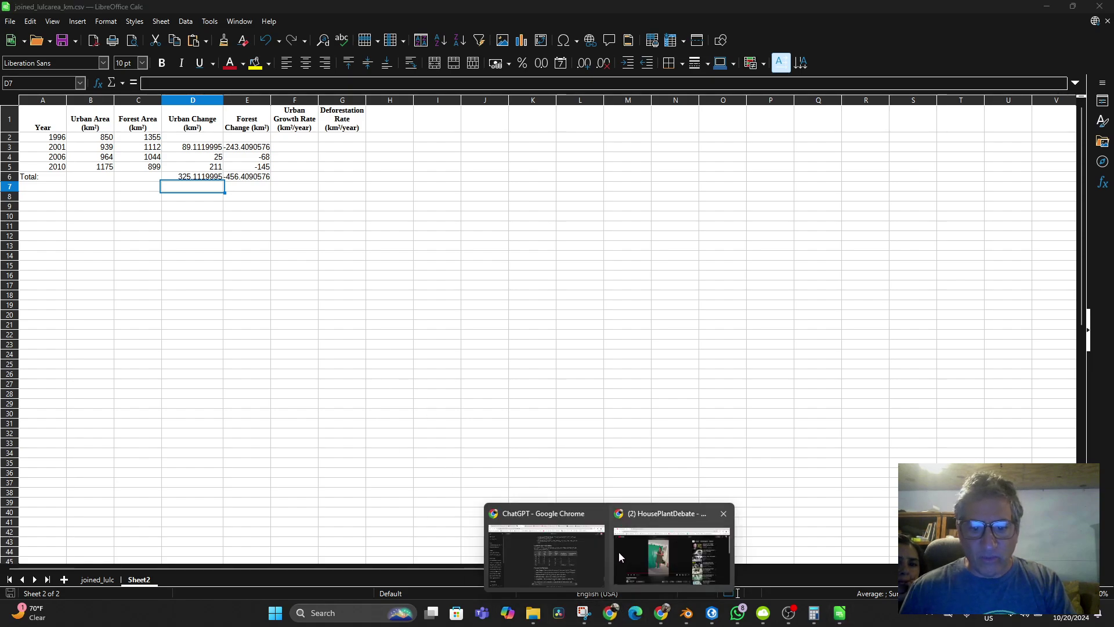
click(568, 545)
scroll(554, 345, up, 2)
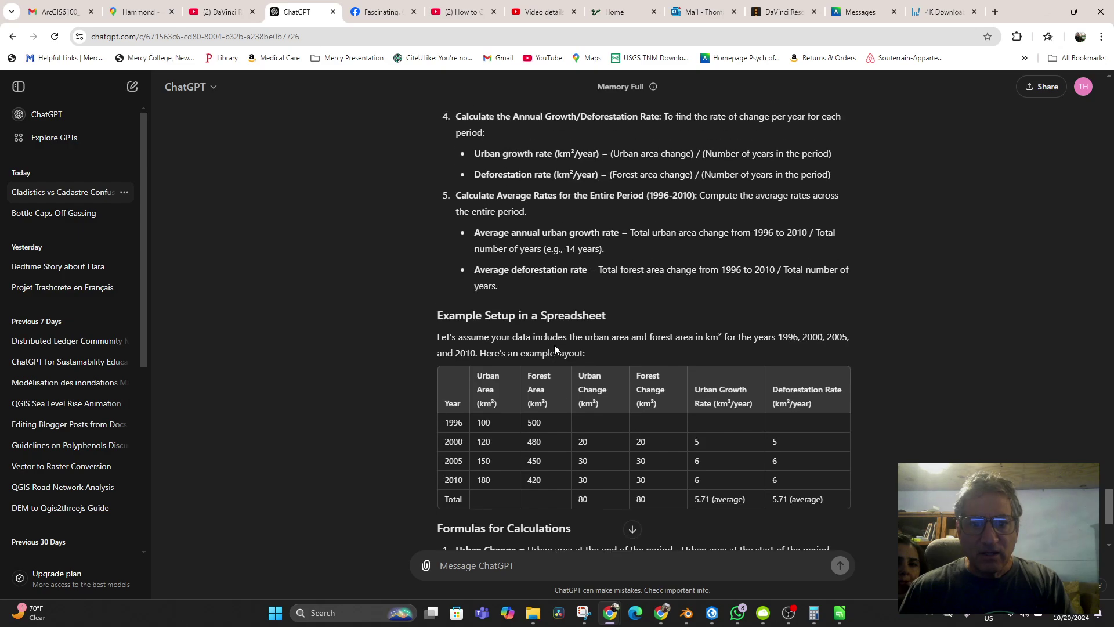
scroll(554, 345, down, 4)
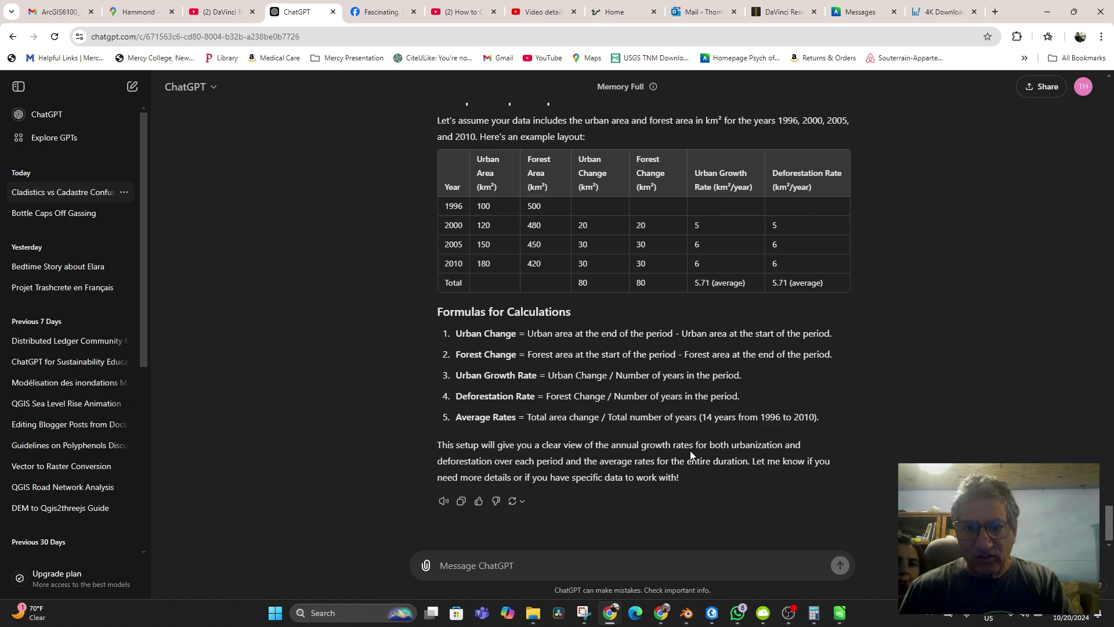
mouse_move(665, 618)
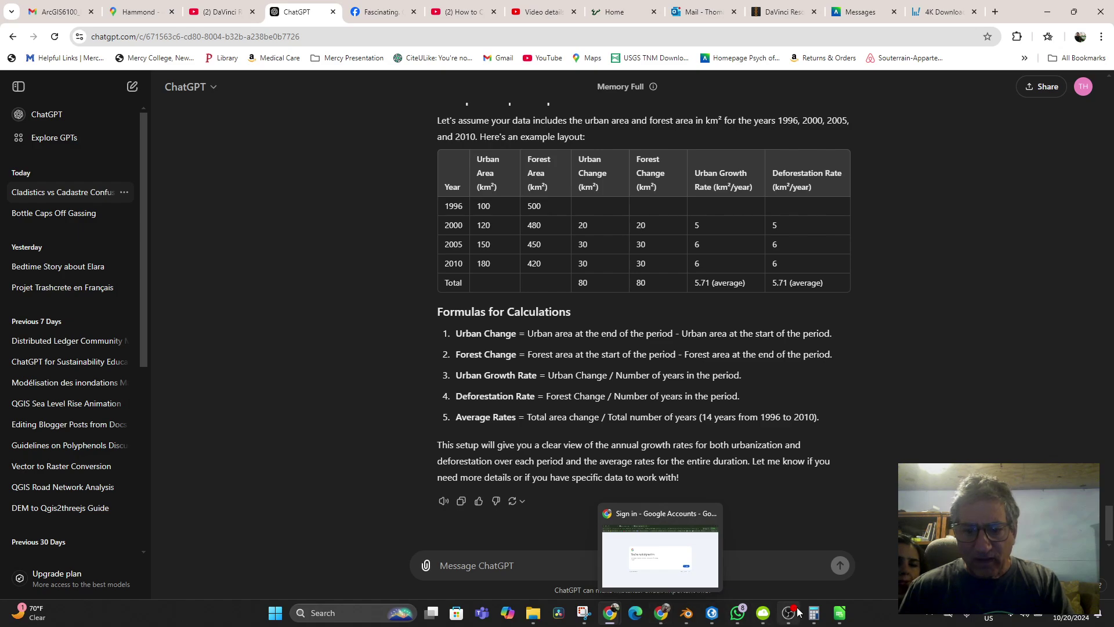
click(833, 616)
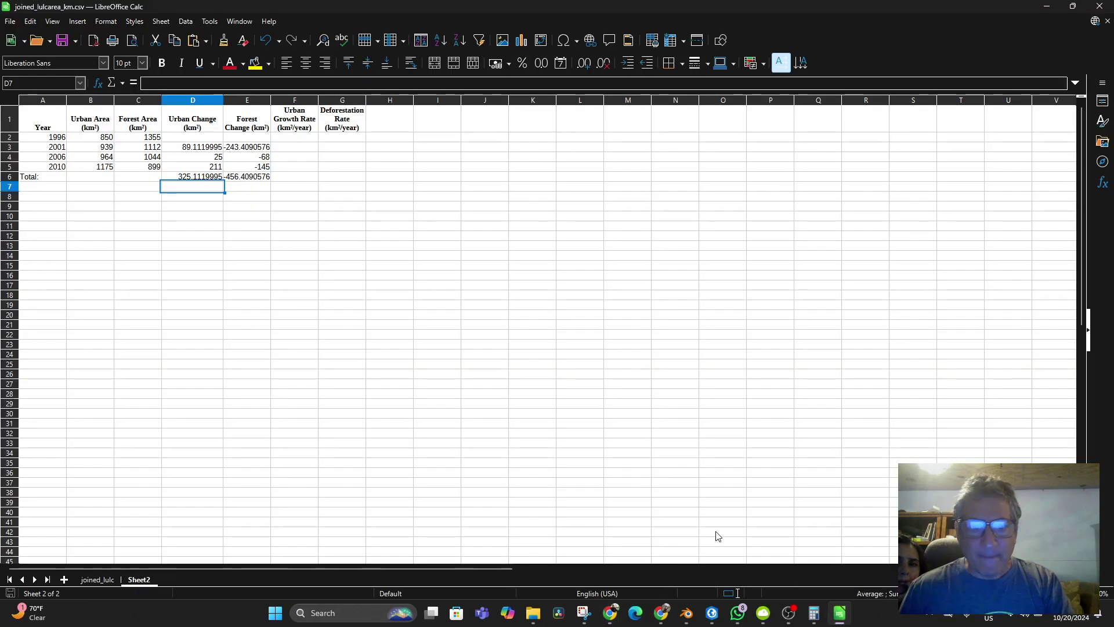
click(294, 149)
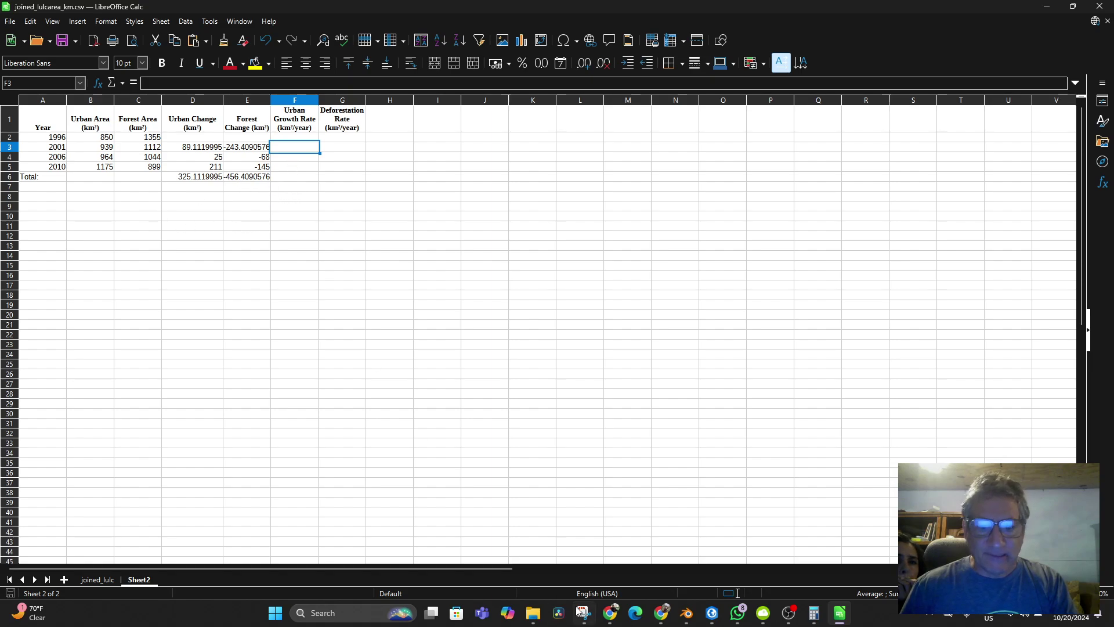
mouse_move(617, 612)
click(562, 548)
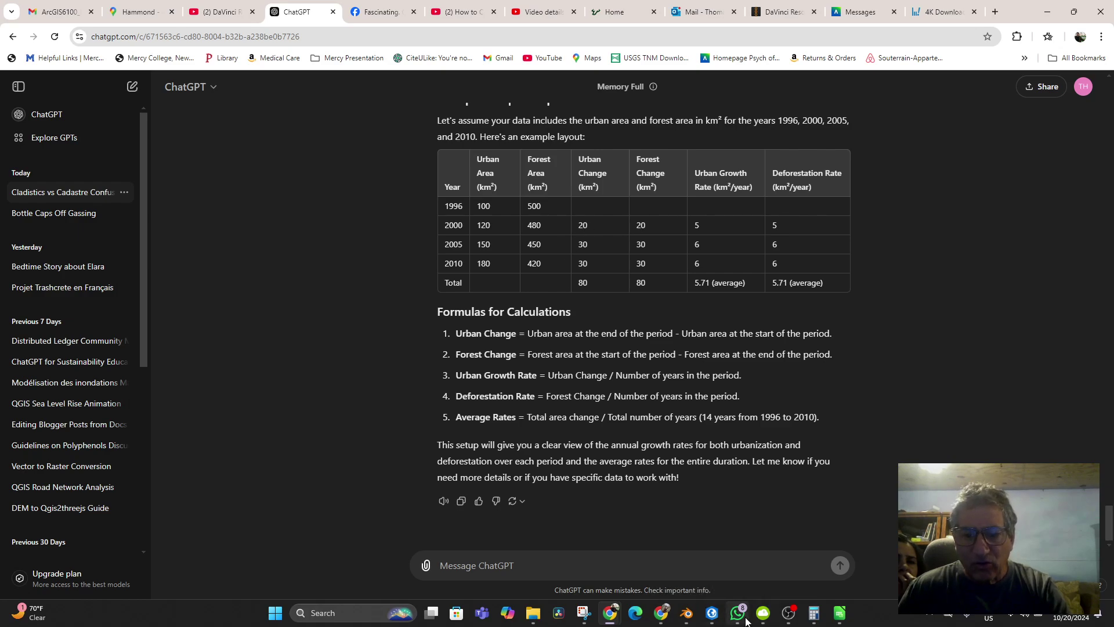
click(834, 619)
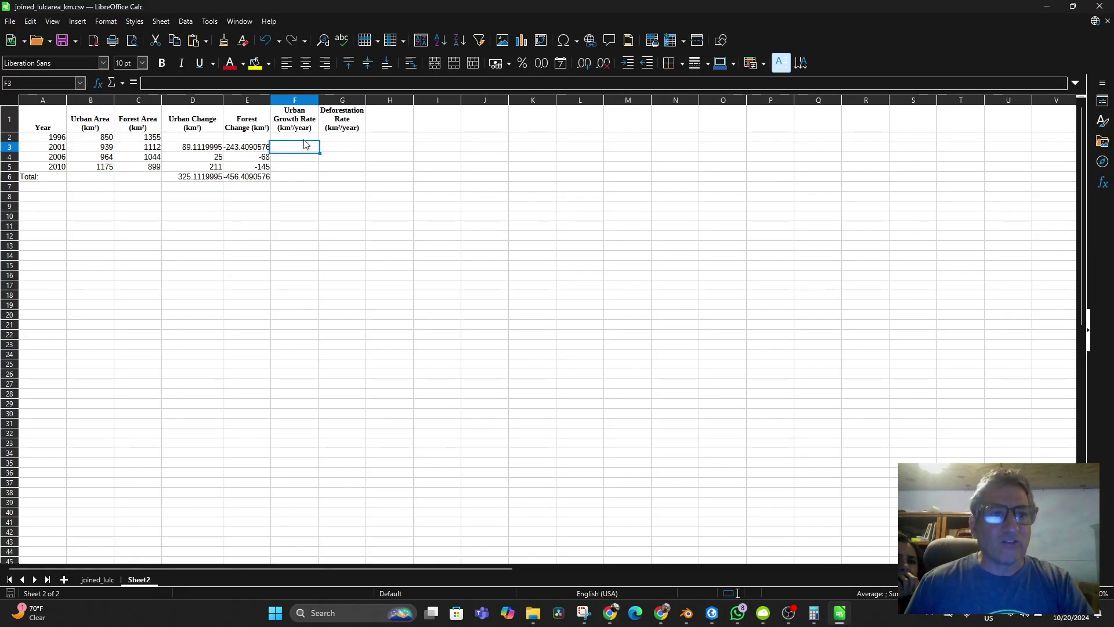
Enter the formula =D3/4 in cell F3 for the 2001 urban growth rate
click(206, 149)
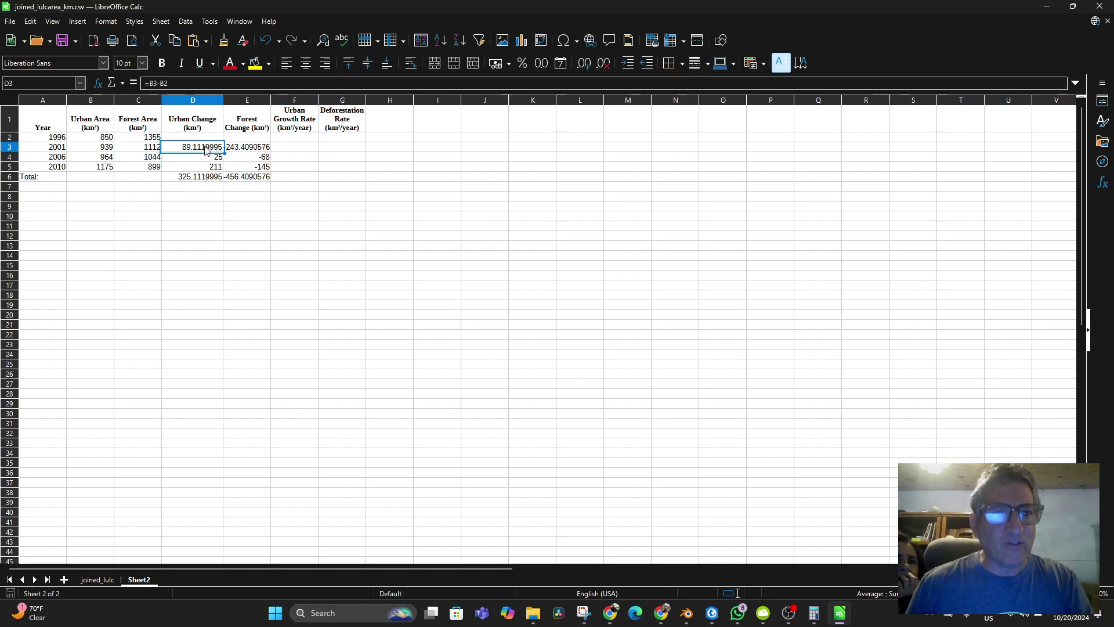
click(297, 153)
text(=)
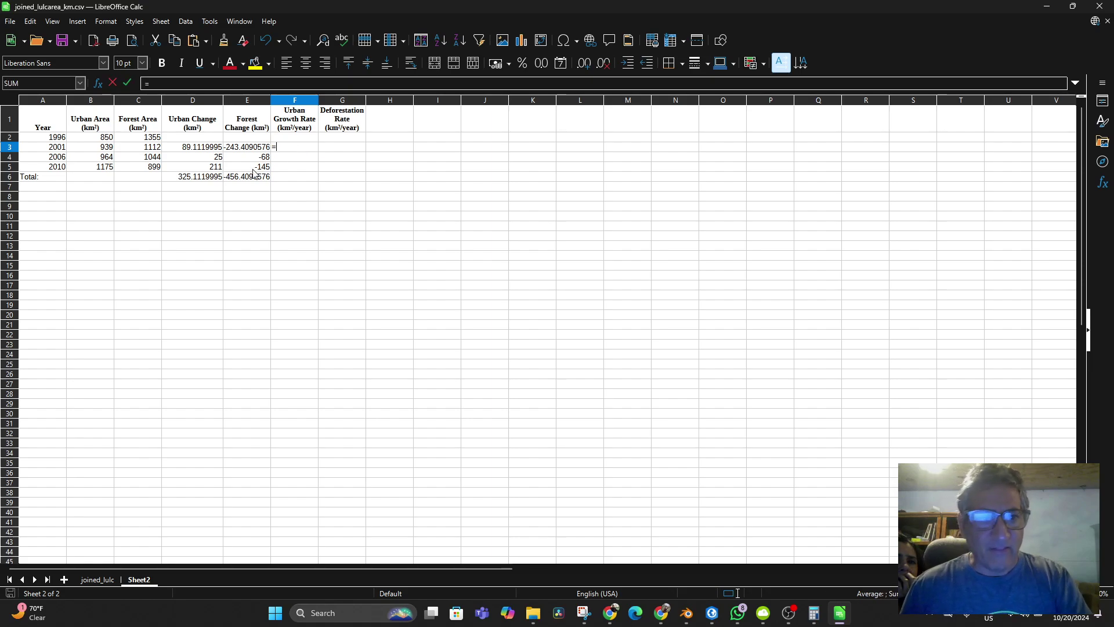
click(197, 148)
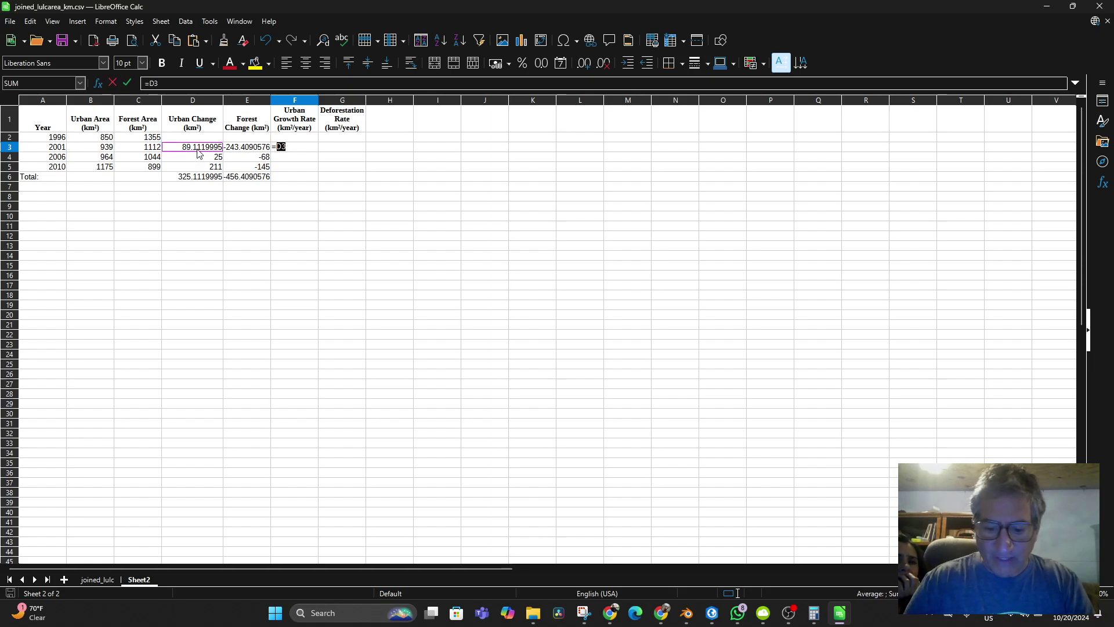
text(/4)
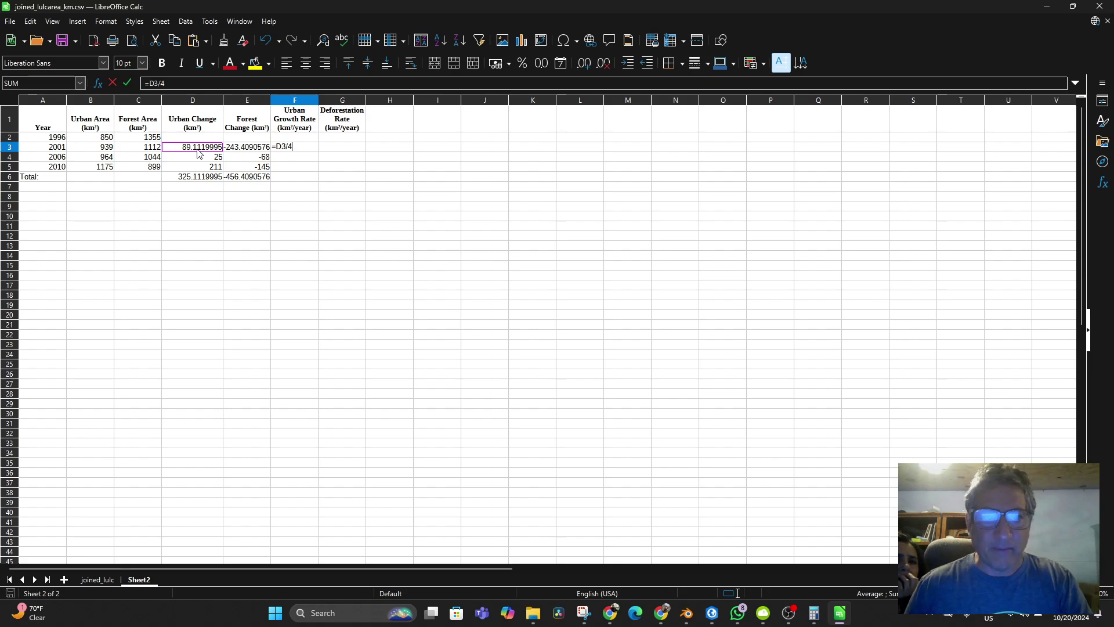
key(Return)
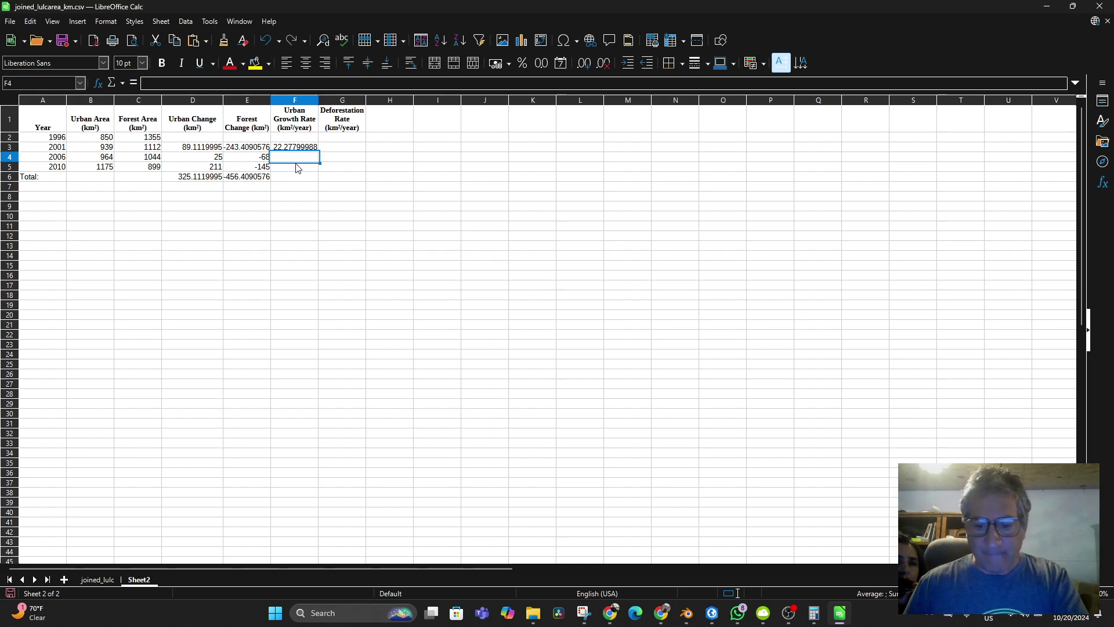
text(=)
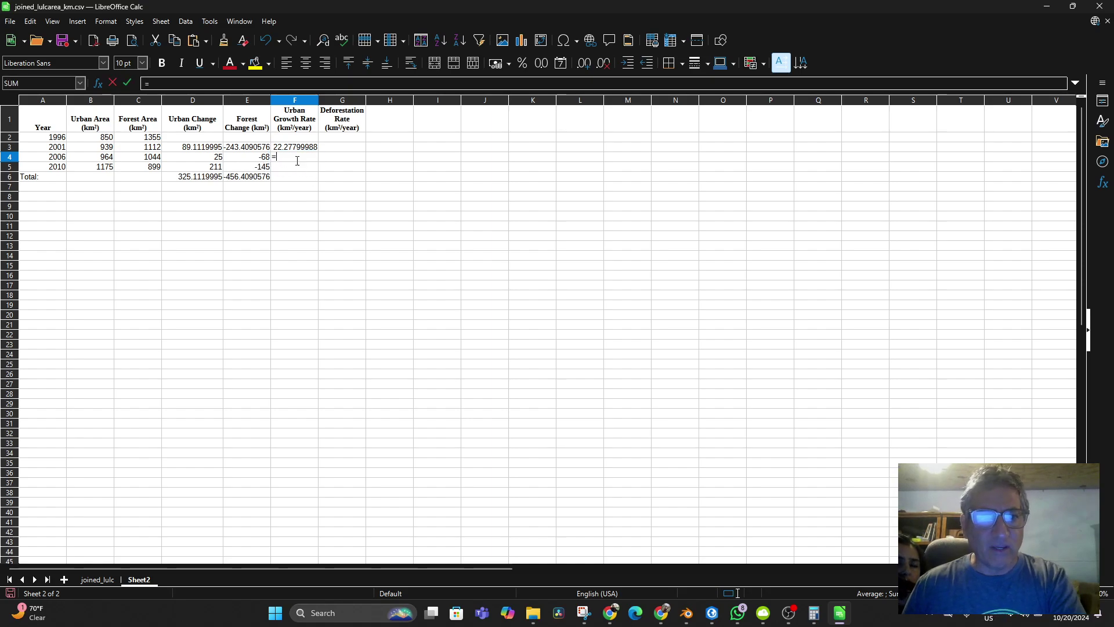
click(198, 160)
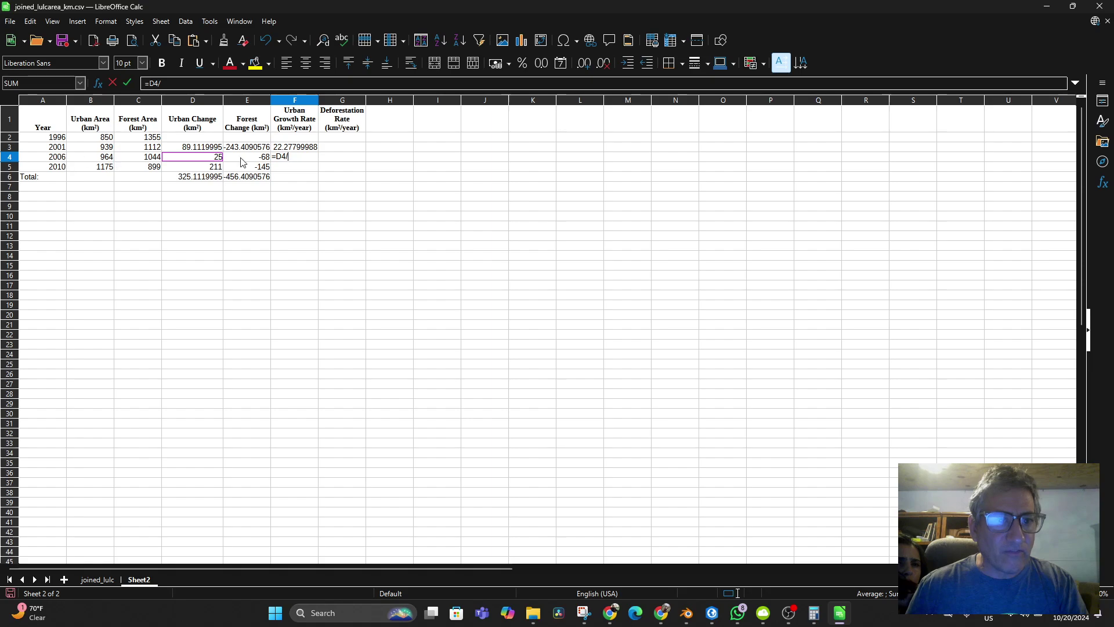
click(302, 148)
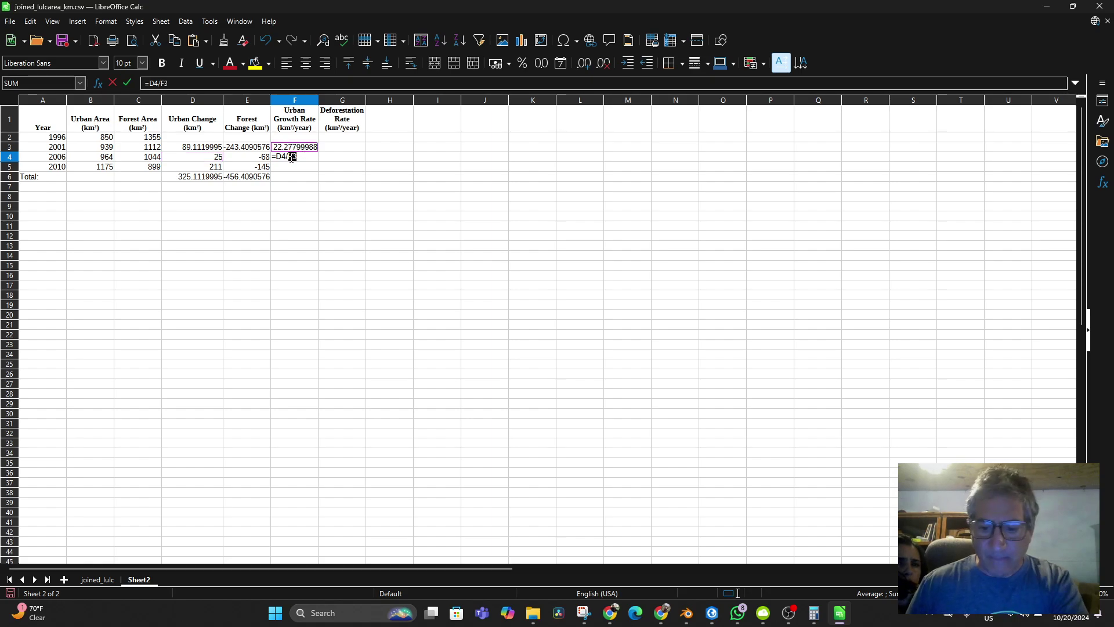
text(F)
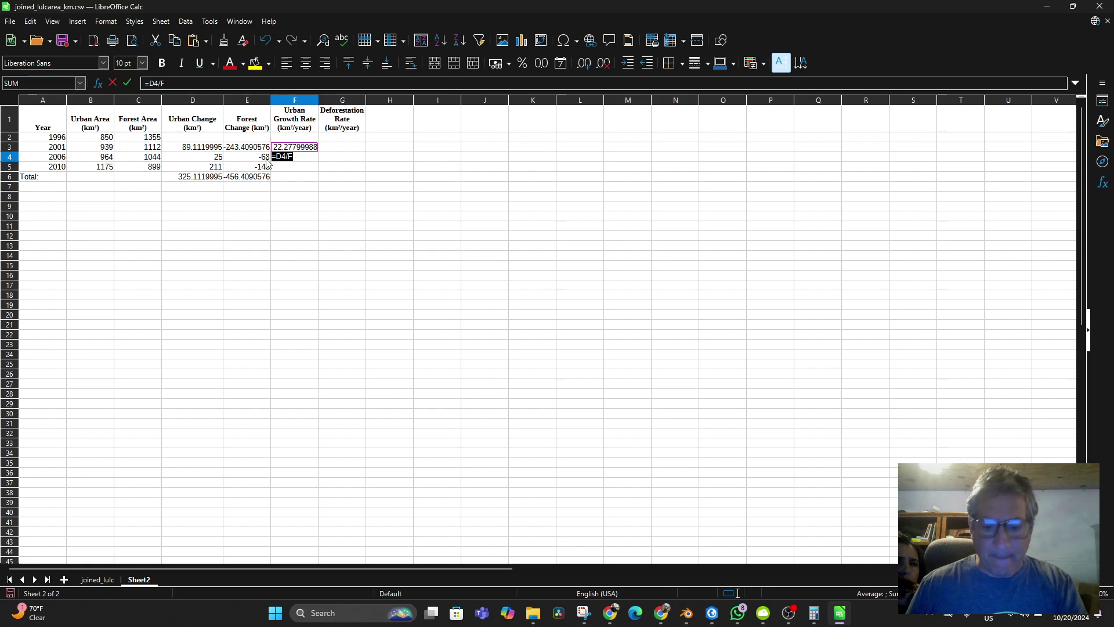
key(Escape)
click(287, 206)
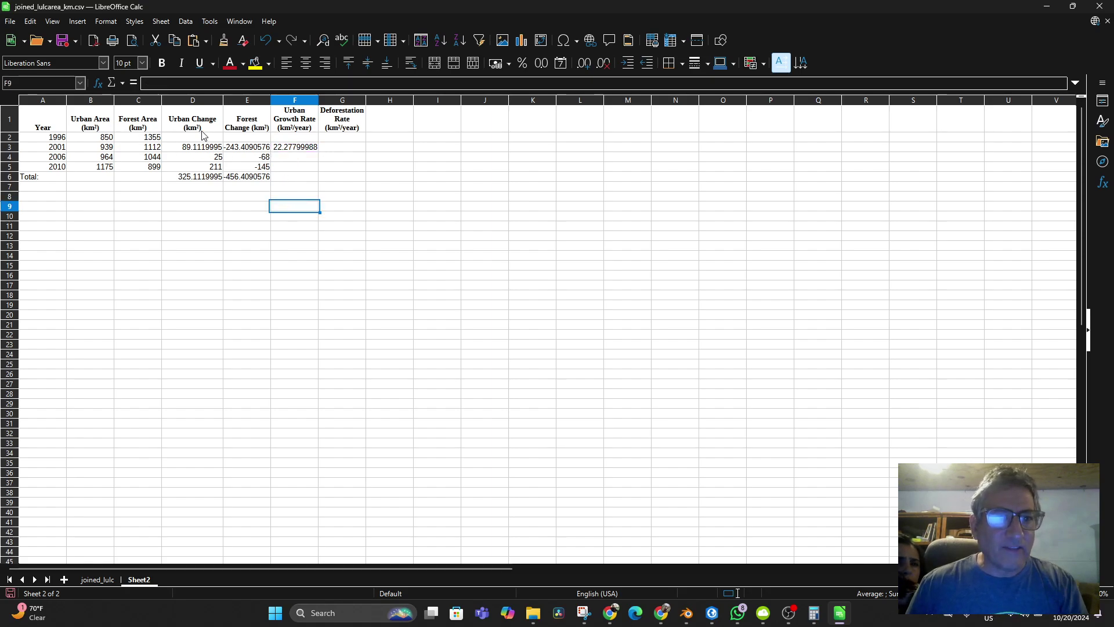
Correct the 2001 urban growth rate formula in cell F3 to =D3/5
click(287, 149)
double_click(288, 149)
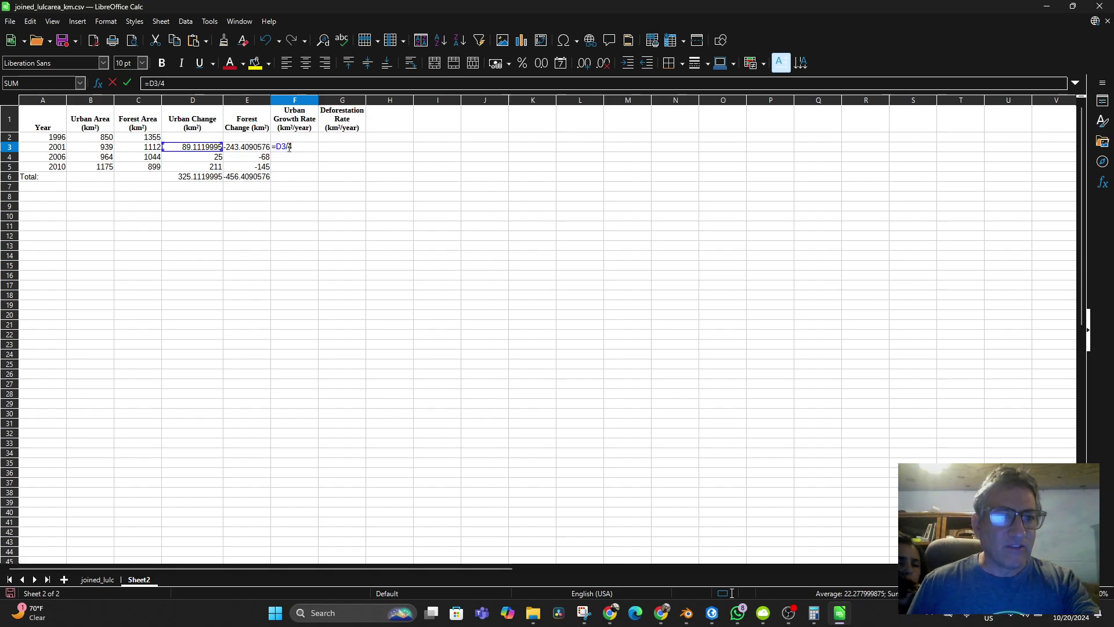
double_click(291, 147)
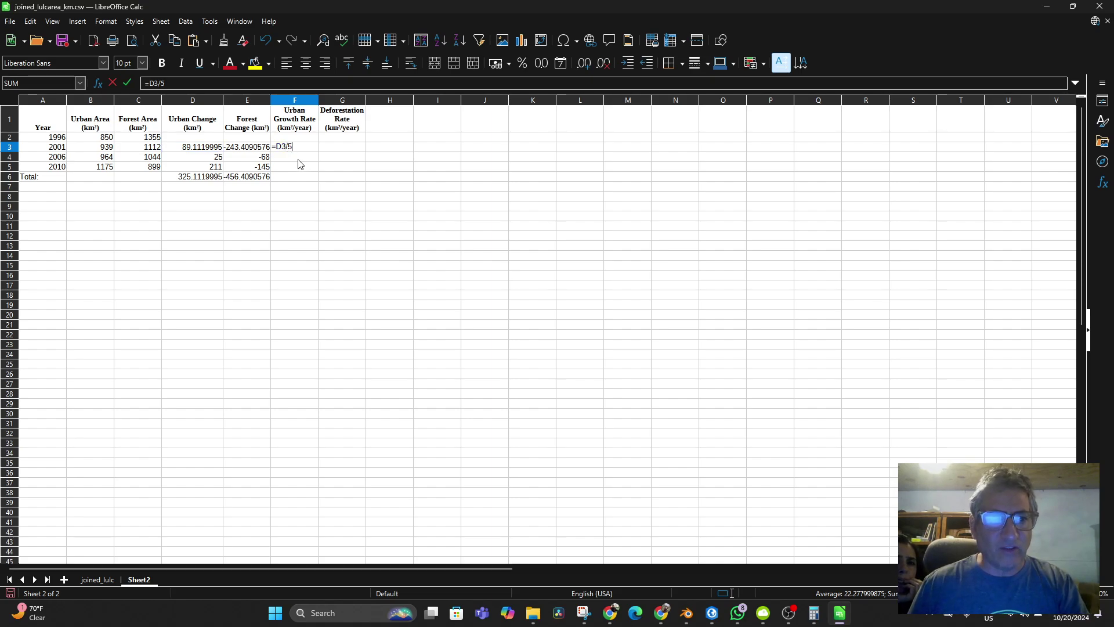
key(Return)
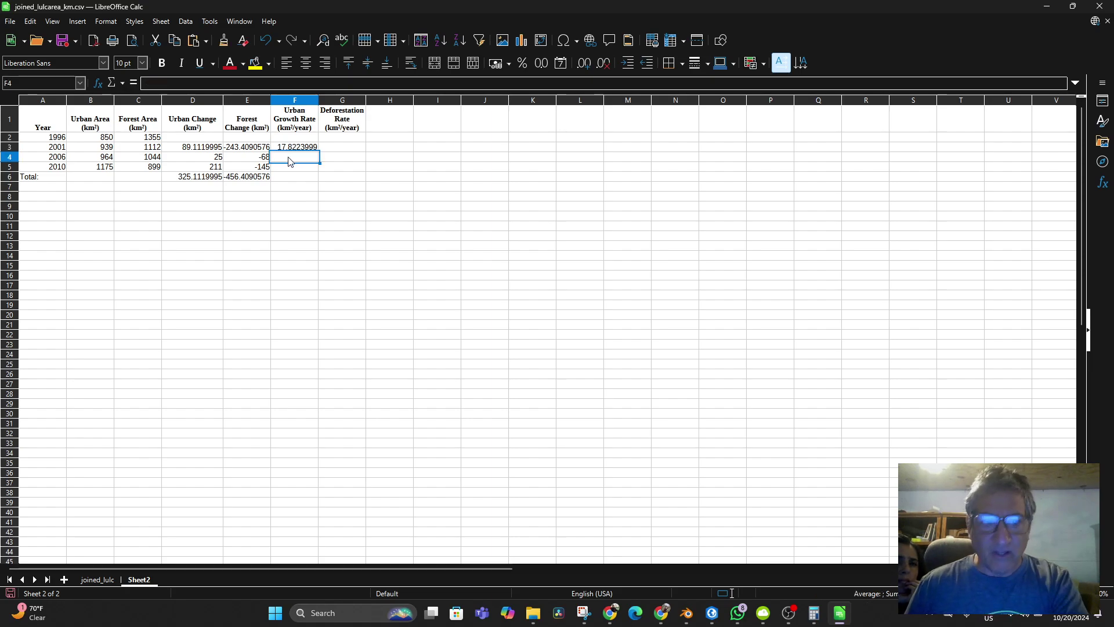
Enter the formula =D4/5 in cell F4 for the 2006 urban growth rate
text(=)
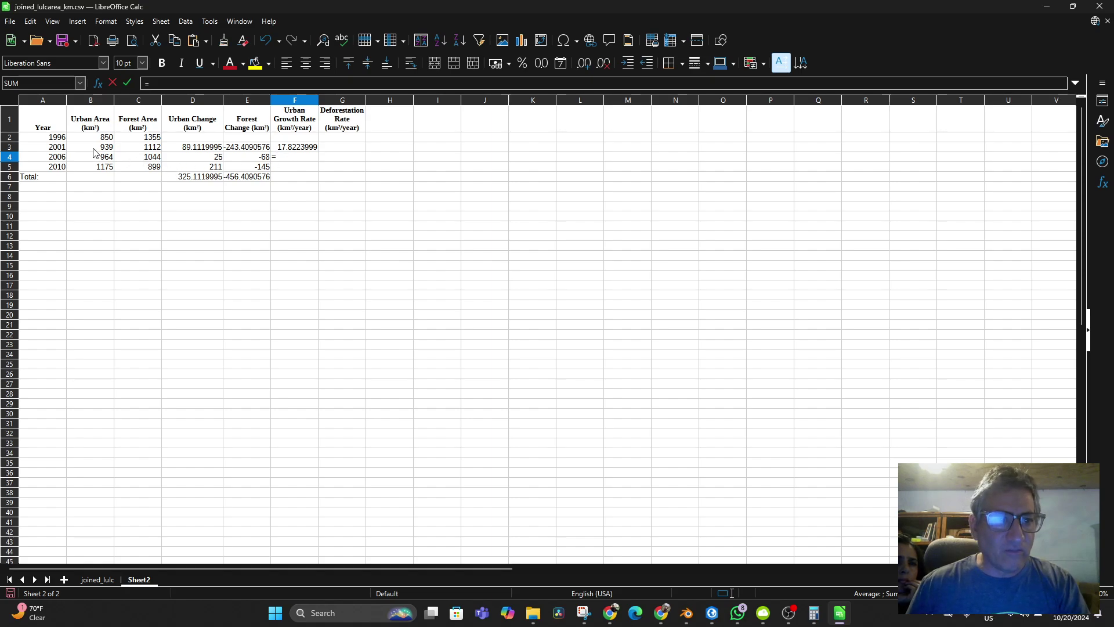
click(201, 163)
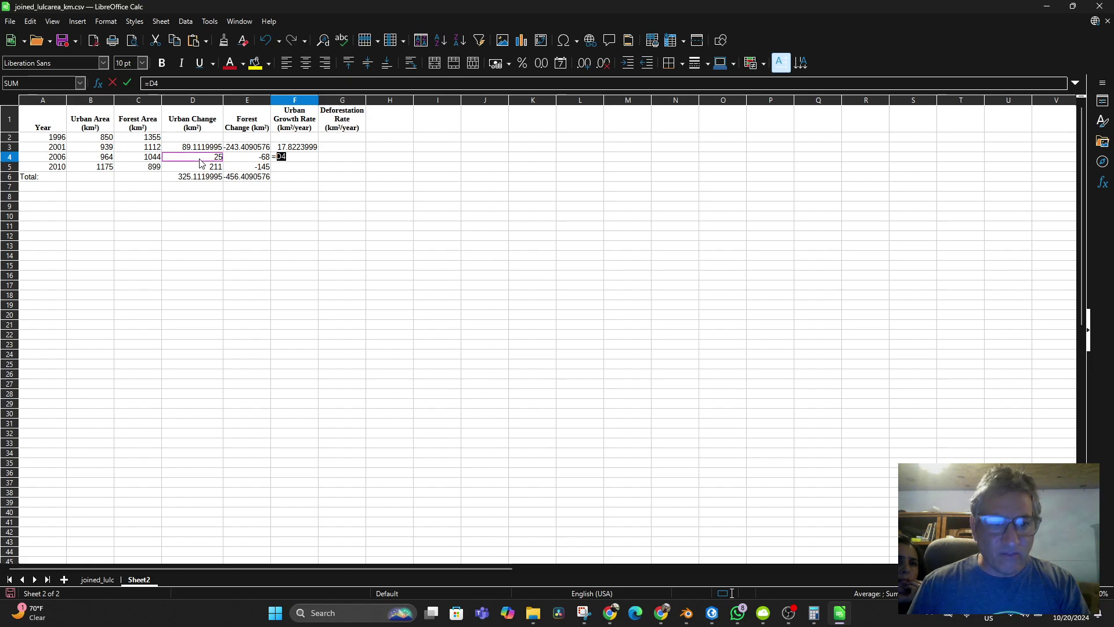
text(/5)
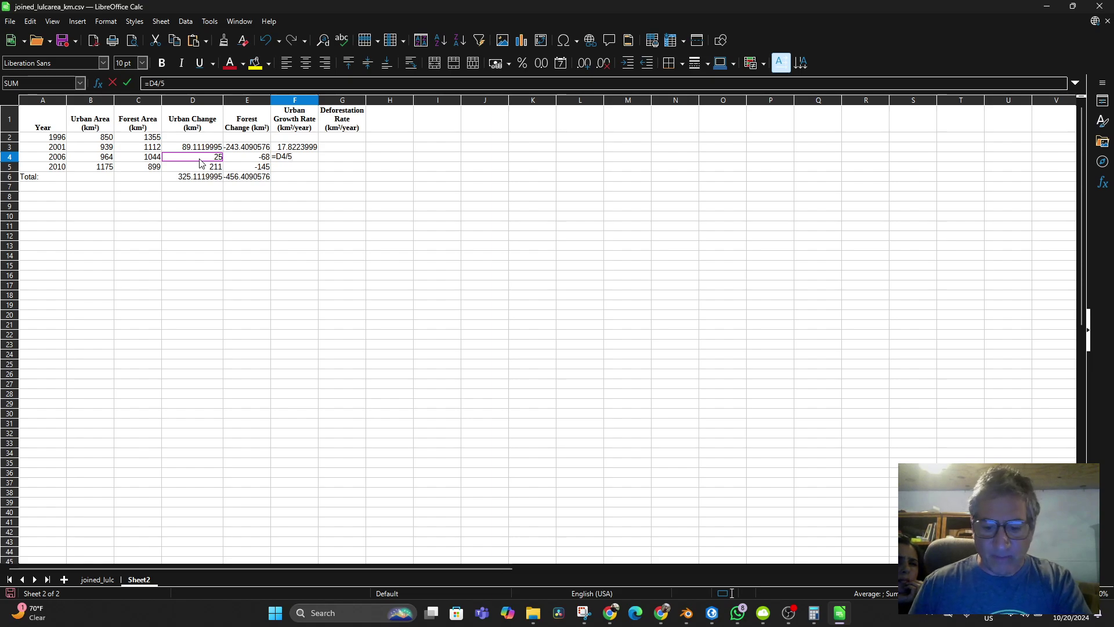
key(Return)
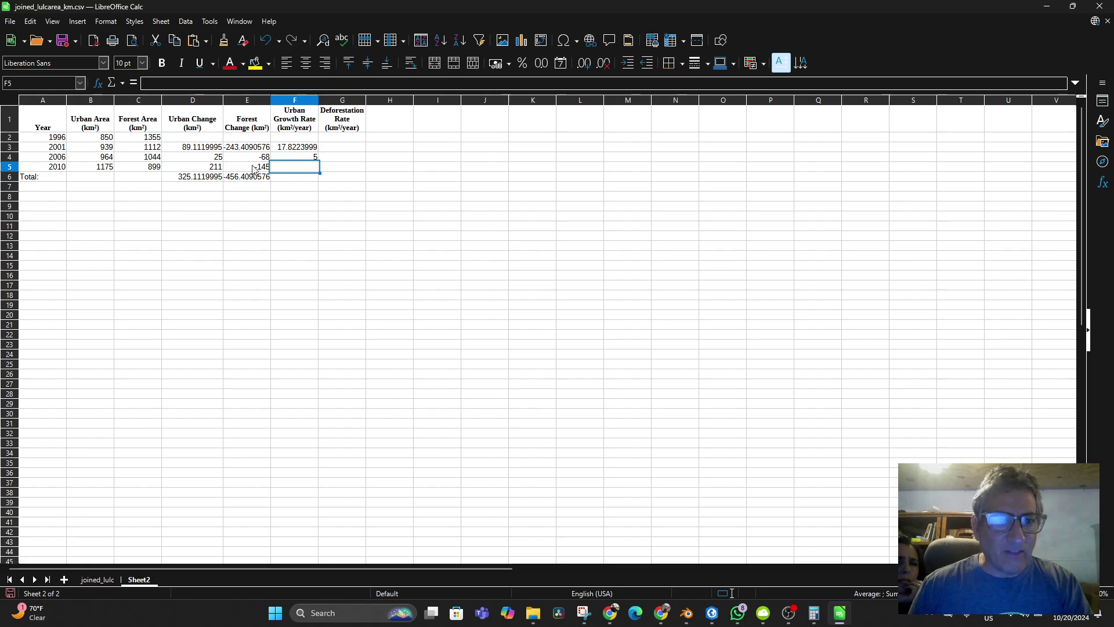
Enter the formula =D5/4 in cell F5 for the 2010 urban growth rate
click(204, 170)
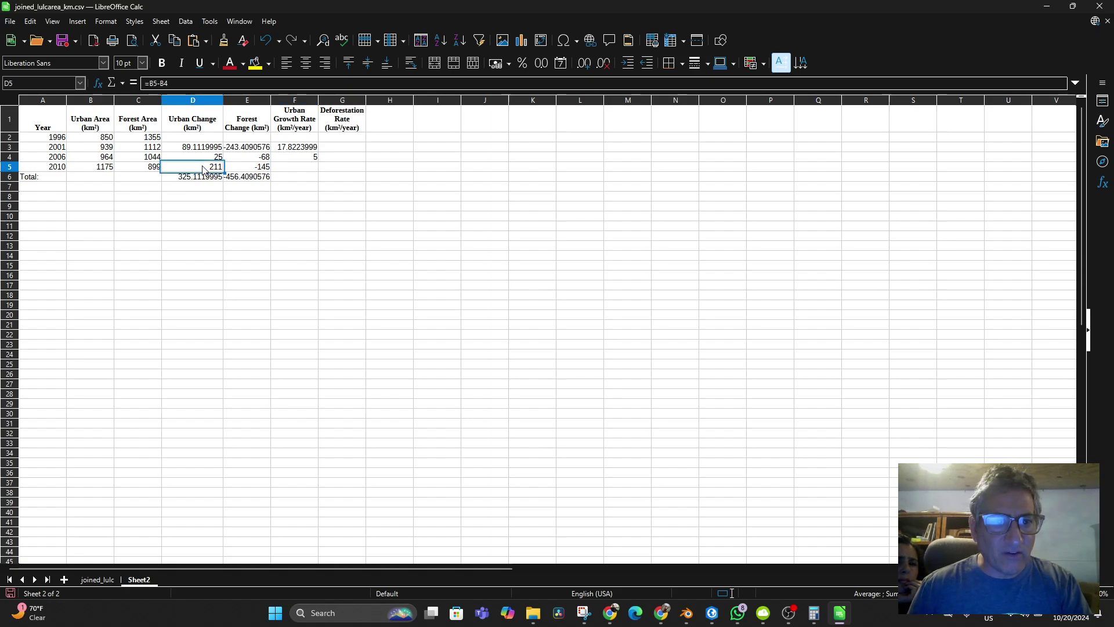
click(280, 171)
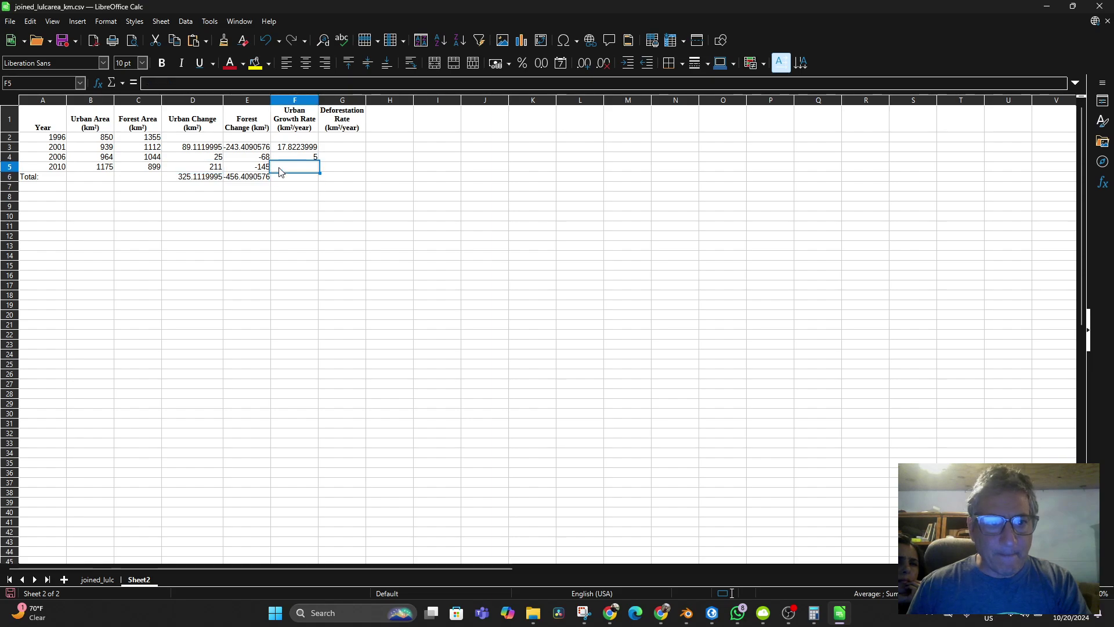
text(=)
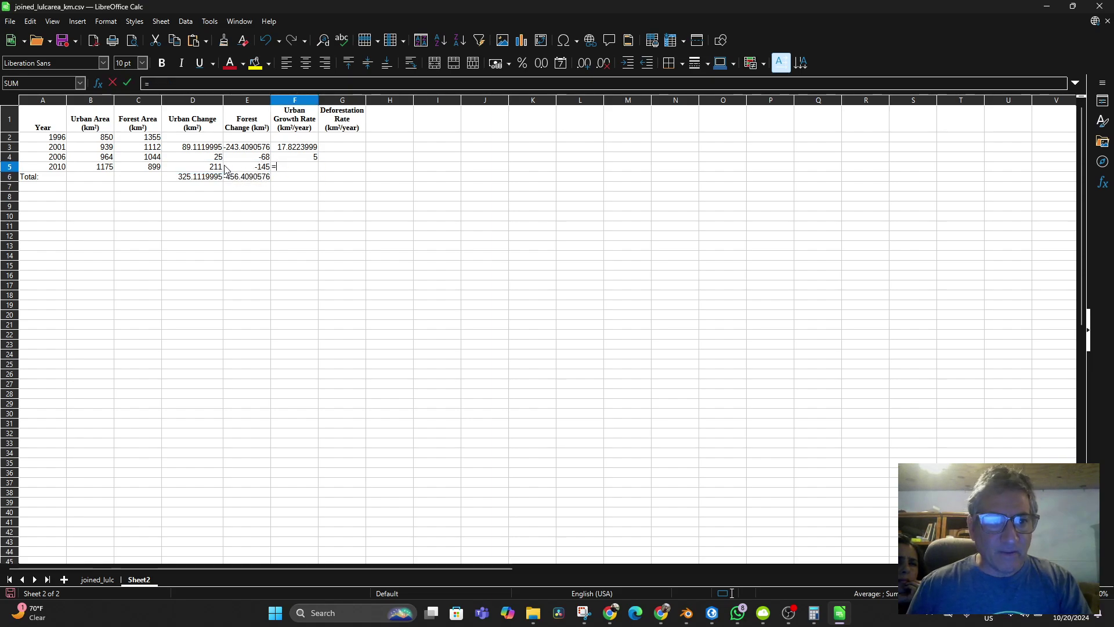
click(201, 168)
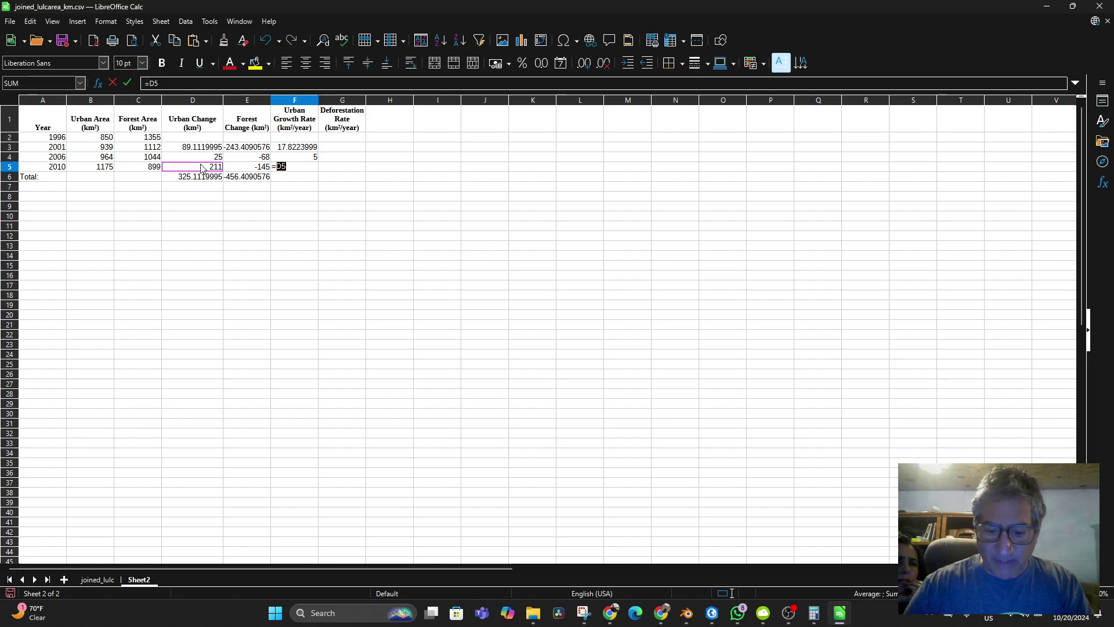
text(/)
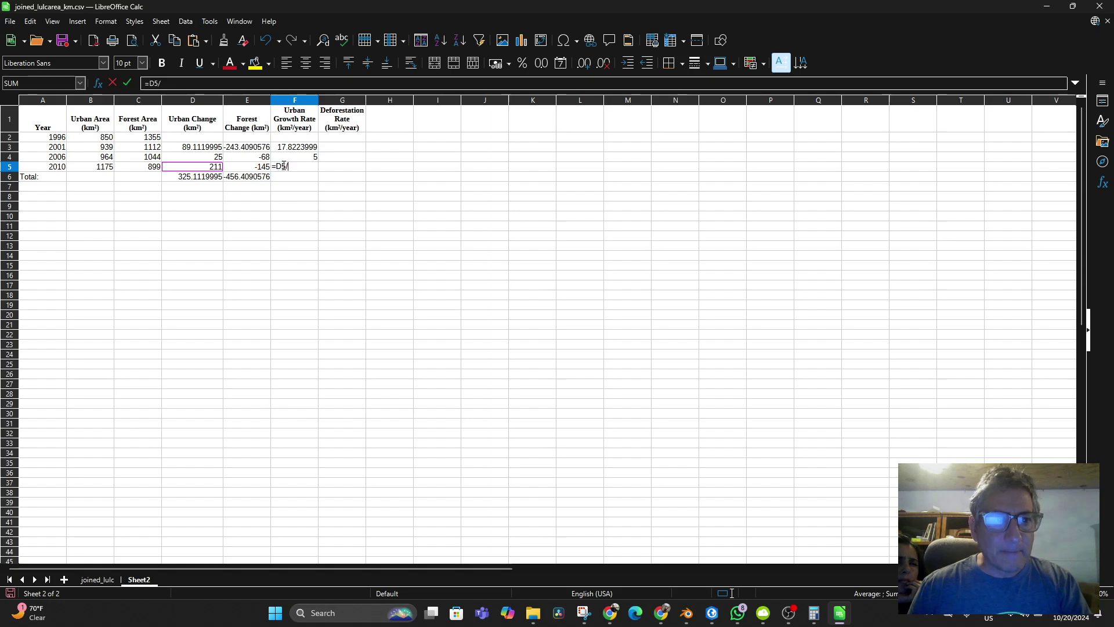
text(4)
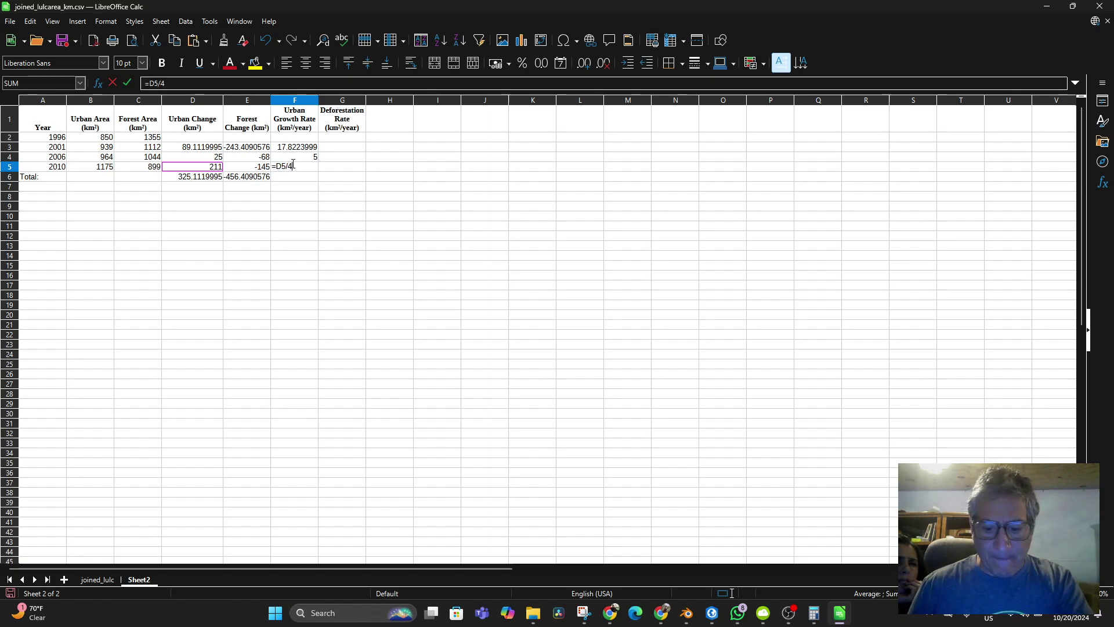
key(Return)
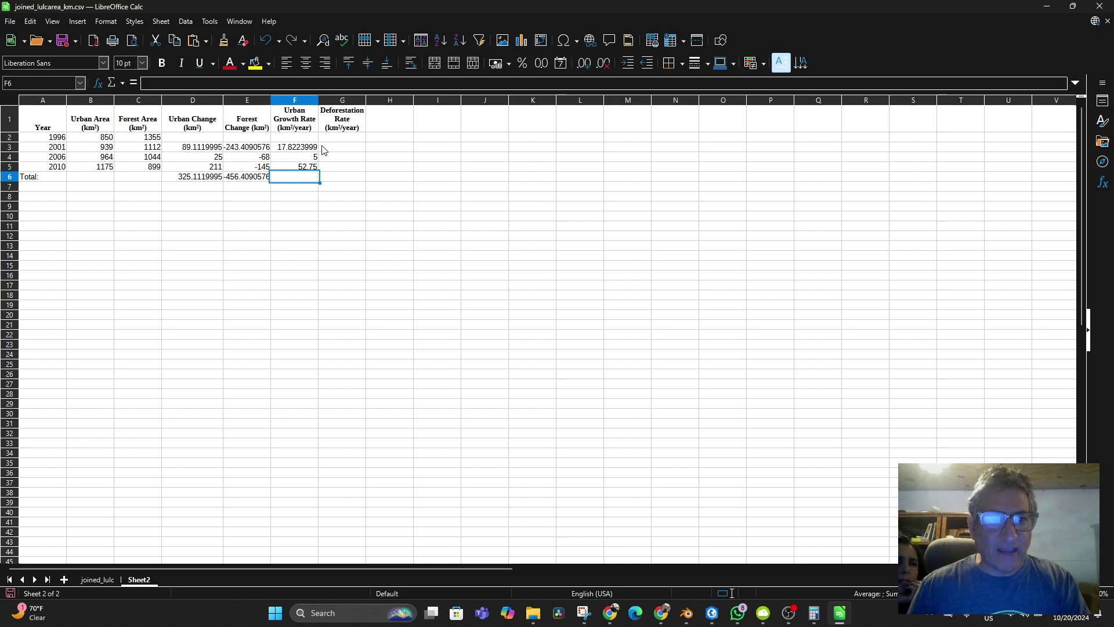
Fill the urban growth rate formulas in F3, F4 and F5 across into the Deforestation Rate column, cells G3 to G5
click(316, 159)
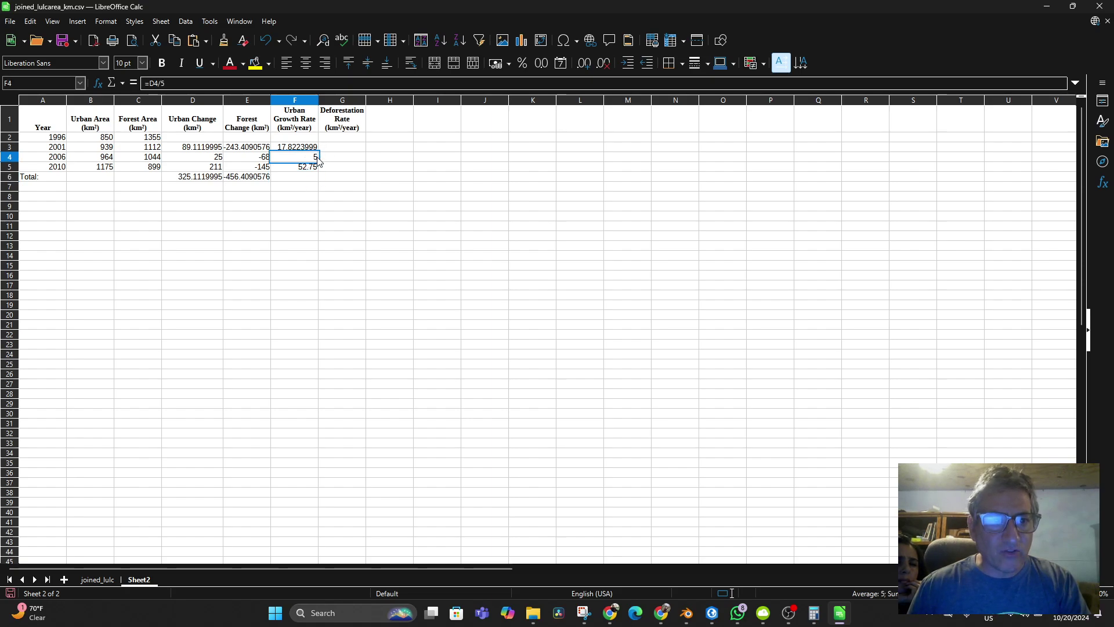
click(313, 149)
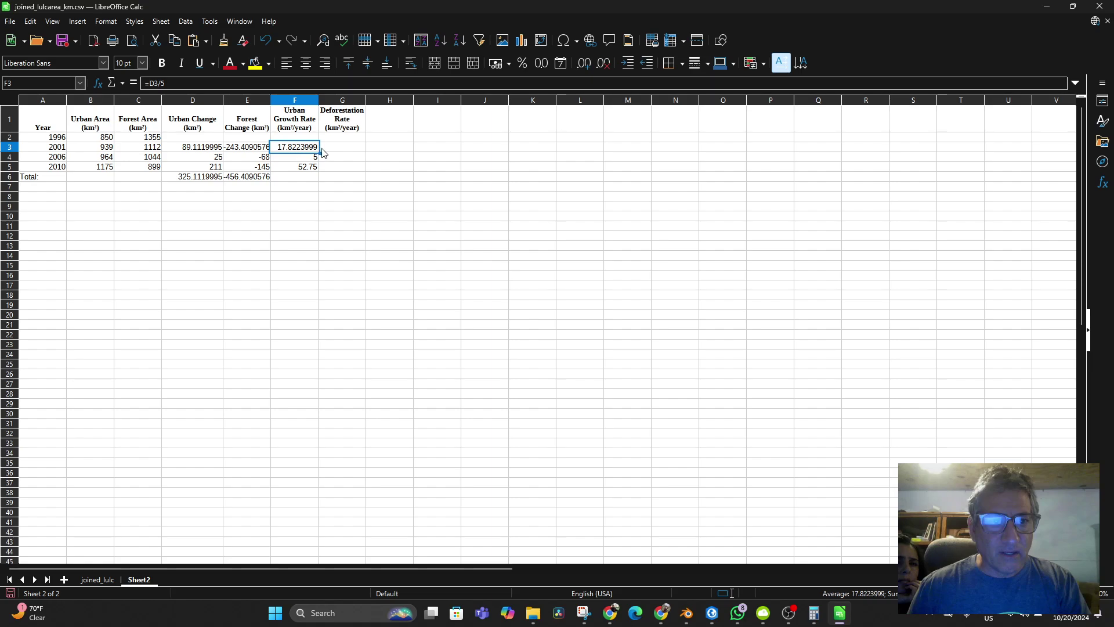
drag(345, 148, 345, 148)
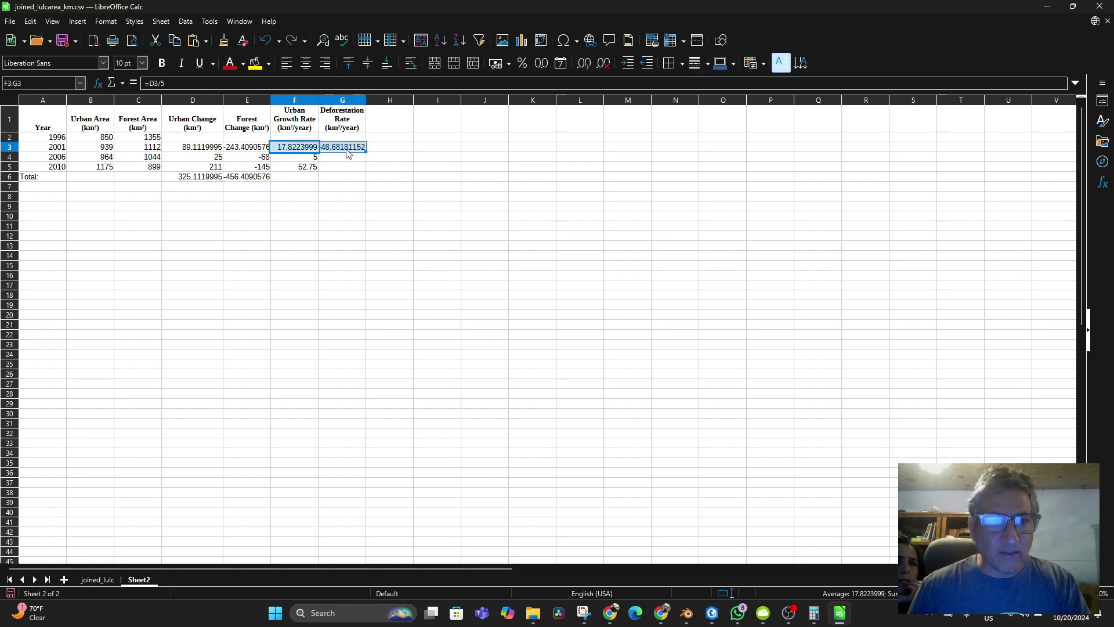
click(313, 160)
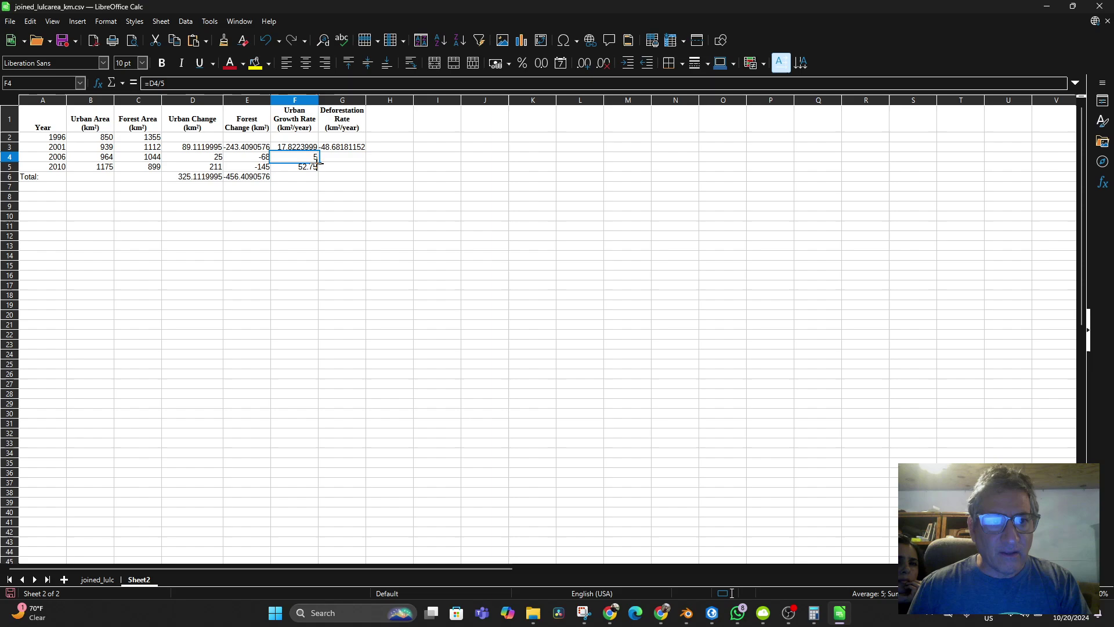
drag(319, 163, 354, 168)
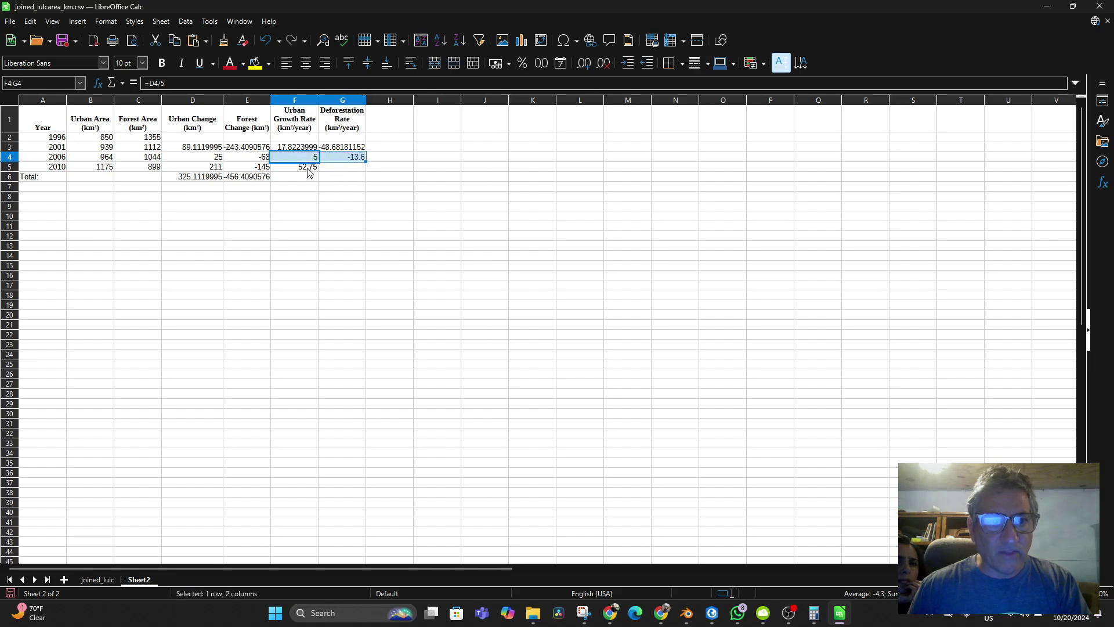
click(312, 168)
drag(319, 172, 354, 172)
click(352, 188)
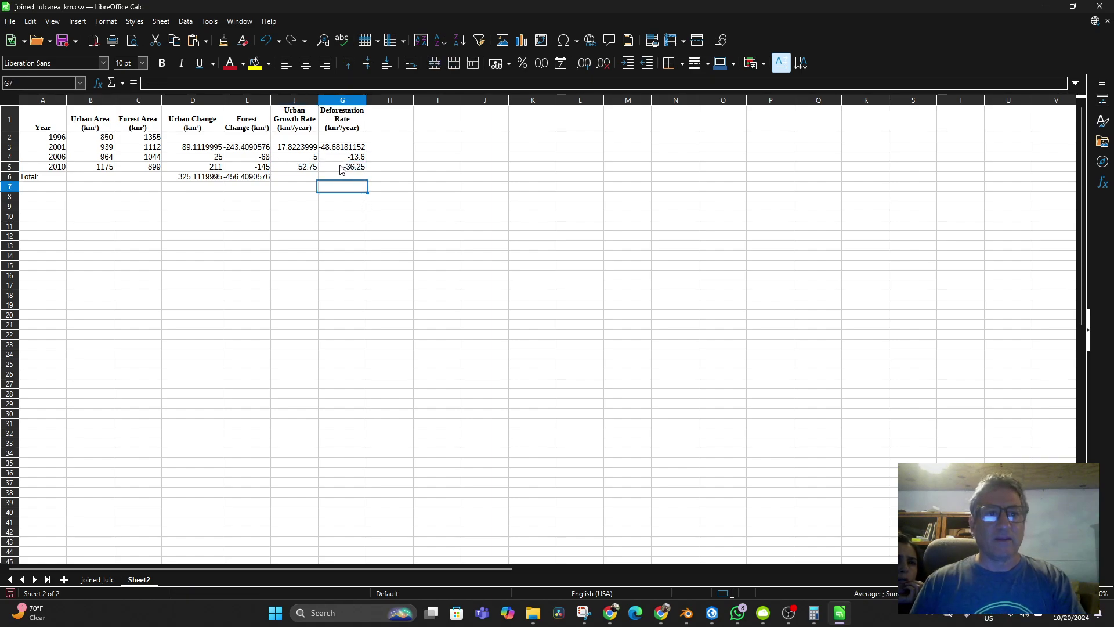
key(Up)
key(Up)
double_click(339, 167)
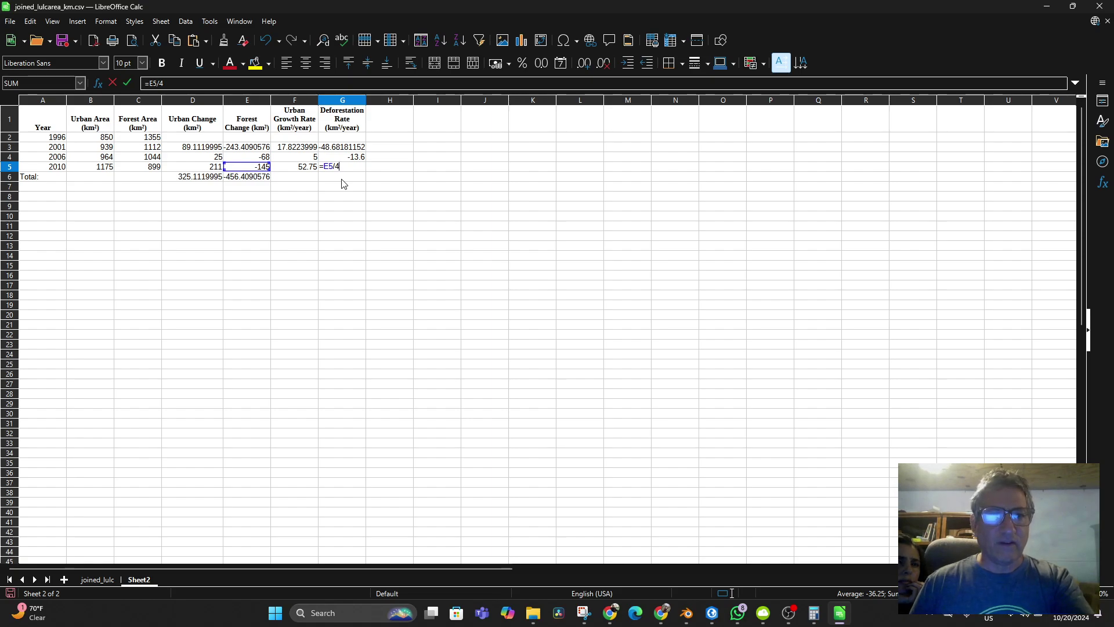
click(341, 157)
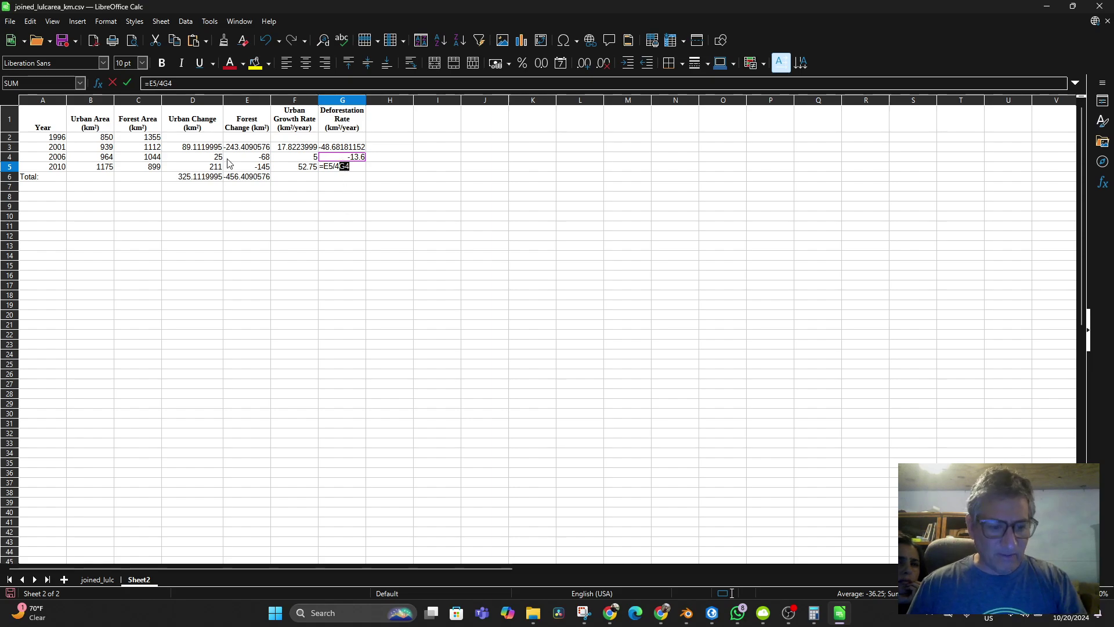
click(328, 185)
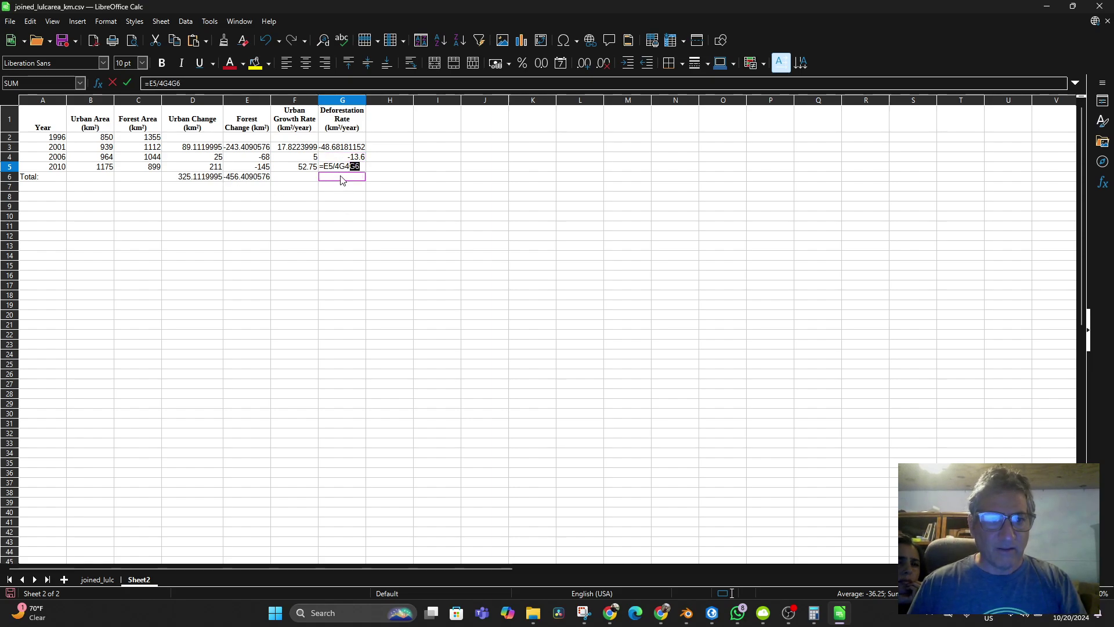
text(z)
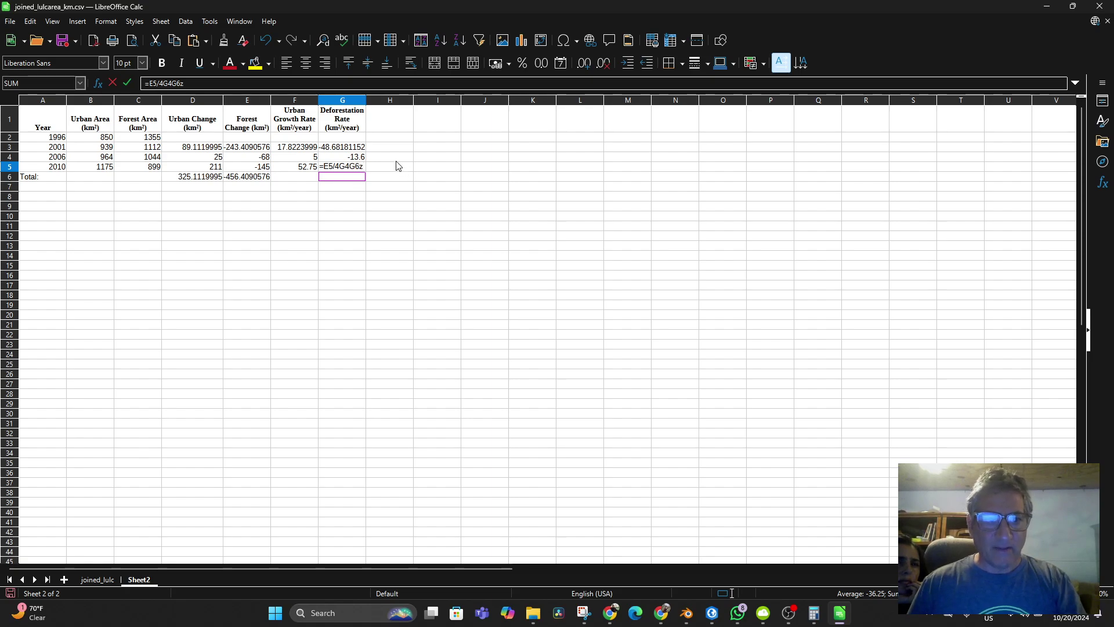
key(BackSpace)
key(BackSpace)
key(BackSpace)
key(BackSpace)
key(BackSpace)
key(BackSpace)
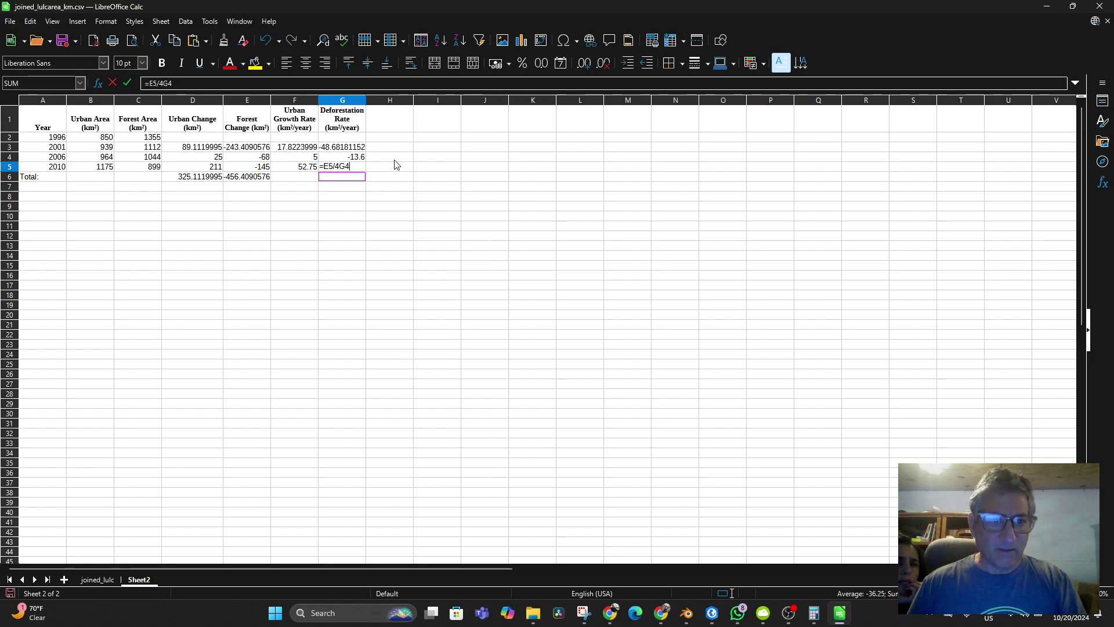
key(Left)
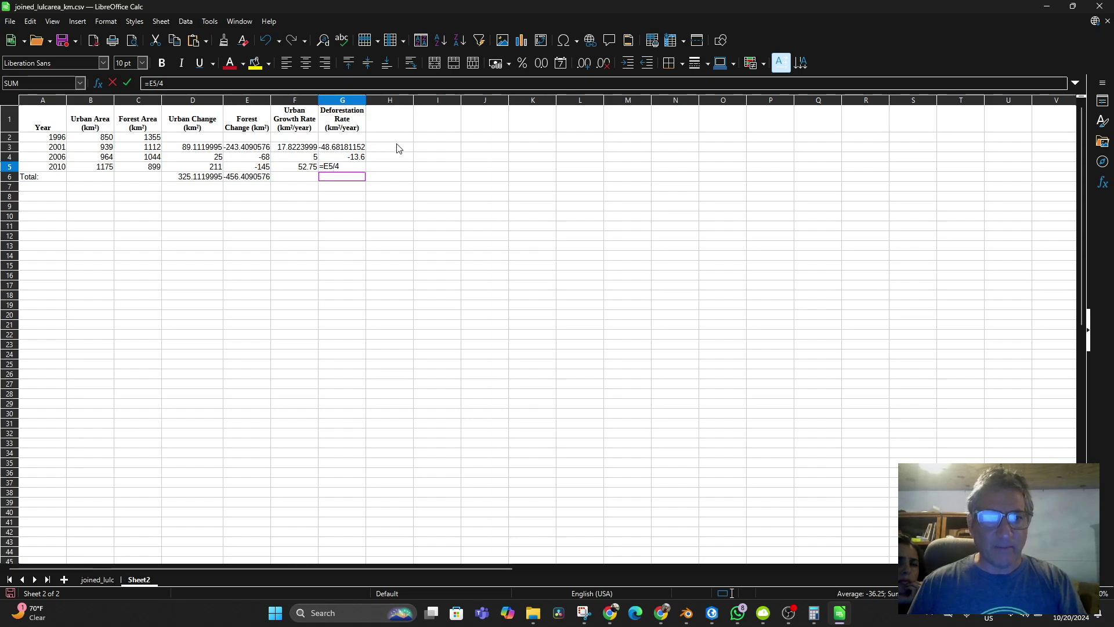
text(,)
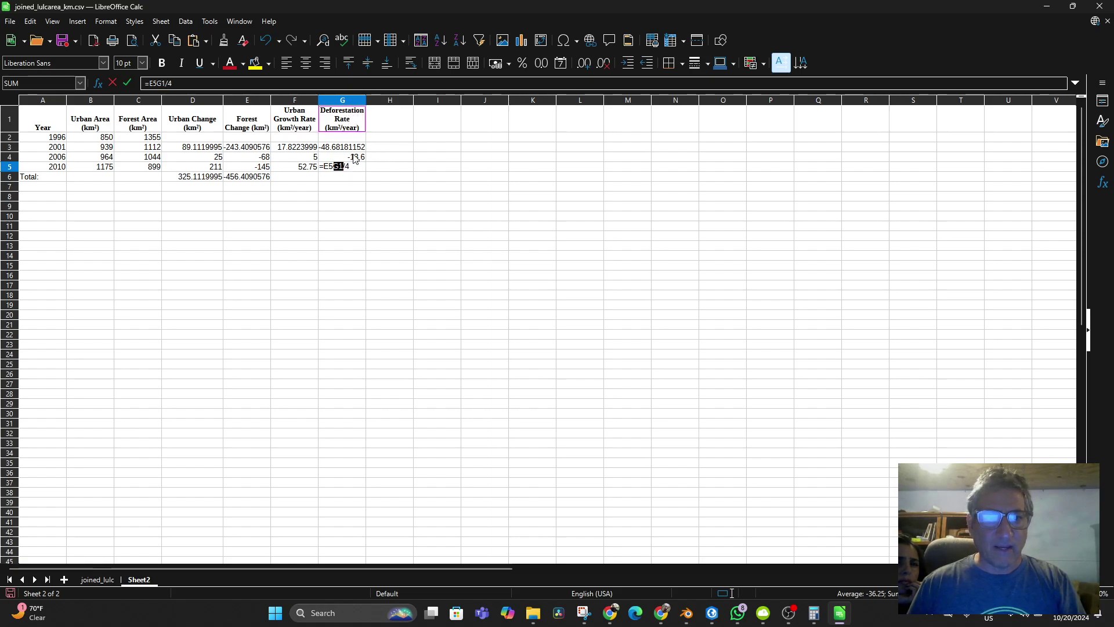
click(355, 157)
key(BackSpace)
key(BackSpace)
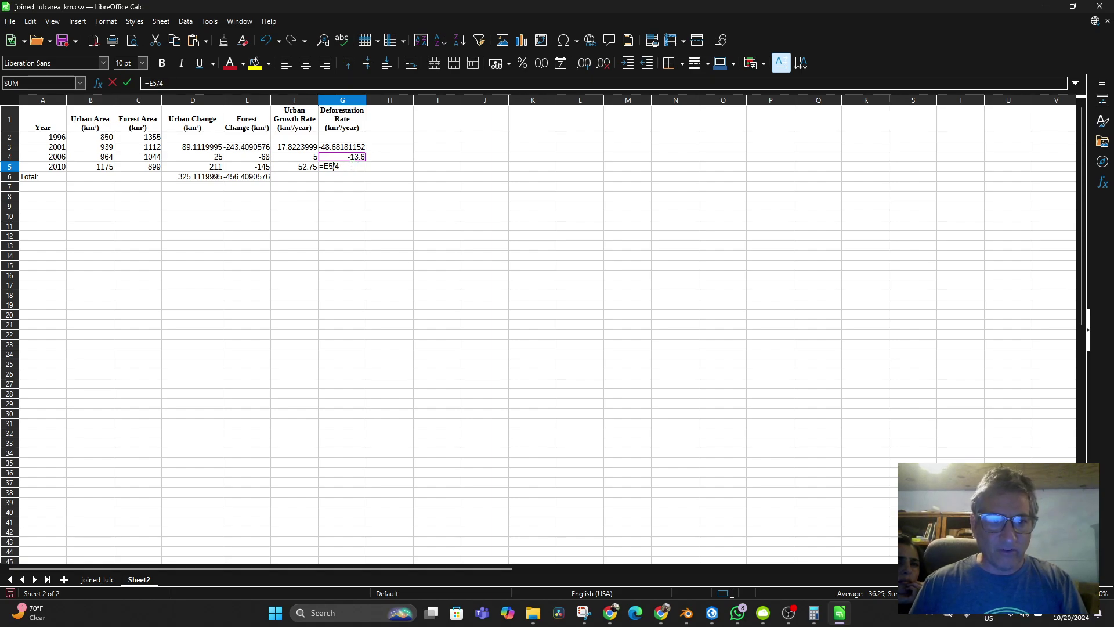
key(Return)
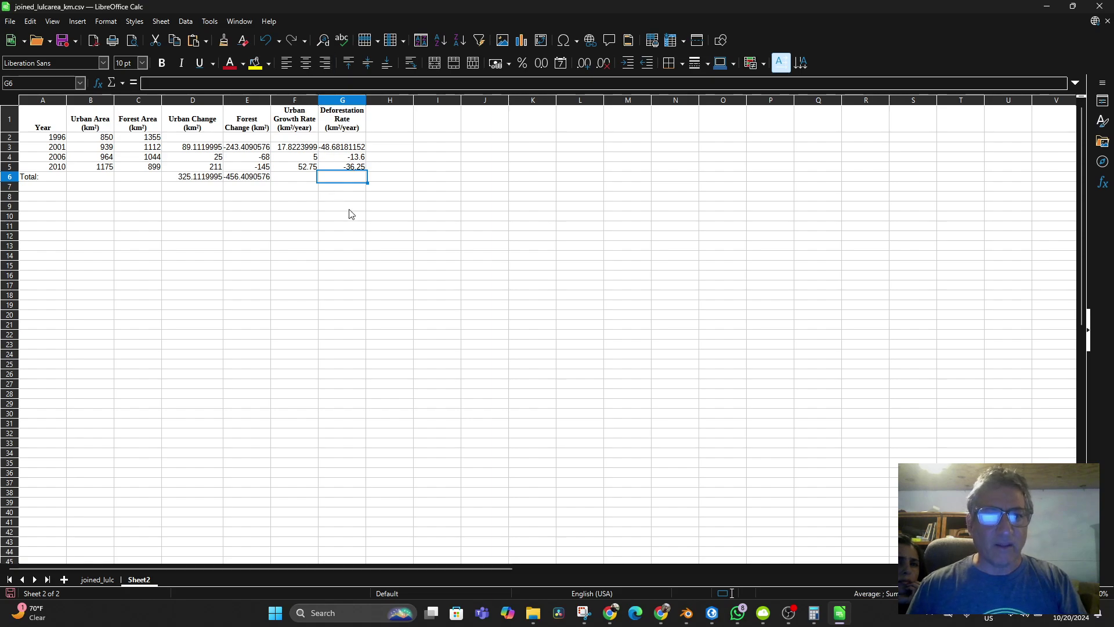
Check the deforestation rate formulas in cells G4, G3 and G5 for the correct forest change references and year divisors
double_click(357, 157)
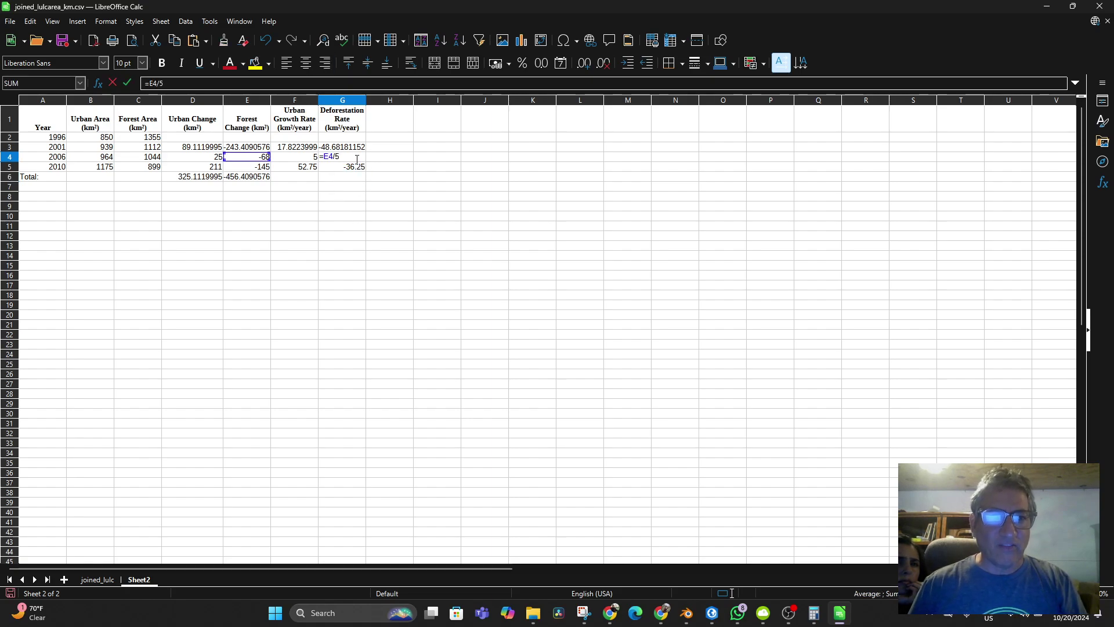
key(Return)
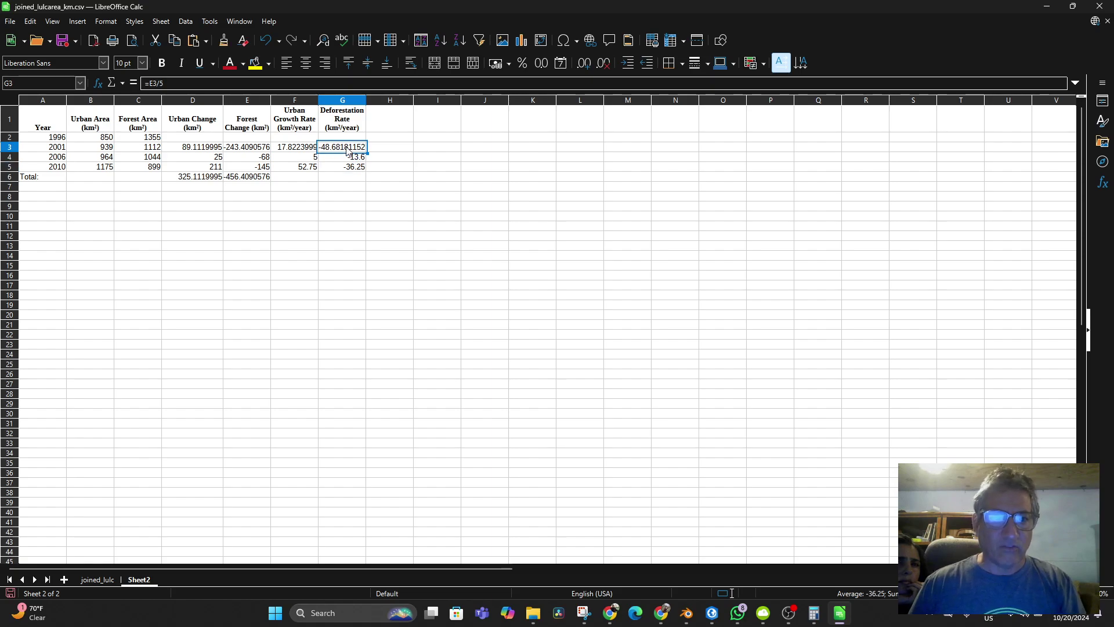
double_click(347, 147)
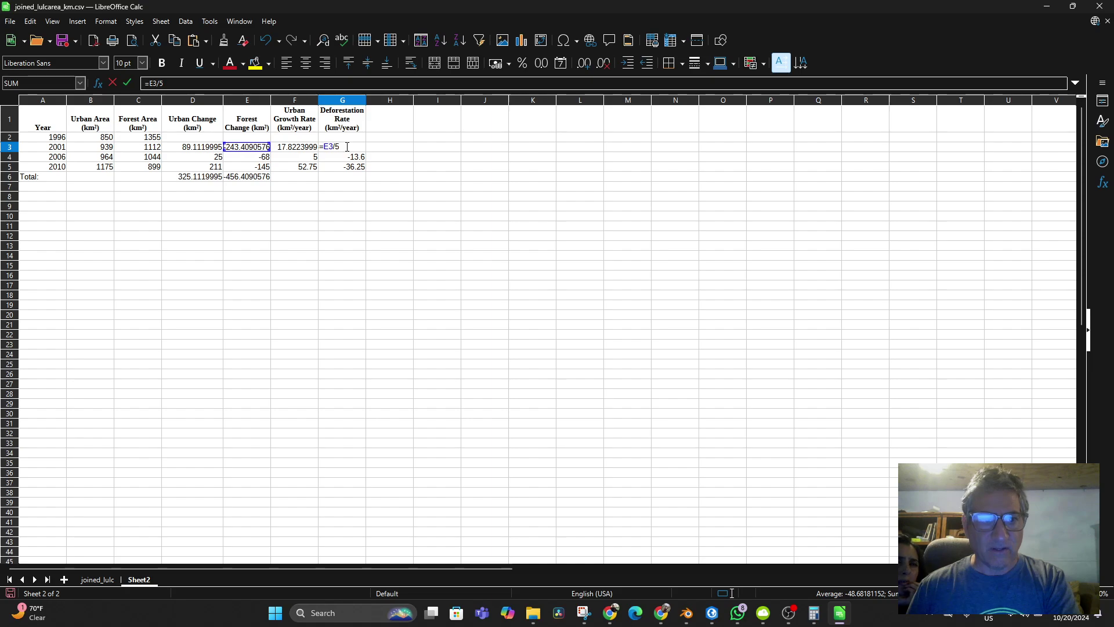
key(Return)
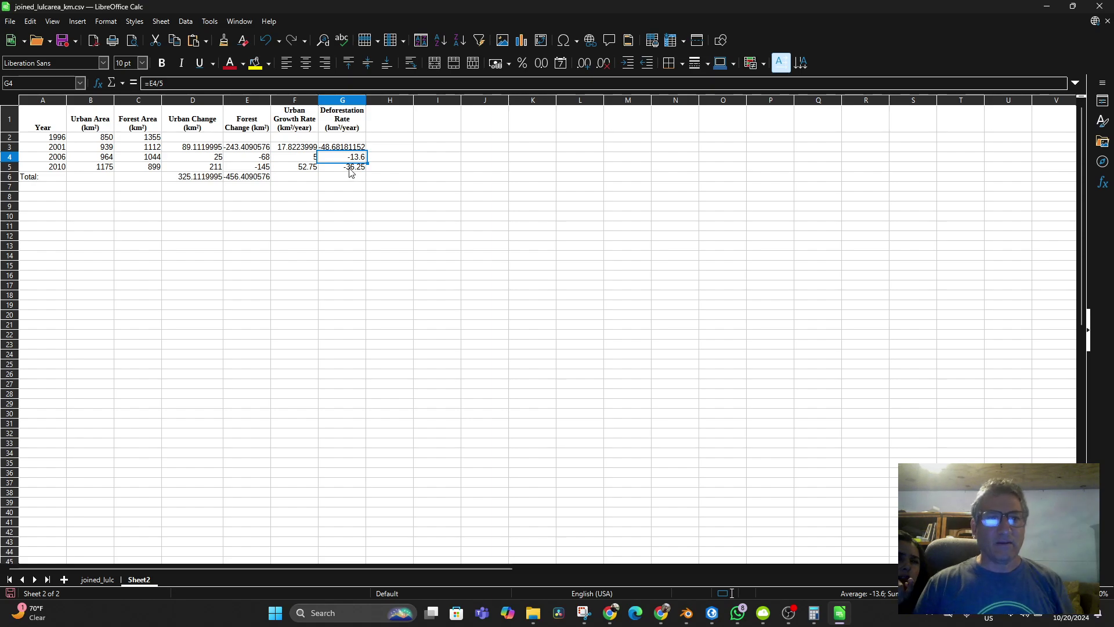
click(350, 168)
text(=E5/4)
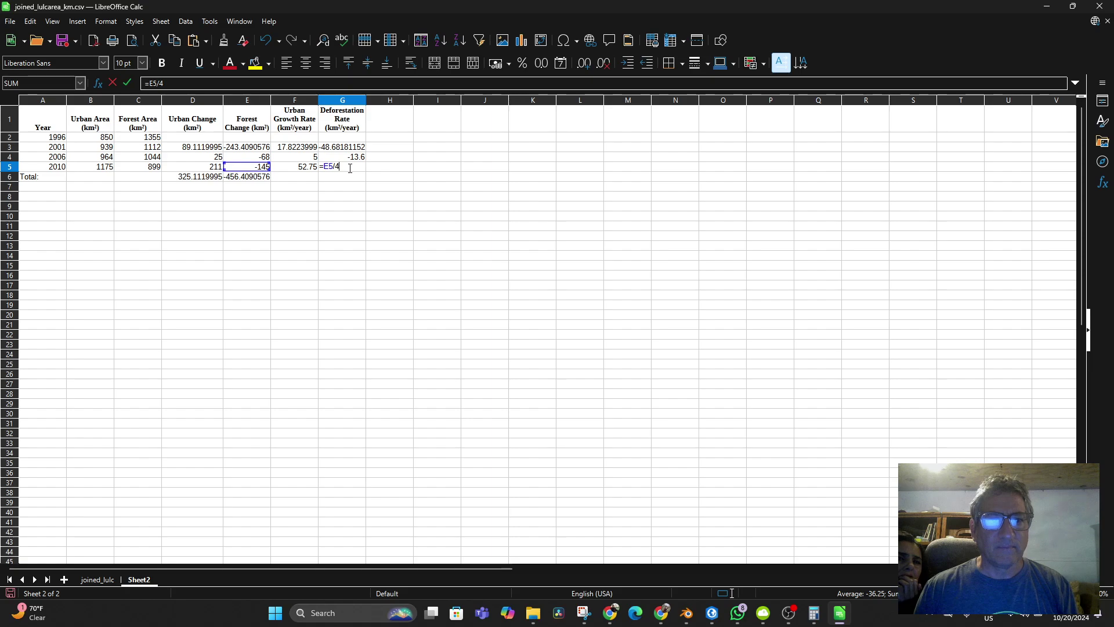
key(Return)
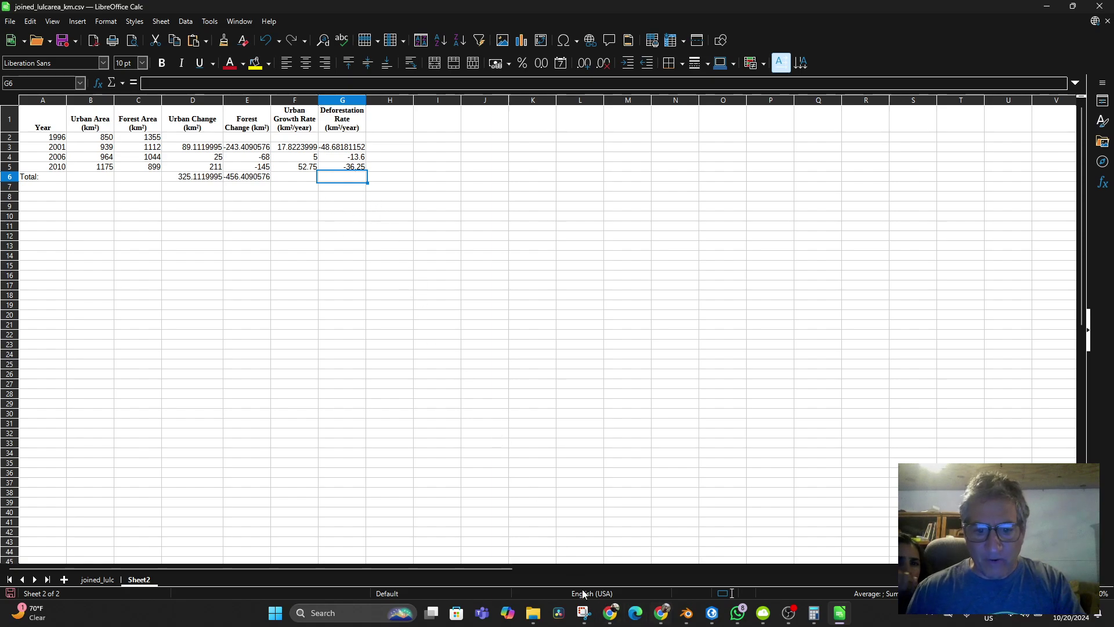
Switch to the ChatGPT conversation in Chrome to check the average rates formula, and return to the LibreOffice Calc spreadsheet
click(662, 613)
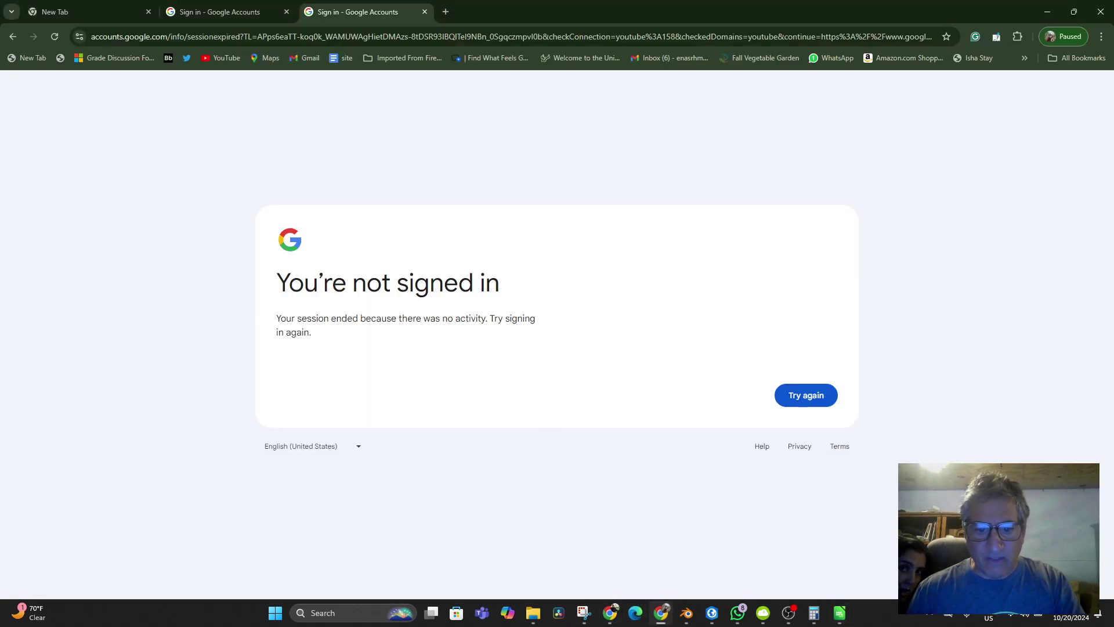
click(610, 612)
click(532, 554)
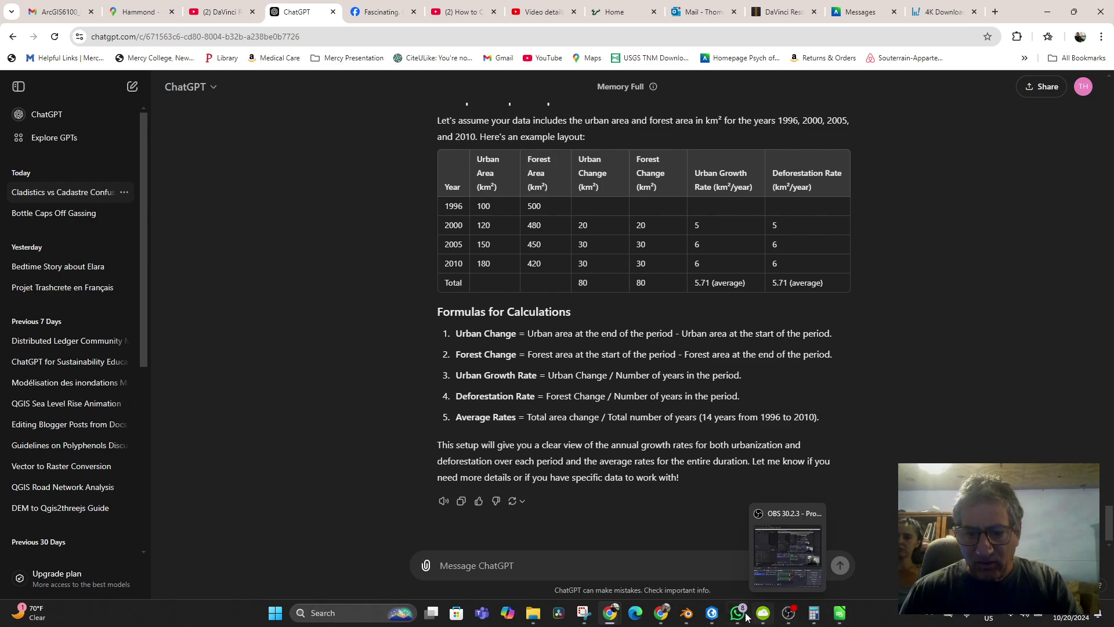
click(840, 613)
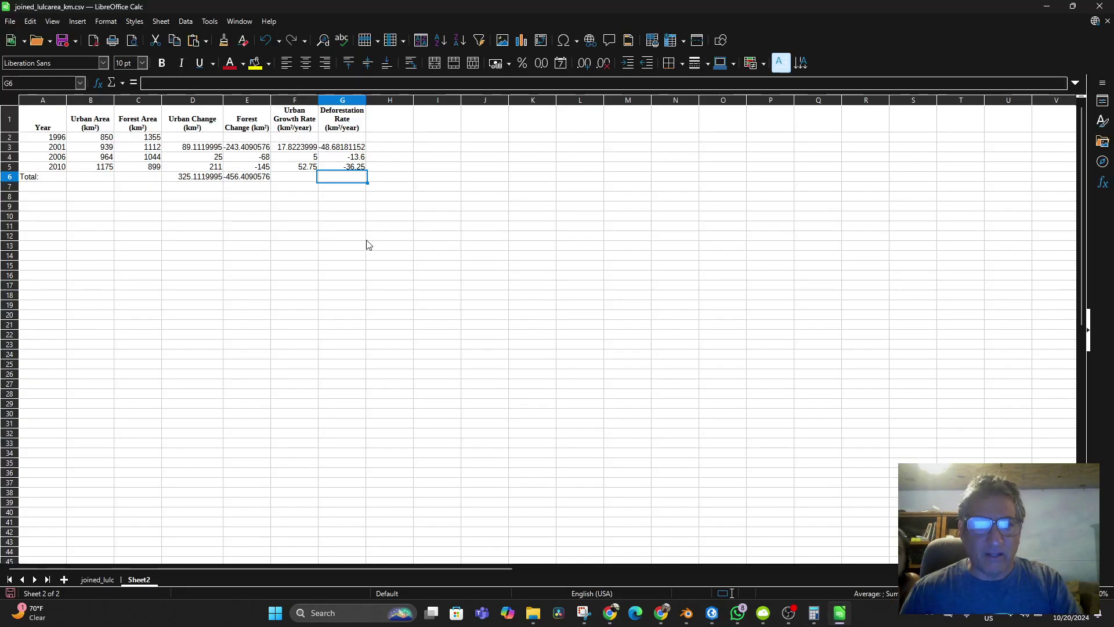
Enter the formula =D6/14 in cell F6 for the average urban growth rate over the entire period
click(295, 179)
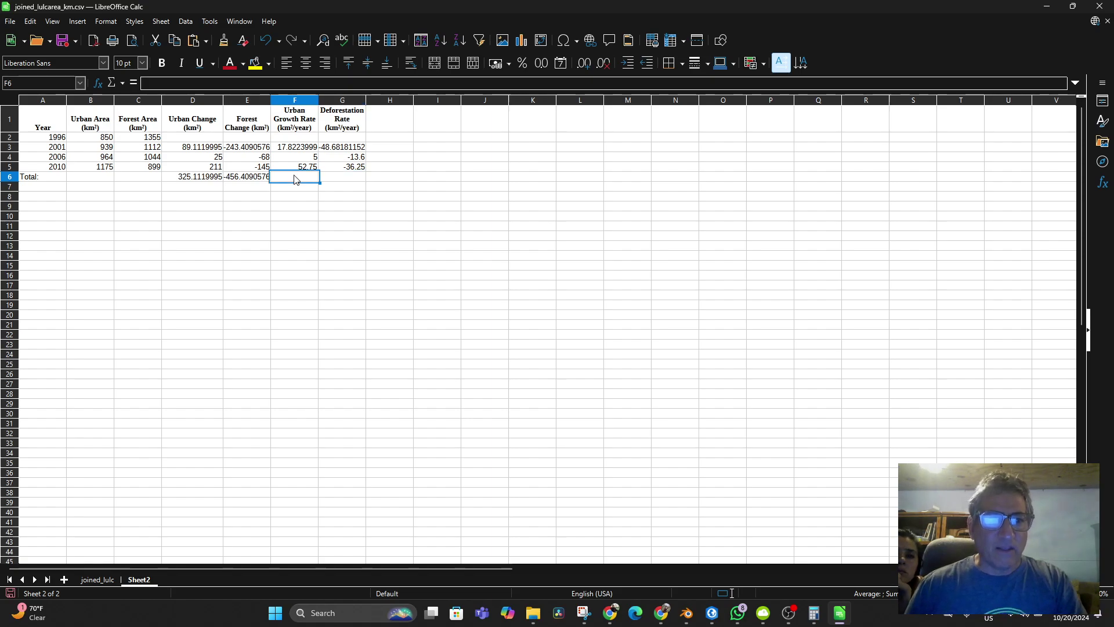
text(=)
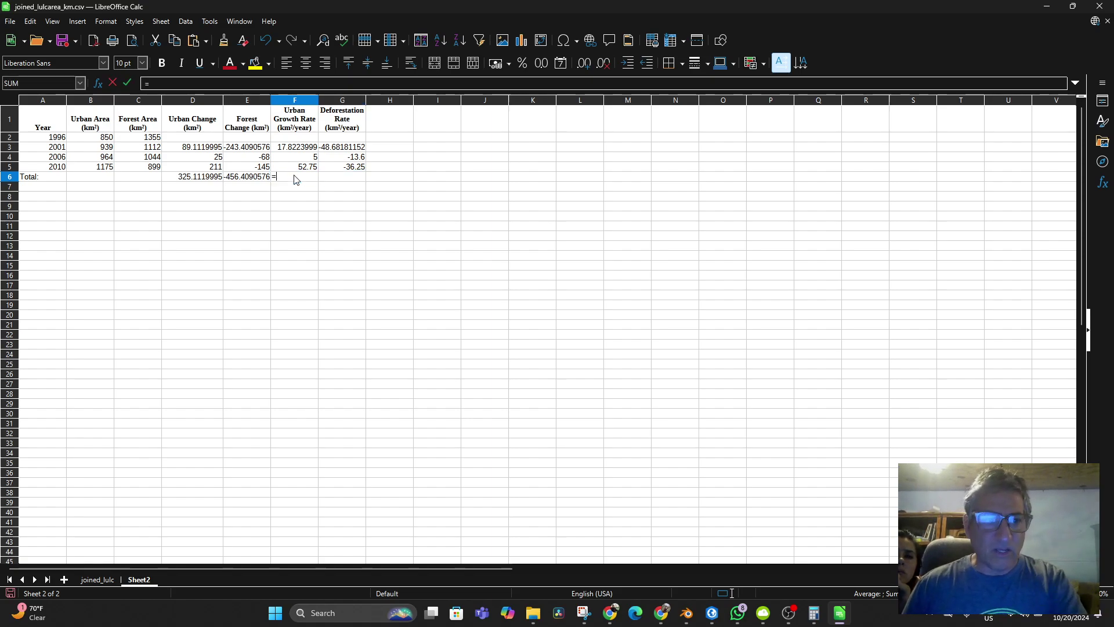
click(194, 180)
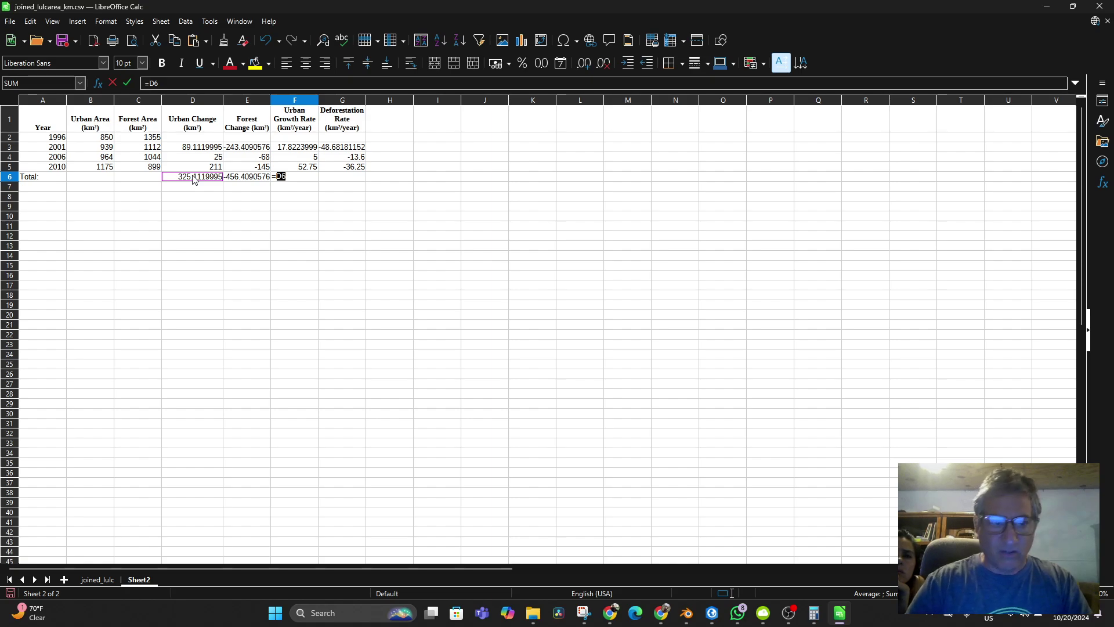
text(/14)
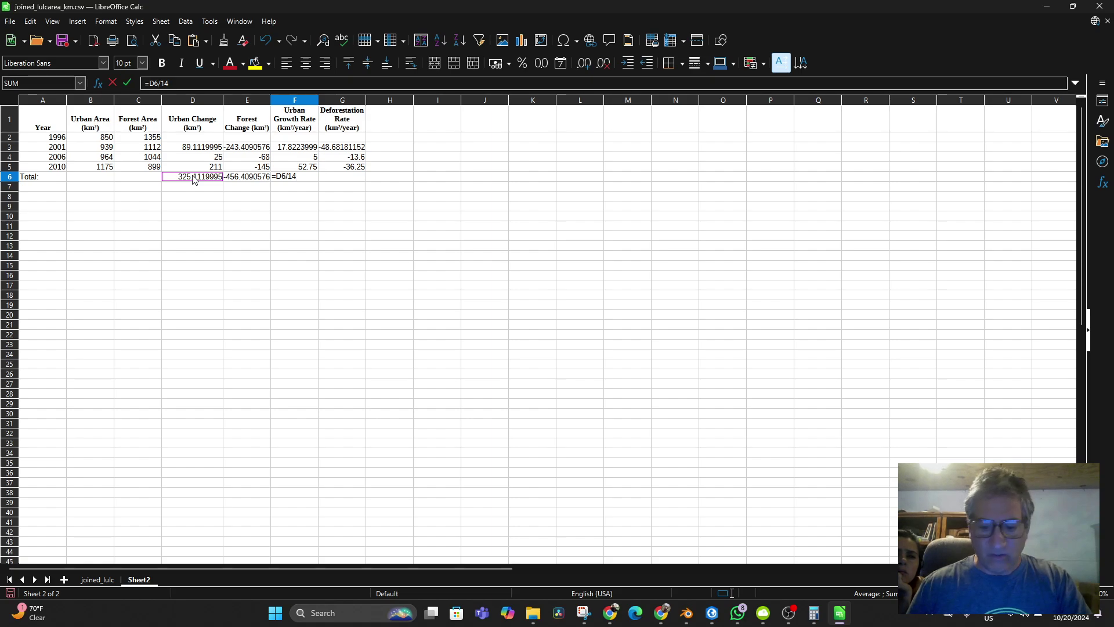
key(Return)
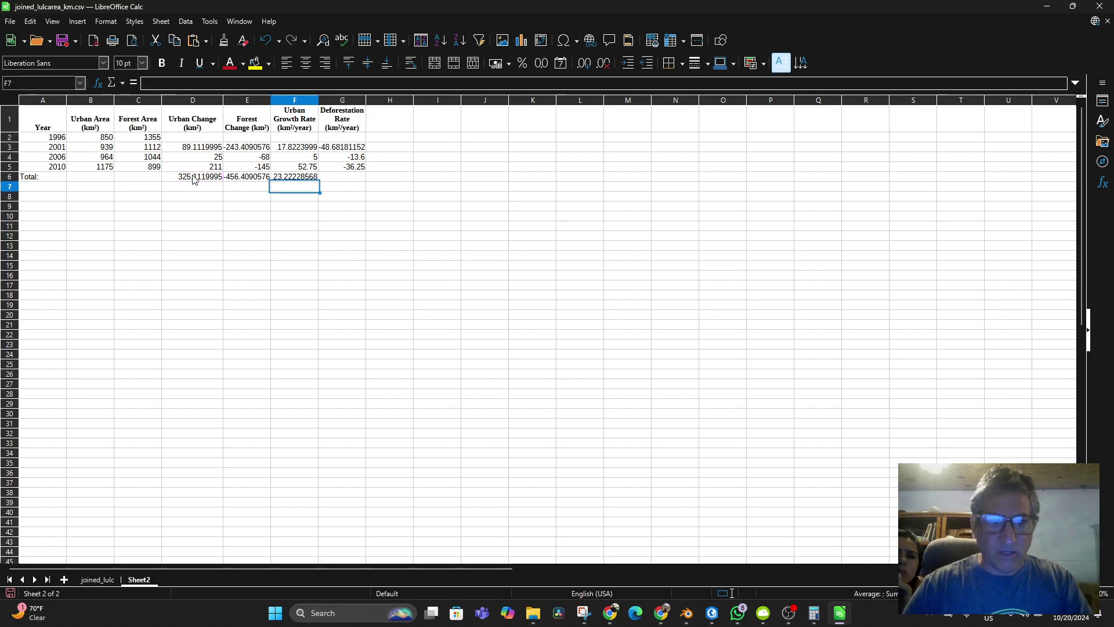
Enter the formula =E6/14 in cell G6 for the average deforestation rate over the entire period
click(333, 180)
text(=)
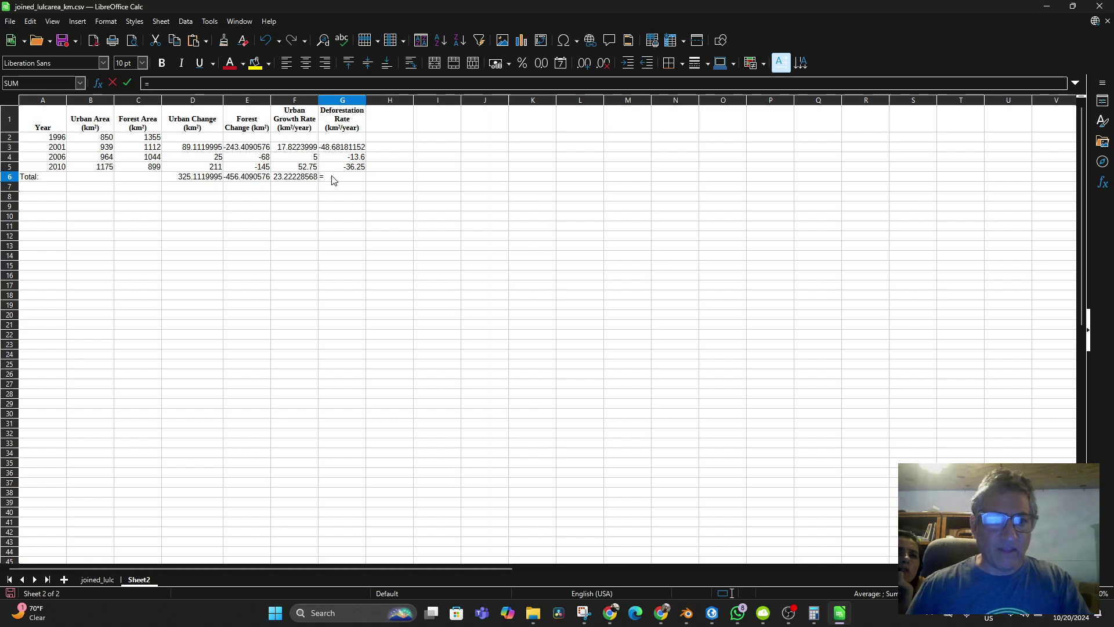
click(240, 178)
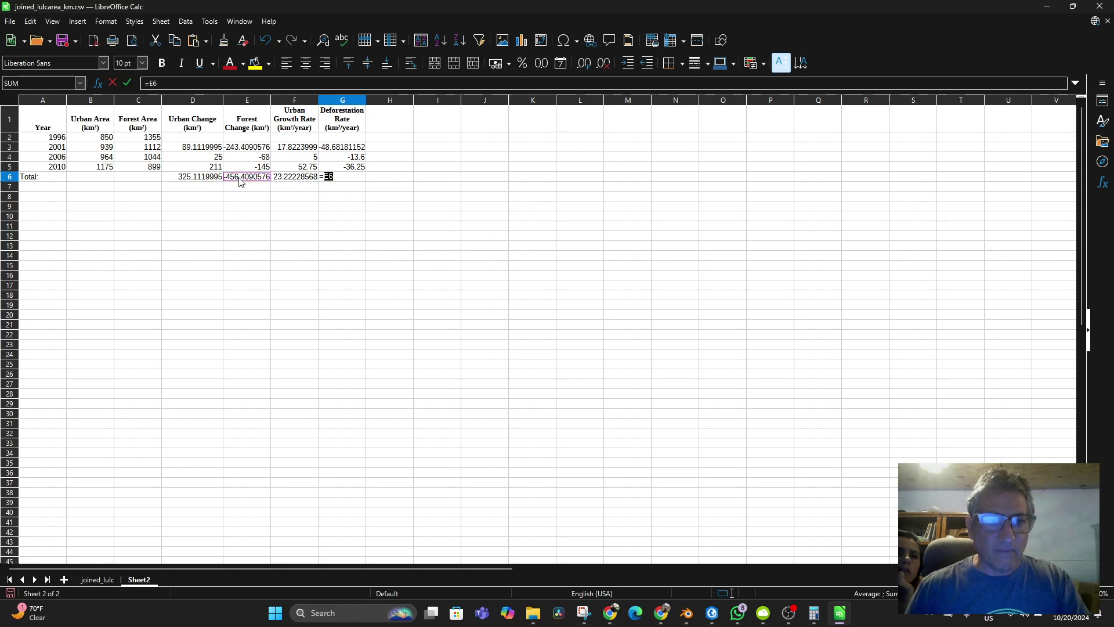
text(/)
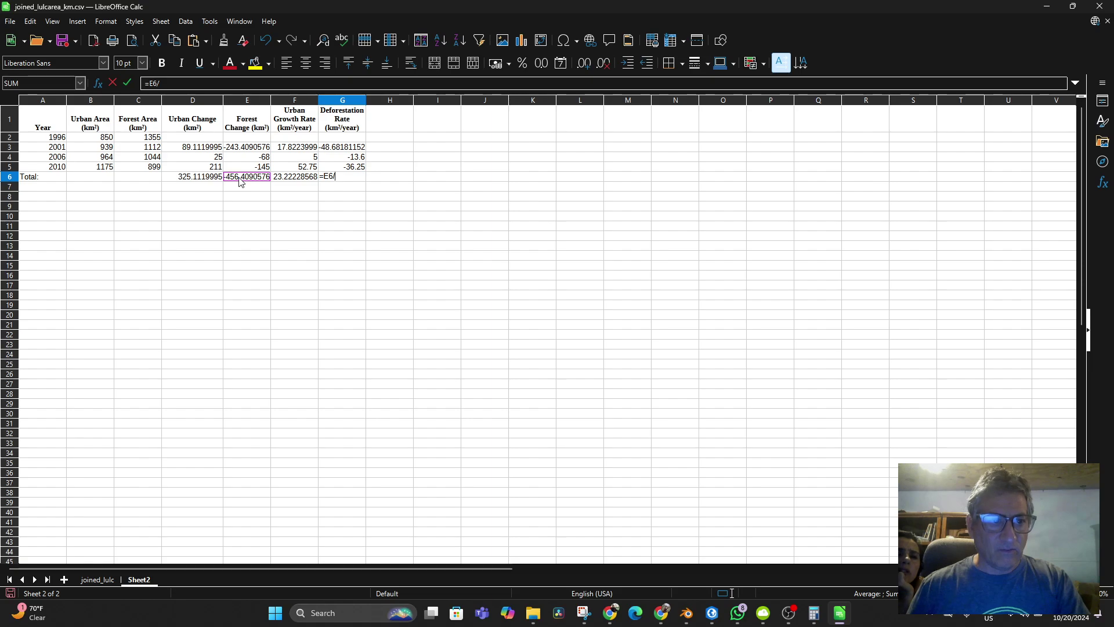
text(14)
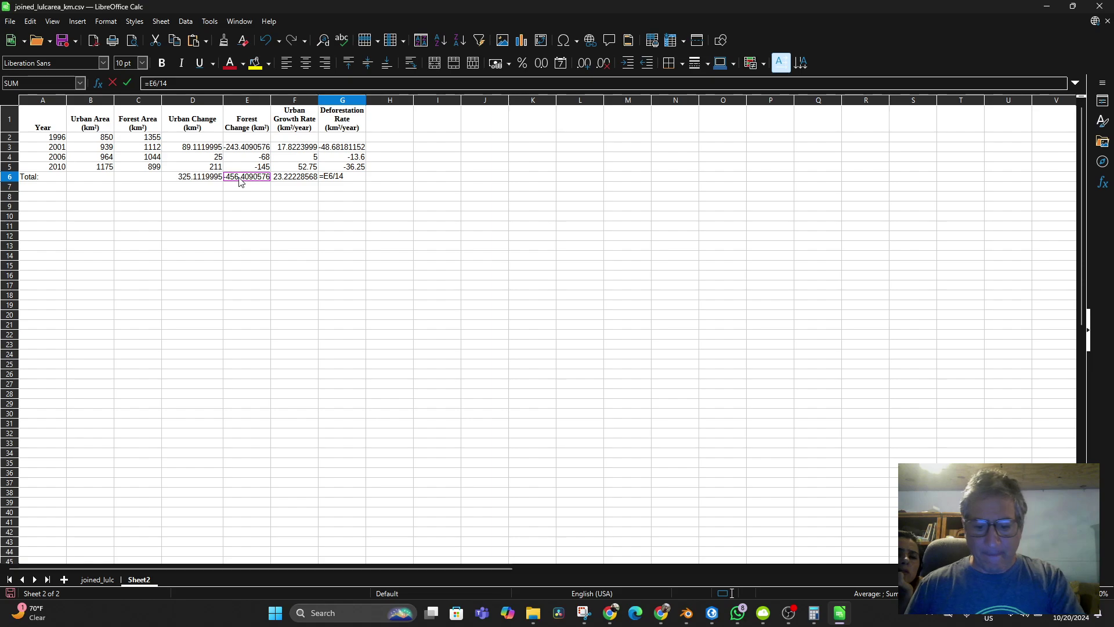
key(Return)
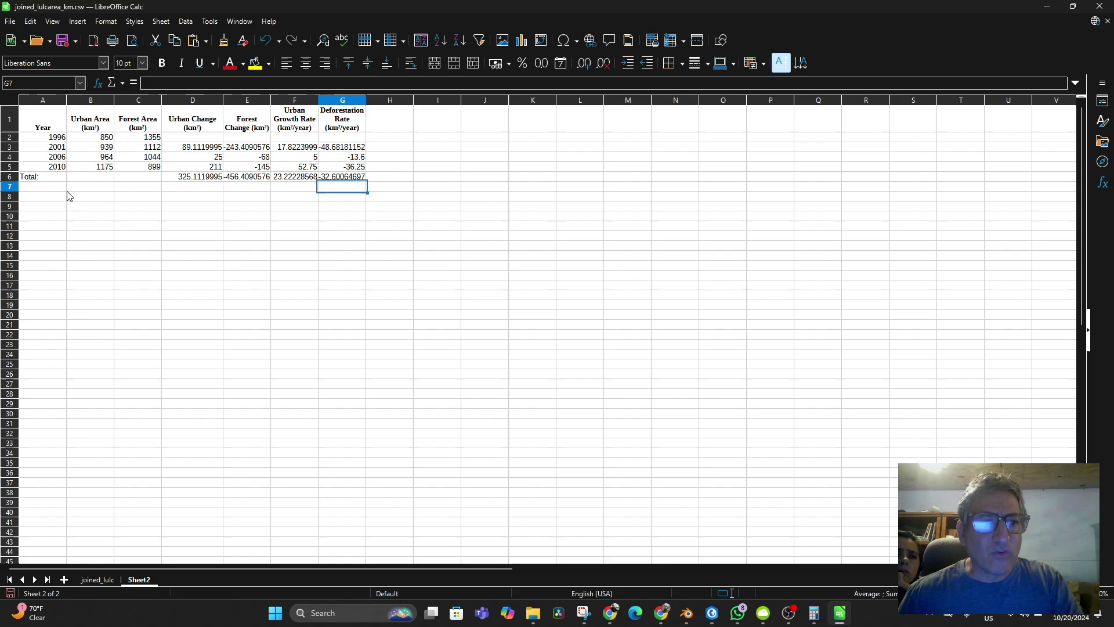
Check how the Total row presents the rates in ChatGPT's example table, and return to the spreadsheet in LibreOffice Calc
click(610, 613)
click(559, 563)
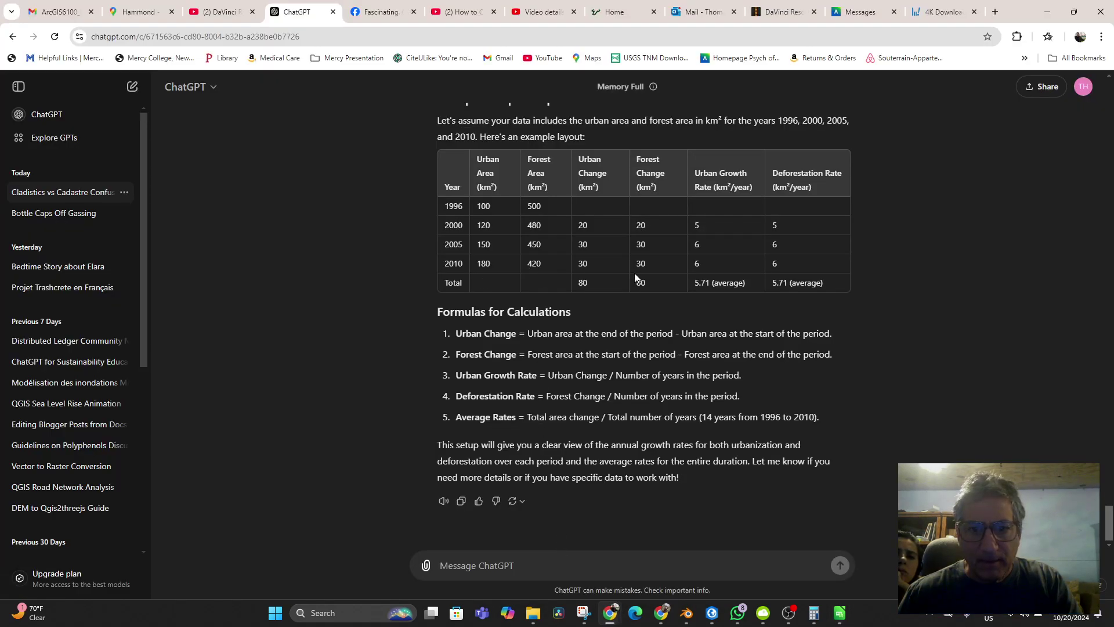
mouse_move(743, 607)
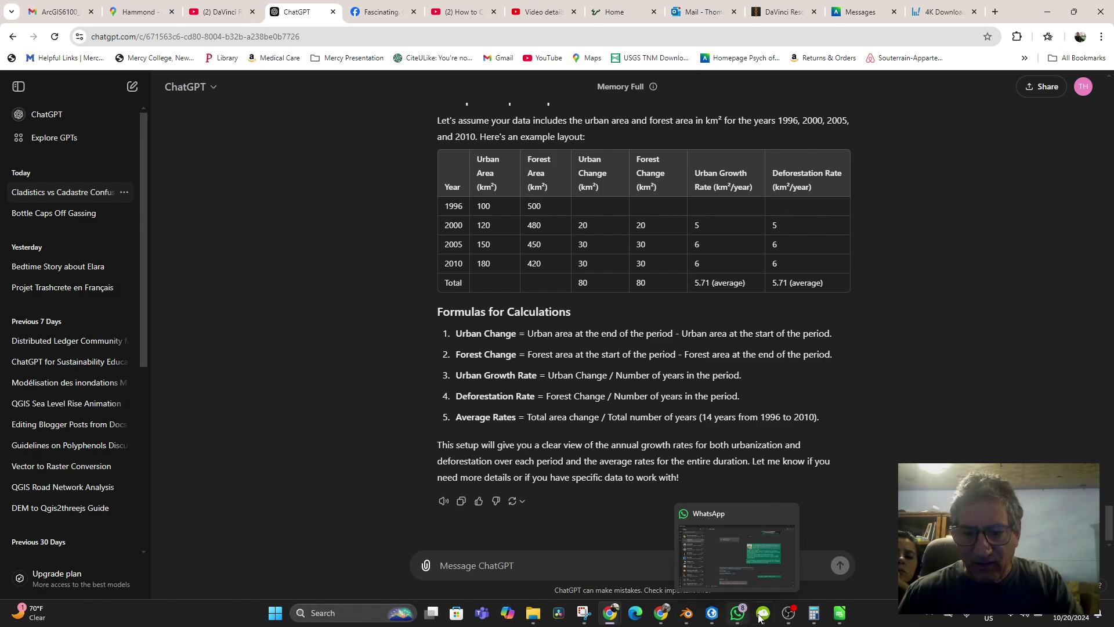
click(839, 612)
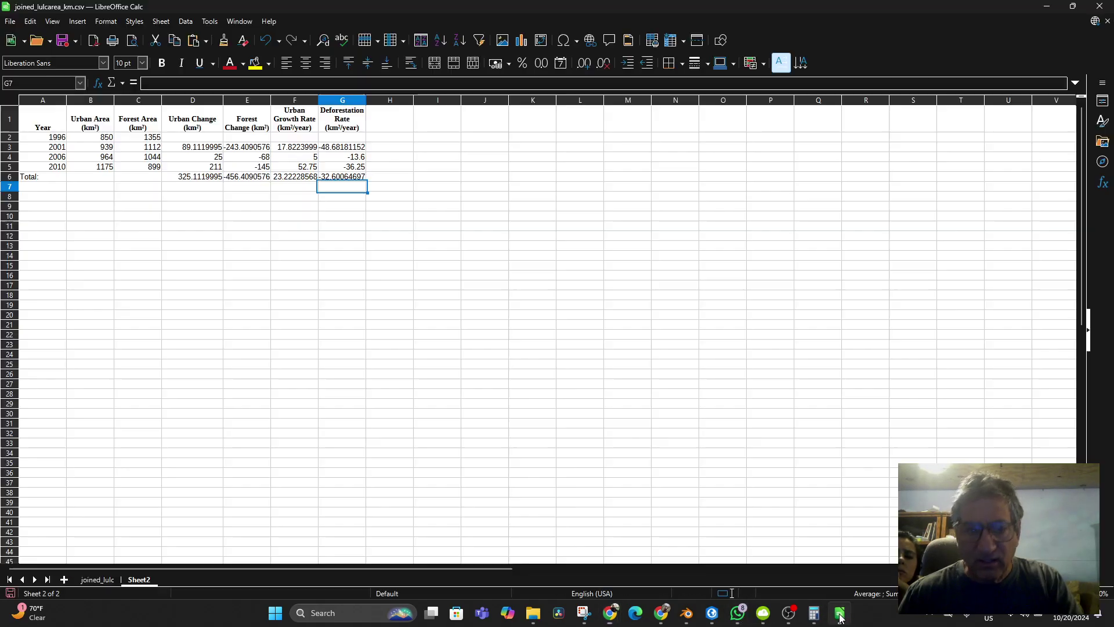
Try to append the text (average) to the formula in cell F6, reject the proposed correction and undo the edit
click(305, 178)
double_click(307, 177)
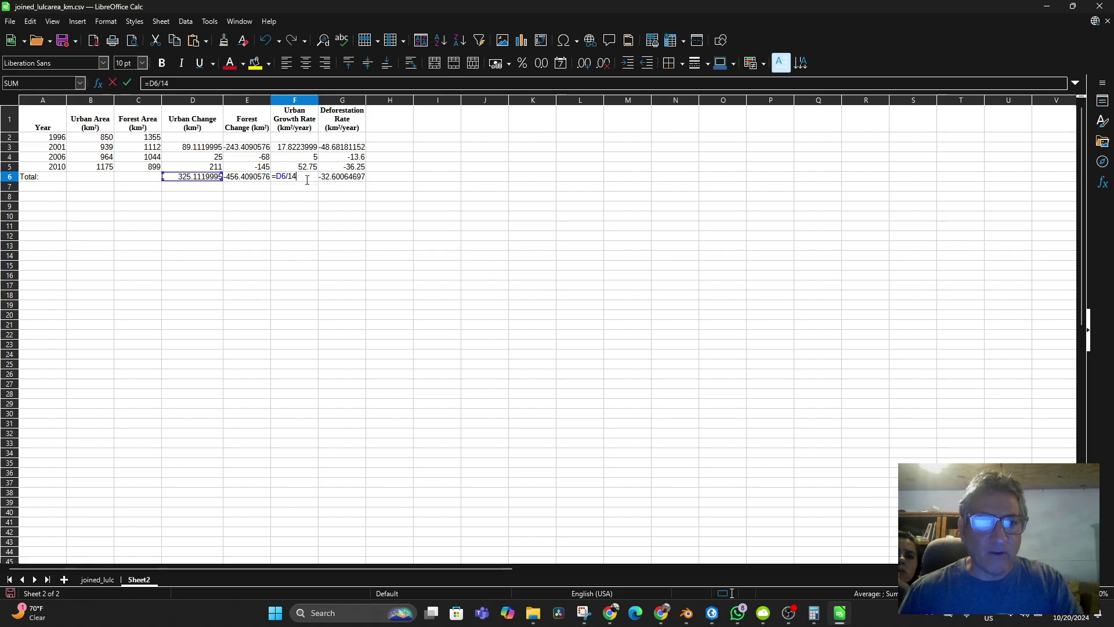
text(*()
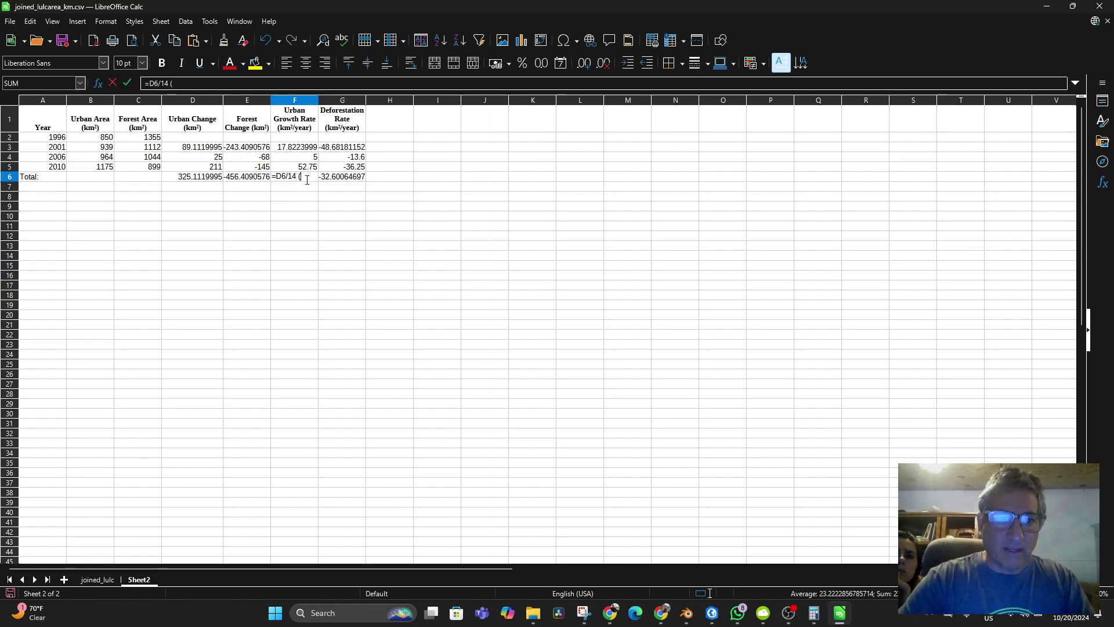
text(average))
key(Return)
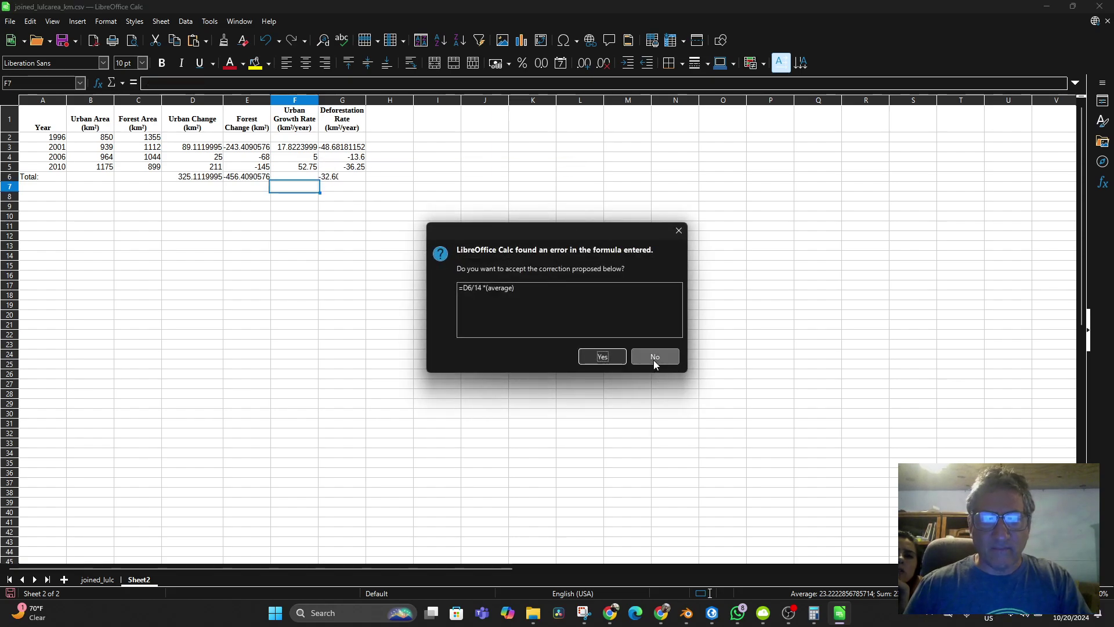
click(653, 359)
click(300, 172)
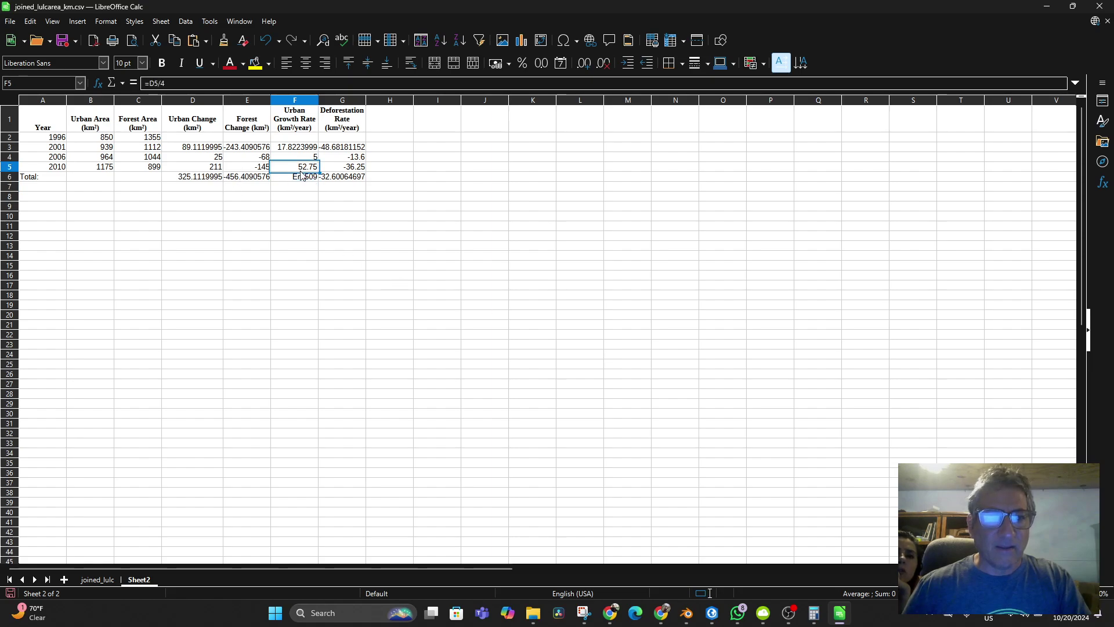
click(302, 176)
key(ctrl+z)
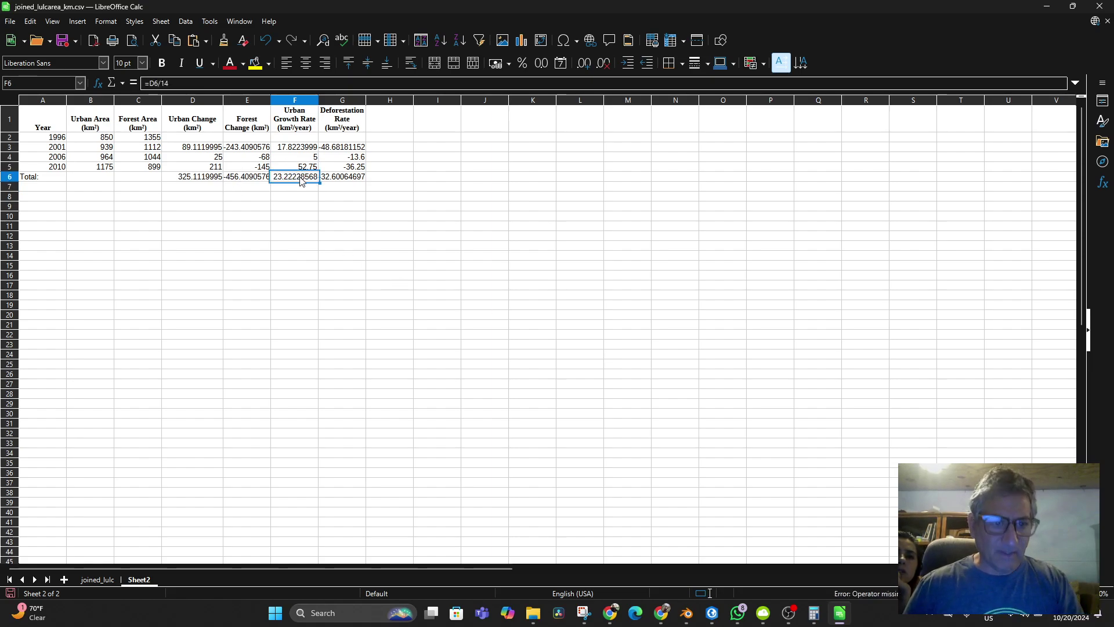
Widen the Urban Growth Rate column F so its heading fits on two lines
click(398, 178)
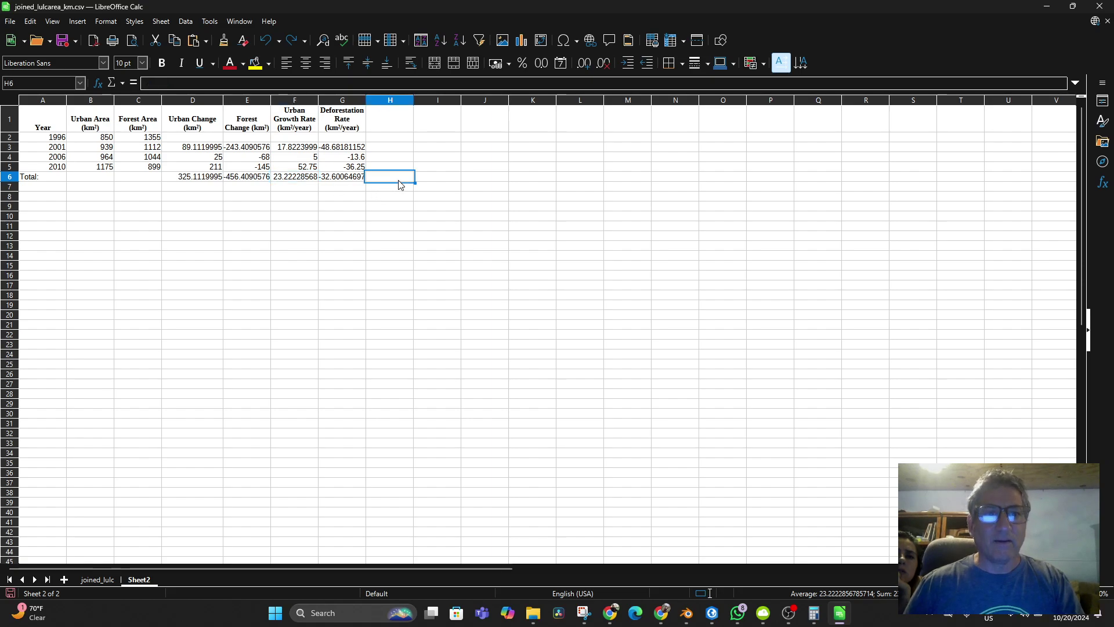
click(299, 189)
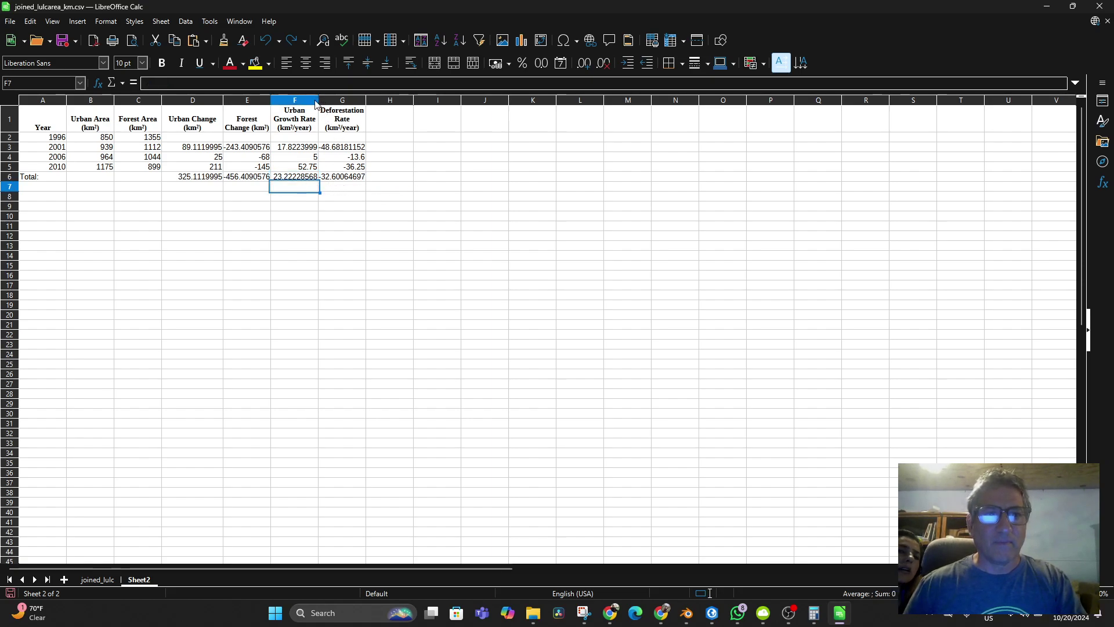
drag(318, 100, 350, 101)
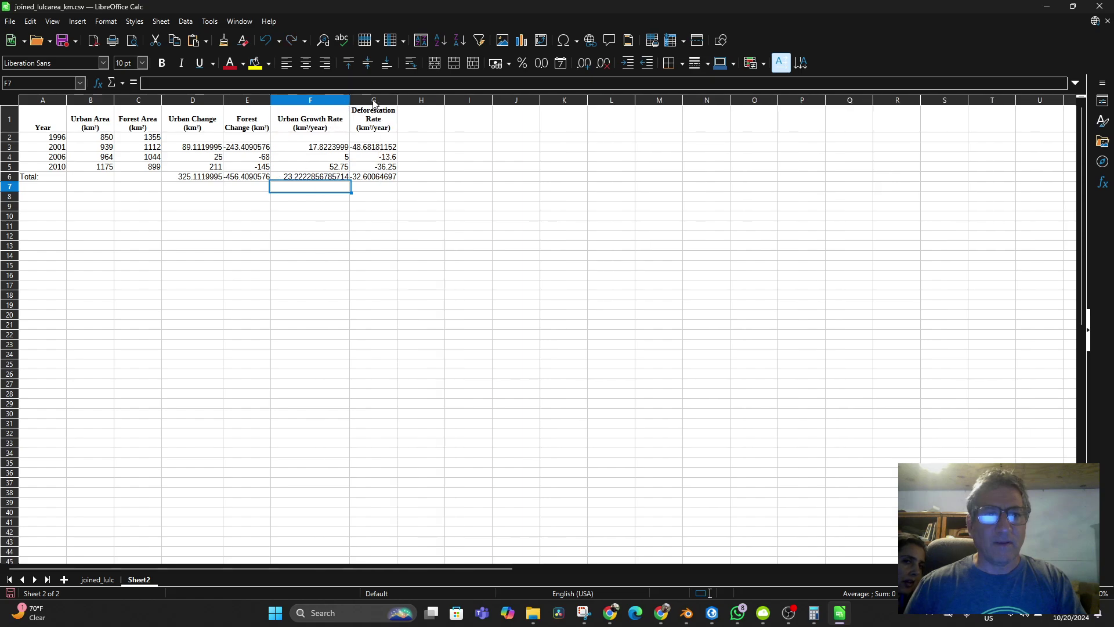
Try to insert a blank column after the Deforestation Rate column G
click(361, 101)
right_click(361, 102)
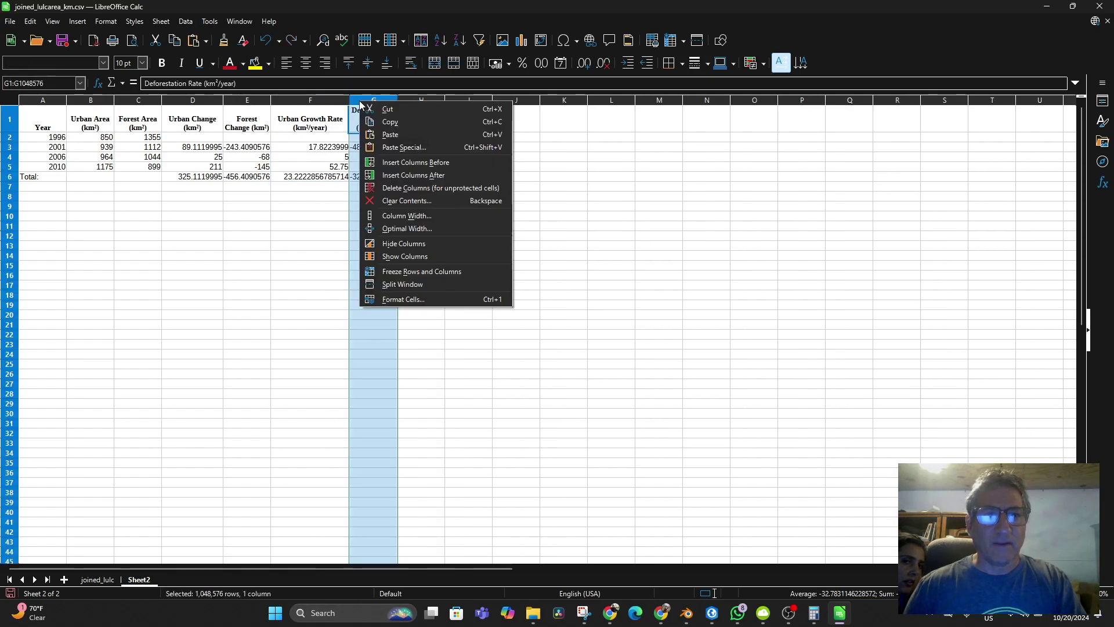
click(388, 175)
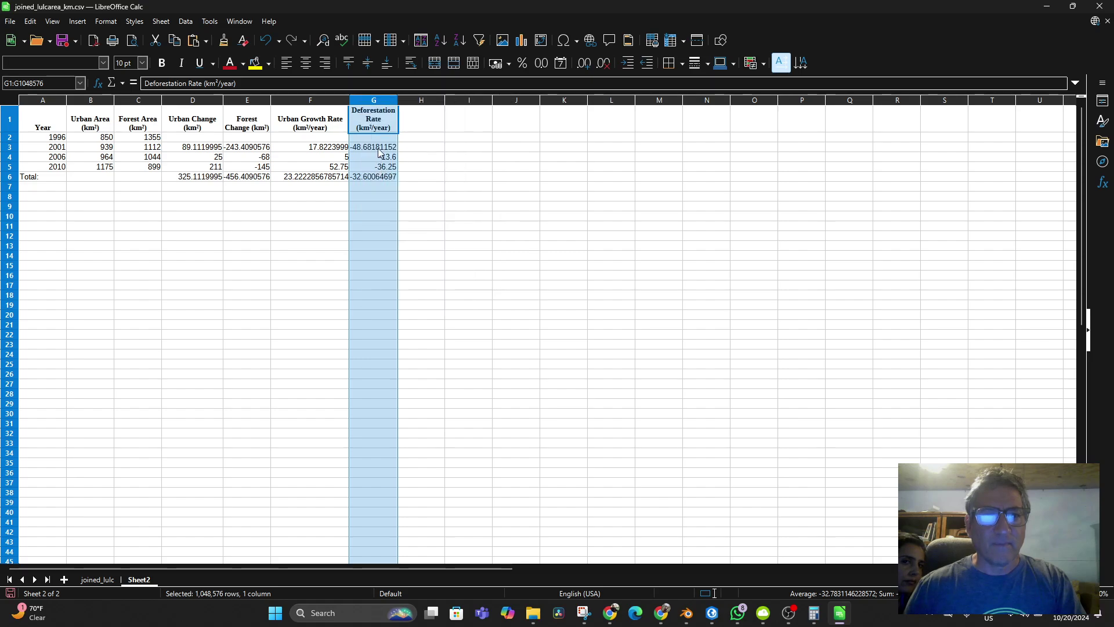
right_click(364, 102)
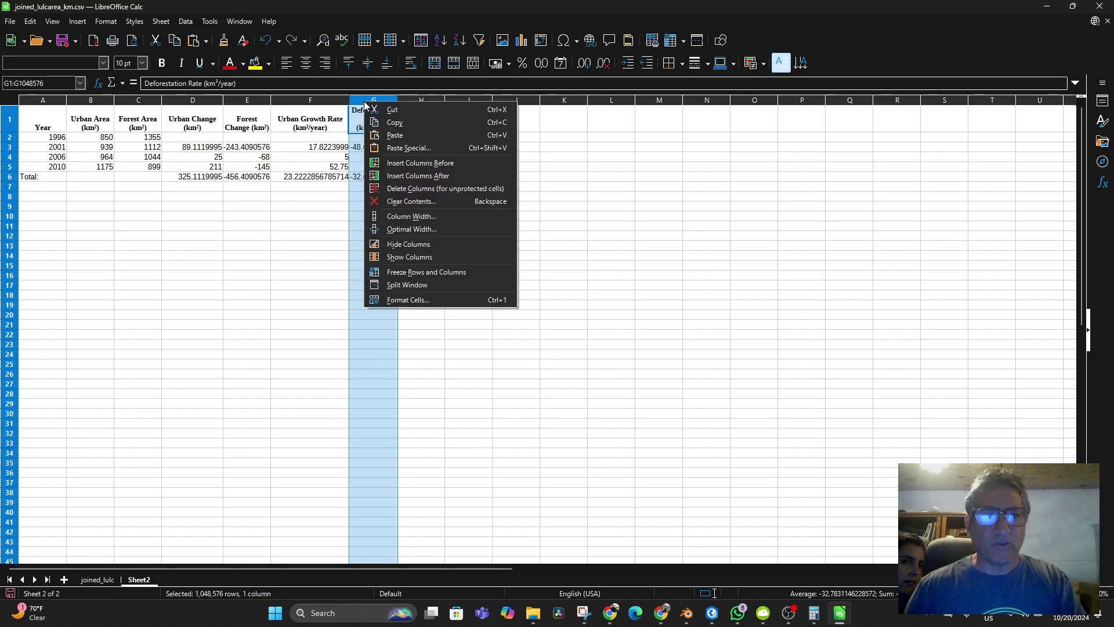
click(392, 175)
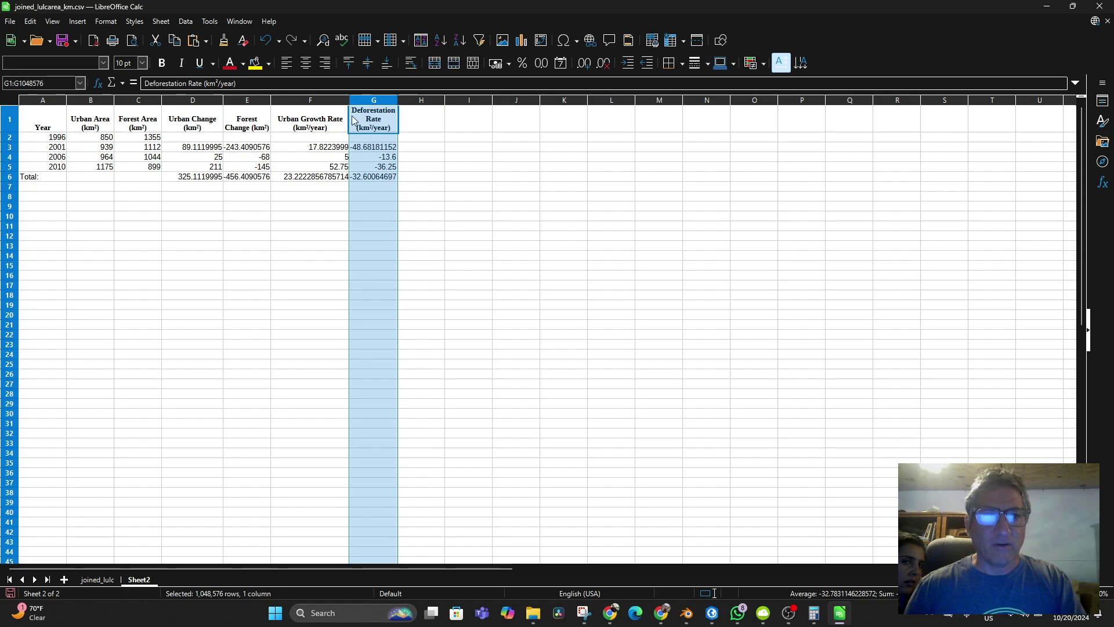
click(370, 227)
Insert a blank column after the Urban Growth Rate column F and enter the label average in cell G6
click(336, 103)
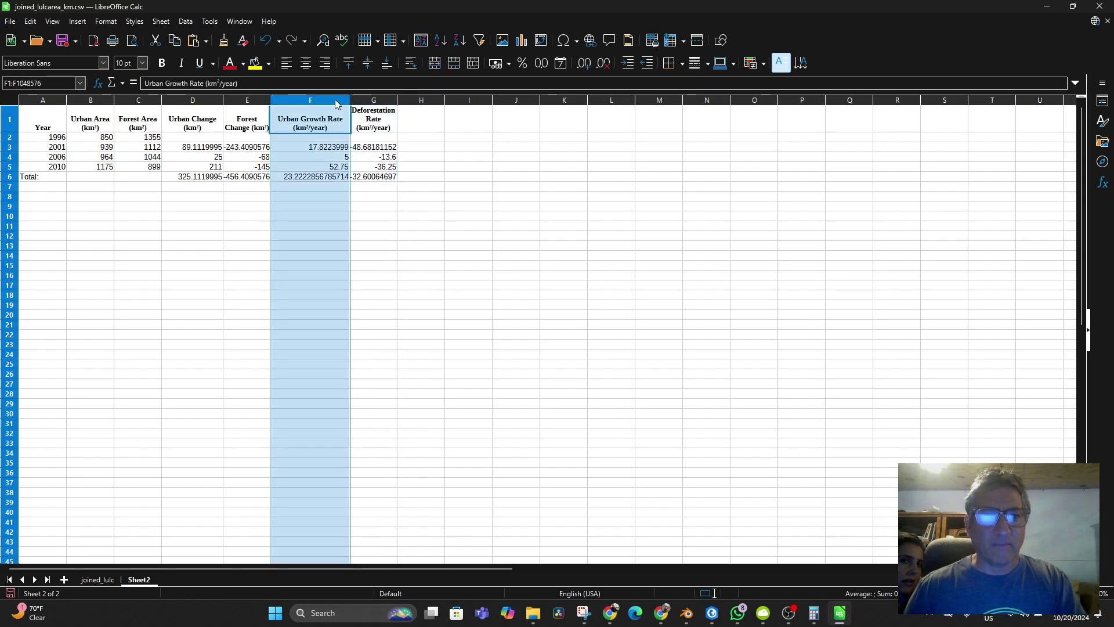
right_click(336, 104)
click(374, 172)
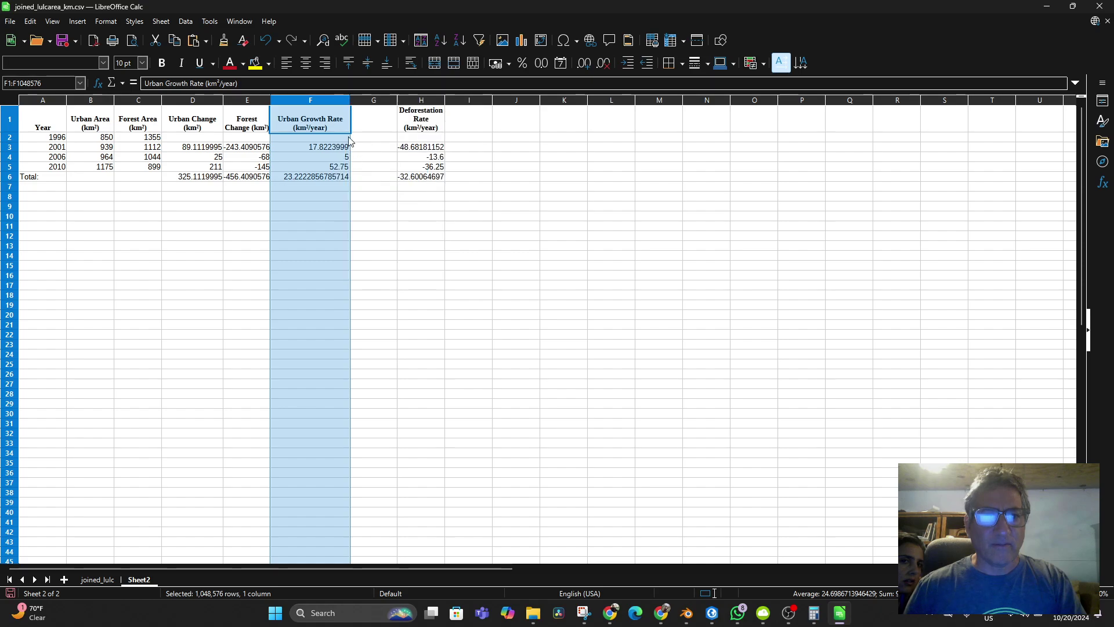
click(366, 175)
text(average)
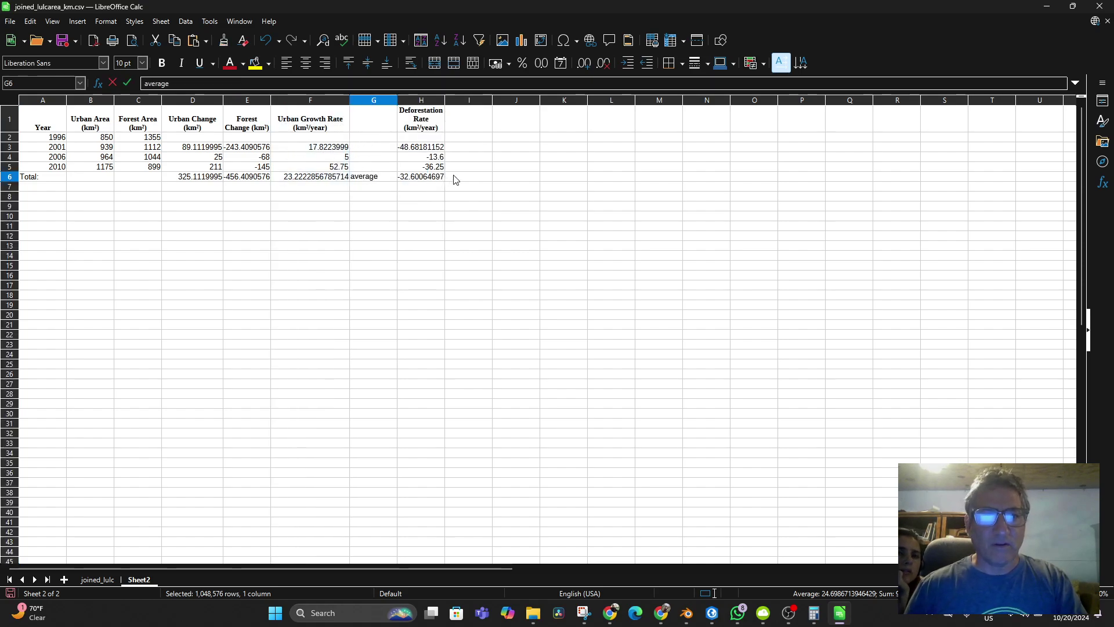
Enter the label average in cell I6, beside the total row's deforestation rate
click(454, 176)
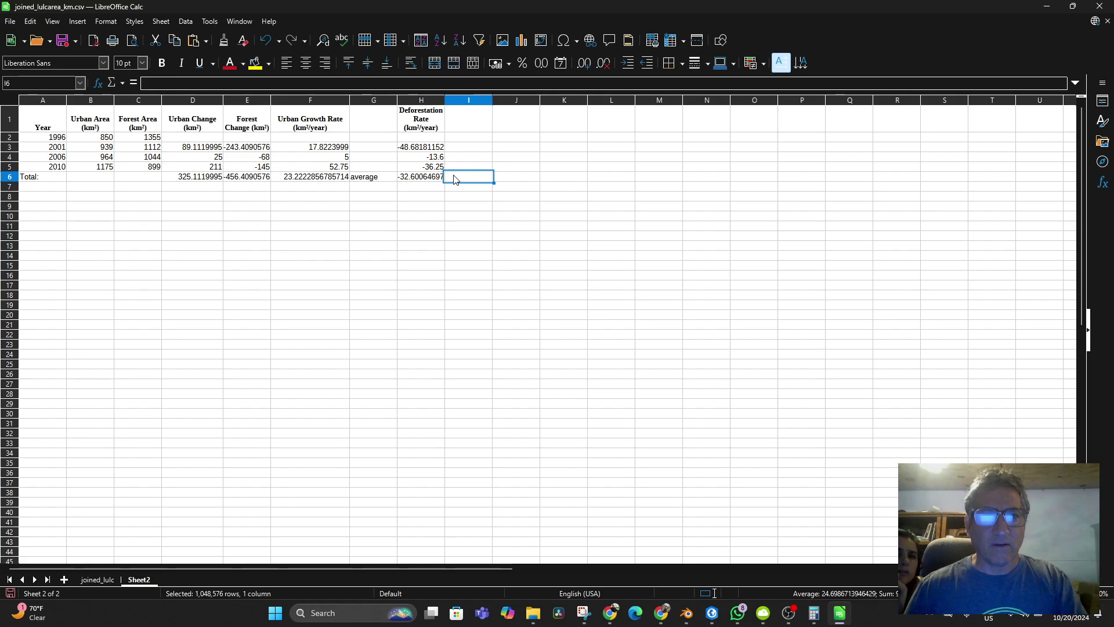
text(abera)
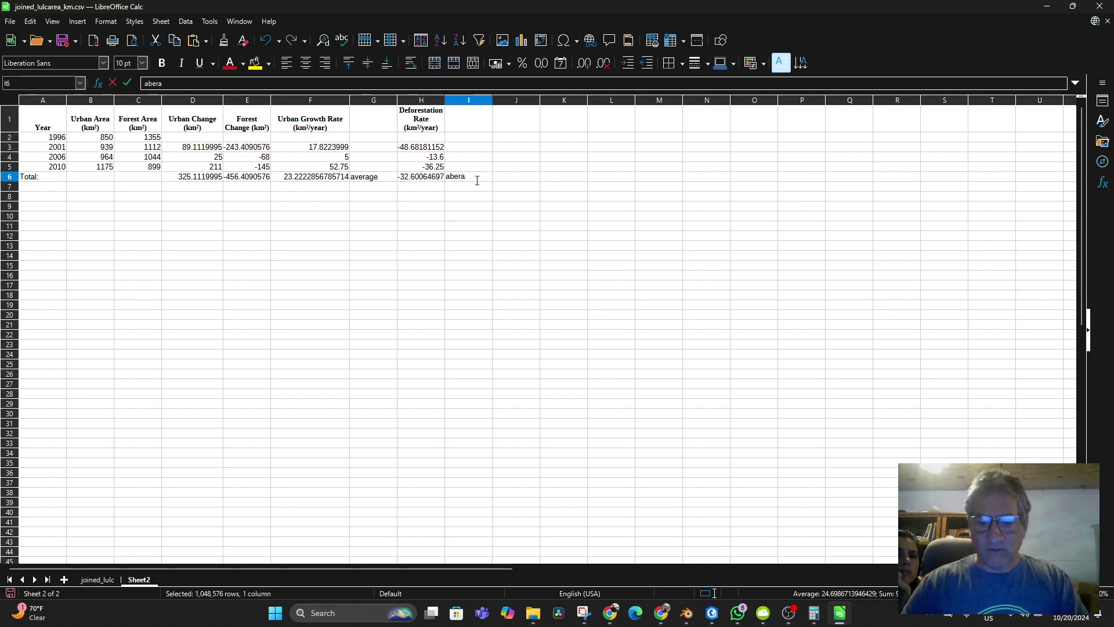
key(BackSpace)
key(BackSpace)
key(BackSpace)
key(BackSpace)
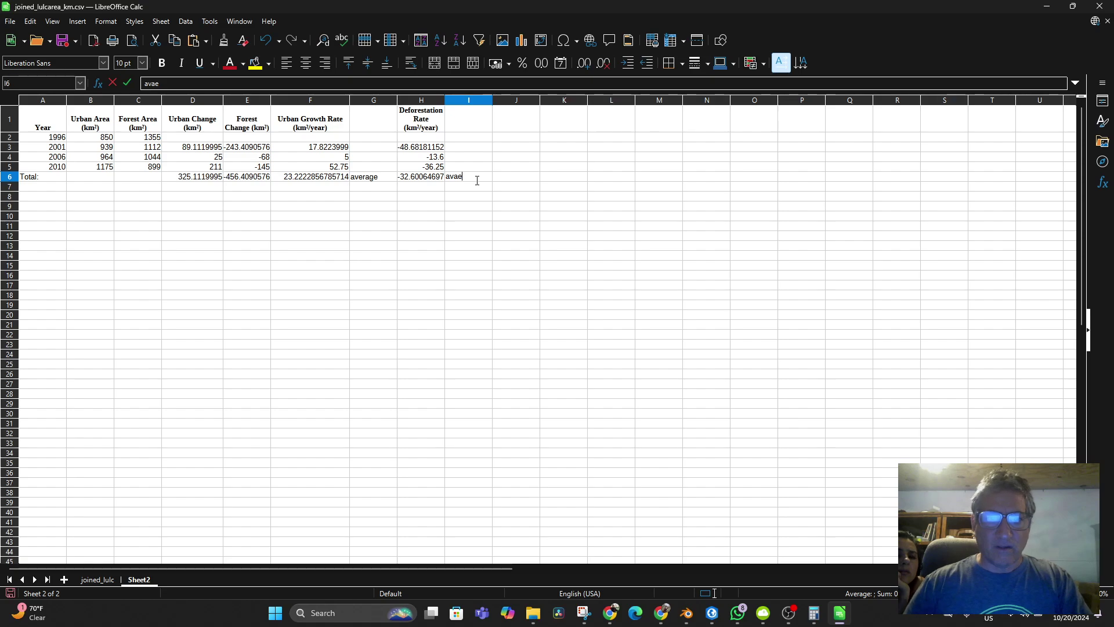
text(verage)
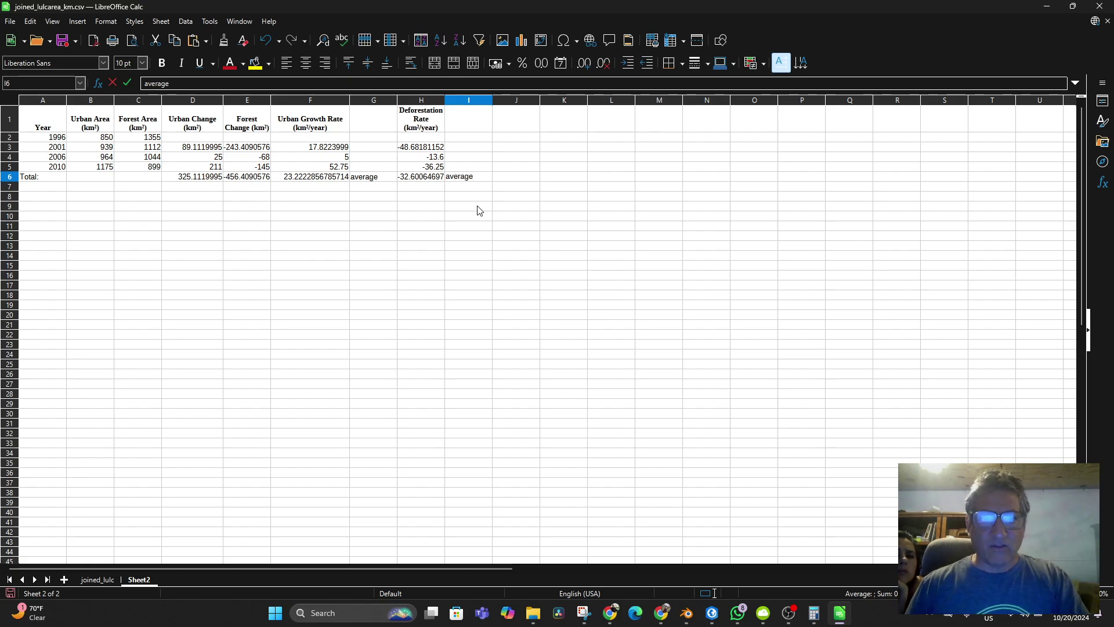
click(477, 208)
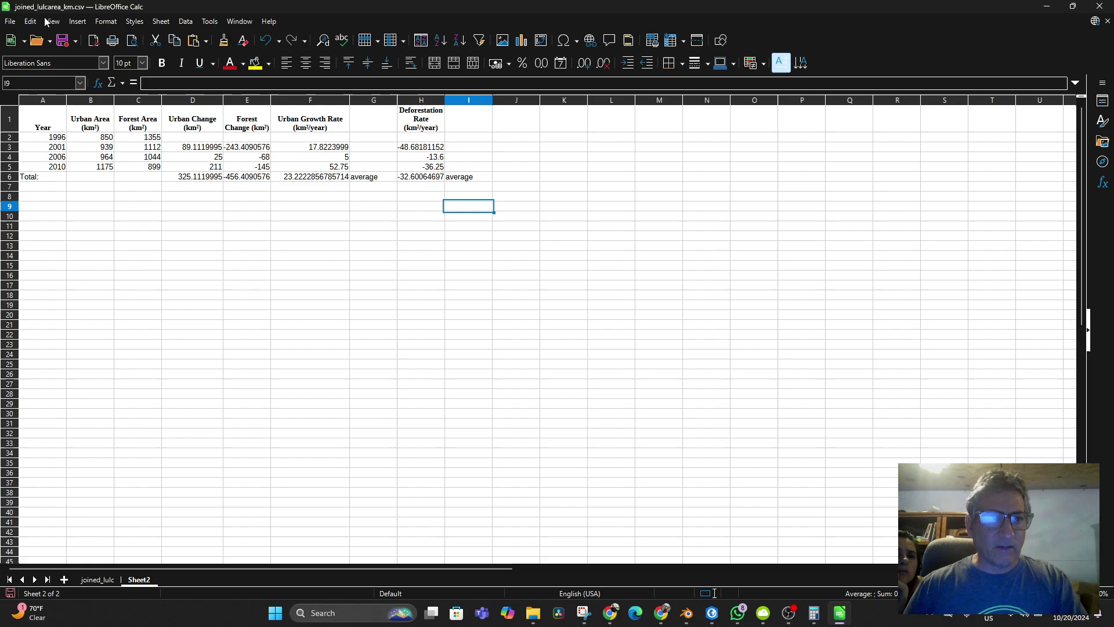
click(9, 22)
click(23, 164)
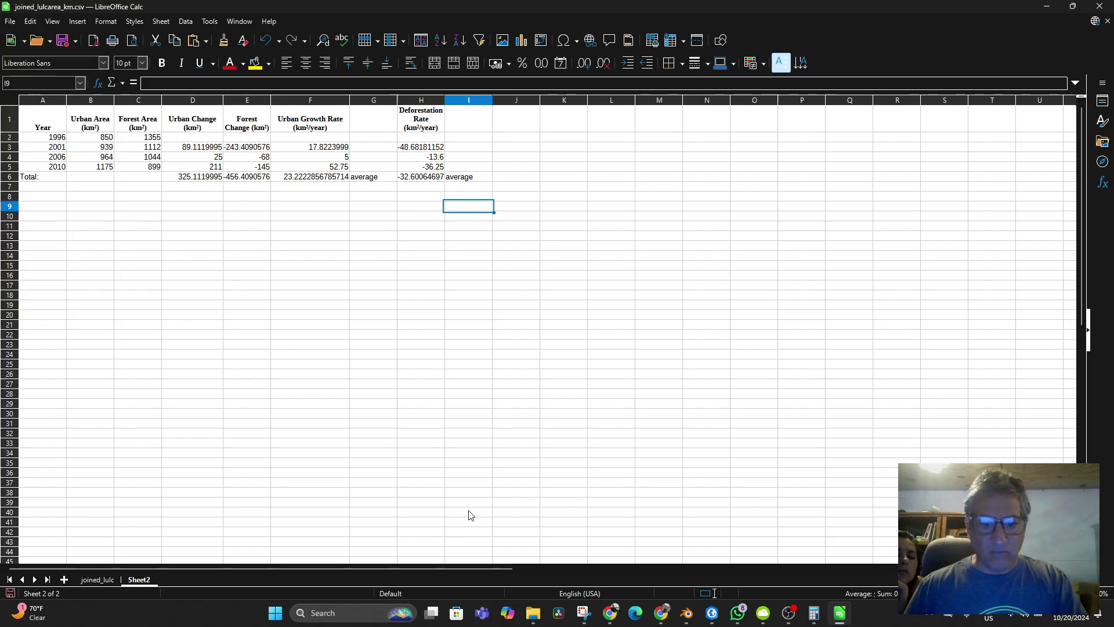
Switch to Chrome and view the Question 4 rate table in Lab4_land_cover_change.pdf
mouse_move(608, 620)
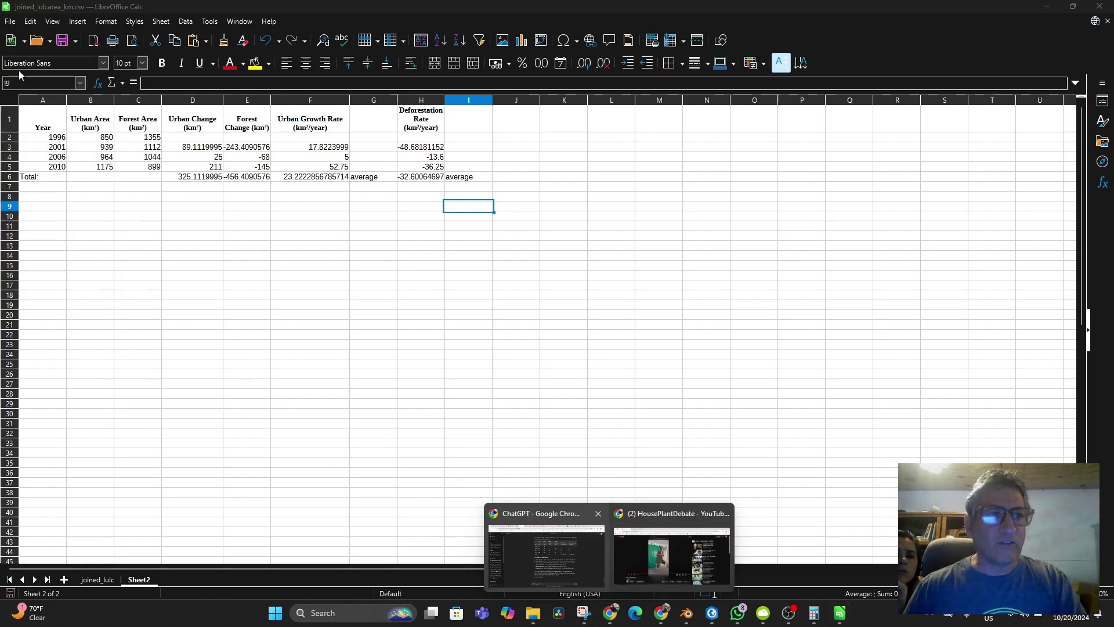
click(500, 547)
click(50, 15)
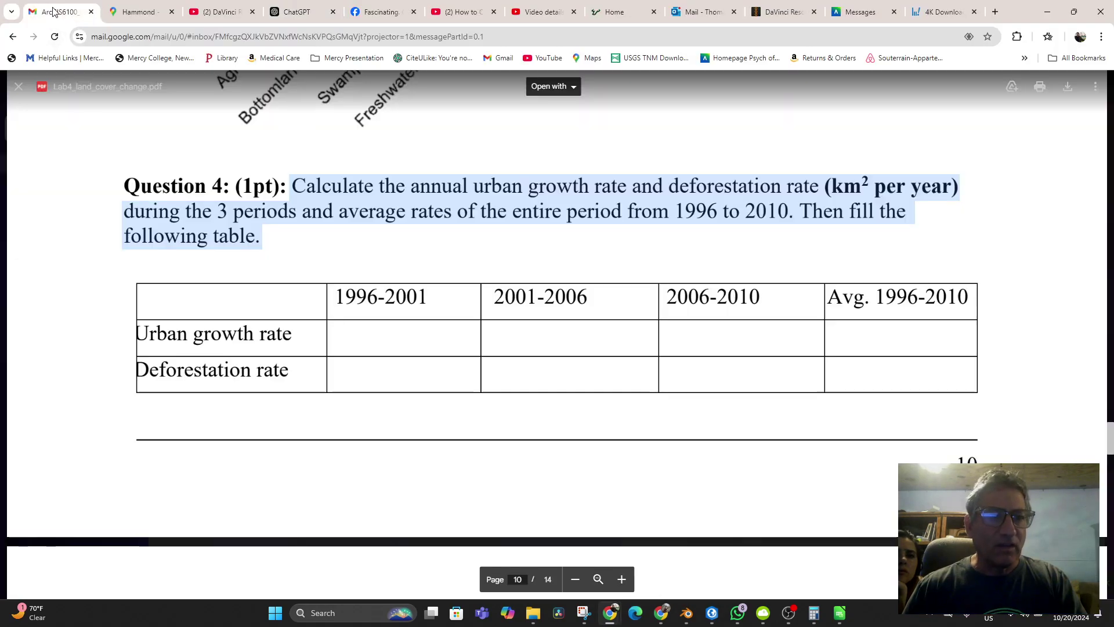